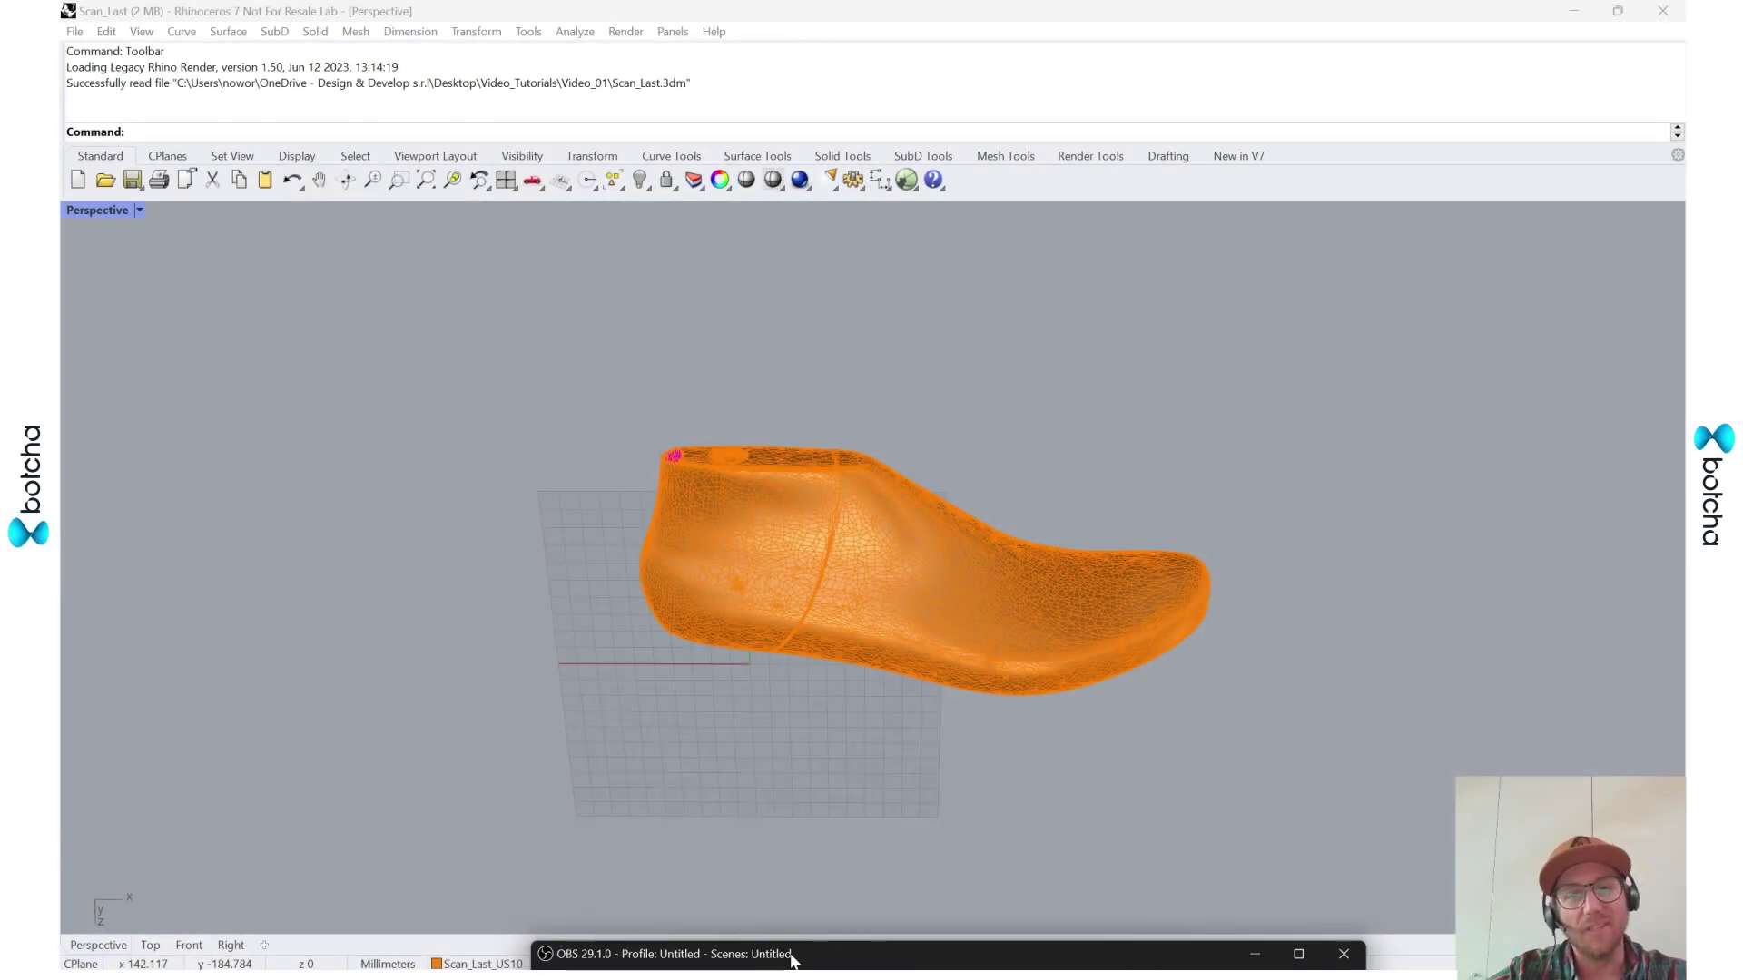
- Orbit, pan and zoom the Perspective view to inspect the scanned shoe last from all sides
right_click_drag(1211, 633, 1182, 627)
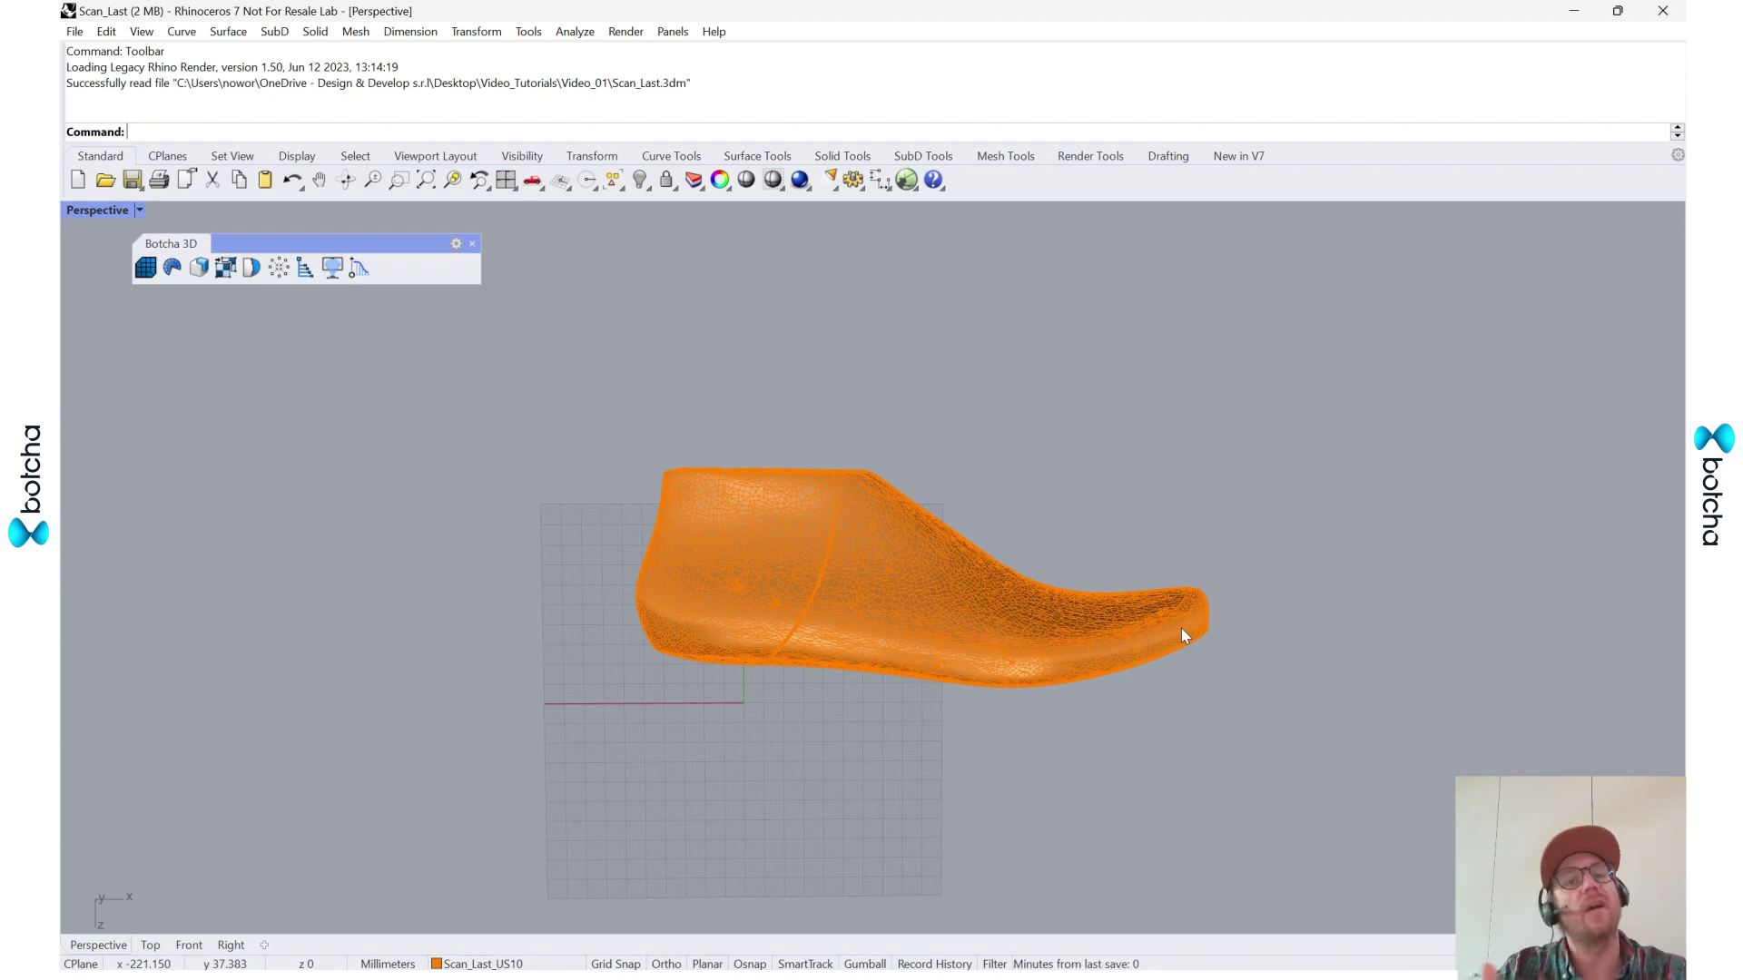
right_click_drag(1284, 642, 973, 702)
scroll(1029, 542, "up", 15)
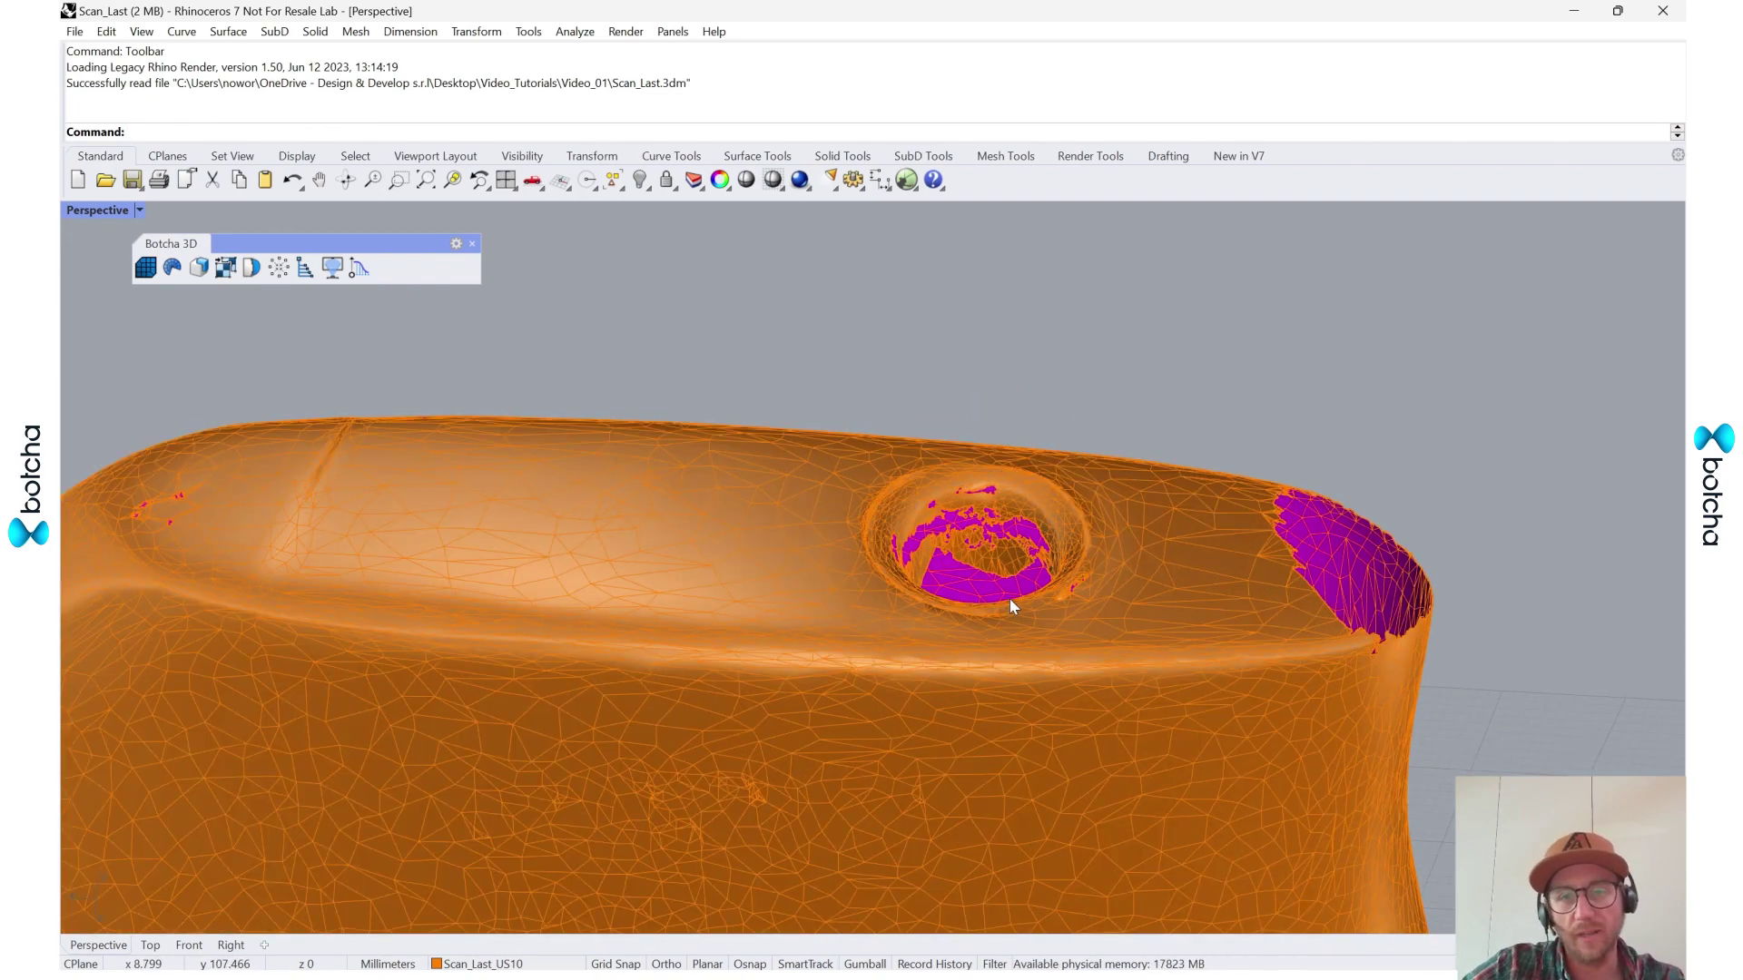
scroll(1075, 543, "down", 10)
right_click_drag(1244, 799, 1133, 665, "shift")
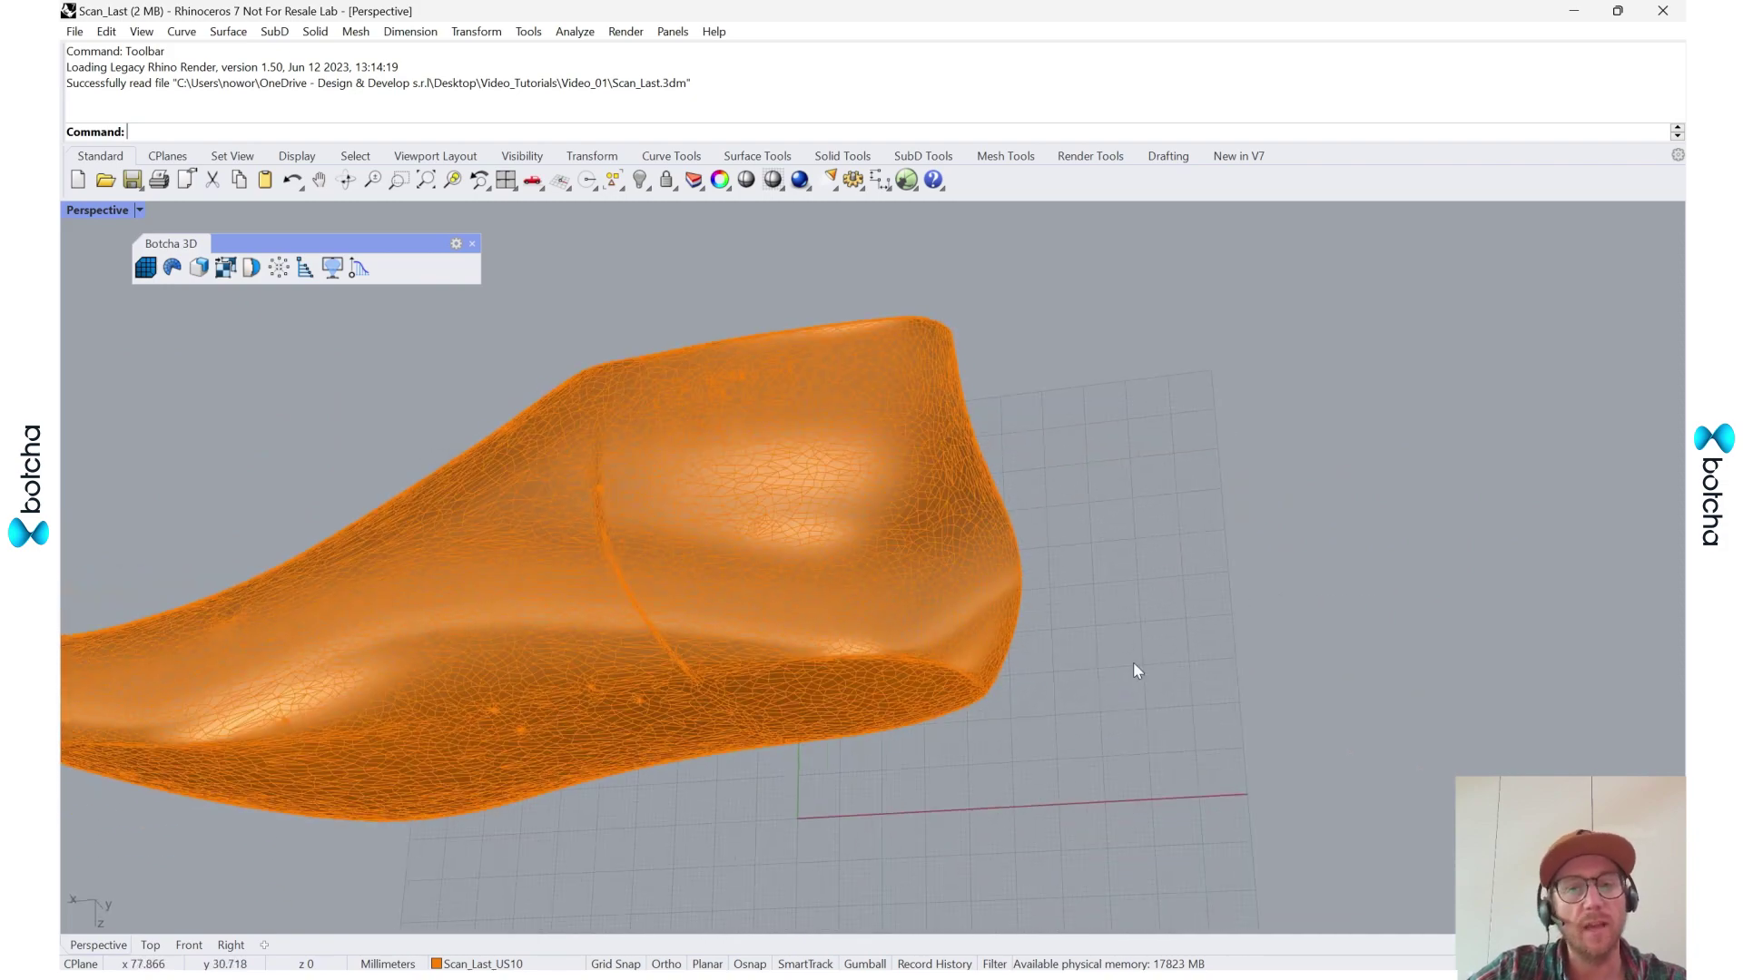
scroll(1133, 667, "down", 5)
mouse_move(1122, 781)
right_mouse_down()
mouse_move(1083, 780)
mouse_move(1109, 779)
right_mouse_up()
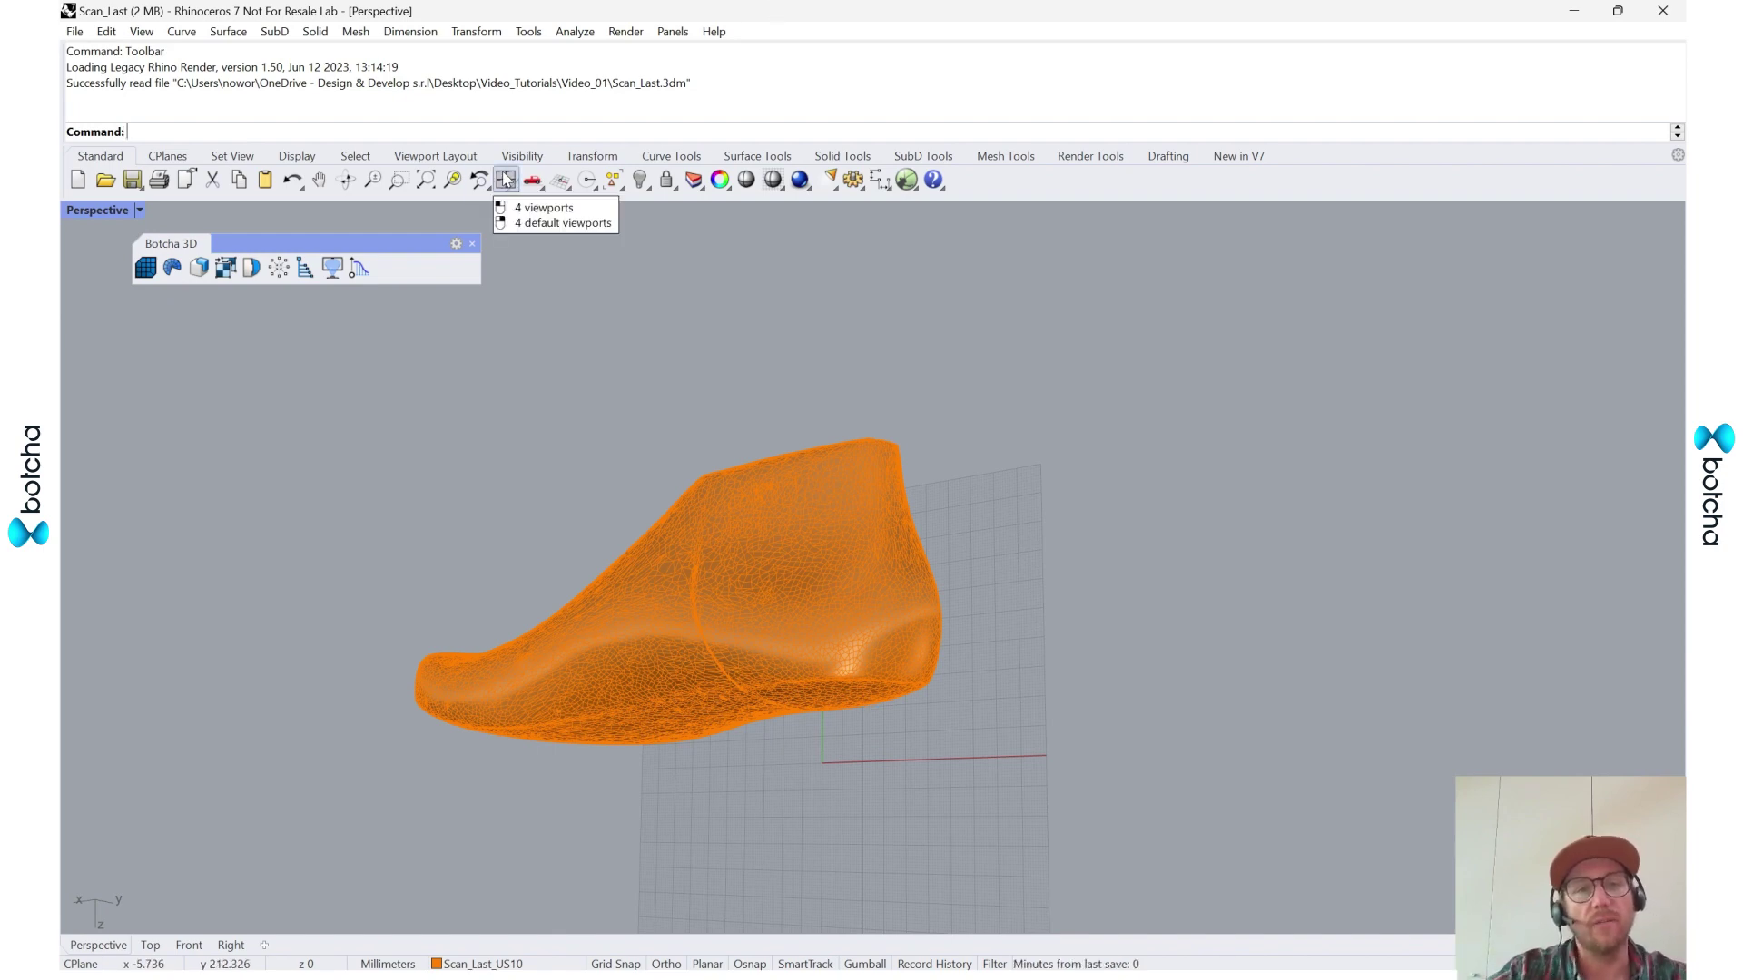
- Switch to four default viewports and zoom every view to fit the whole scan with ZEA
left_click(504, 180)
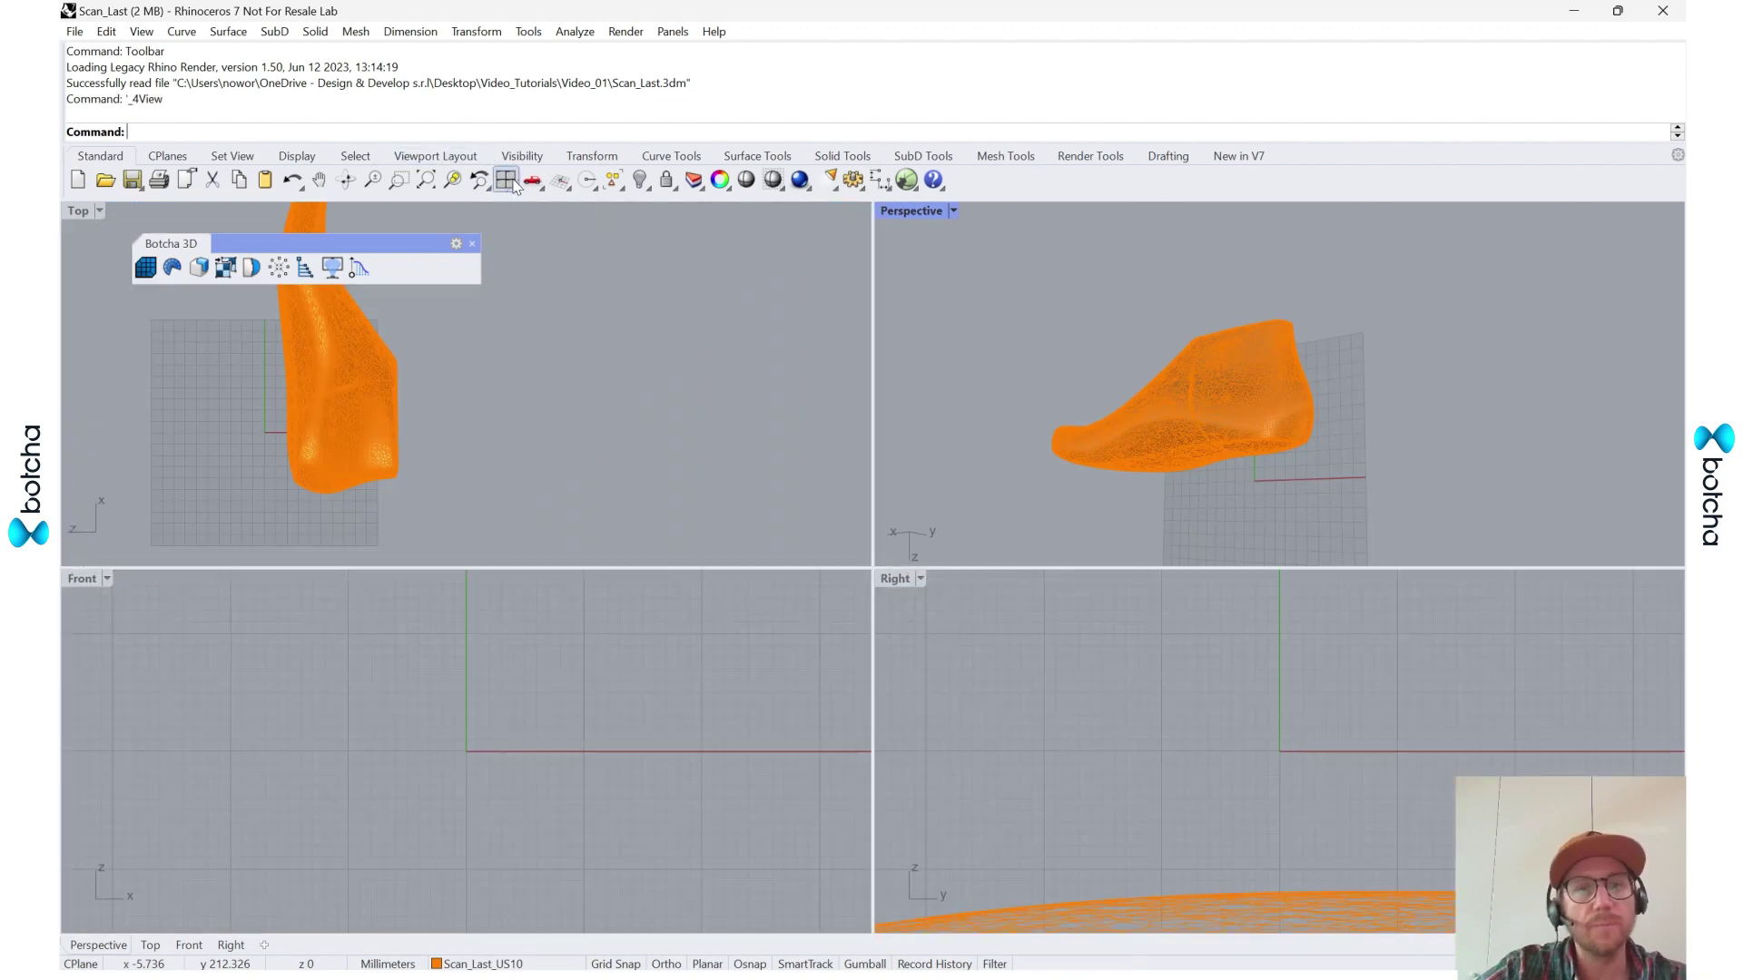
left_click(505, 181)
type("ZEA")
key("Return")
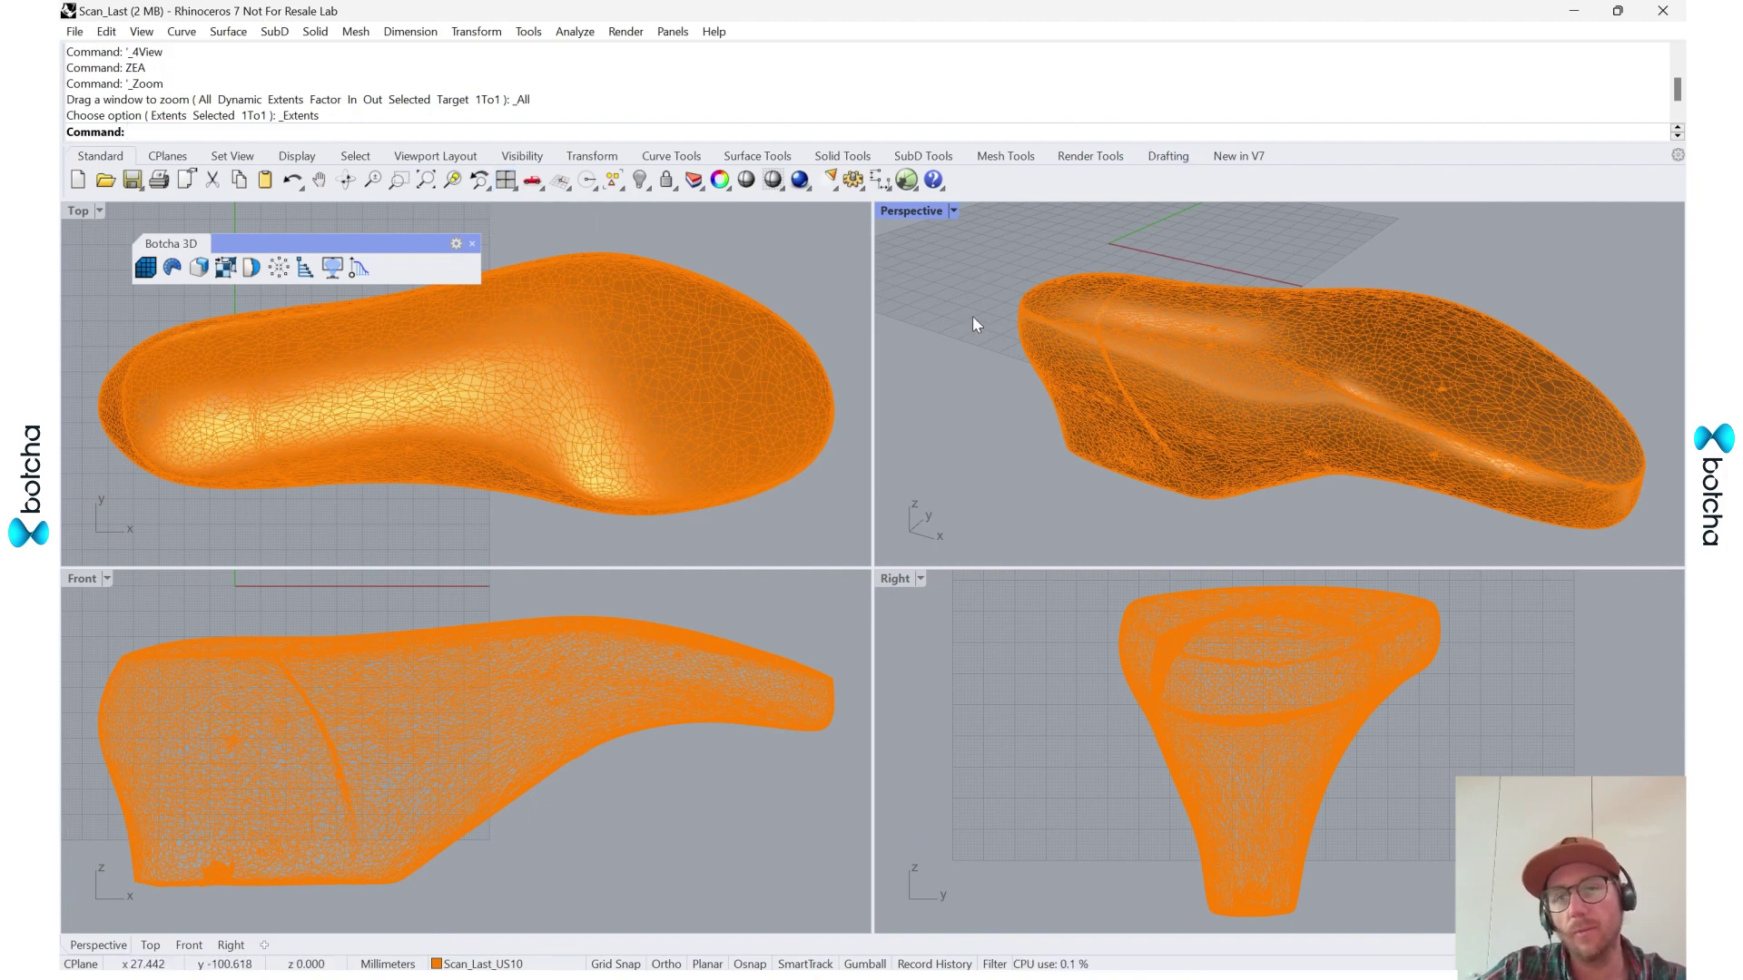
scroll(1191, 802, "down", 8)
right_click_drag(1238, 787, 1149, 822)
- Rotate the last 180° about the origin so it sits sole-down, then maximize Perspective
left_click(1149, 823)
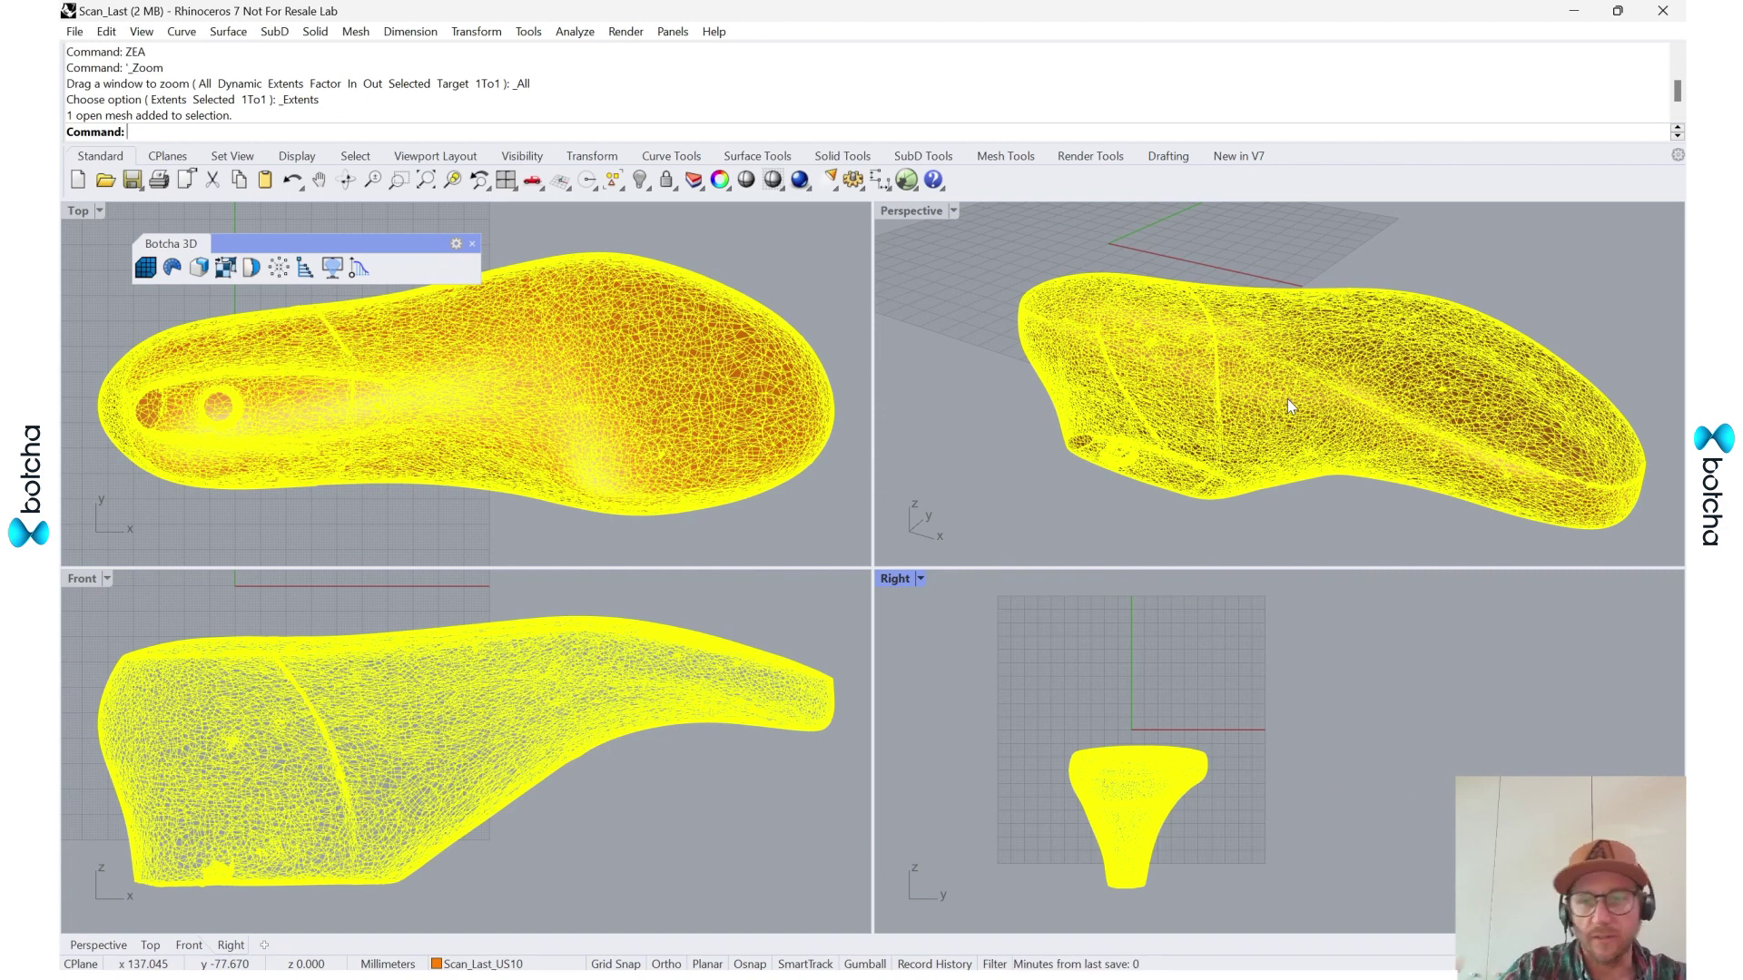
type("Rot")
key("Return")
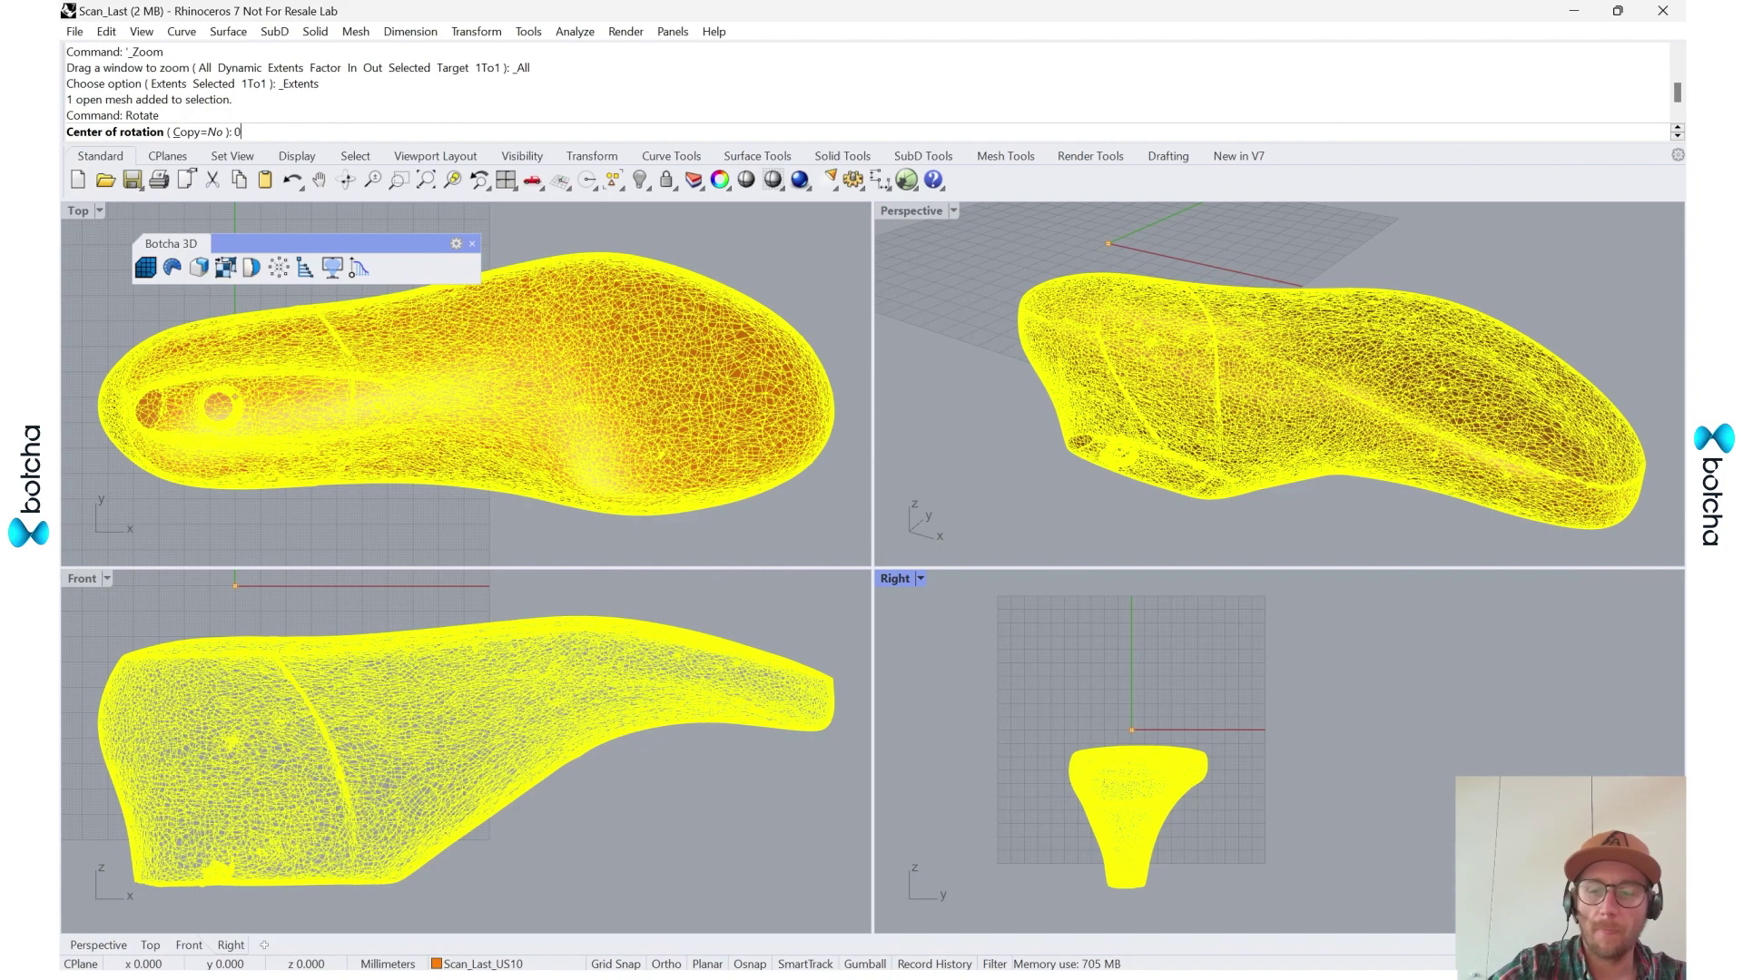
key("Return")
left_click(1379, 736, "shift")
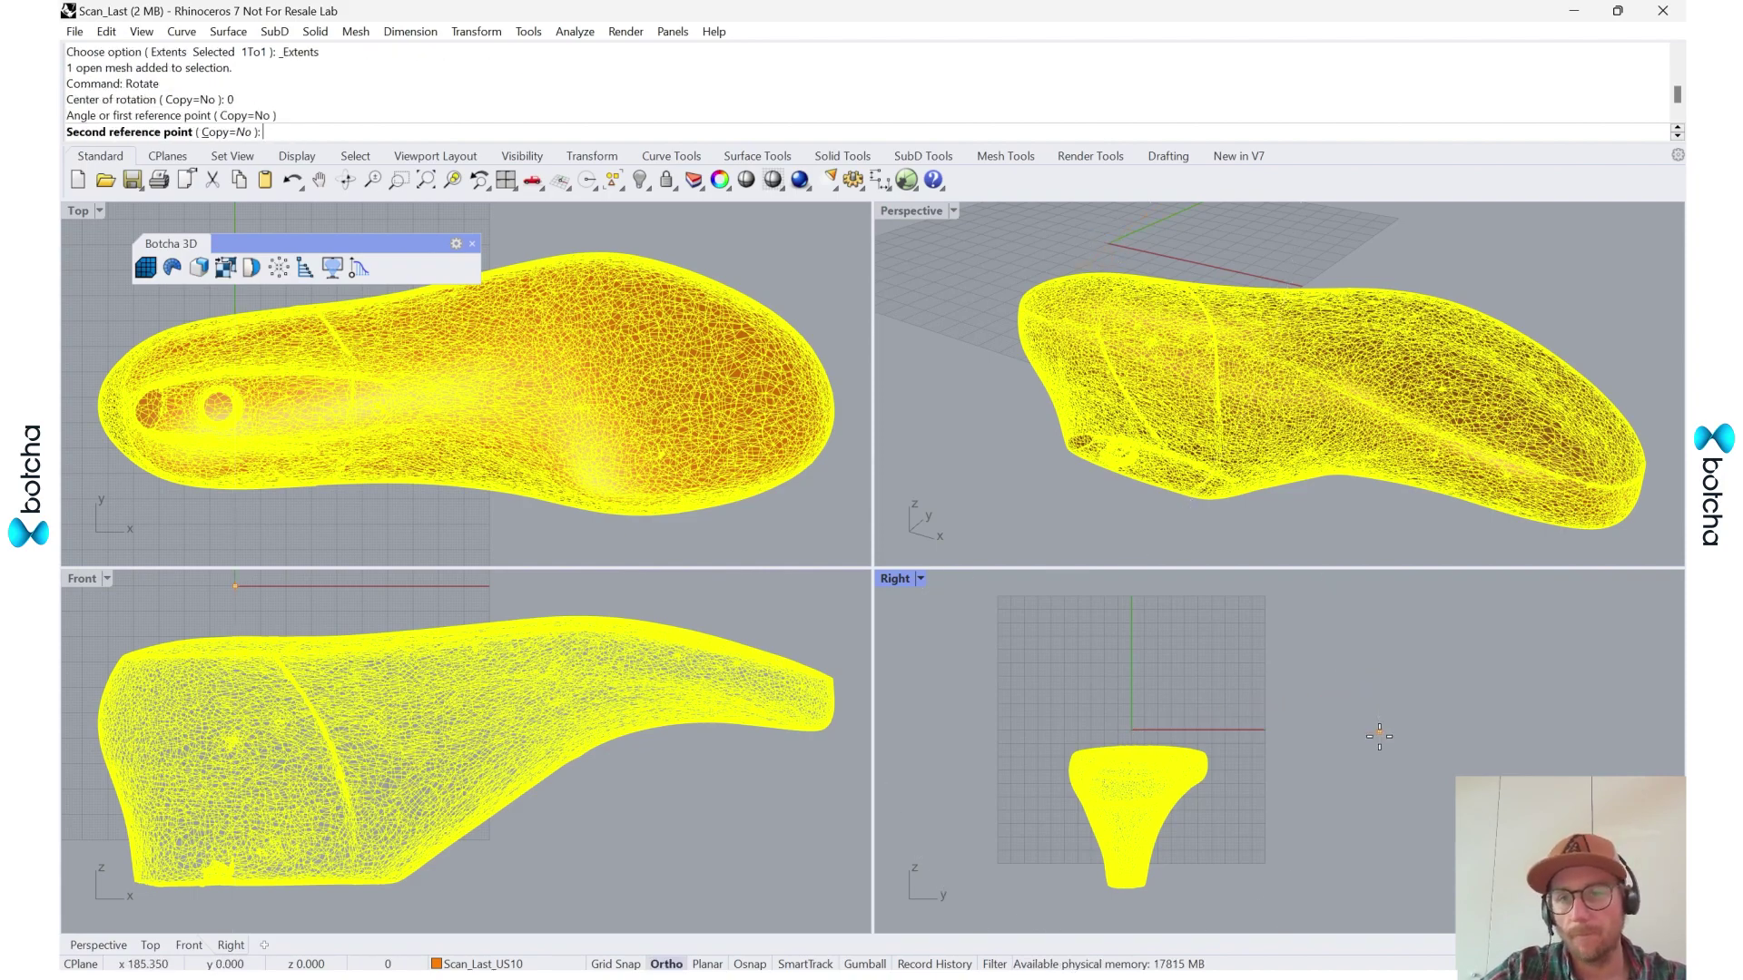
left_click(1015, 735)
left_click(1349, 764)
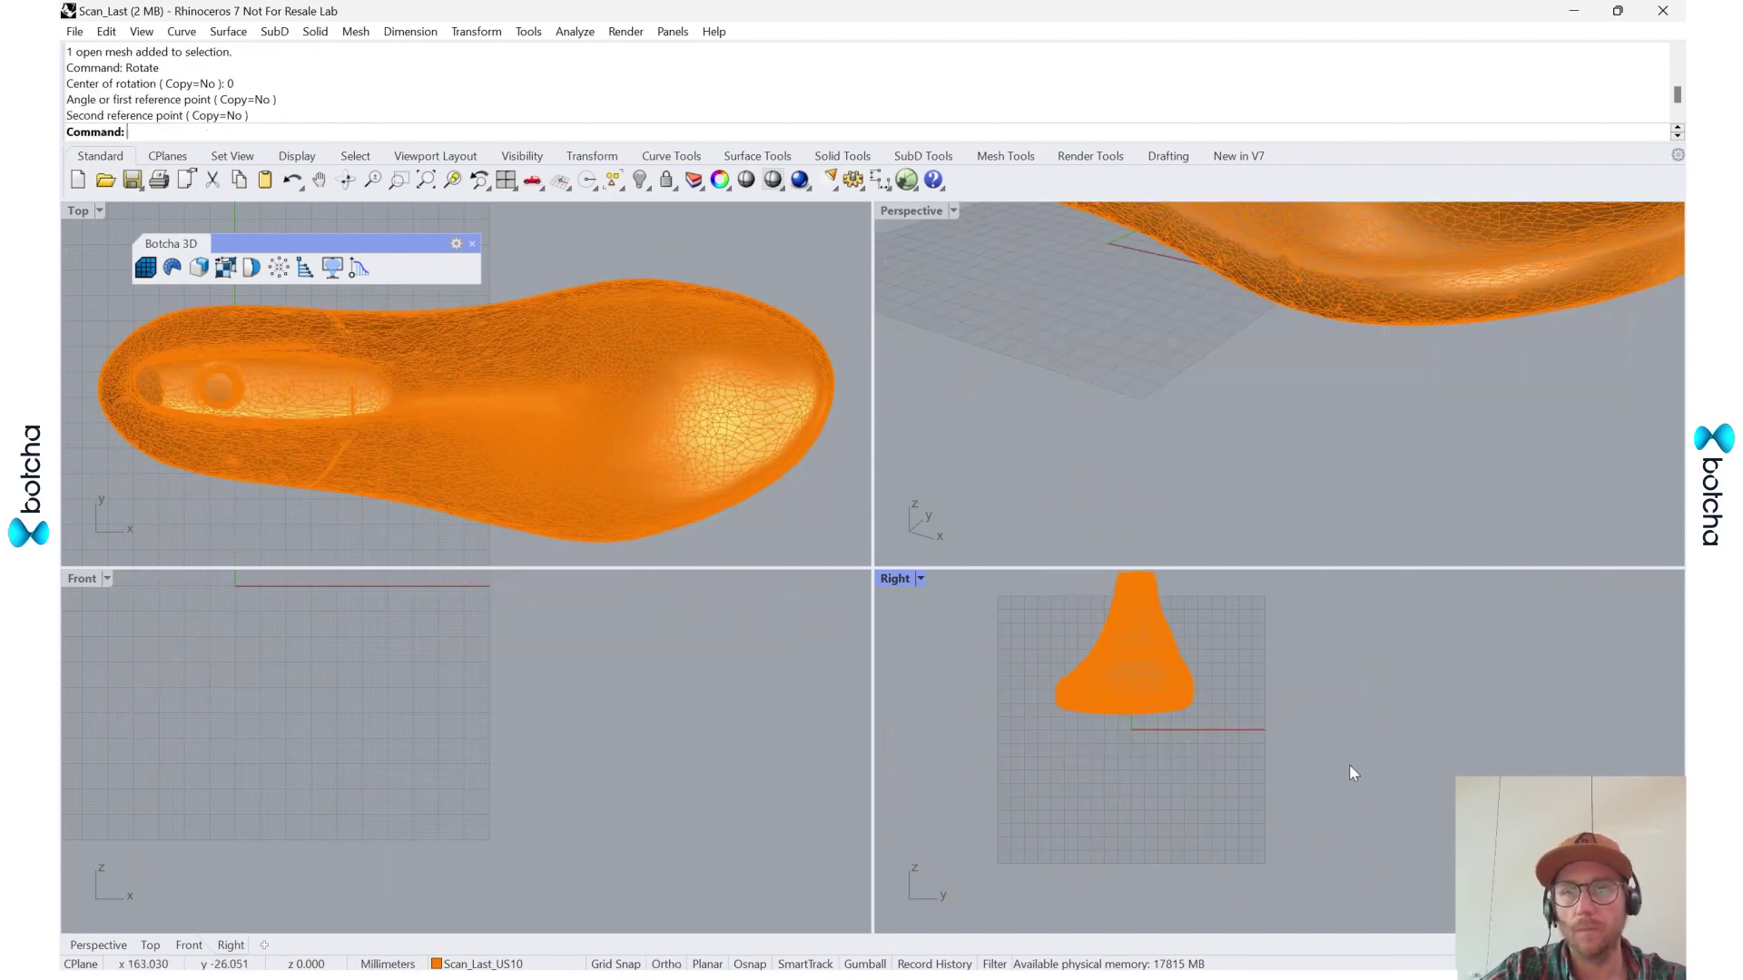
double_click(926, 215)
scroll(1156, 475, "down", 10)
- Orbit around the last to look it over, then select the mesh
right_click_drag(1156, 476, 1120, 509)
scroll(975, 443, "up", 9)
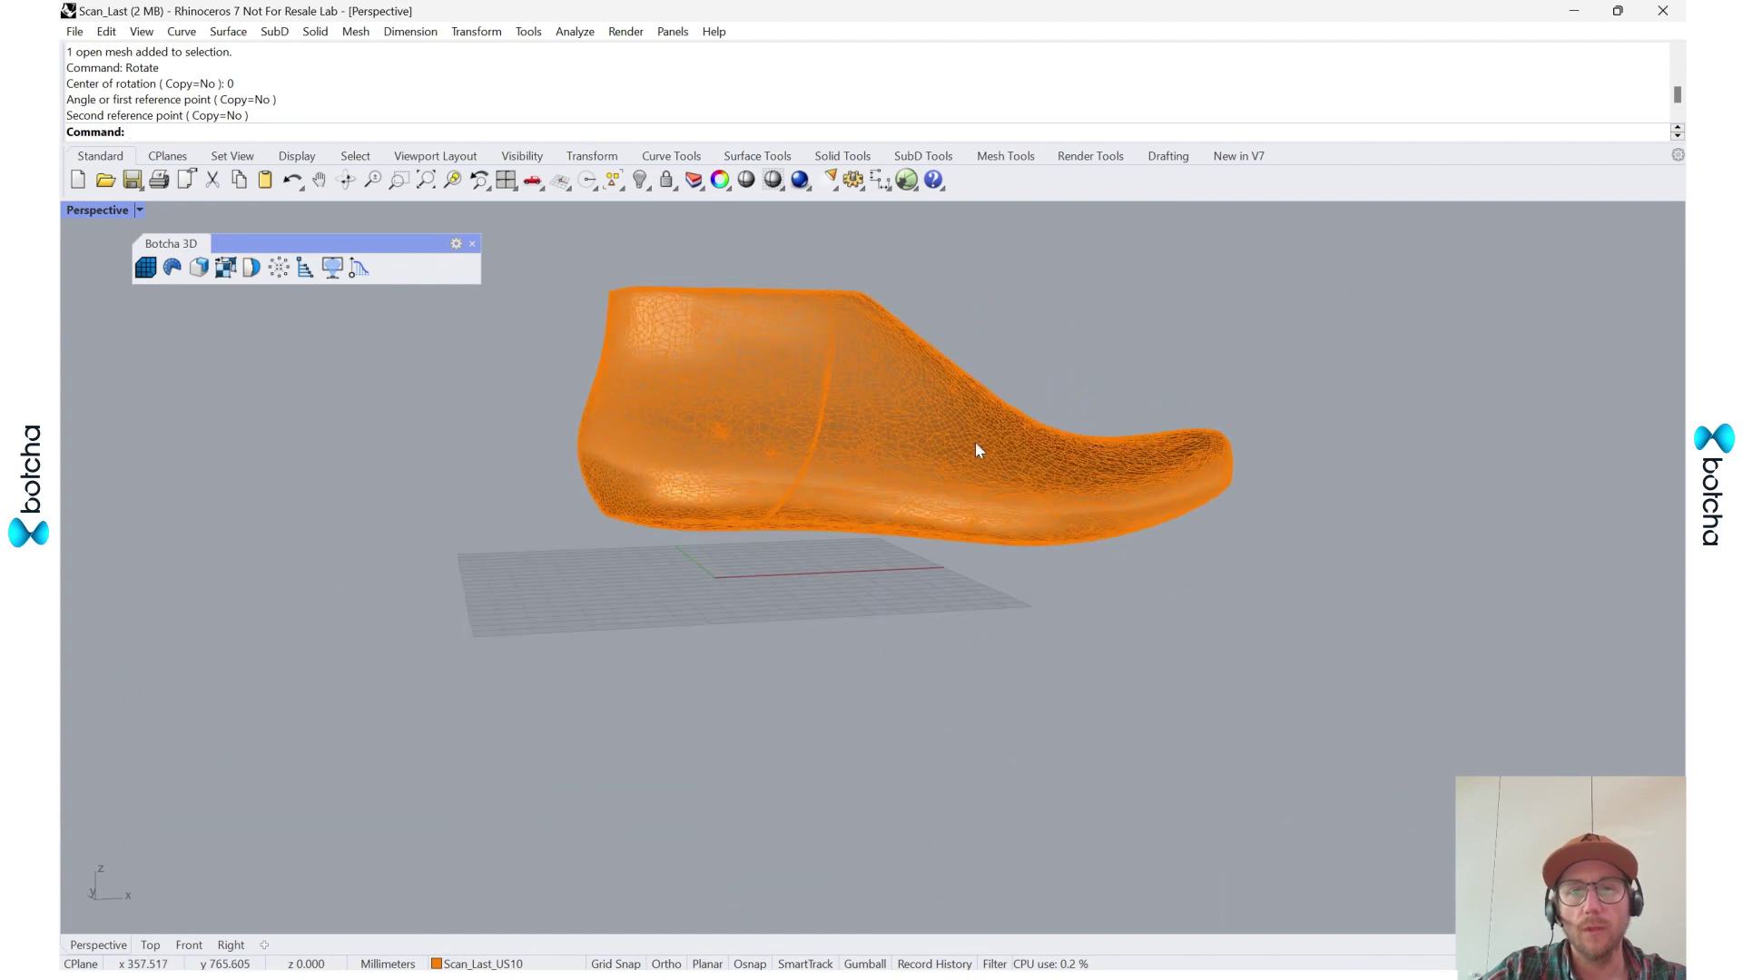
right_click_drag(975, 443, 790, 549)
scroll(789, 549, "up", 3)
left_click(825, 561)
right_click_drag(1140, 354, 1058, 367)
left_click(1071, 350)
scroll(748, 708, "up", 7)
scroll(703, 447, "up", 3)
scroll(621, 443, "down", 6)
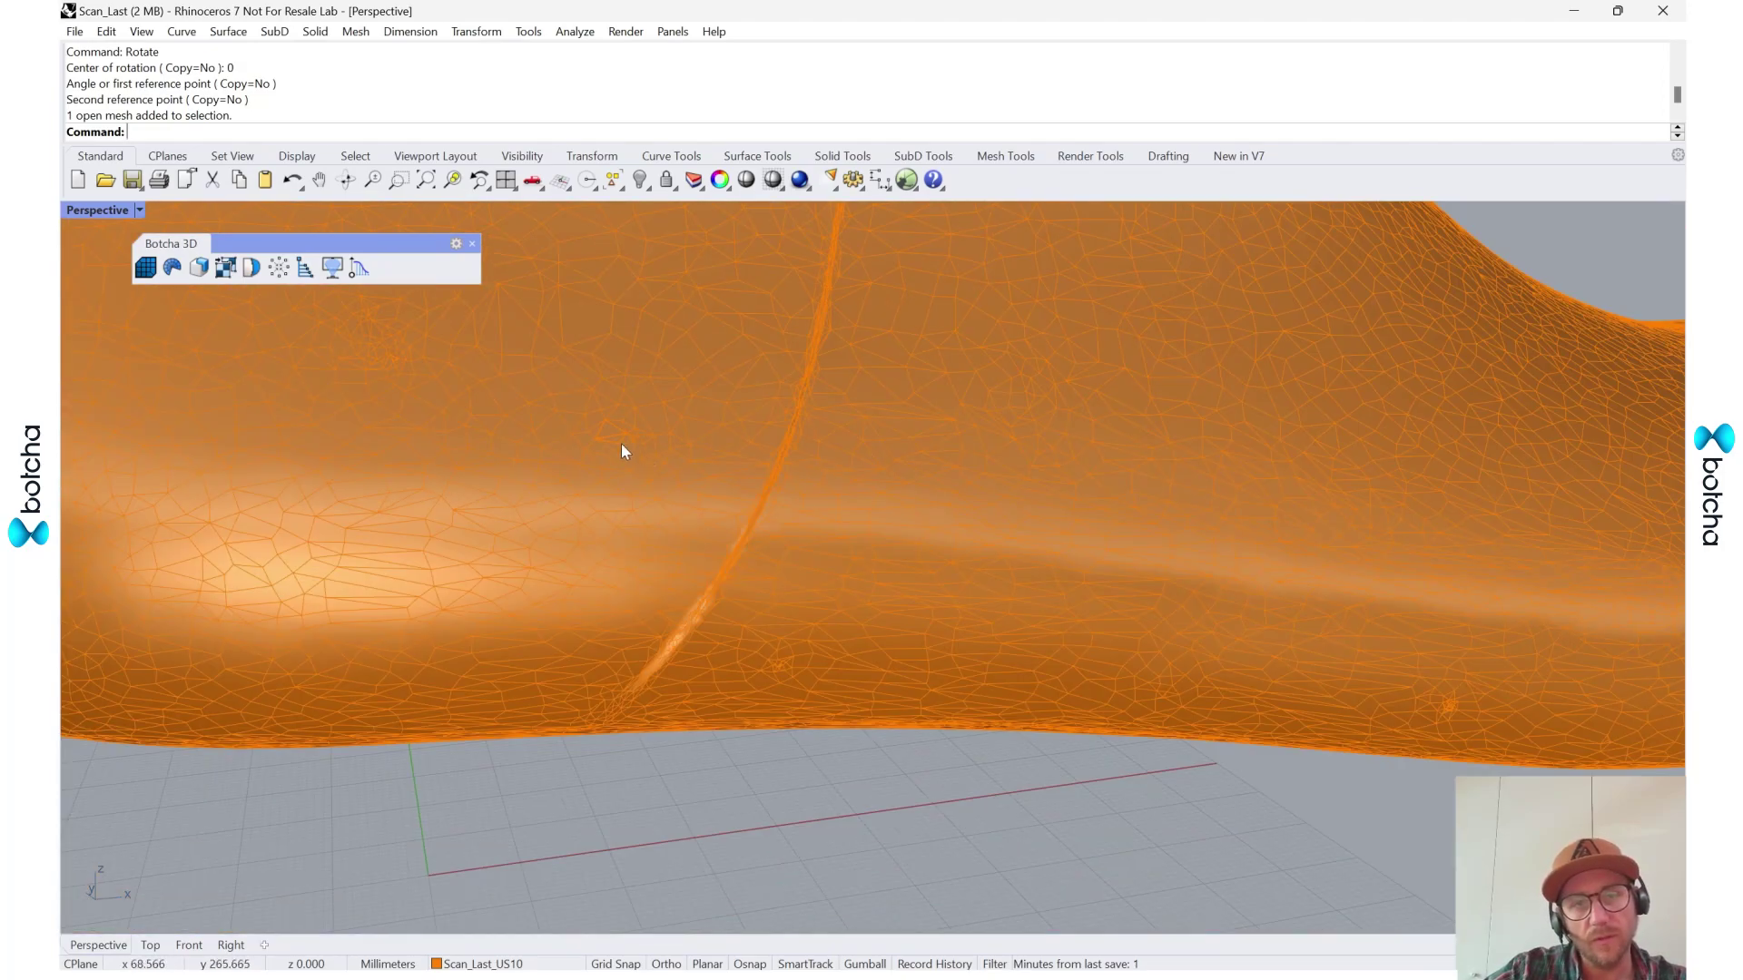
right_click_drag(1035, 723, 961, 634)
left_click(962, 626)
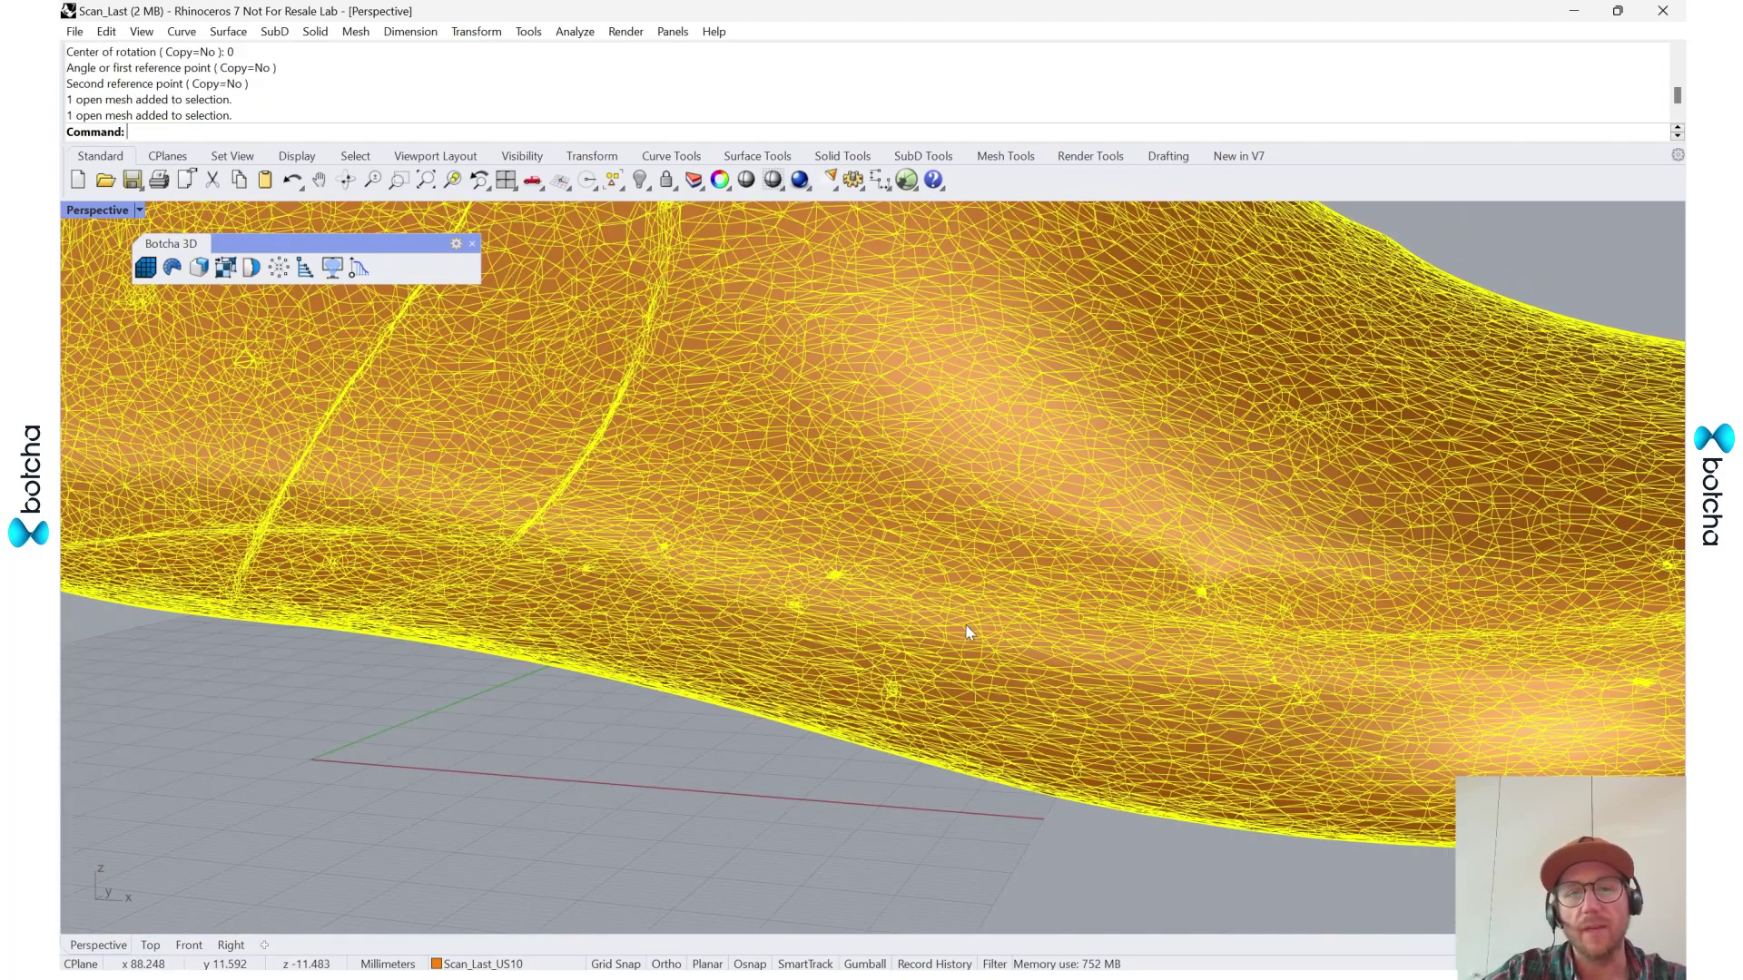
- Run Analyze > Edge Tools > Show Edges and inspect the 1233 magenta naked edges
left_click(575, 33)
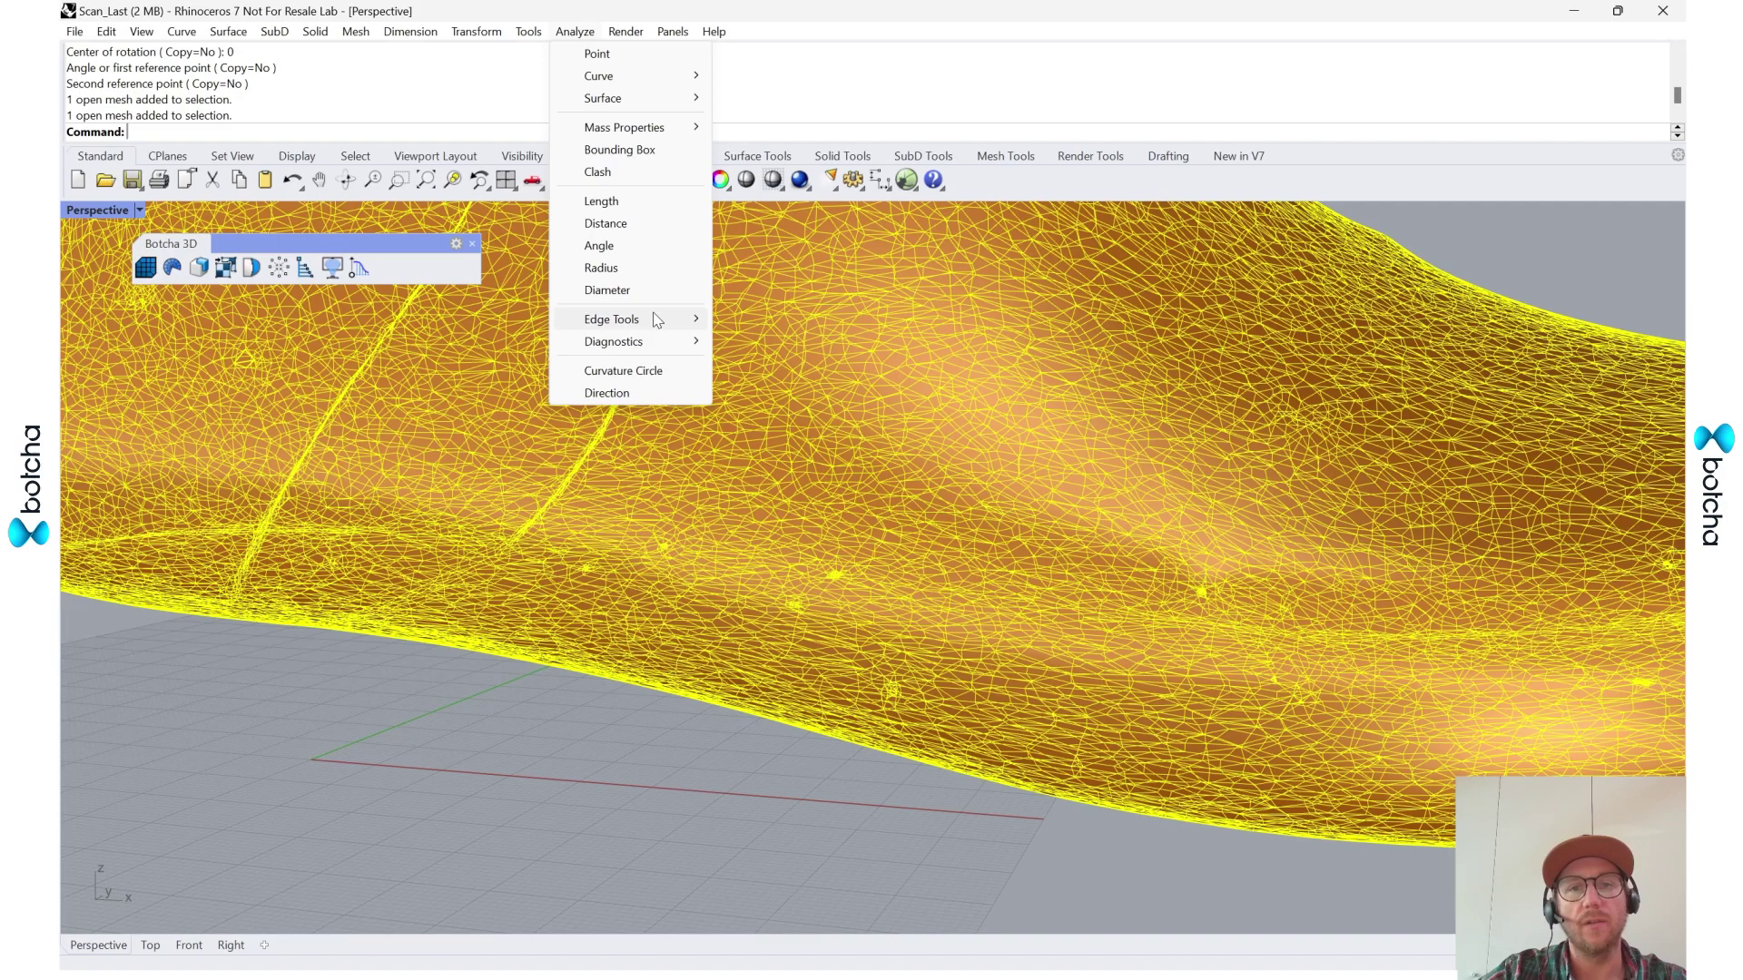
mouse_move(649, 319)
left_click(754, 320)
scroll(869, 687, "up", 5)
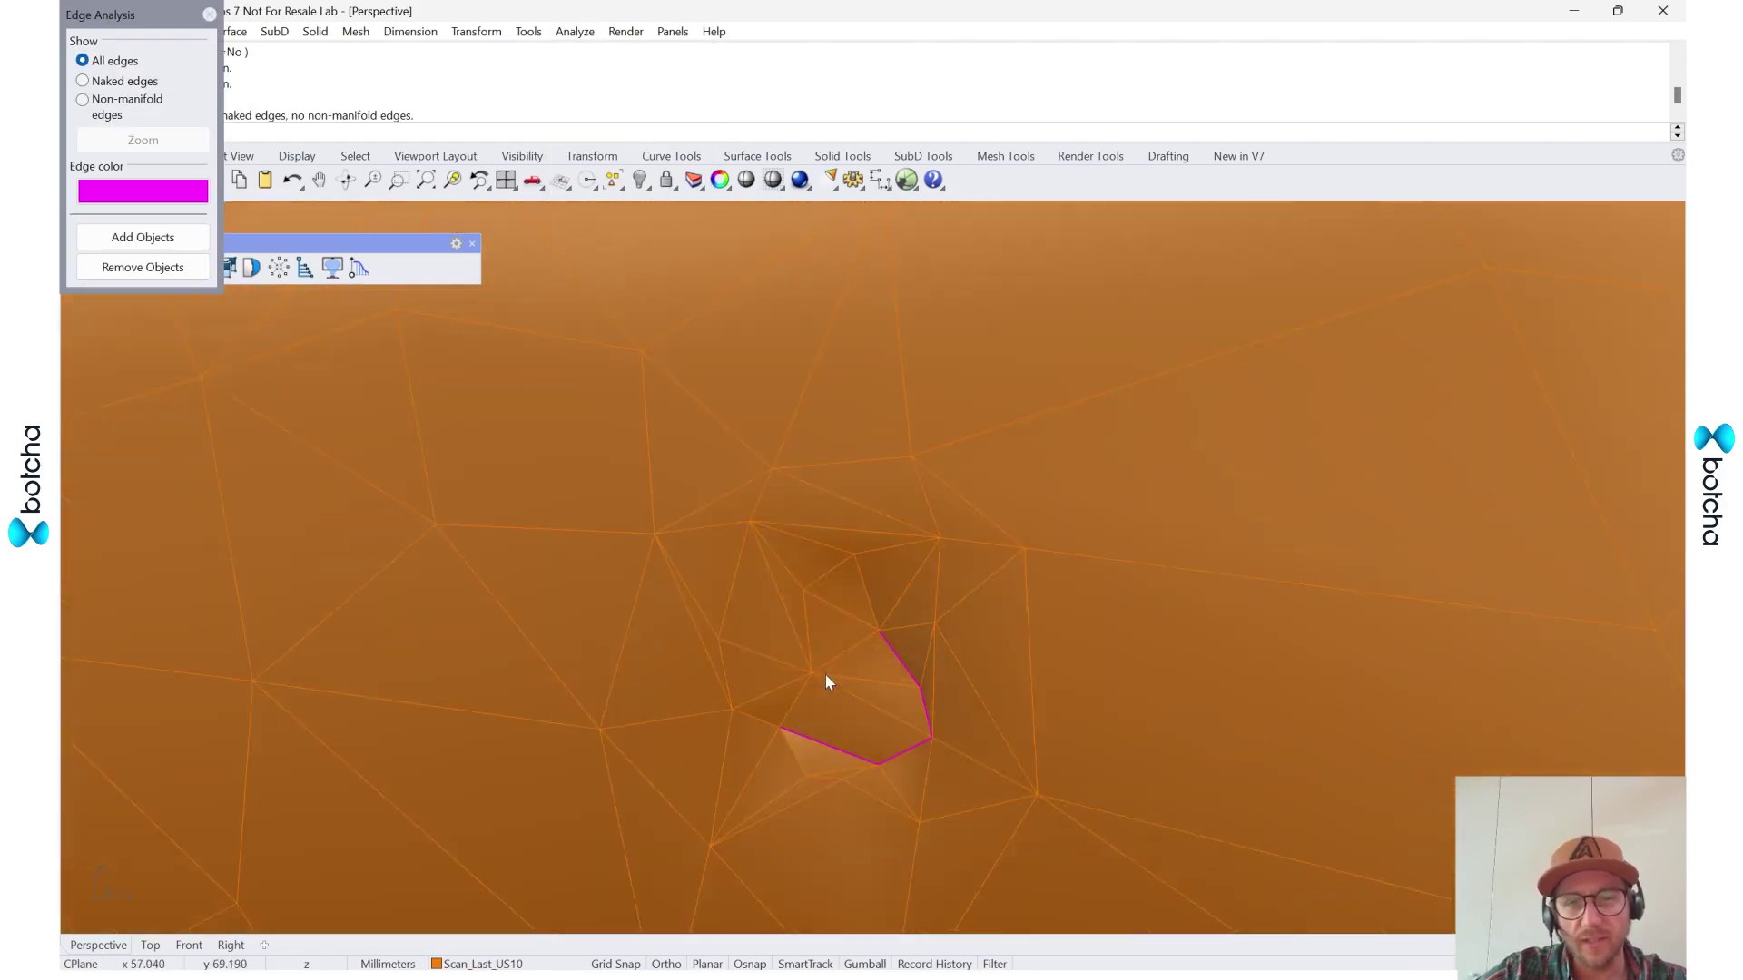
scroll(863, 642, "down", 2)
scroll(863, 653, "down", 5)
scroll(1053, 662, "up", 10)
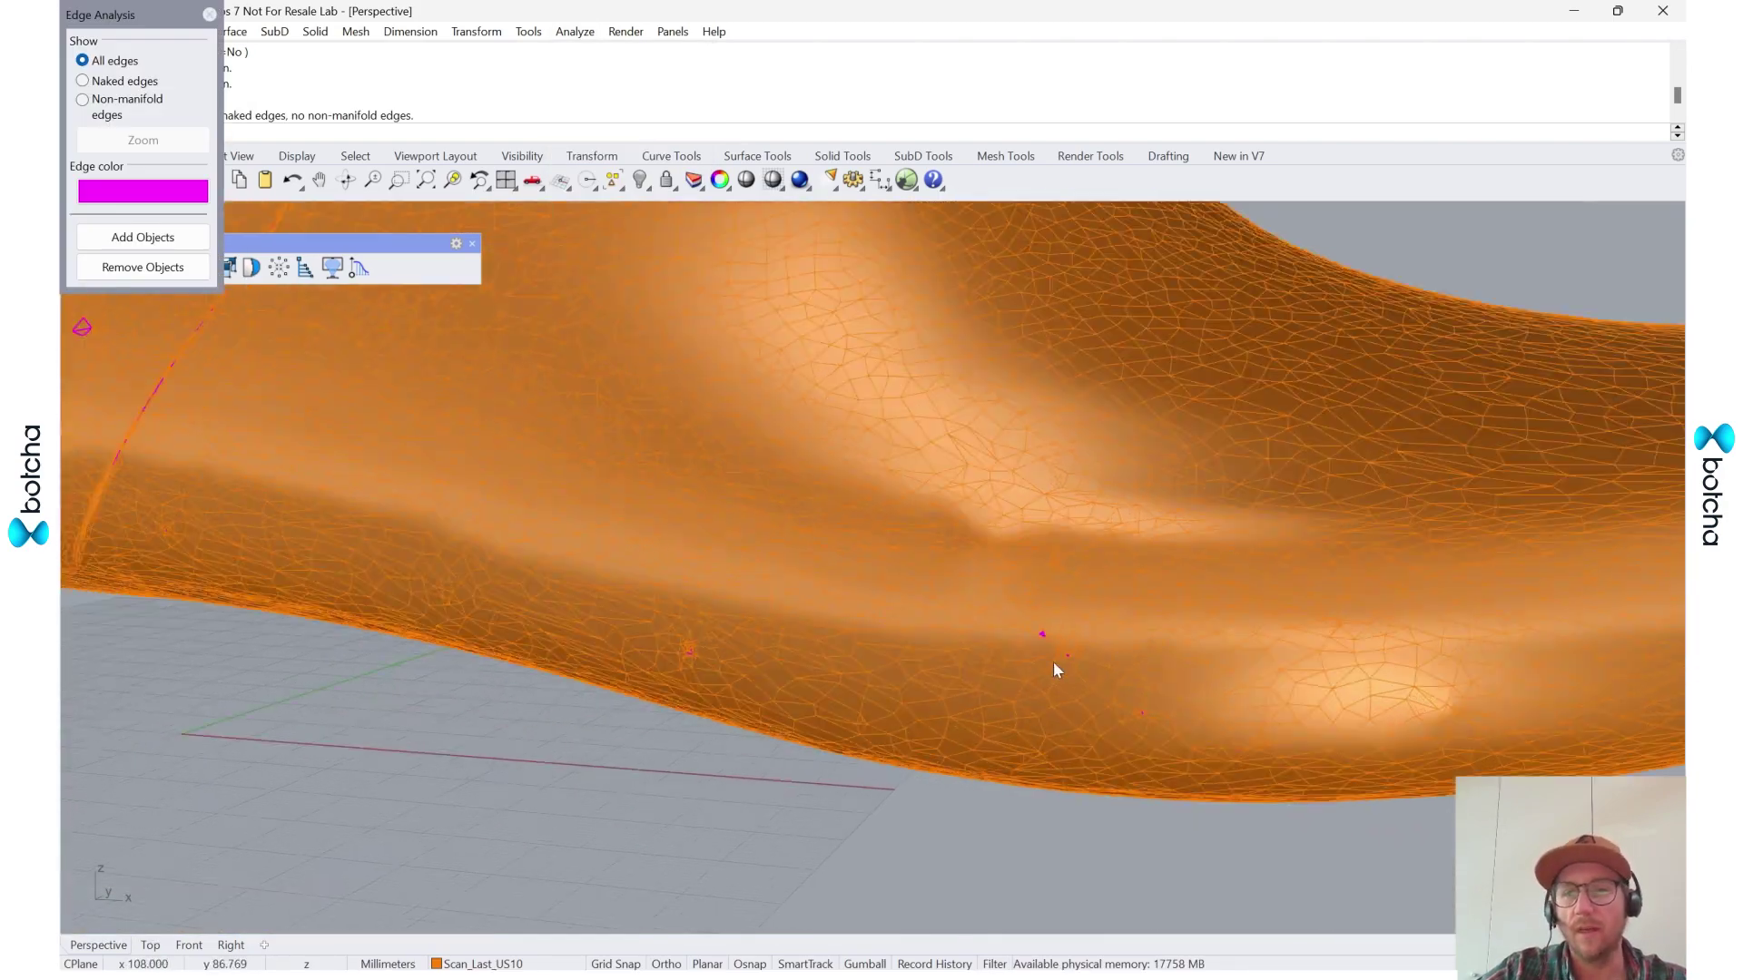
scroll(1094, 558, "down", 10)
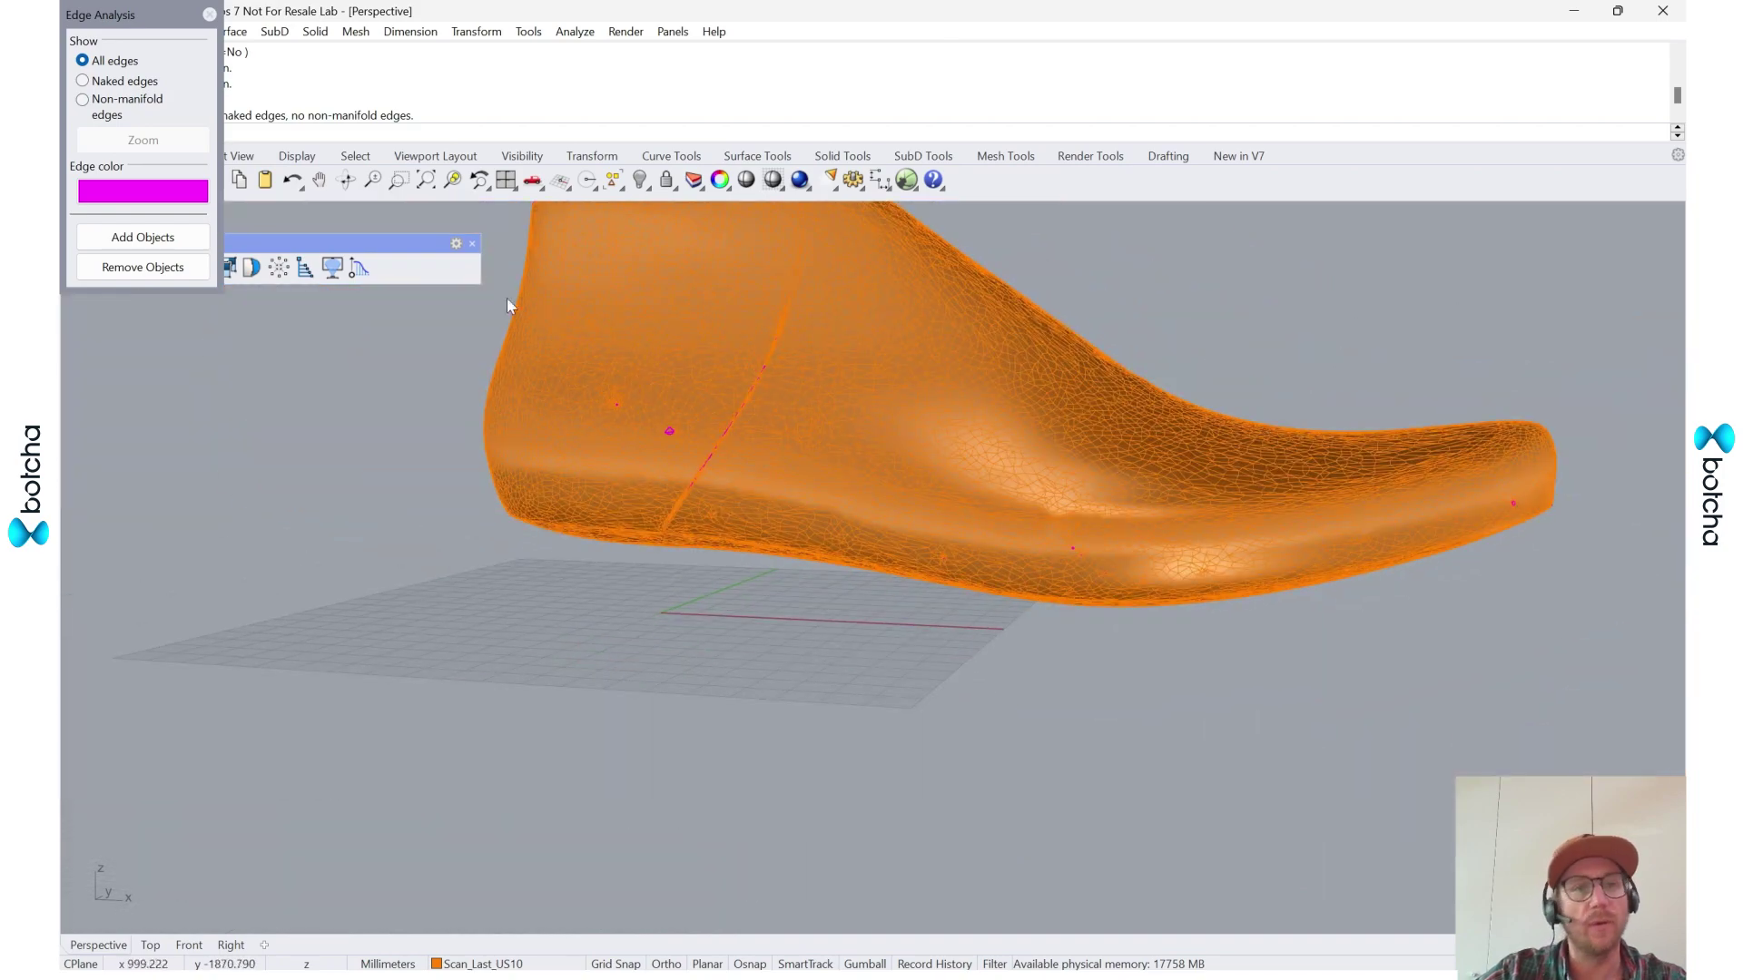
- Close the Edge Analysis panel and explode the last into 102 separate mesh pieces
left_click(210, 15)
right_click_drag(623, 611, 720, 552)
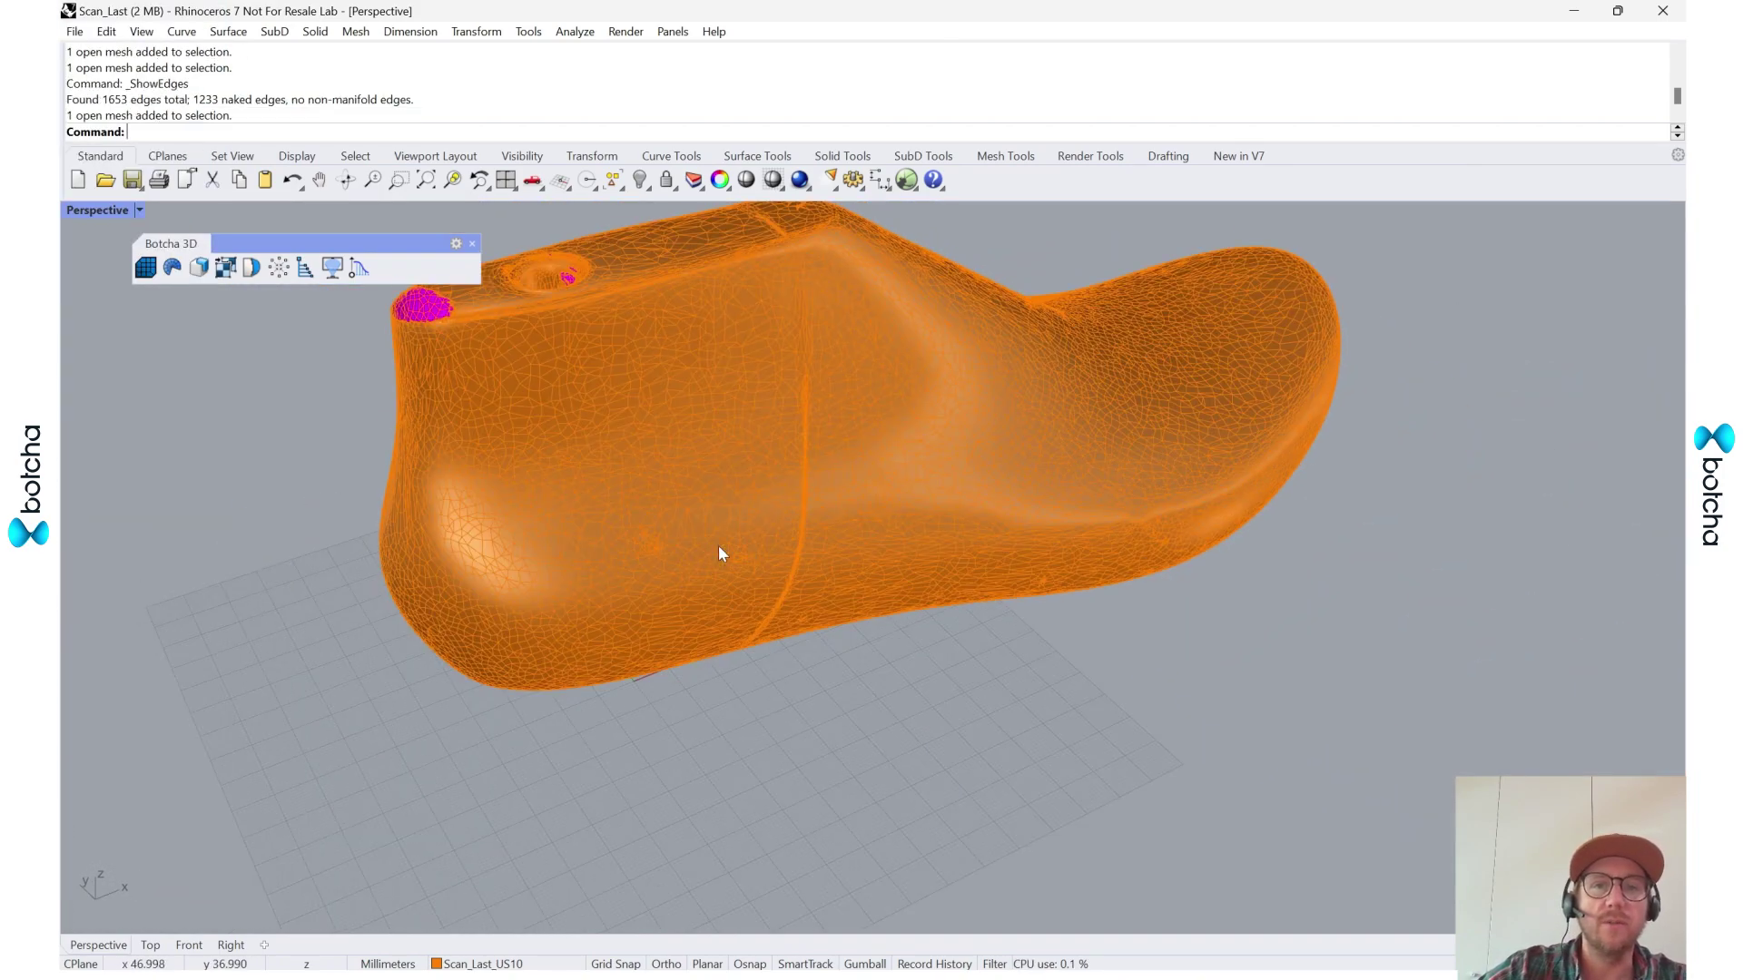
left_click(717, 545)
type("explode")
key("Return")
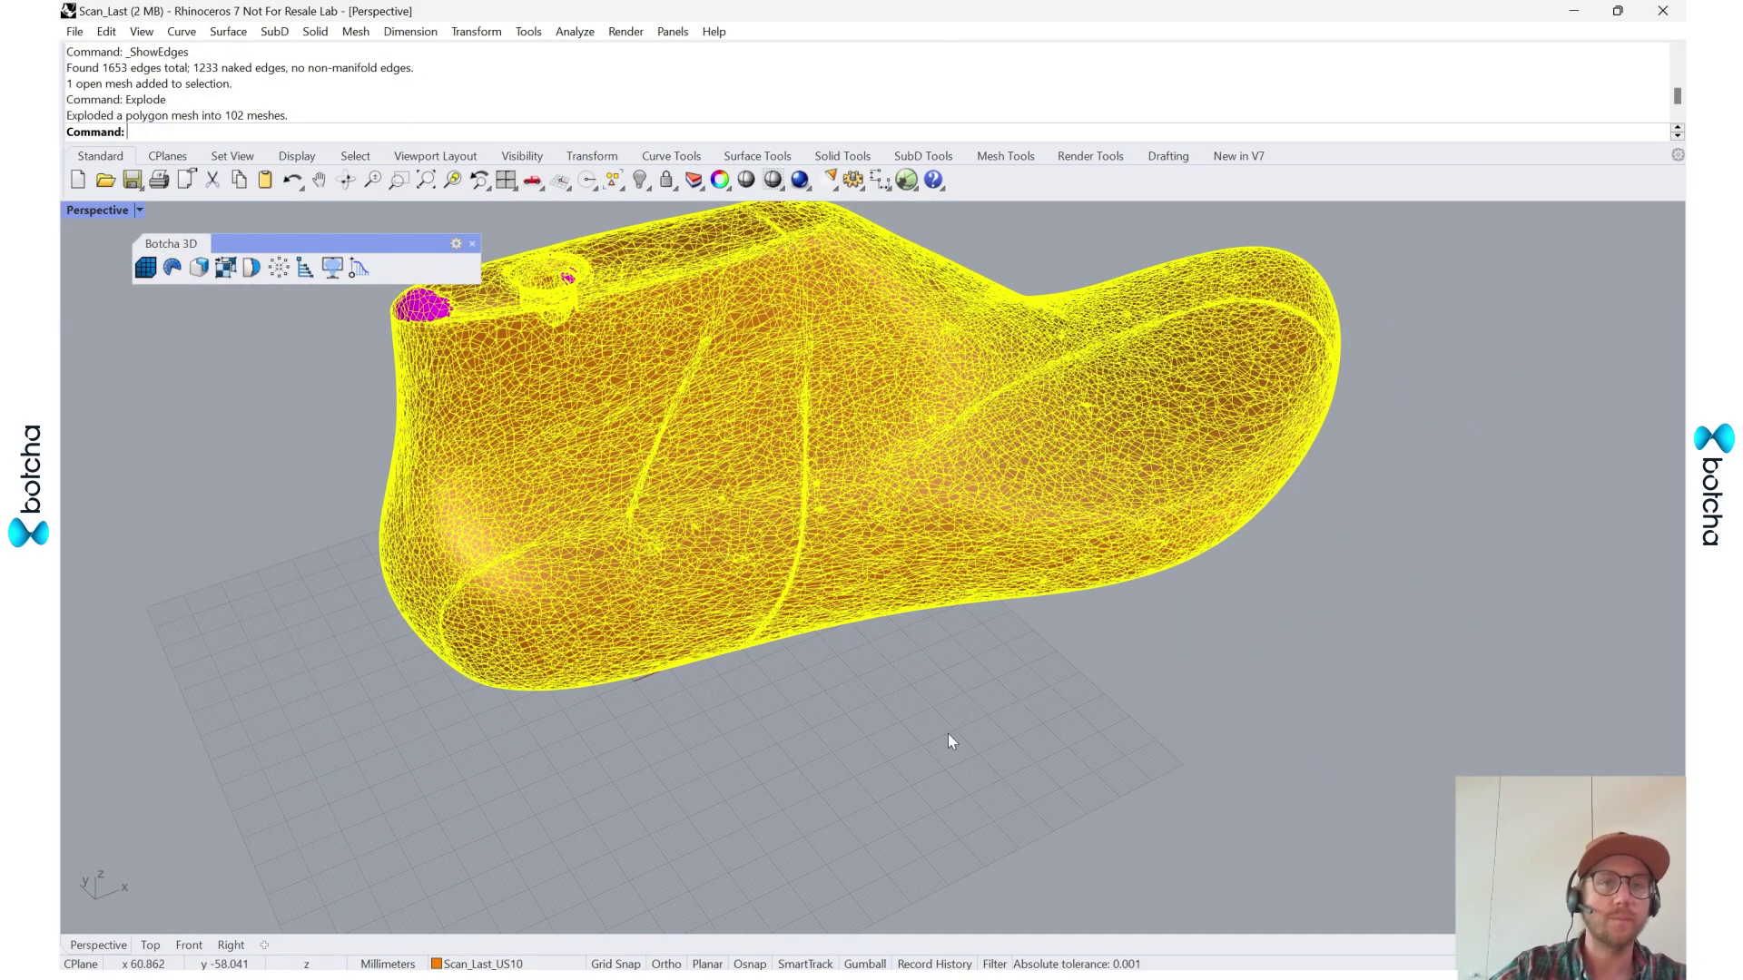
left_click(948, 734)
key("ctrl+a")
type("hide")
key("Return")
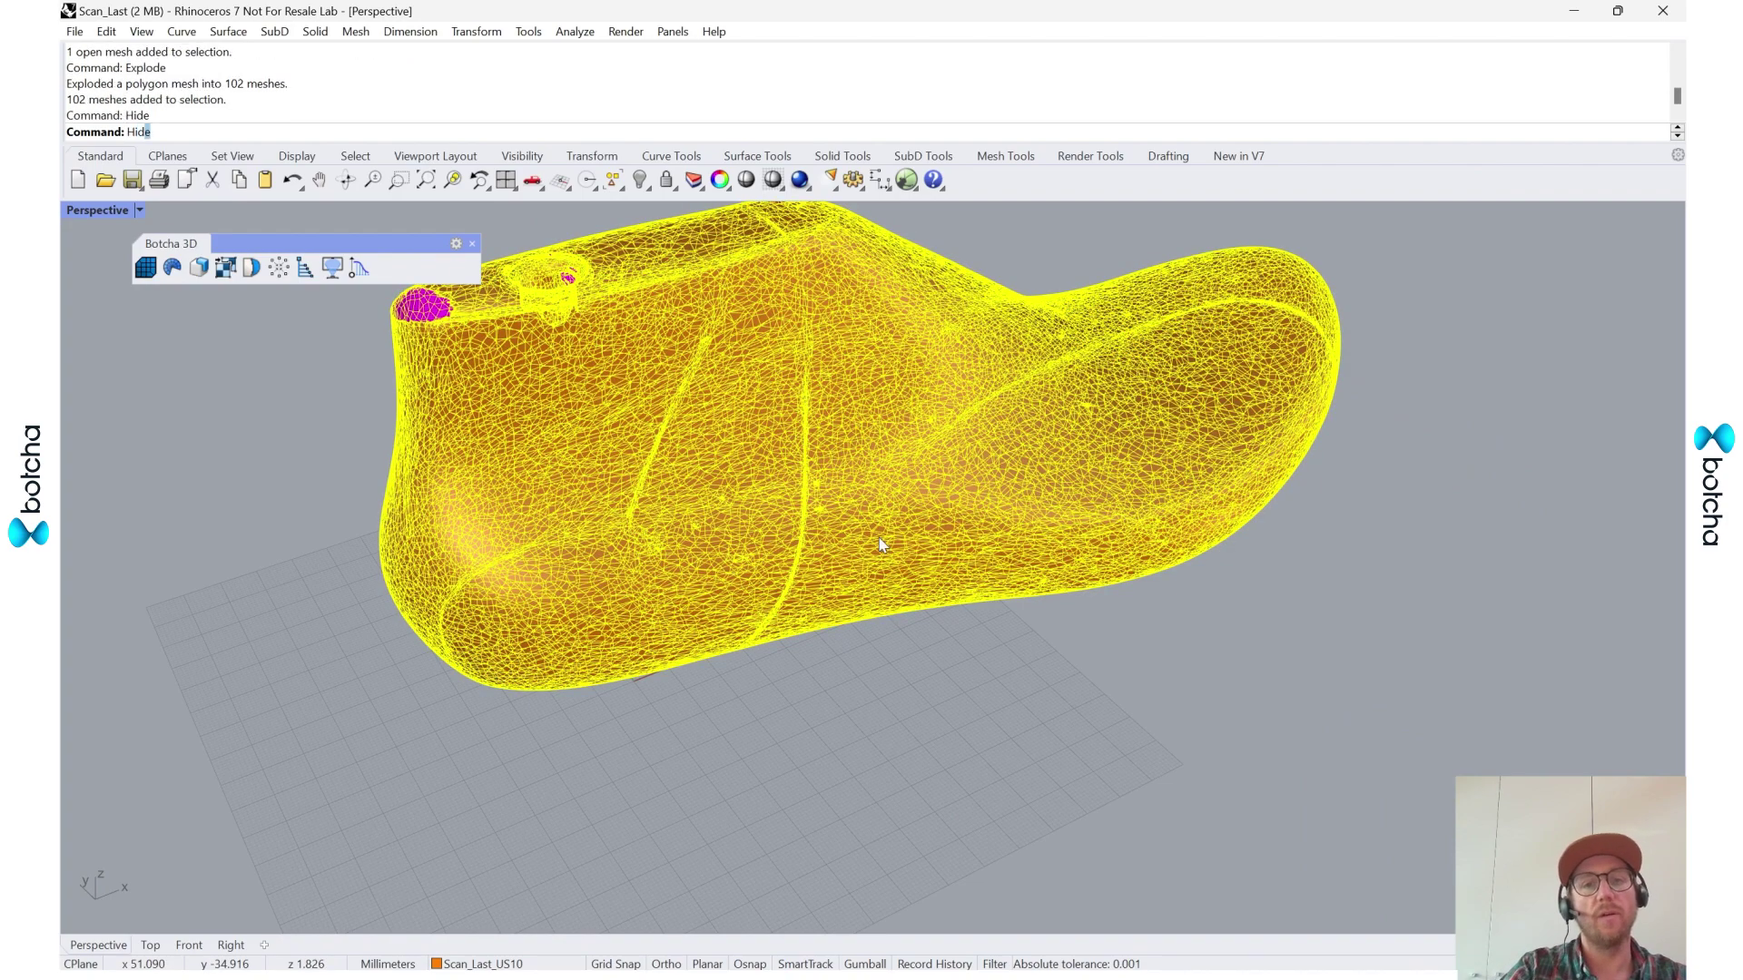
right_click_drag(919, 564, 961, 581)
key("ctrl+z")
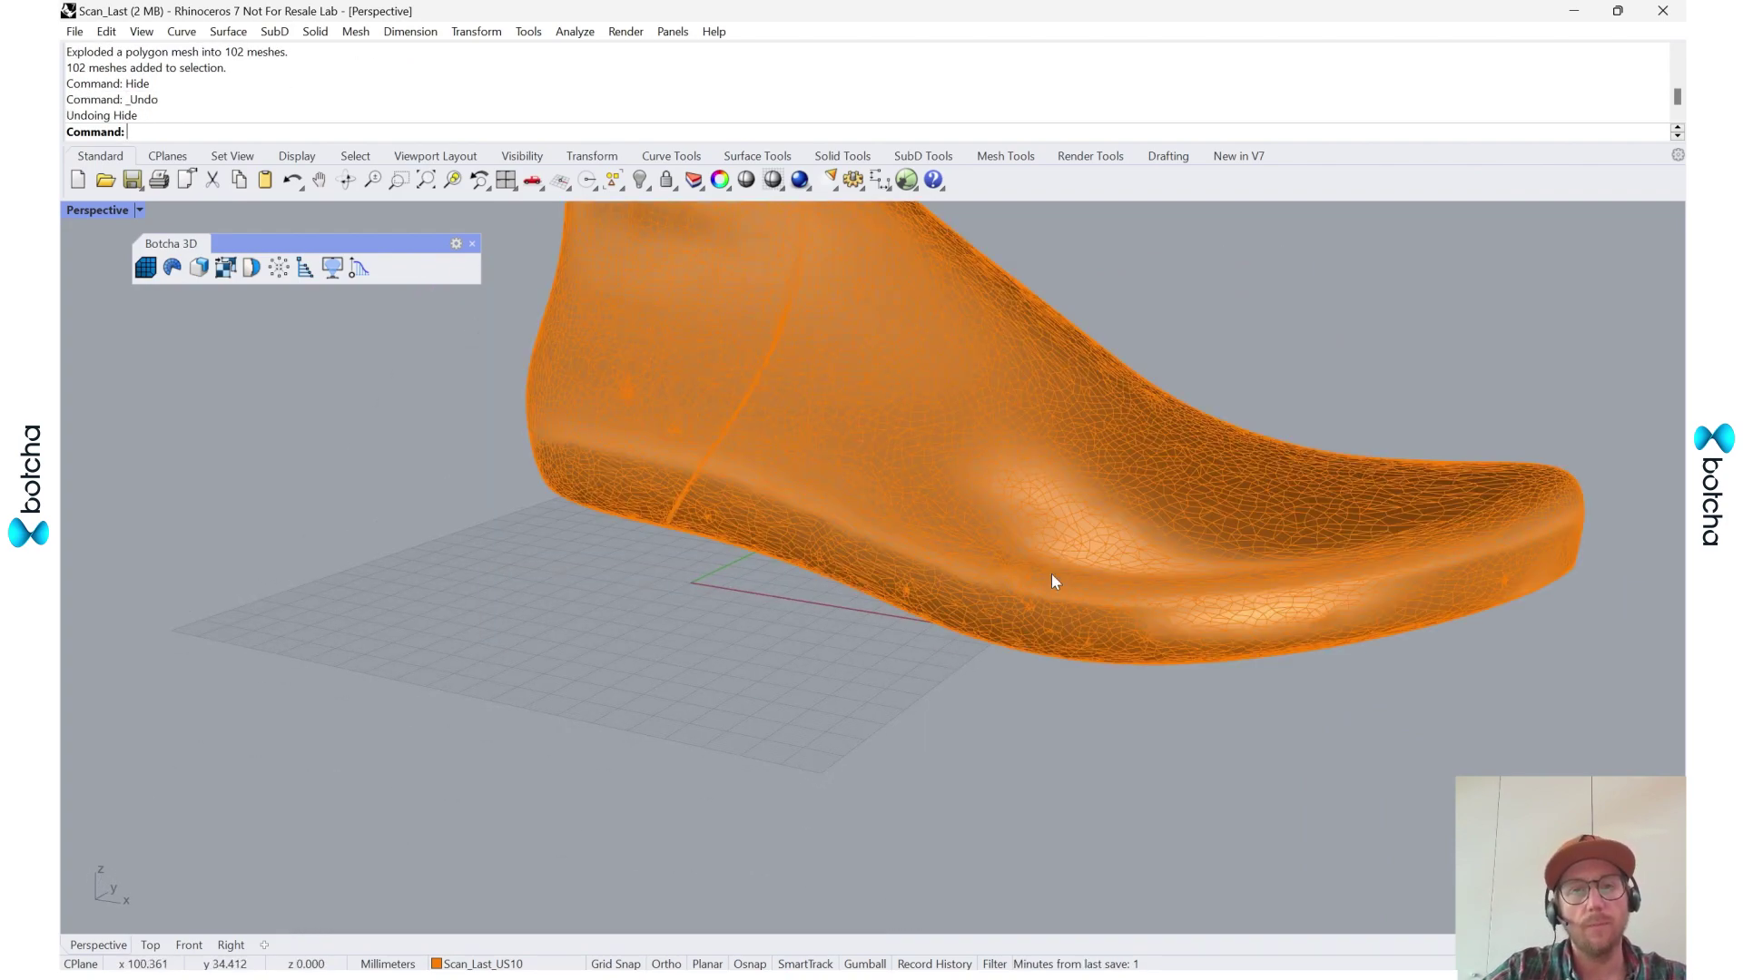
key("ctrl+a")
- Ungroup the pieces, hide the main last, delete the 101 stray fragments, then show the last
type("unw")
key("BackSpace")
key("BackSpace")
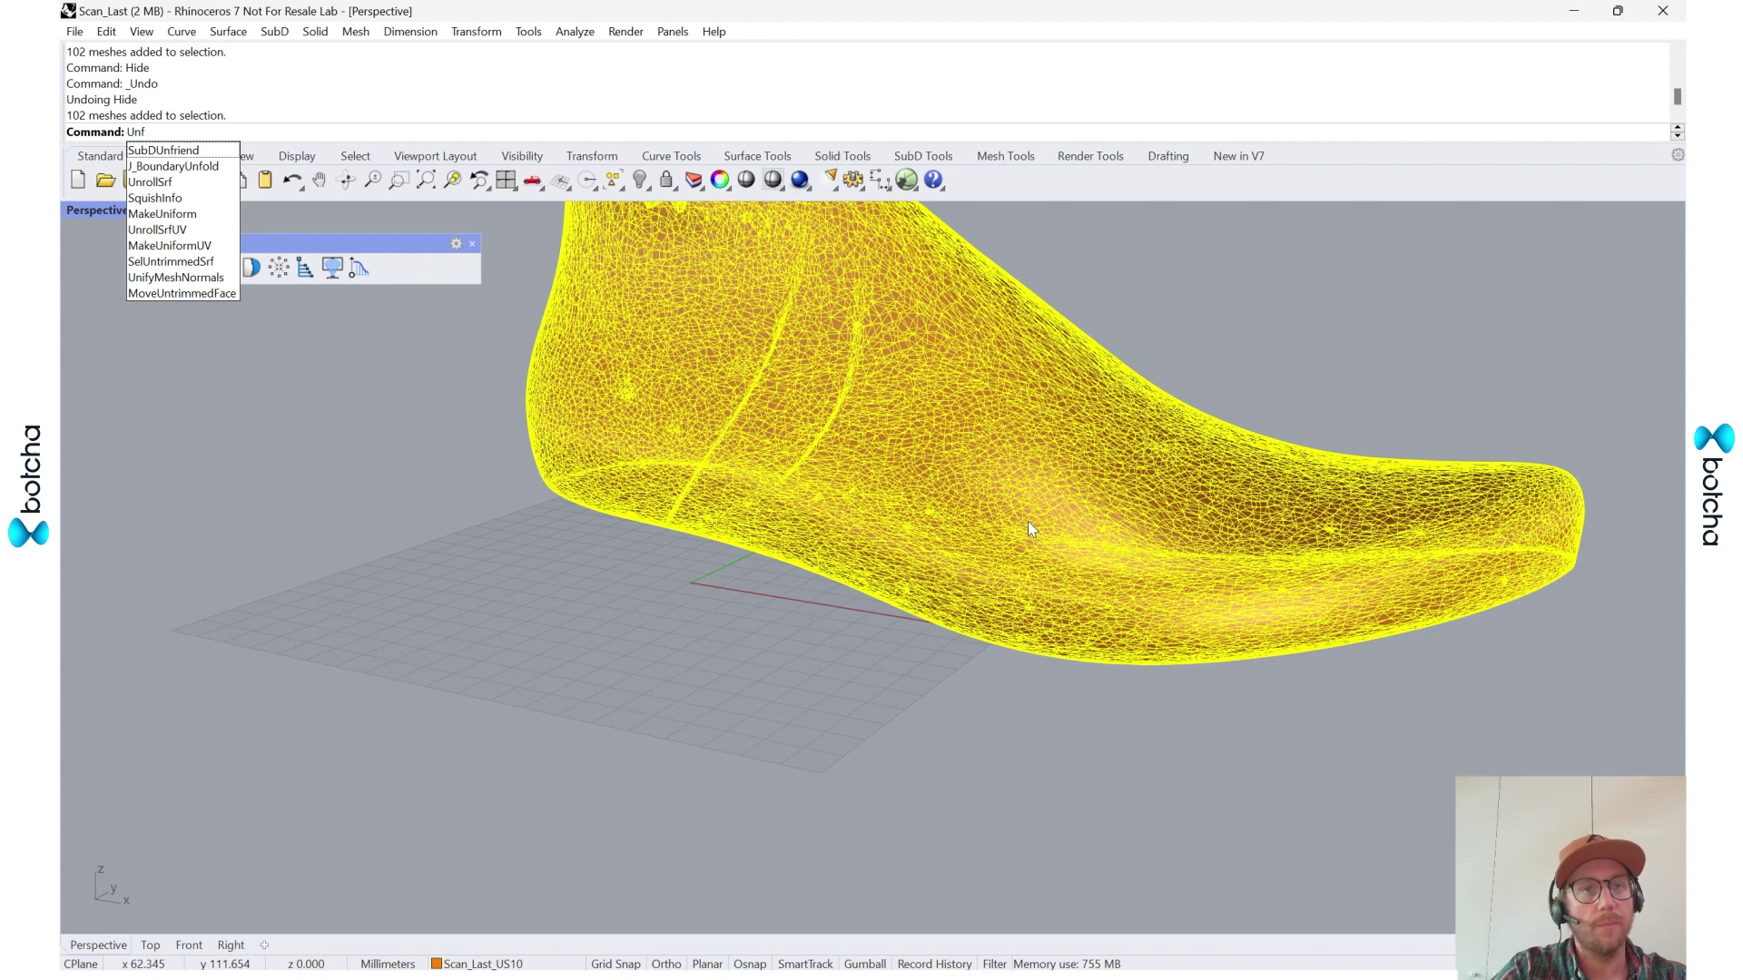
type("group")
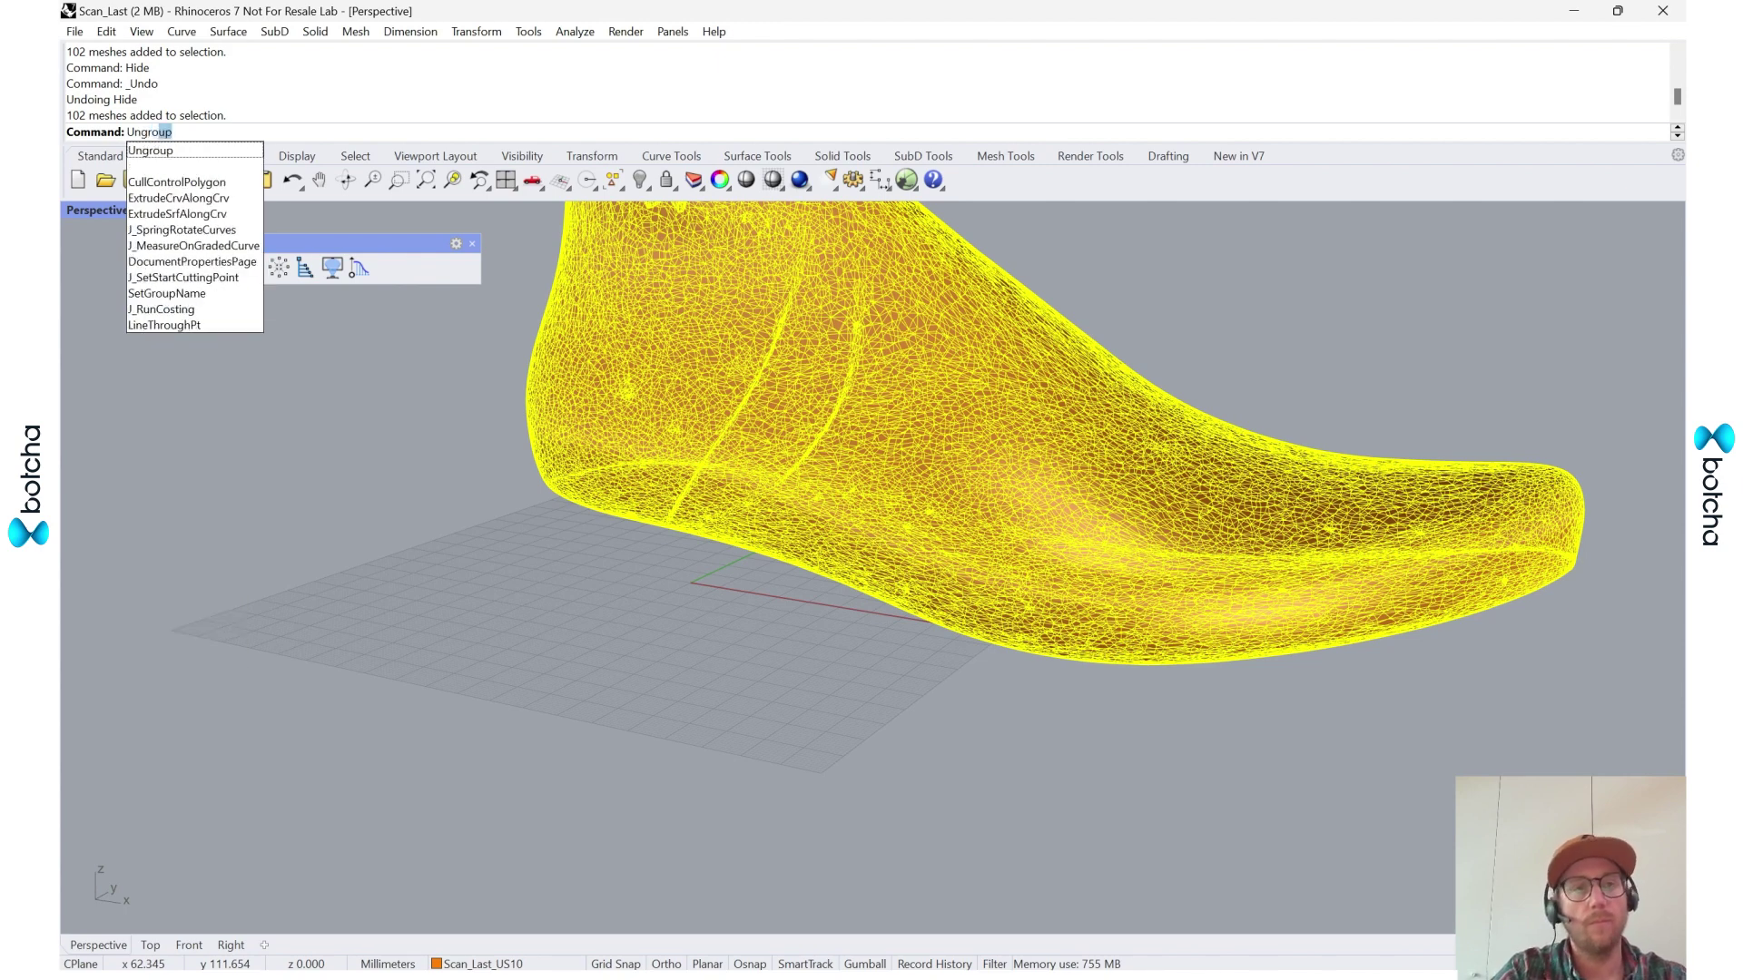
key("Return")
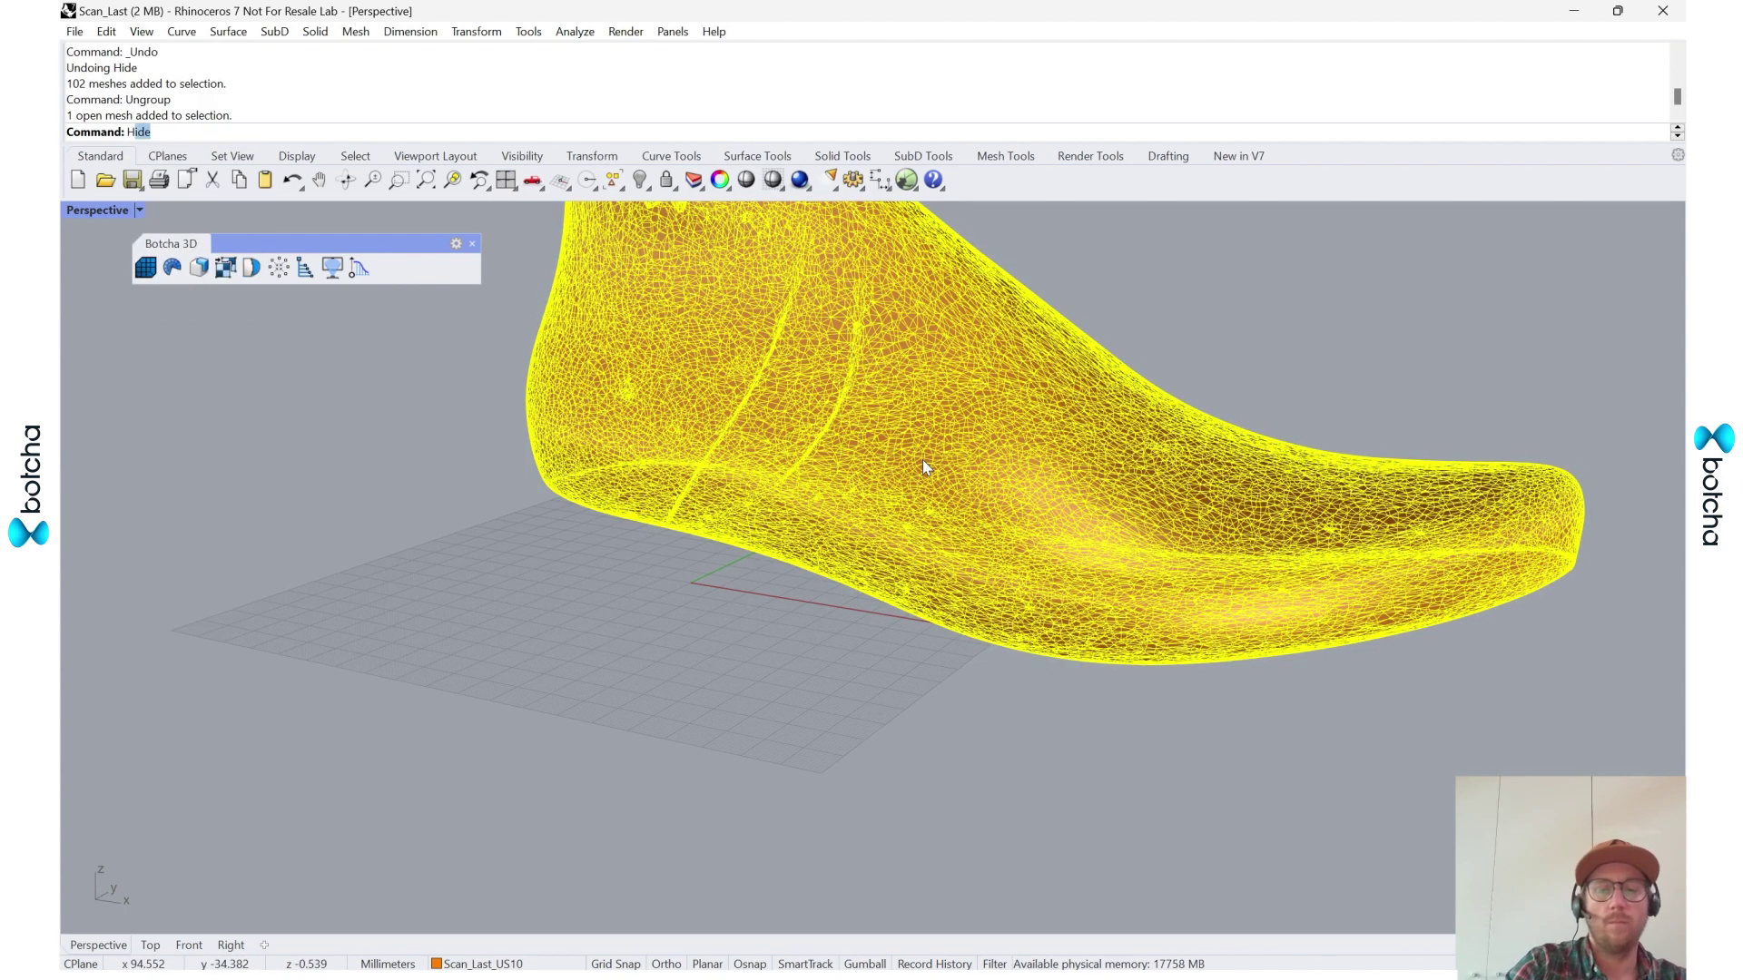
type("H")
key("Return")
right_click_drag(1366, 700, 1360, 613)
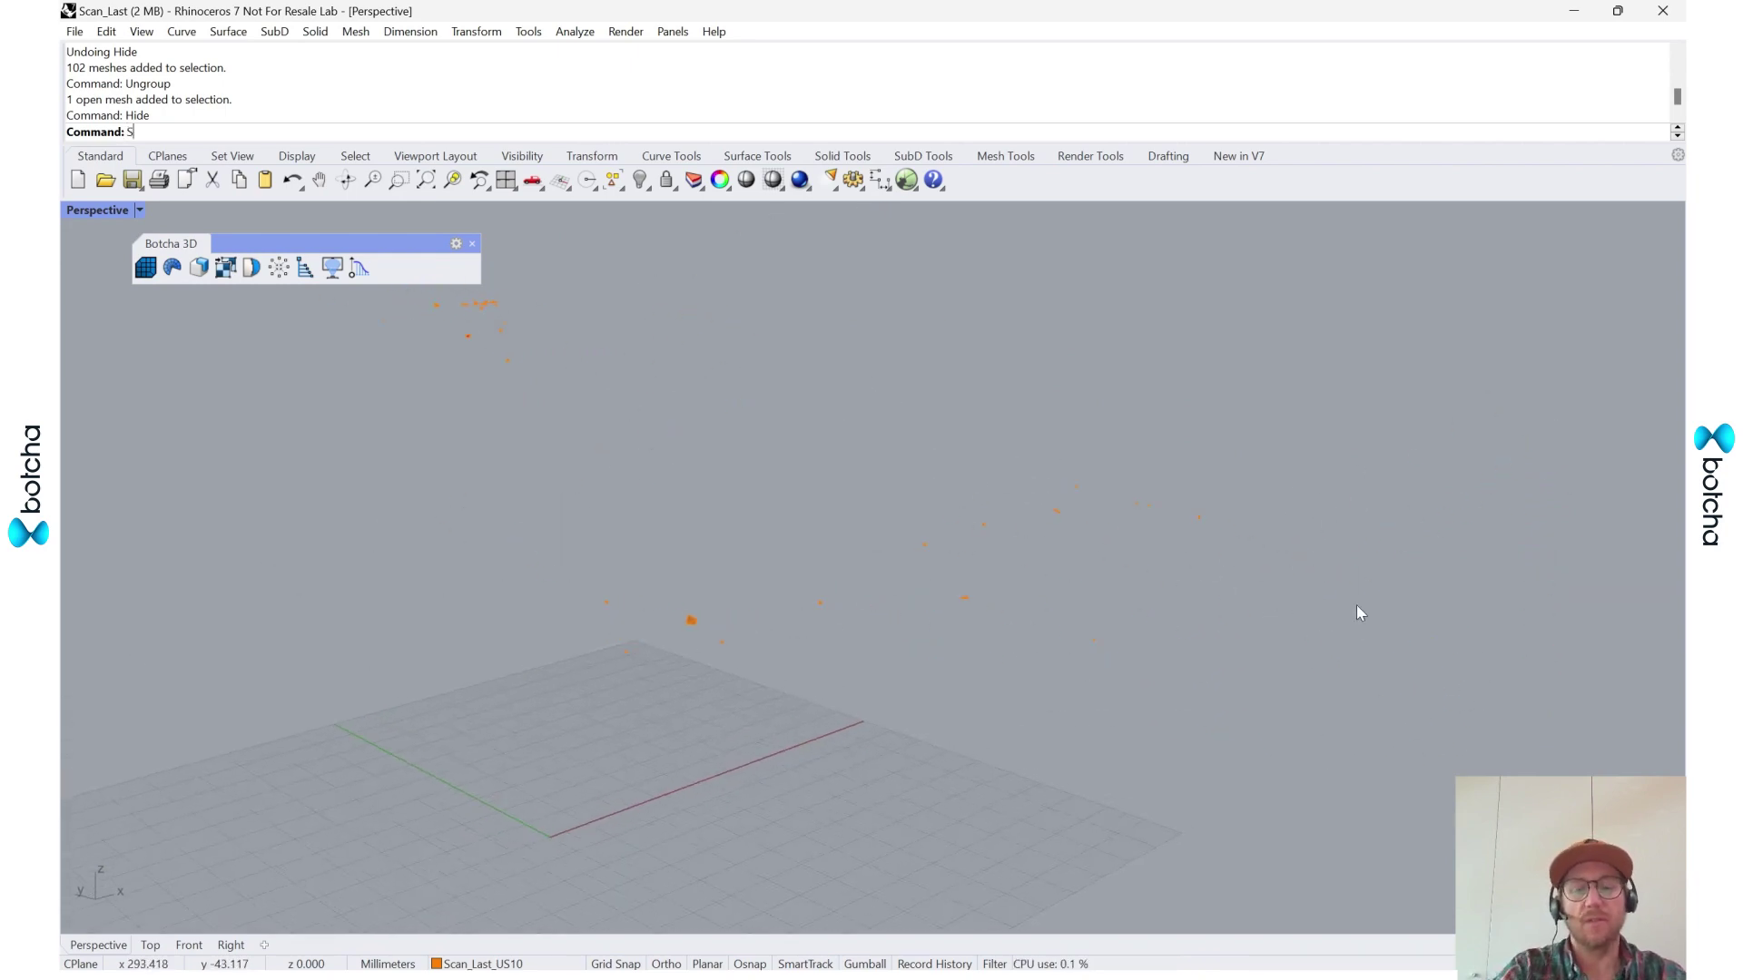
type("SelAll")
key("Return")
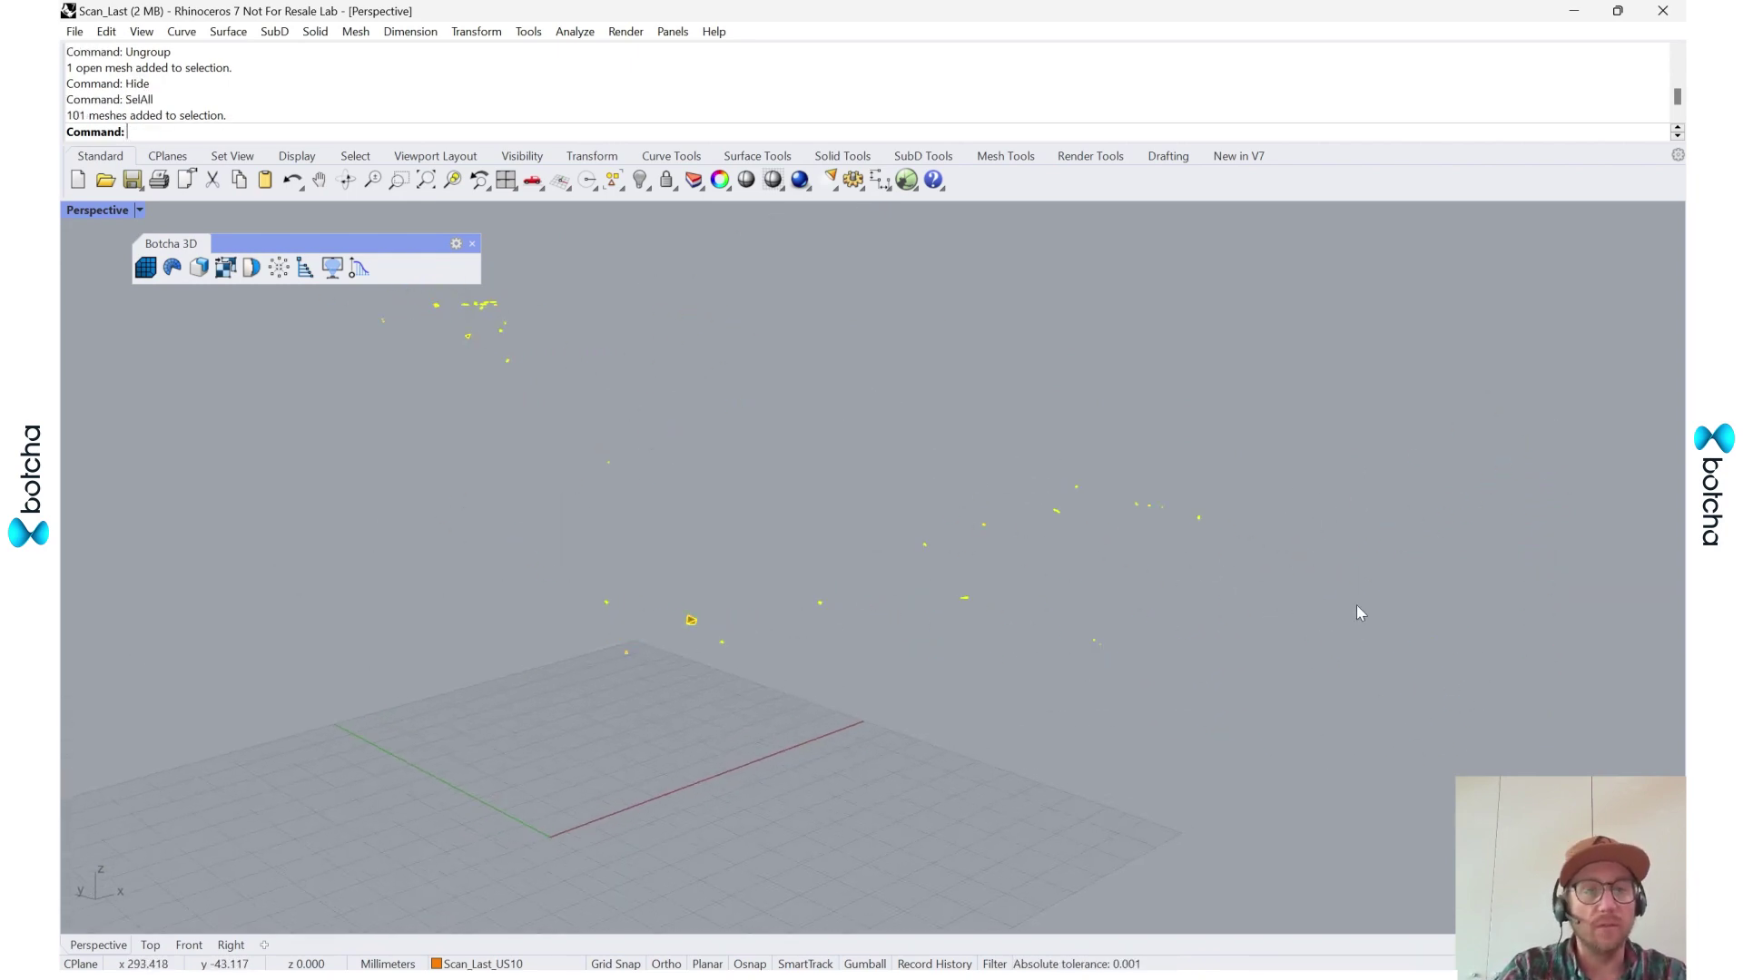
key("Delete")
key("Return")
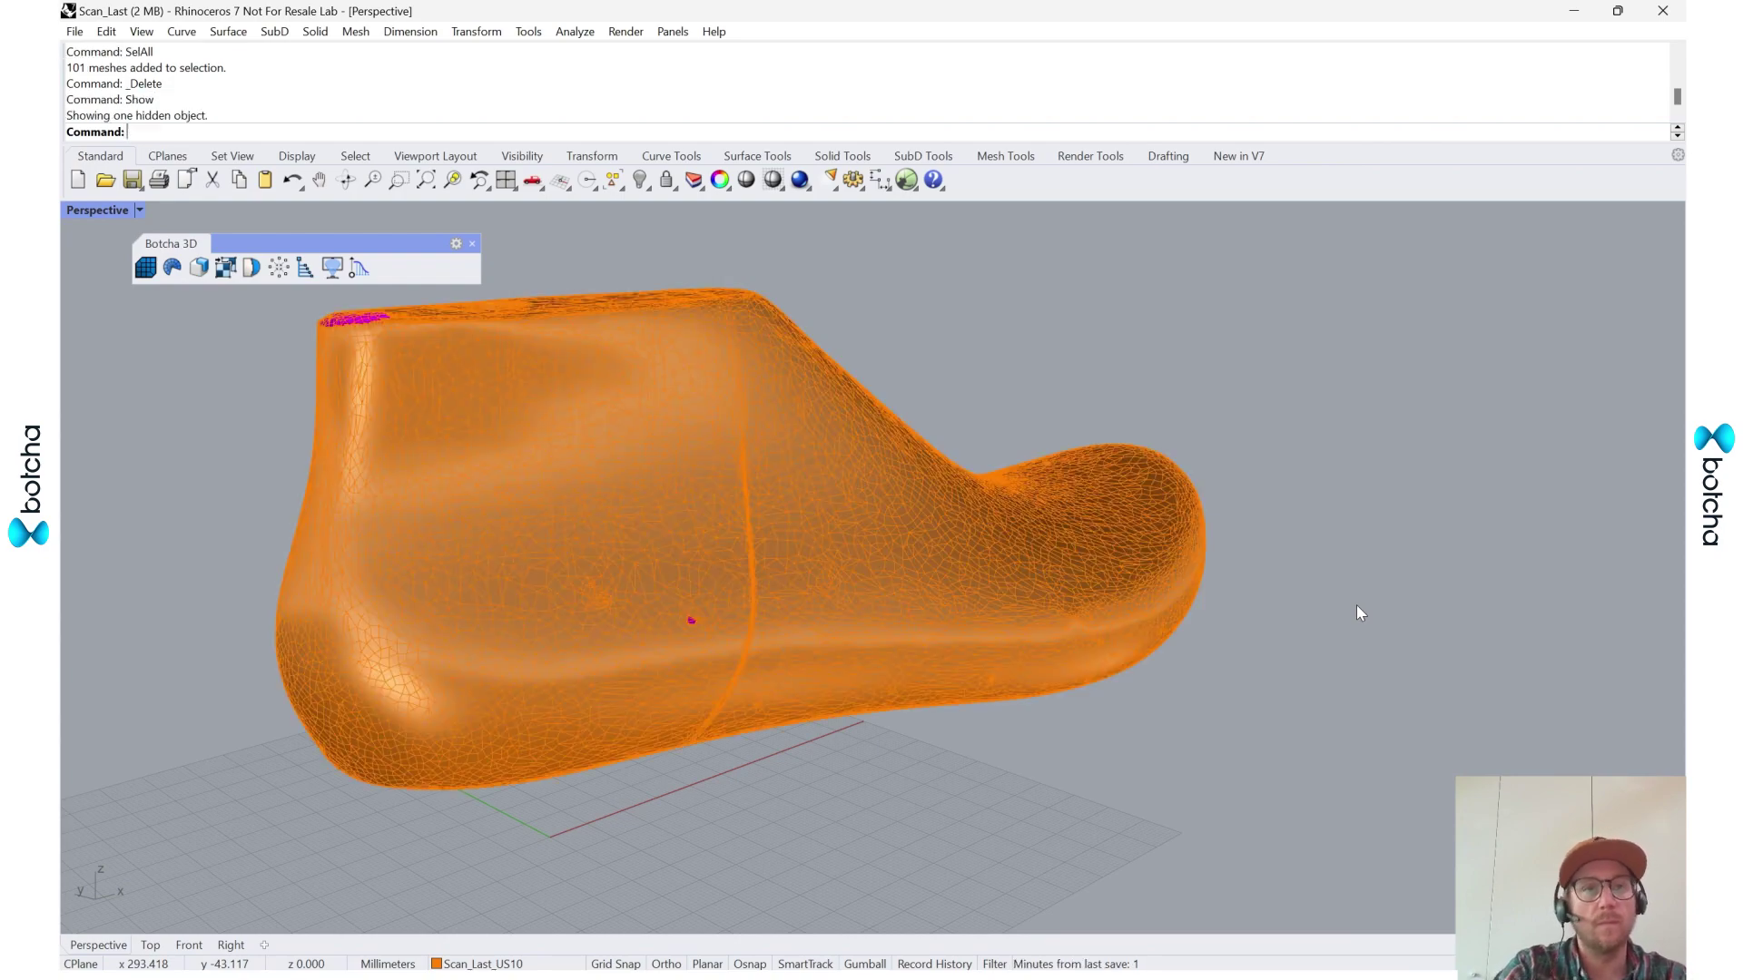
- Limit the selection filter to surface/face sub-objects only and start SelBrush with a 40 brush width
right_click_drag(526, 537, 782, 720)
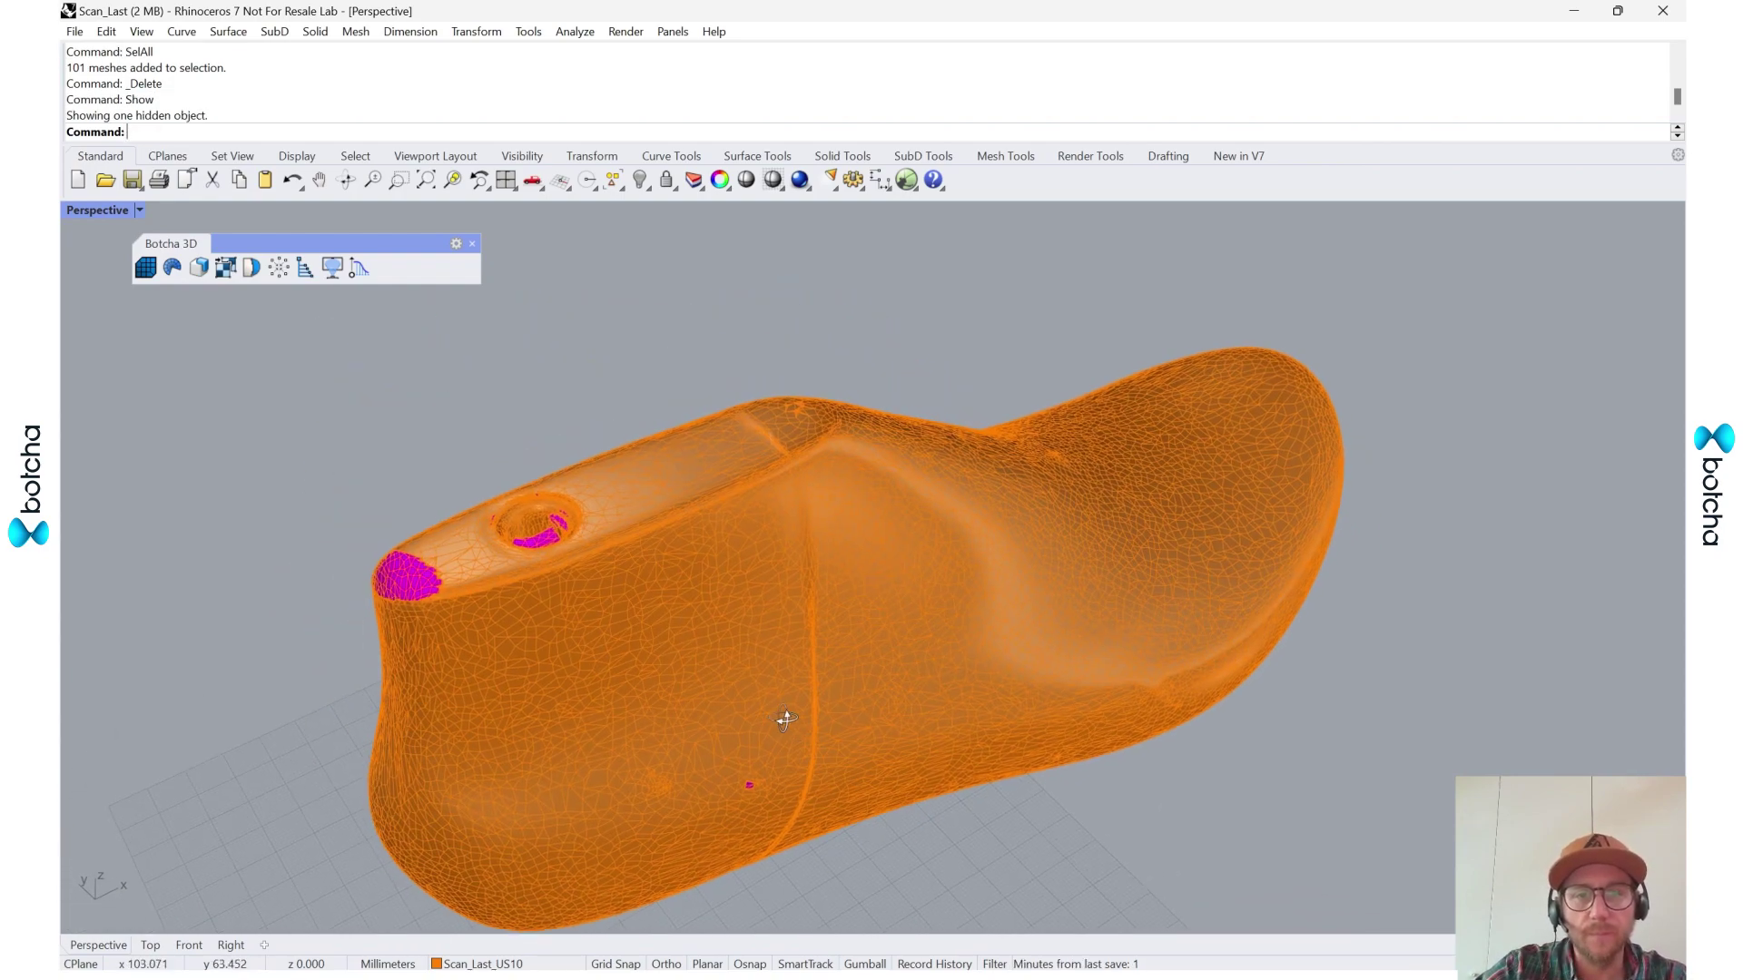
right_click_drag(726, 781, 521, 515)
scroll(521, 515, "up", 5)
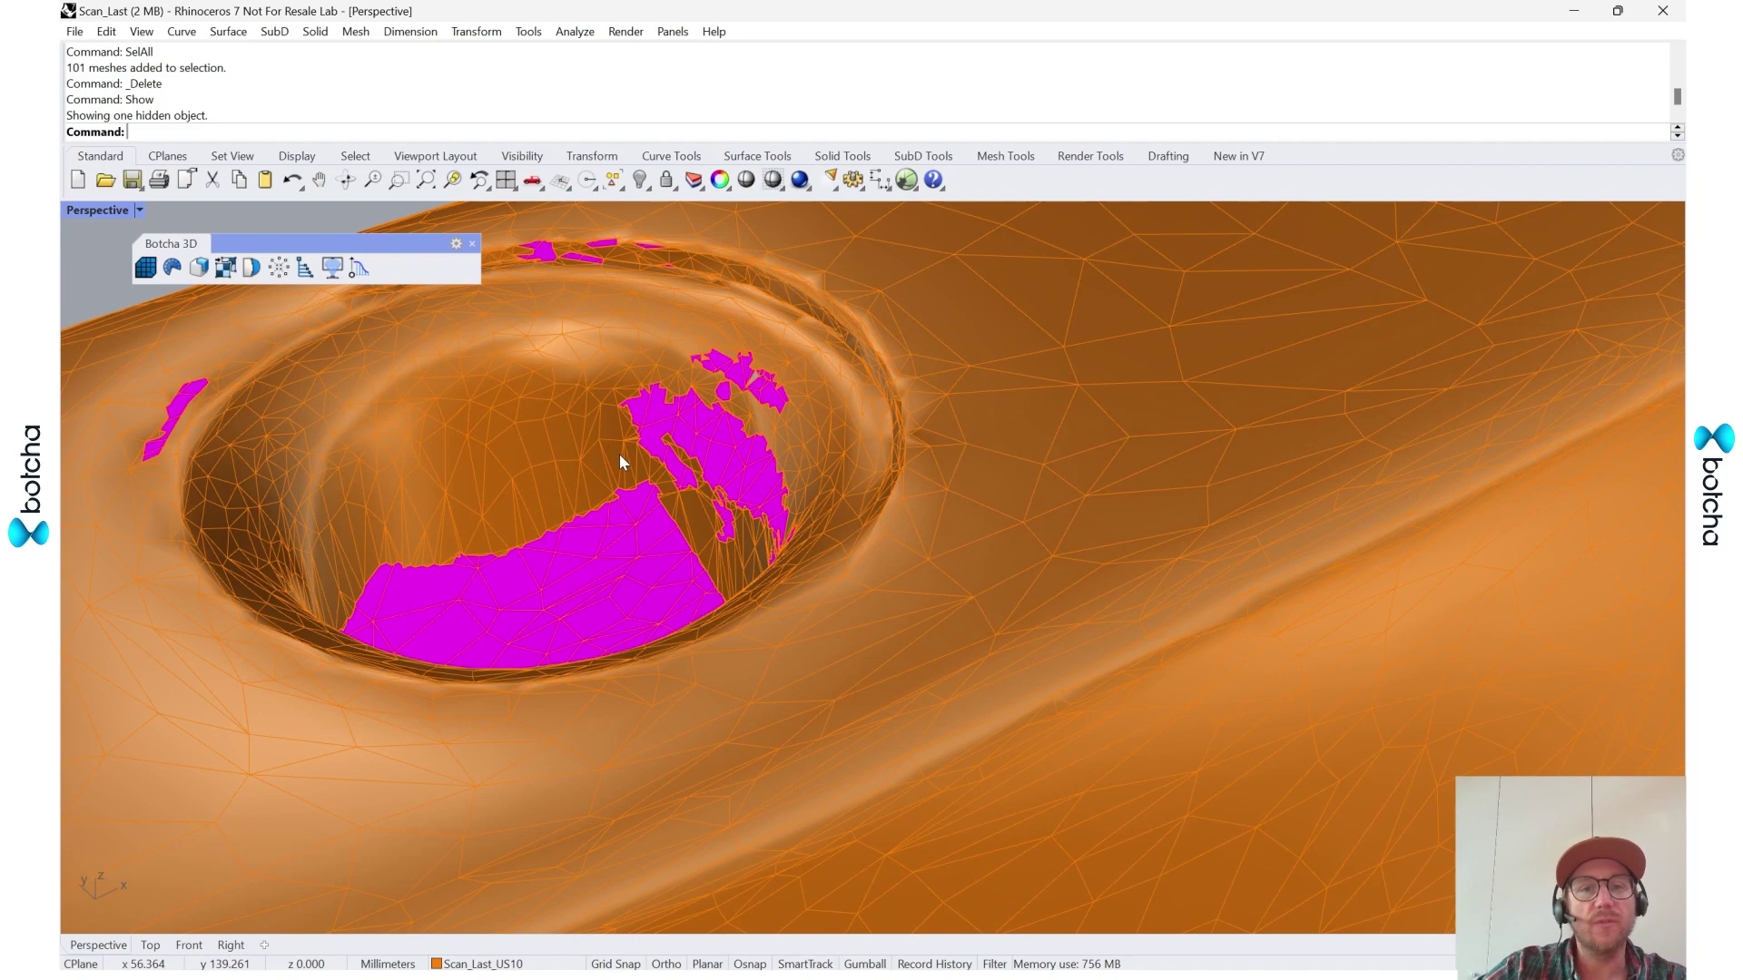
scroll(853, 396, "down", 7)
right_click_drag(1380, 282, 1216, 363)
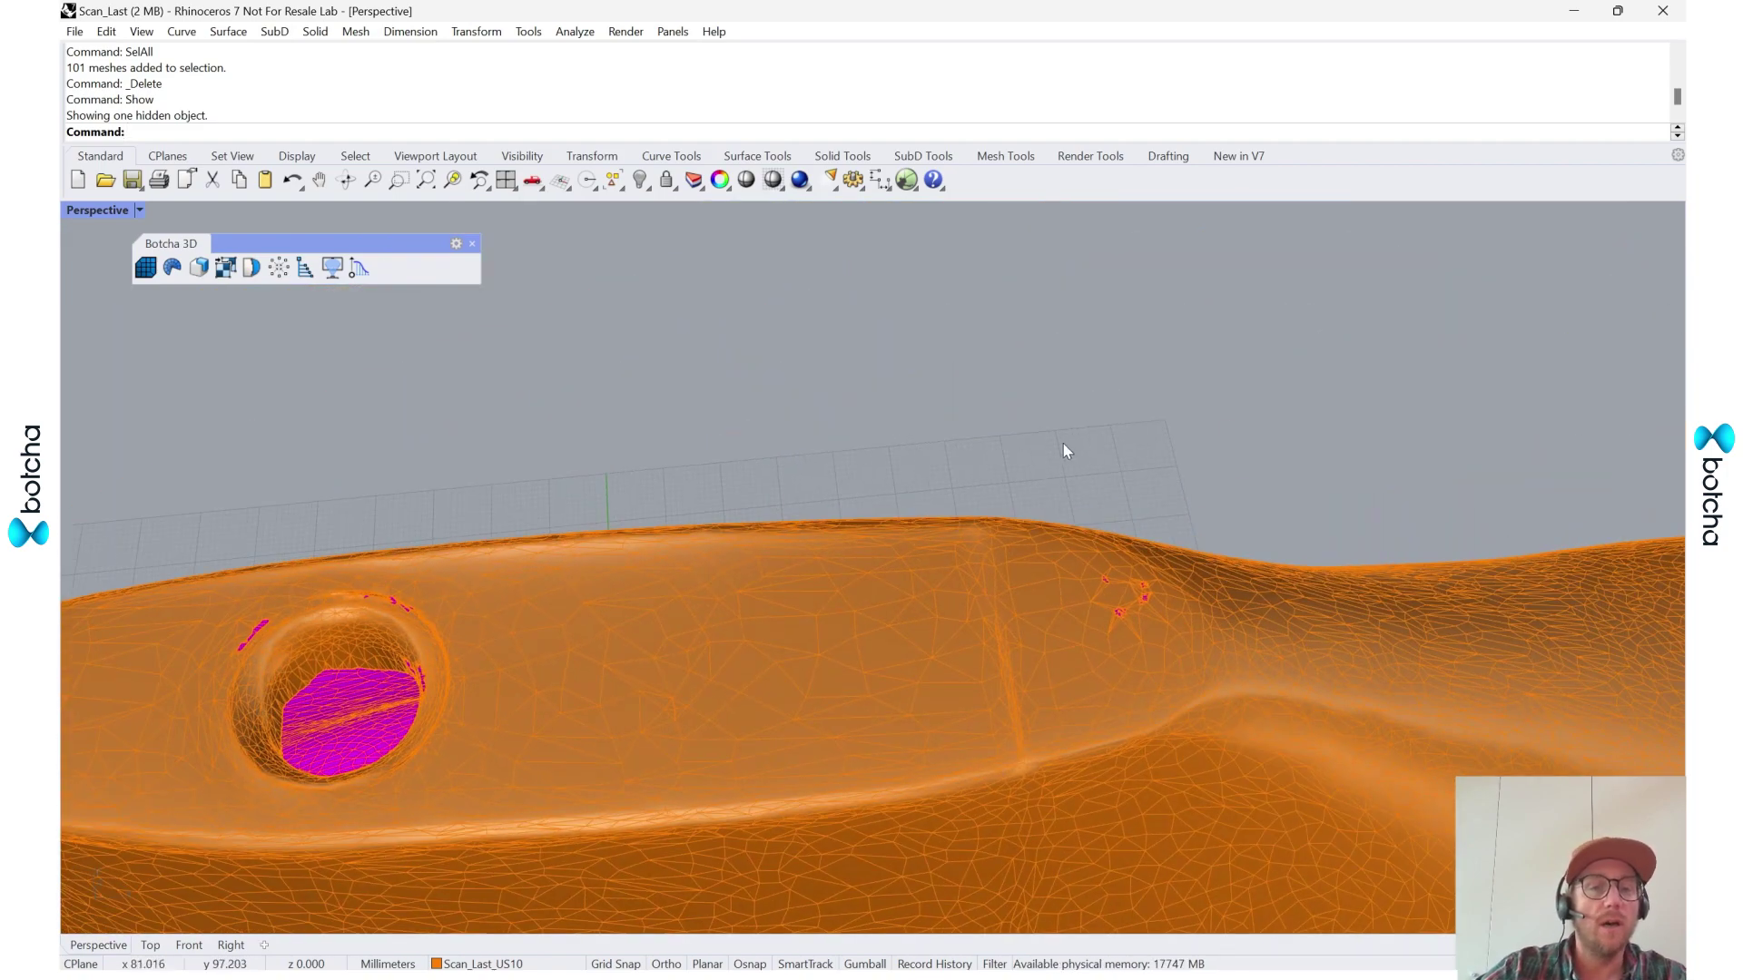
right_click_drag(1064, 443, 1185, 385, "shift")
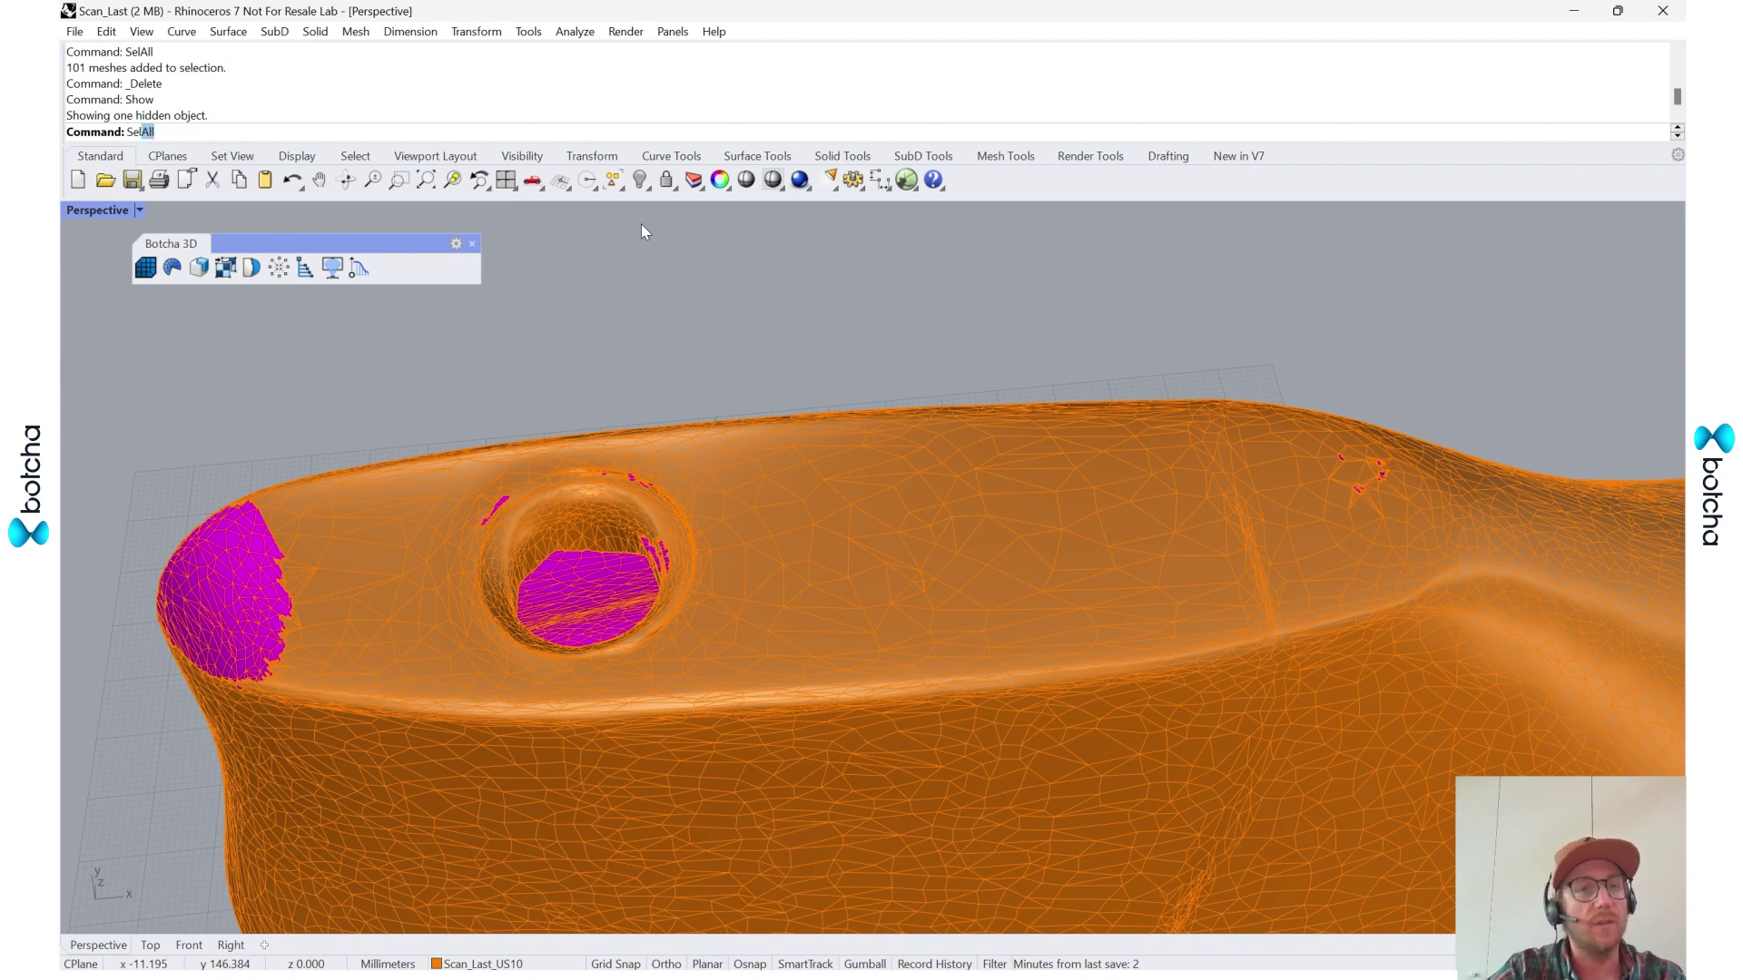
type("ectionFilter")
key("Return")
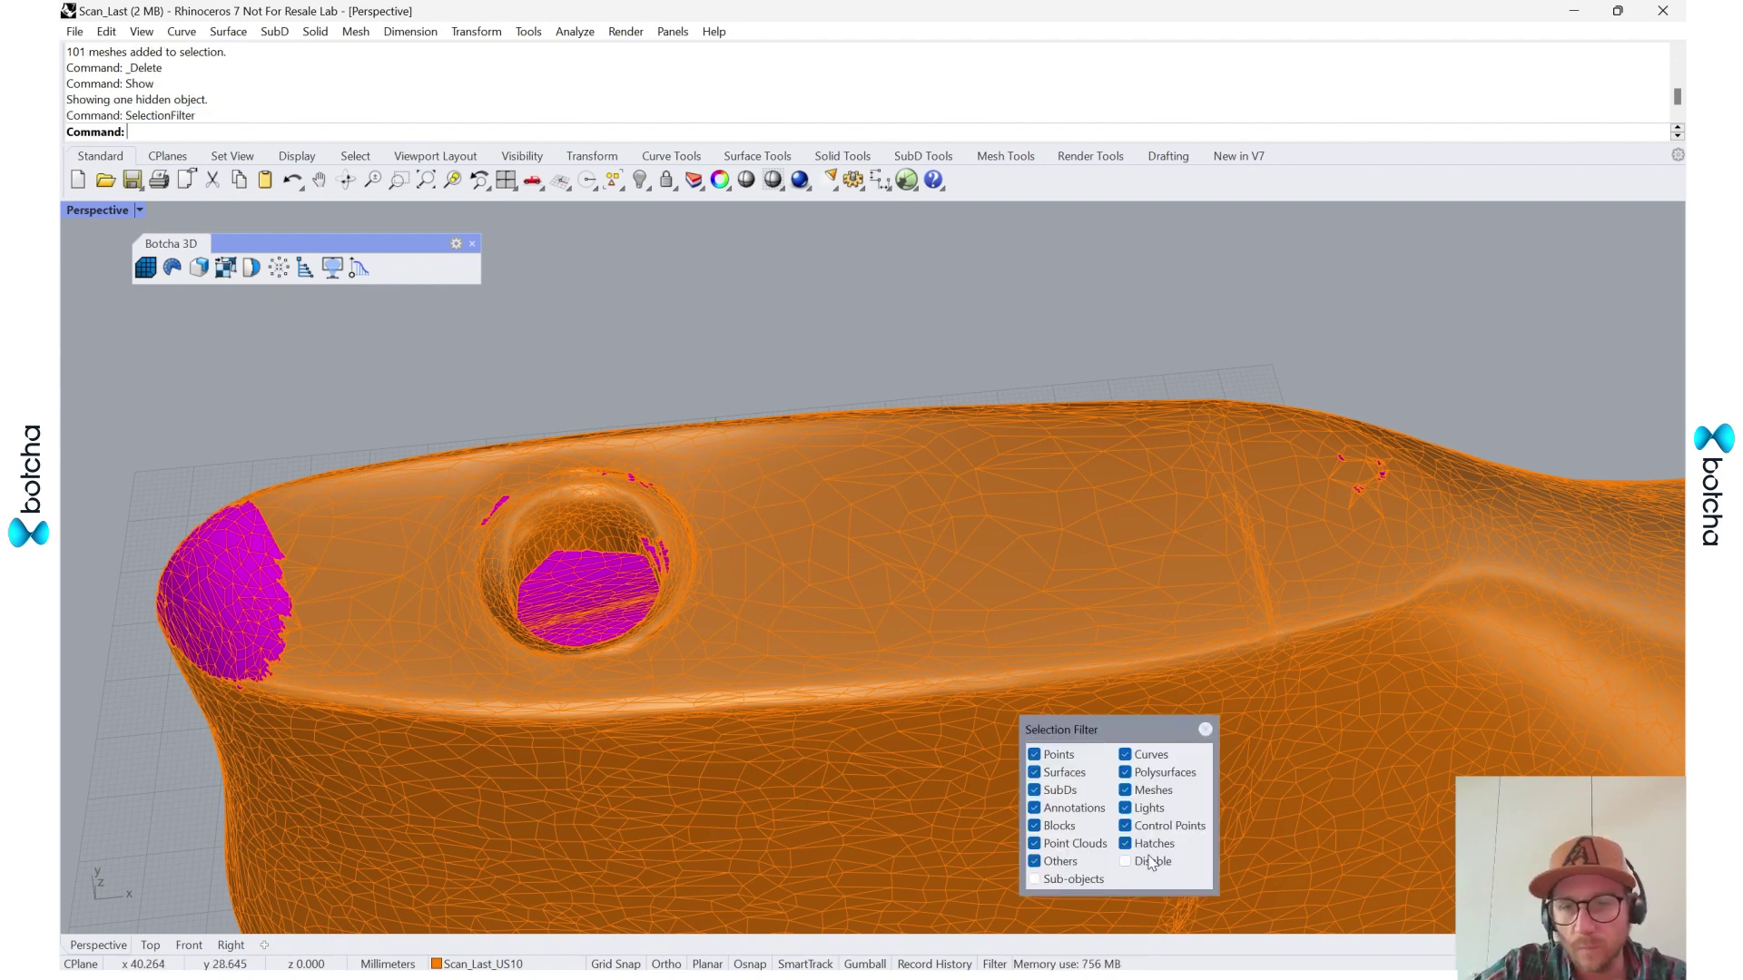
left_click(1085, 880)
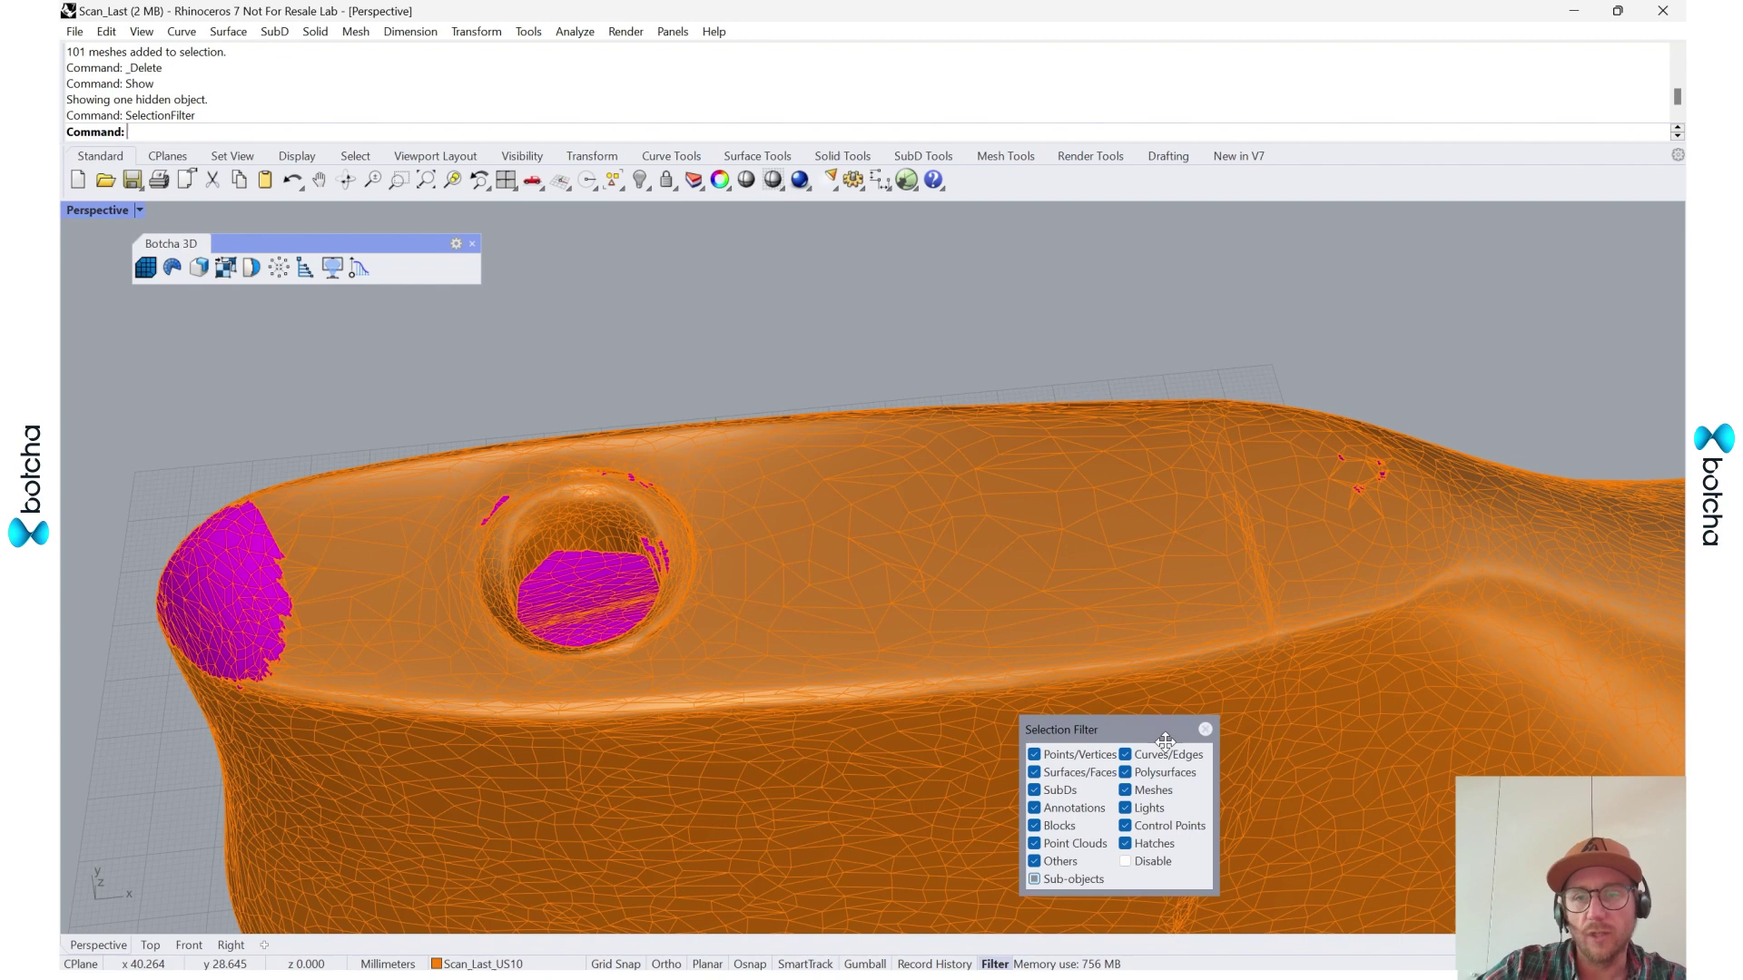
right_click(1075, 772)
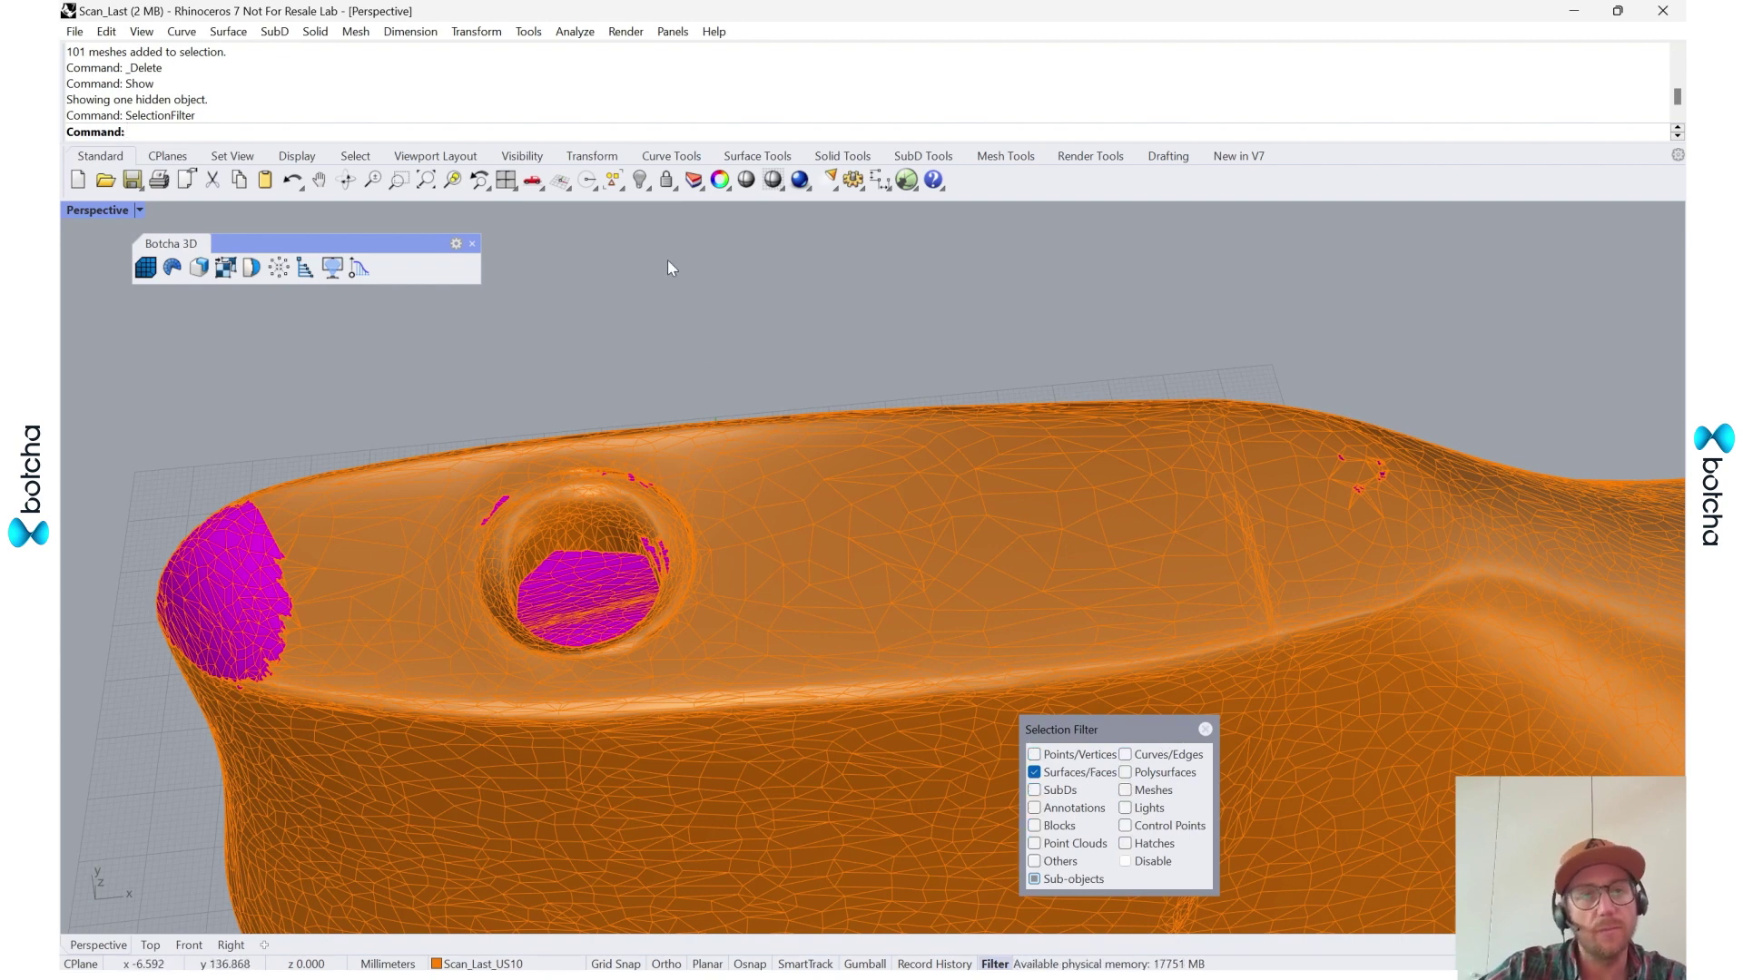
type("SelBrush")
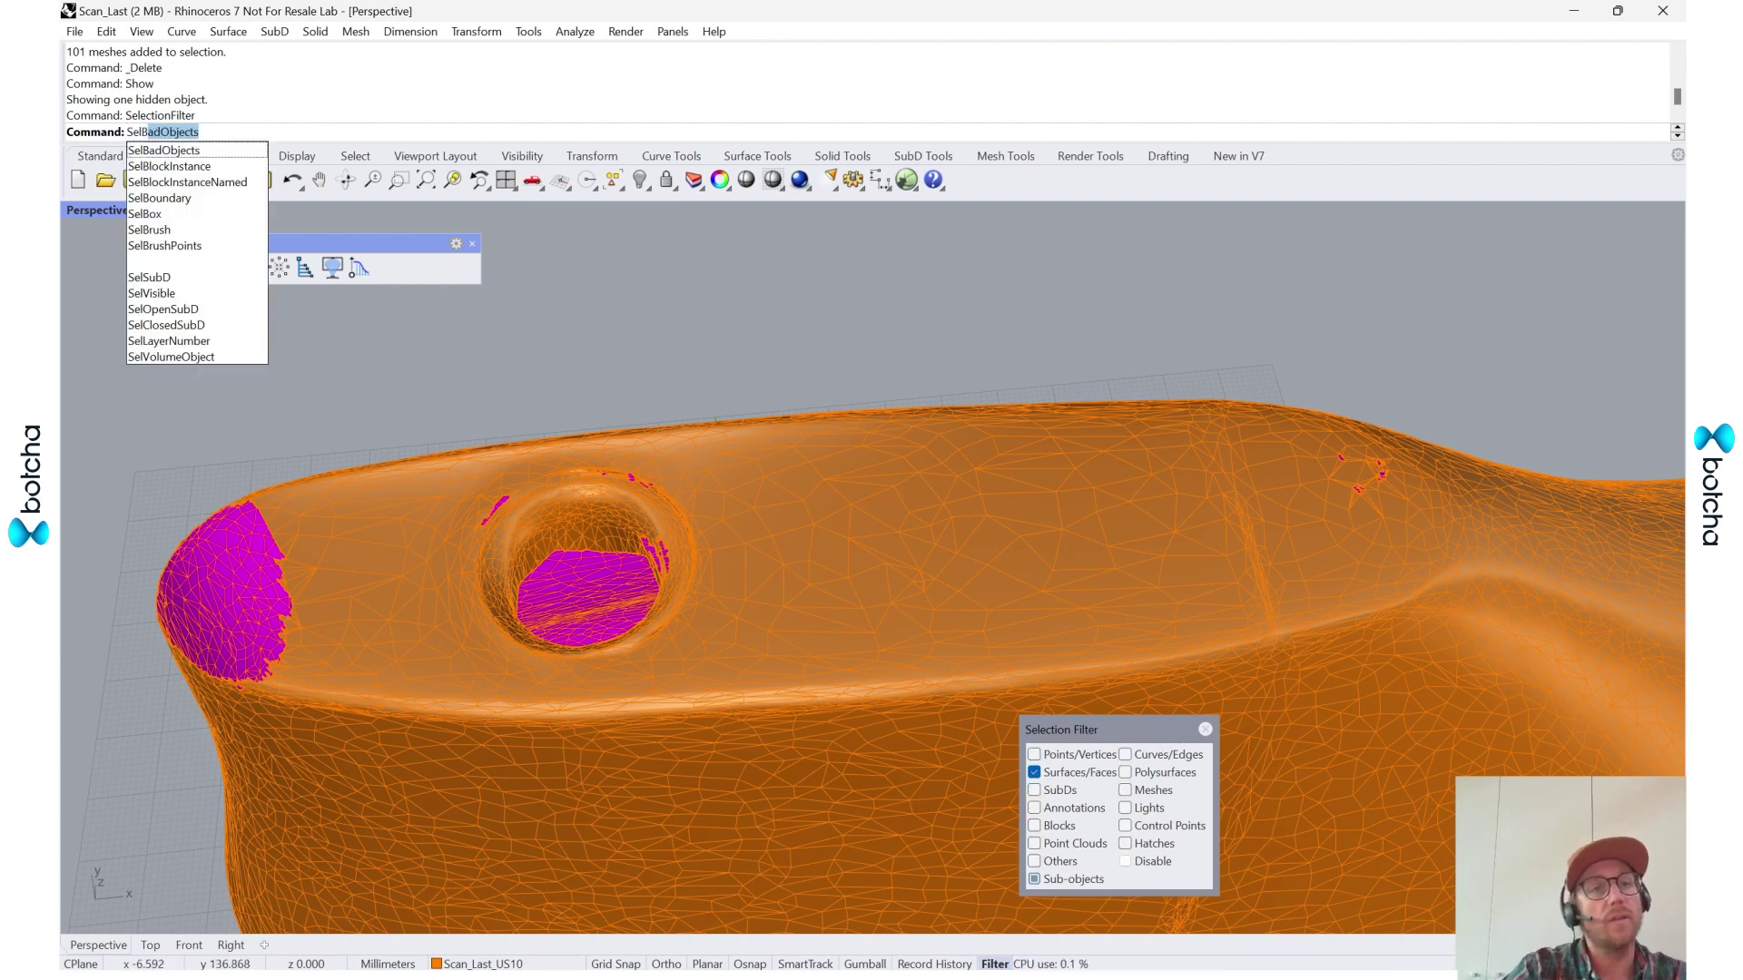
key("Return")
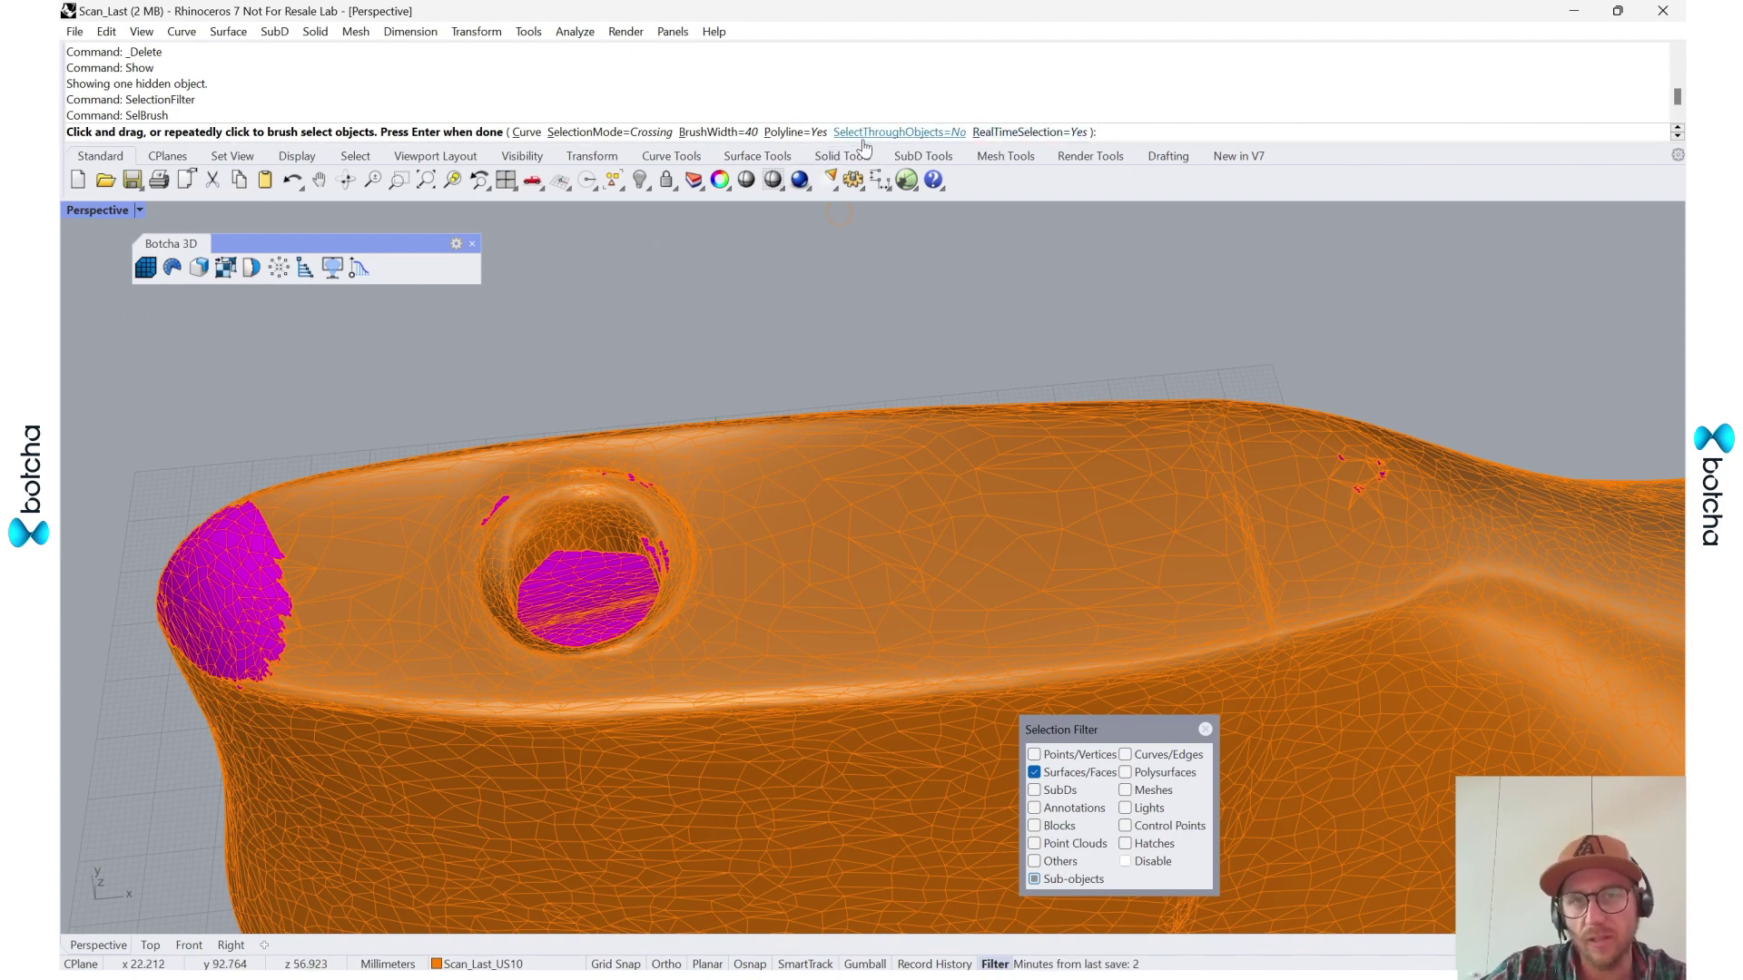
- Brush-select the ragged faces around the top hole freehand, deselecting a stray patch
left_click(799, 134)
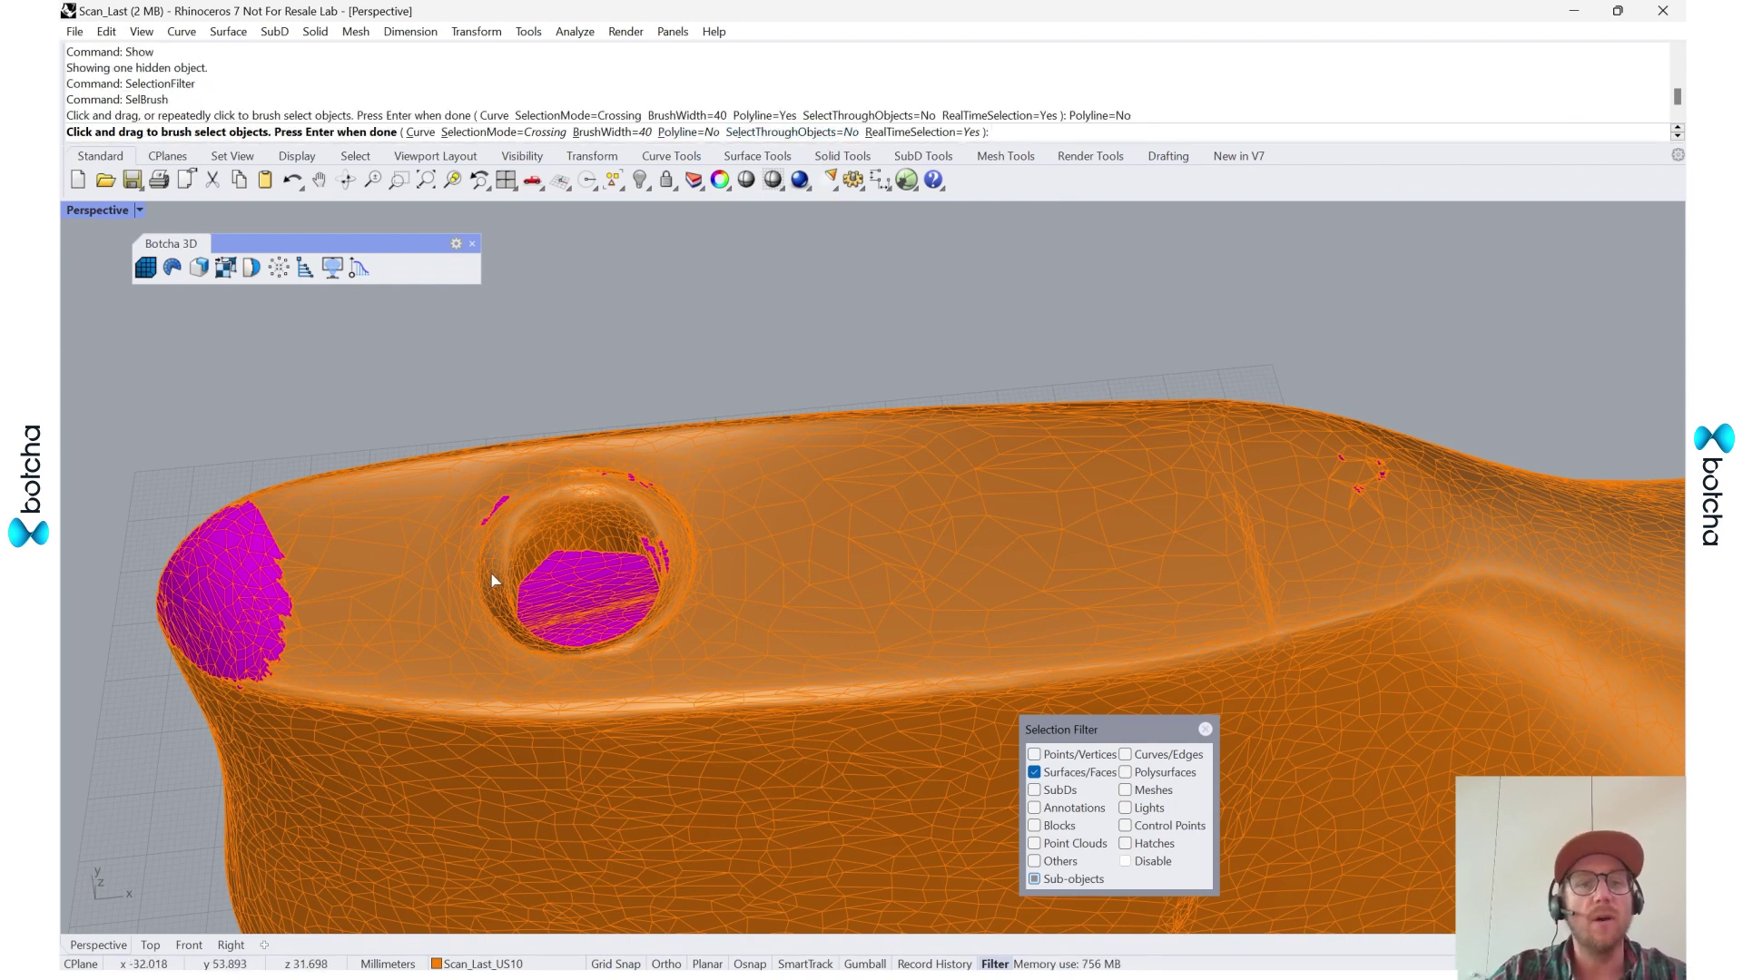
mouse_move(518, 528)
left_mouse_down()
mouse_move(652, 510)
mouse_move(590, 490)
mouse_move(487, 531)
mouse_move(485, 621)
left_mouse_up()
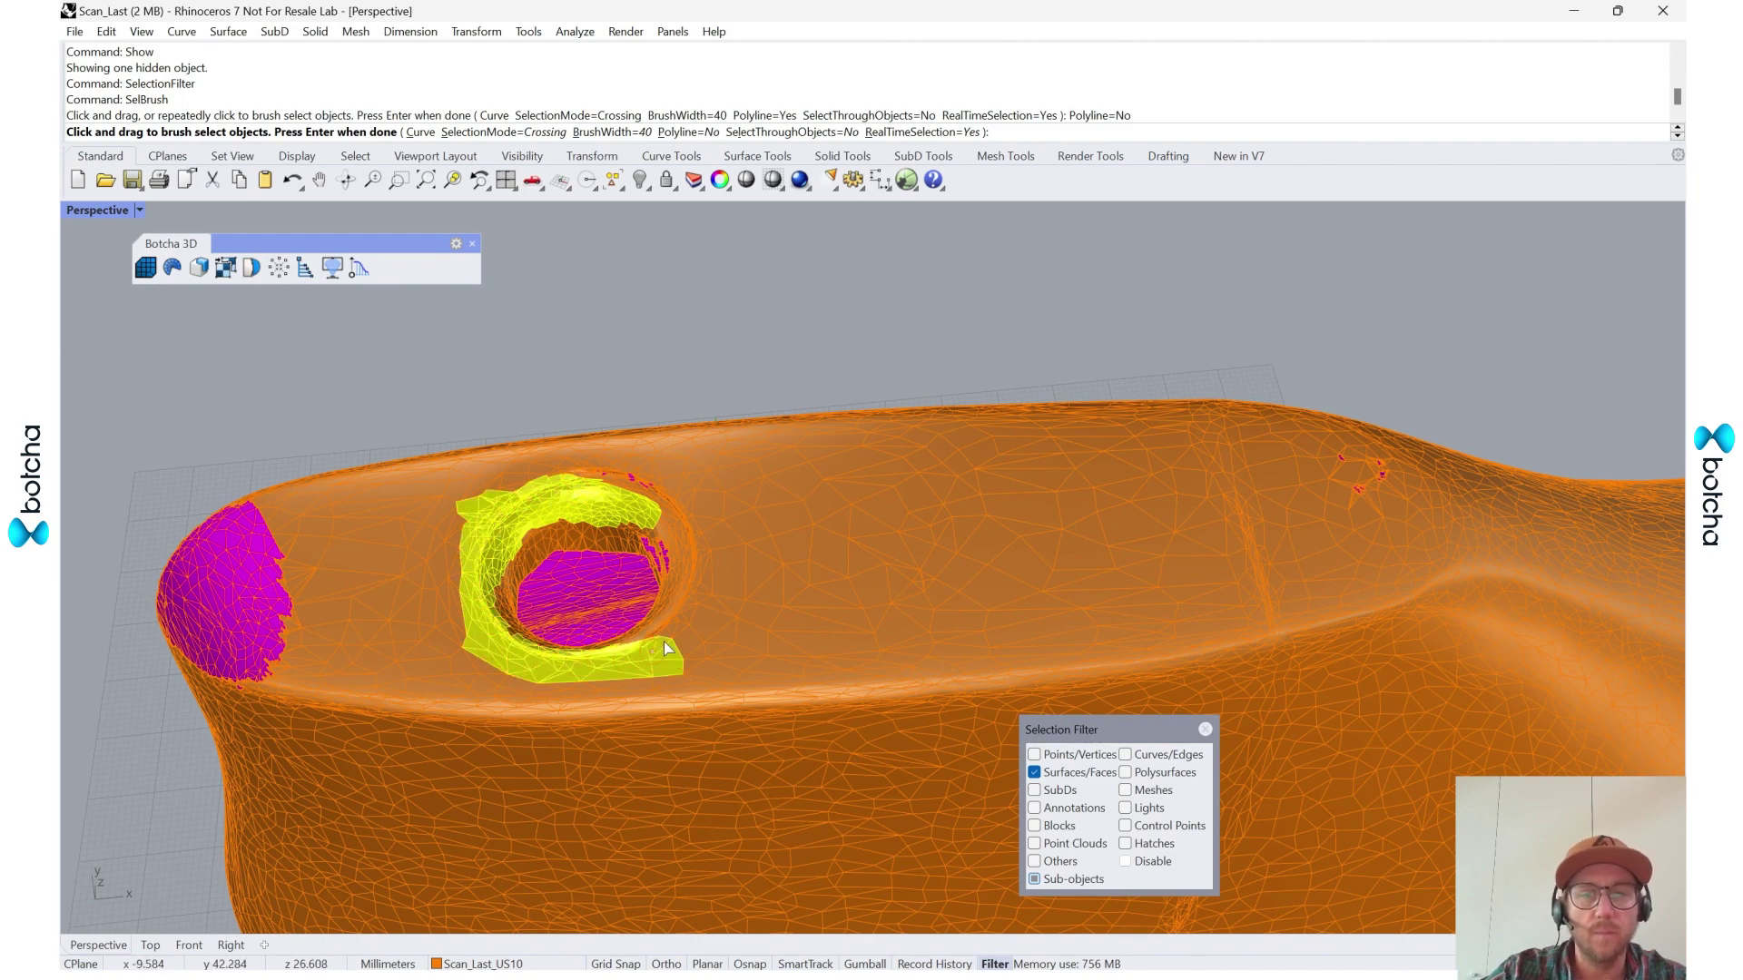
mouse_move(662, 641)
left_mouse_down()
mouse_move(703, 563)
mouse_move(653, 477)
mouse_move(553, 467)
mouse_move(618, 483)
left_mouse_up()
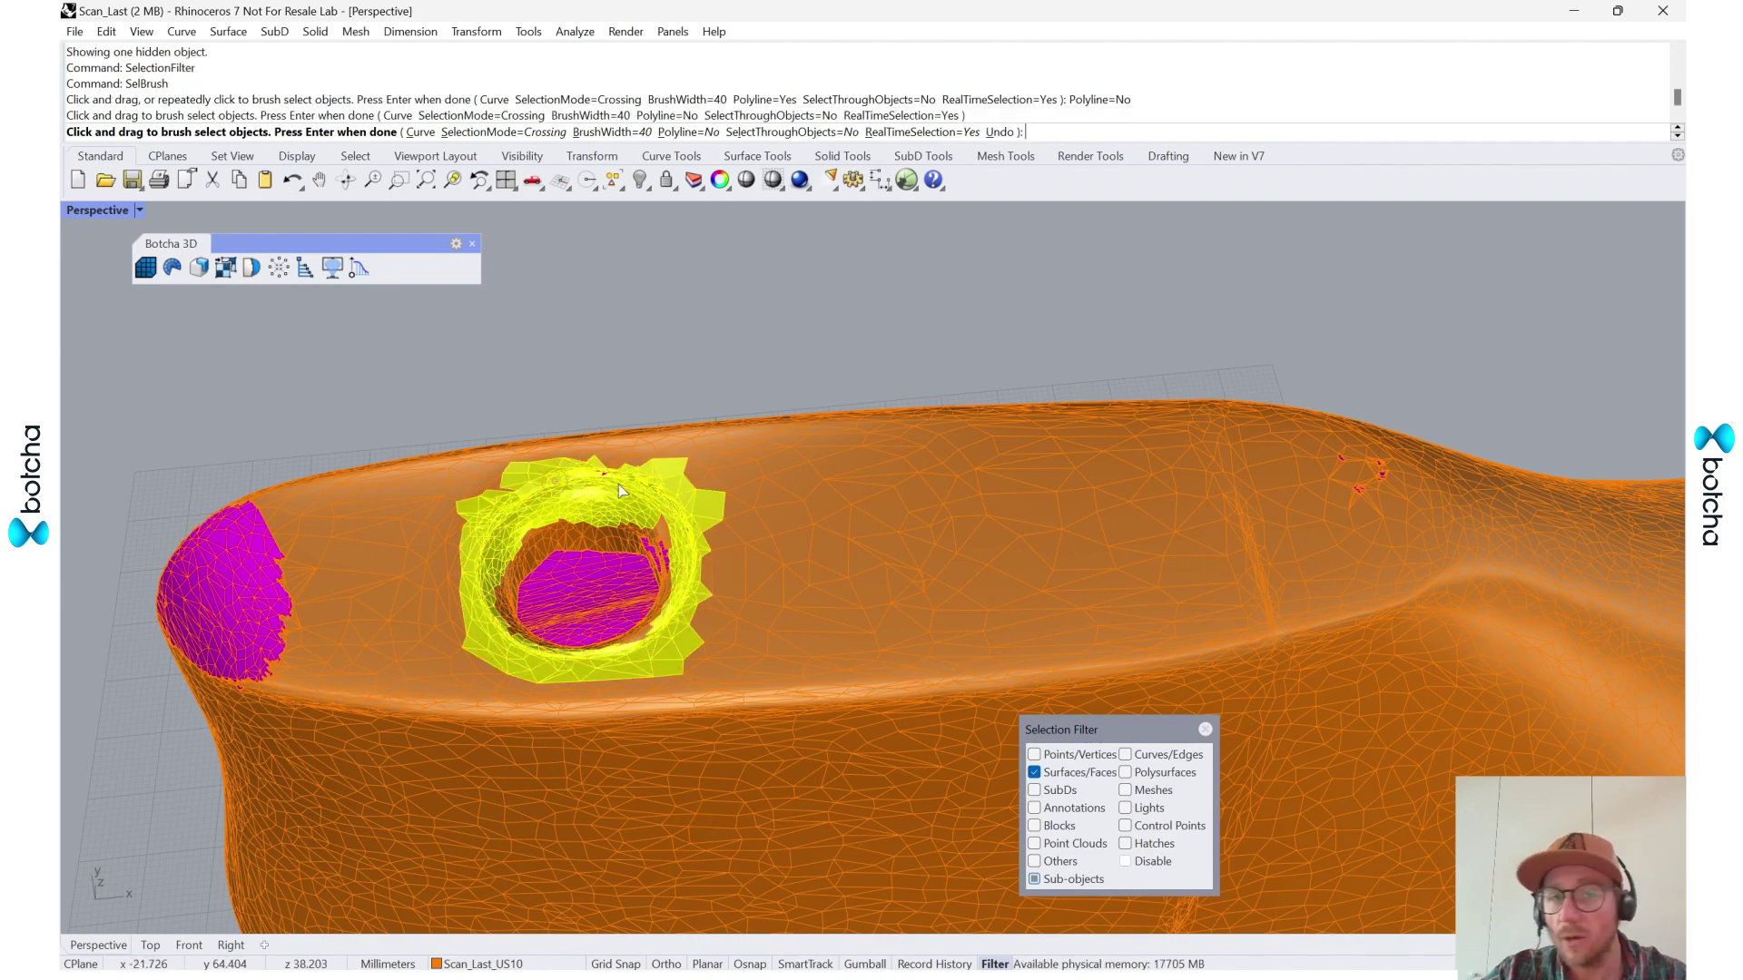
right_click_drag(619, 483, 654, 654)
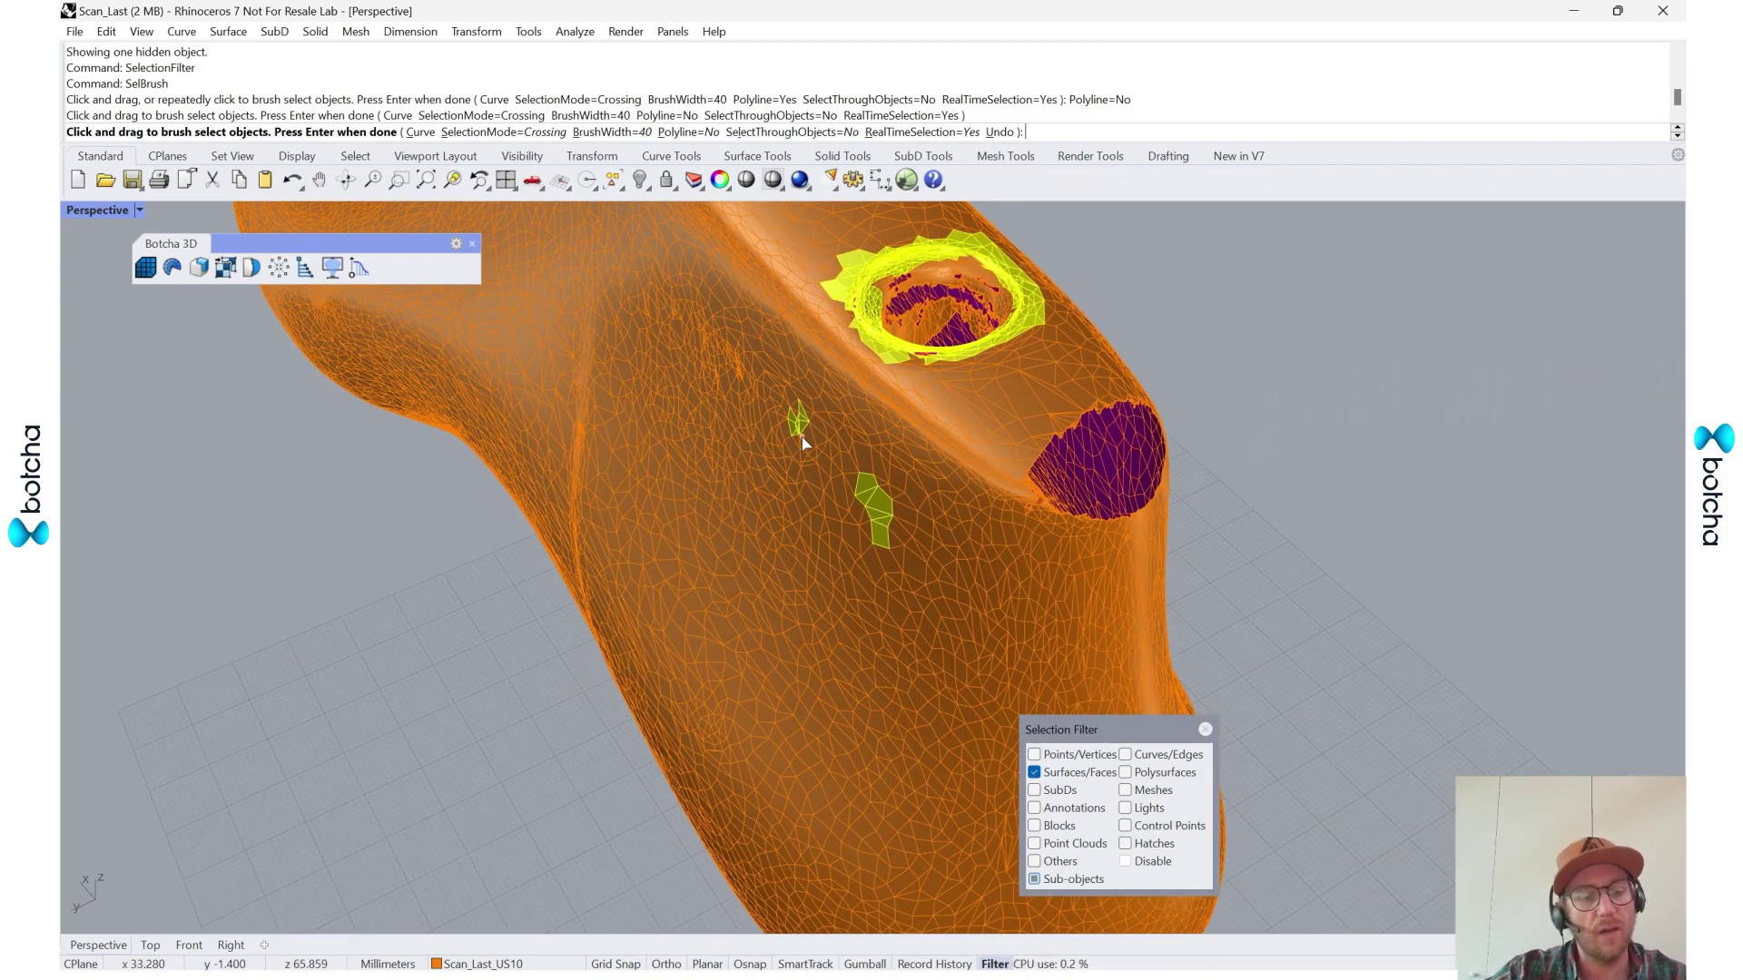
left_click_drag(808, 414, 803, 432, "ctrl")
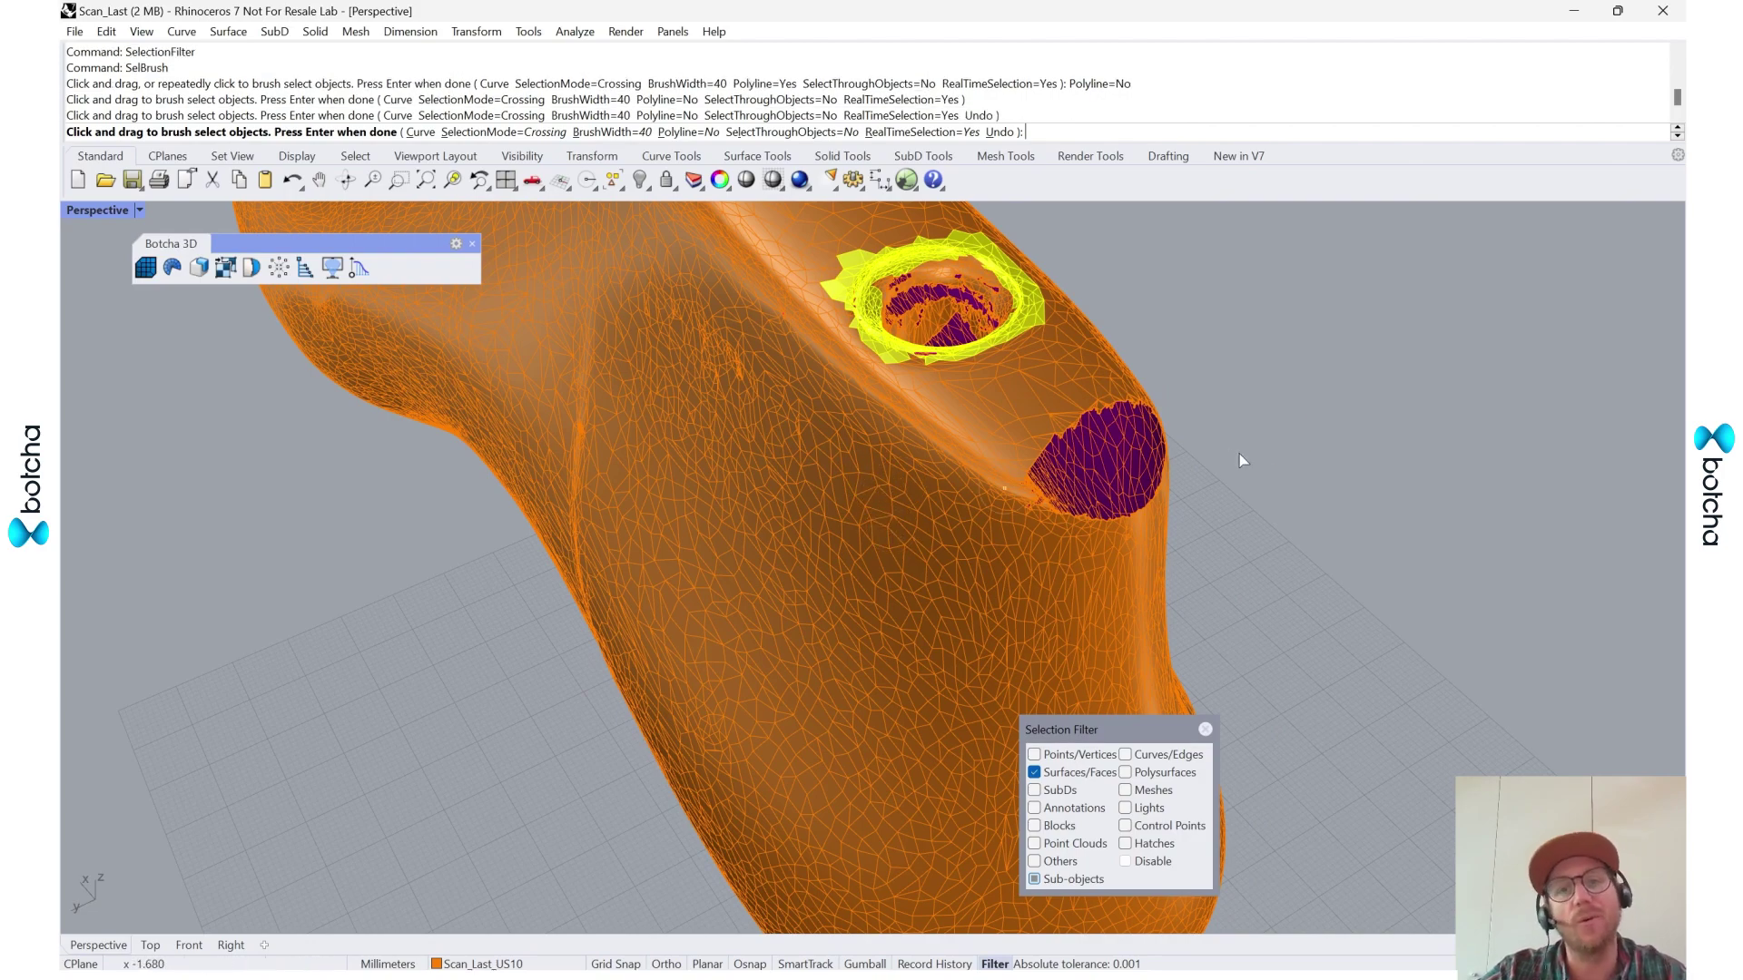
right_click_drag(1239, 454, 1157, 520)
scroll(767, 483, "down", 10)
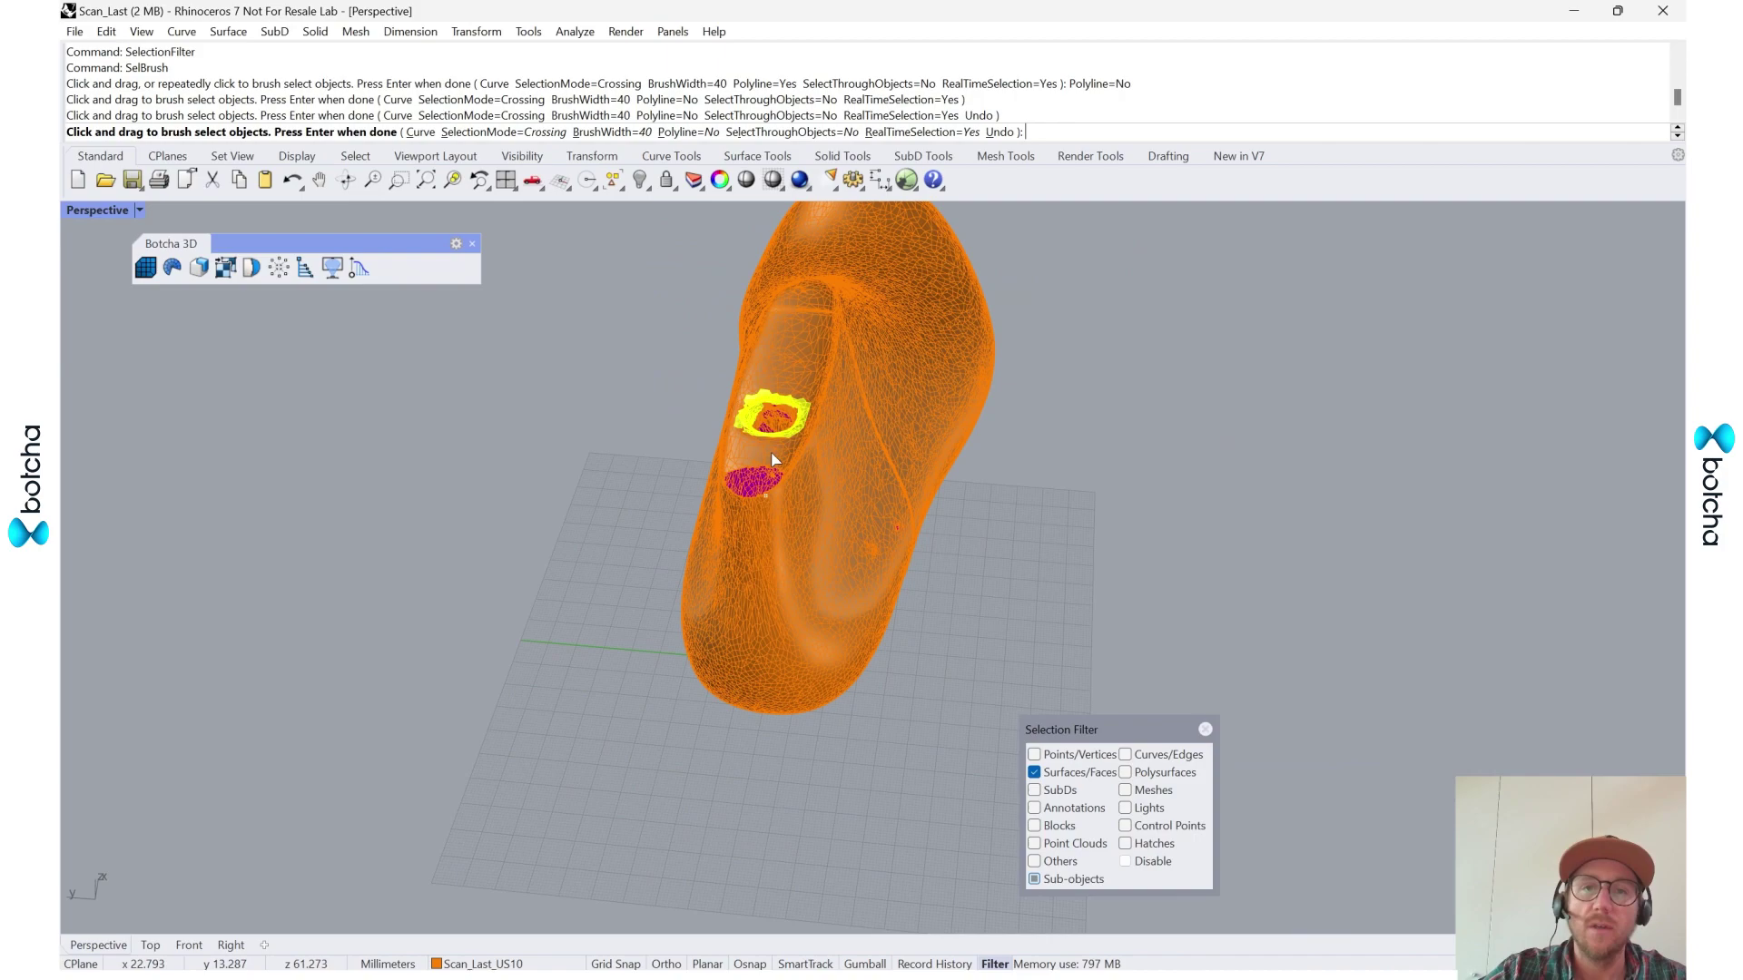
scroll(786, 396, "up", 14)
- Delete the selected faces and inspect the cleaned-up opening
key("Return")
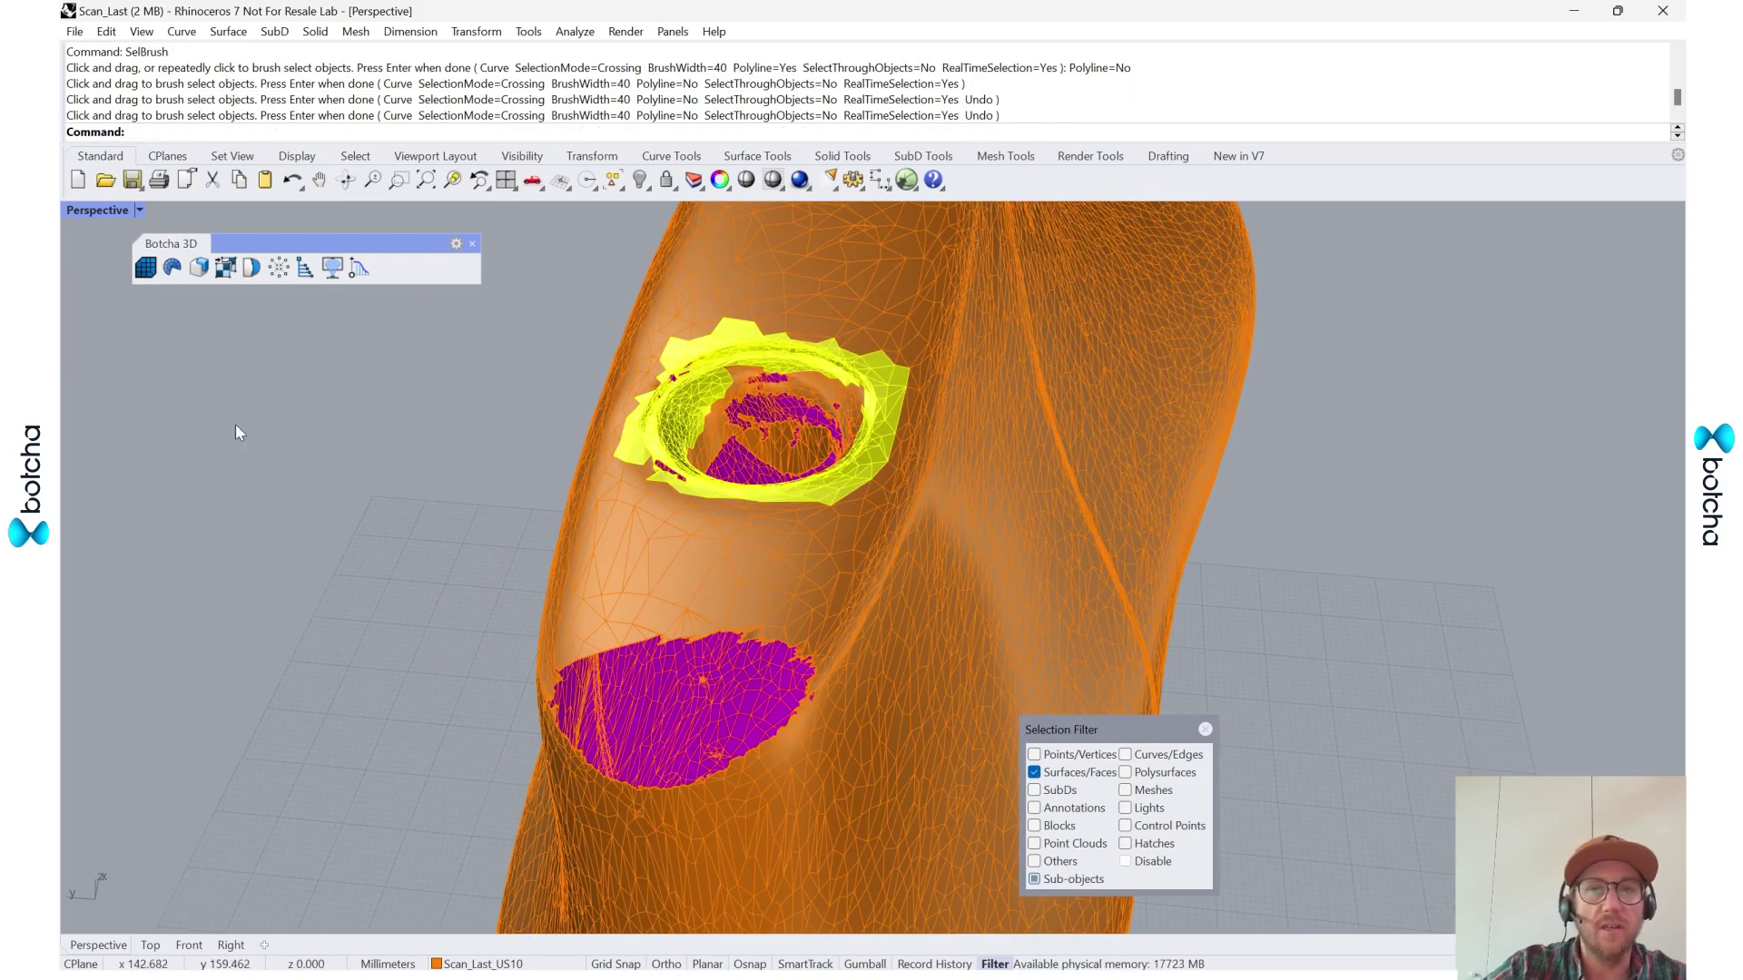
key("Delete")
right_click_drag(564, 467, 790, 688)
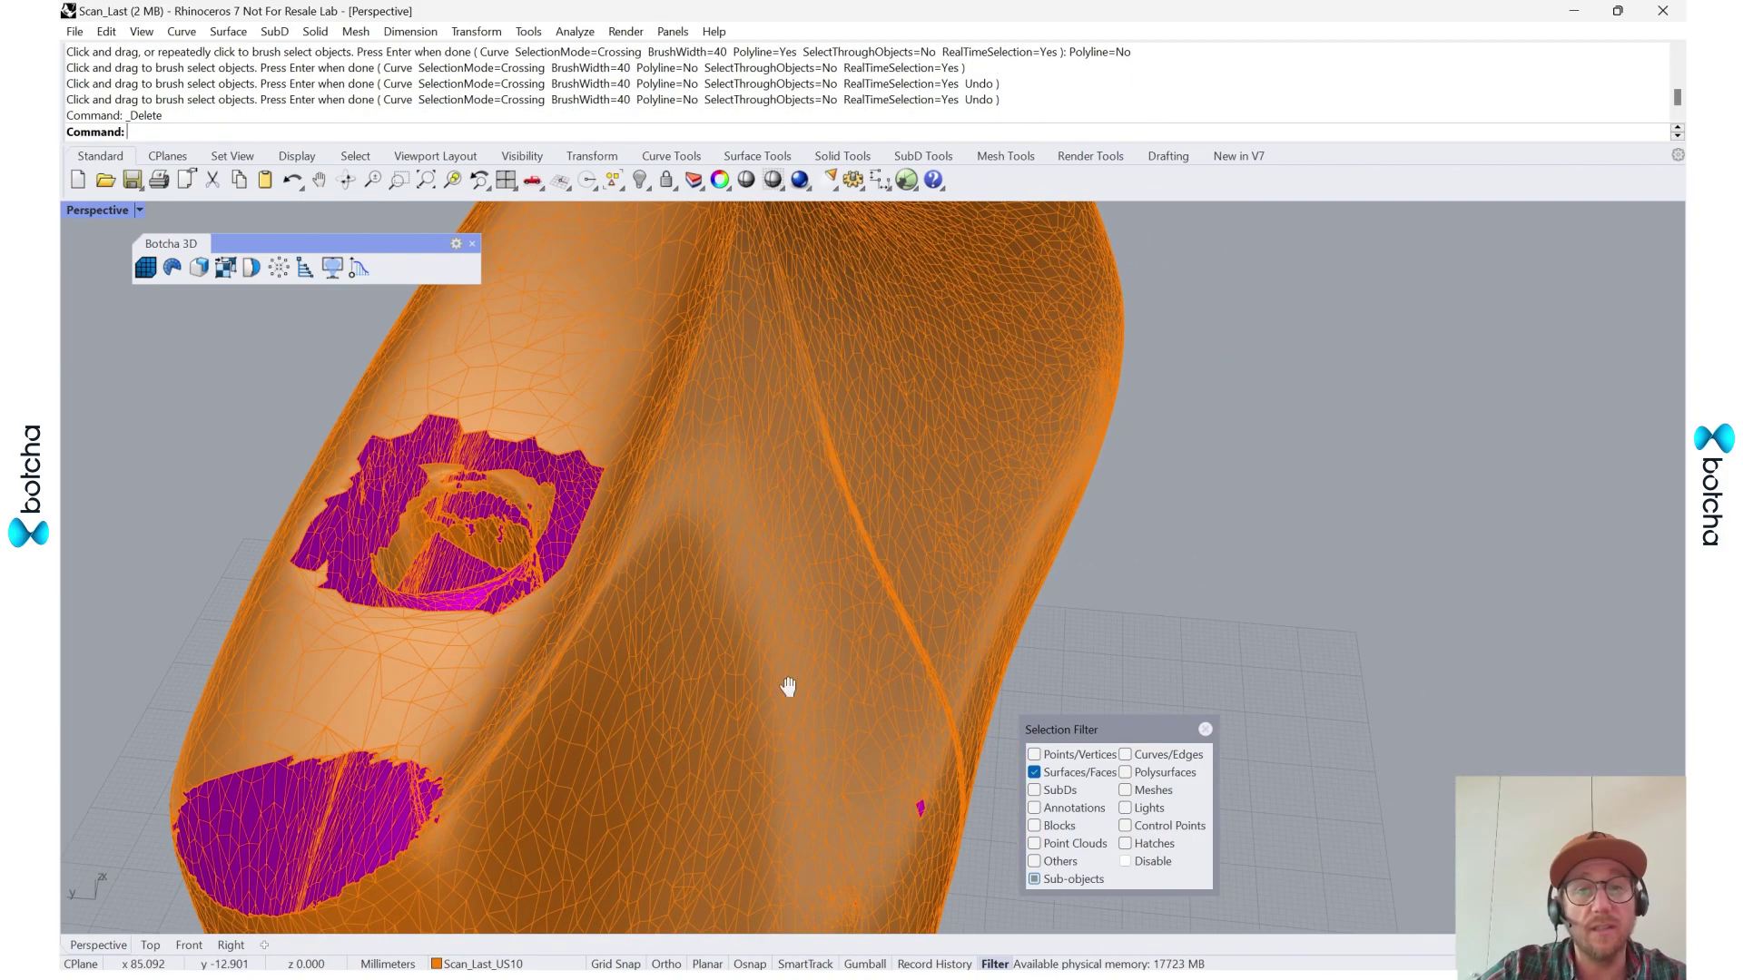
scroll(682, 724, "up", 5)
scroll(683, 723, "down", 5)
- Turn off sub-object filtering and disable the selection filter, then explode the last mesh
left_click(683, 701)
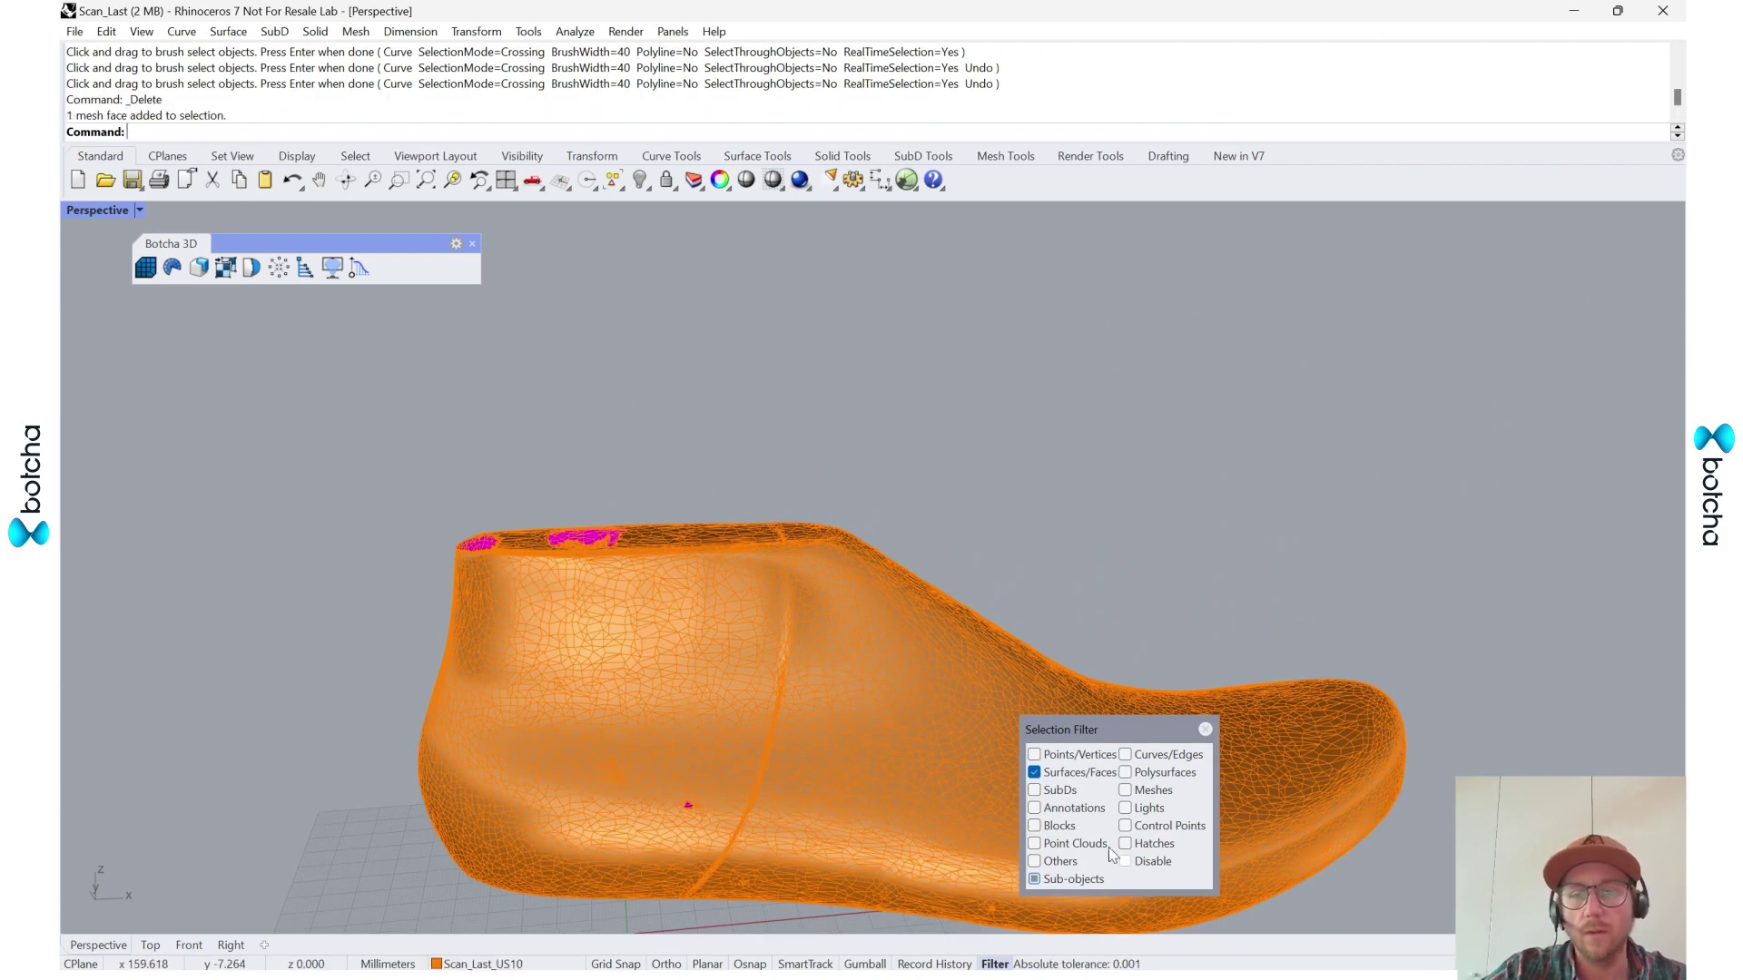
left_click(1066, 885)
left_click(1125, 862)
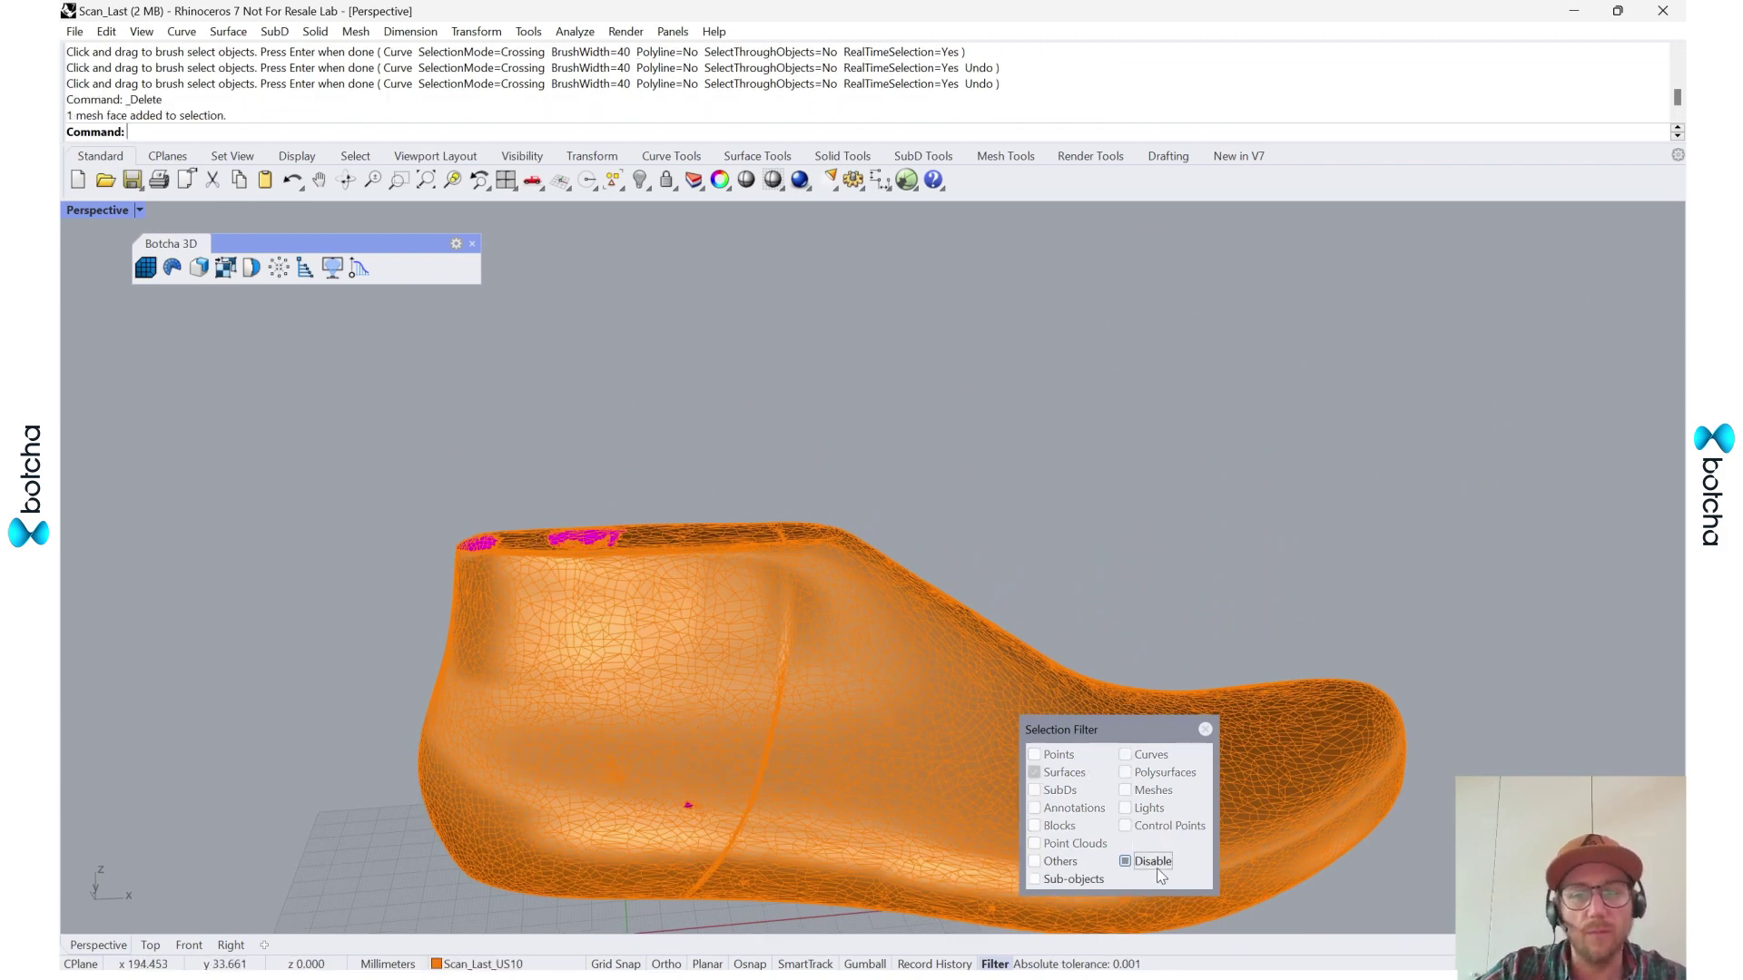
left_click(809, 736)
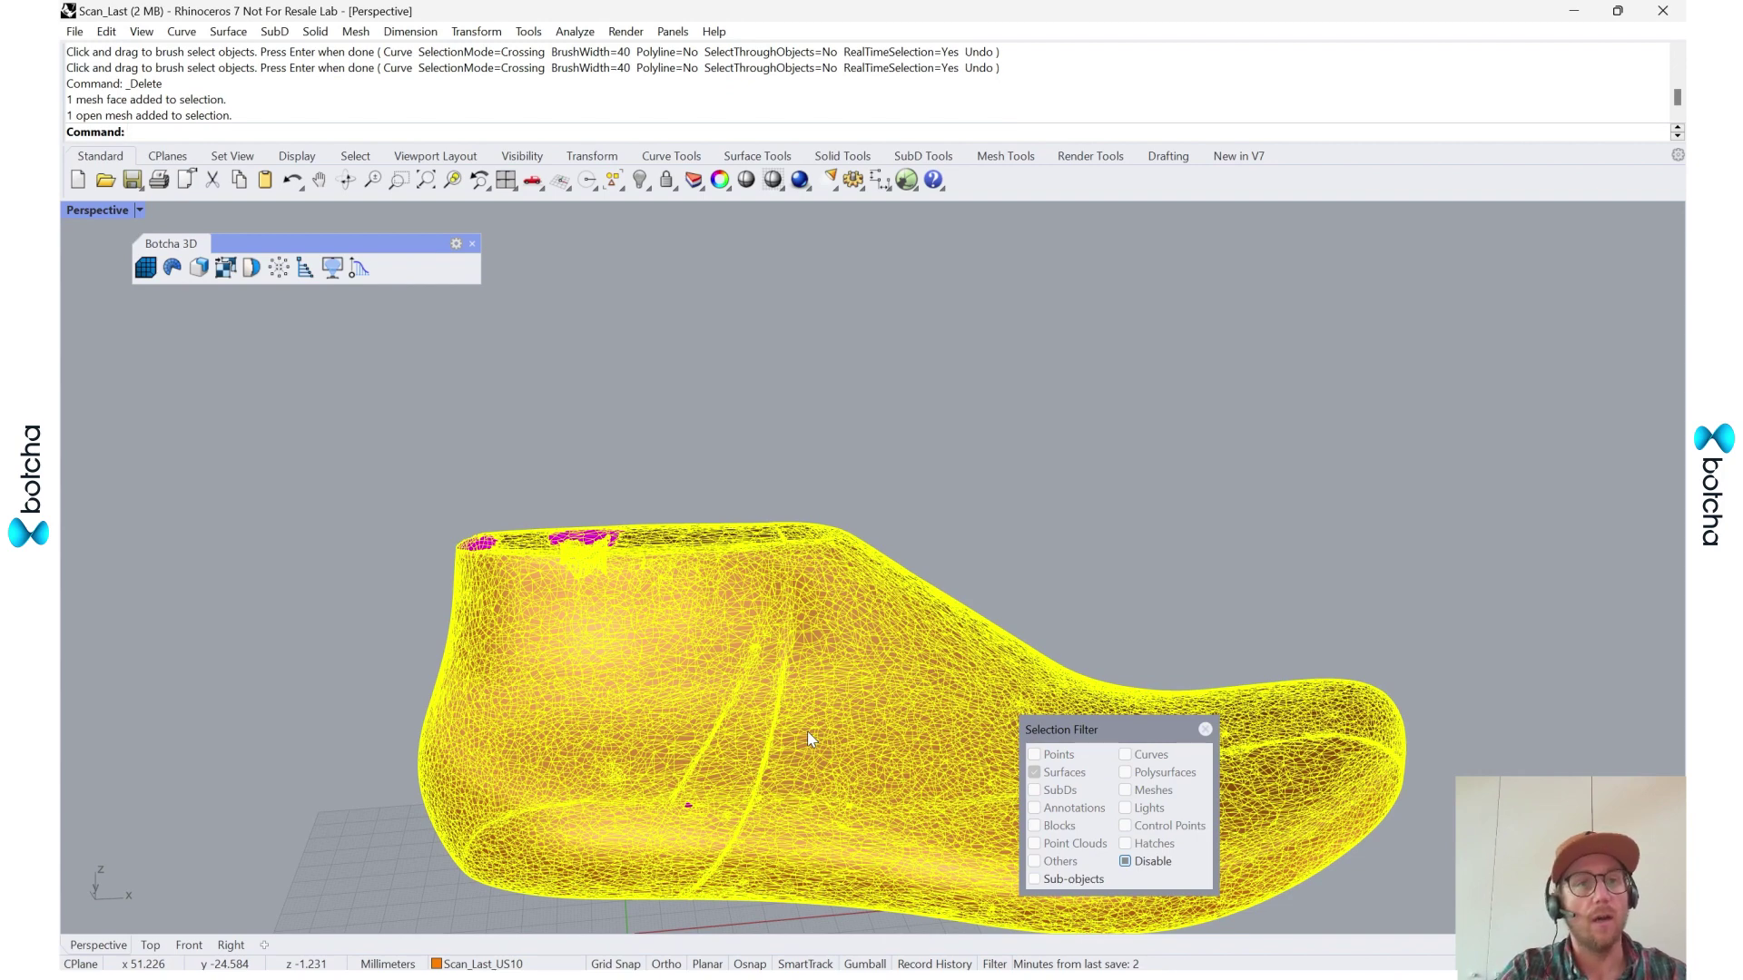
type("Explode")
key("Return")
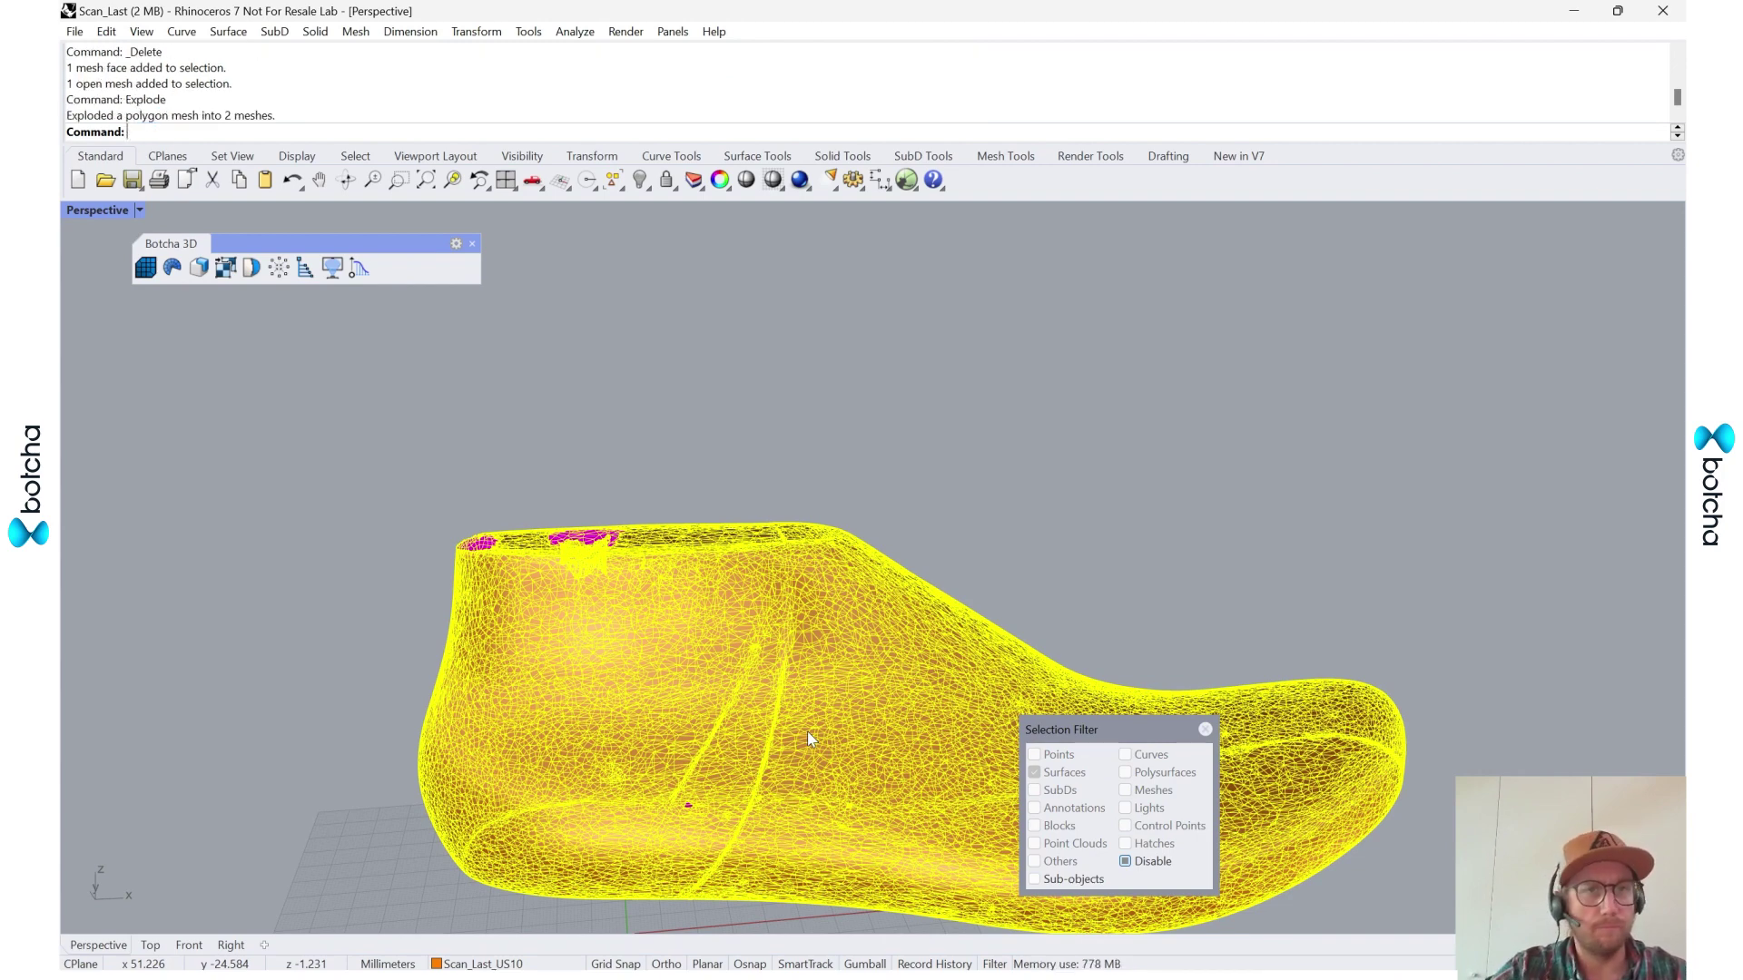
- Delete the loose ring piece inside the opening and select the last from a side view
left_click(835, 460)
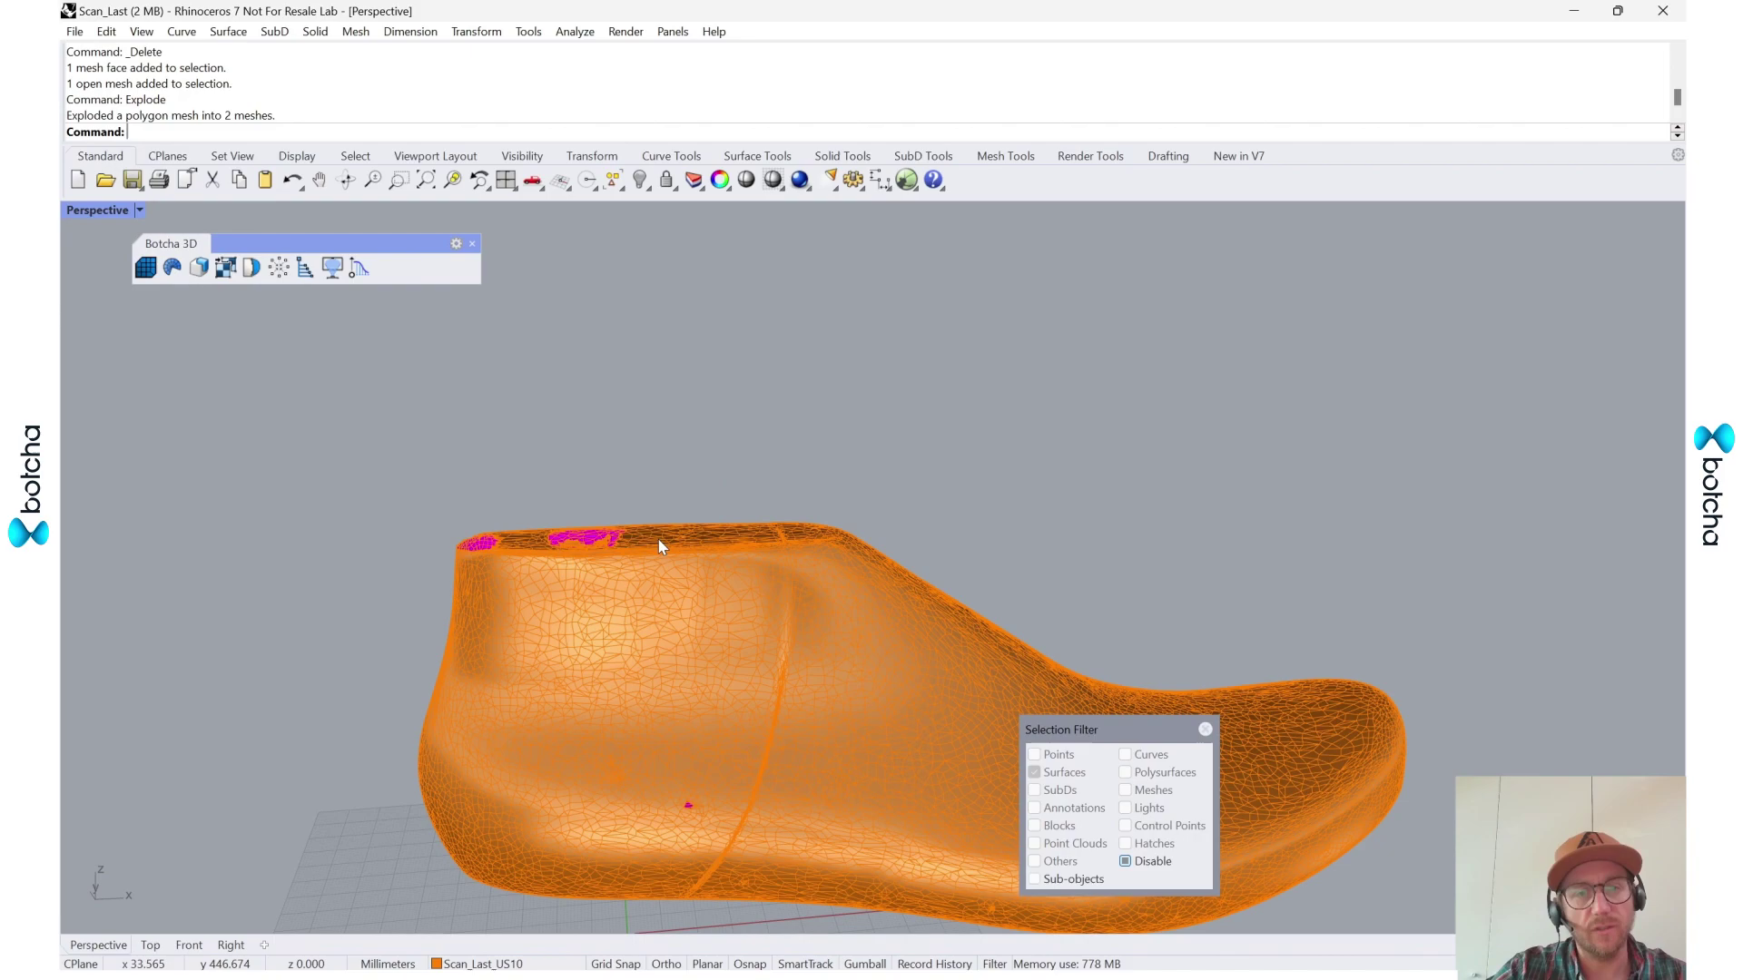
scroll(591, 626, "up", 6)
left_click(564, 570)
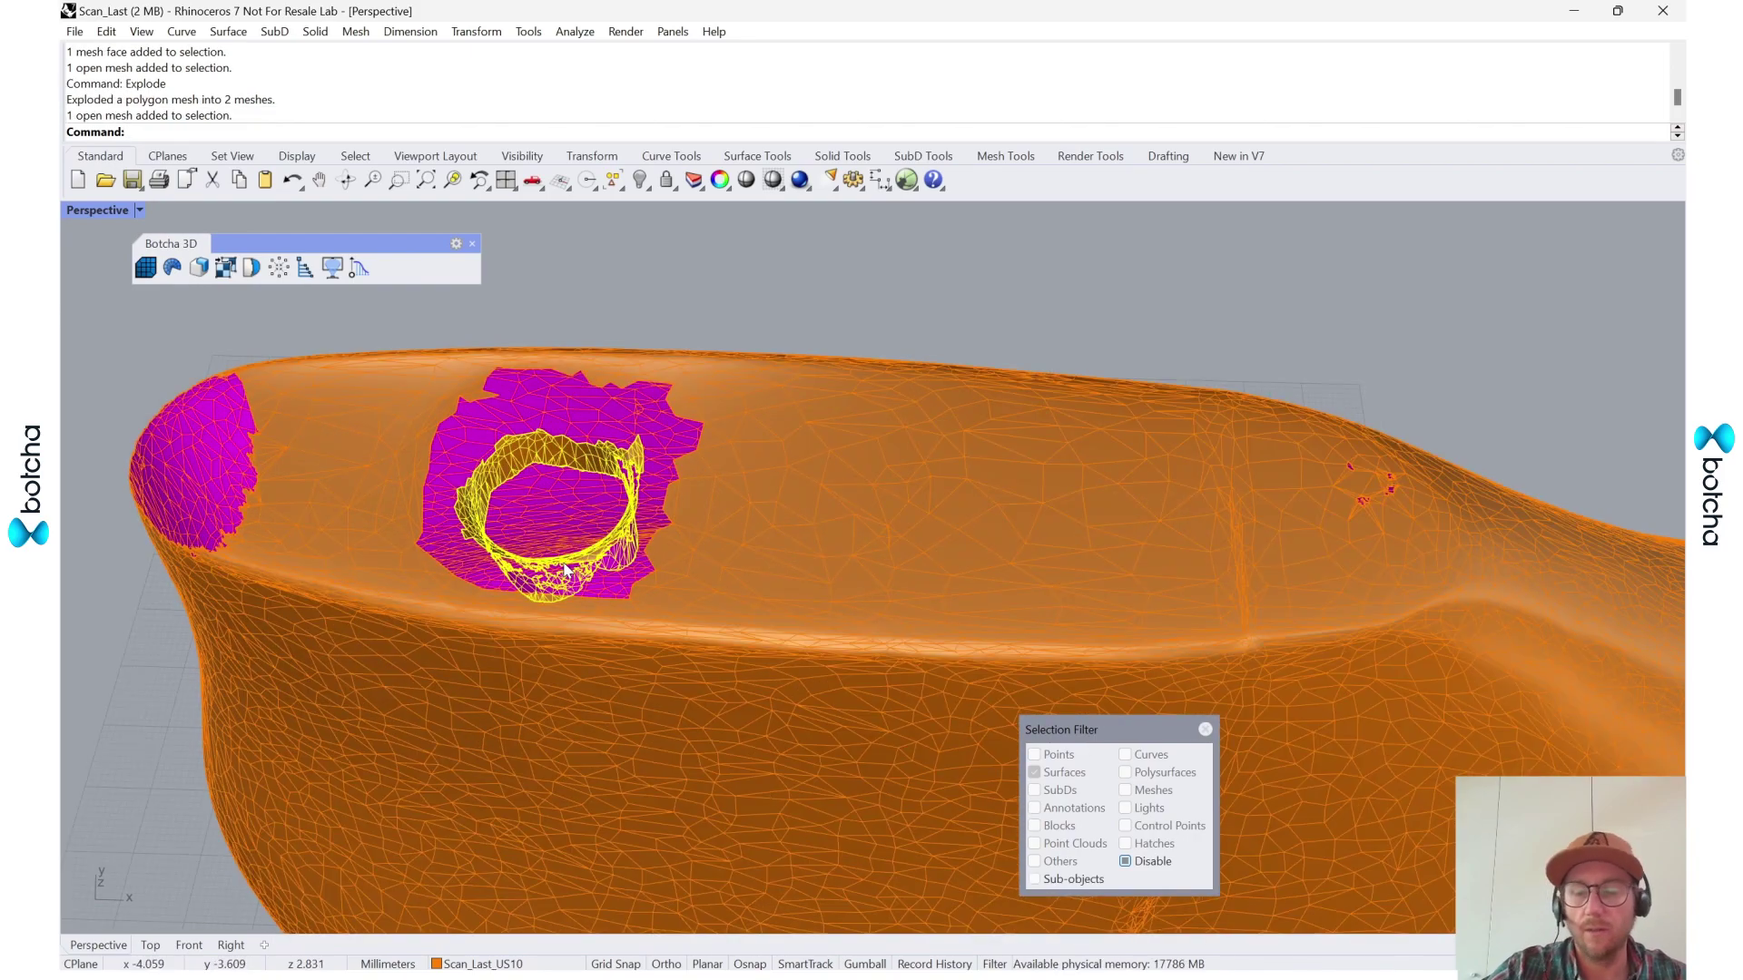
key("Delete")
scroll(654, 574, "down", 5)
right_click_drag(887, 661, 666, 764)
scroll(647, 660, "up", 5)
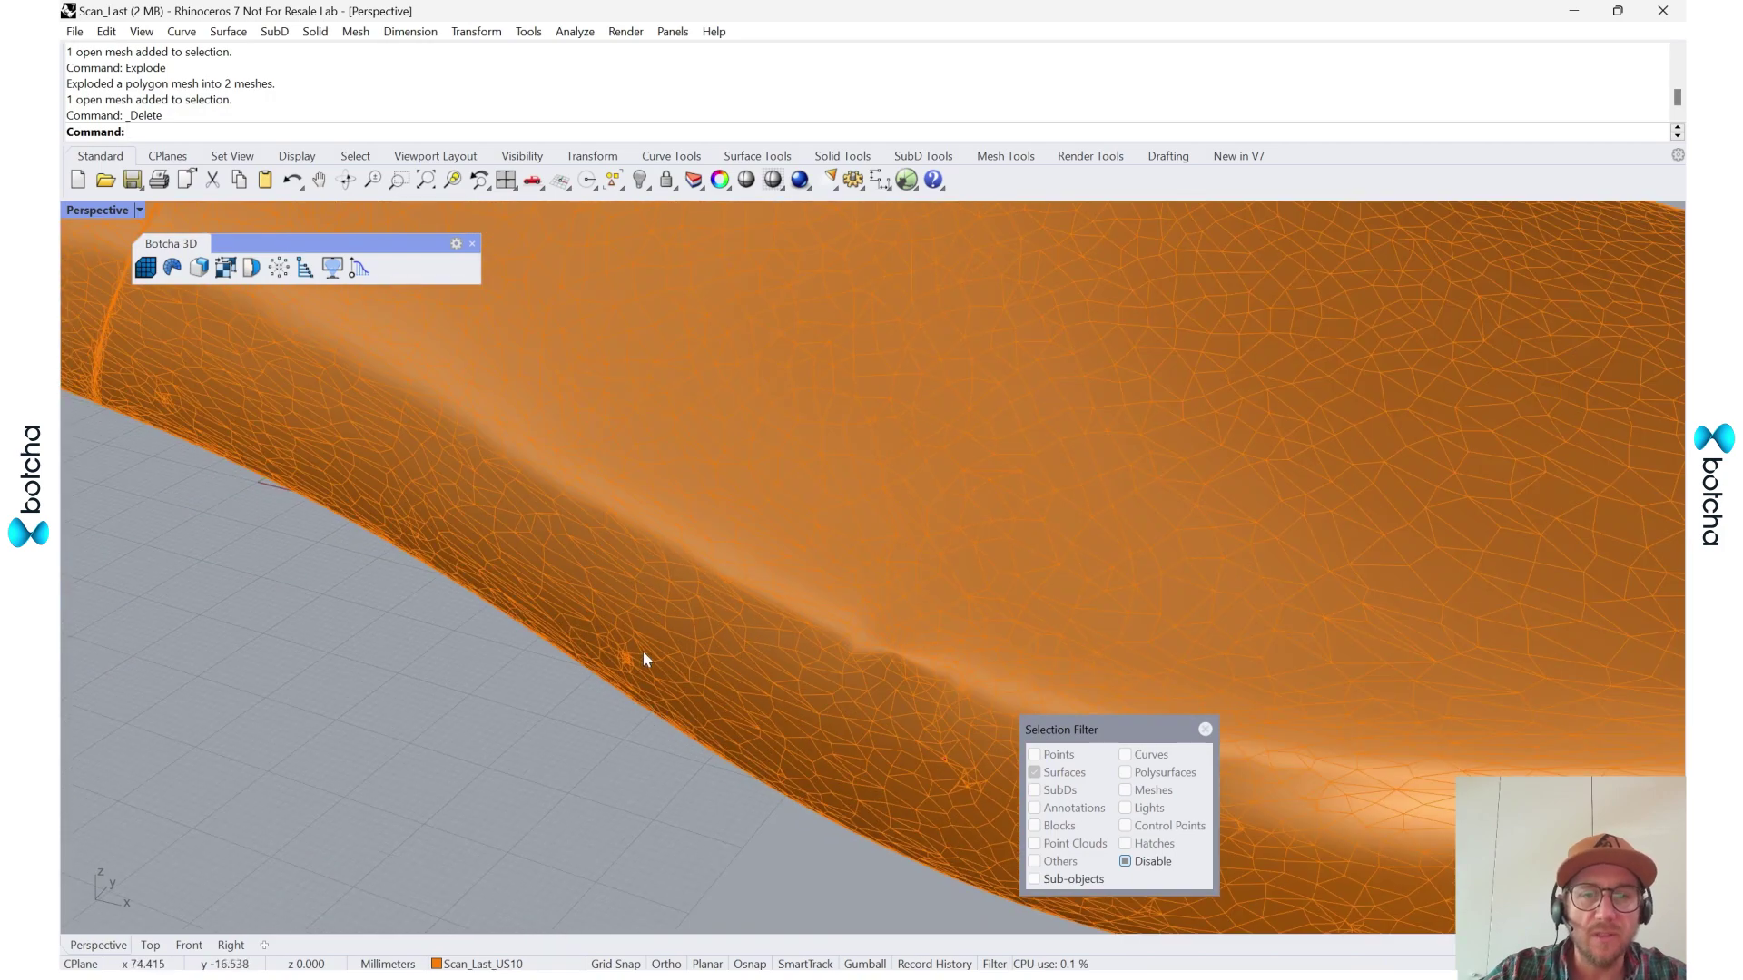
scroll(644, 653, "down", 5)
right_click_drag(759, 709, 799, 635)
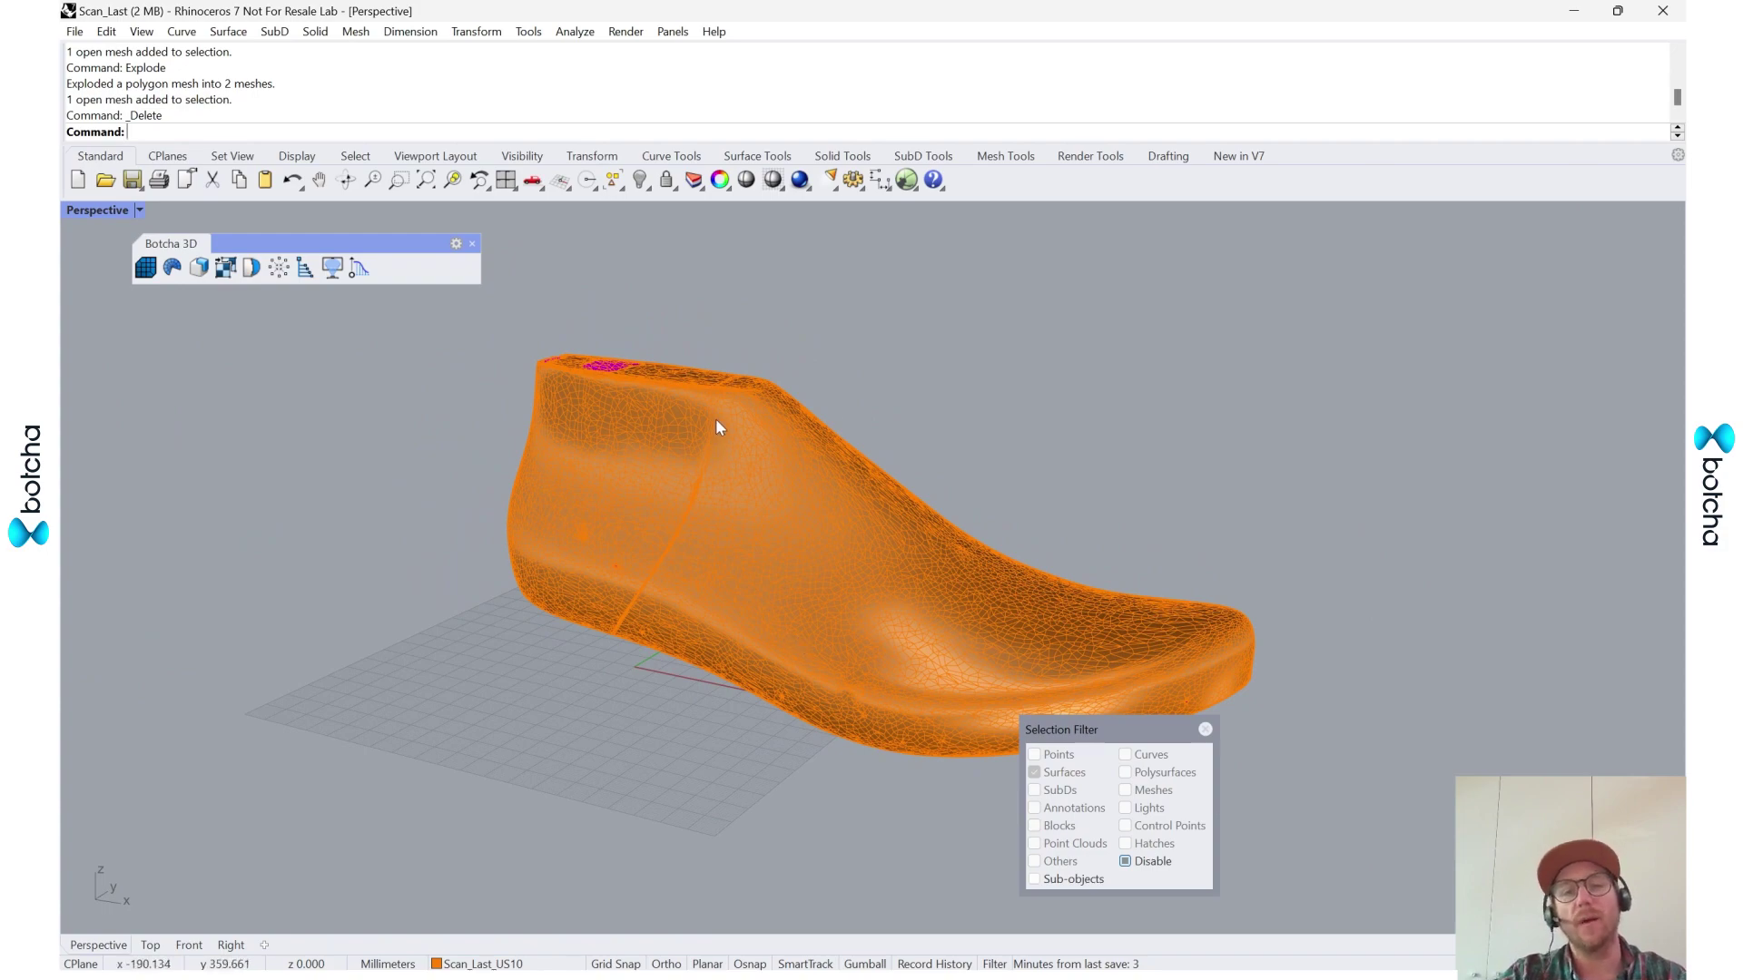
scroll(717, 426, "up", 2)
right_click_drag(683, 538, 617, 651)
left_click(607, 637)
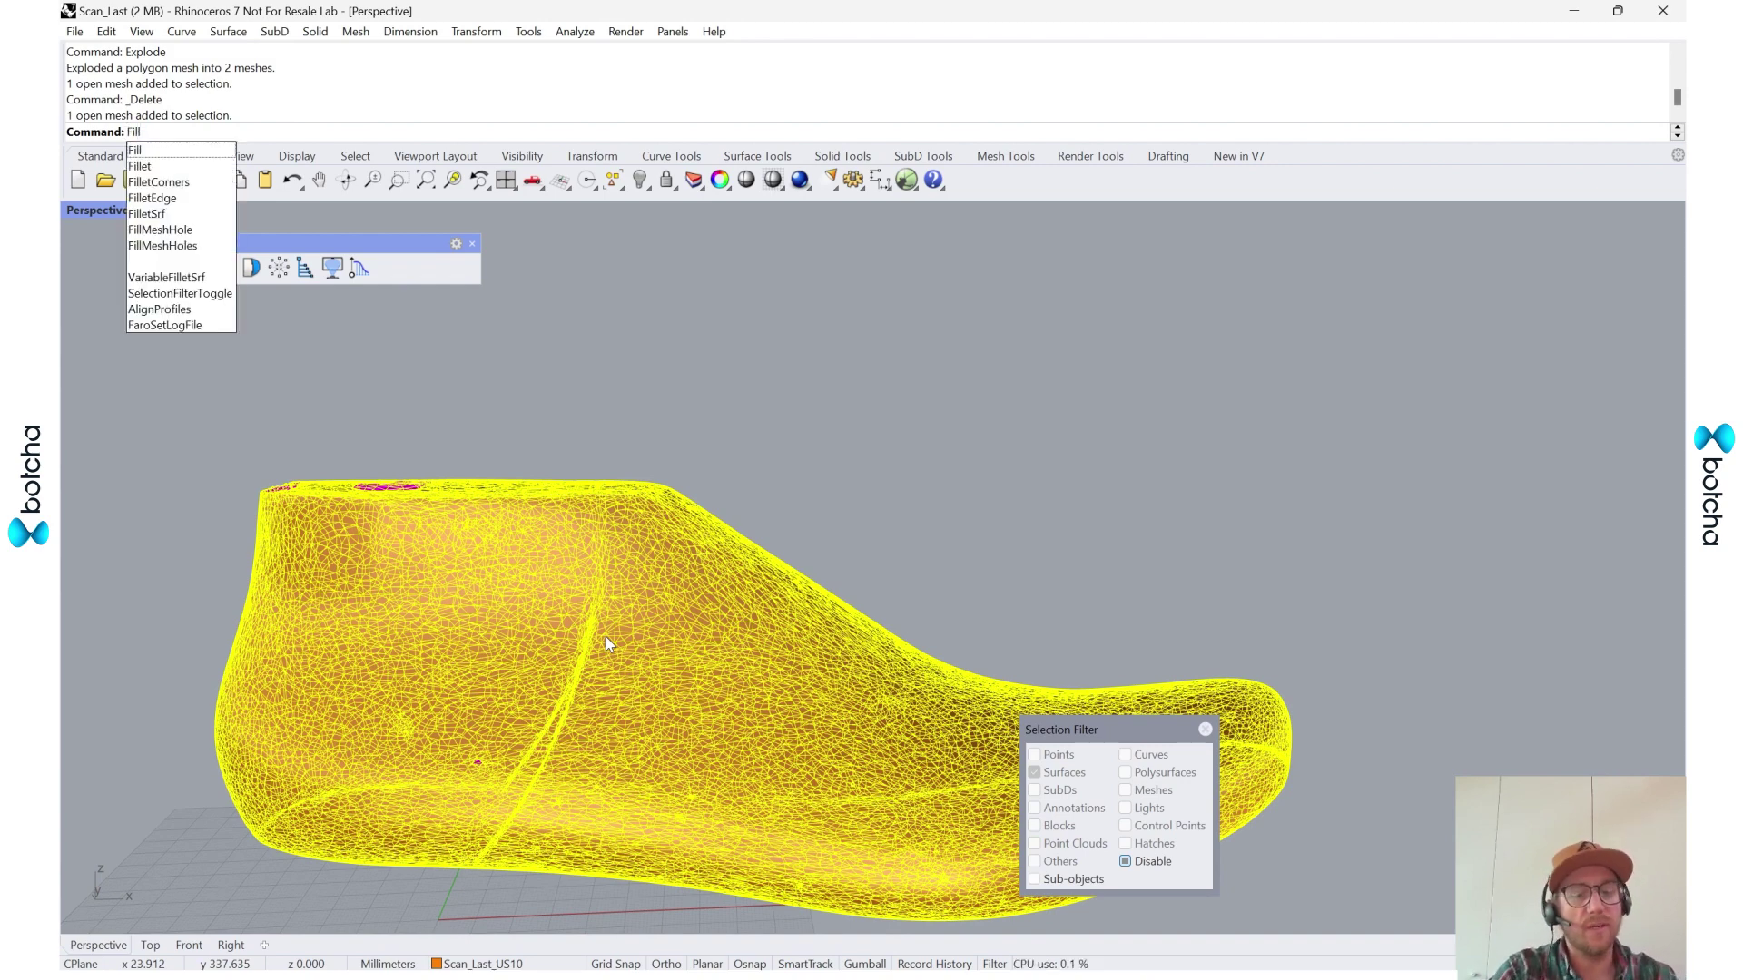
- Fill all the holes in the last mesh with FillMeshHoles
type("MeshHole")
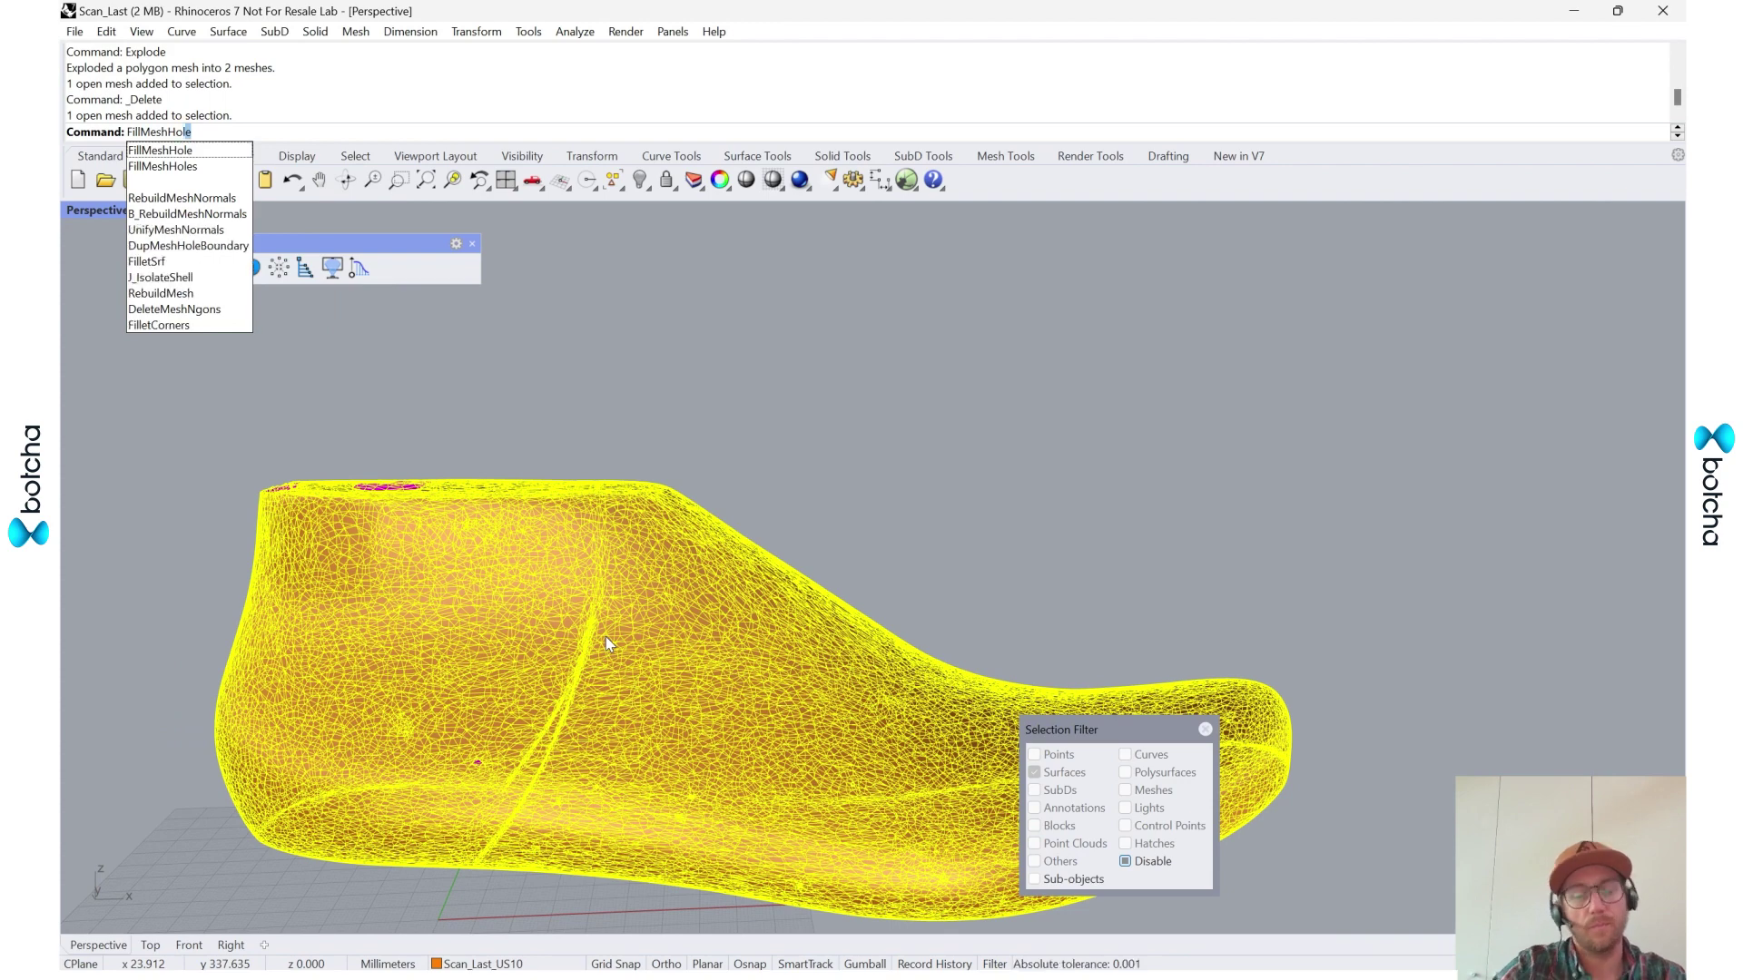
key("Return")
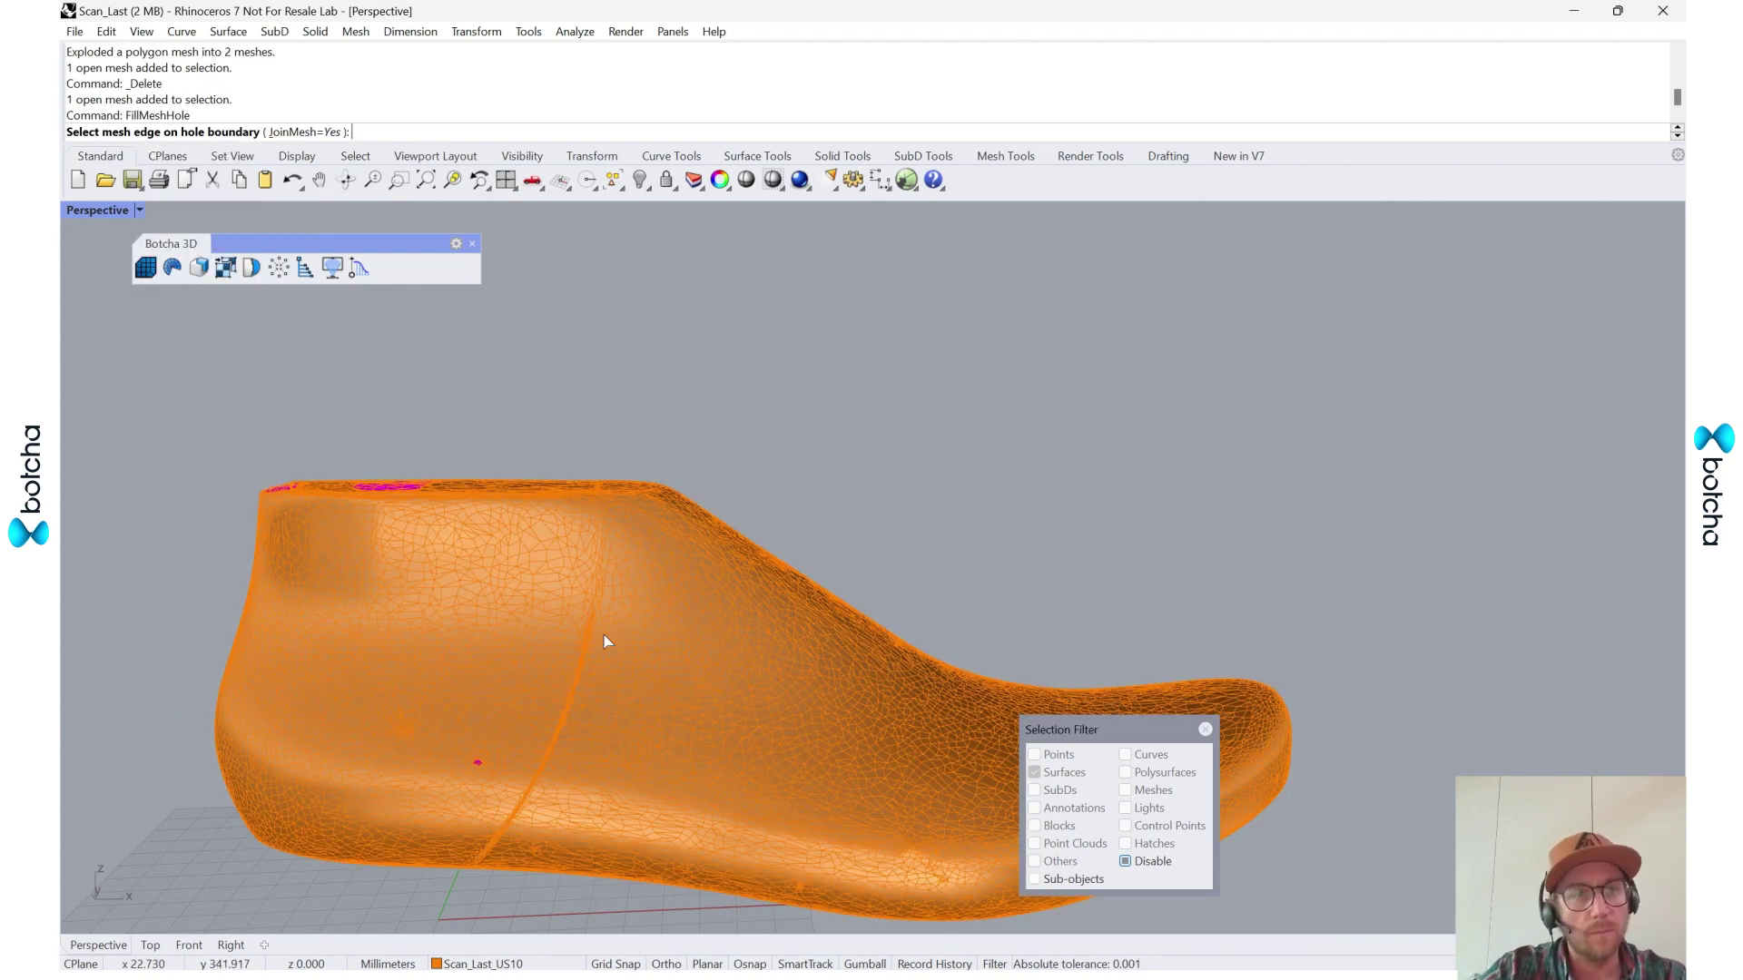
right_click_drag(485, 489, 489, 549)
key("Escape")
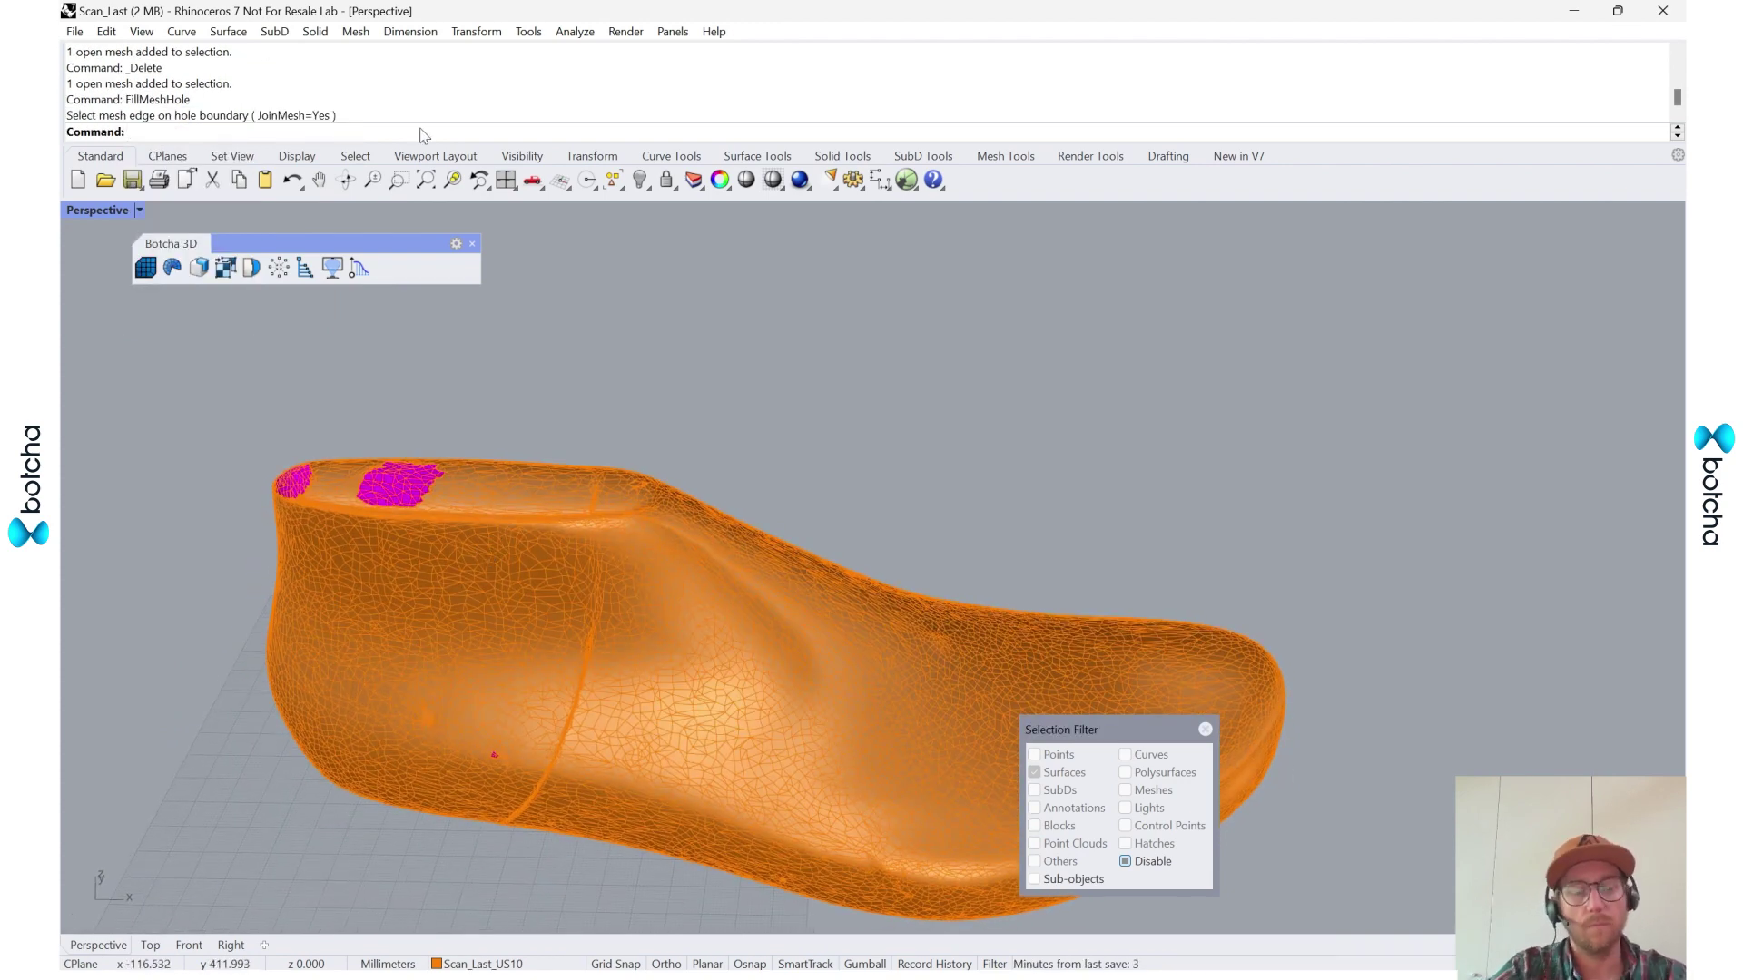
type("FillMeshHole")
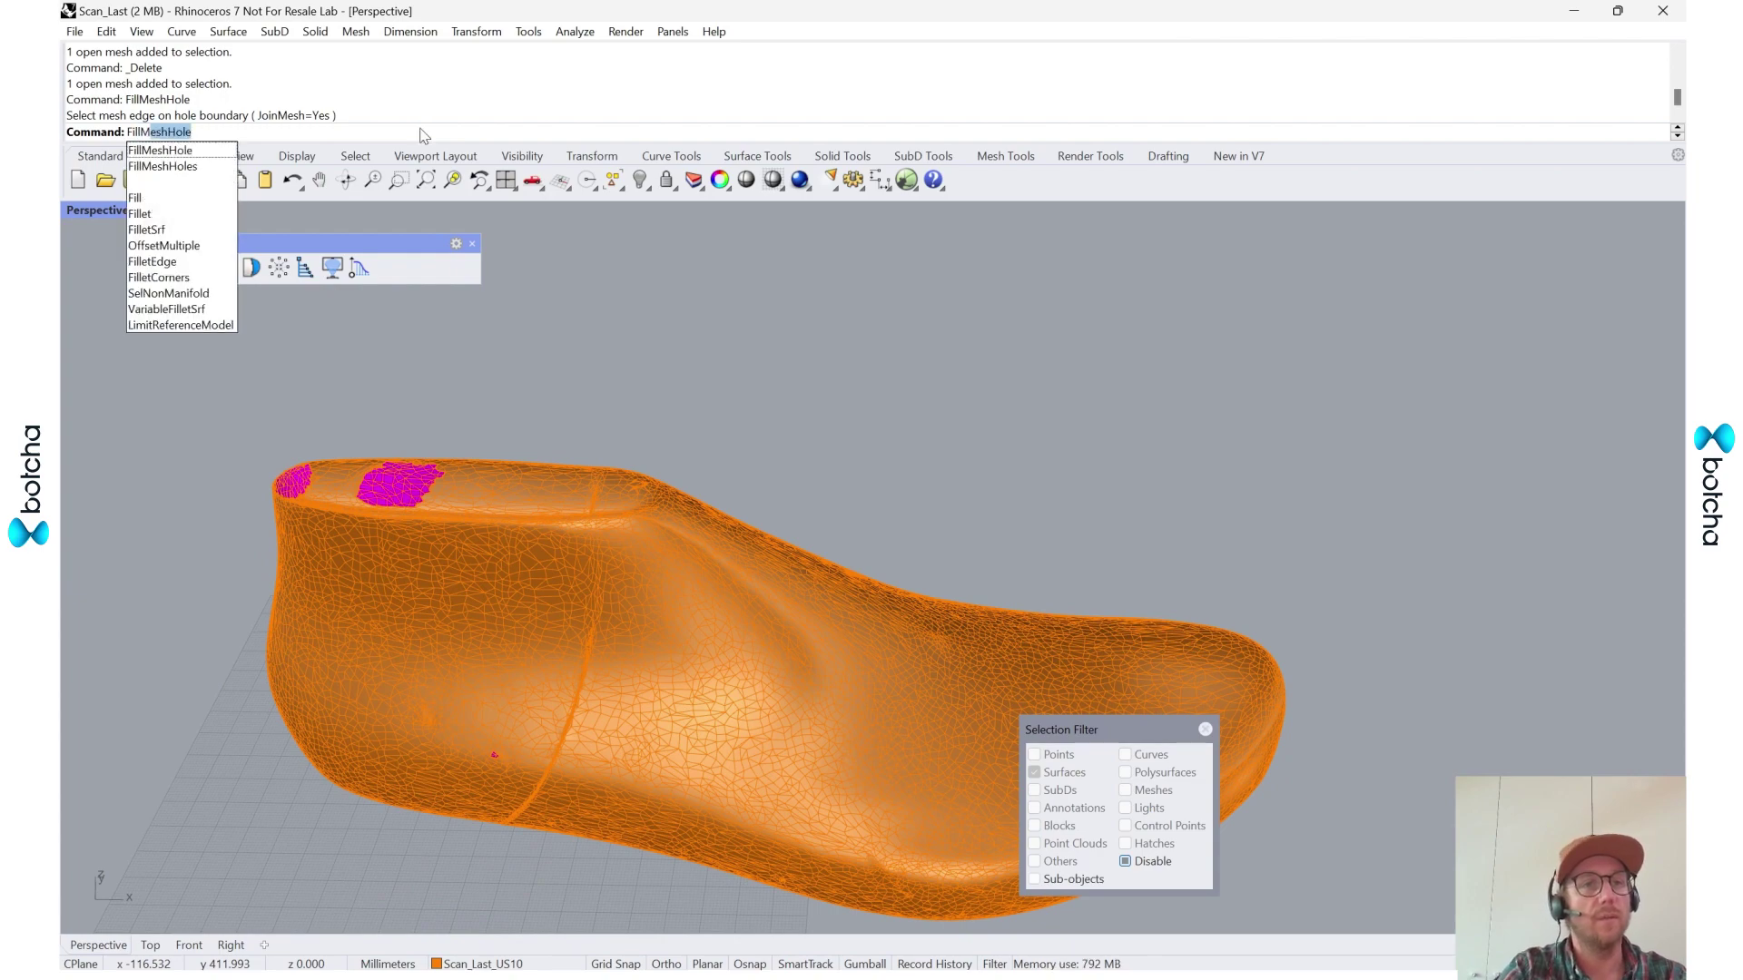
type("s")
key("Return")
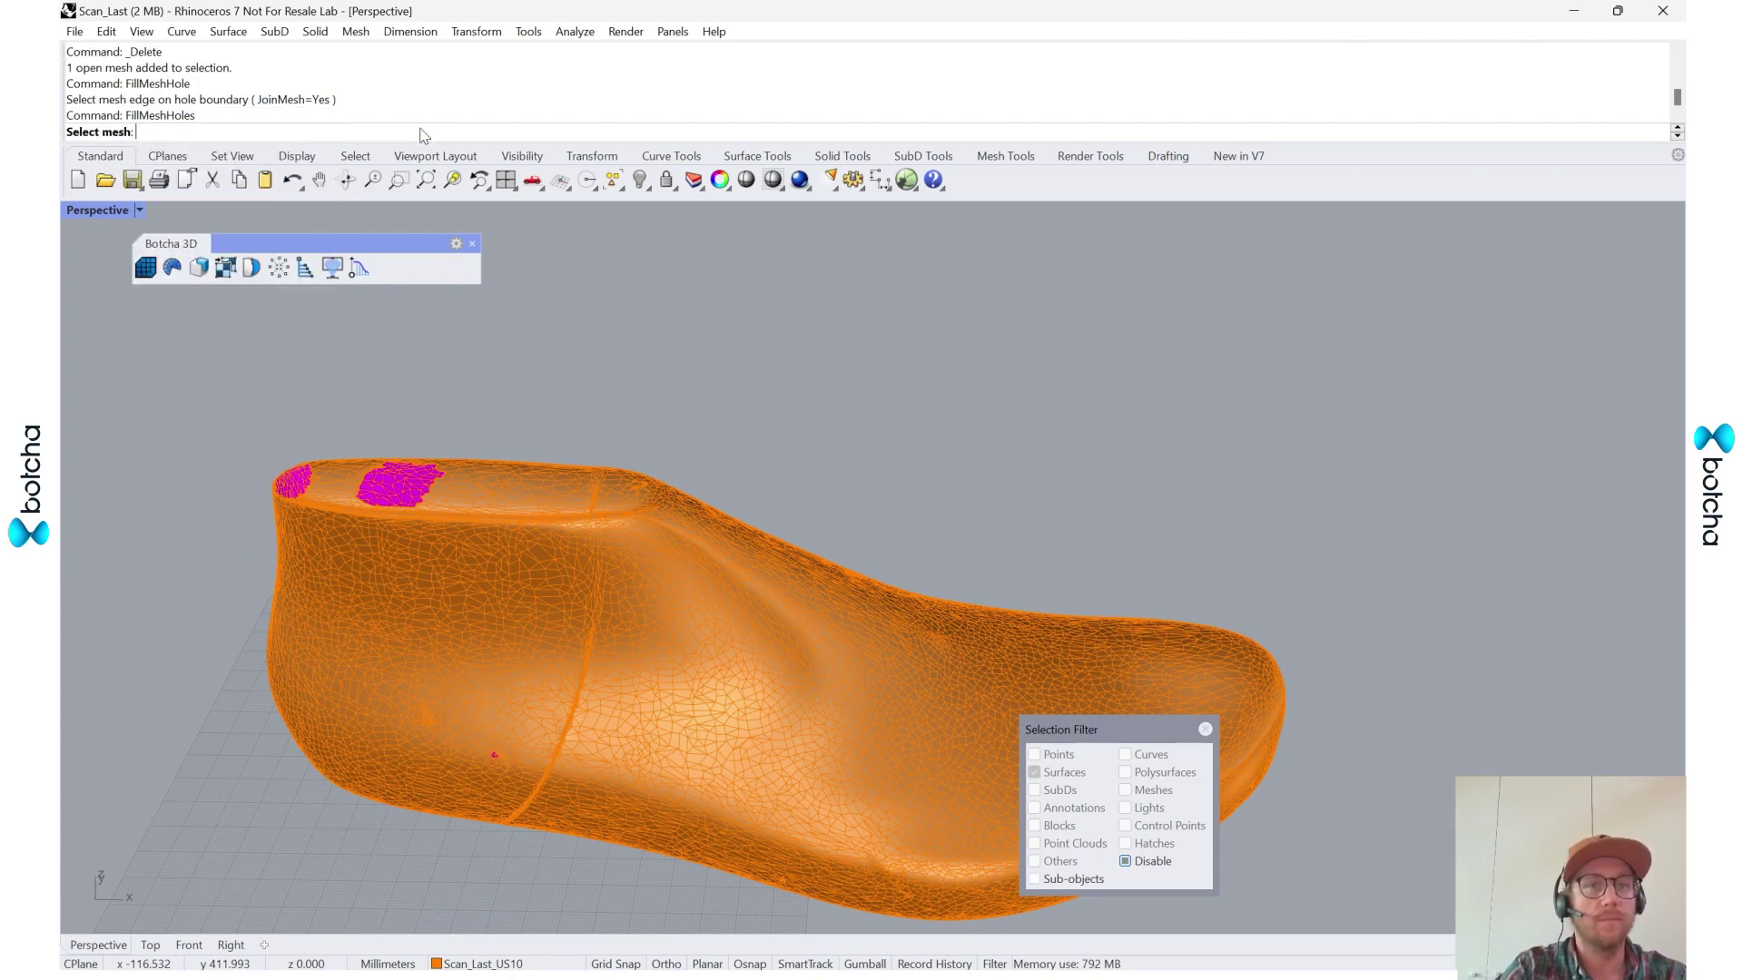
left_click(700, 757)
right_click(700, 757)
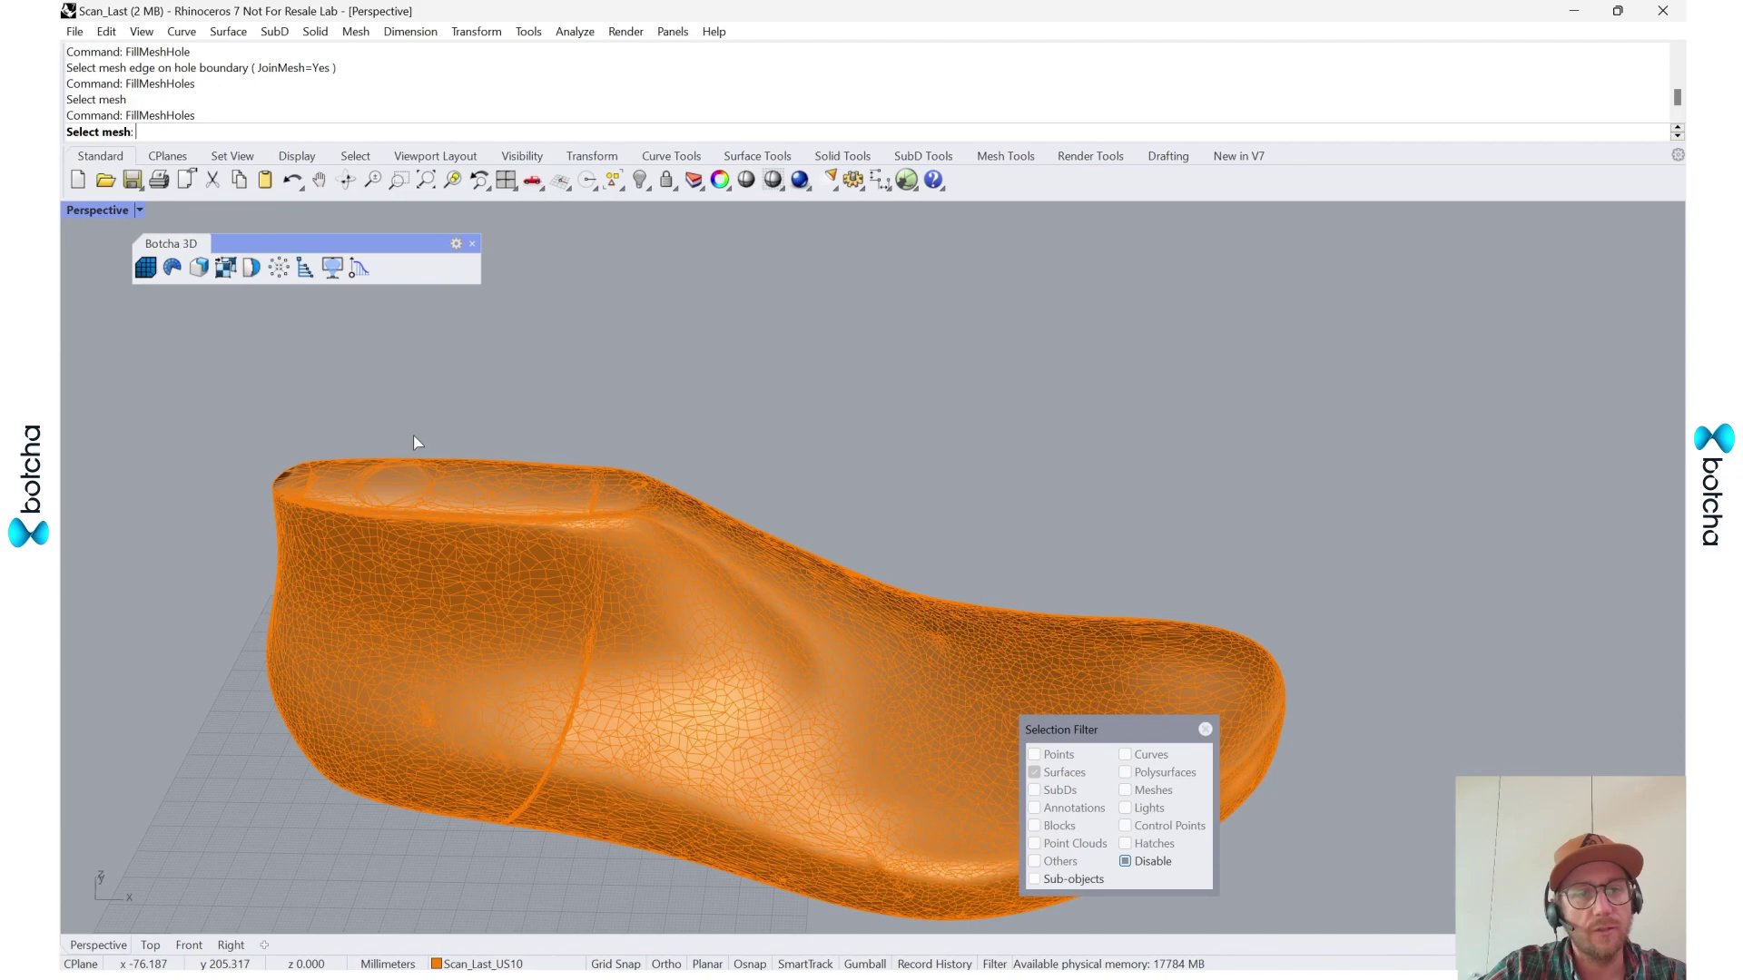
right_click_drag(415, 439, 442, 517)
- Orbit and zoom to an angled side view showing the whole last
scroll(427, 549, "up", 7)
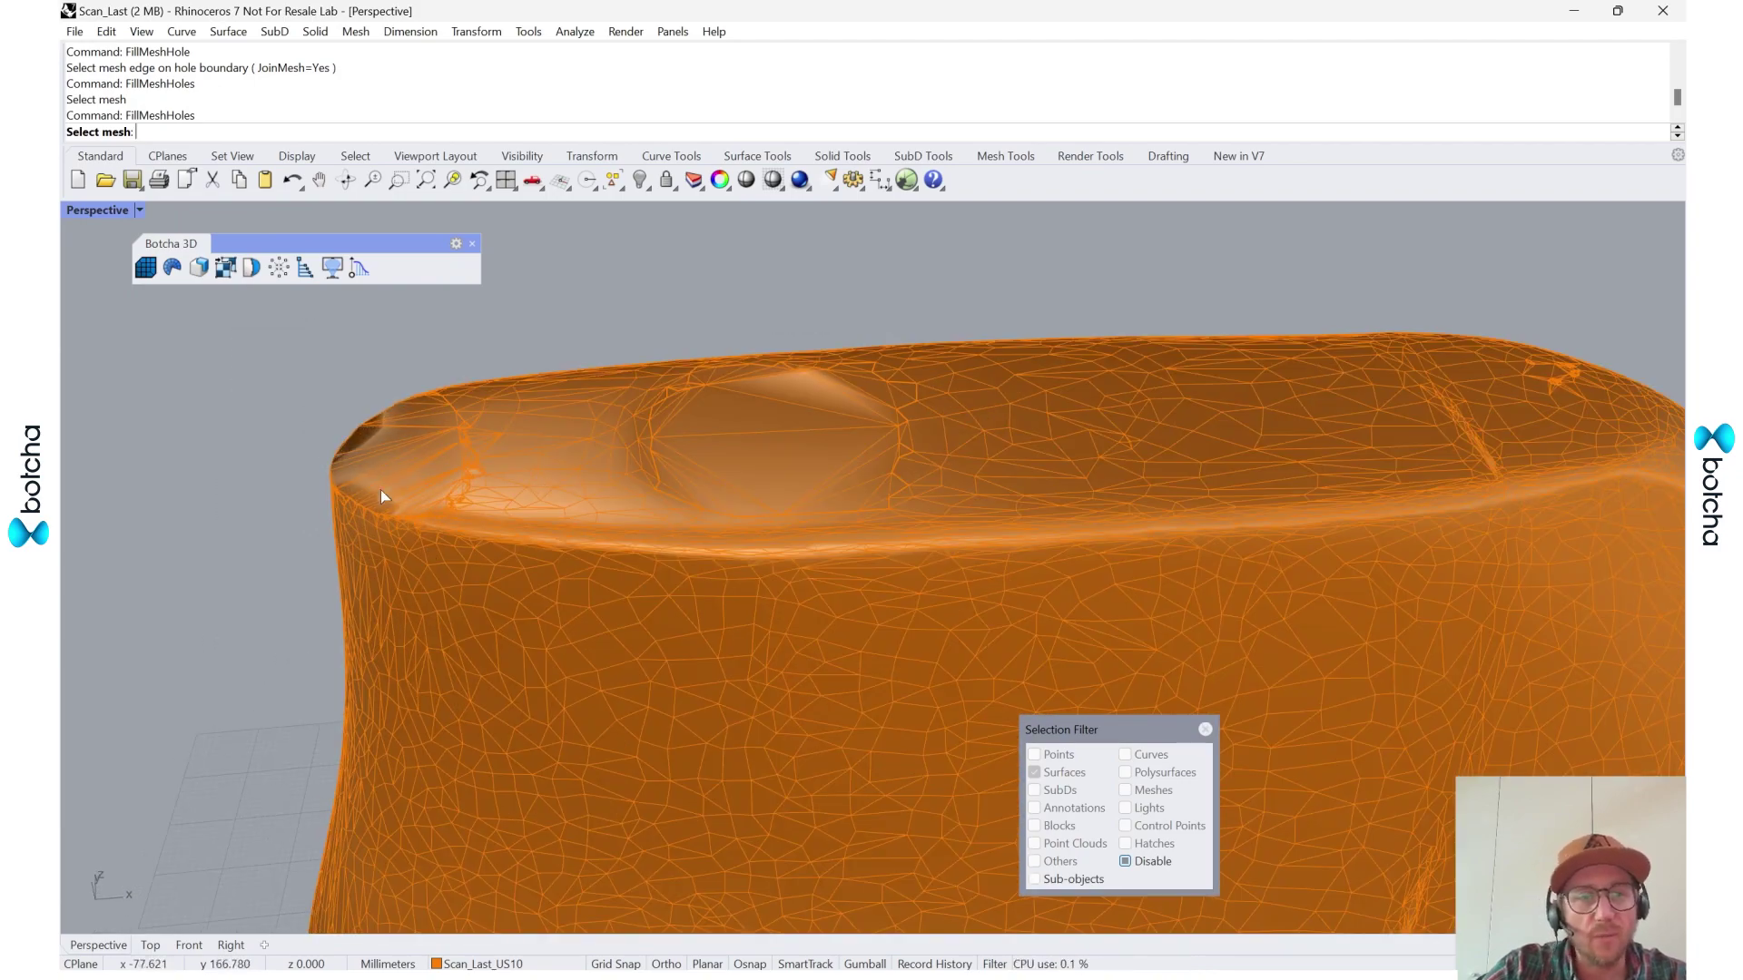
scroll(381, 494, "down", 2)
right_click_drag(761, 649, 588, 572, "shift")
scroll(595, 642, "down", 5)
right_click_drag(596, 642, 733, 791)
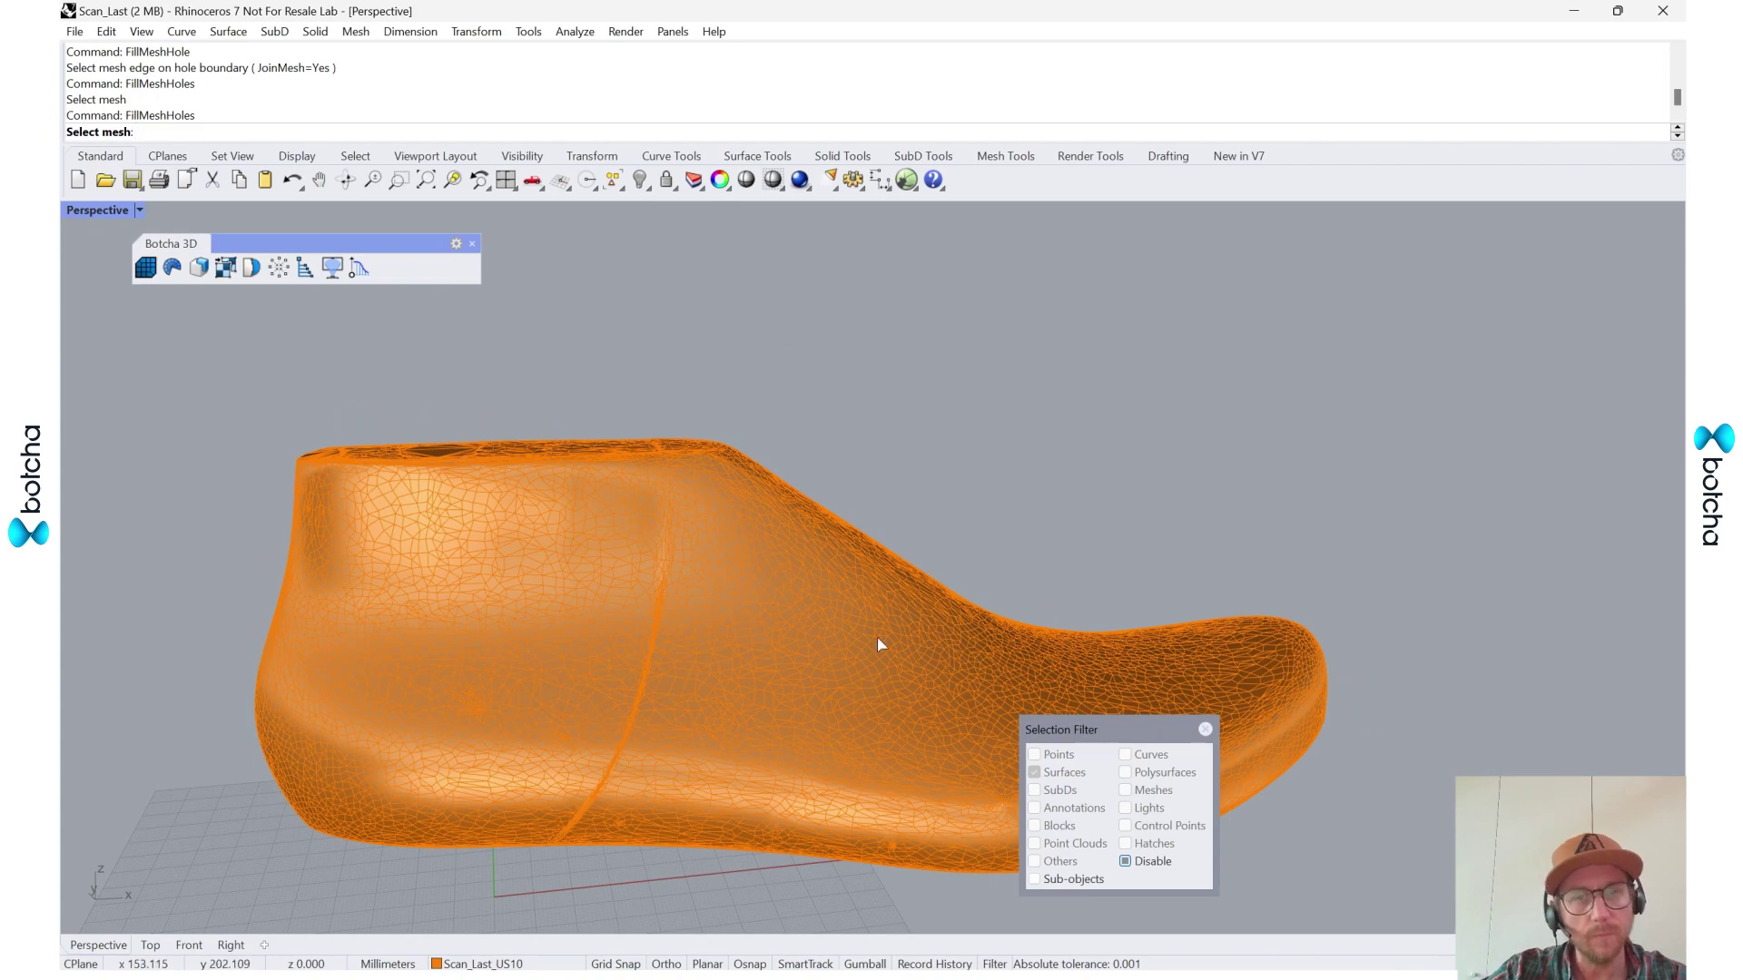
- Close the selection filter and open the Layers panel, docked and widened in the main window
right_click_drag(877, 638, 782, 601, "shift")
right_click_drag(990, 338, 1048, 386)
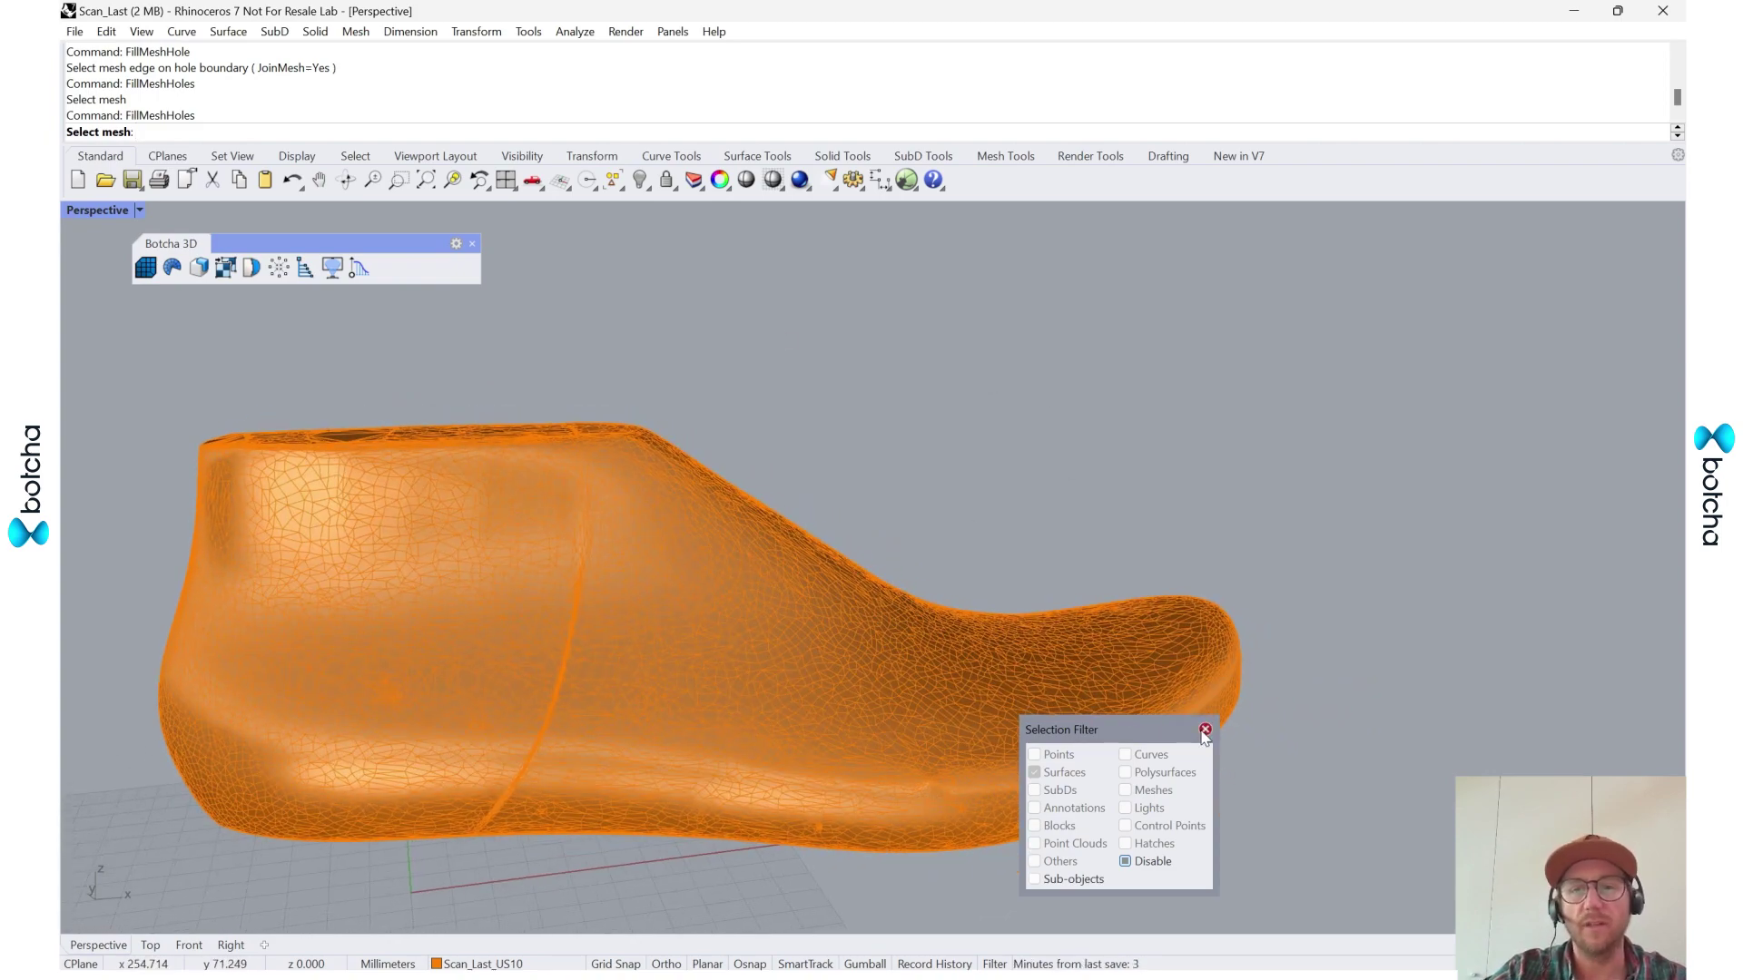
left_click(1205, 731)
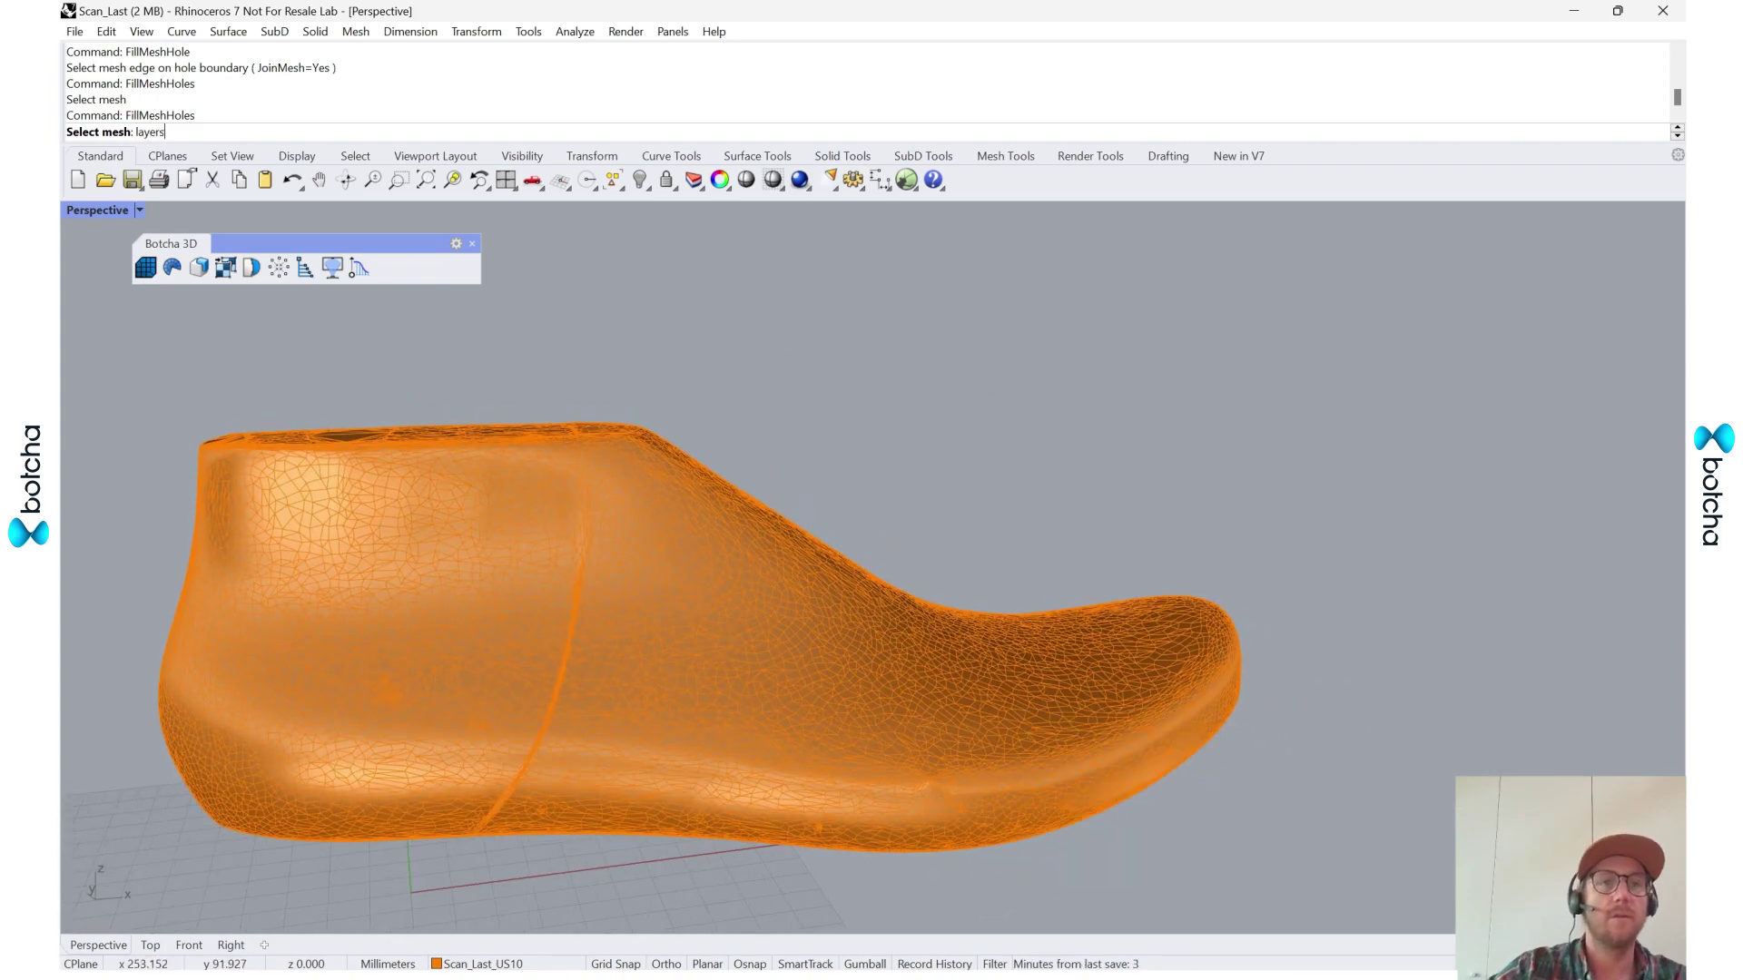
key("Return")
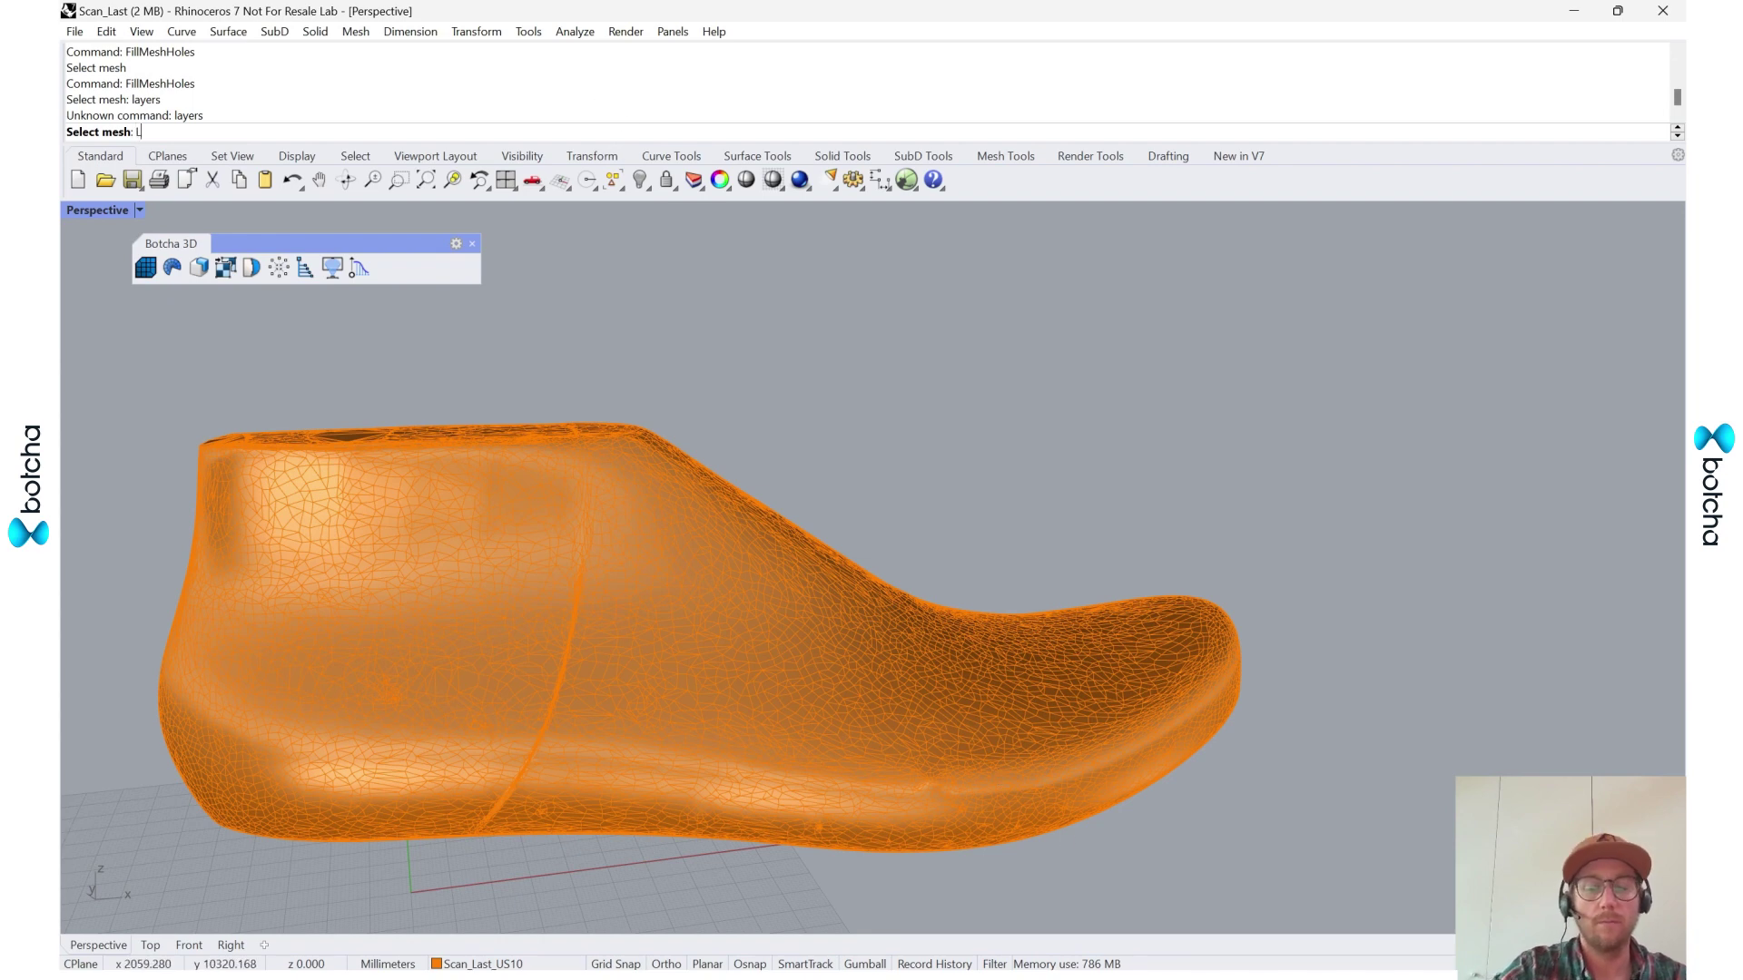
type("Layer")
key("Return")
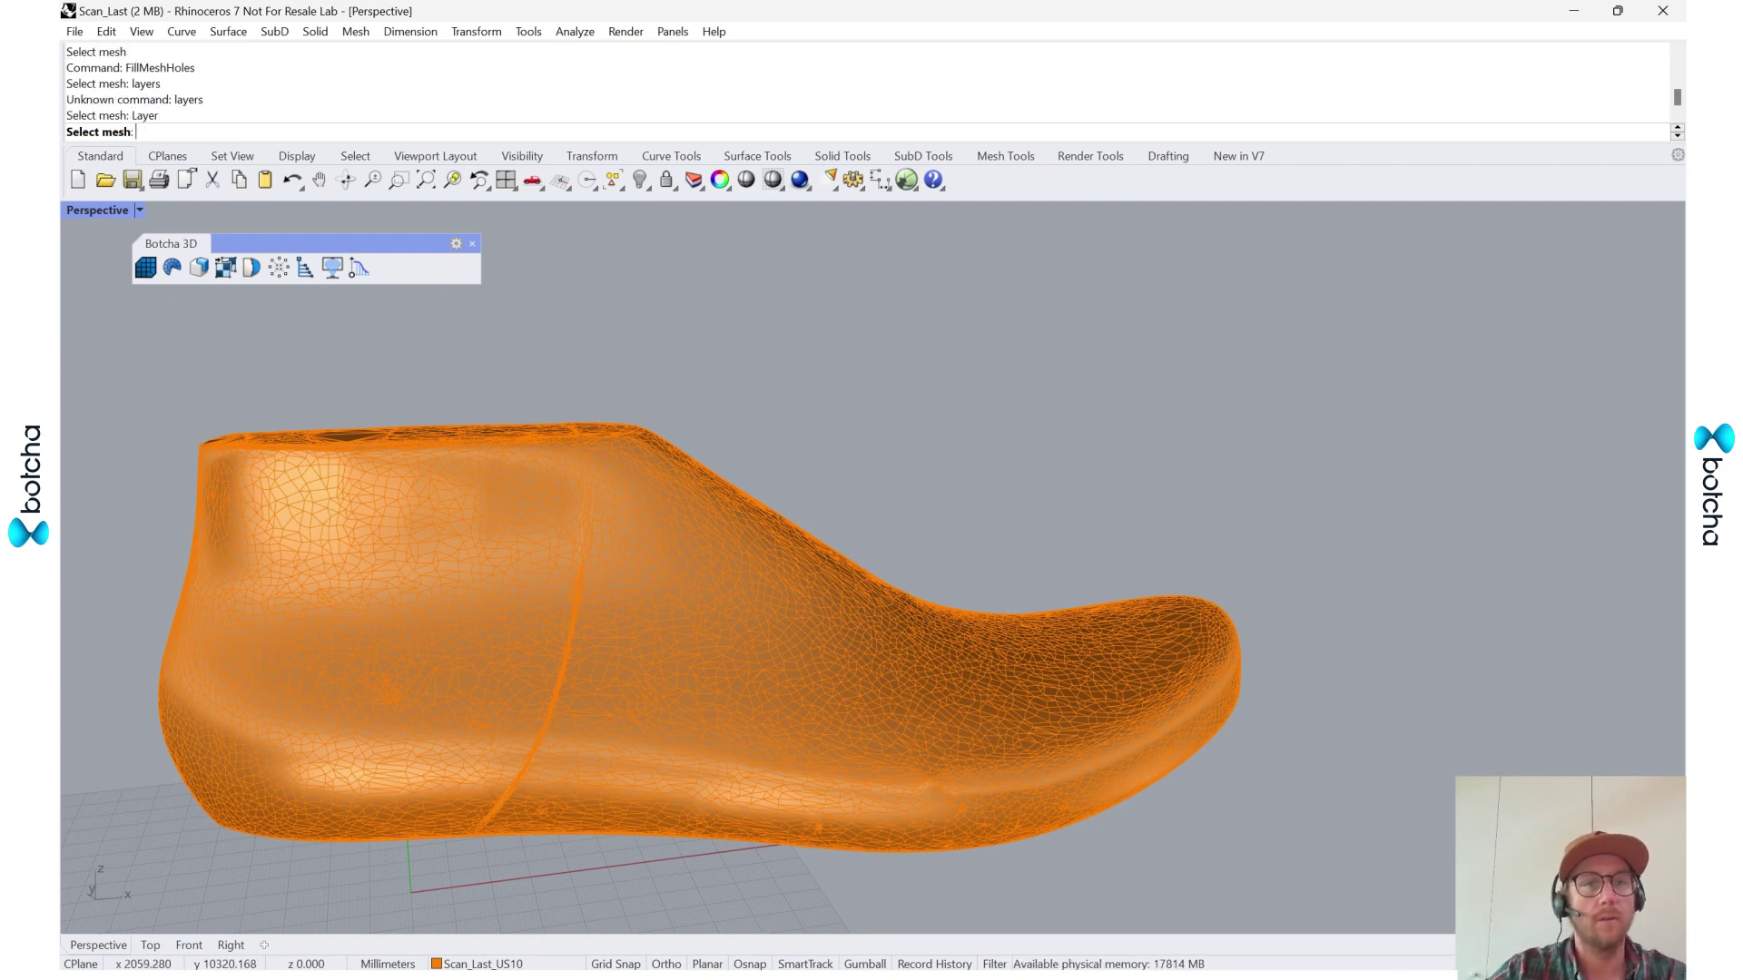
key("Escape")
type("LLayer\\")
key("Return")
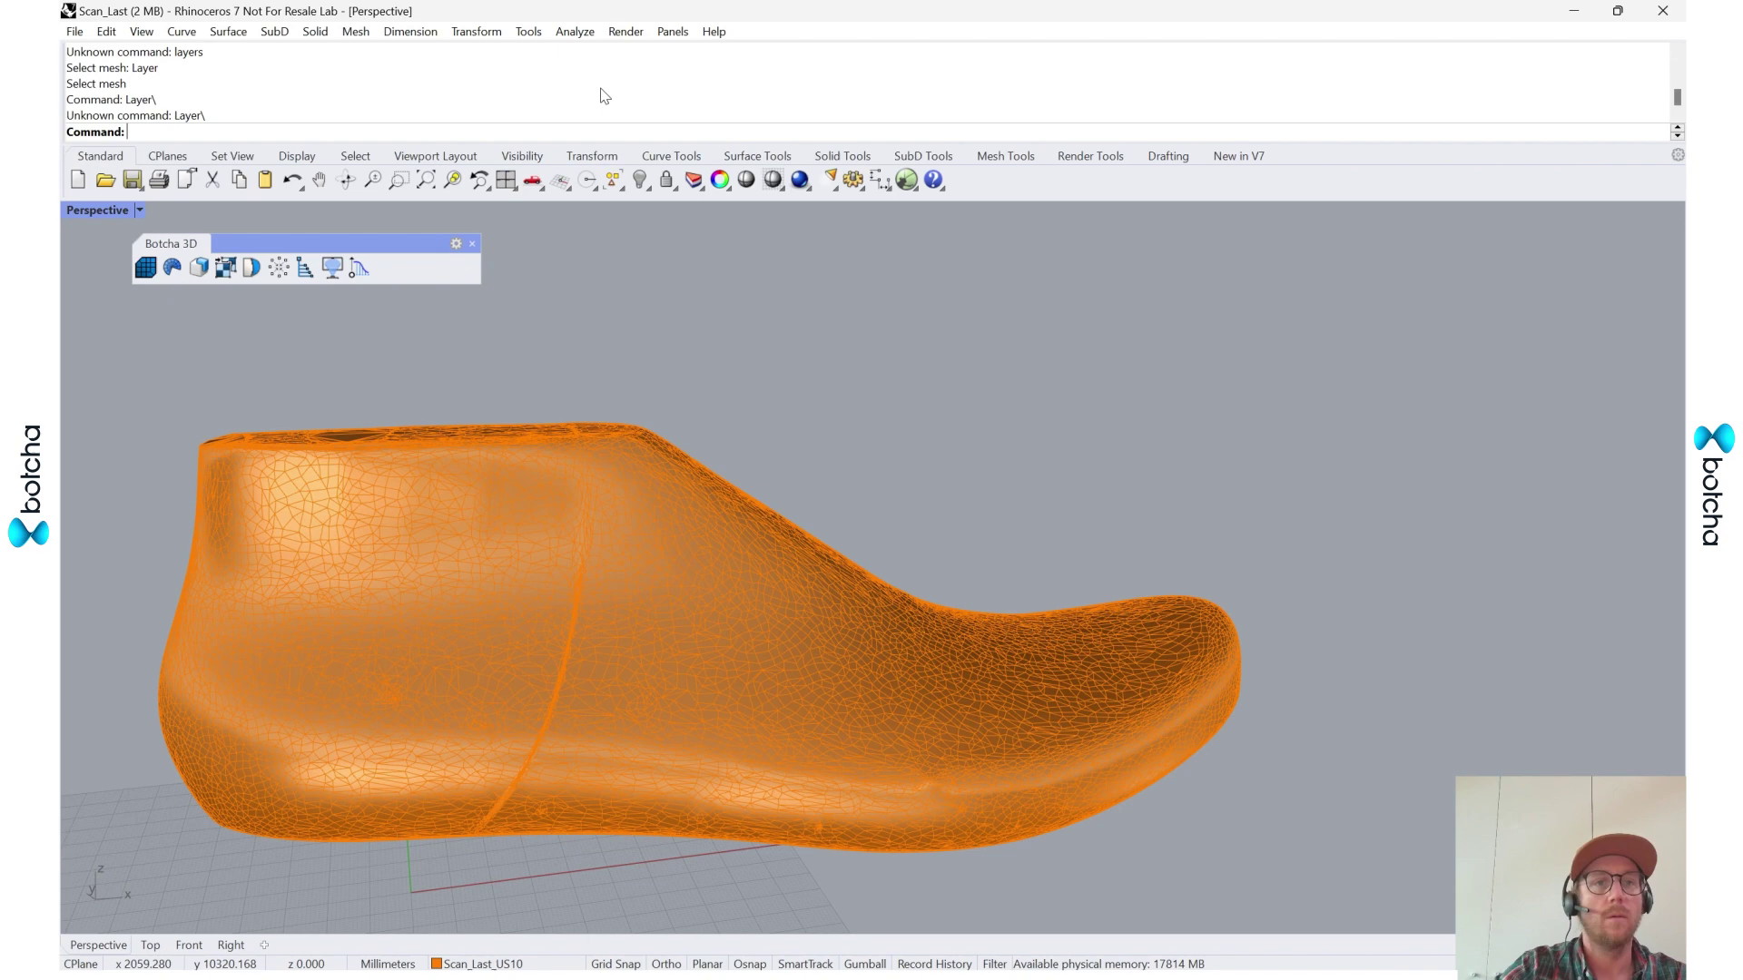
type("Layer")
key("Return")
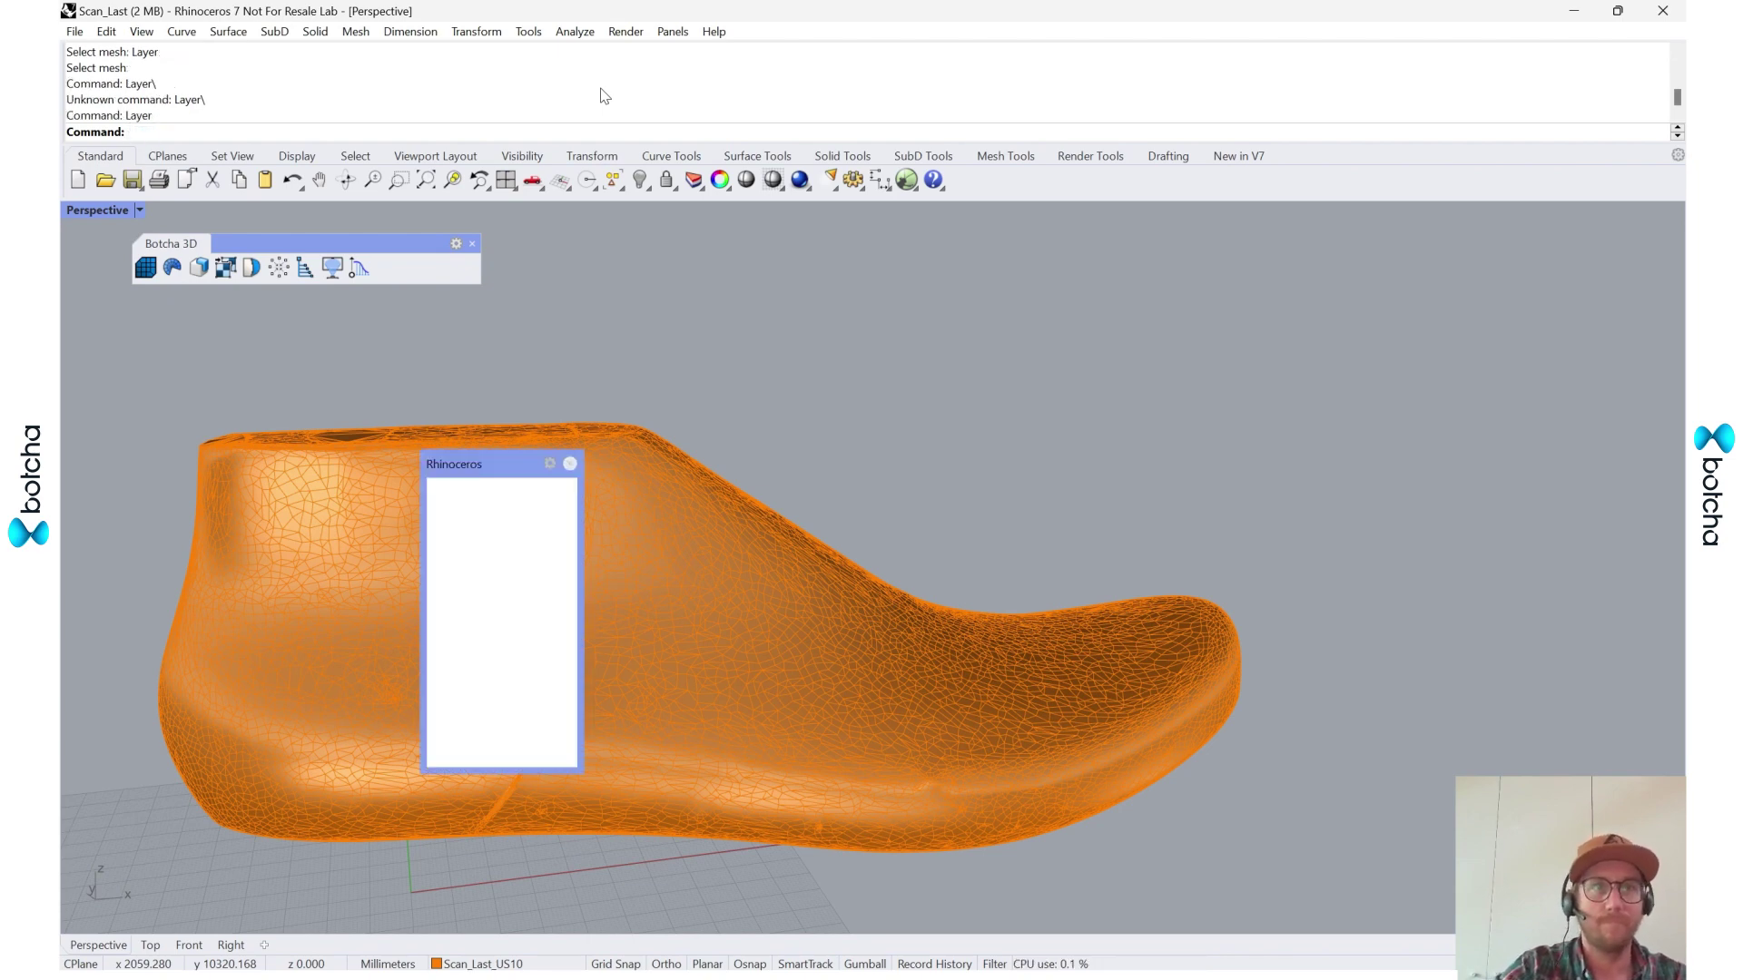
left_click_drag(546, 466, 1652, 449)
left_click_drag(1574, 383, 1369, 390)
- Create a new layer named Guide_Crvs
right_click_drag(778, 478, 996, 516)
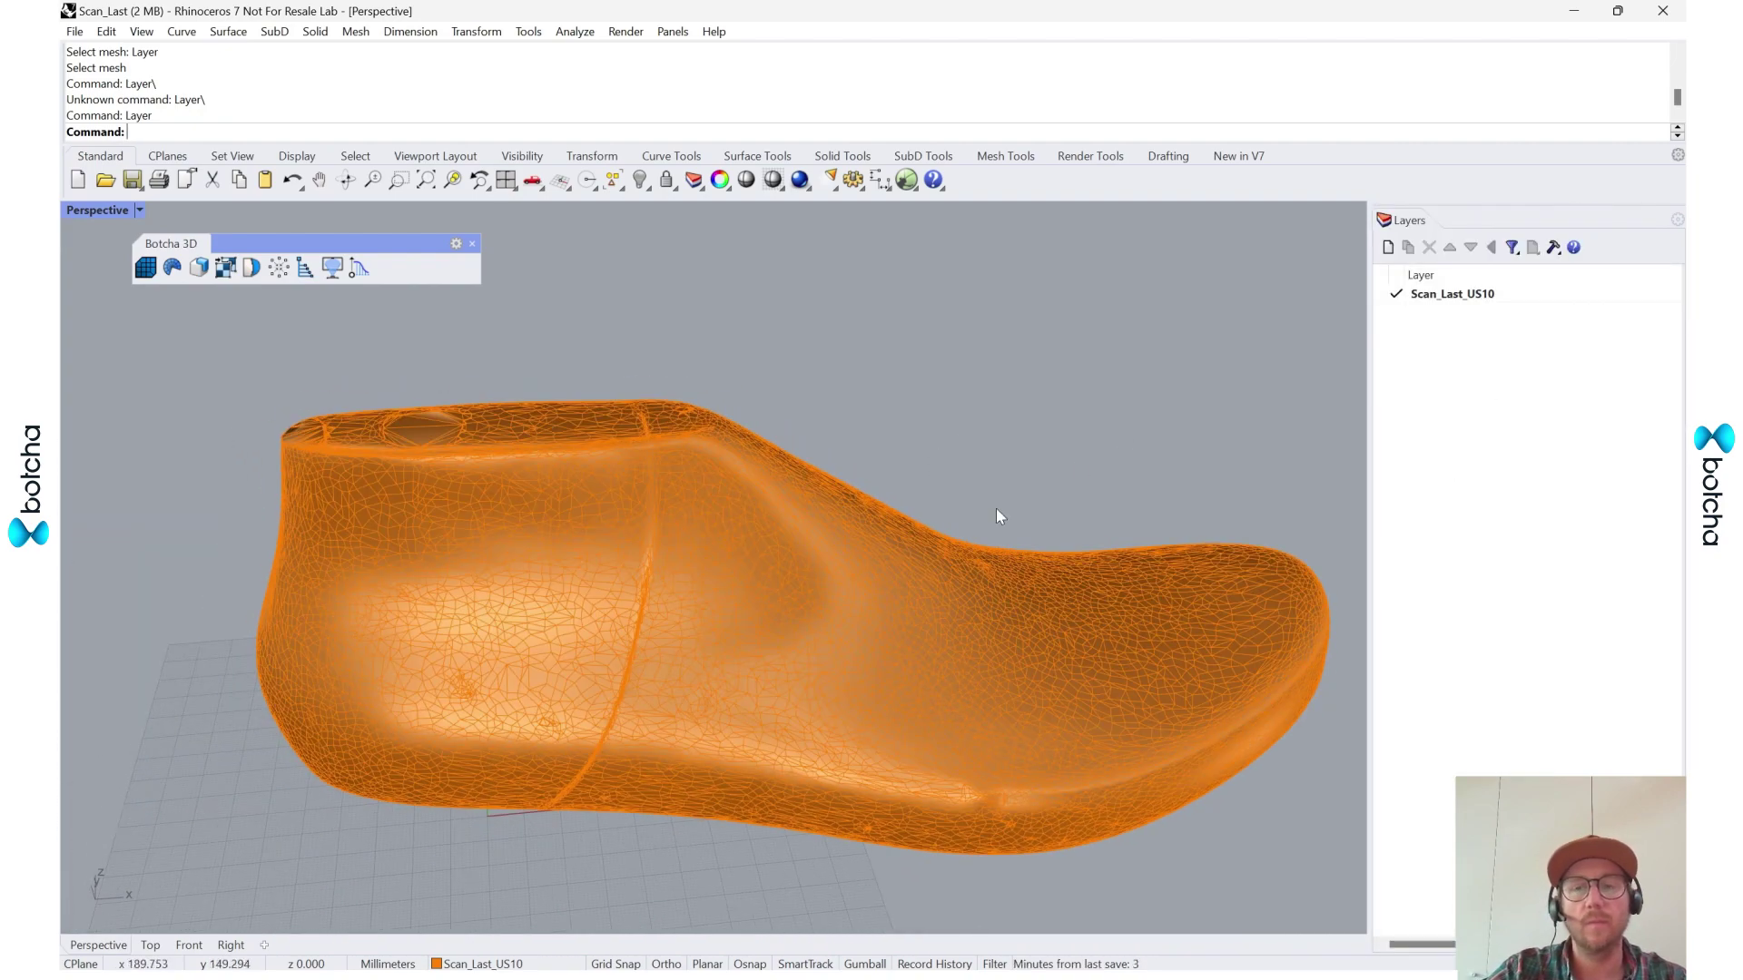
left_click(1387, 247)
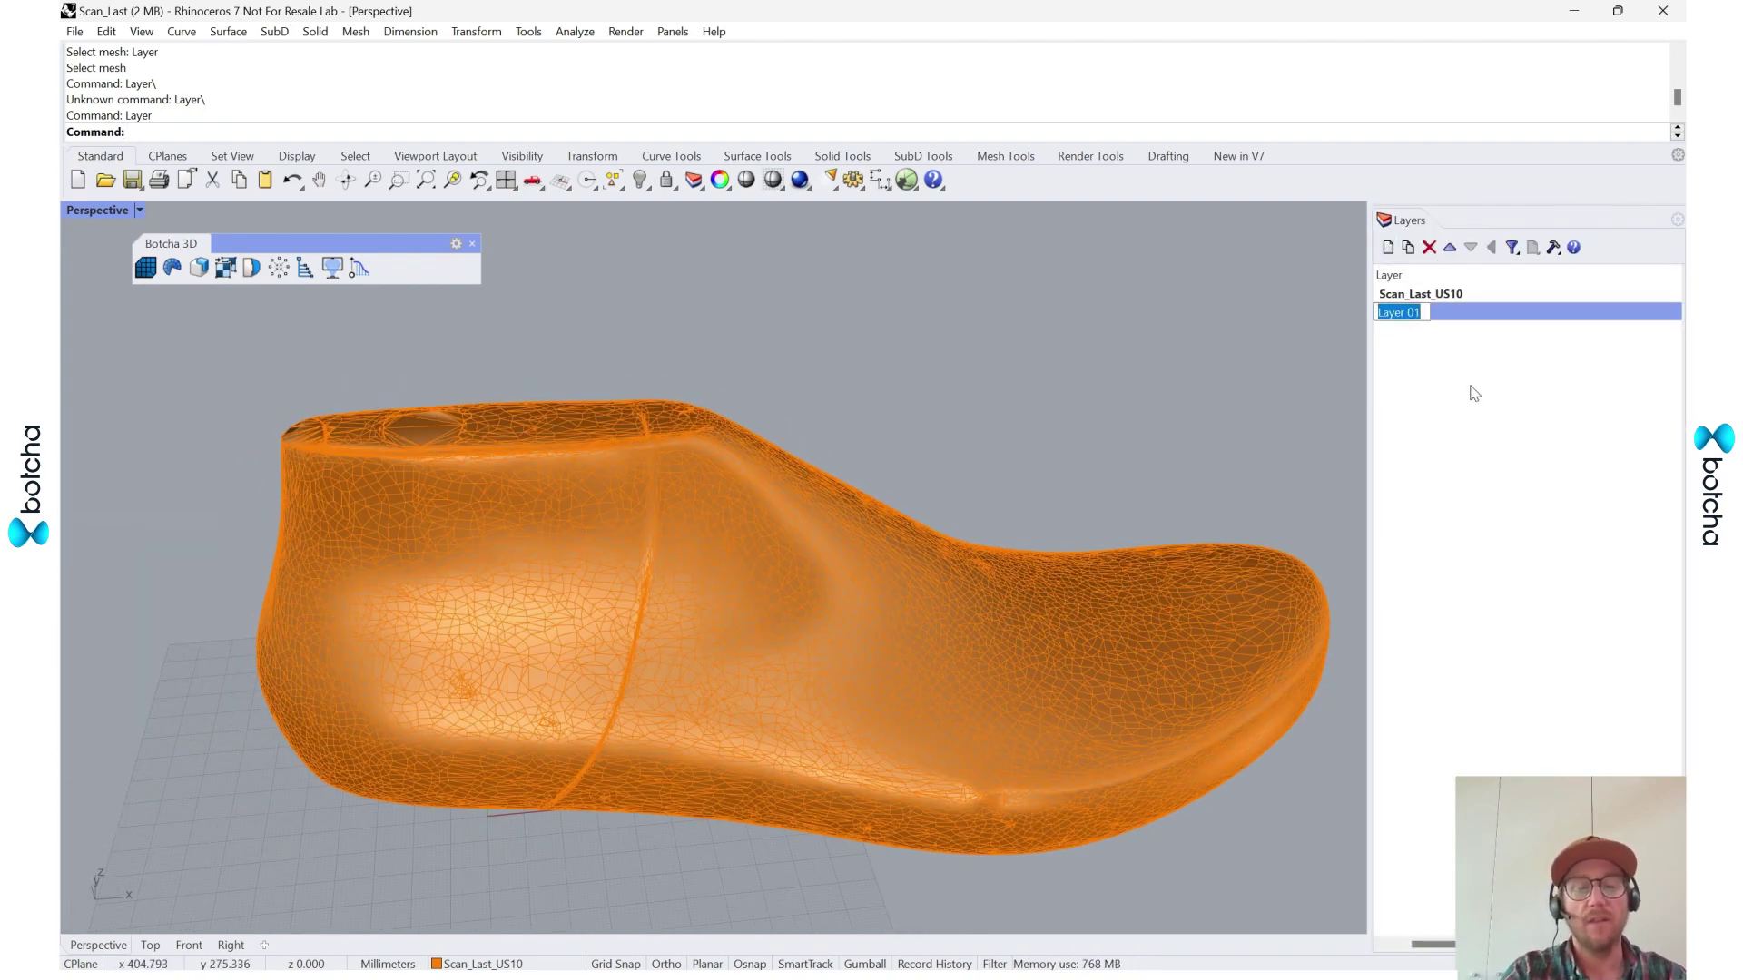
type("Guide")
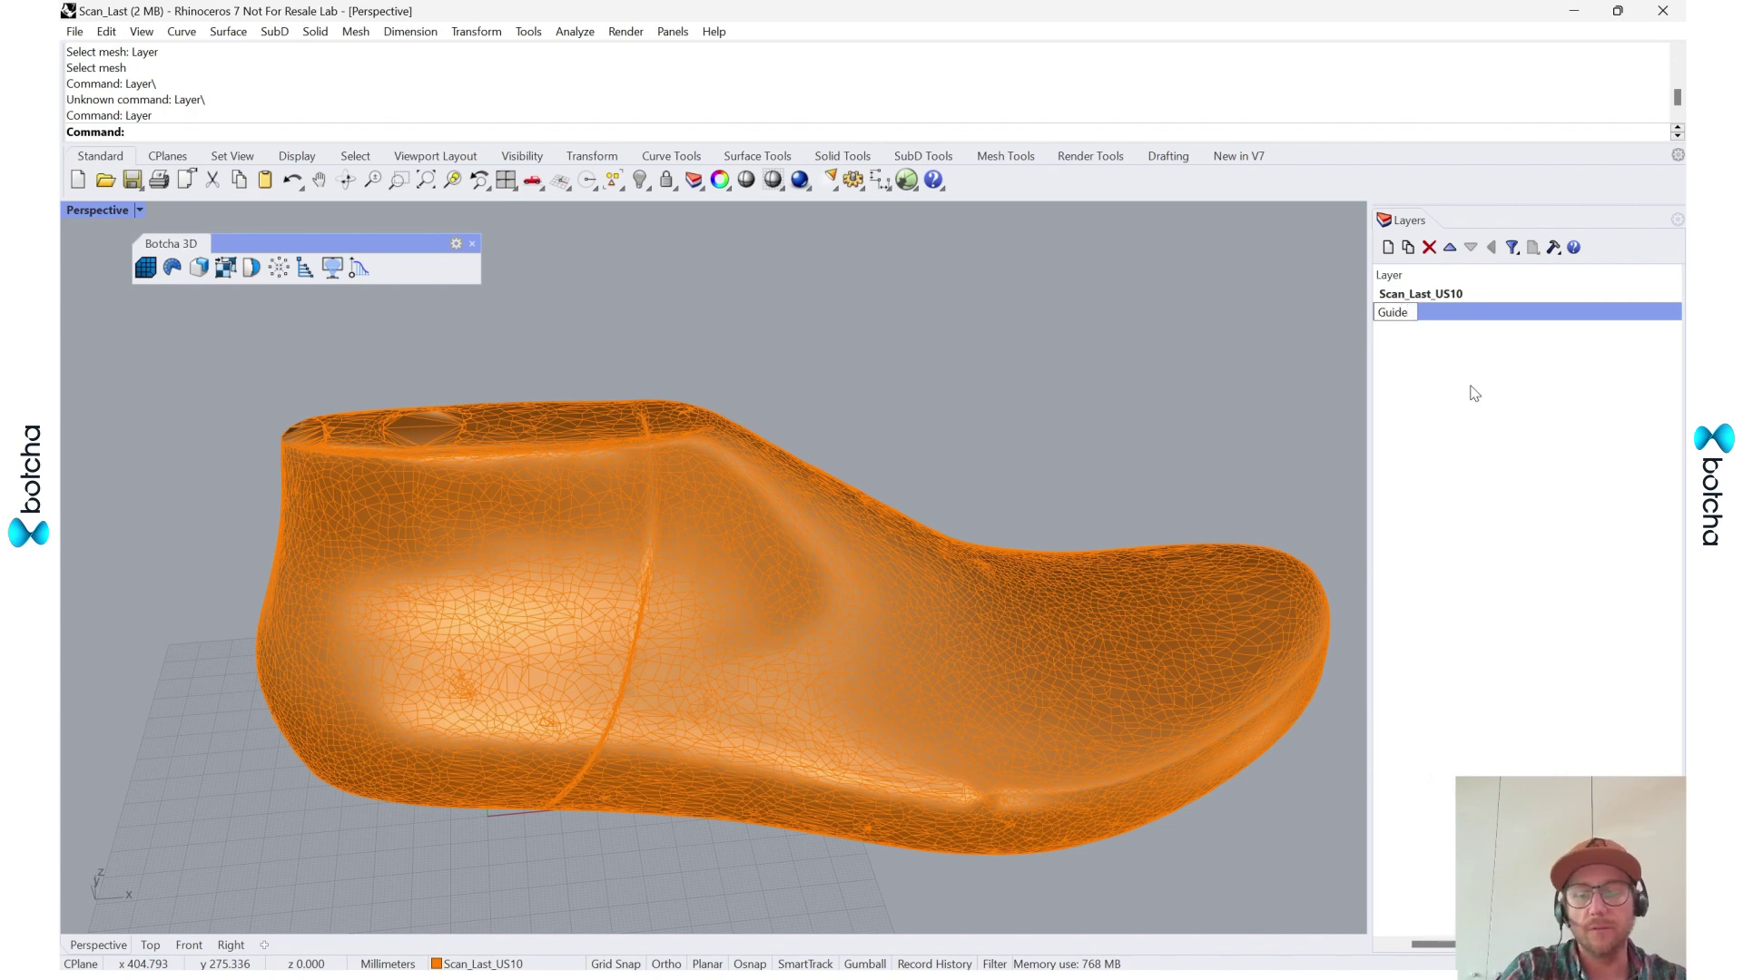
type("_Crvs")
left_click(1582, 408)
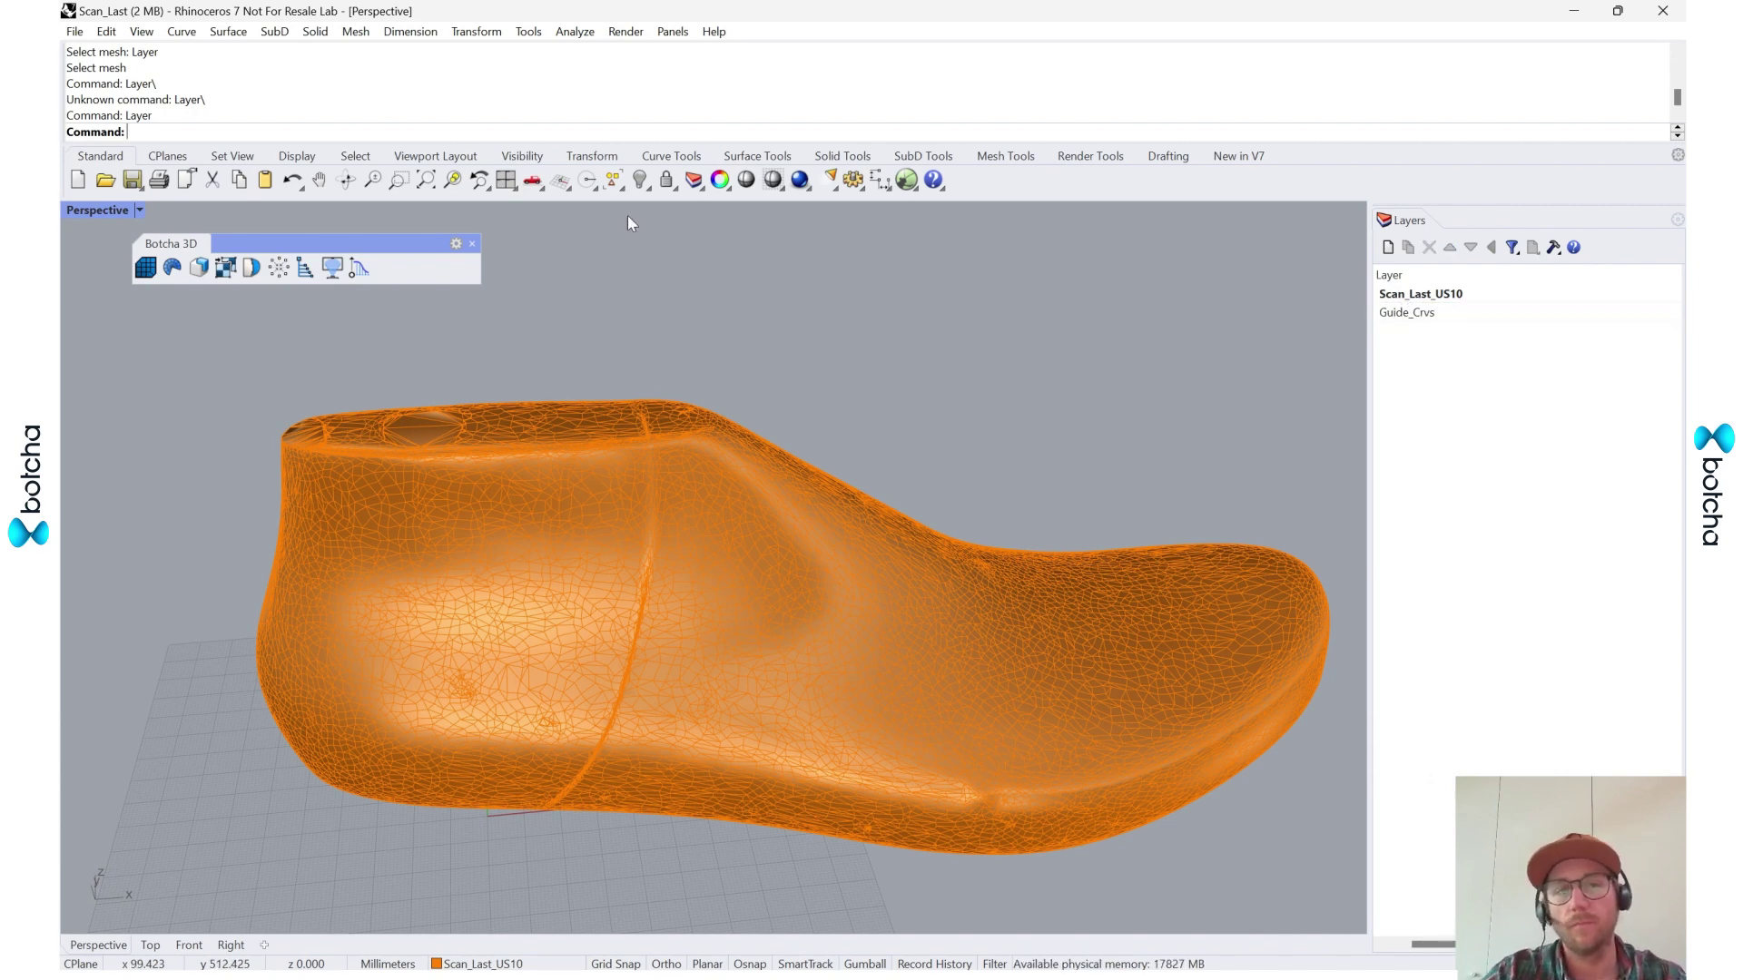
- Restore four viewports and draw a horizontal line across the last's top in the Front view
double_click(82, 211)
left_click(587, 736)
scroll(533, 753, "down", 3)
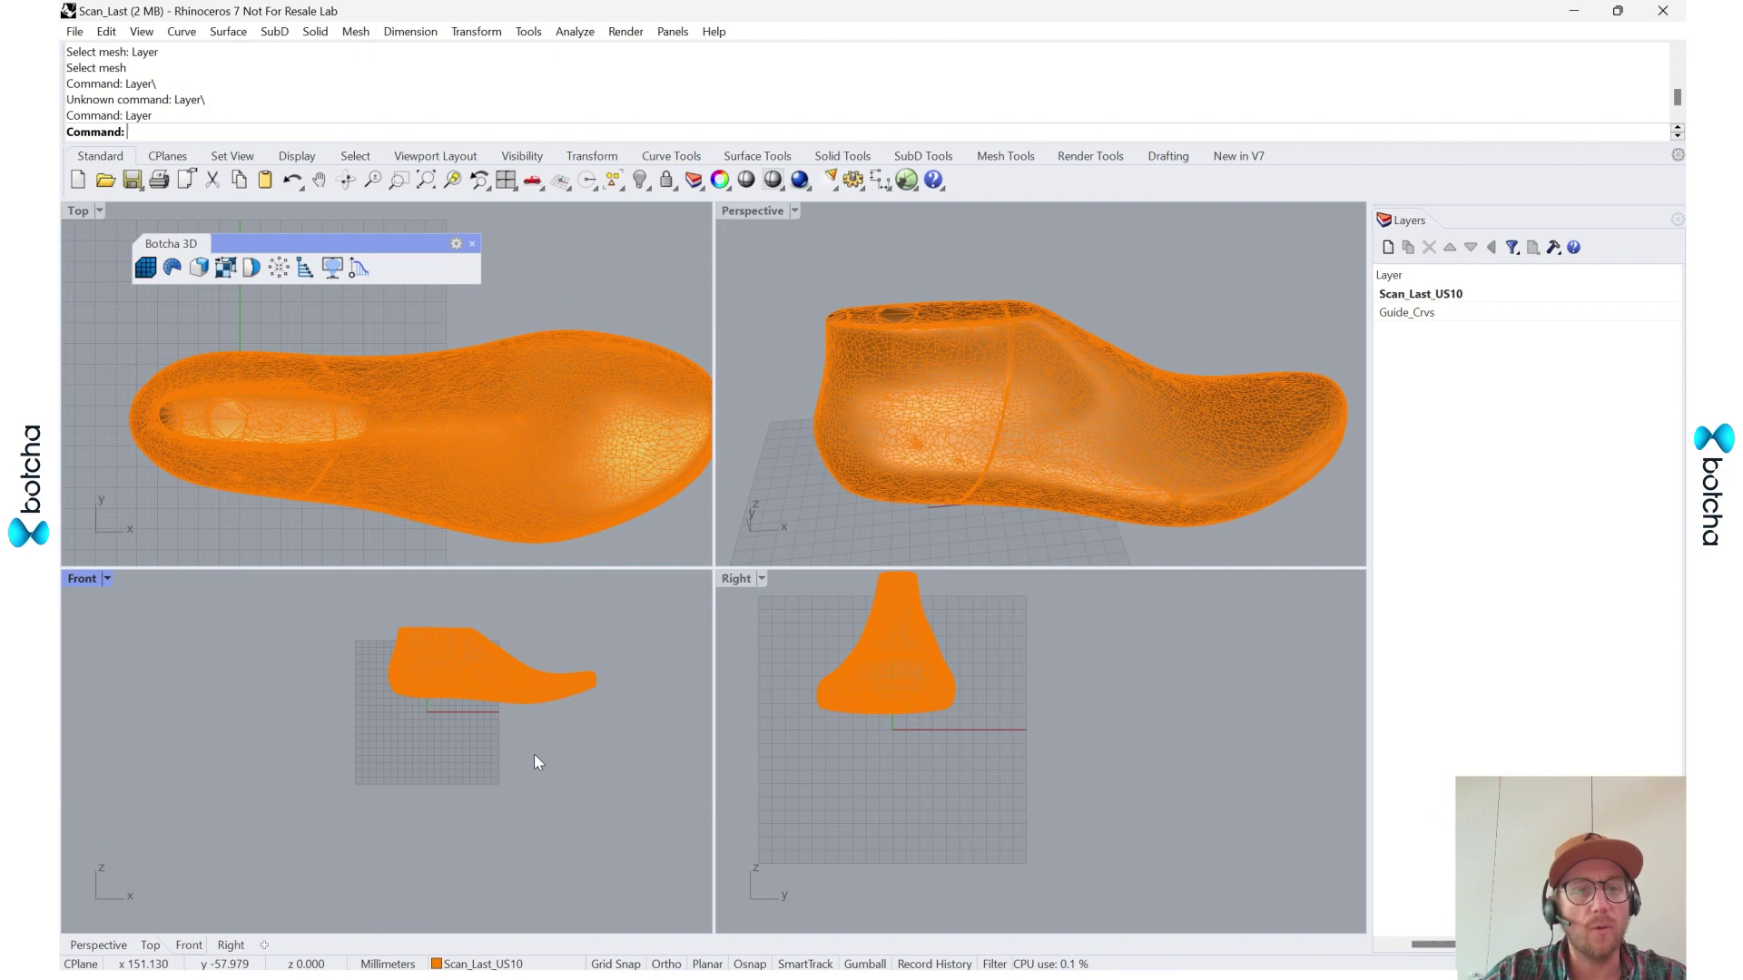
scroll(354, 706, "up", 6)
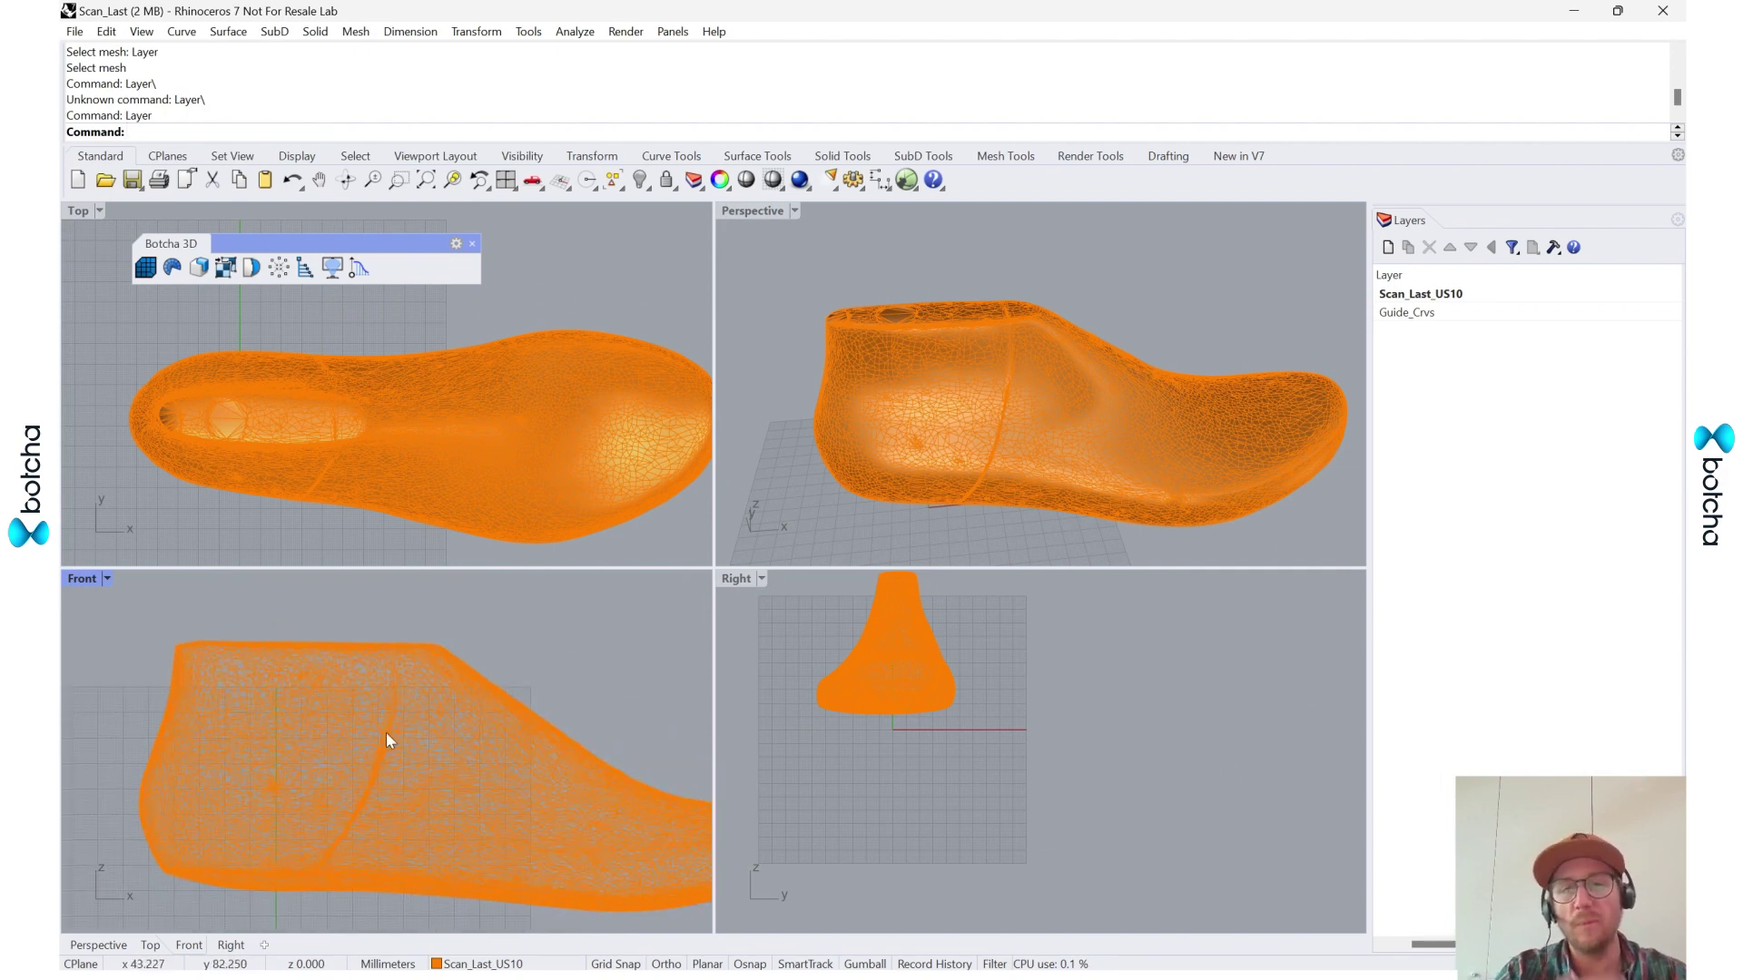
key("Up")
key("Return")
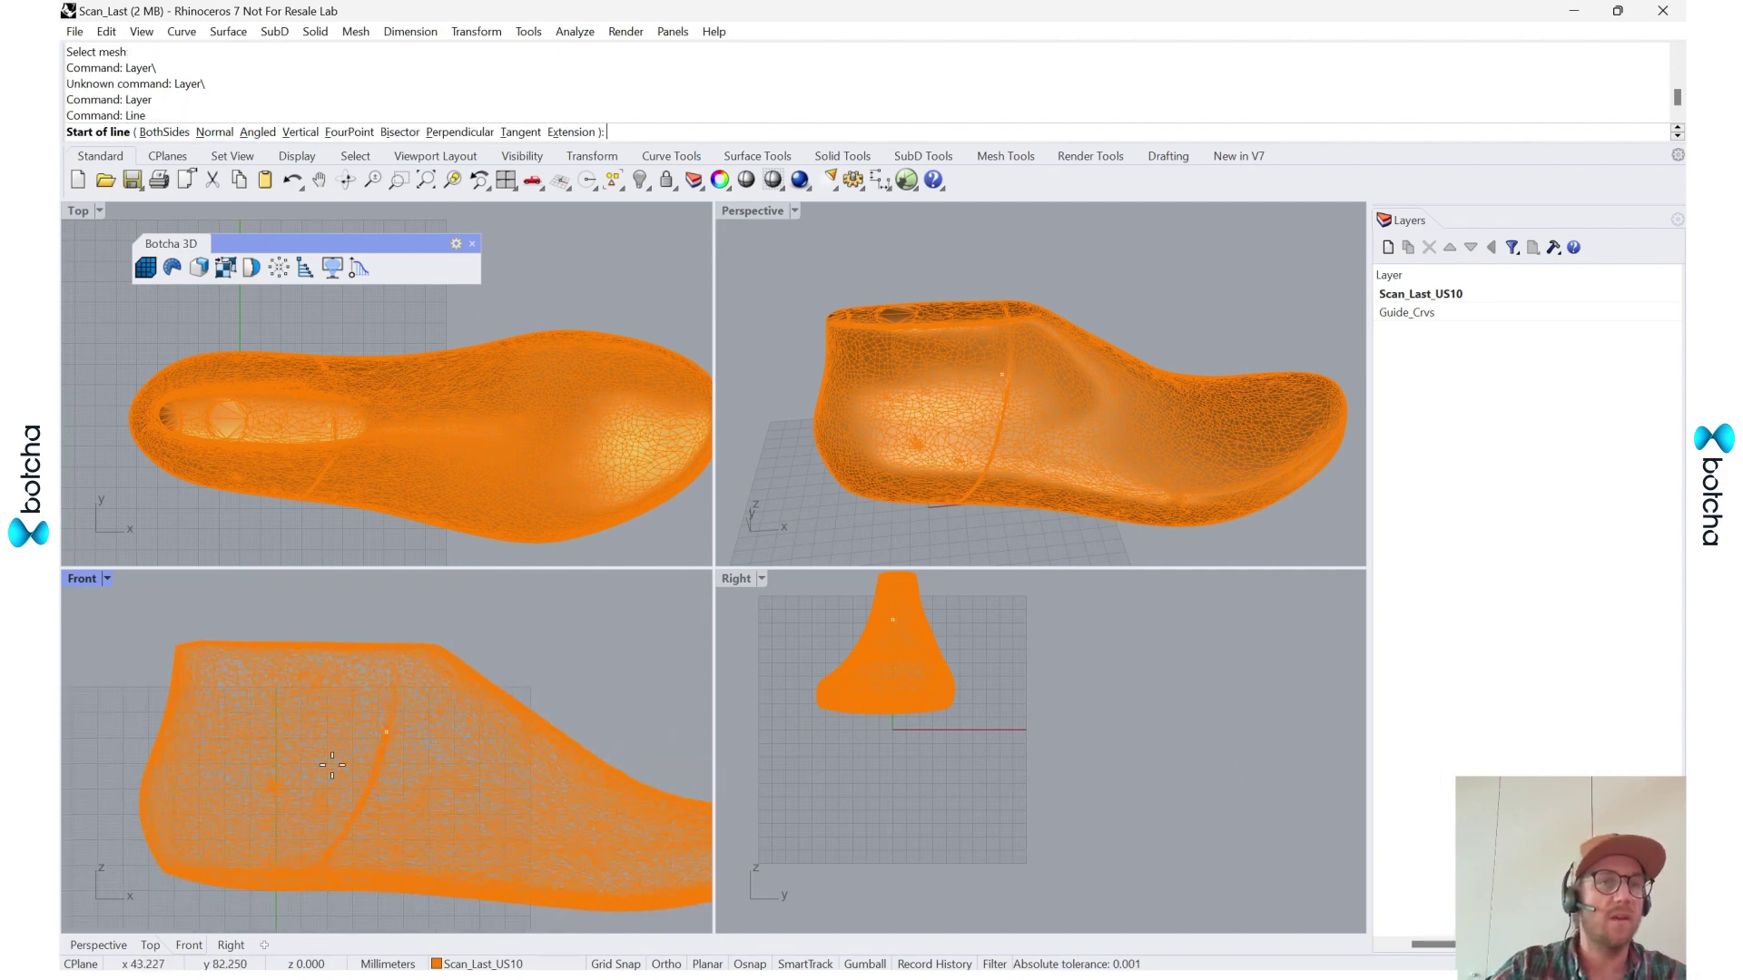
left_click(131, 643)
right_click_drag(620, 645, 531, 660)
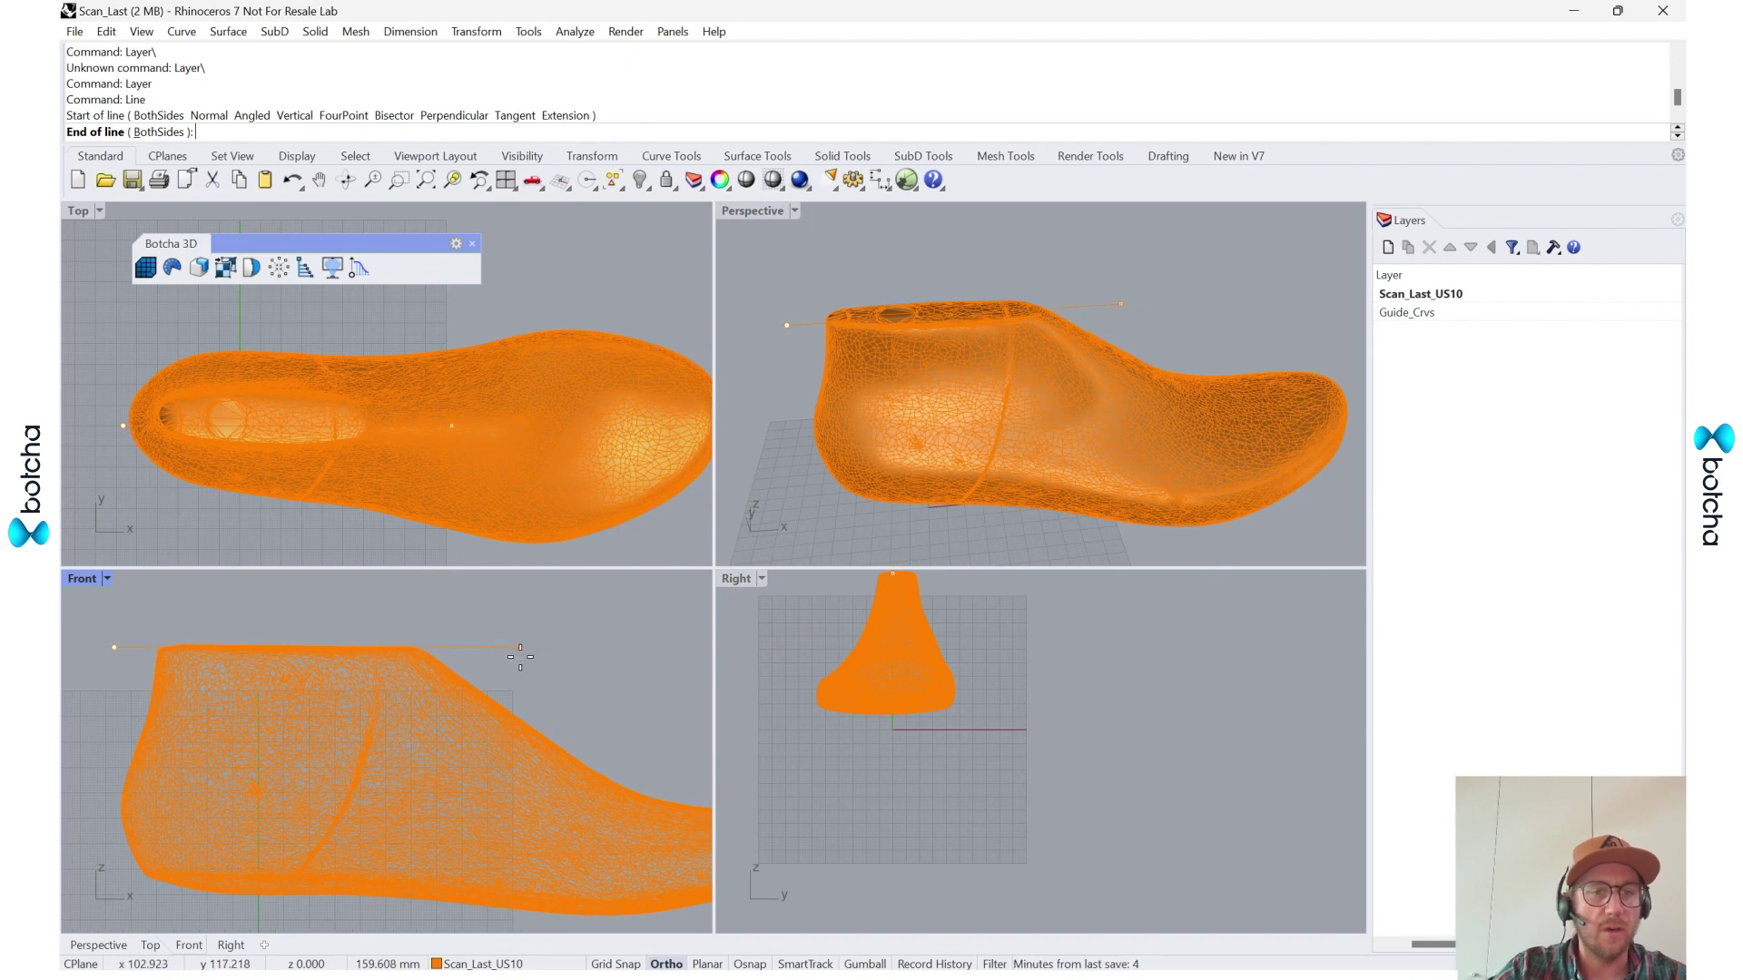
left_click(520, 647)
- Make Guide_Crvs the current layer and move the guide line onto it
double_click(1407, 312)
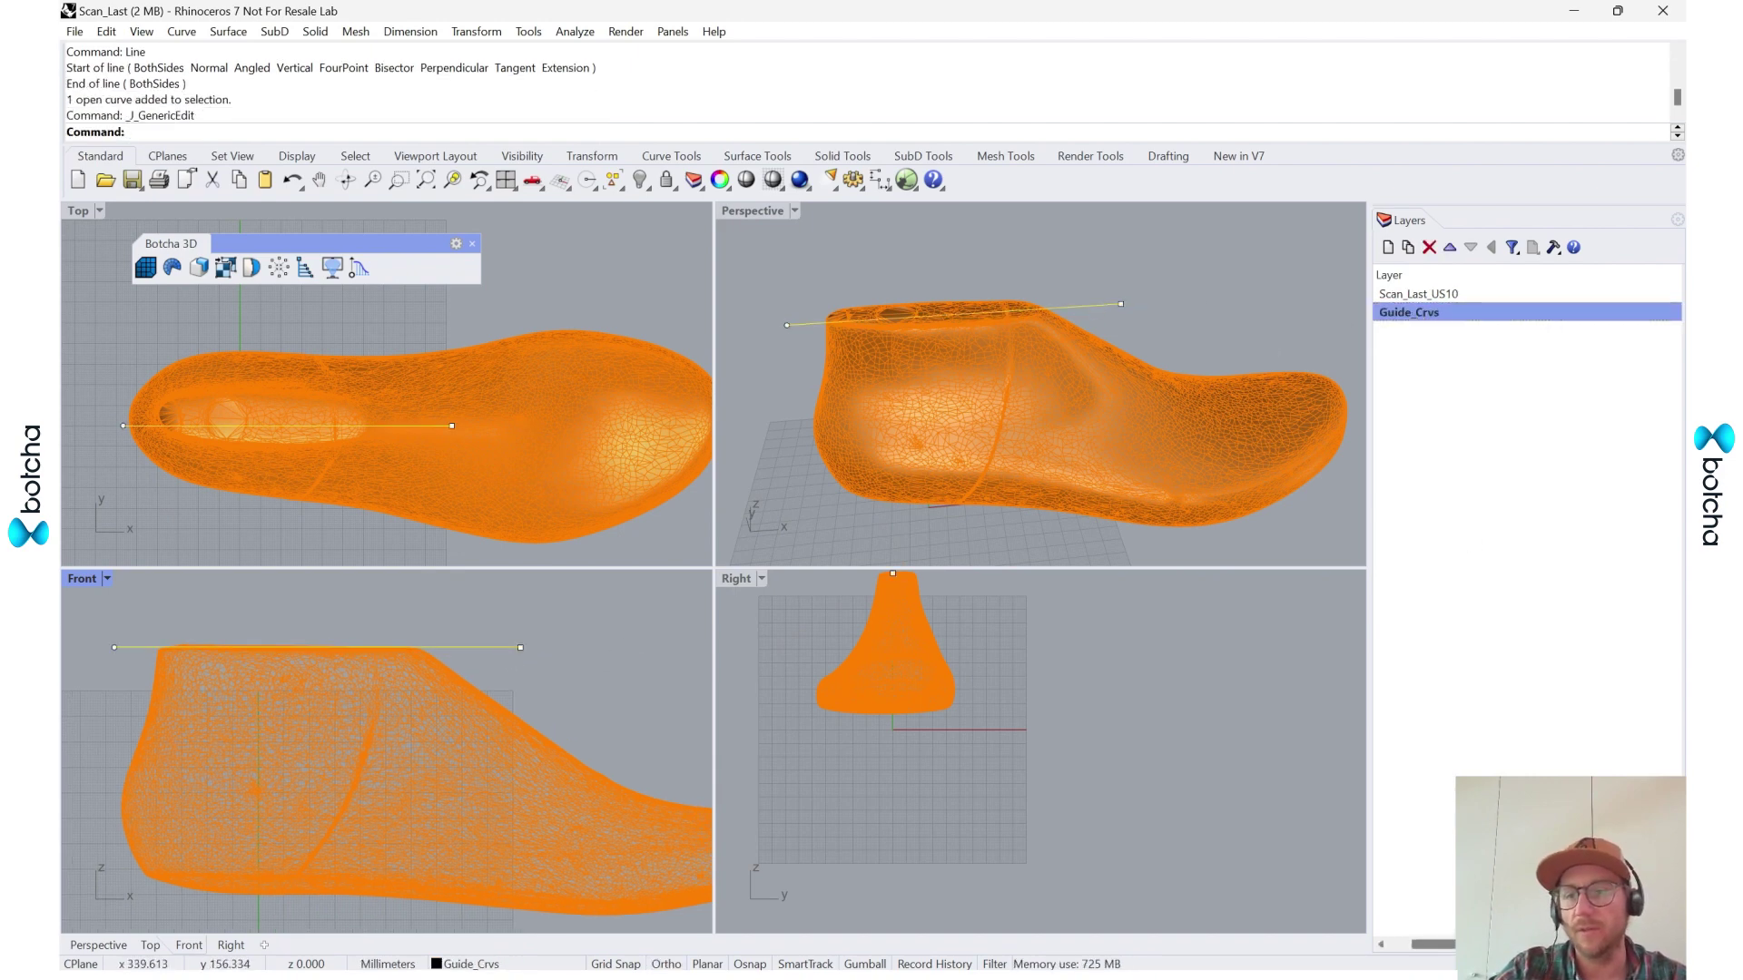
left_click(1095, 301)
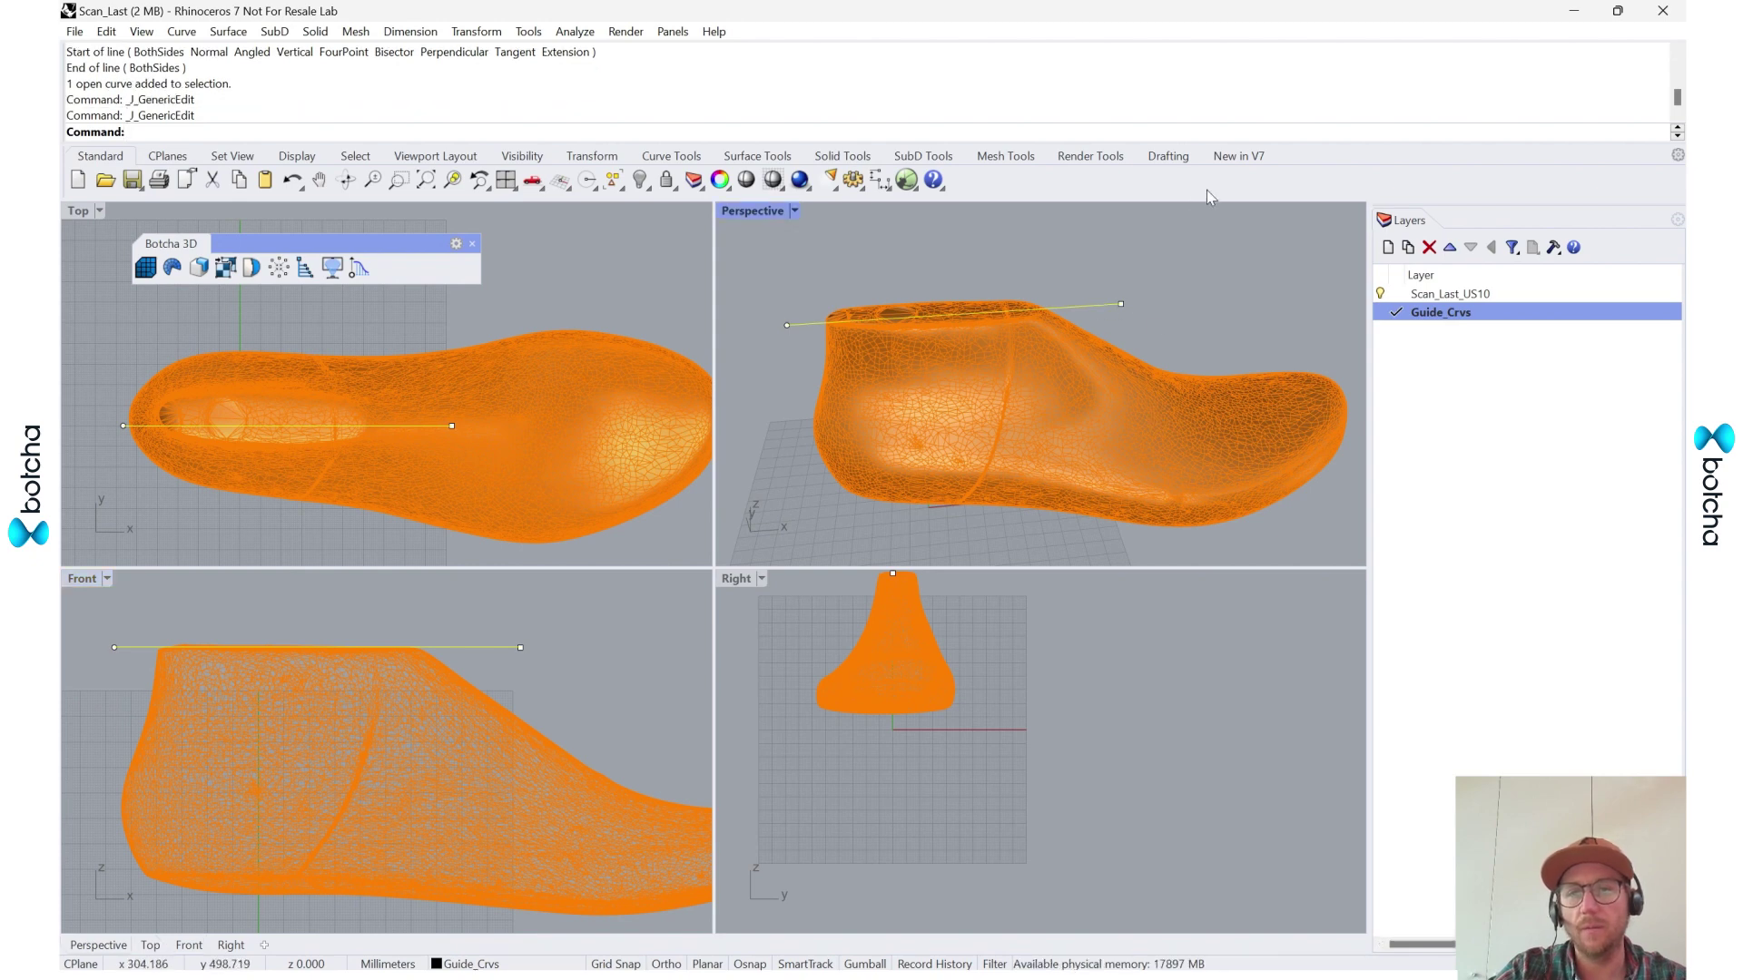
left_click(1061, 274)
left_click(1115, 305)
right_click(1452, 314)
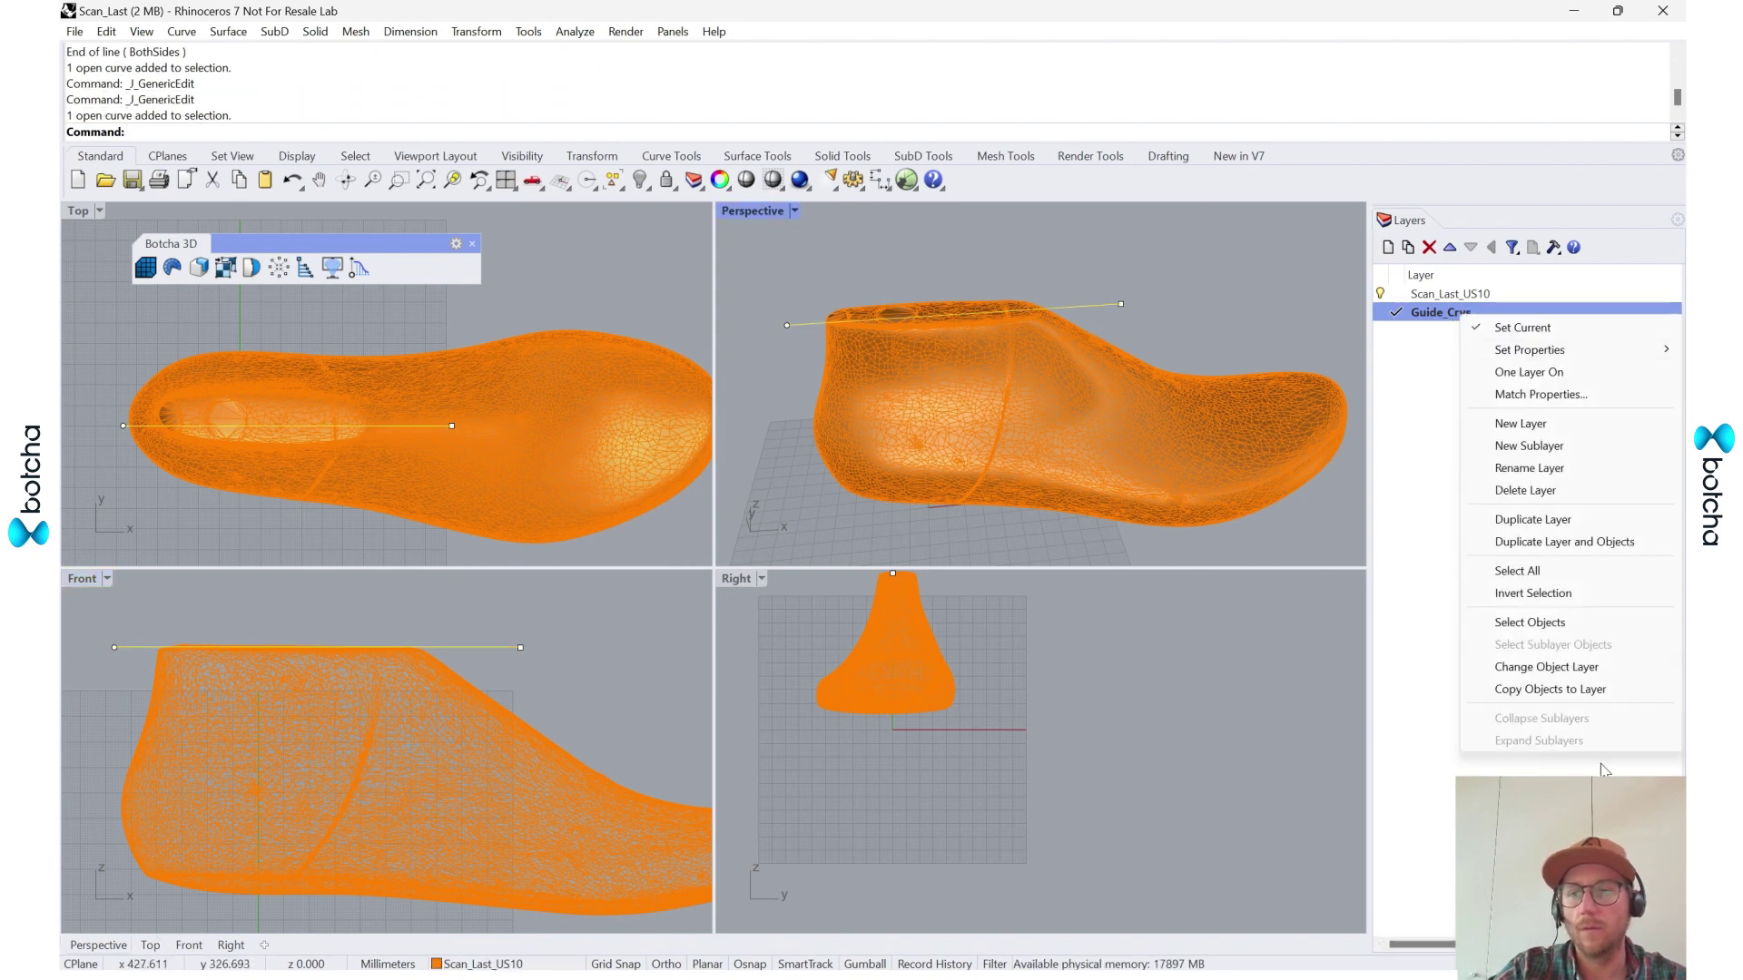
left_click(1546, 667)
scroll(522, 677, "down", 3)
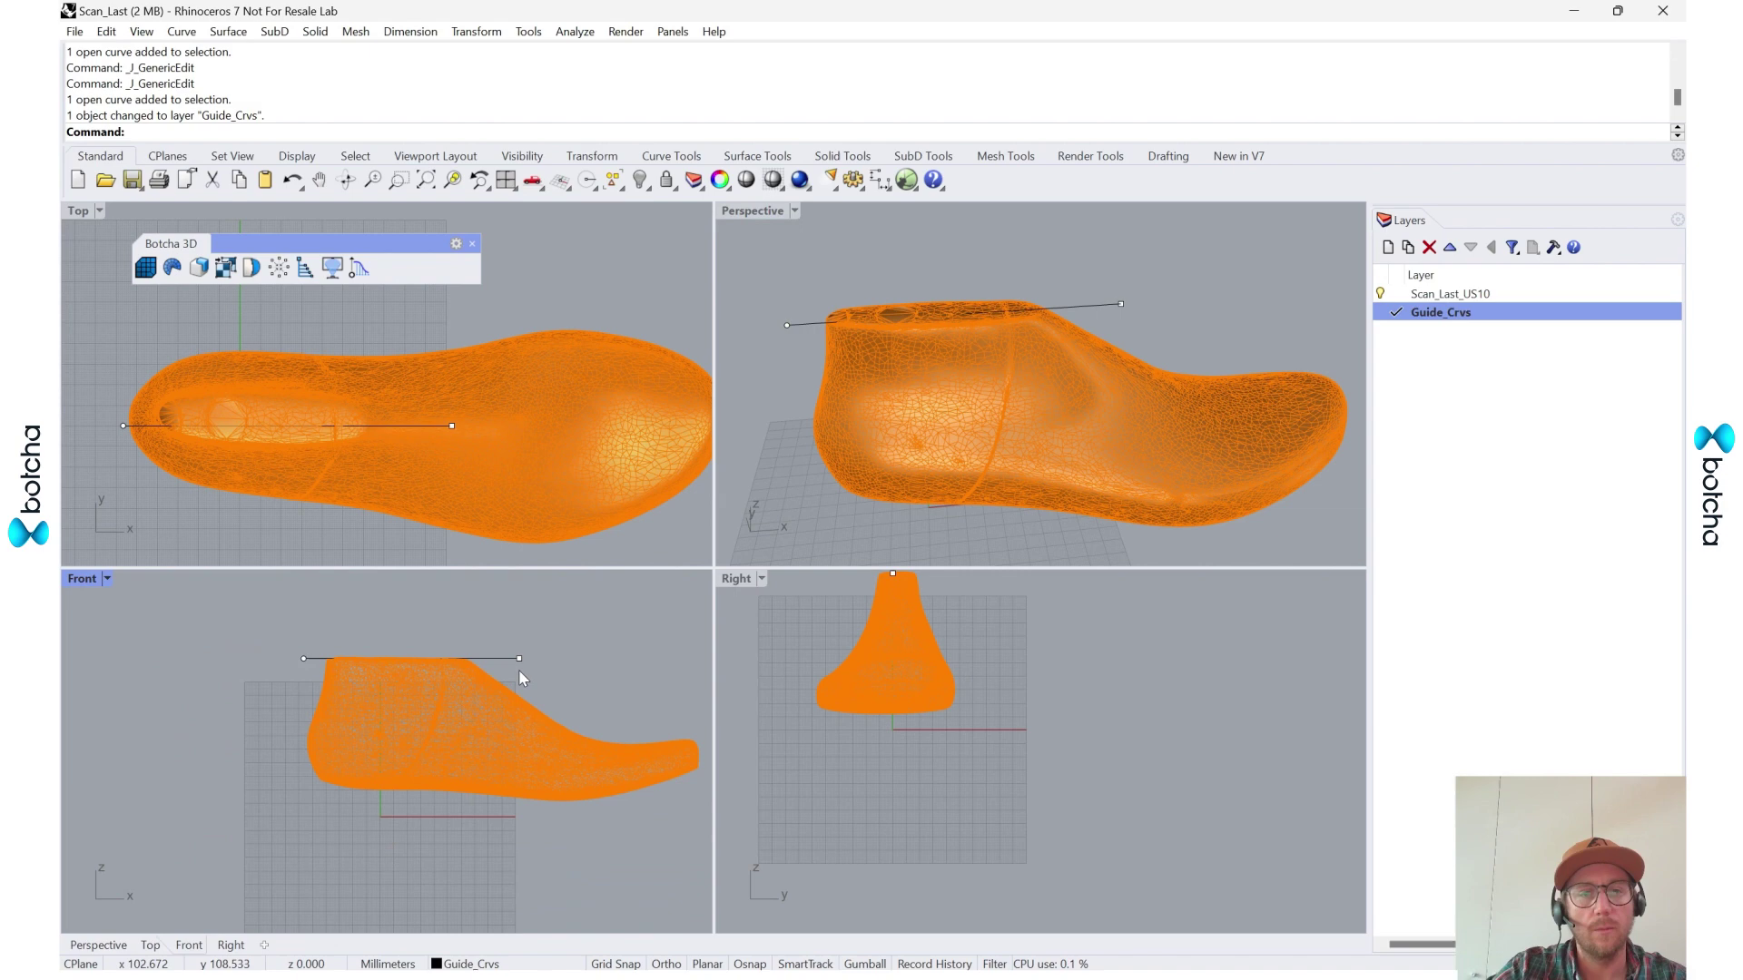
right_click_drag(597, 774, 542, 760)
scroll(241, 761, "up", 3)
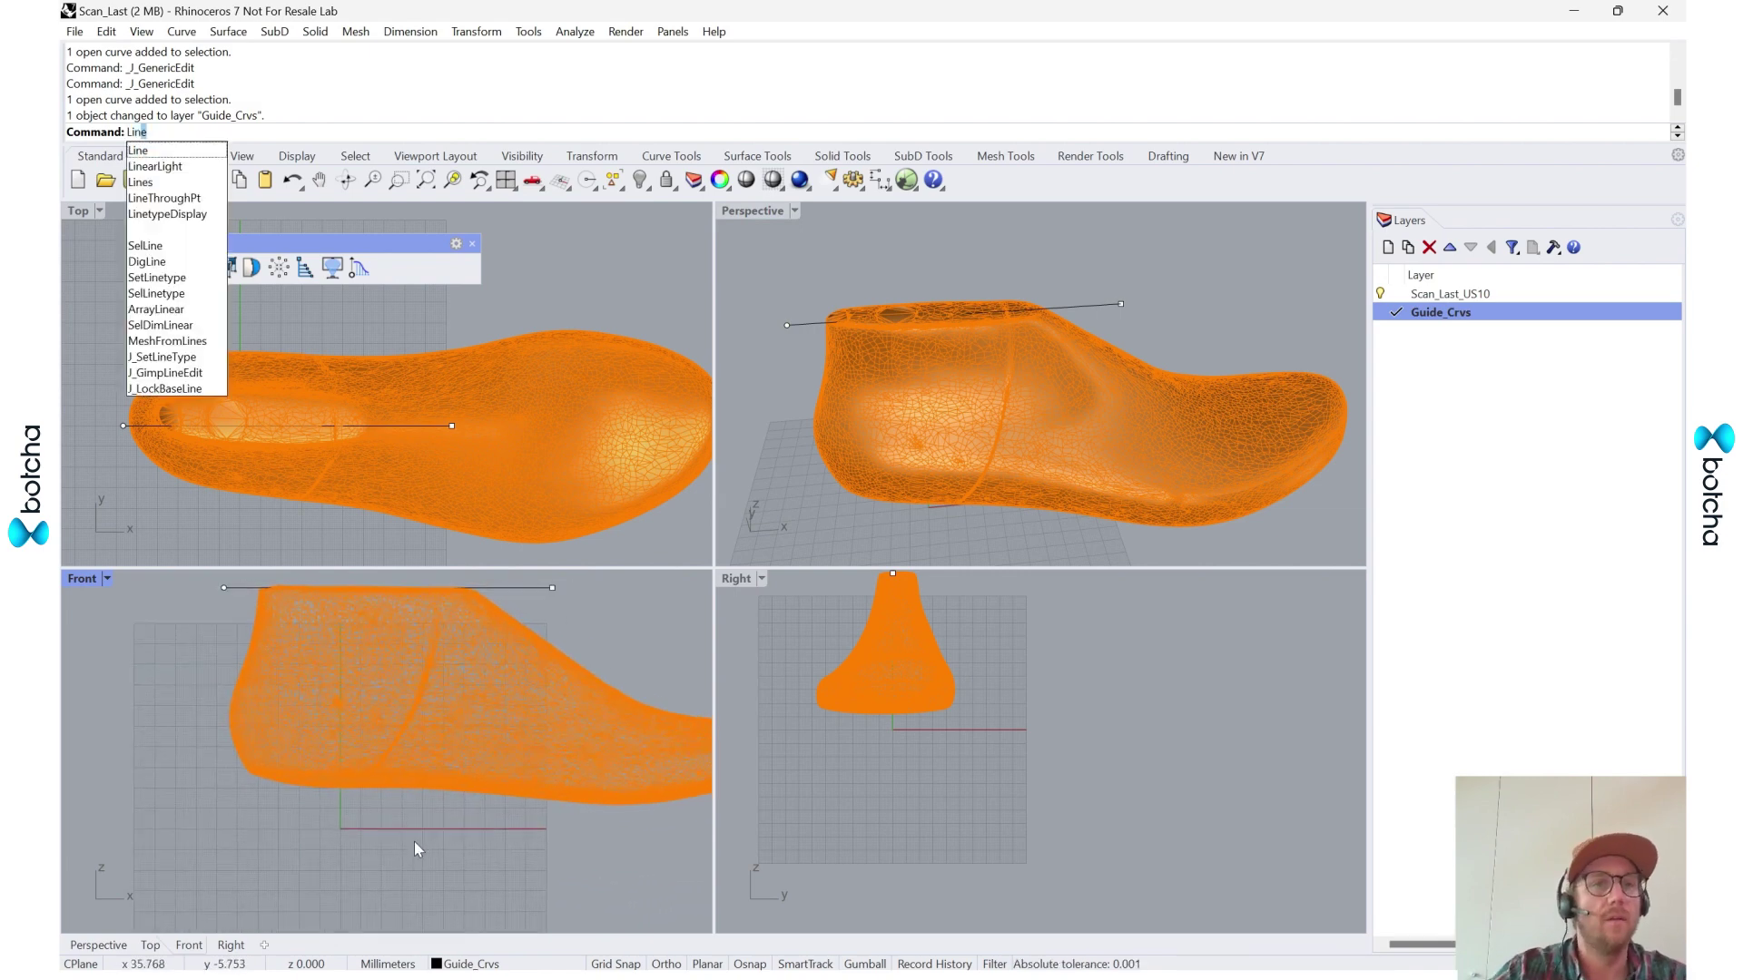
- Draw a second guide line lengthwise from behind the heel to beyond the toe
key("Return")
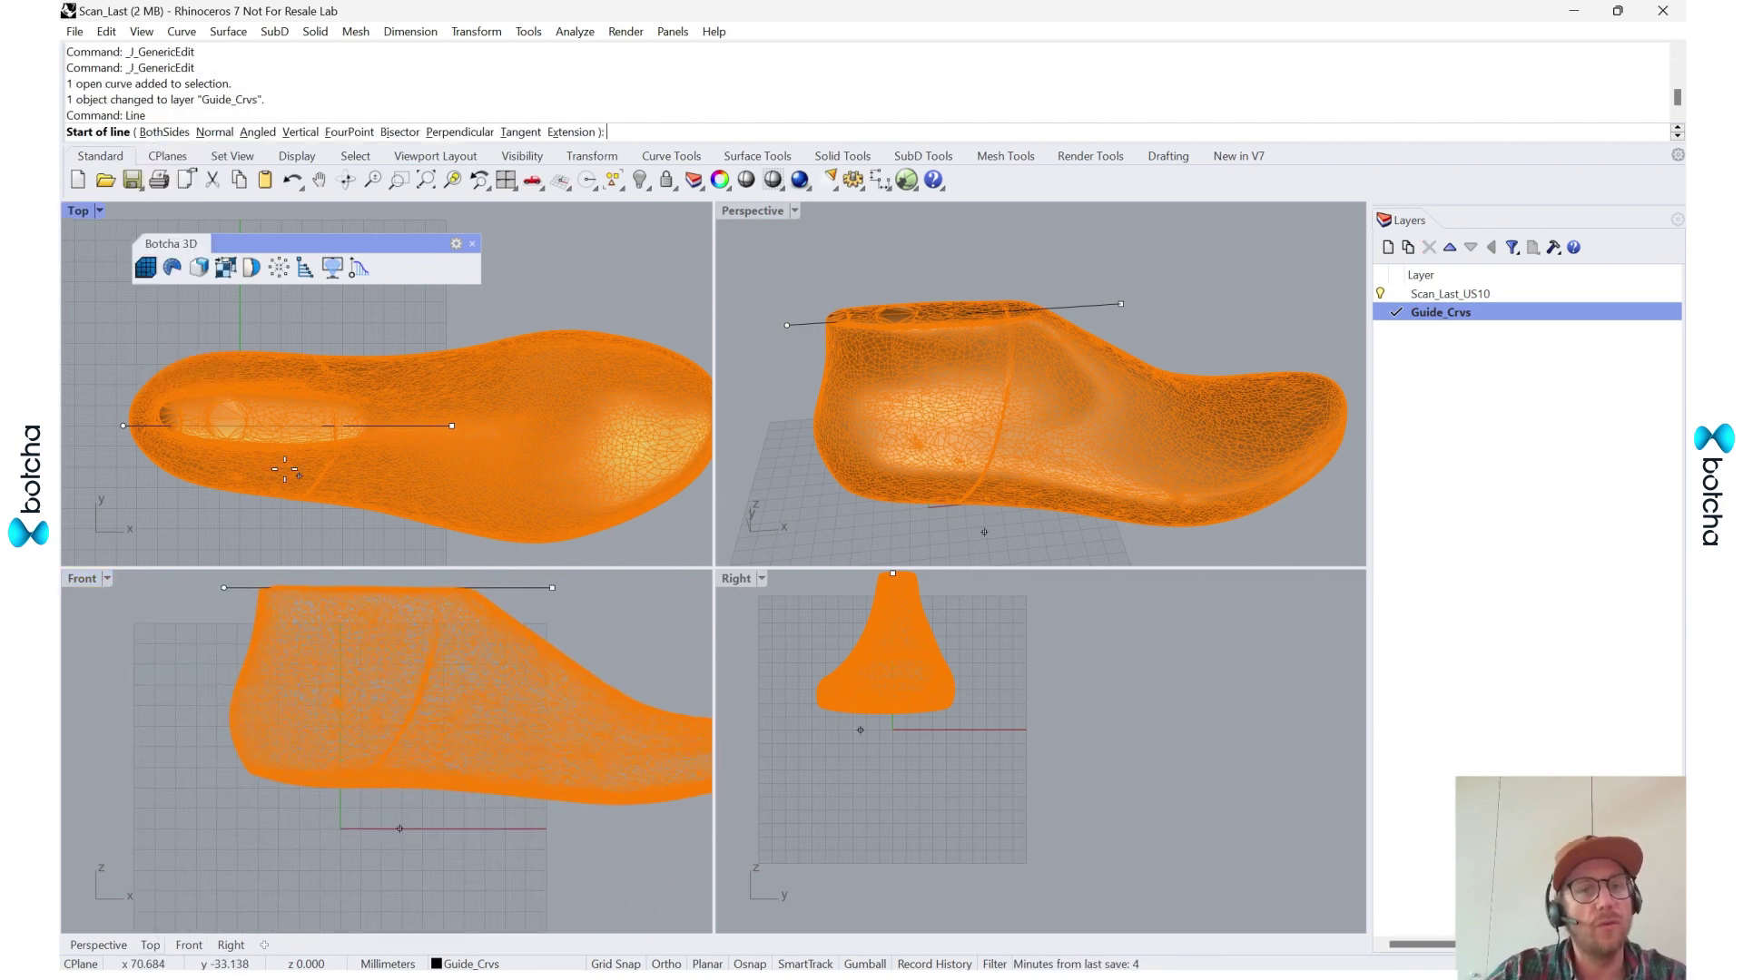
left_click(86, 422)
scroll(119, 410, "down", 4)
left_click(367, 416)
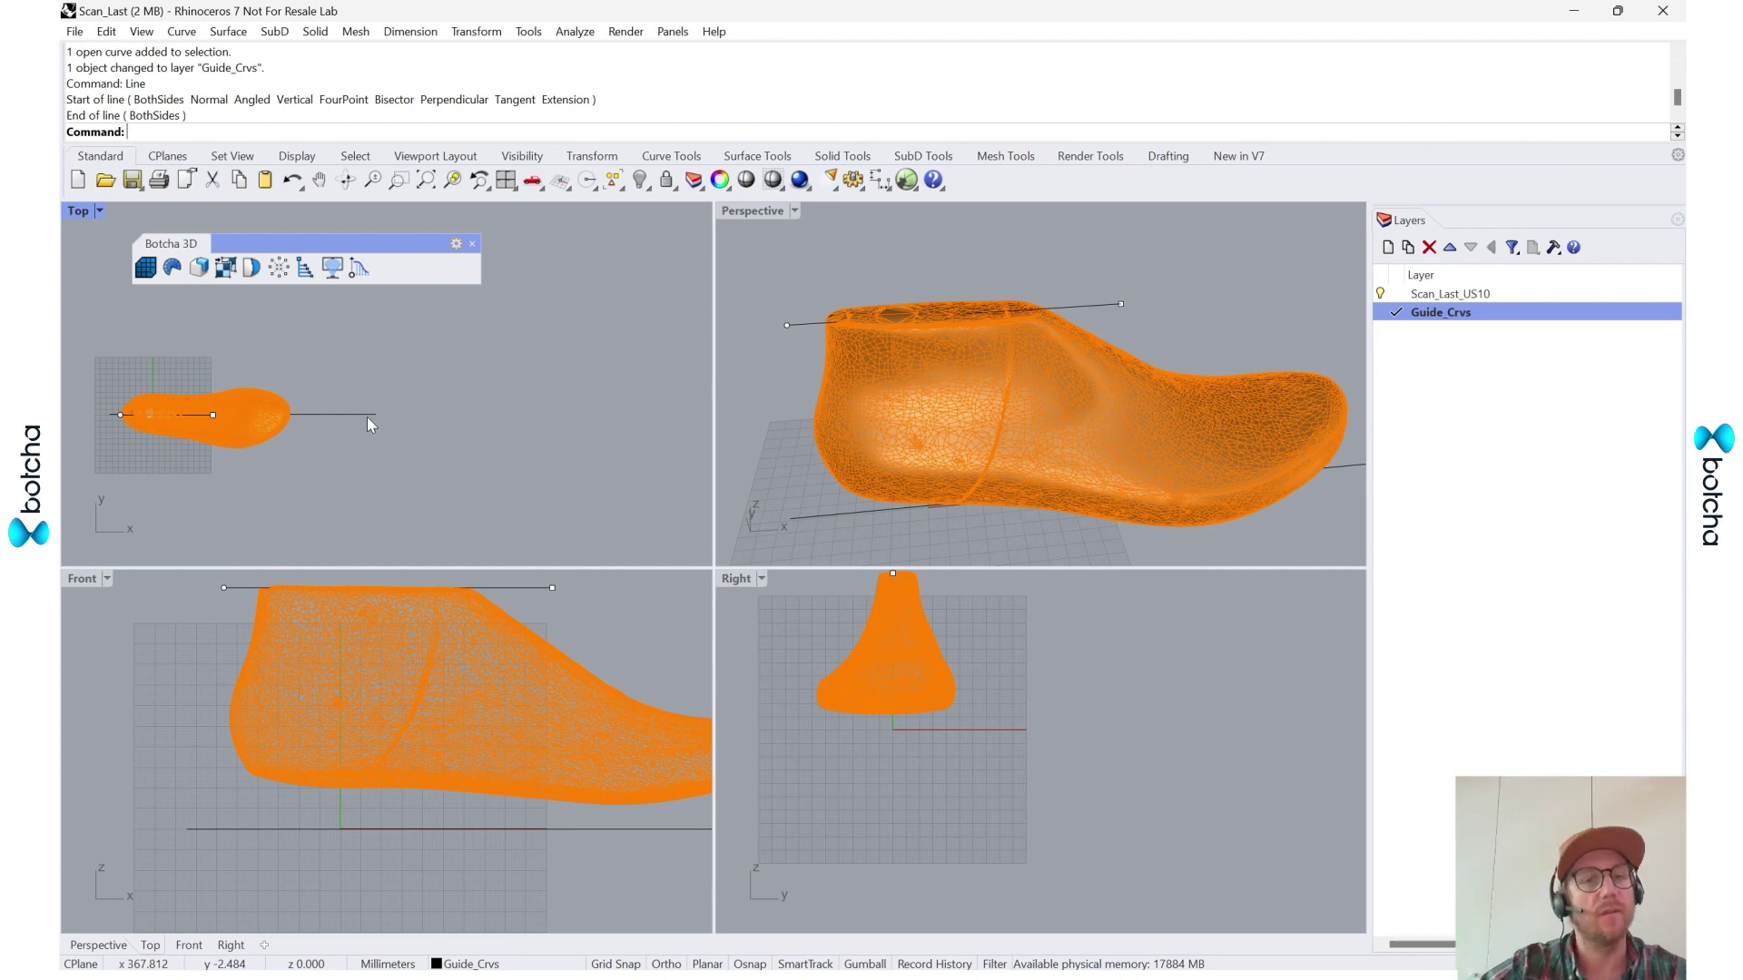
- Lower the top guide line slightly onto the last's top edge with the Gumball
scroll(296, 684, "down", 2)
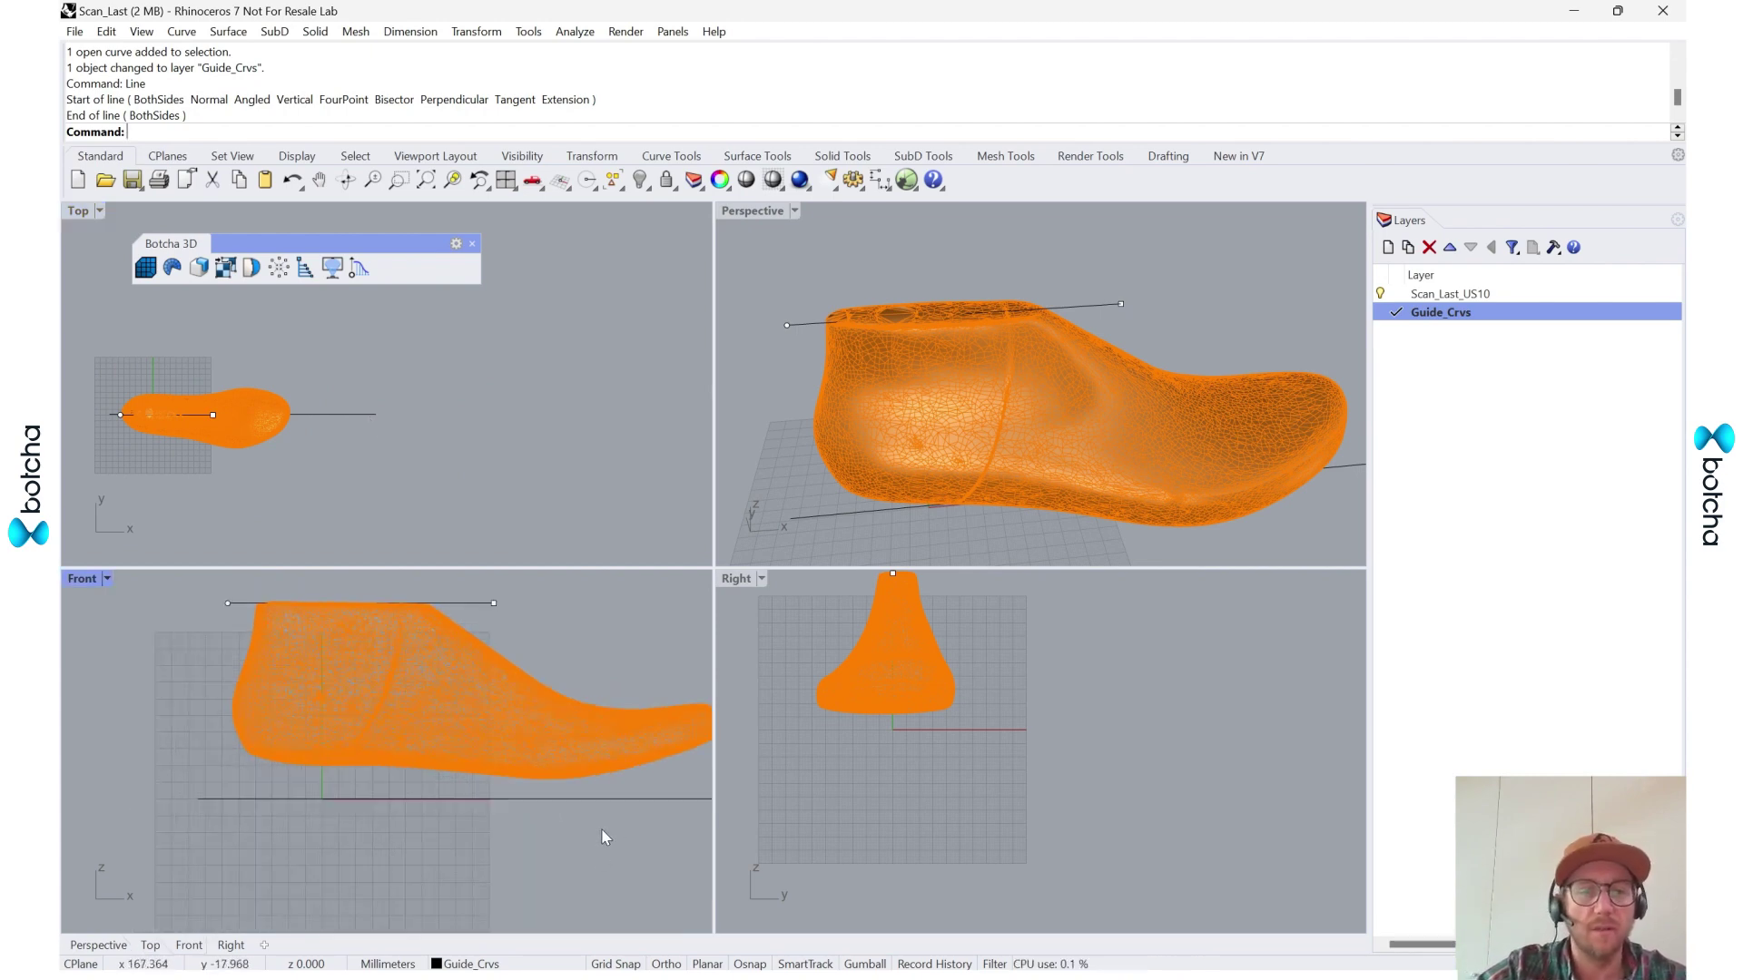
right_click_drag(476, 599, 532, 686)
scroll(522, 689, "up", 7)
scroll(581, 722, "down", 7)
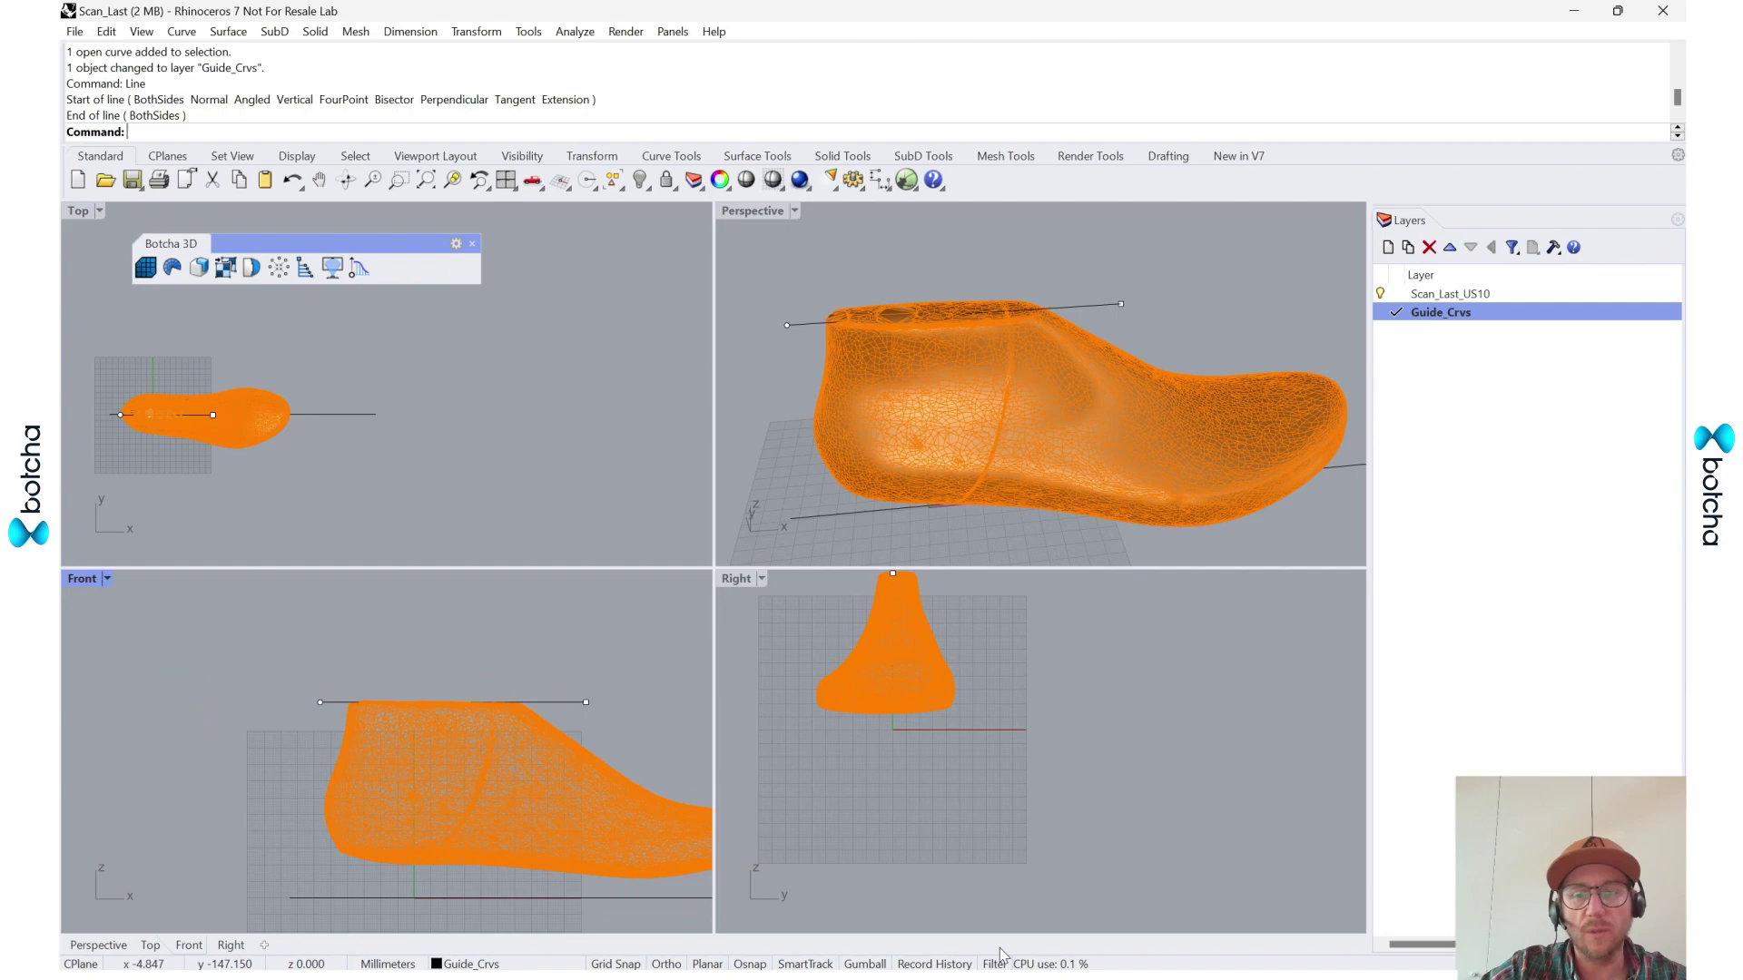
scroll(507, 730, "up", 8)
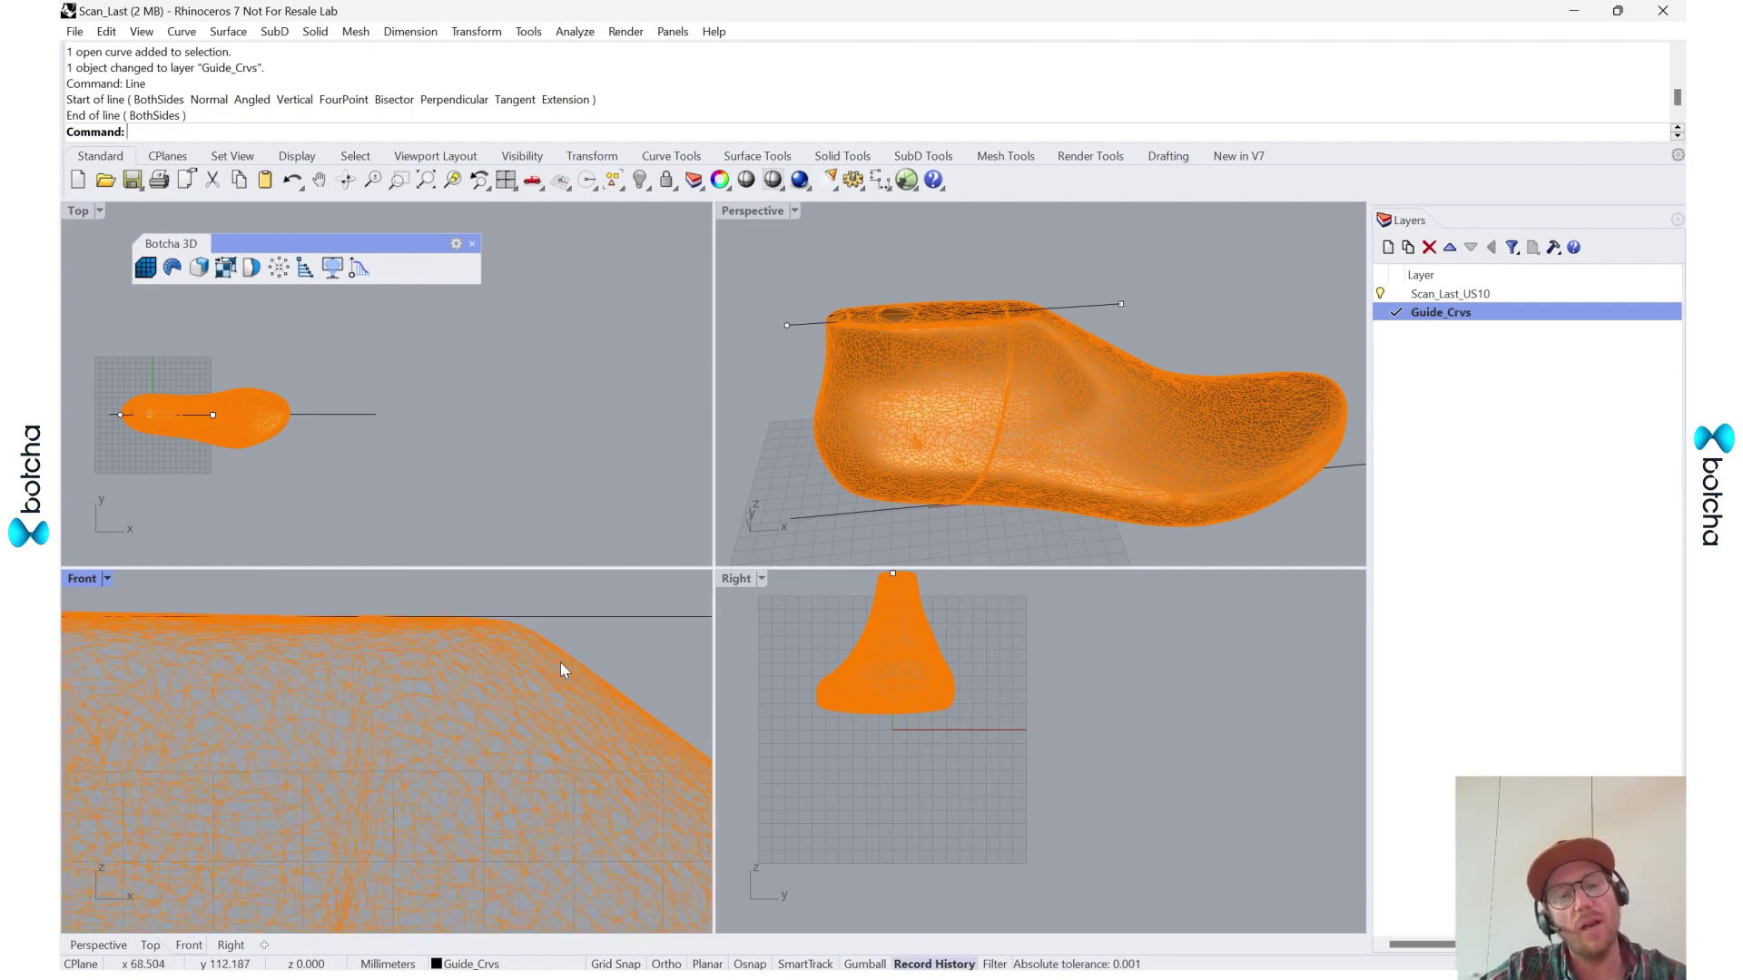
left_click(556, 591)
scroll(531, 645, "down", 3)
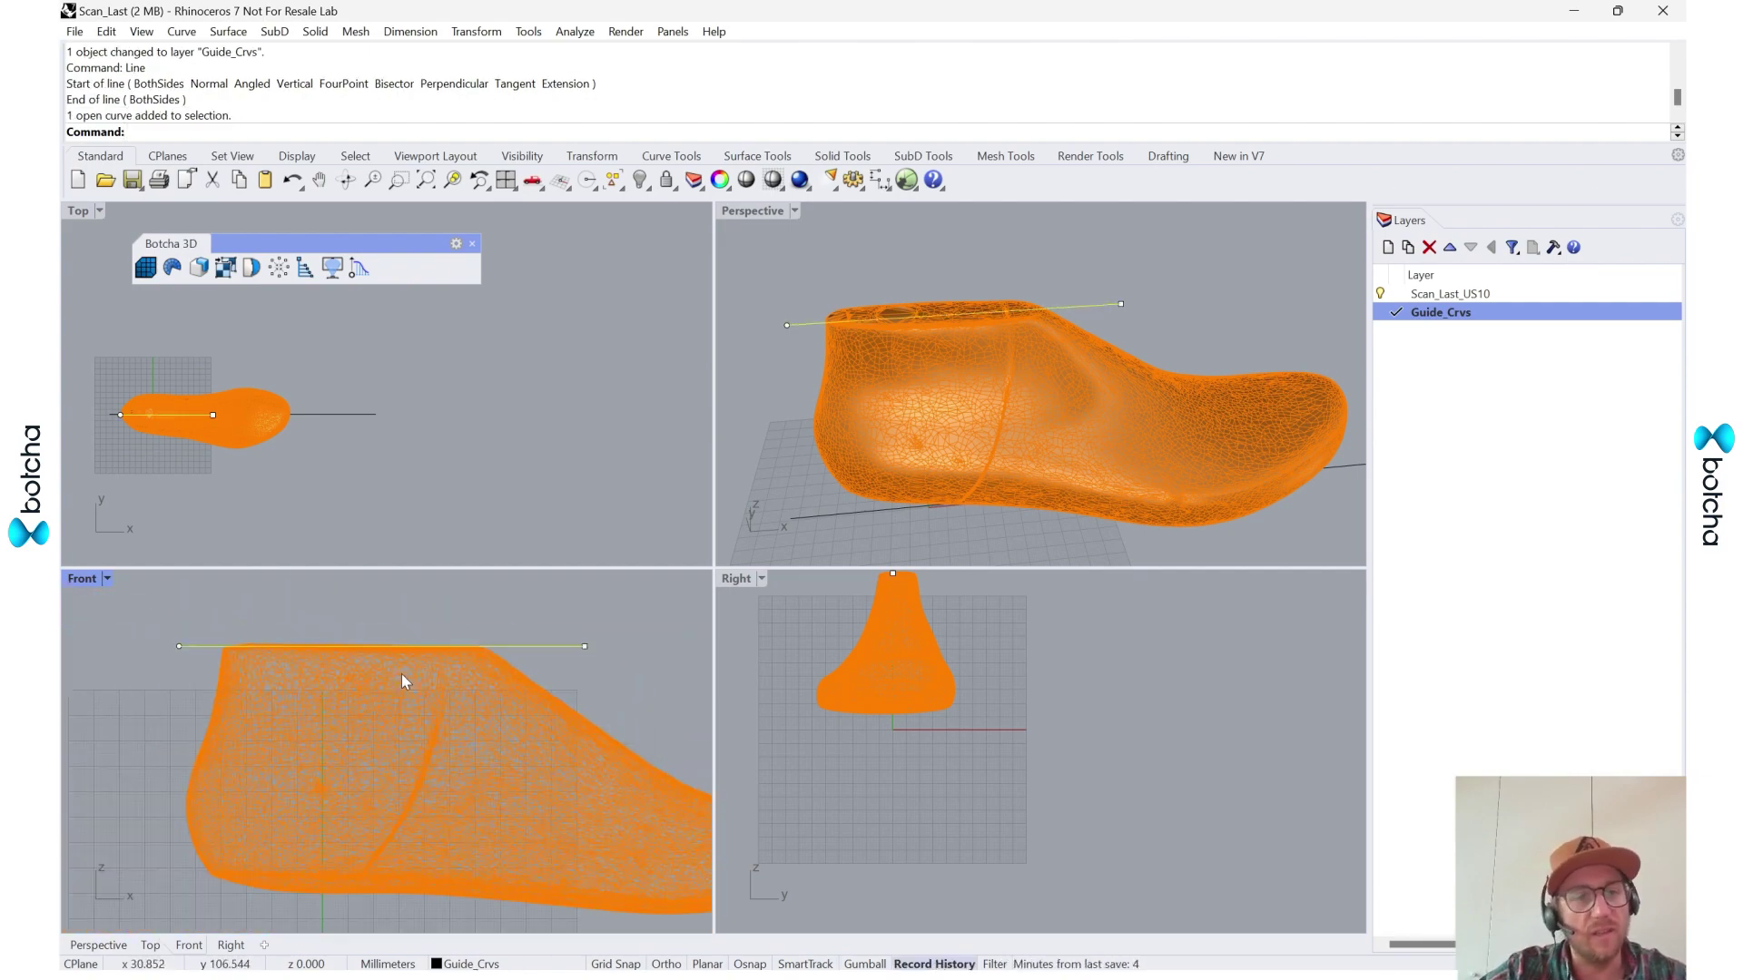
scroll(401, 674, "up", 3)
scroll(597, 799, "down", 4)
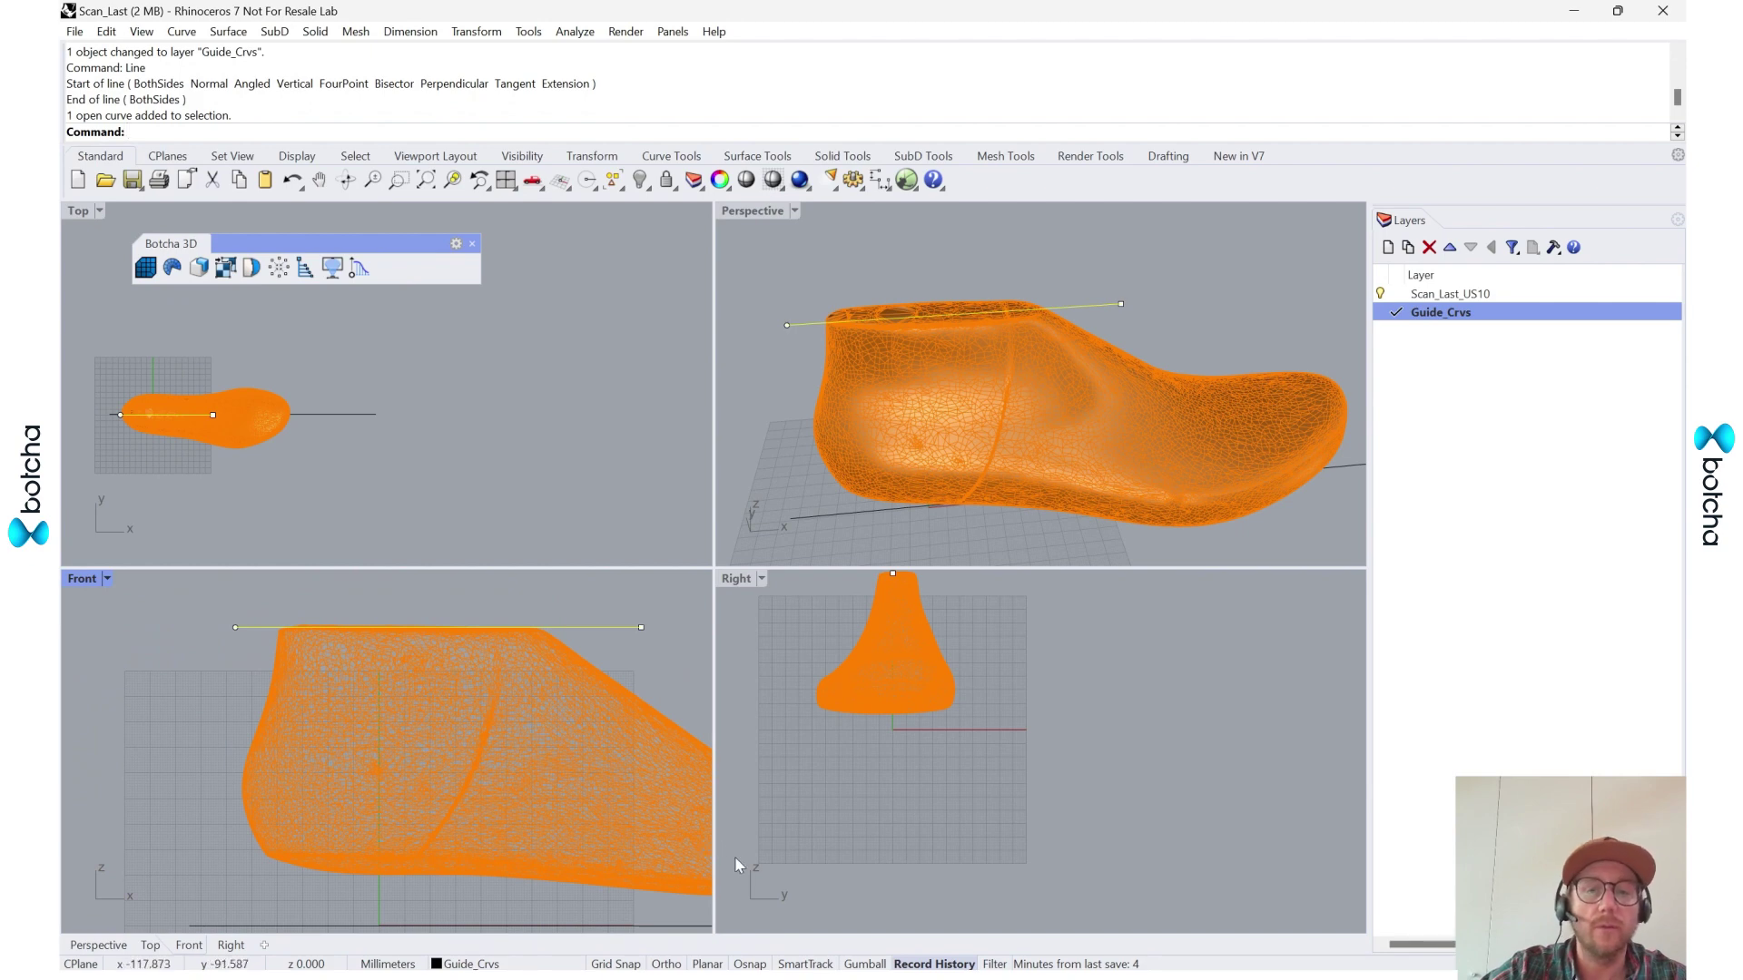
left_click(868, 964)
scroll(443, 576, "up", 6)
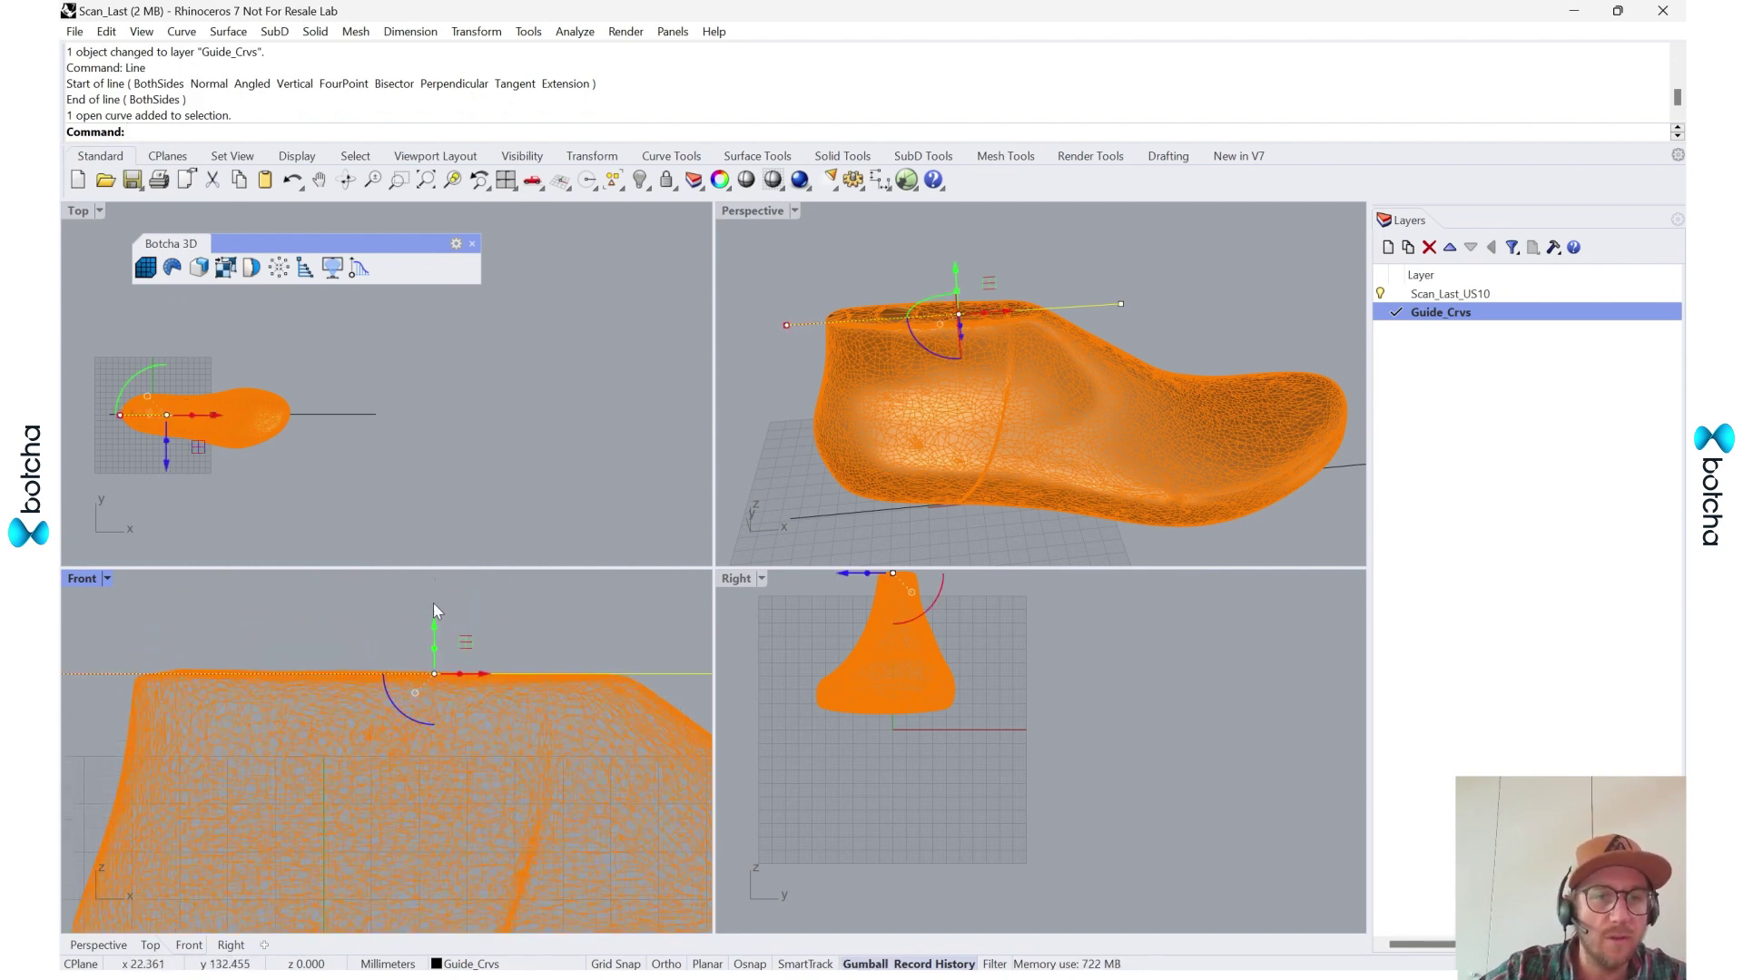
left_click_drag(432, 622, 434, 630)
left_click(373, 619)
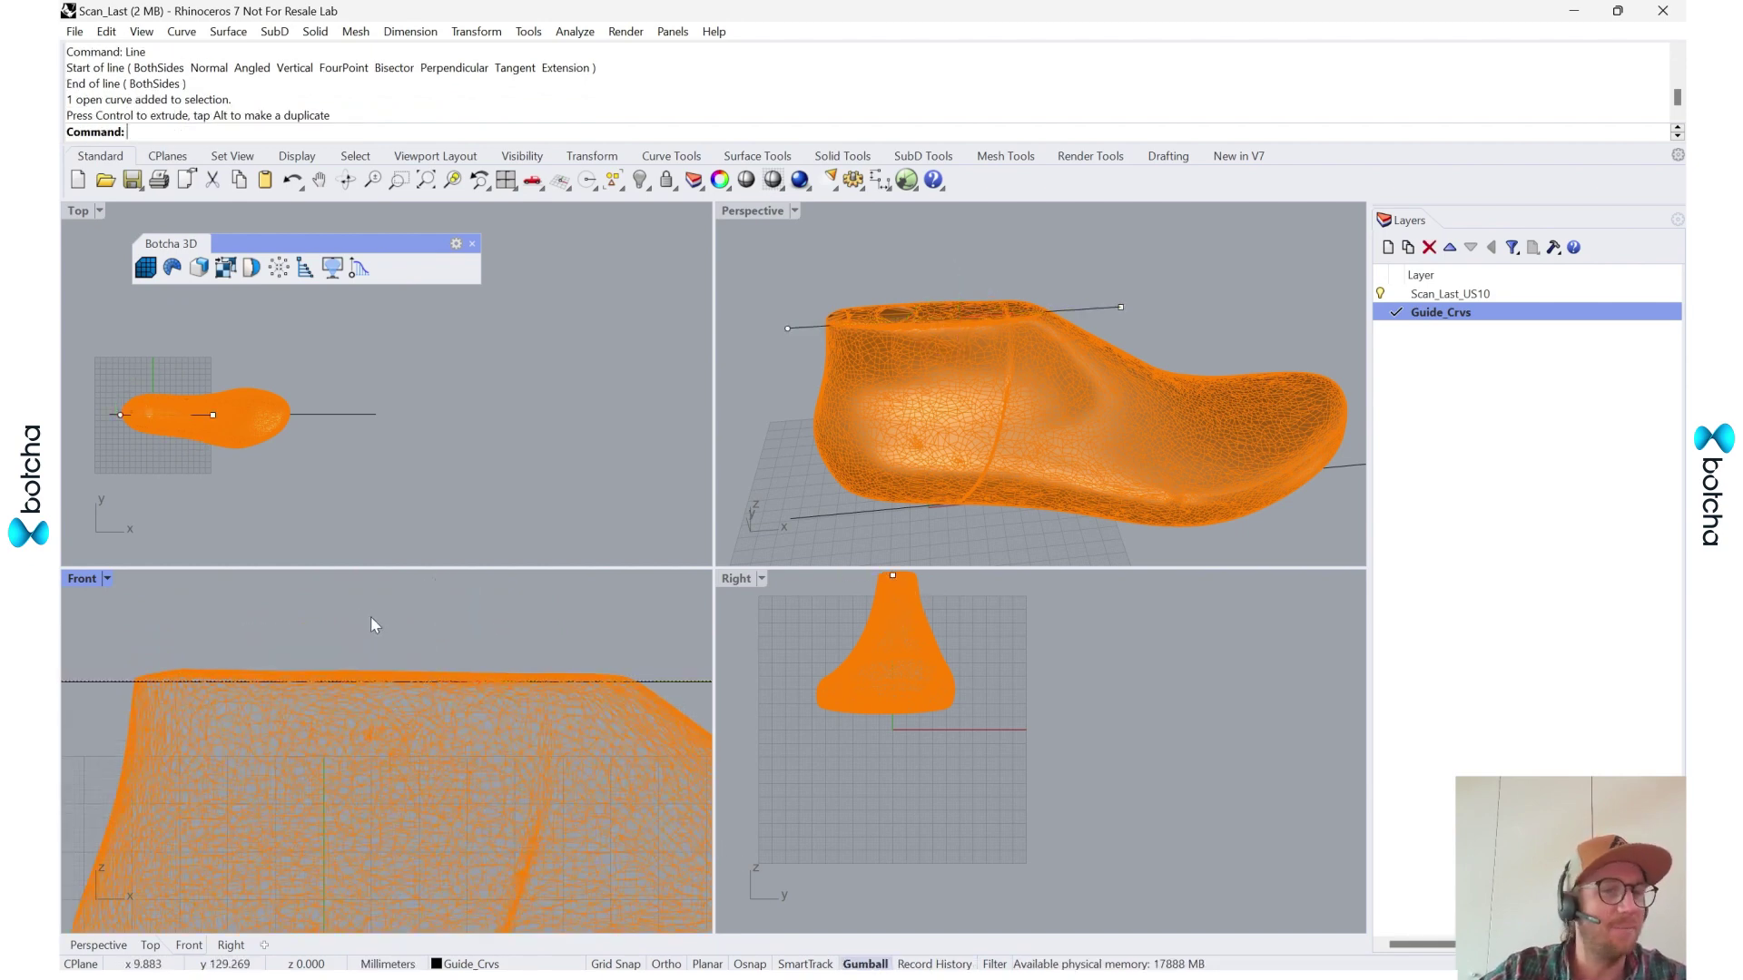
scroll(379, 624, "down", 7)
- Project the top guide line onto the shoe last mesh to trace a curve around its top
type("Project")
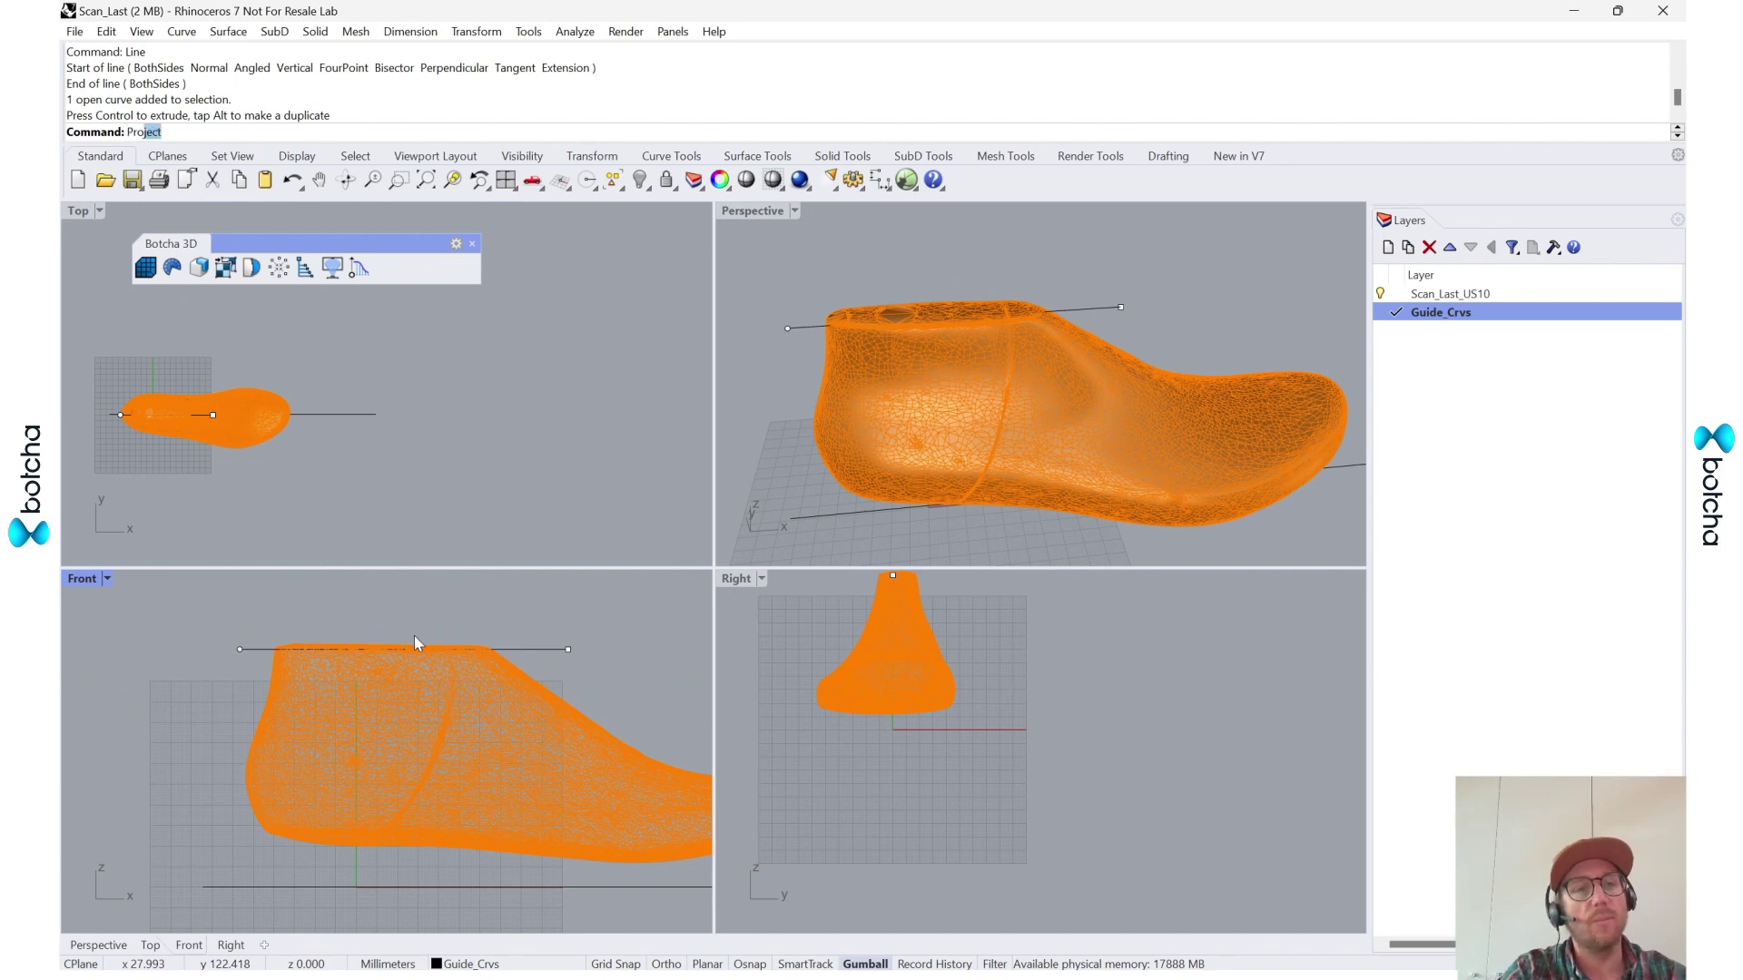
key("Return")
left_click(414, 646)
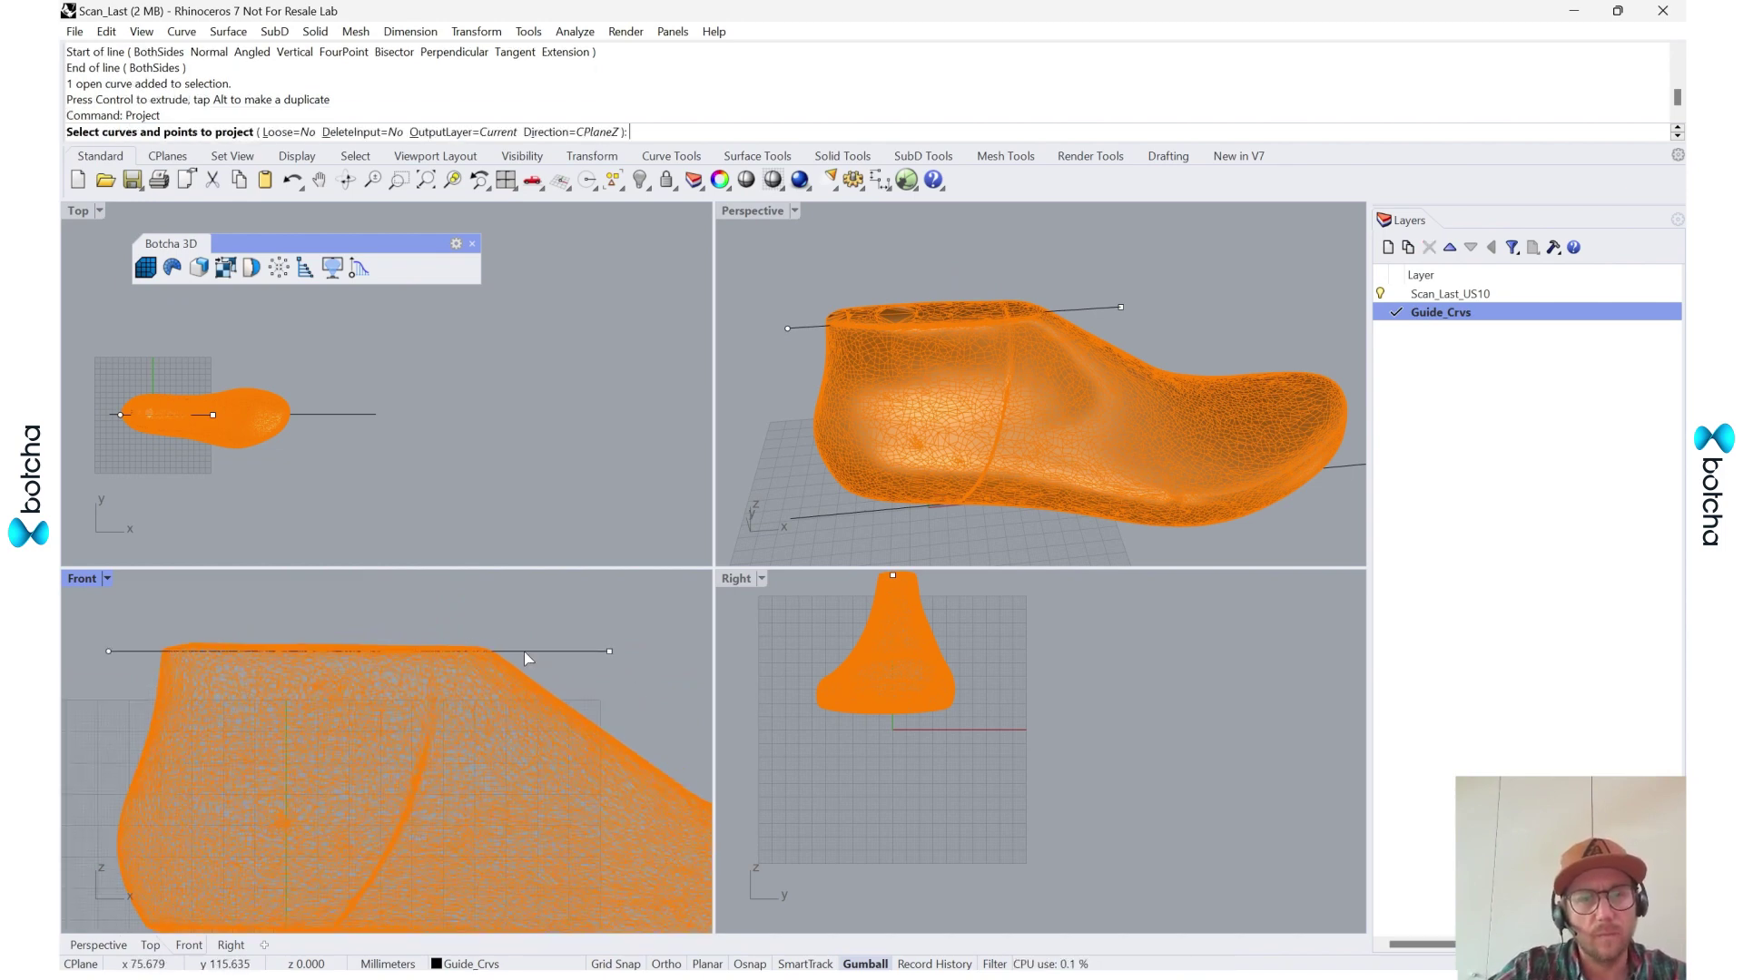
scroll(524, 651, "up", 2)
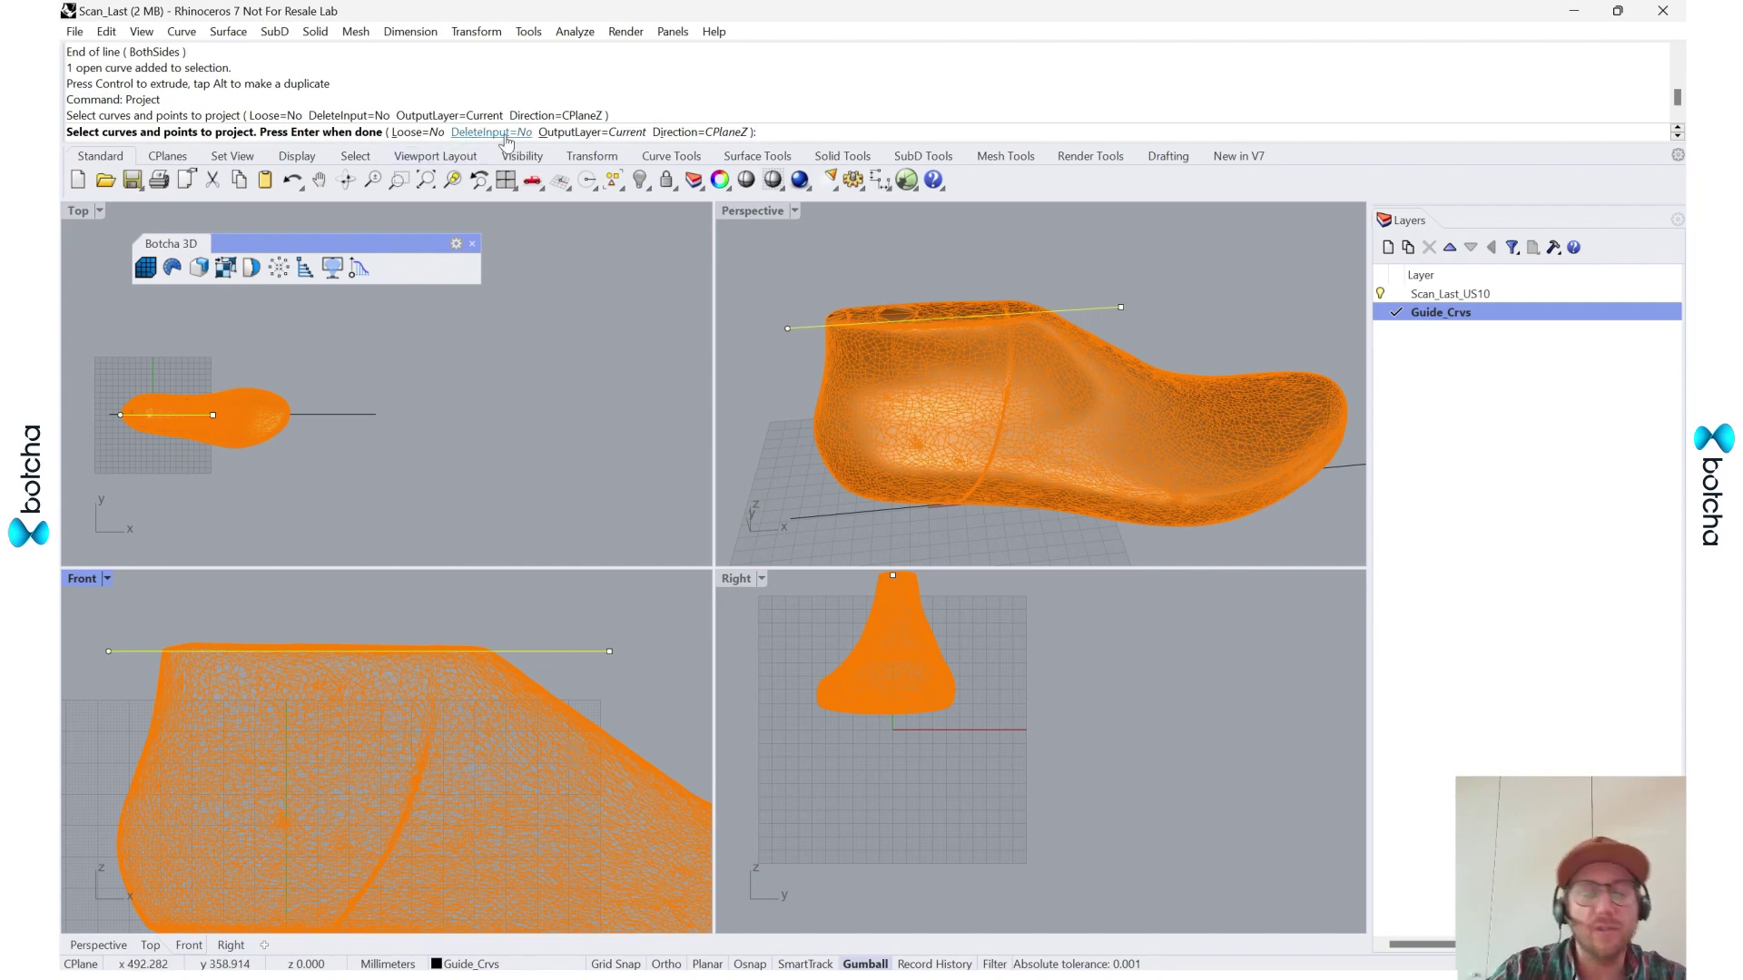
key("Return")
left_click(458, 722)
key("Return")
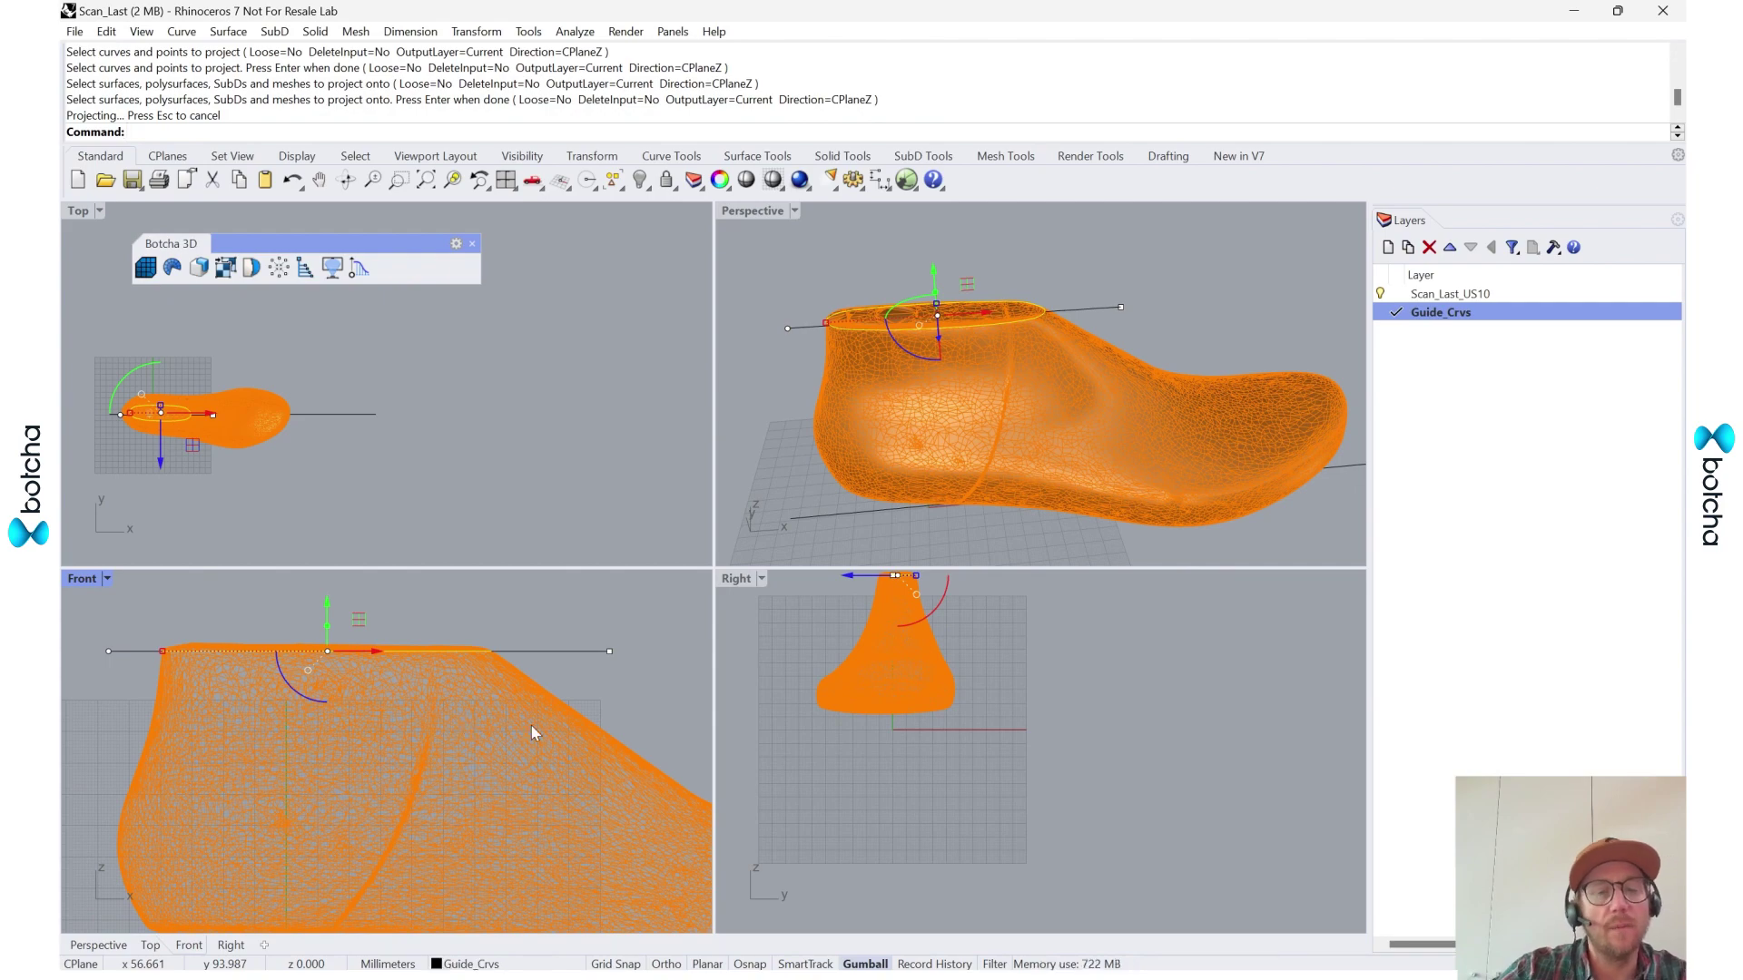
scroll(1119, 292, "up", 6)
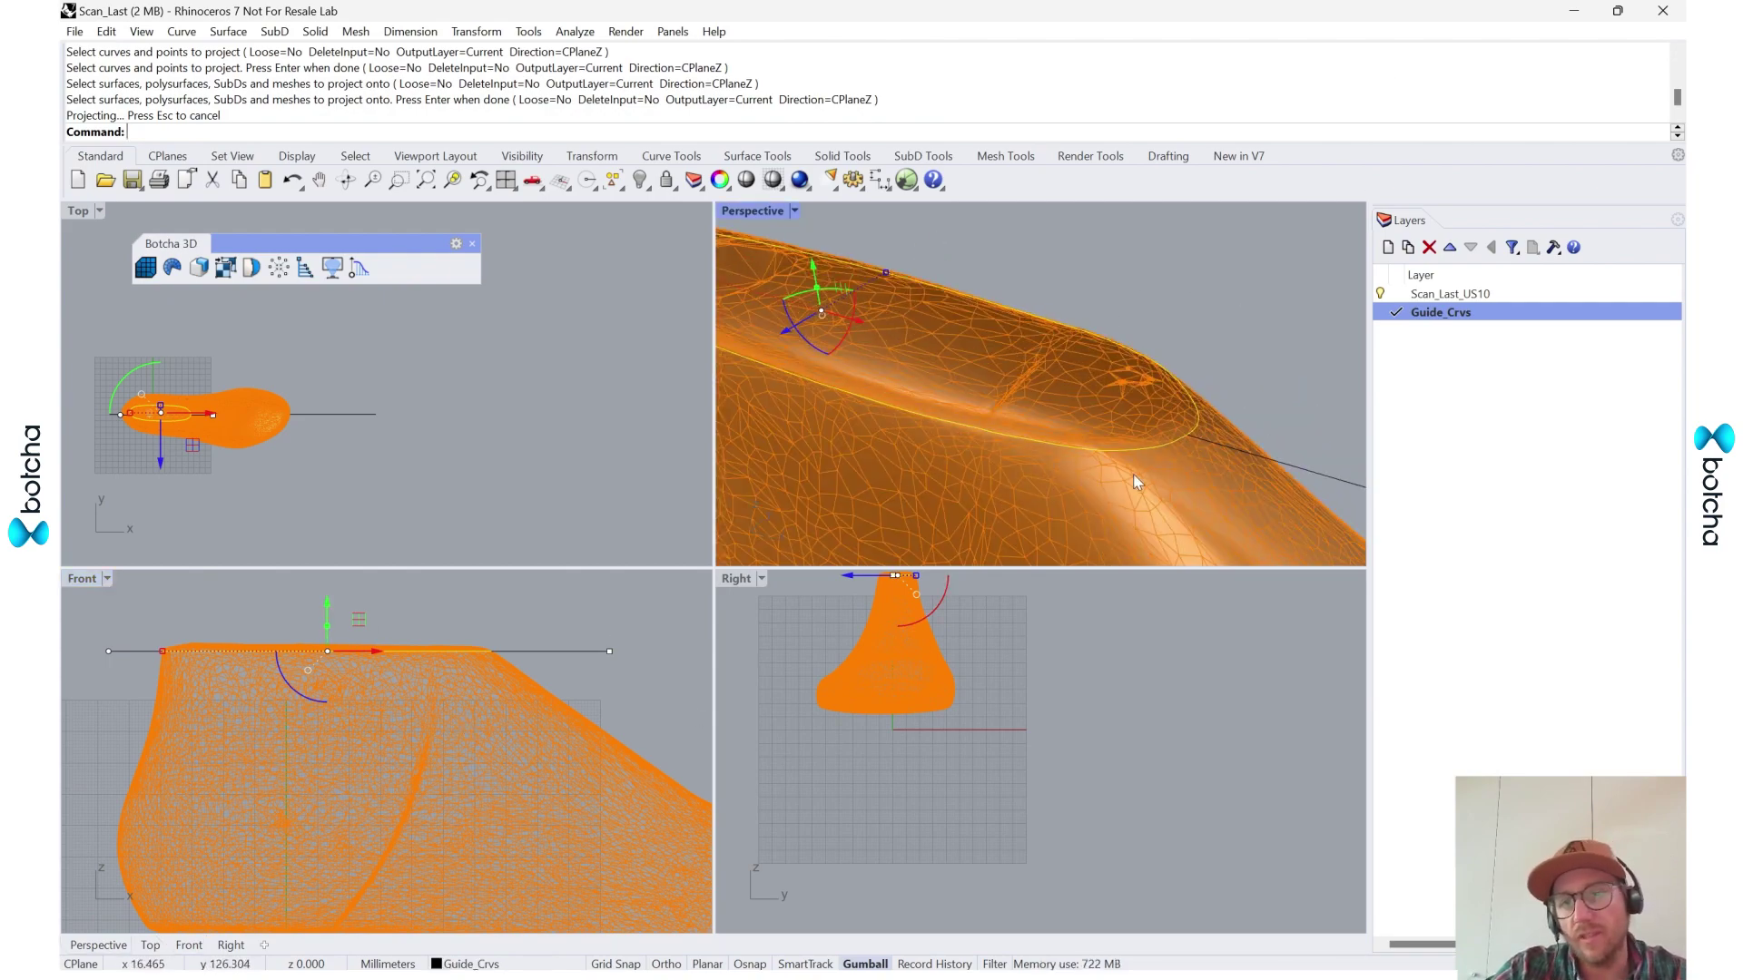
scroll(1218, 432, "down", 9)
right_click_drag(968, 396, 1180, 381)
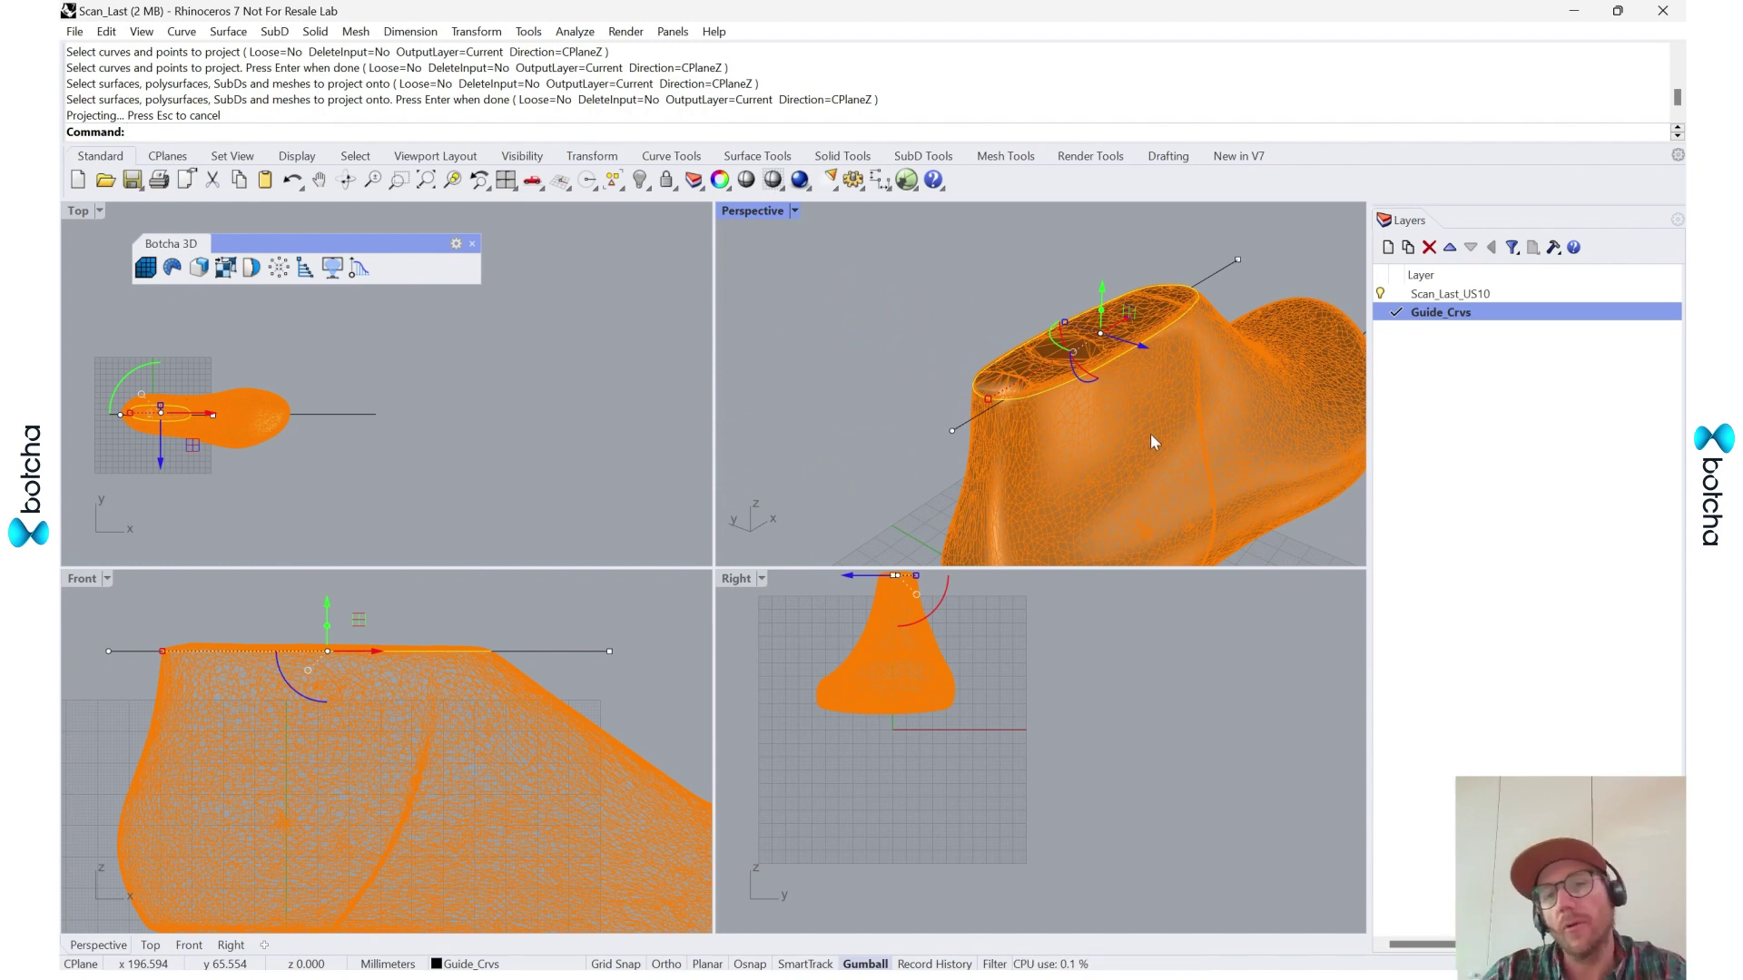
- Try lowering the straight guide line with the gumball, then undo the move
key("Escape")
scroll(973, 417, "up", 6)
left_click(964, 418)
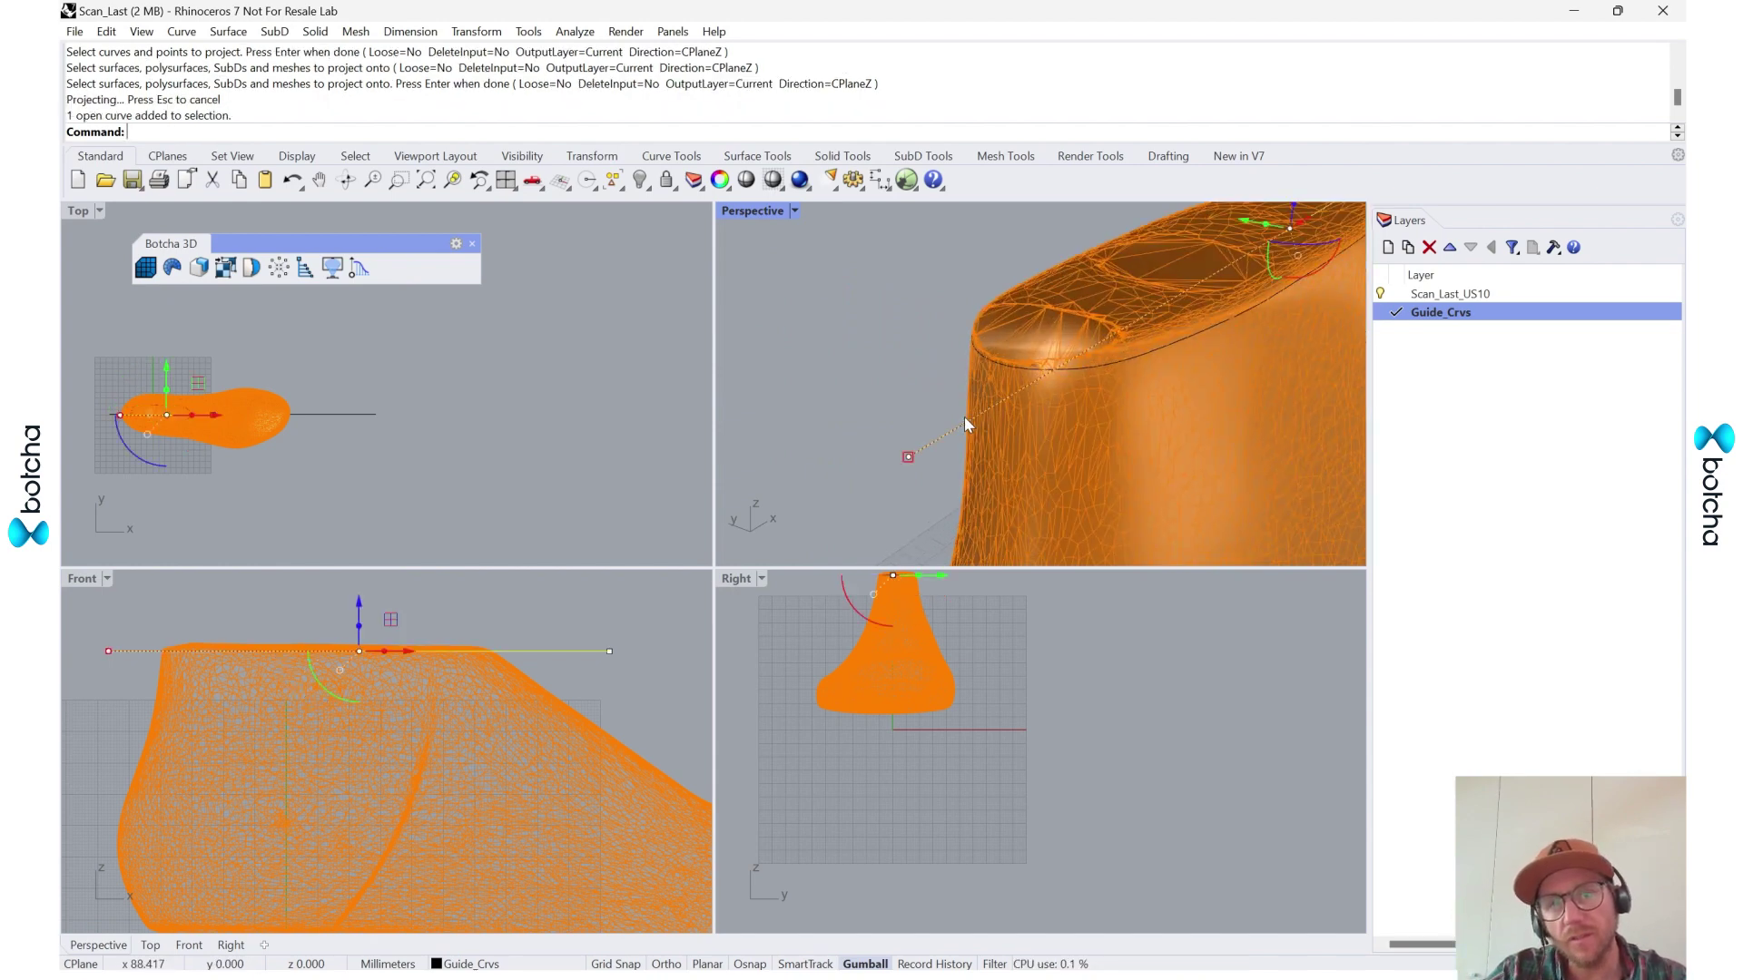
right_click_drag(1053, 454, 944, 499, "shift")
left_click_drag(1177, 222, 1177, 227)
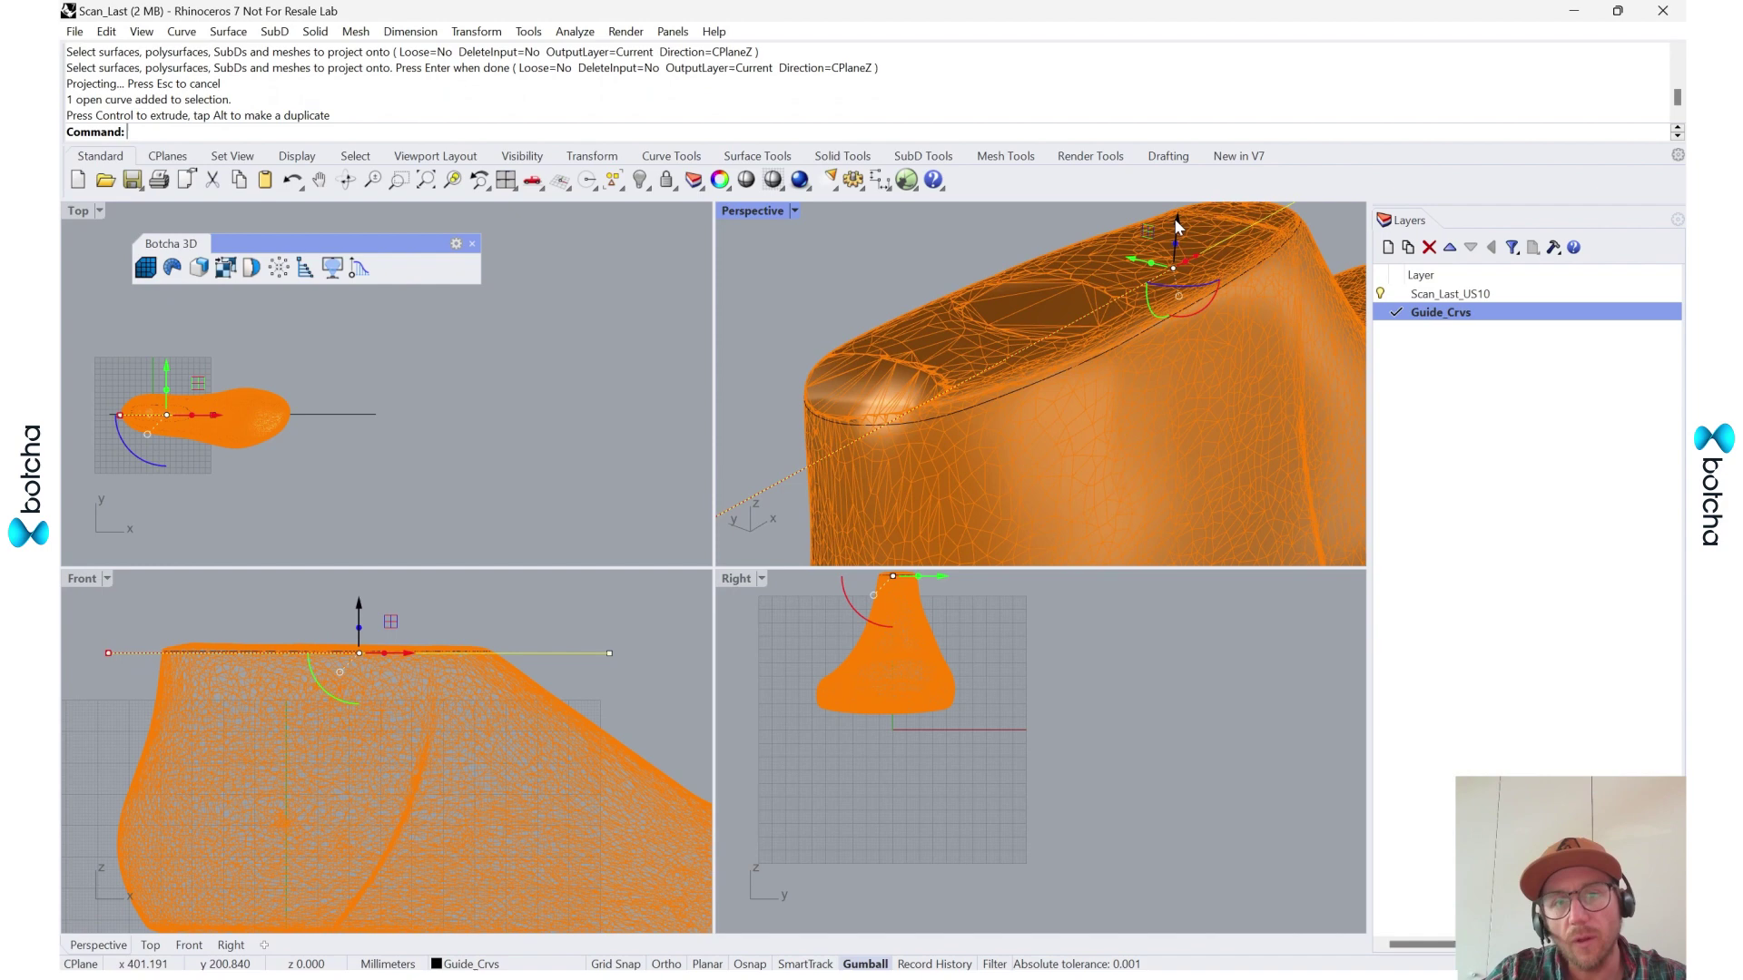
key("ctrl+z")
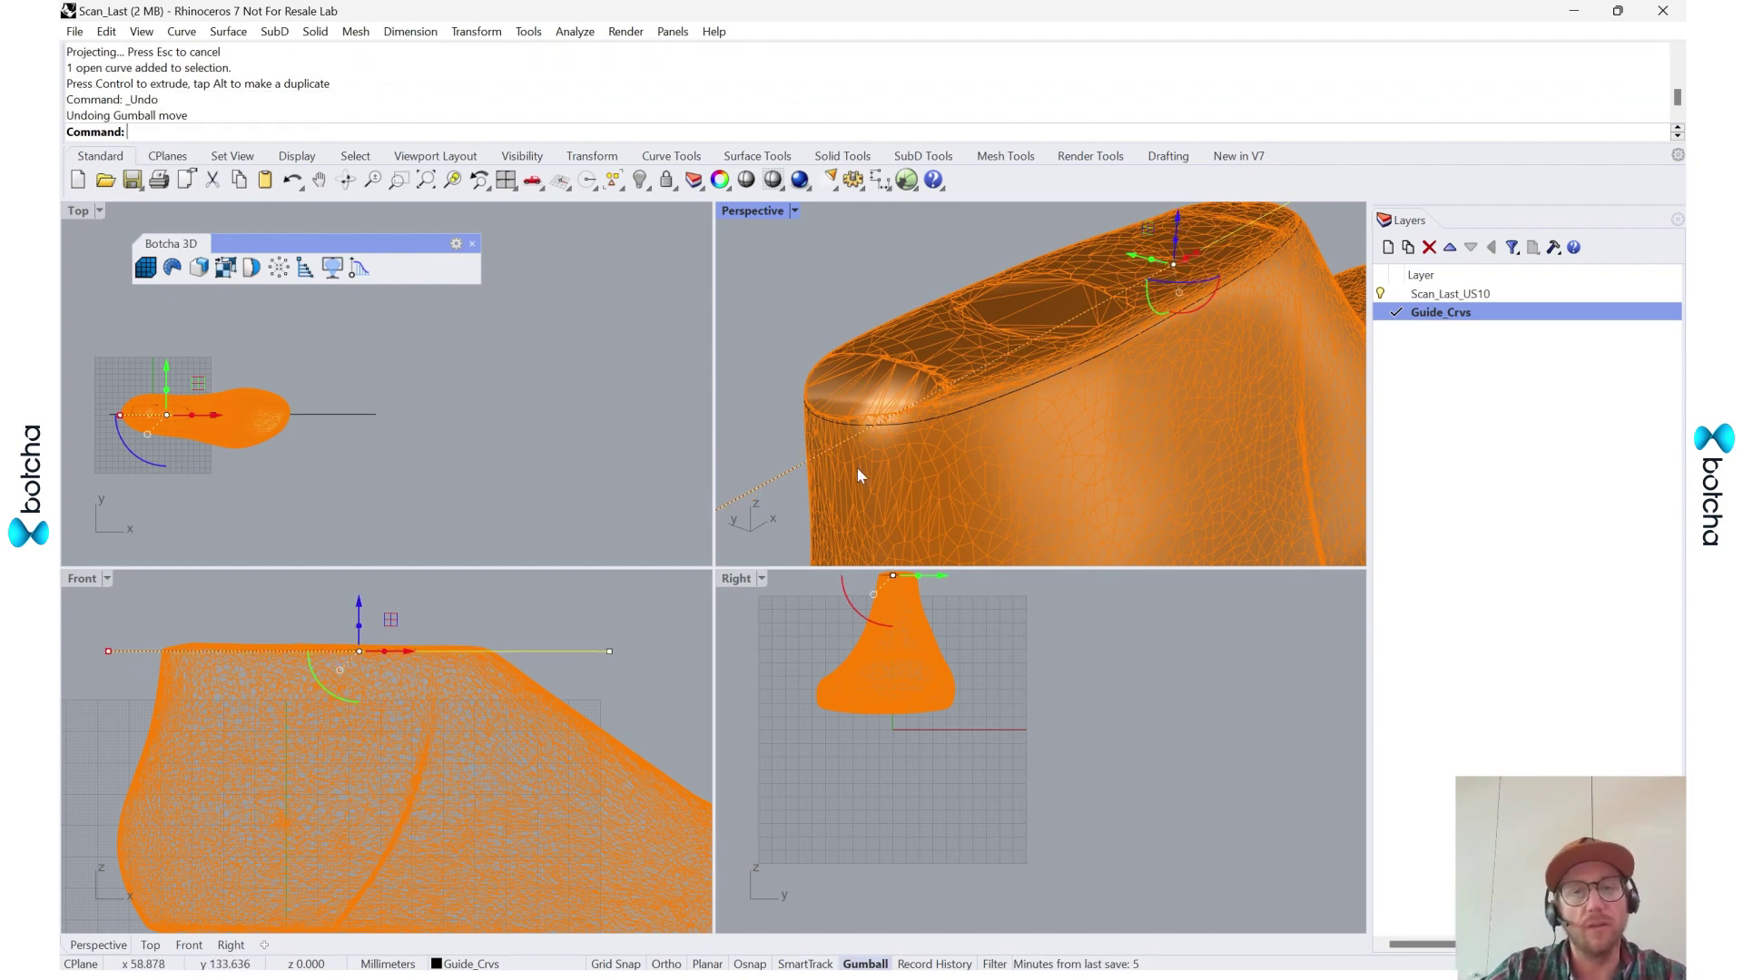
left_click(779, 458)
- Delete the straight top guide line
left_click(772, 478)
key("Delete")
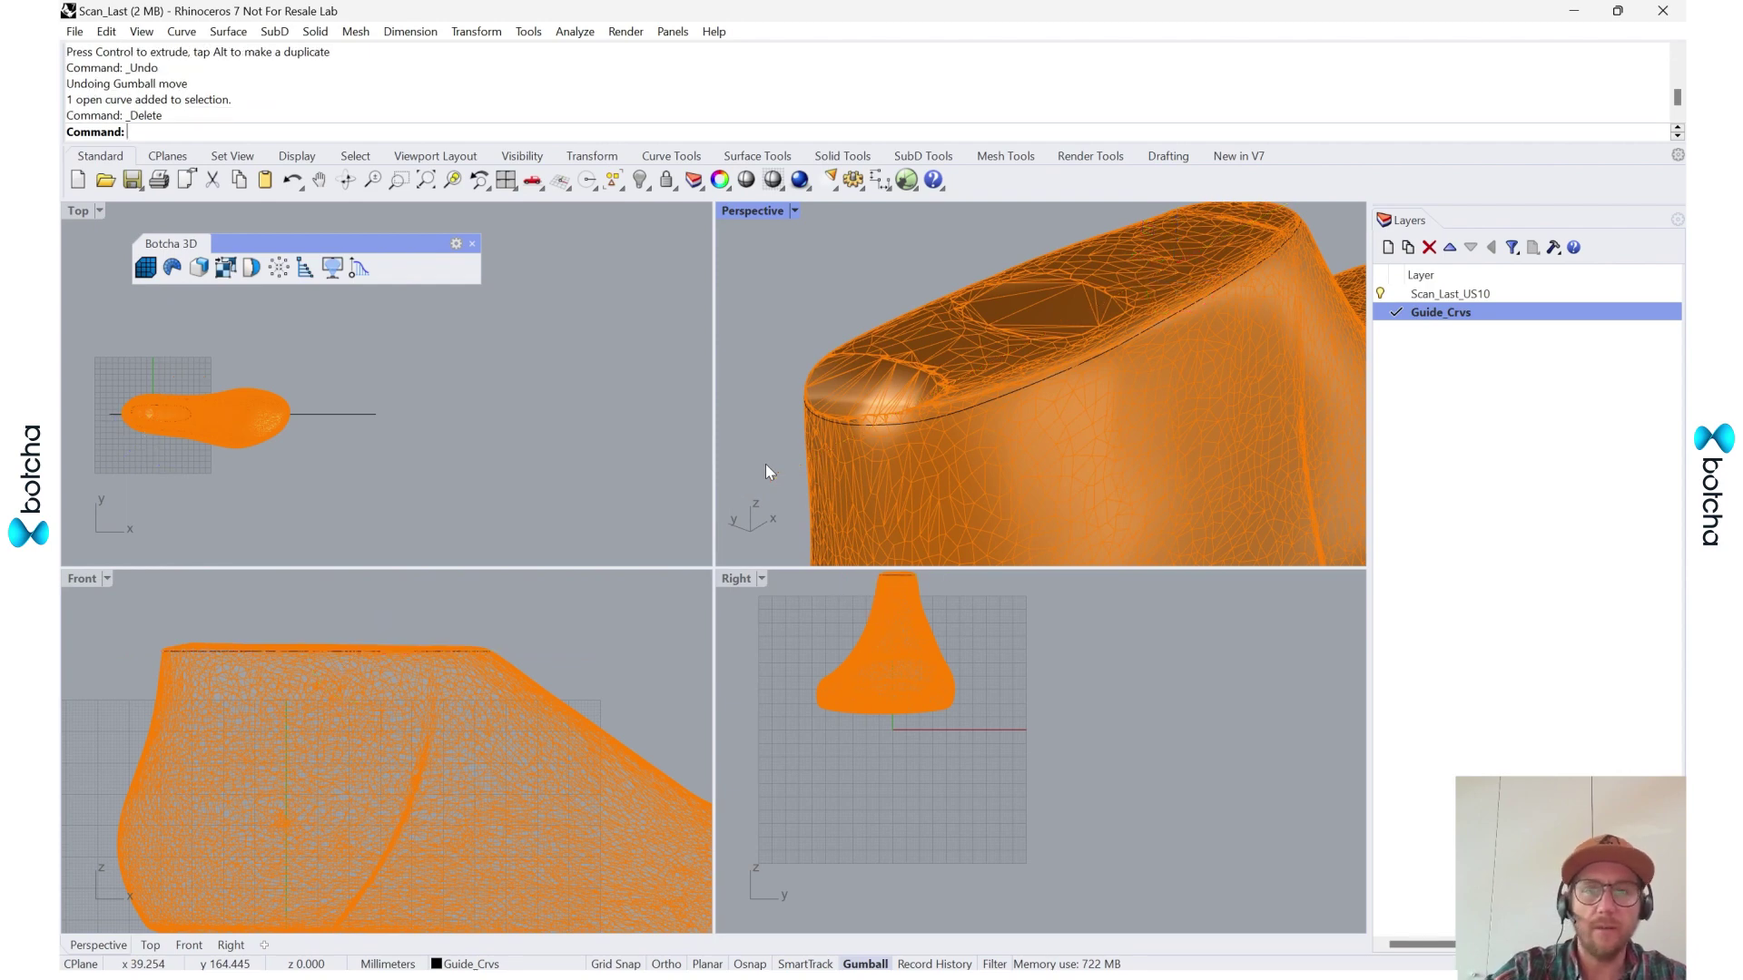
scroll(374, 770, "down", 5)
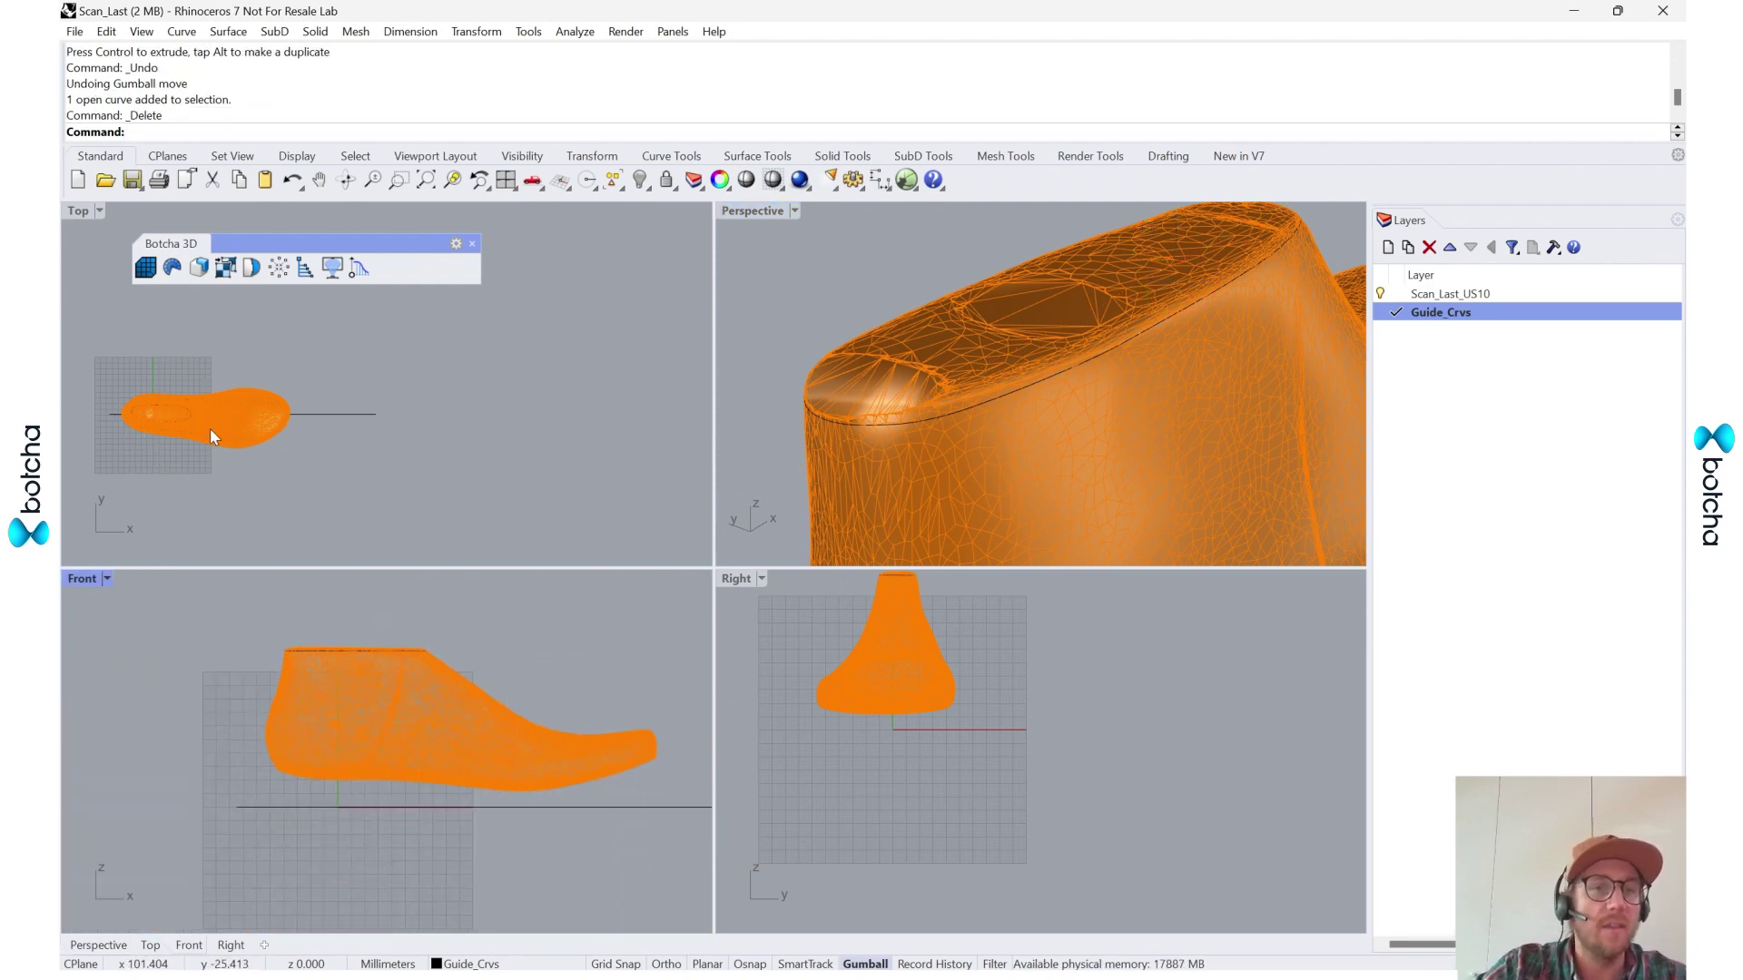
scroll(385, 422, "up", 5)
- Project the lengthwise guide line onto the shoe last mesh to create a centreline curve
left_click(633, 454)
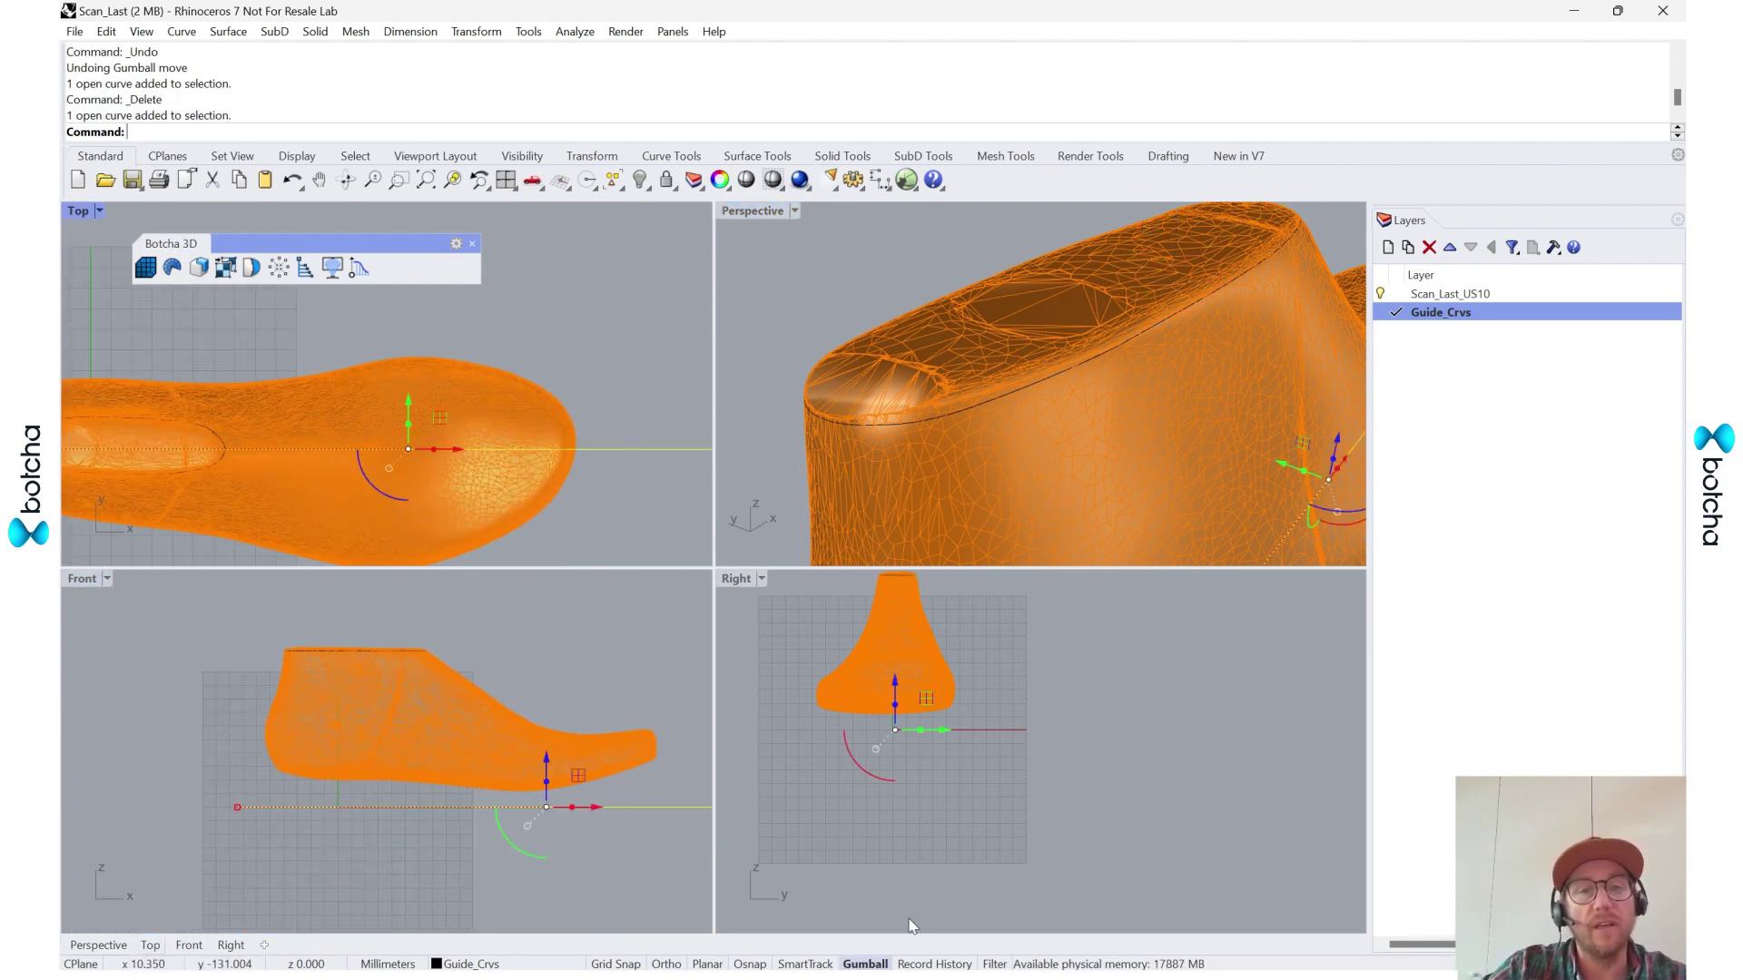
scroll(490, 470, "down", 3)
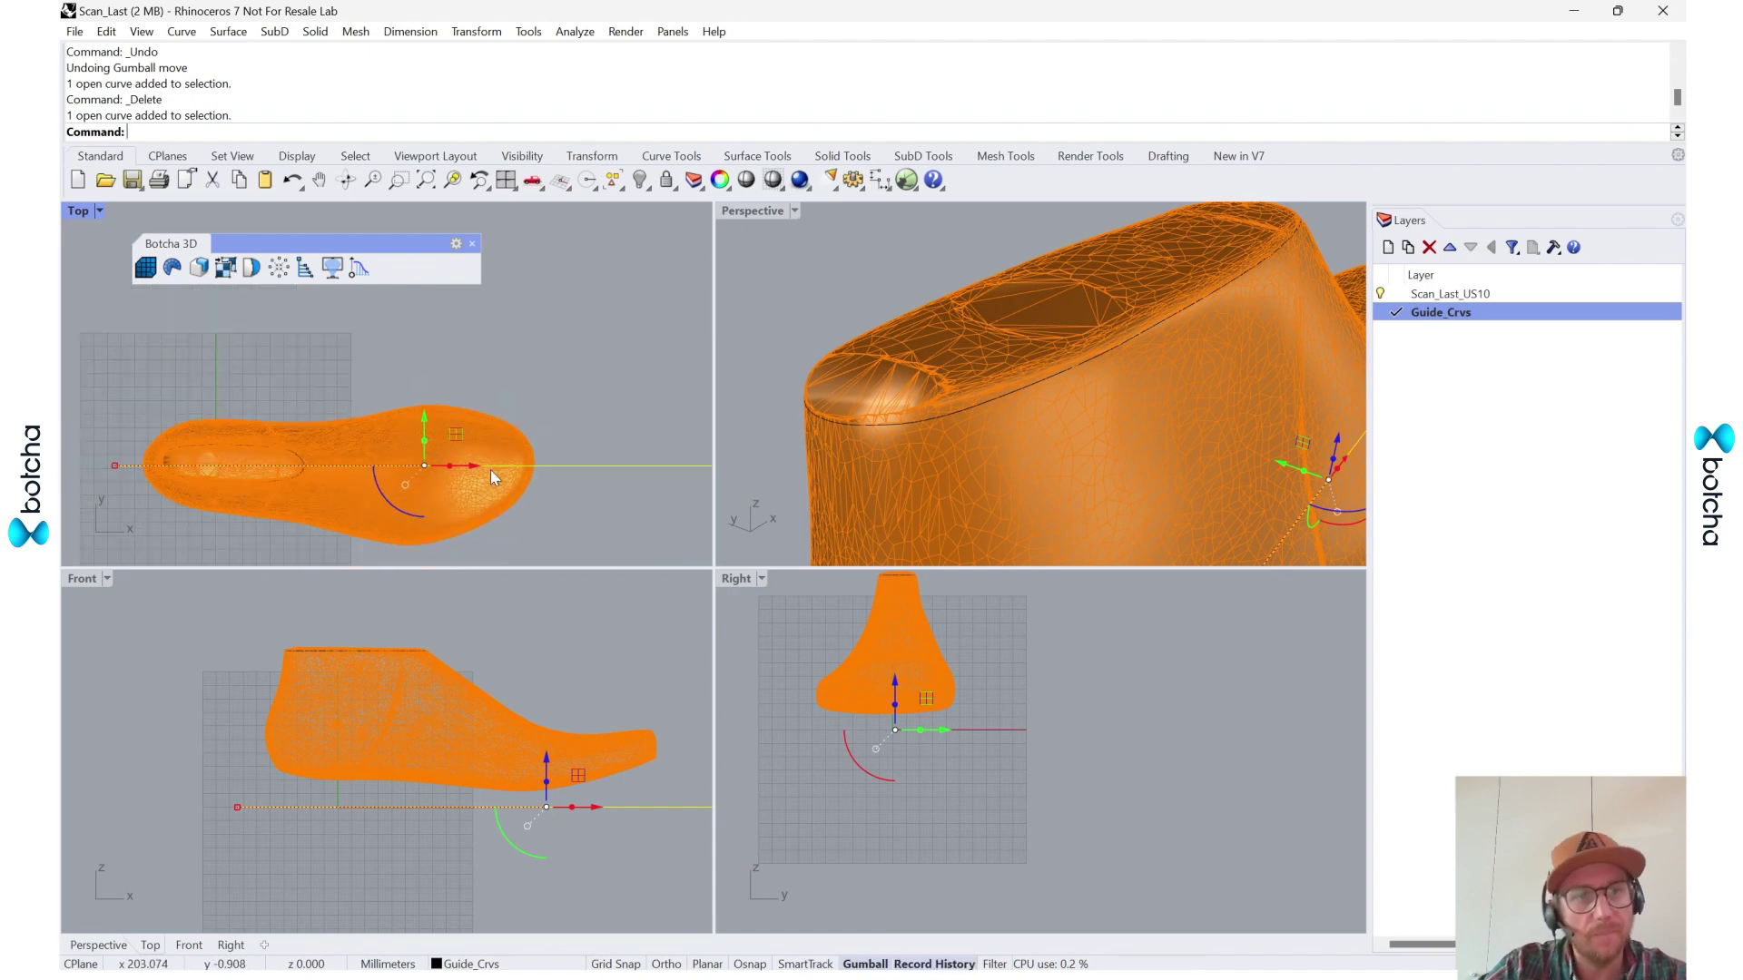
right_click_drag(490, 471, 541, 388)
type("Project")
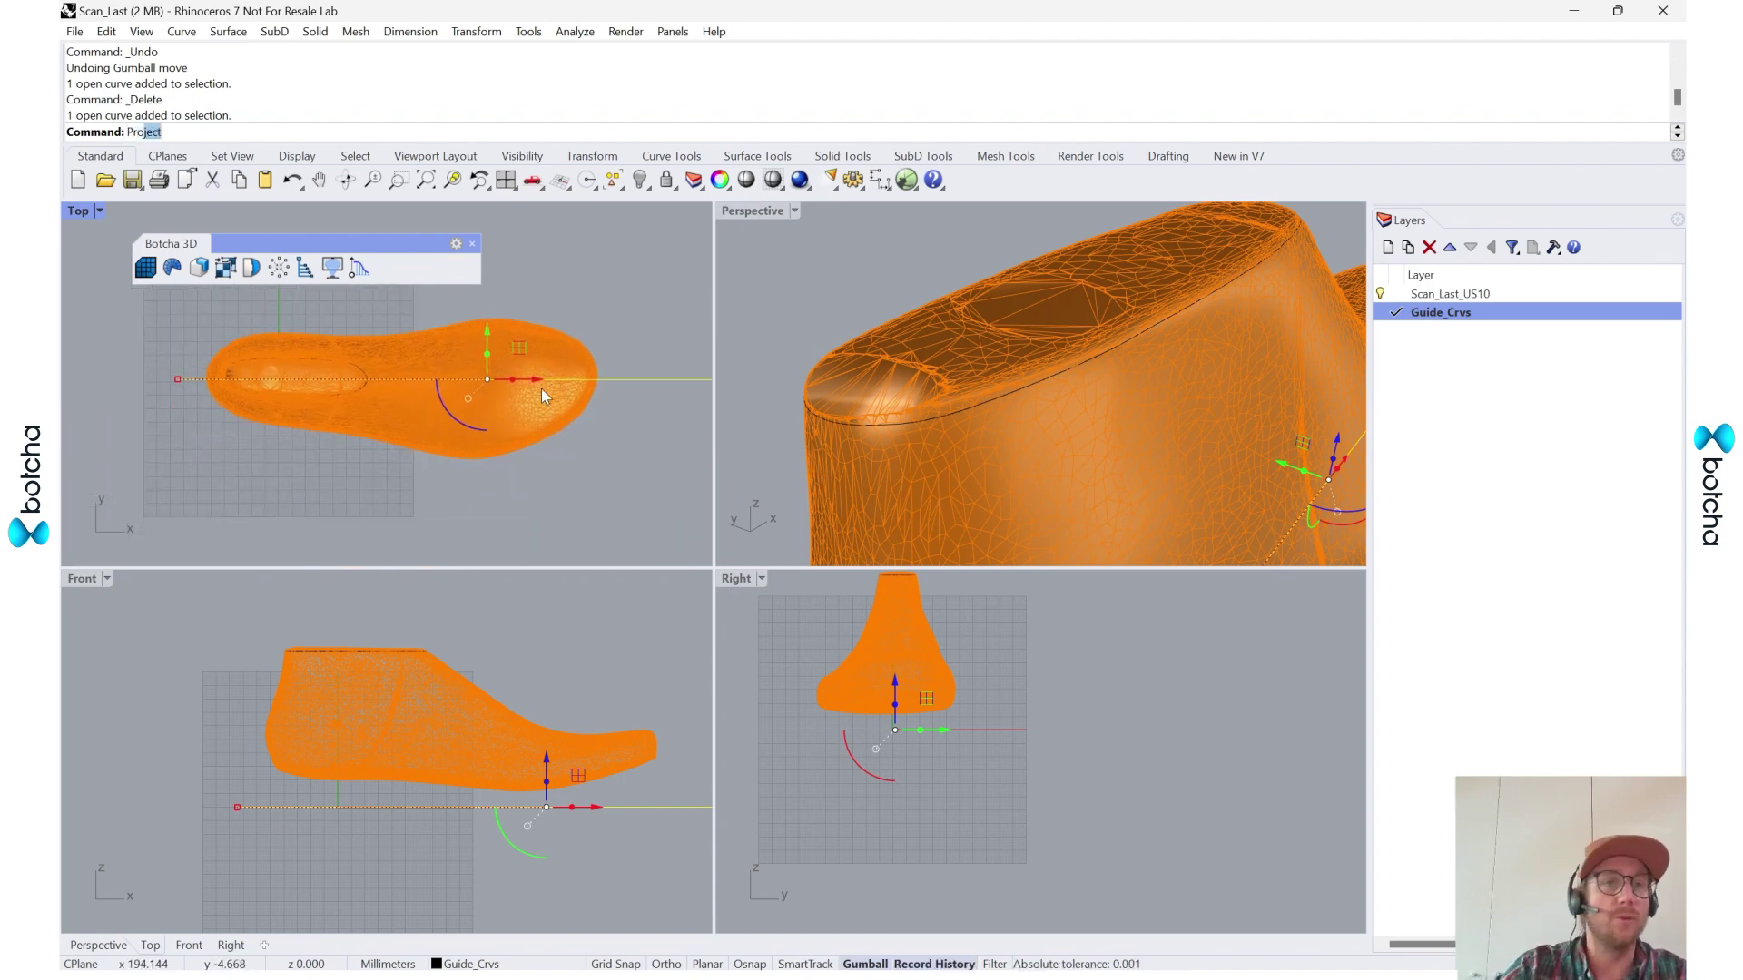
key("Return")
left_click(575, 351)
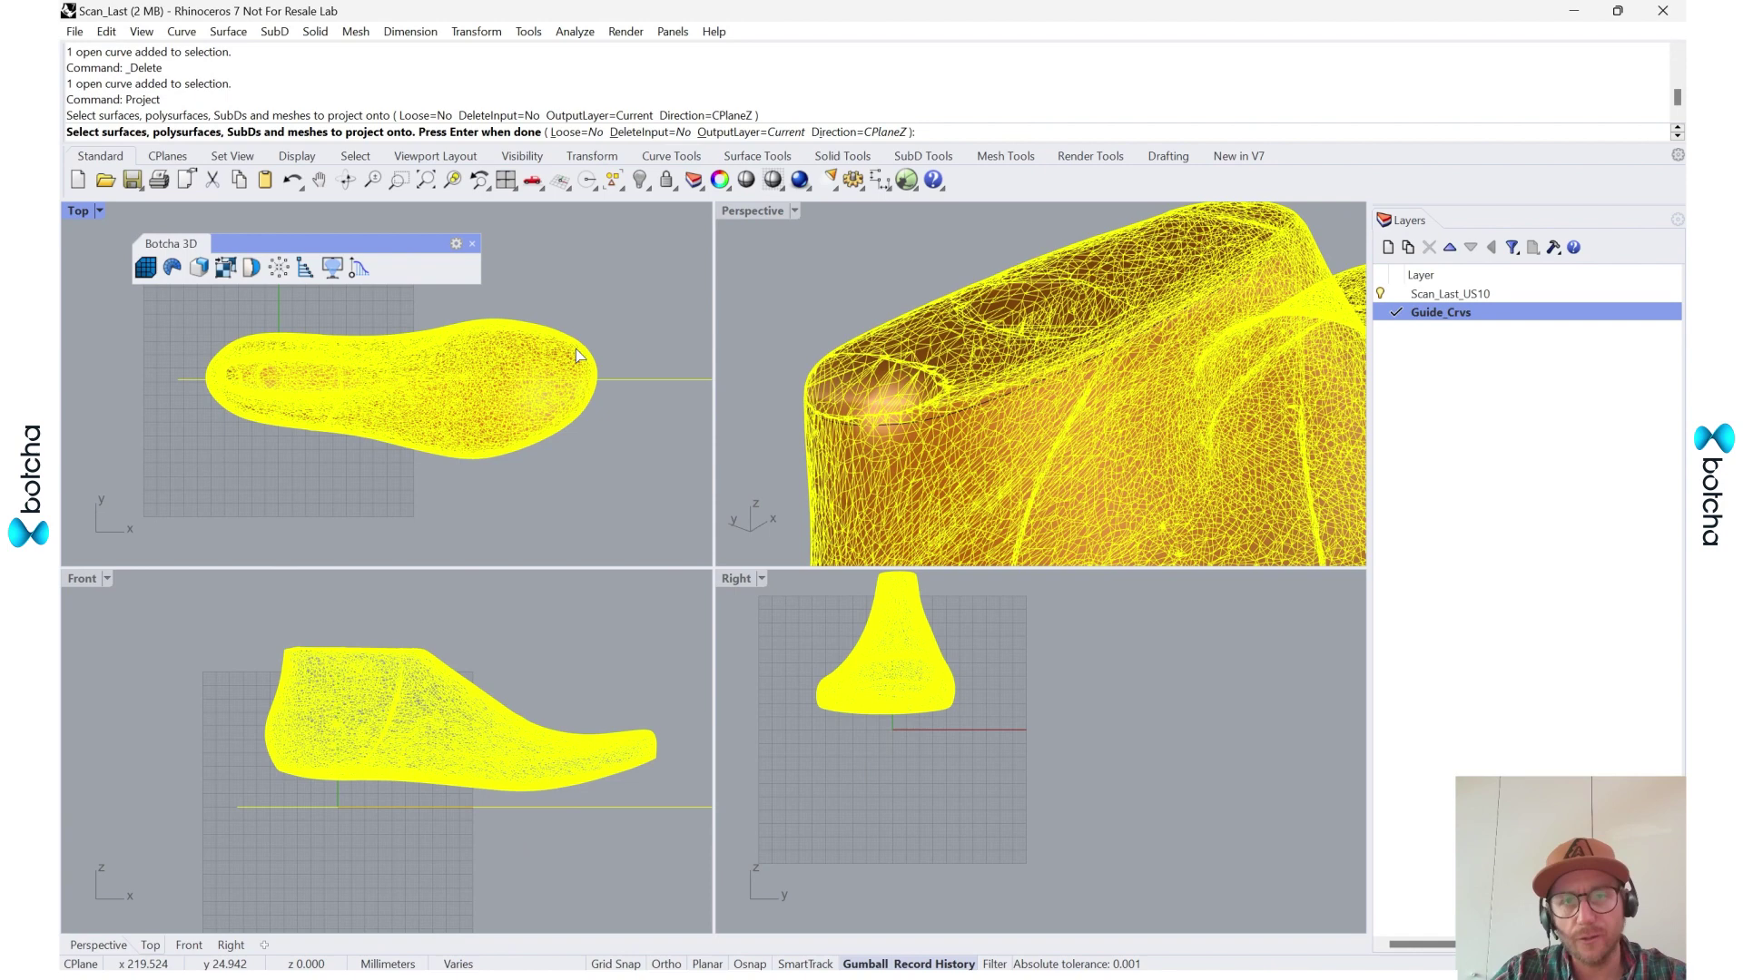
key("Return")
right_click_drag(1080, 381, 1028, 372)
right_click_drag(1318, 486, 1262, 498)
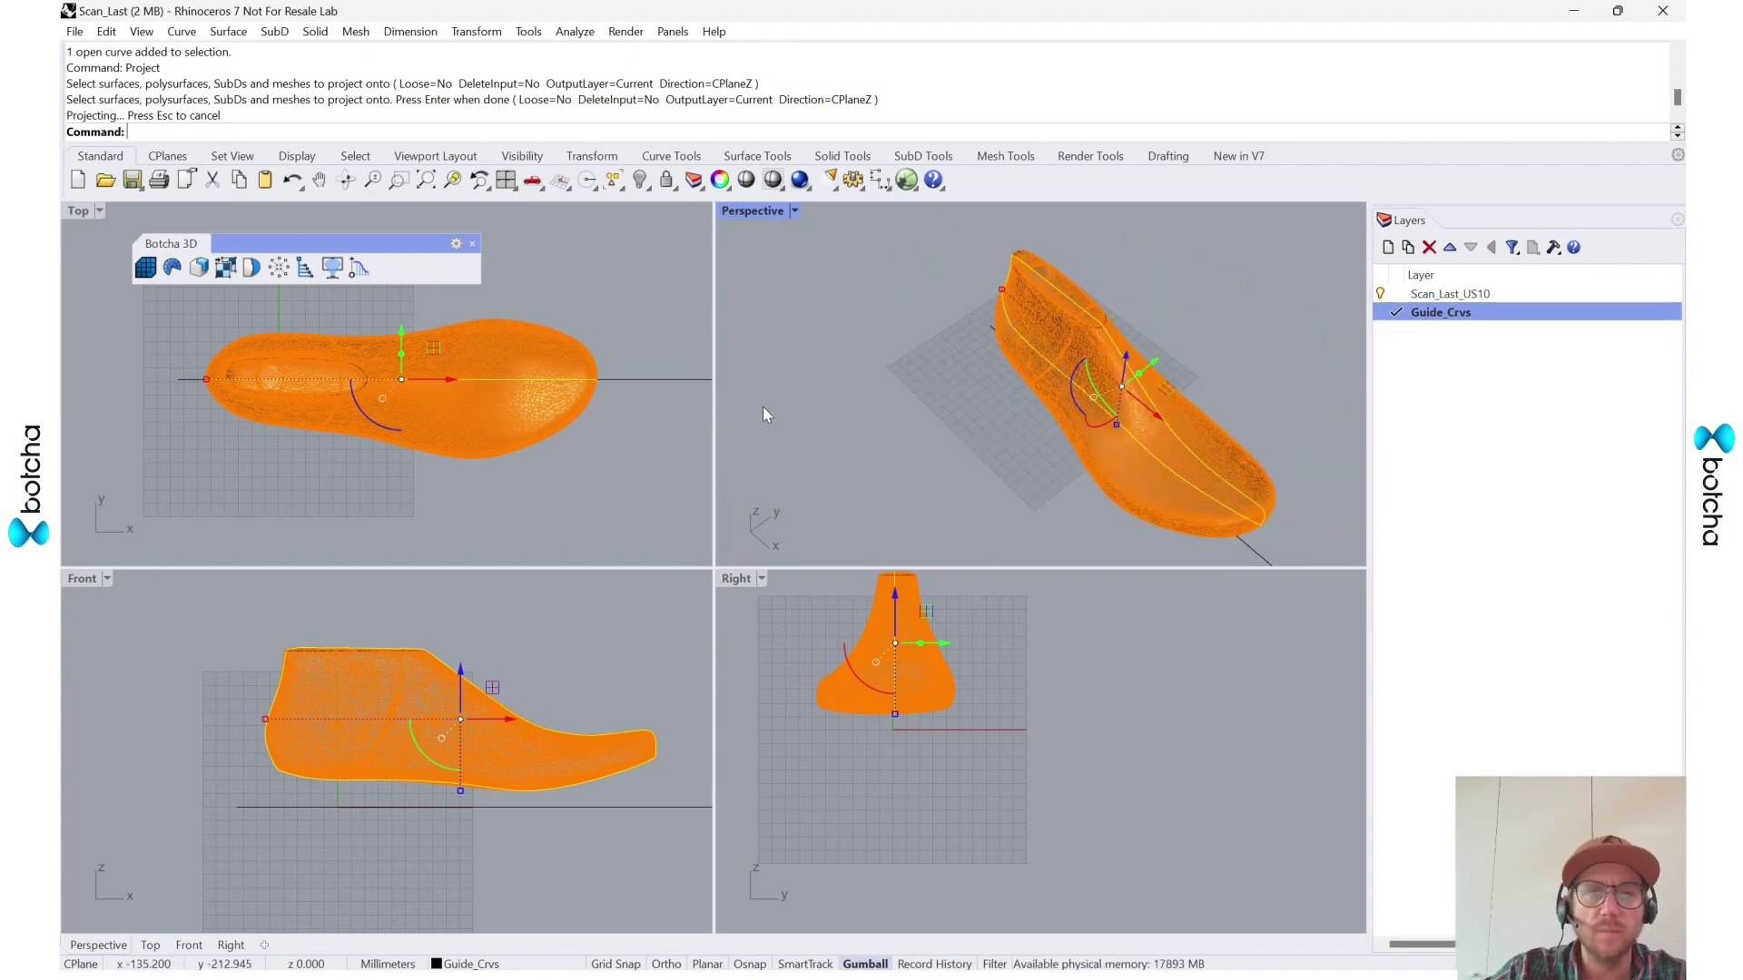
scroll(369, 385, "up", 3)
scroll(209, 440, "up", 3)
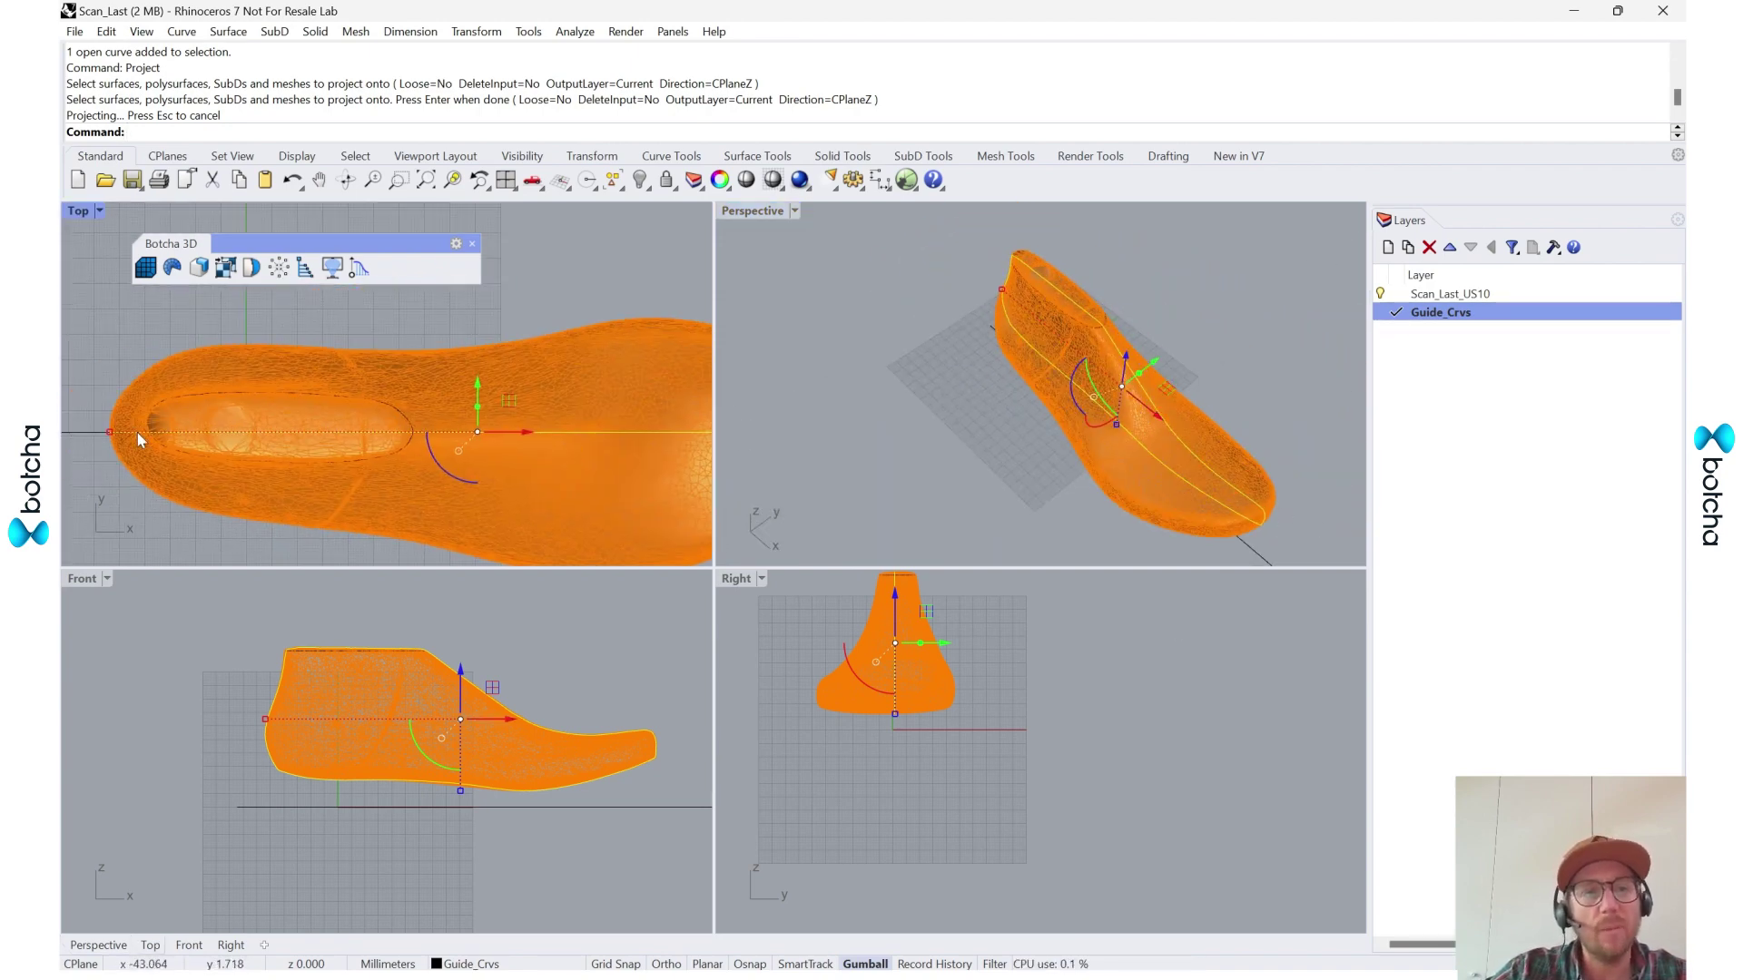
scroll(138, 432, "up", 1)
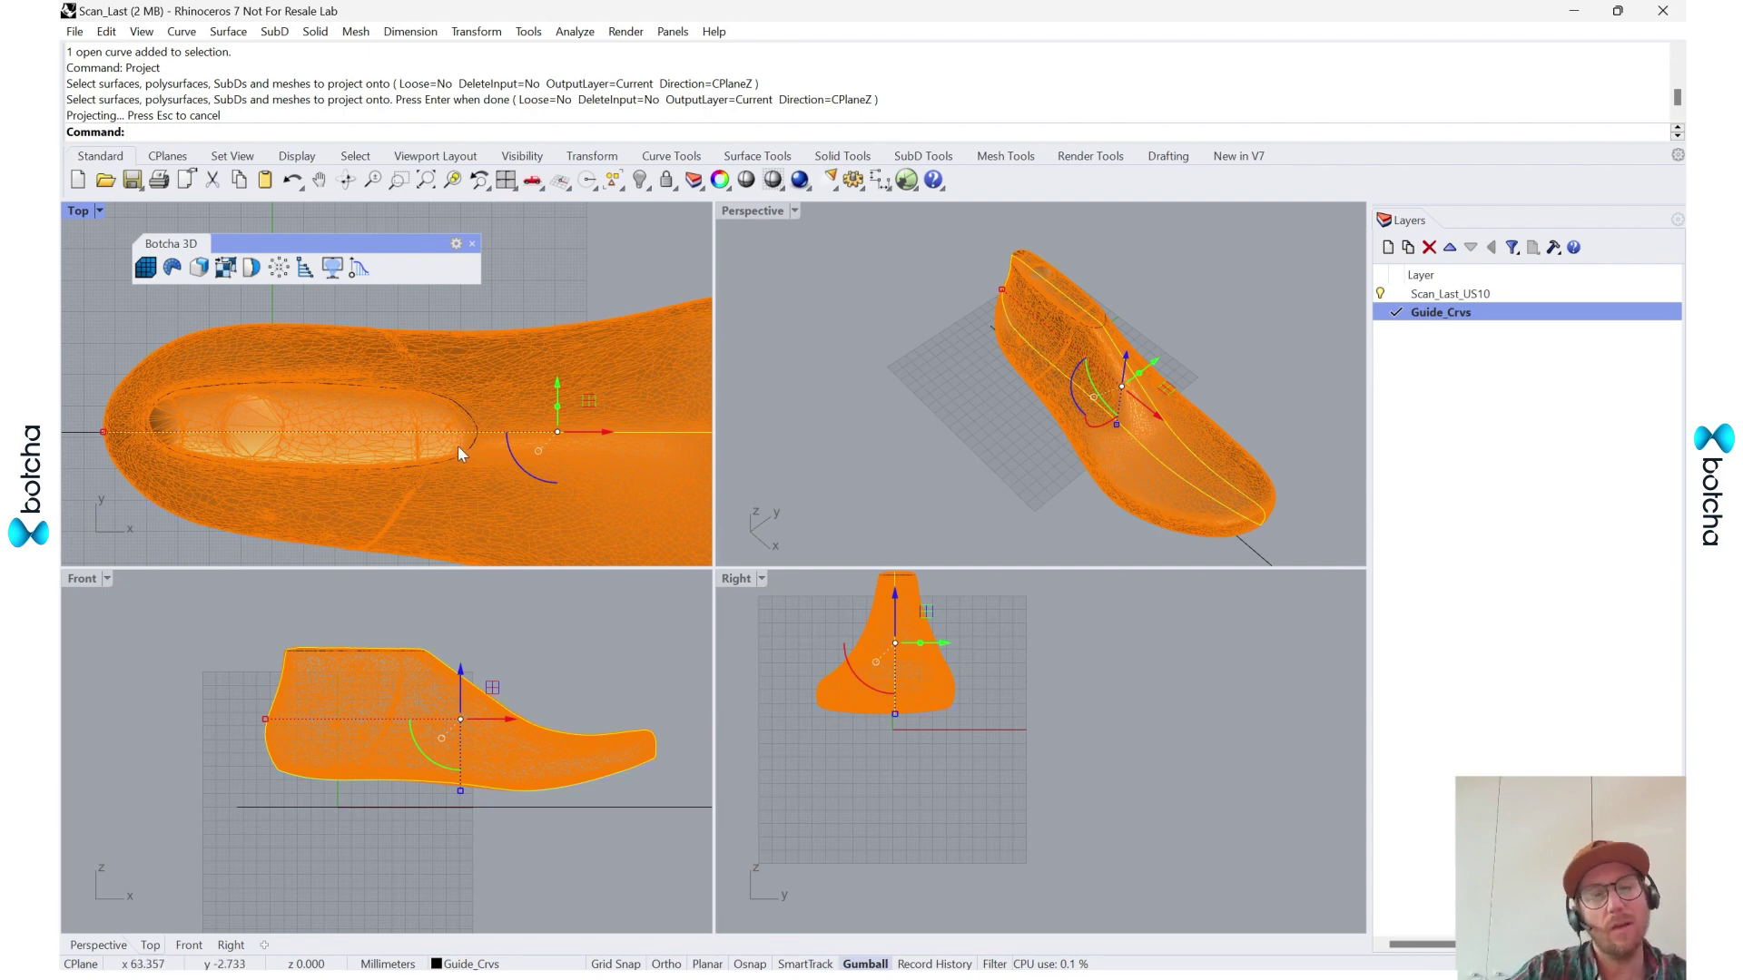
- Shift the guide curve slightly along Y so the projected curve follows
left_click(85, 434)
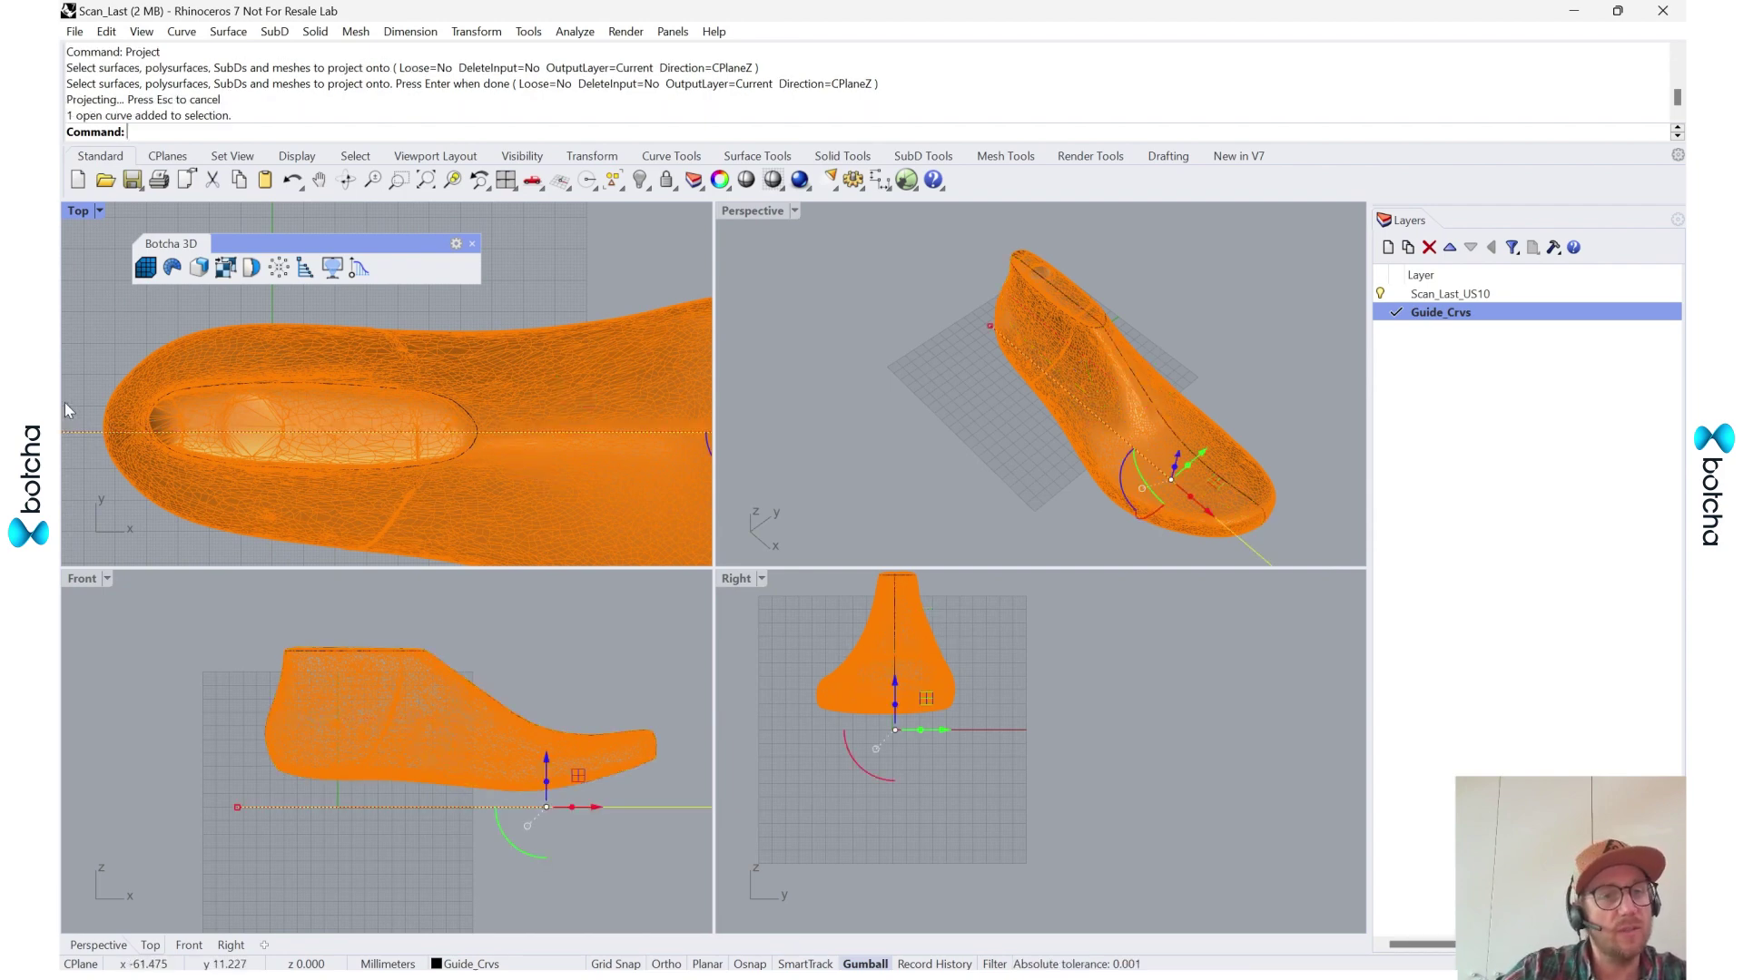
scroll(386, 428, "down", 3)
left_click_drag(563, 378, 563, 370)
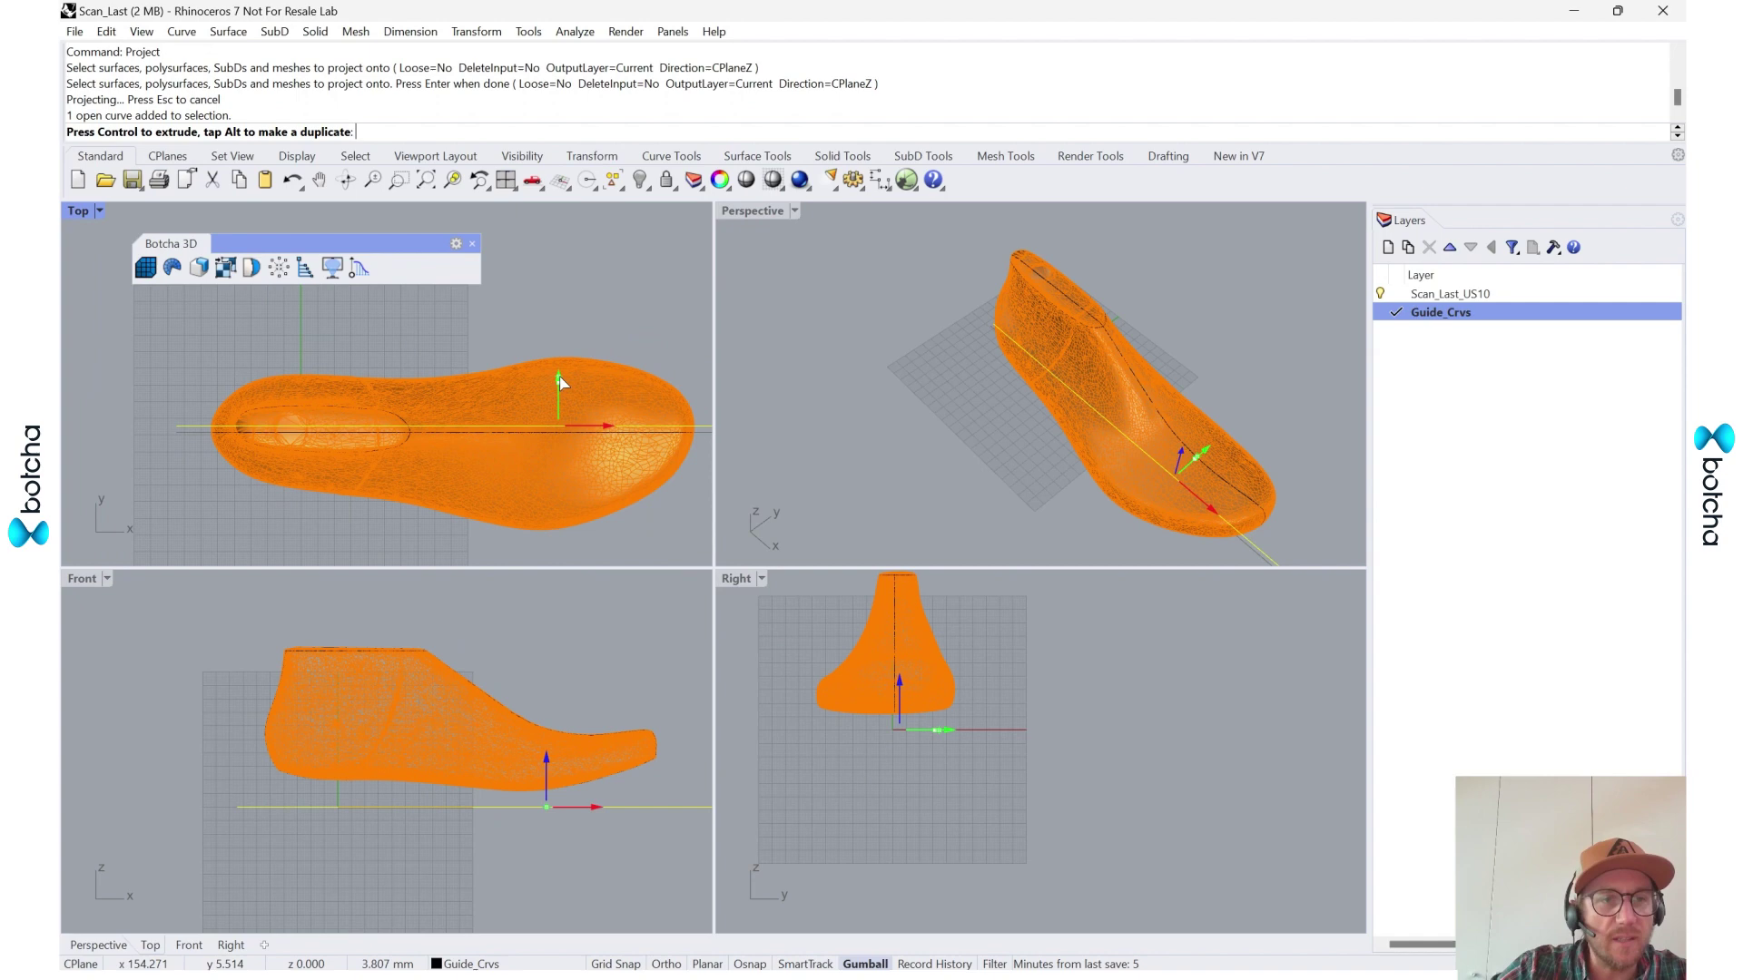
right_click_drag(1103, 339, 1120, 264)
scroll(1120, 263, "up", 3)
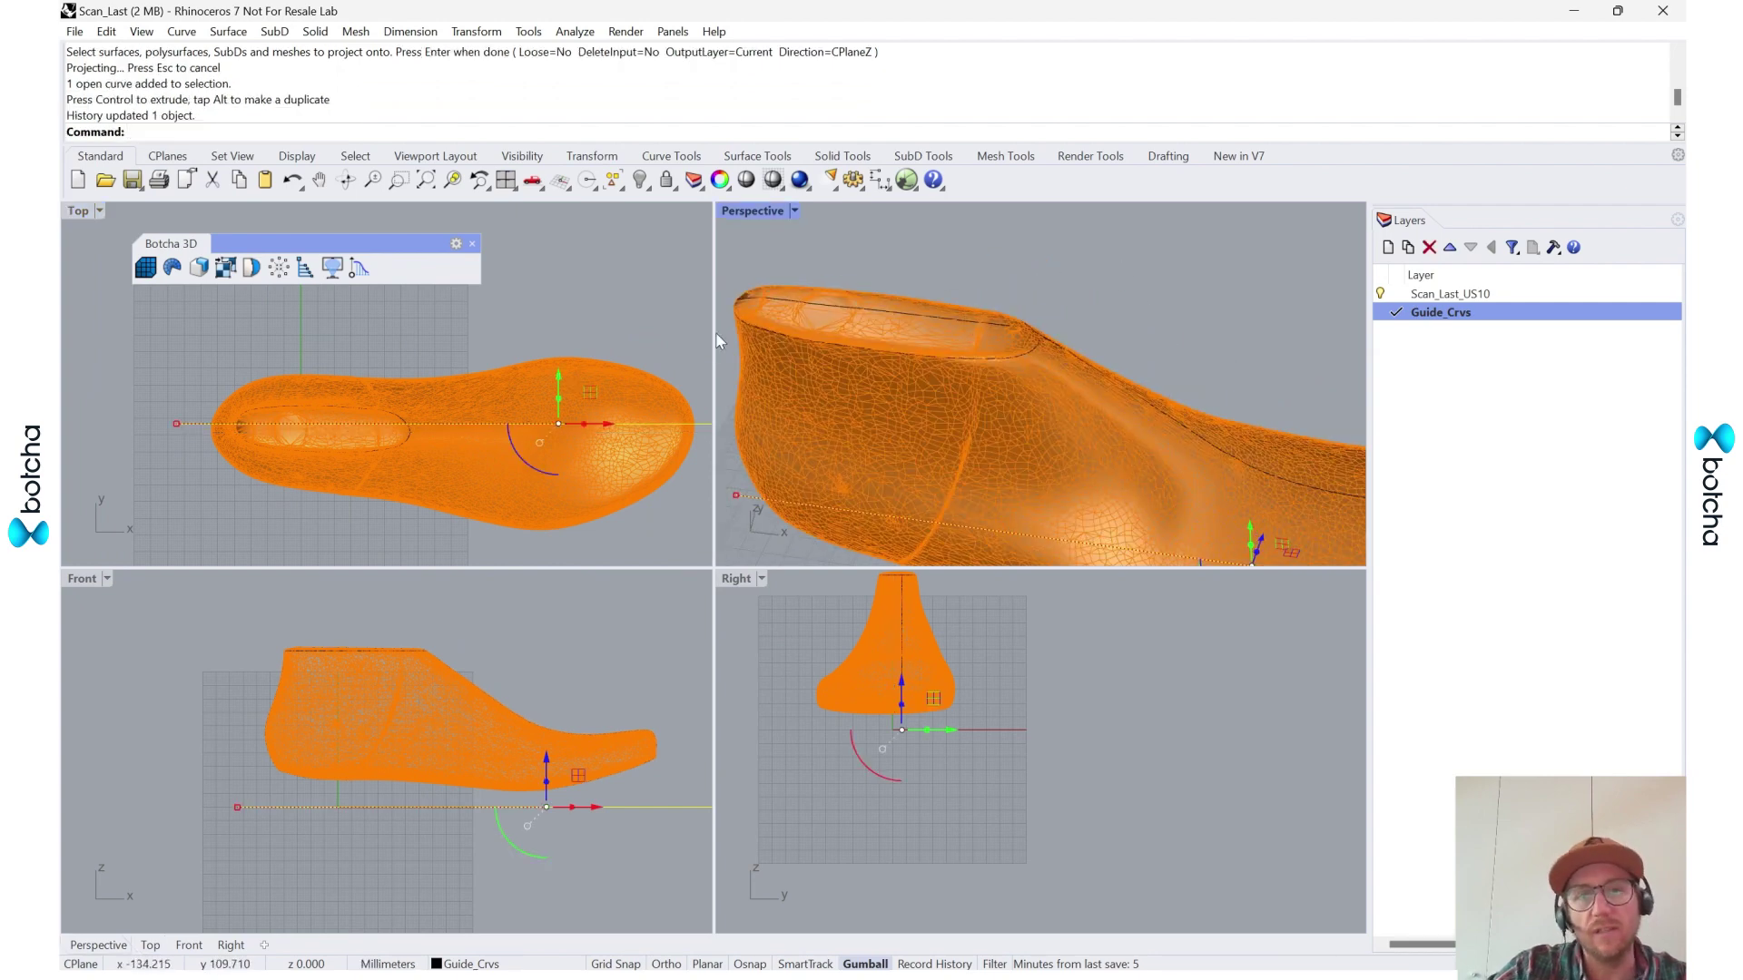
scroll(441, 486, "down", 5)
scroll(474, 451, "up", 7)
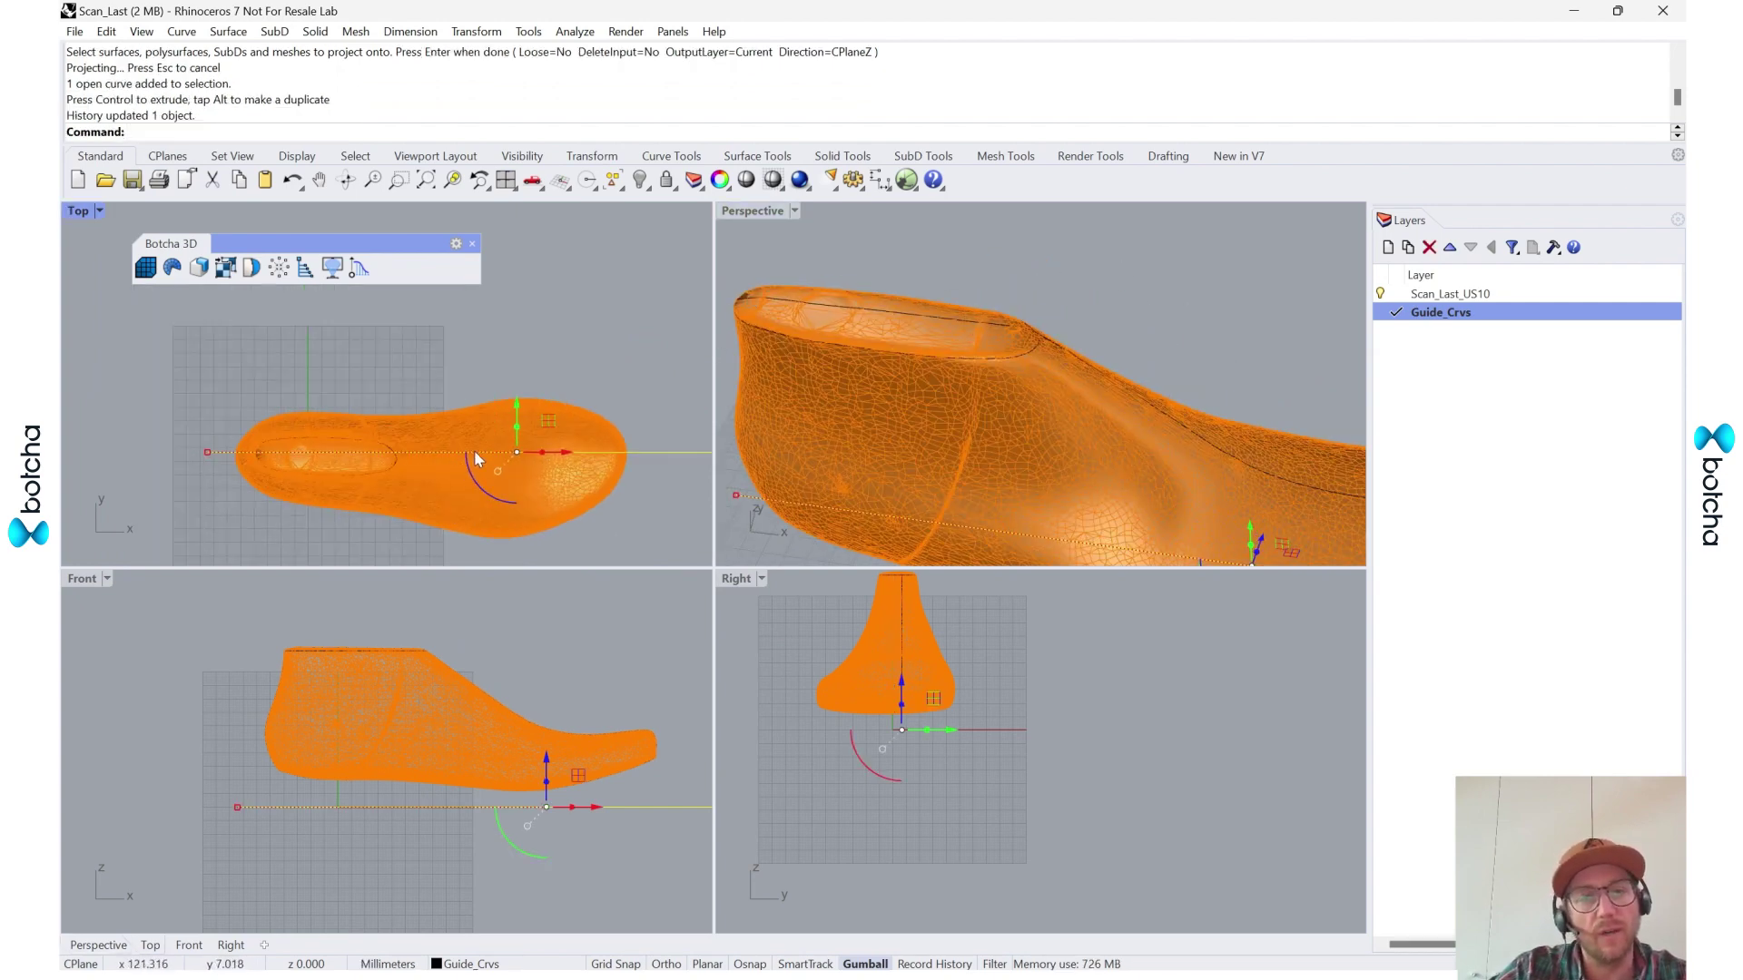
right_click_drag(569, 492, 462, 499)
scroll(250, 482, "down", 2)
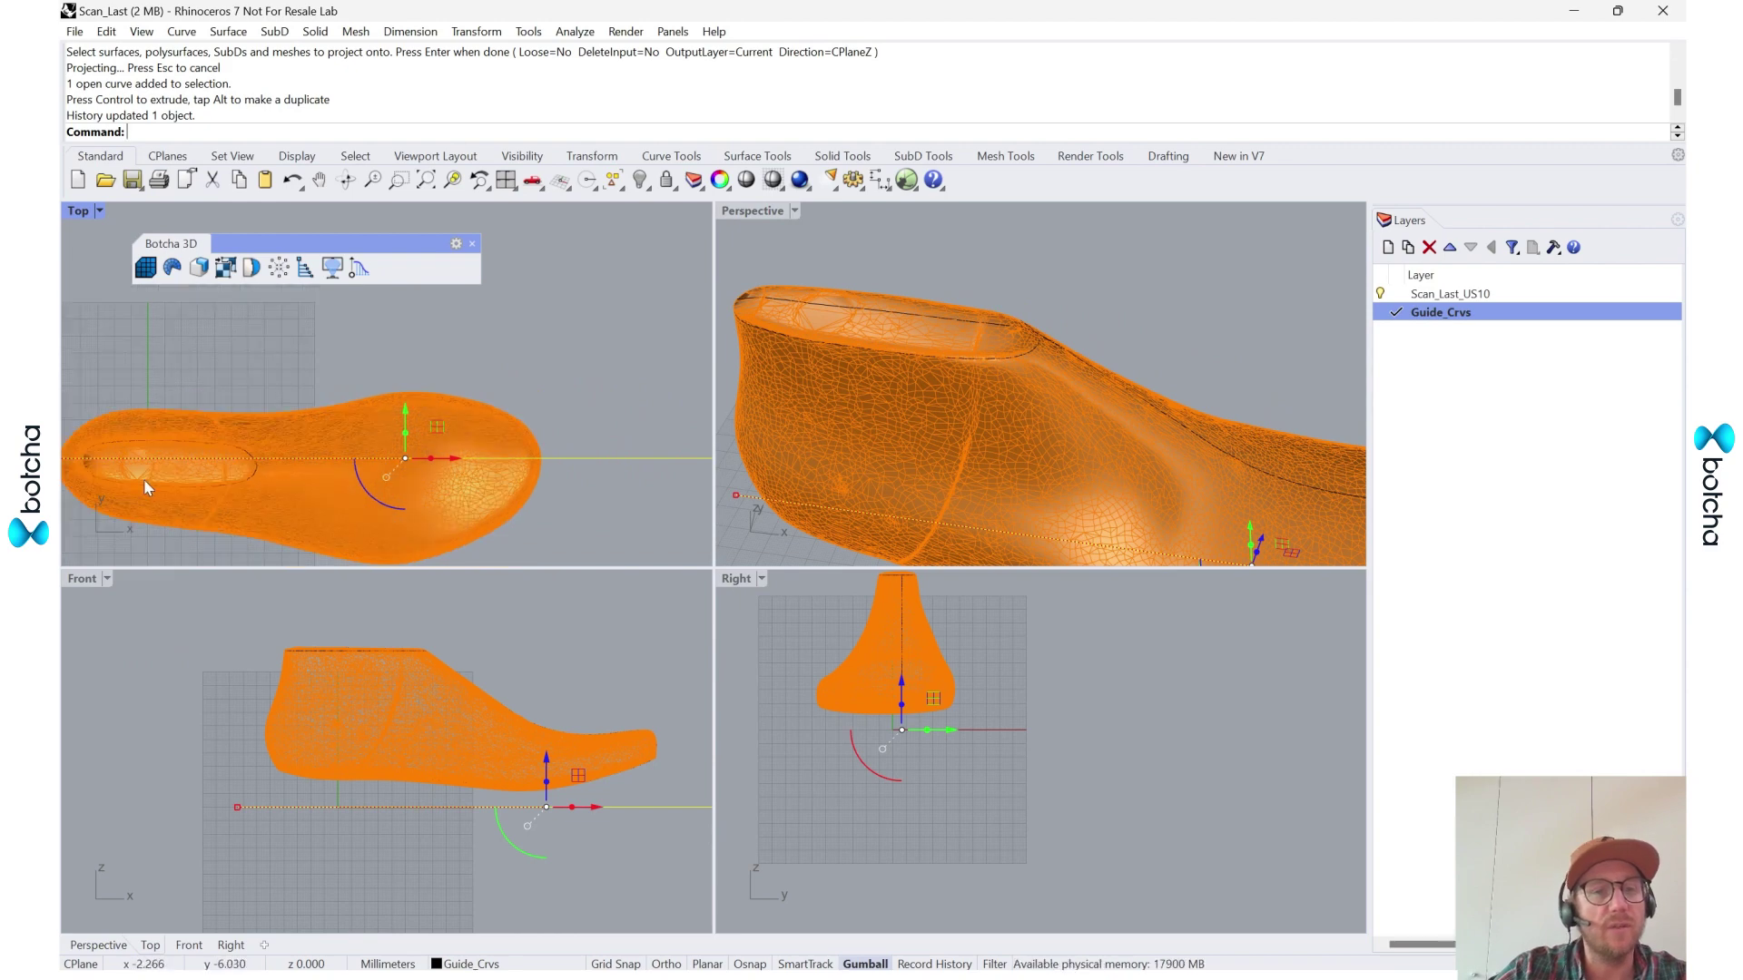
right_click_drag(196, 466, 262, 452)
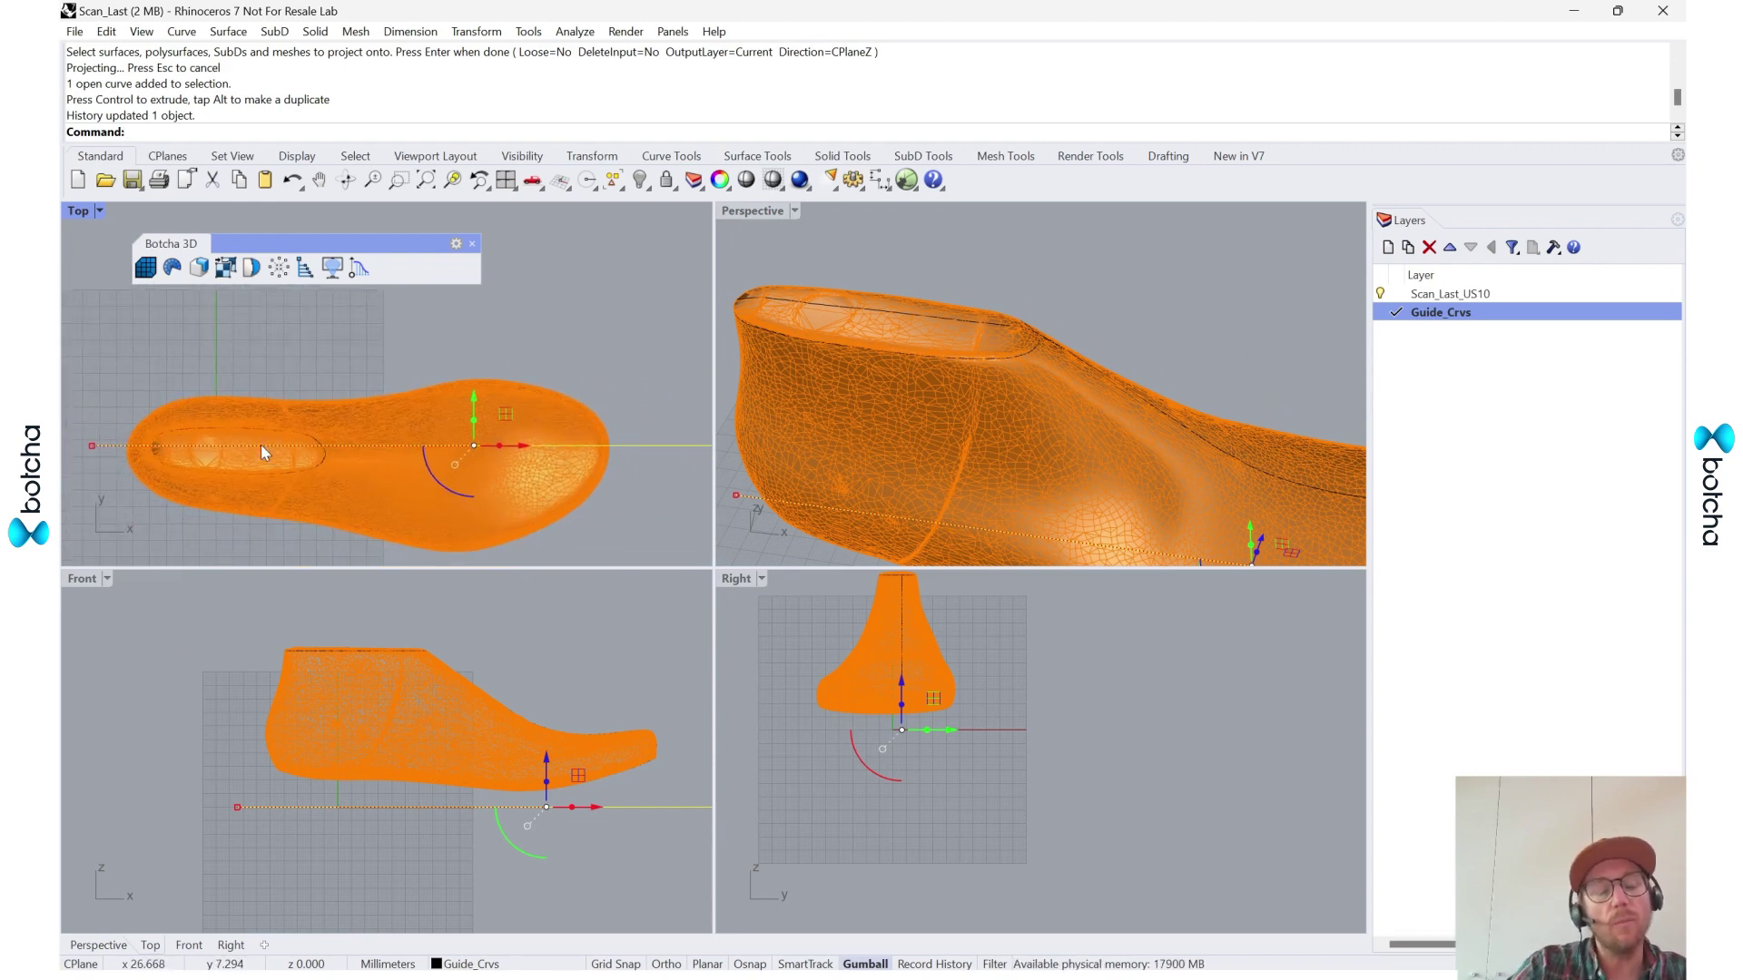
scroll(314, 449, "down", 2)
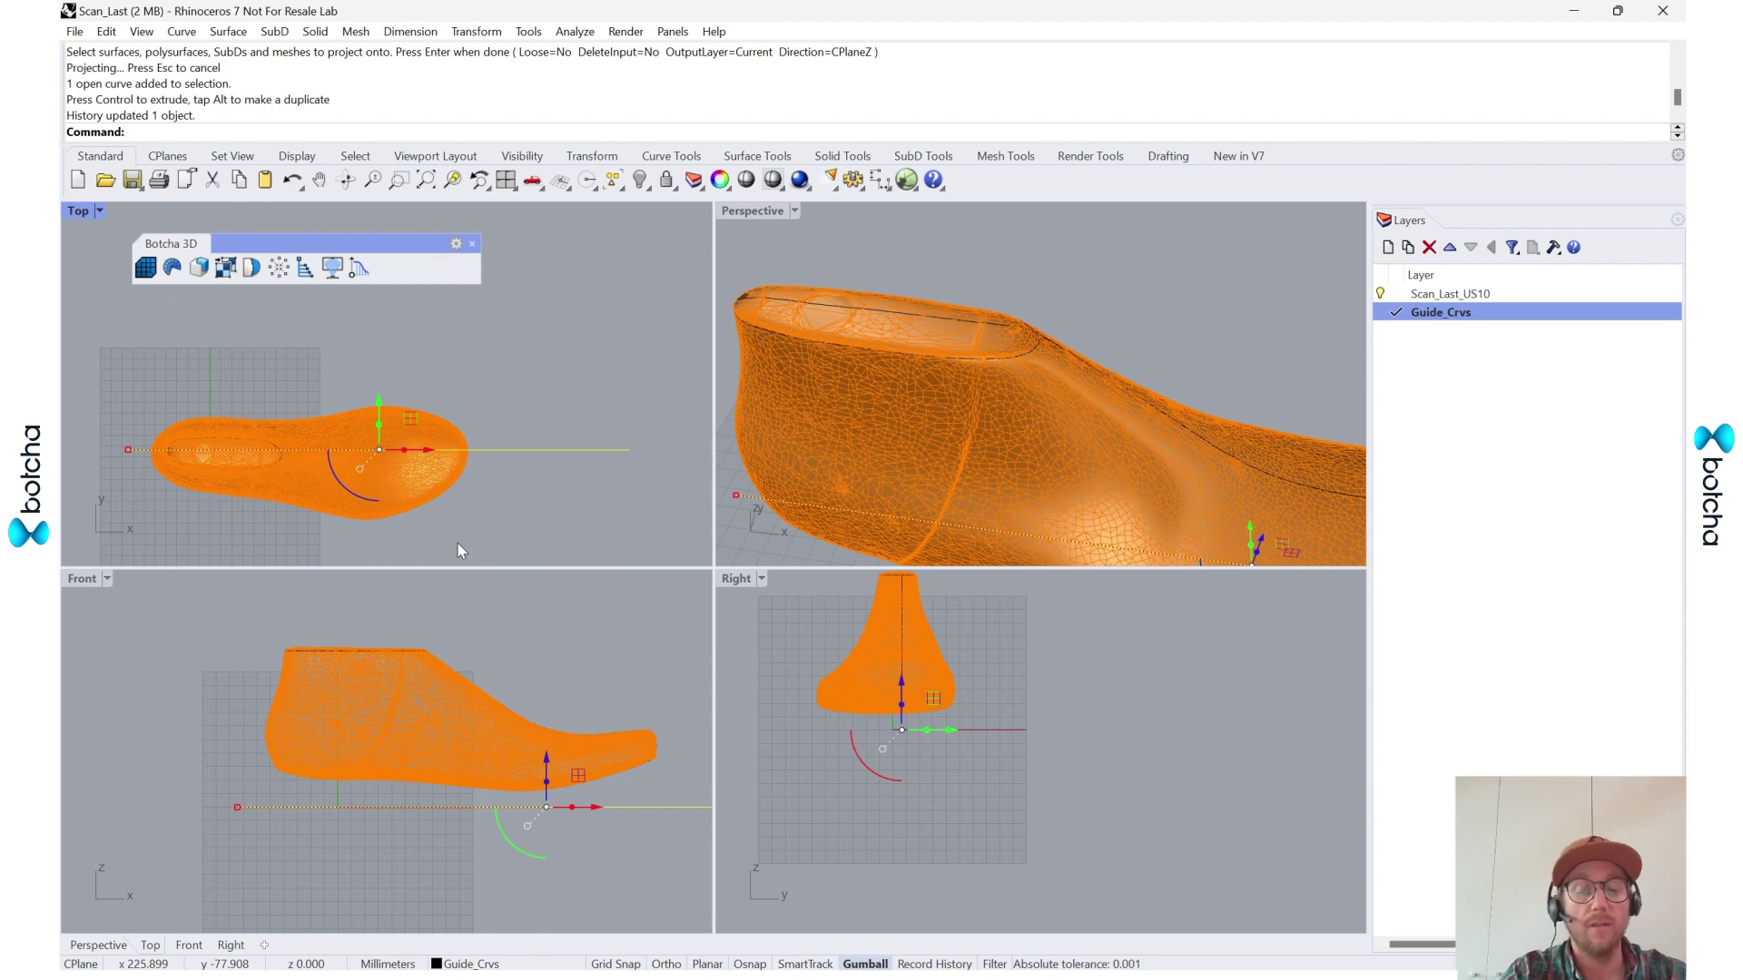
- Show the curve's control points with POn and nudge its right end point slightly down
type("POn")
key("Return")
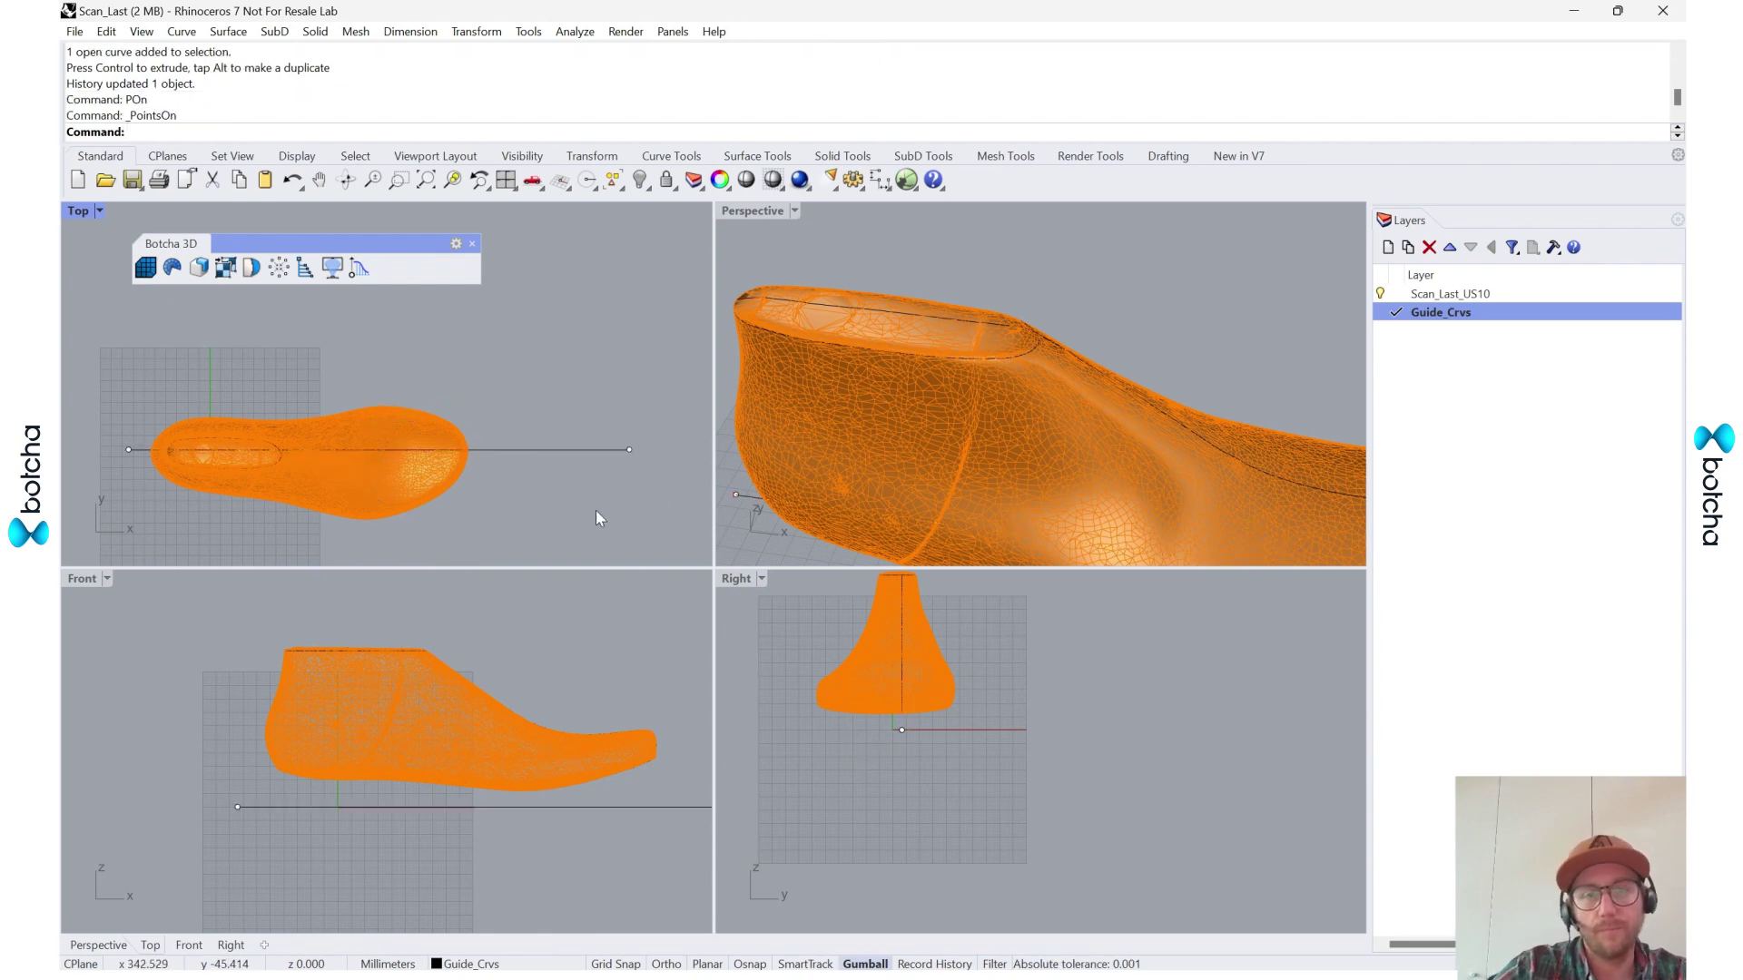
left_click(629, 450)
left_click_drag(630, 399, 633, 416)
scroll(232, 455, "up", 3)
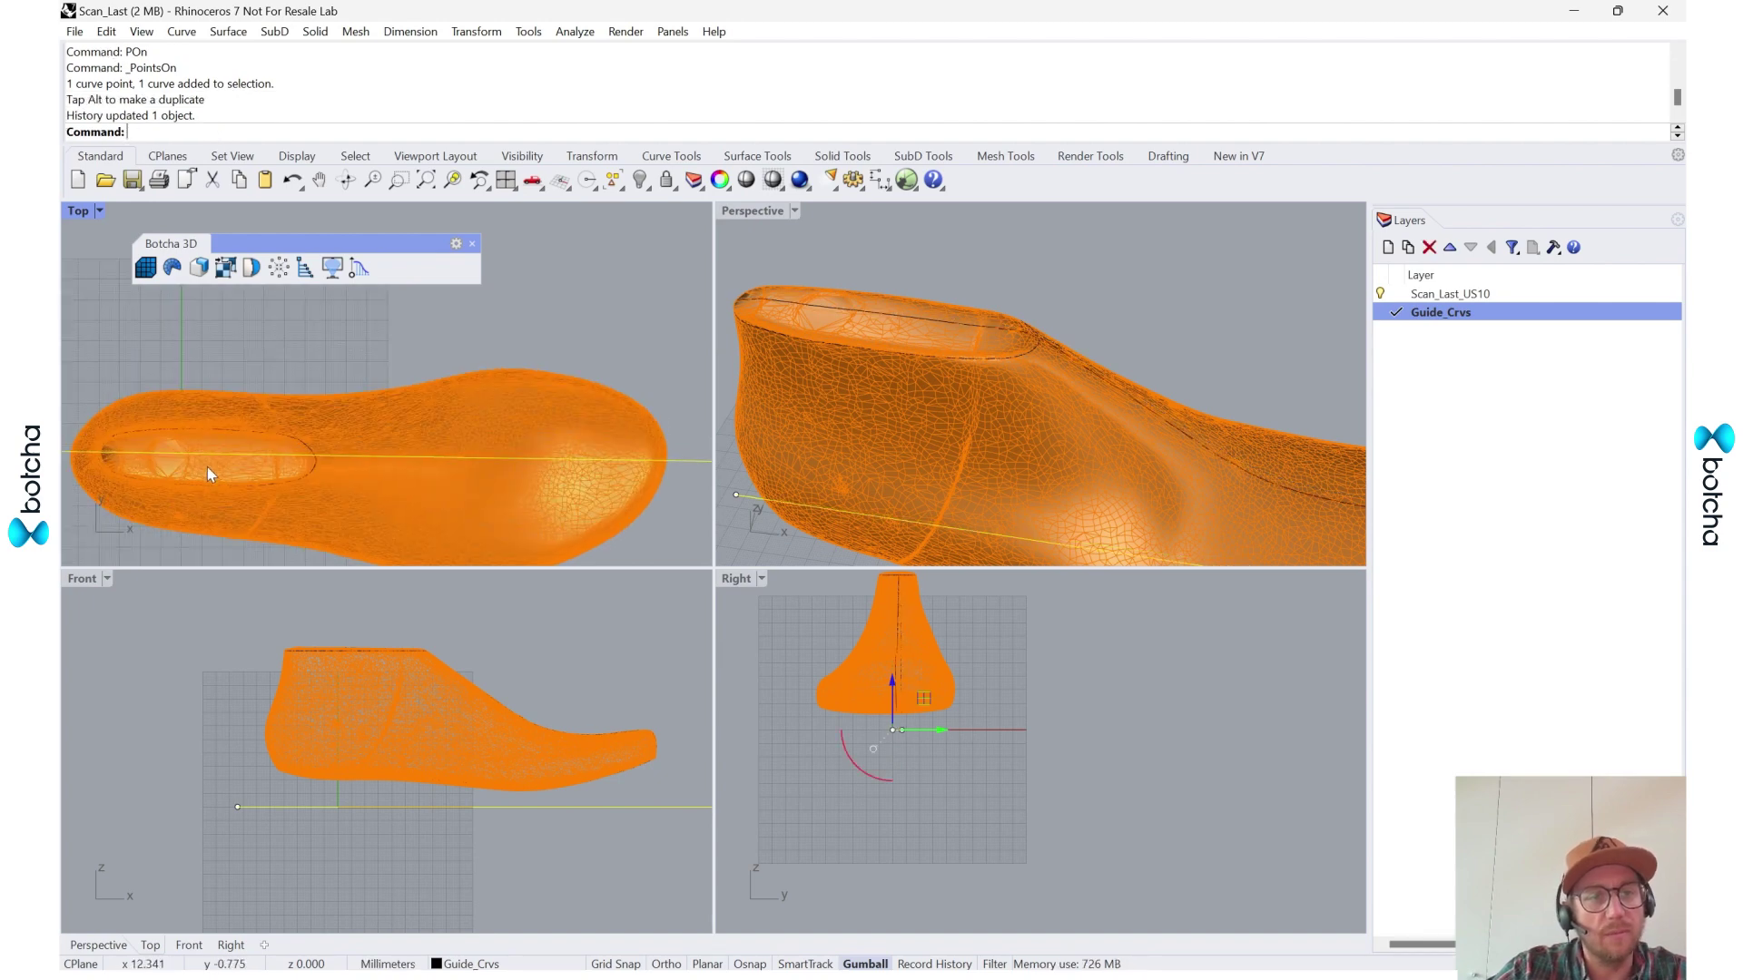
scroll(313, 455, "down", 2)
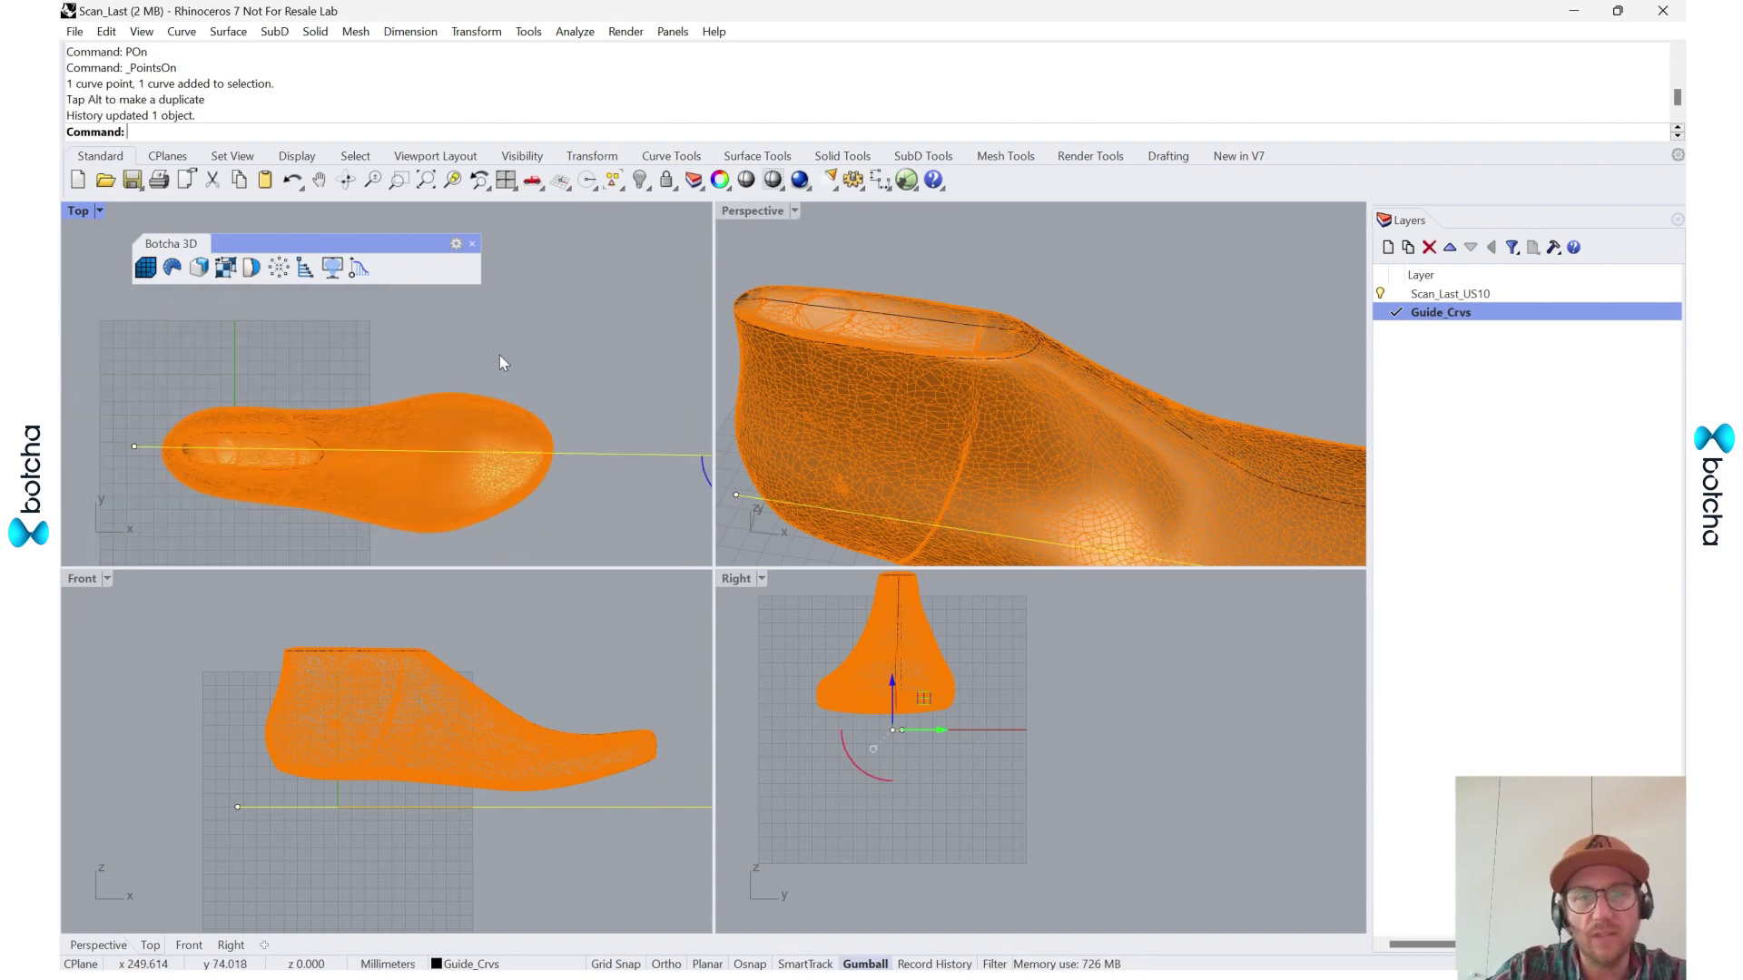
scroll(499, 432, "down", 3)
- Delete the straight lengthwise guide line and accept the broken-history warning
left_click(525, 451)
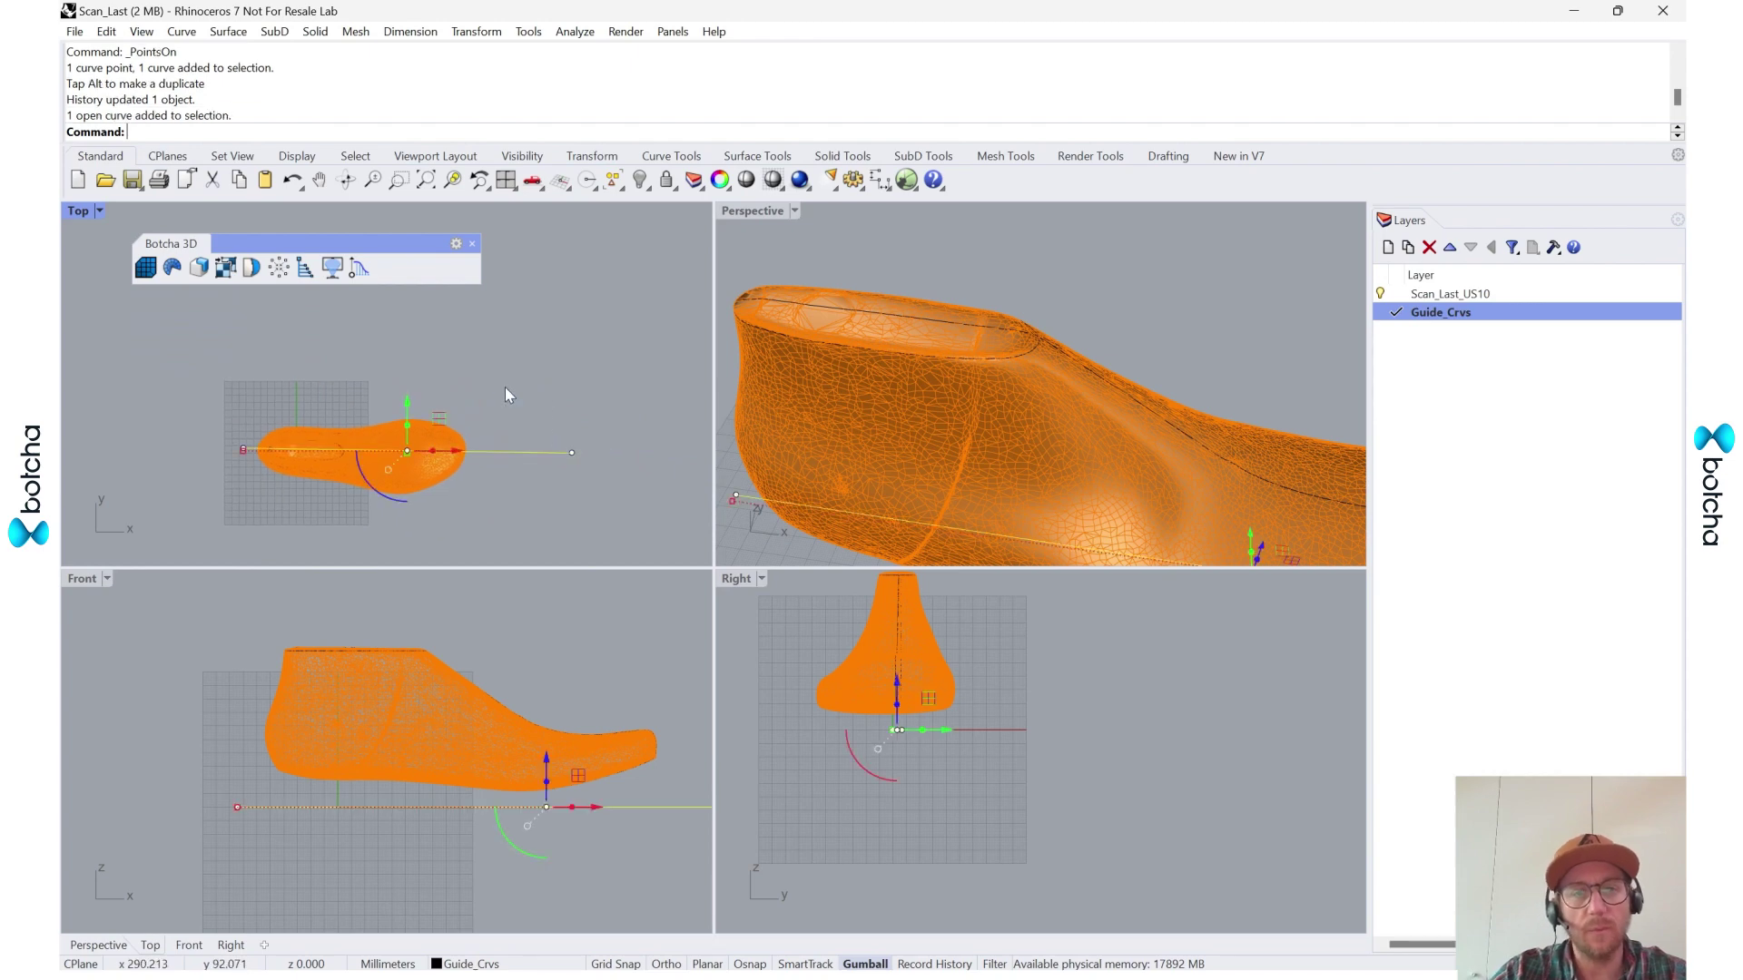
key("Delete")
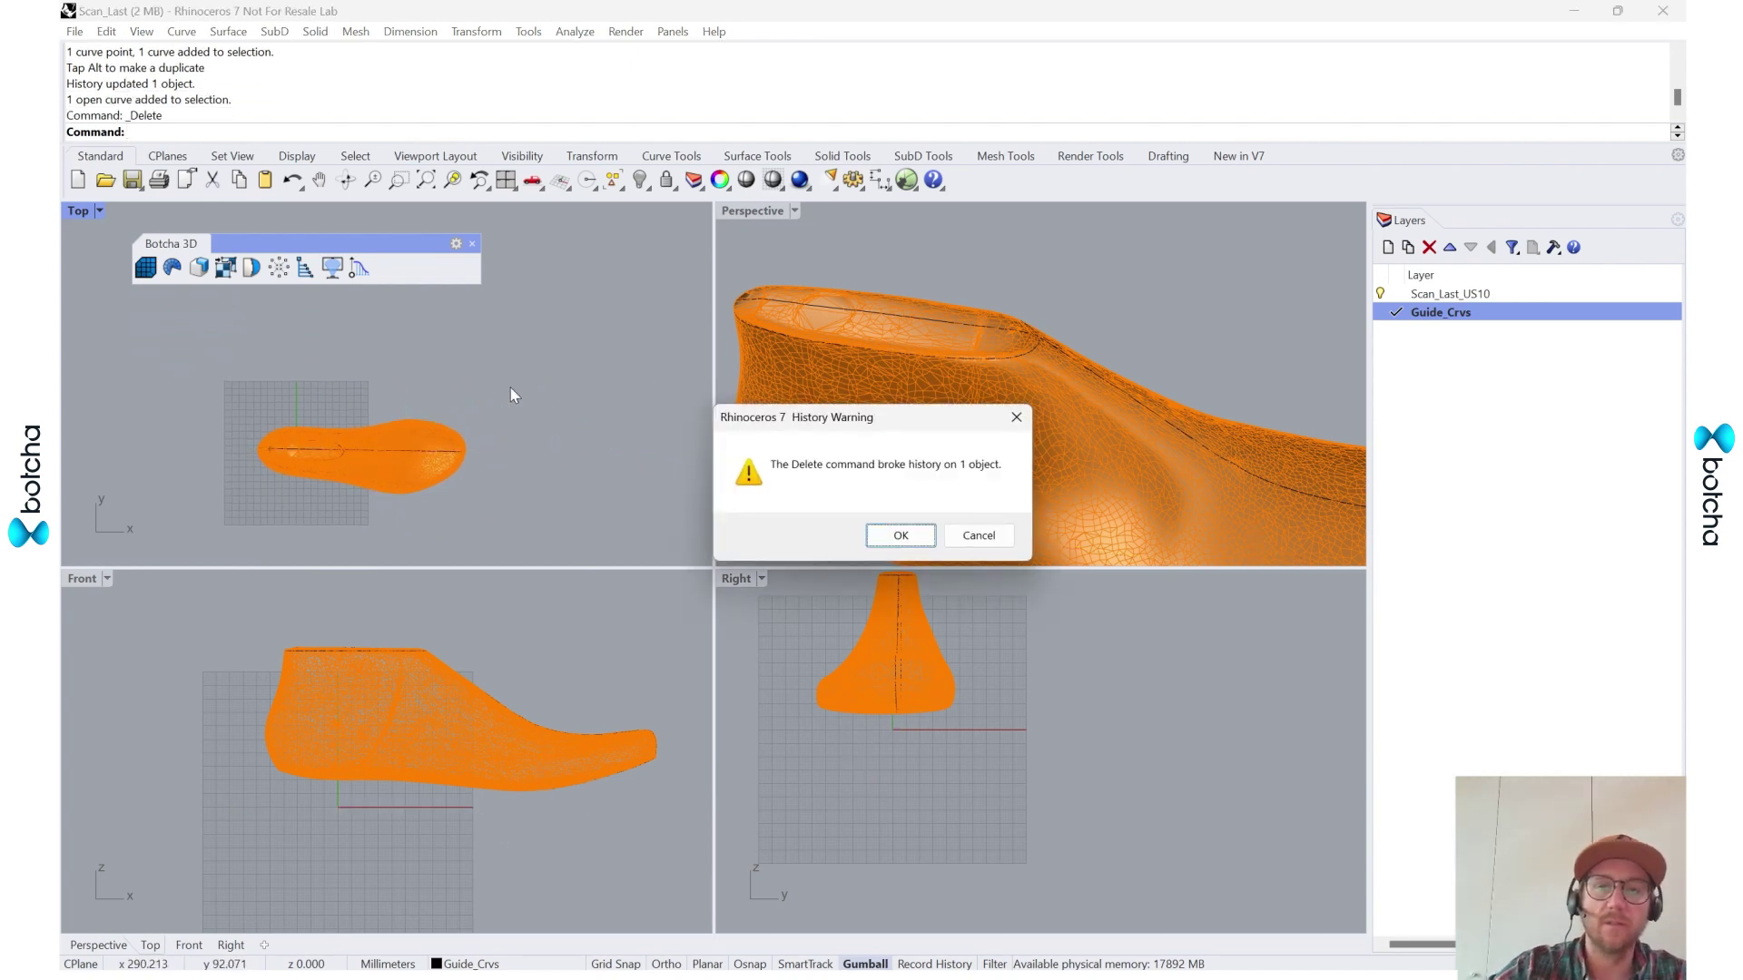
left_click(913, 538)
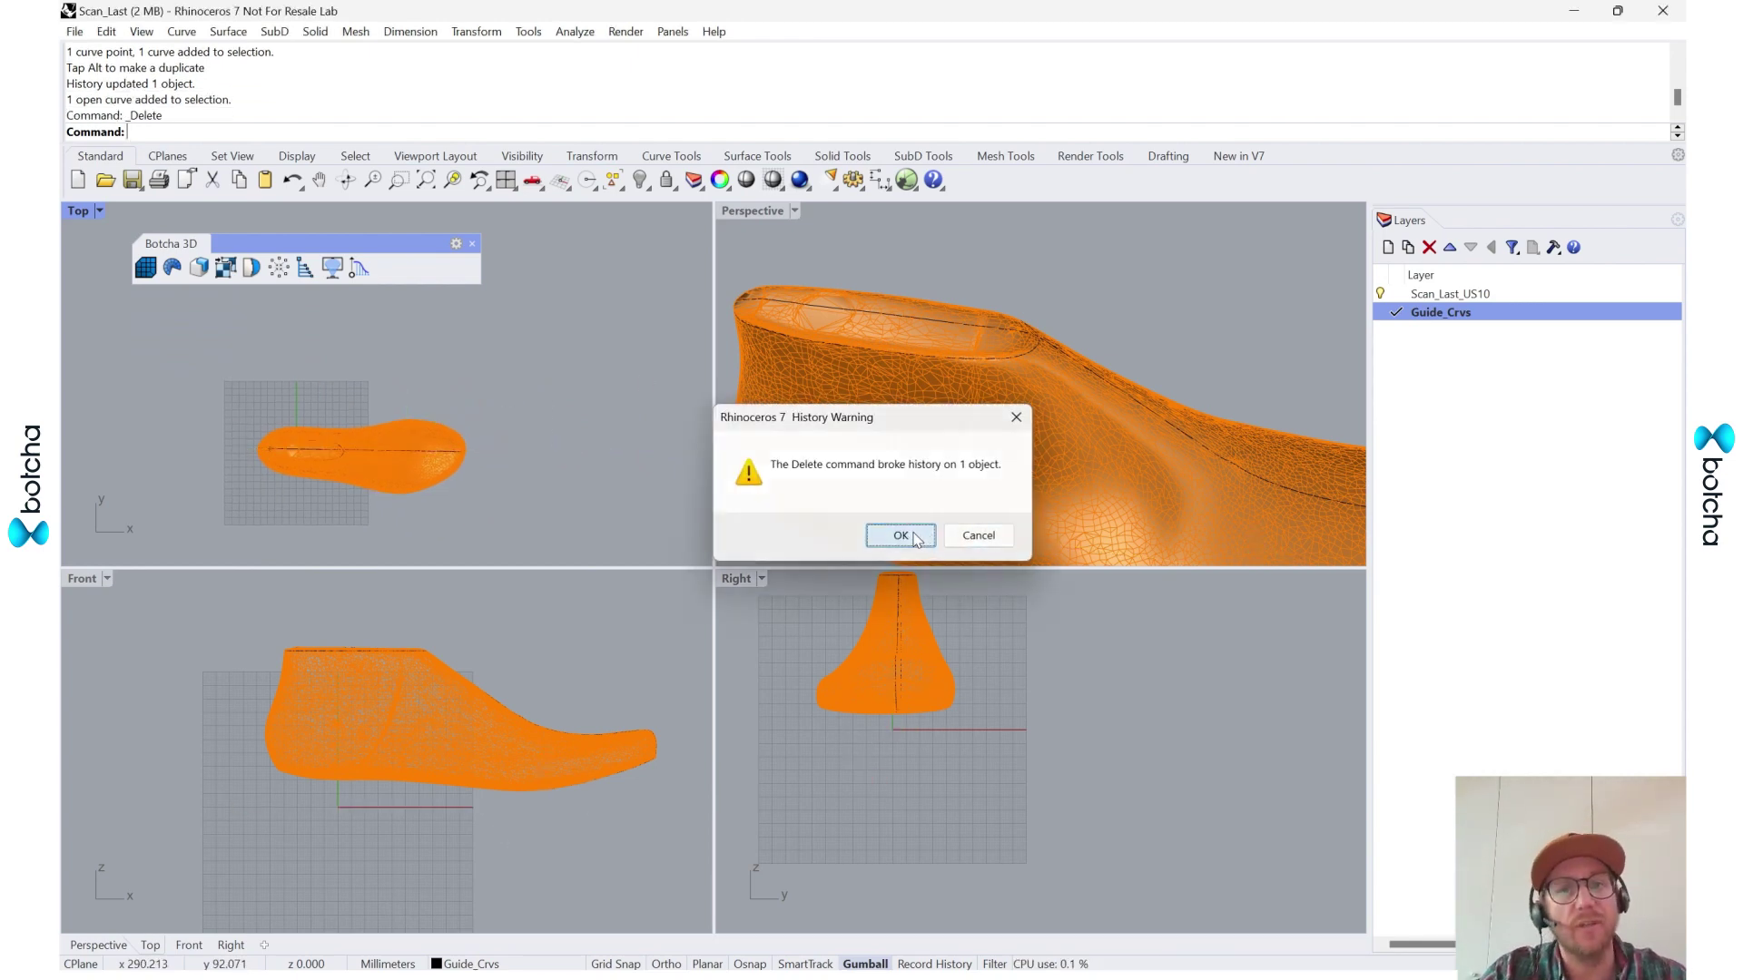
right_click_drag(576, 494, 619, 463)
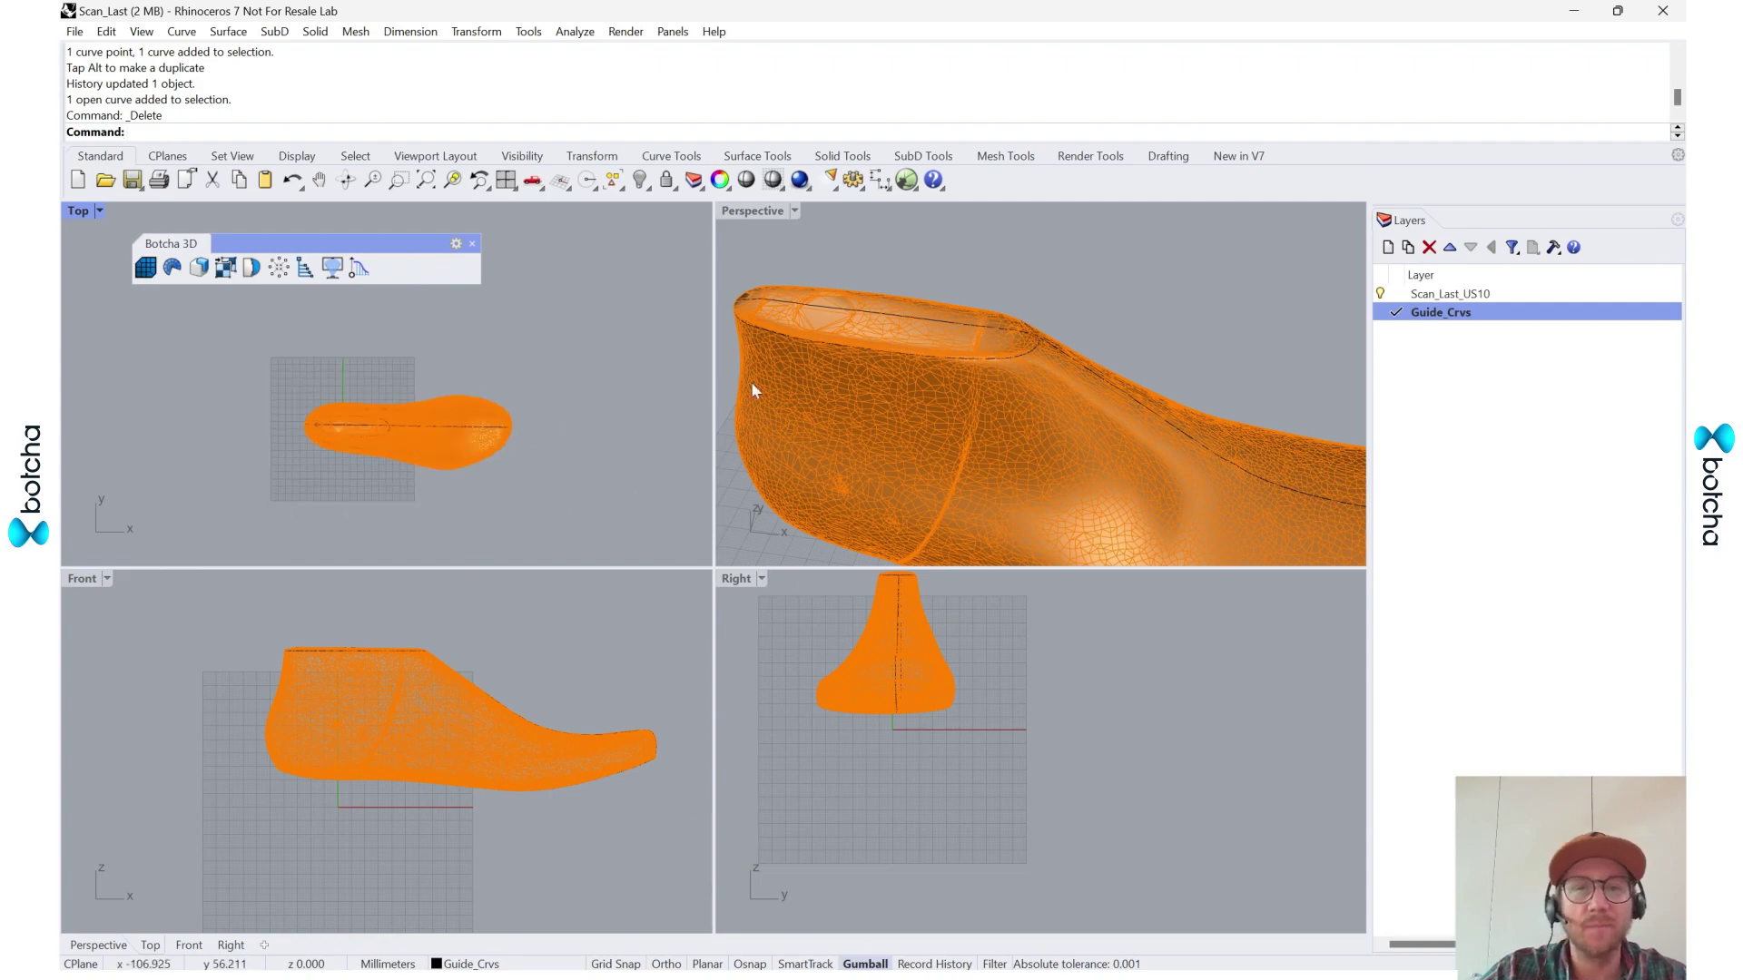
left_click(755, 215)
- Maximize the Perspective view and orbit to a three-quarter view of the last
double_click(739, 216)
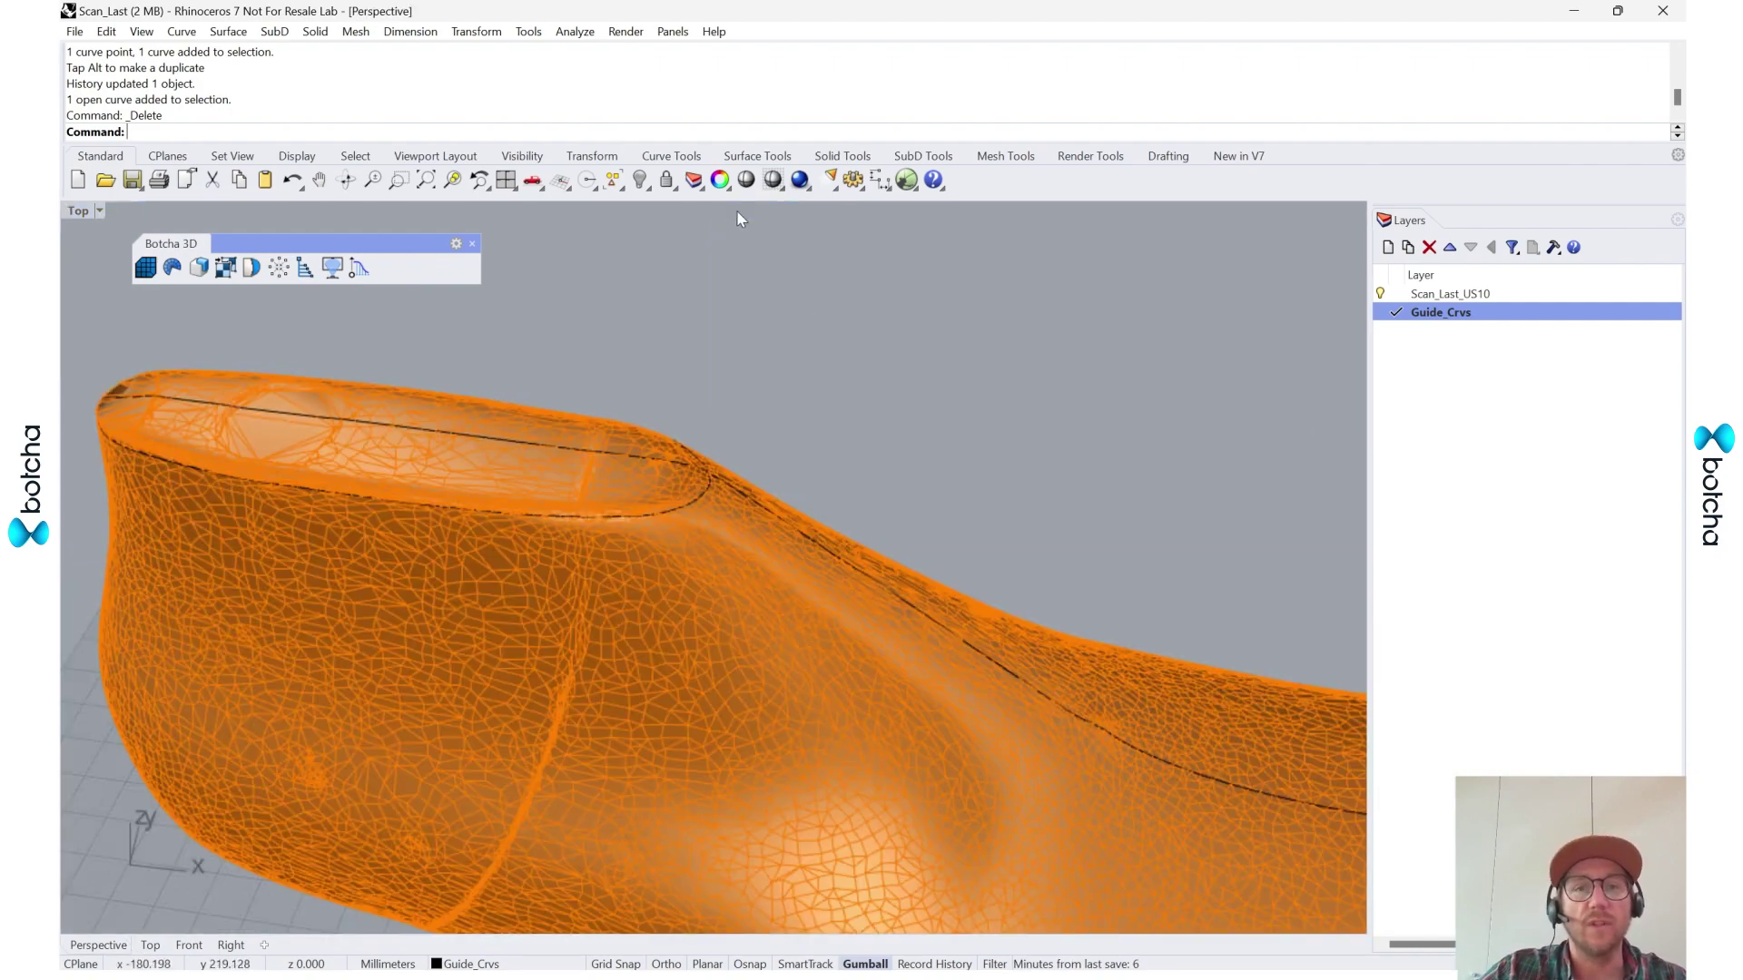
right_click_drag(1017, 581, 1054, 462)
scroll(1018, 649, "down", 7)
right_click_drag(1020, 657, 482, 685)
scroll(677, 494, "up", 3)
right_click_drag(1213, 733, 828, 737)
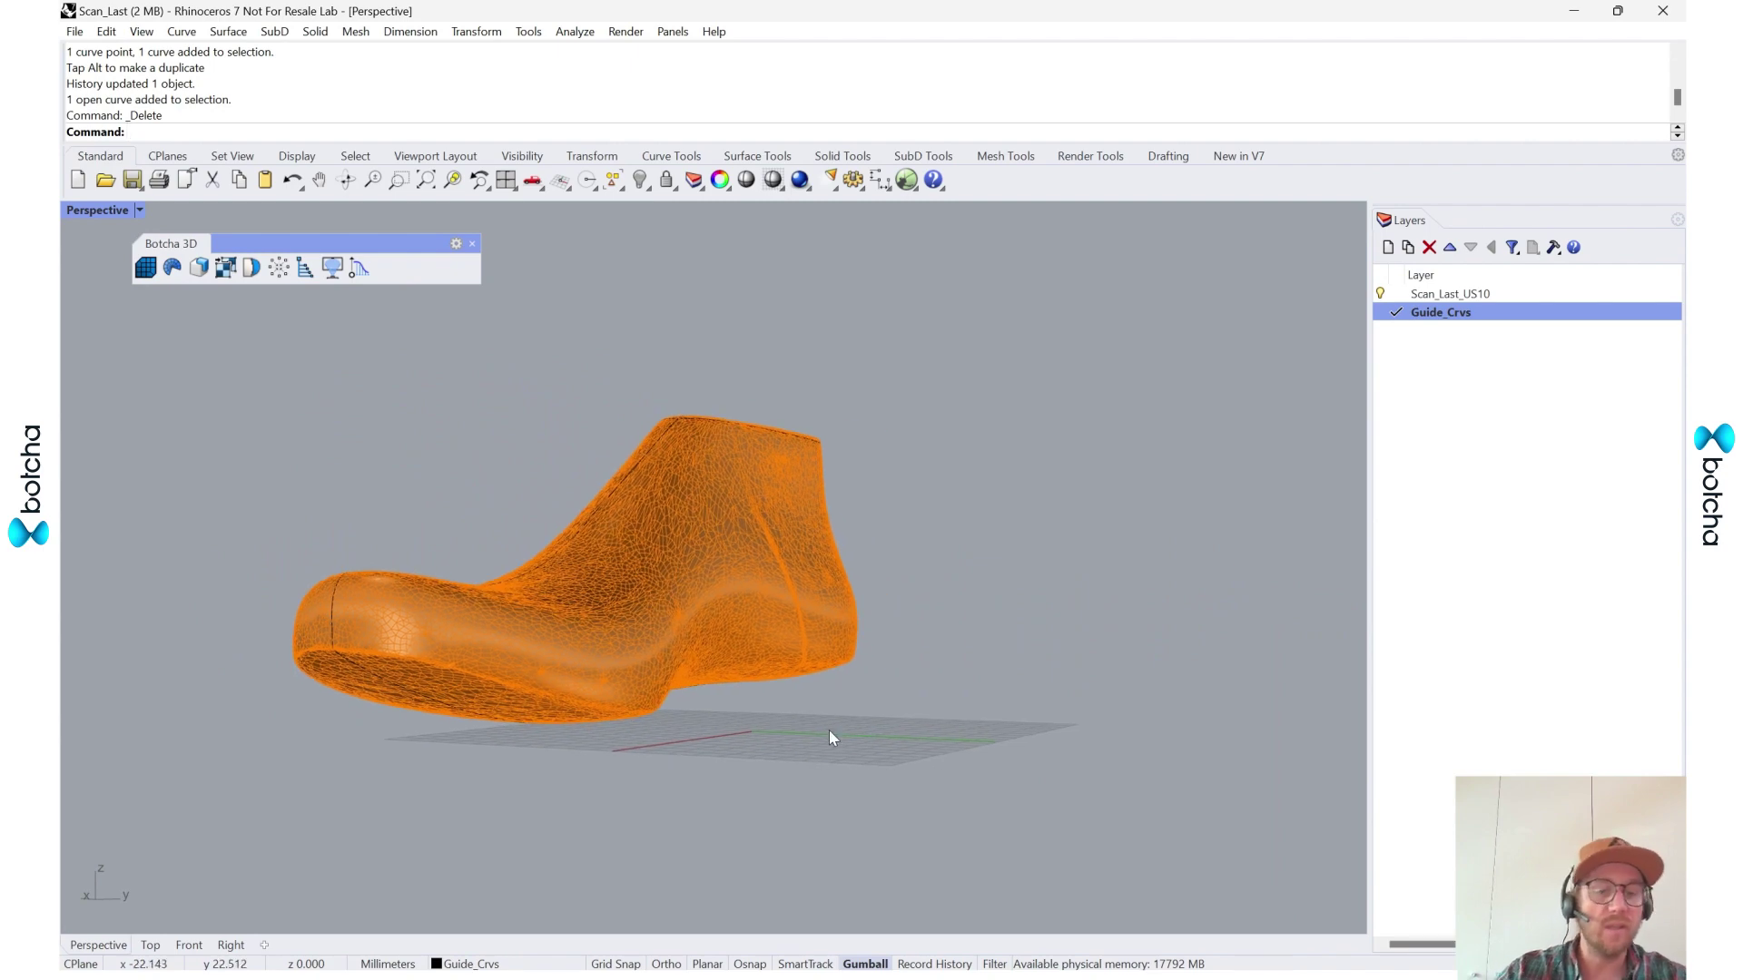
- Start InterpCrv with the PersistentOnMesh option so points stay on the mesh
type("InterpCrv")
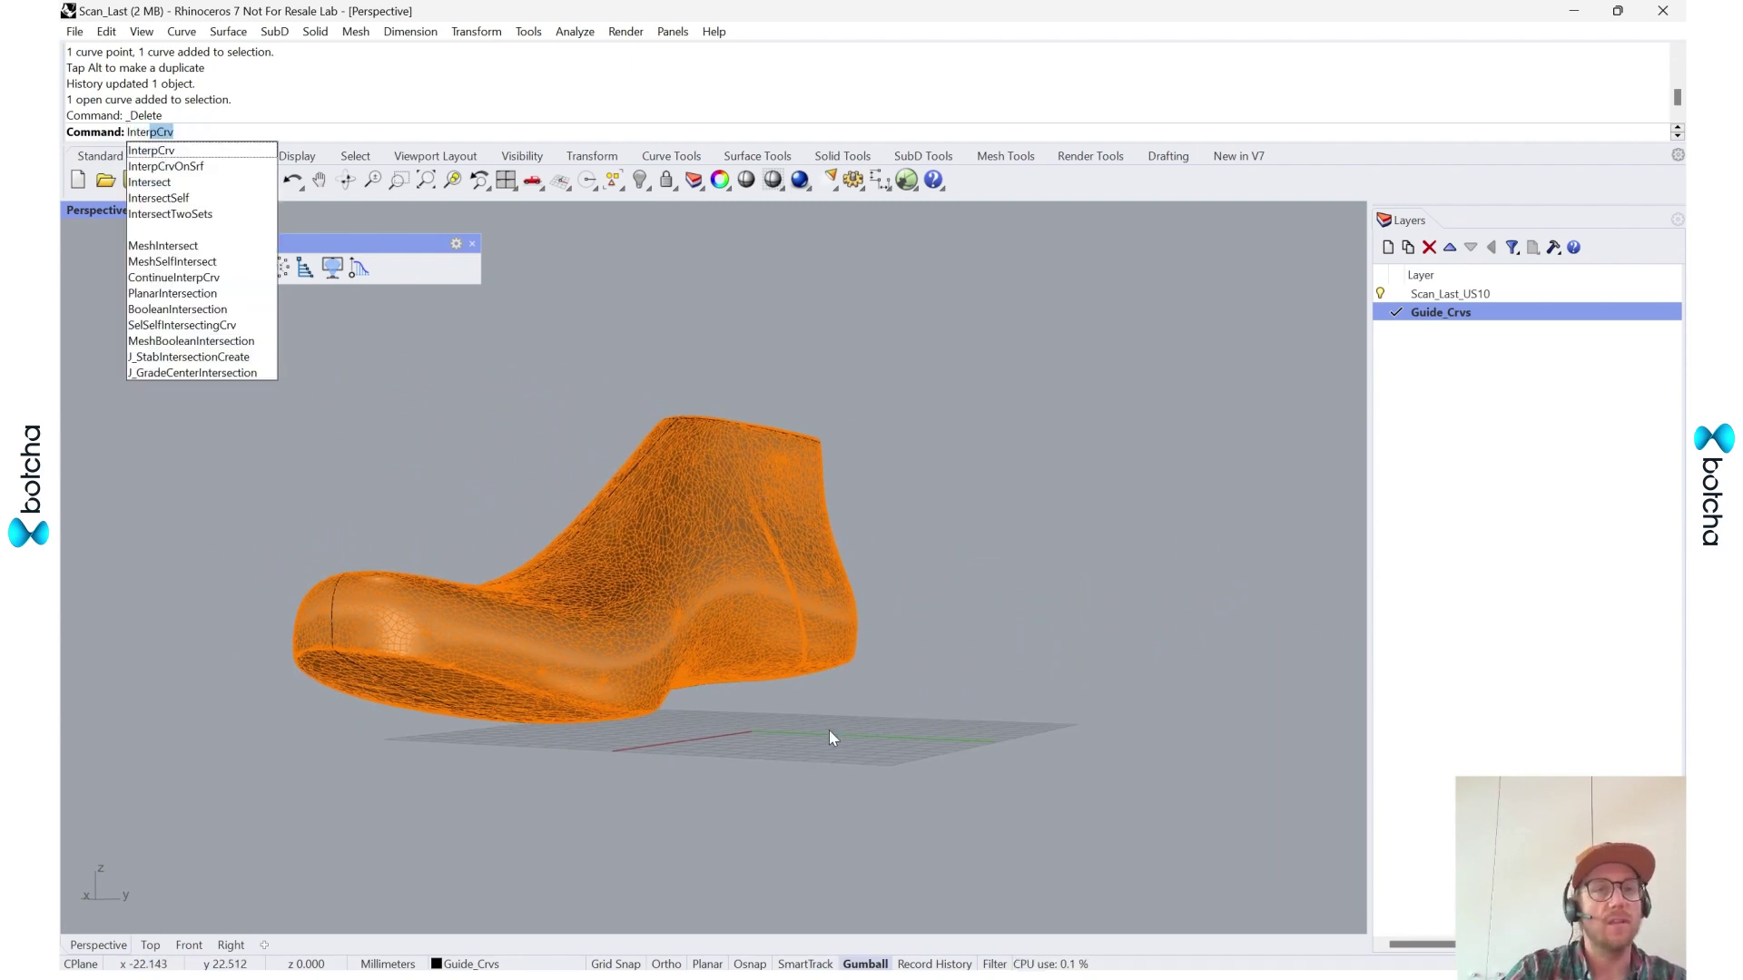
key("Return")
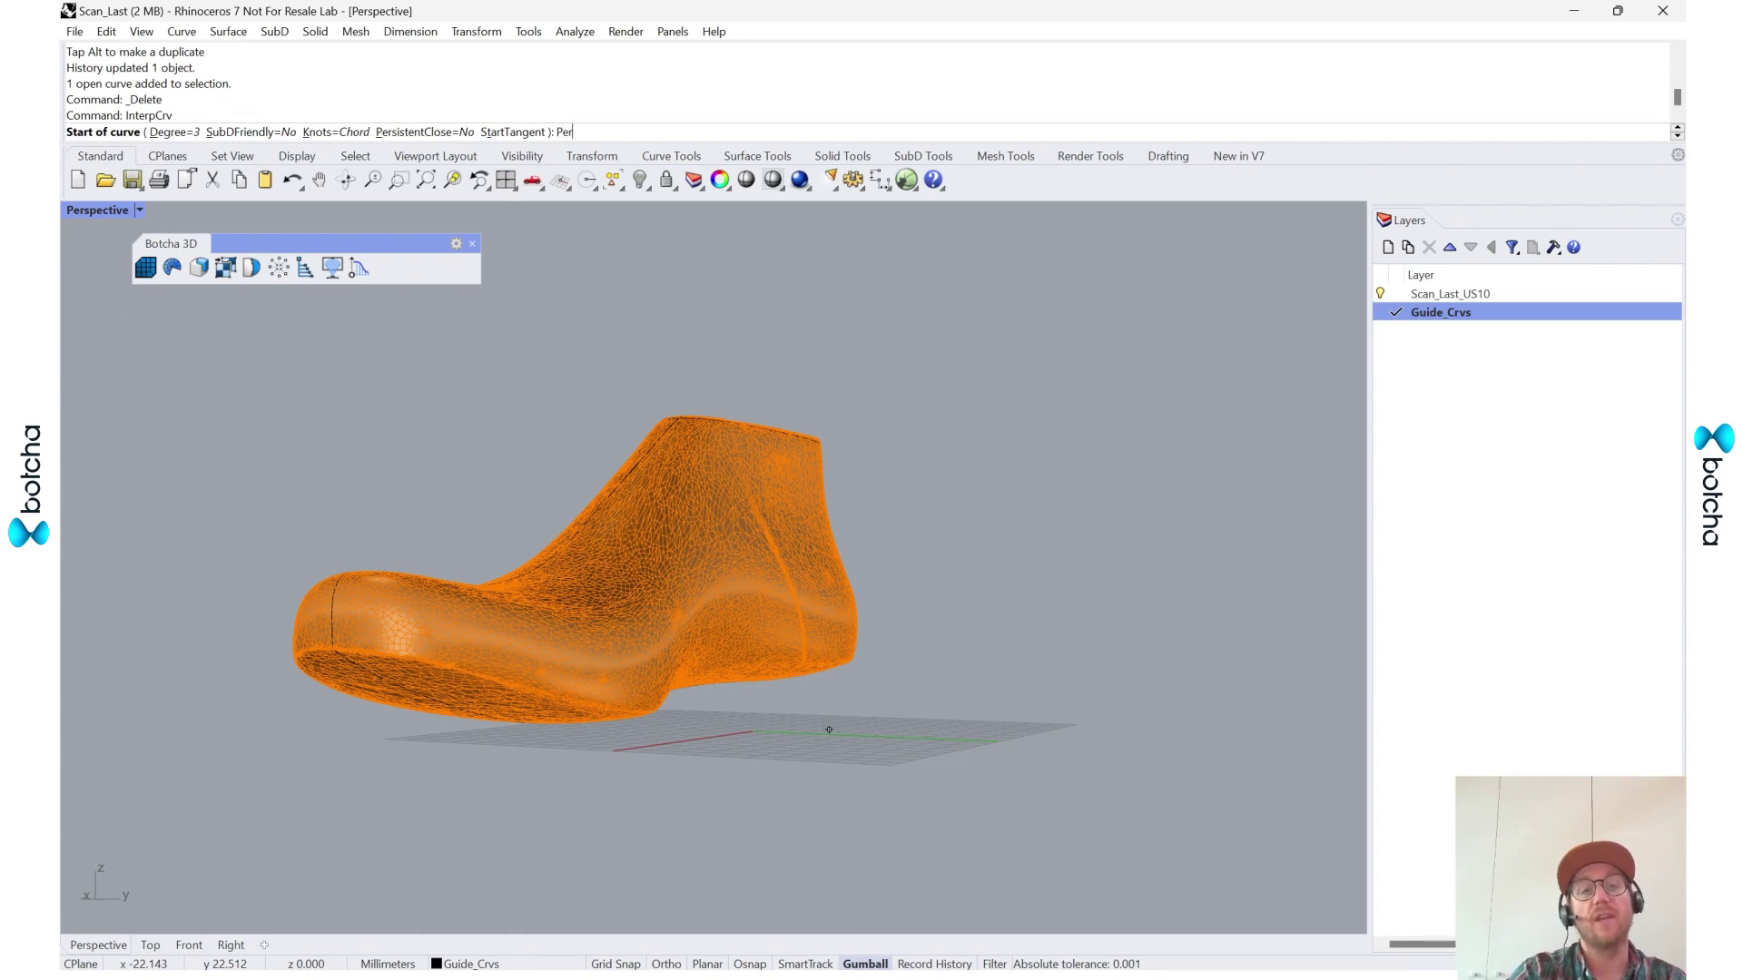
type("Persistentonmesh")
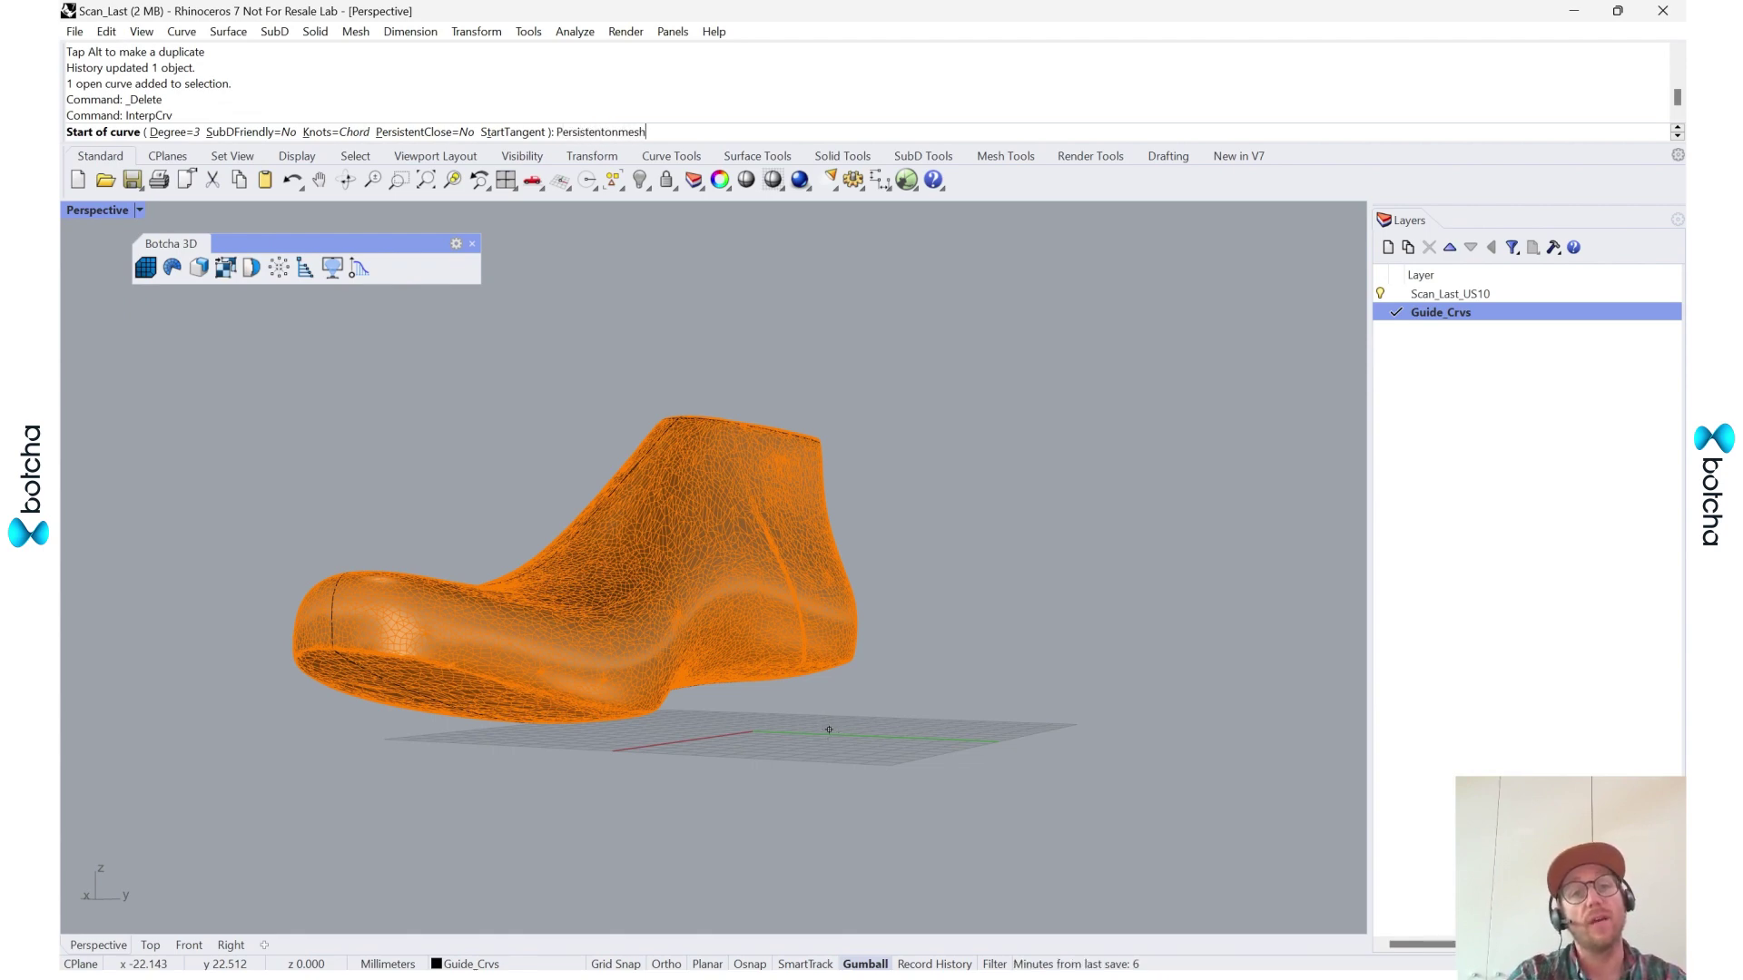
key("Return")
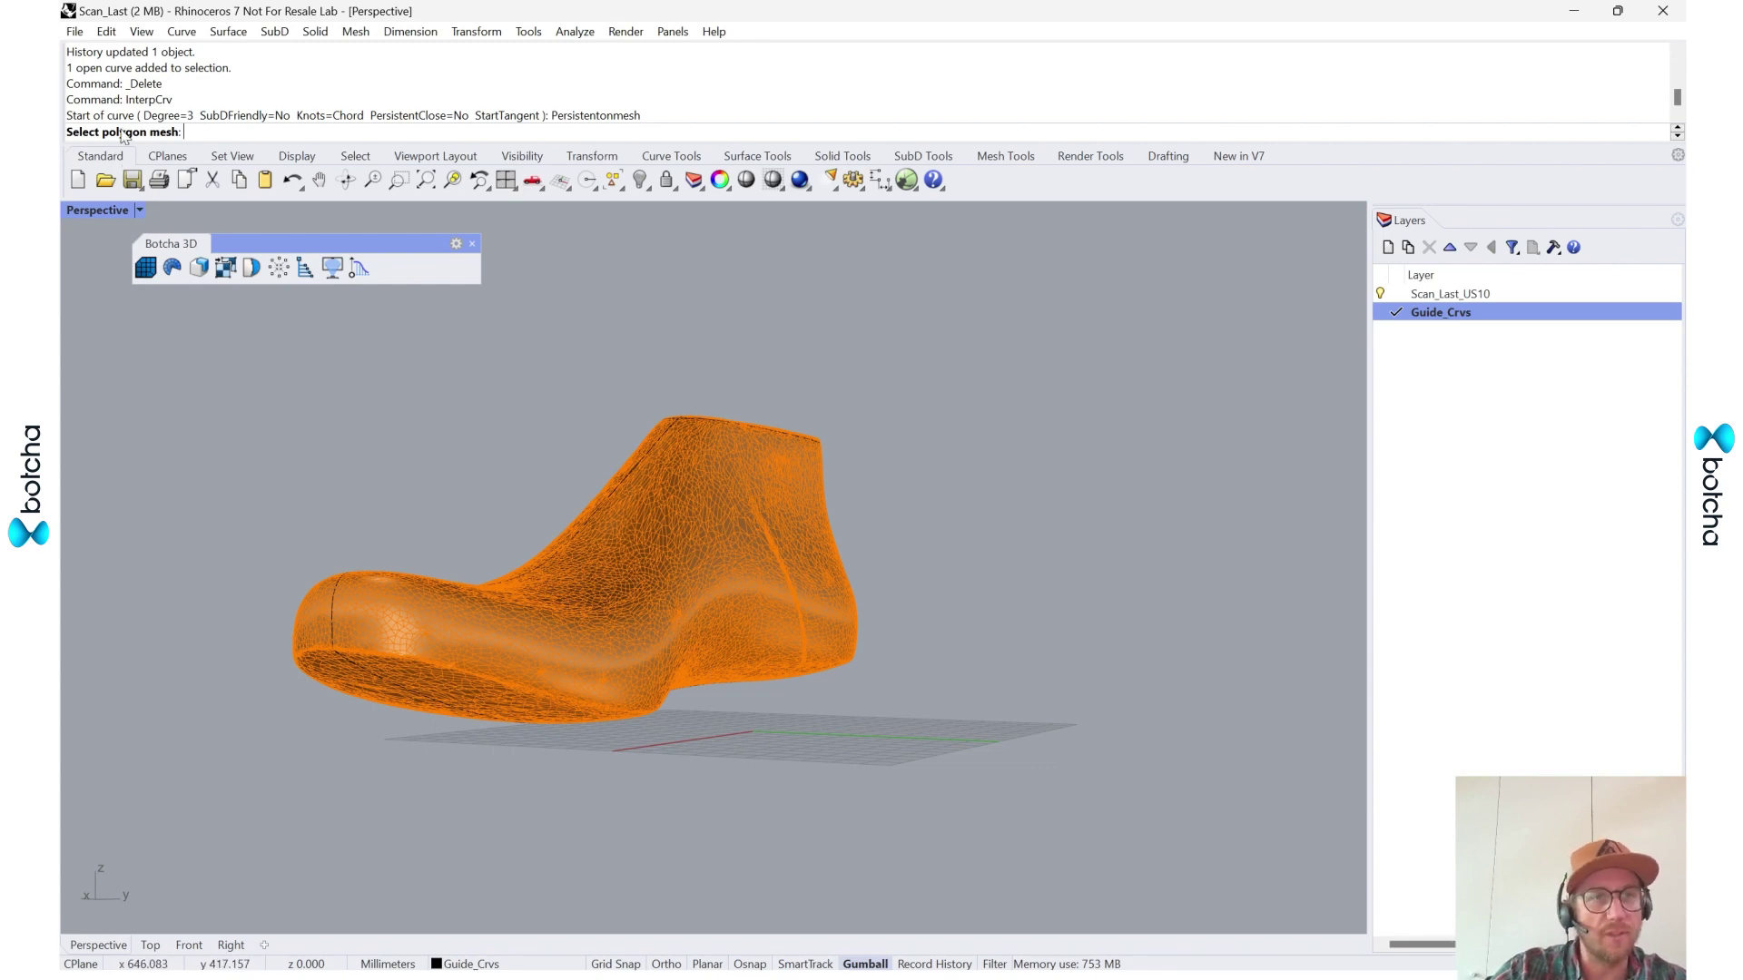
- Pick the scan mesh and place curve points along the sole edge up to the rounded end
left_click(645, 649)
right_click_drag(703, 676, 604, 672)
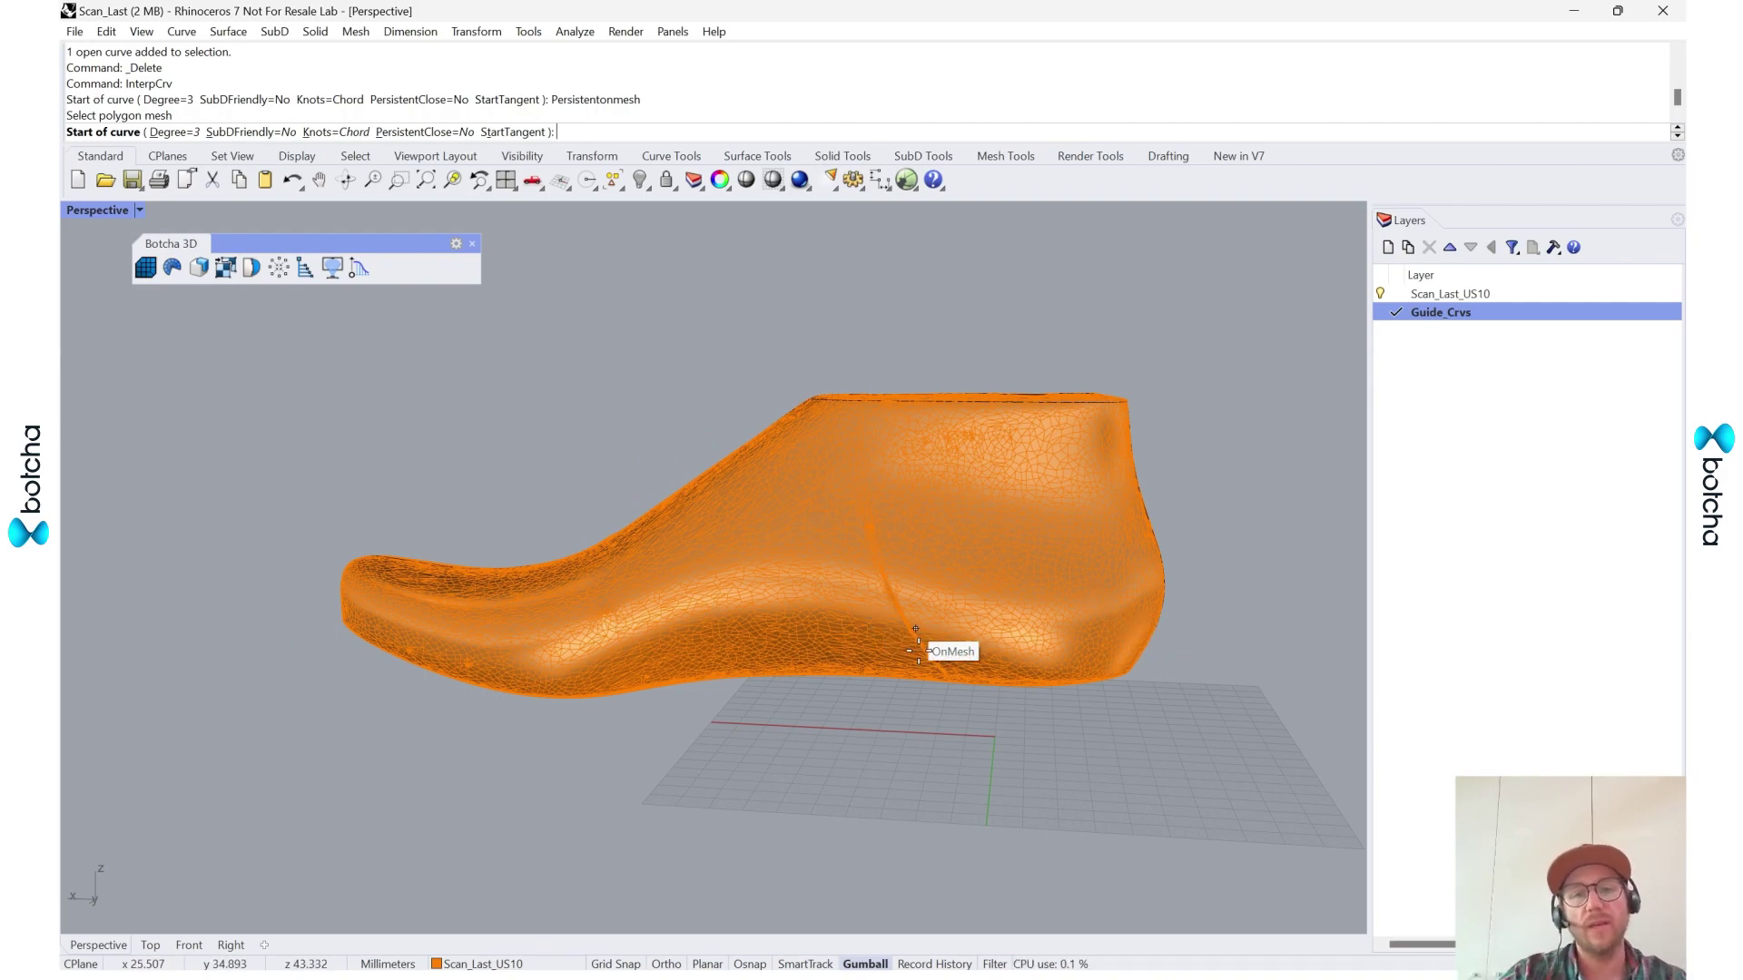
scroll(902, 634, "up", 5)
right_click_drag(945, 712, 891, 594)
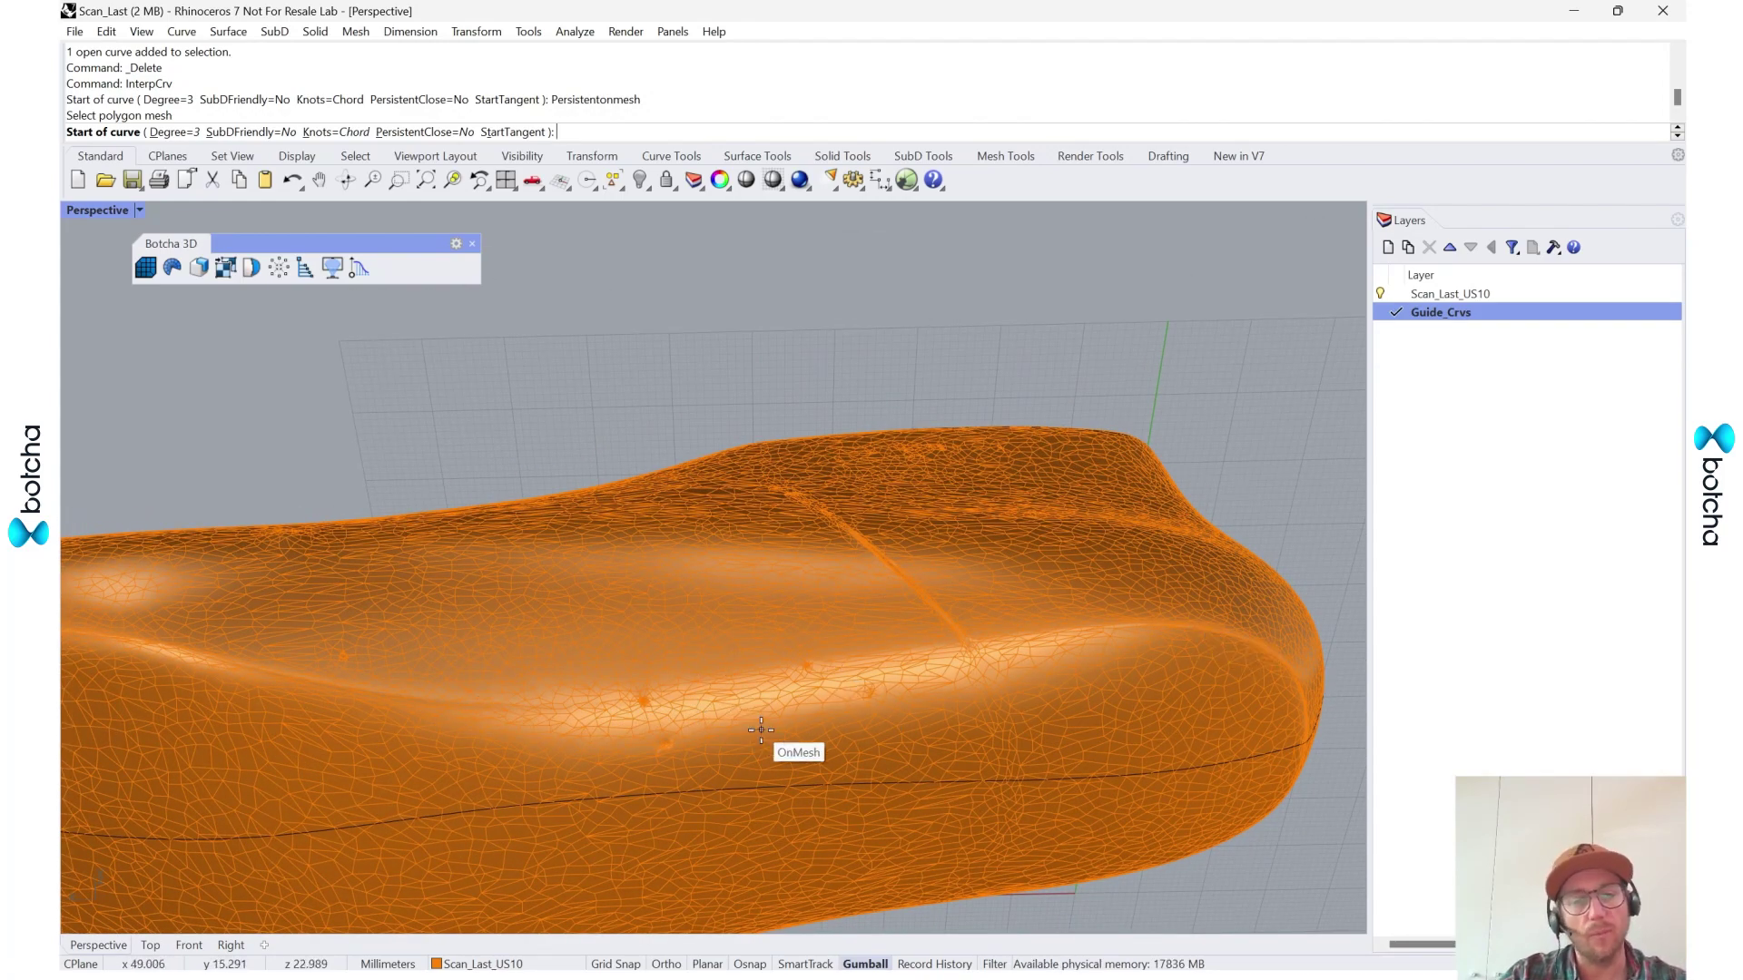
scroll(187, 700, "up", 5)
left_click(181, 609)
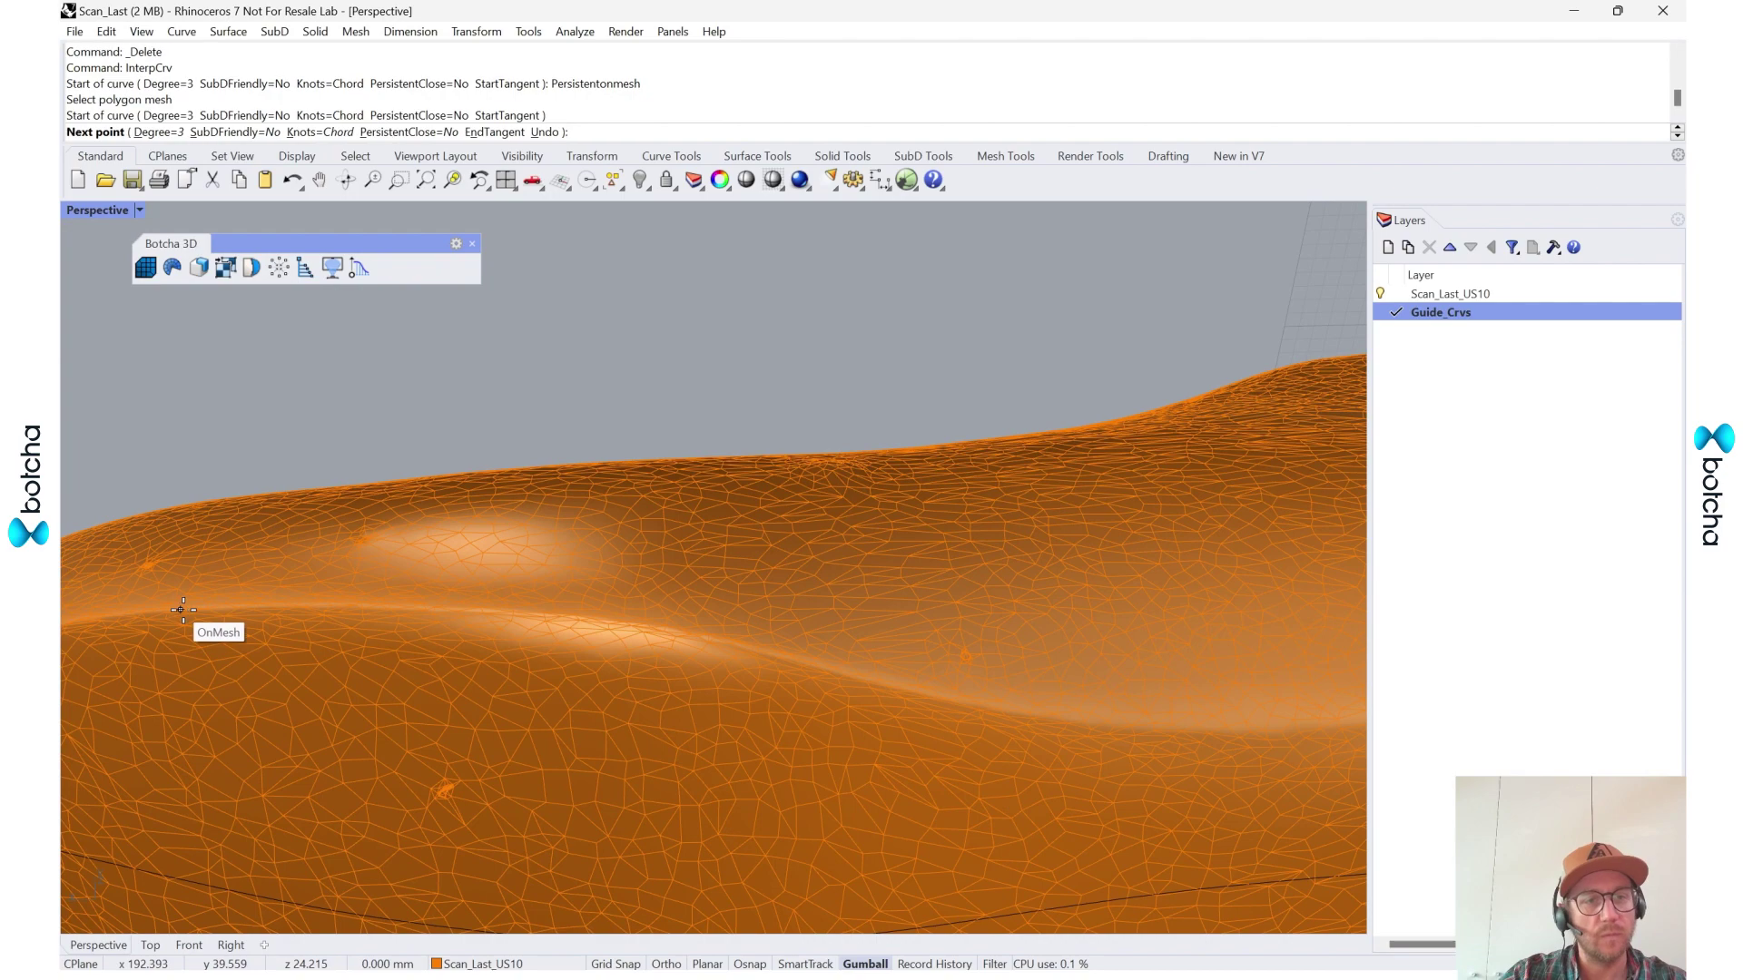
left_click(424, 608)
left_click(738, 645)
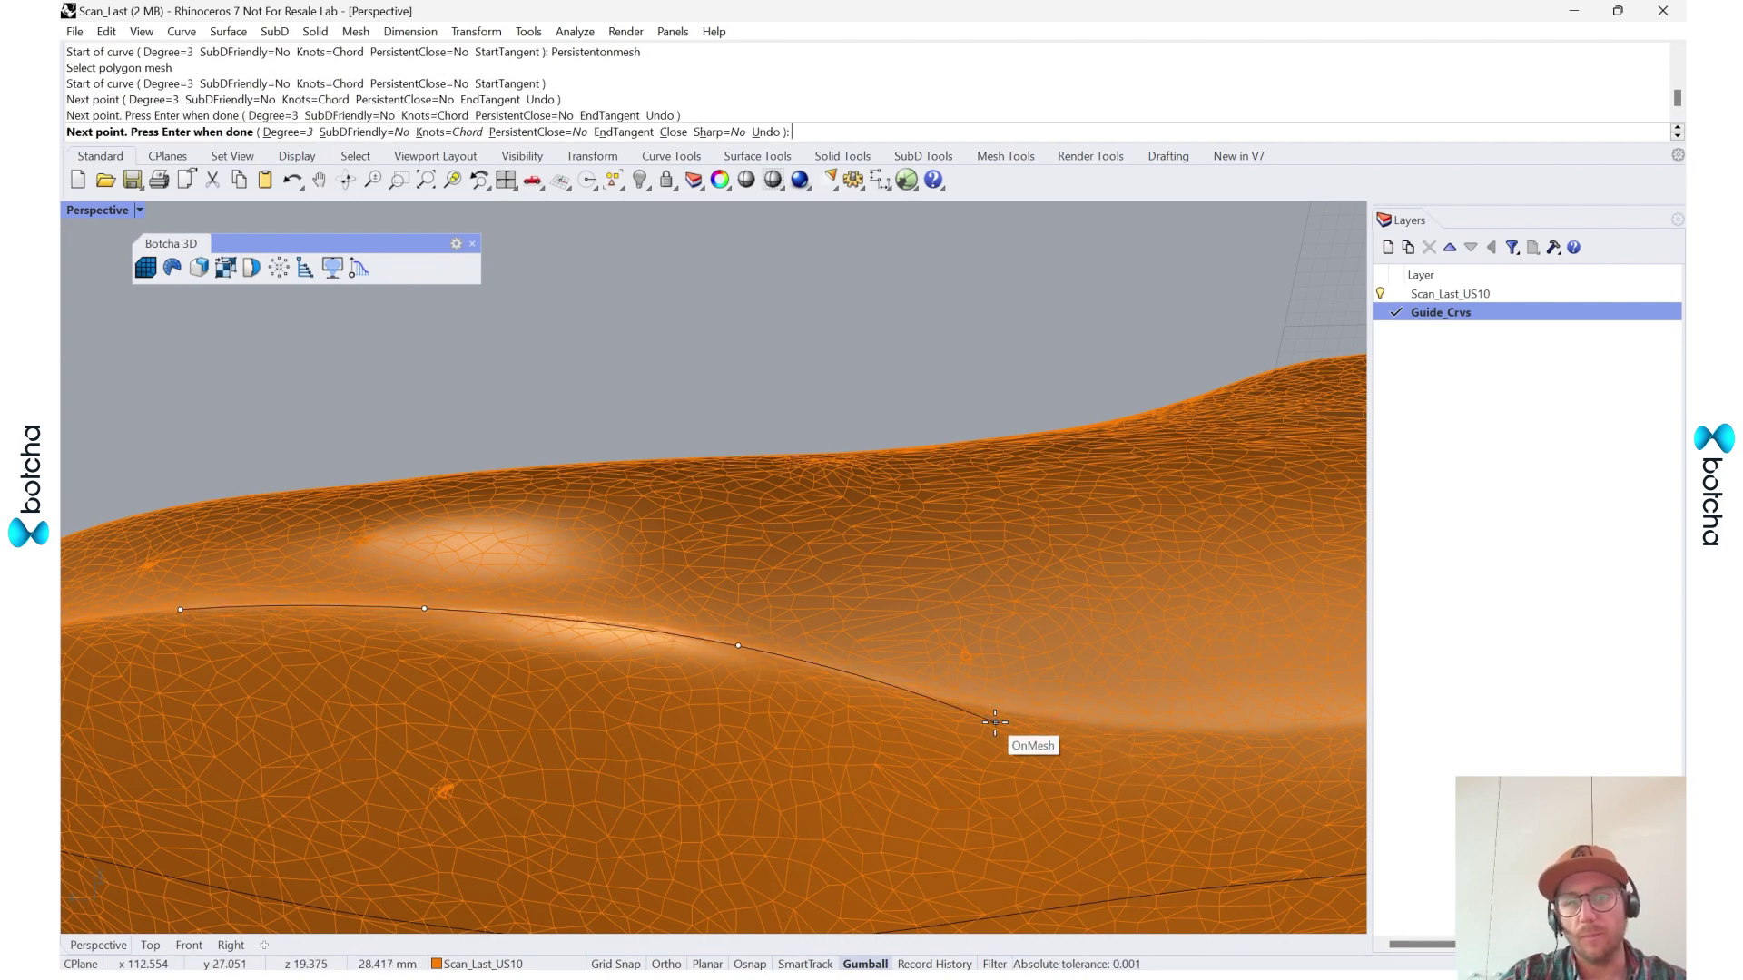
left_click(886, 696)
scroll(886, 696, "down", 5)
scroll(858, 676, "up", 5)
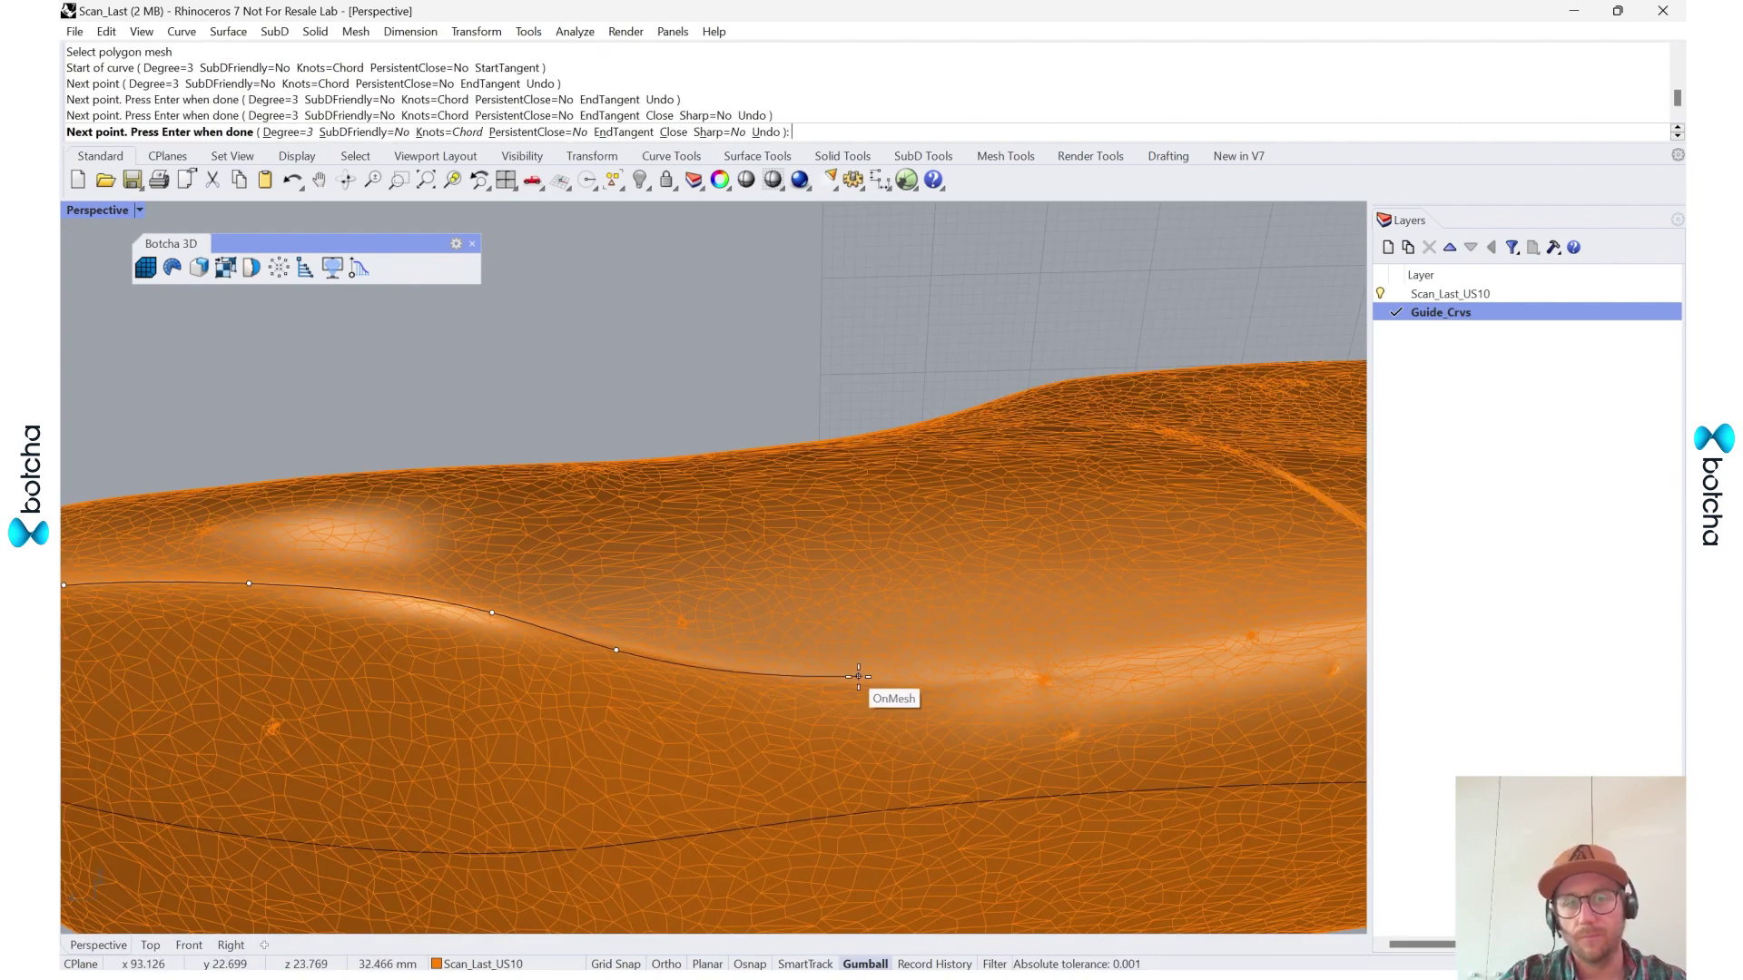
left_click(859, 685)
left_click(1131, 677)
scroll(781, 690, "down", 3)
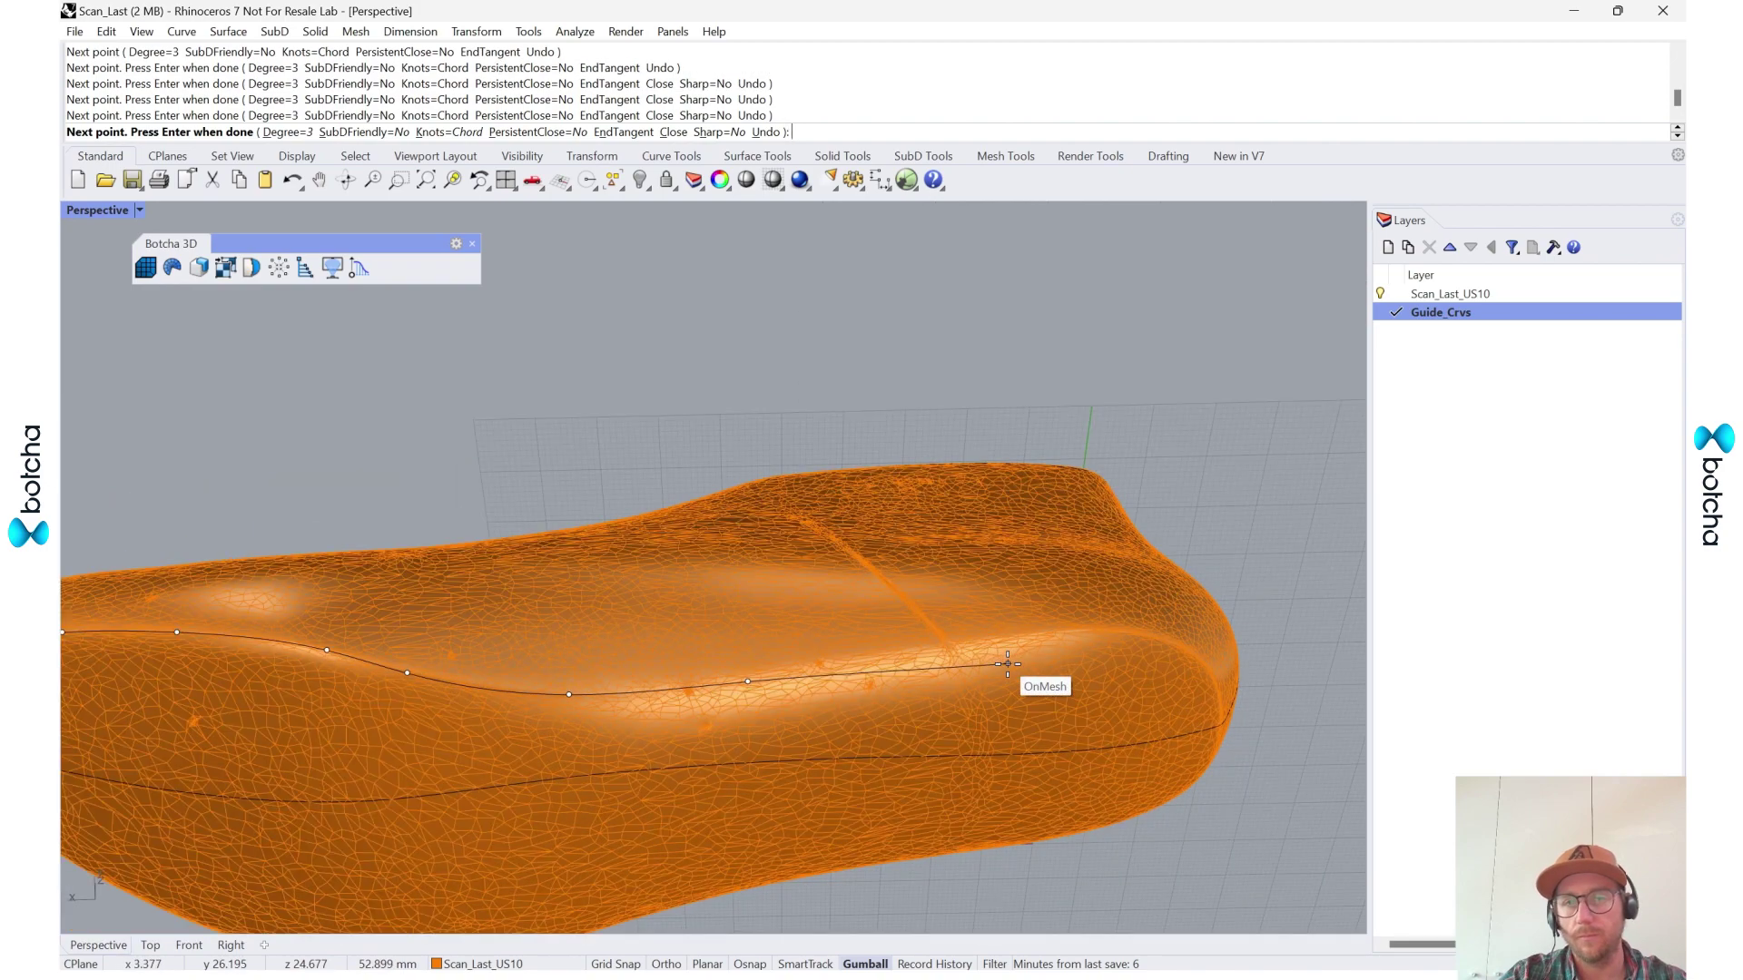
left_click(886, 656)
left_click(1021, 629)
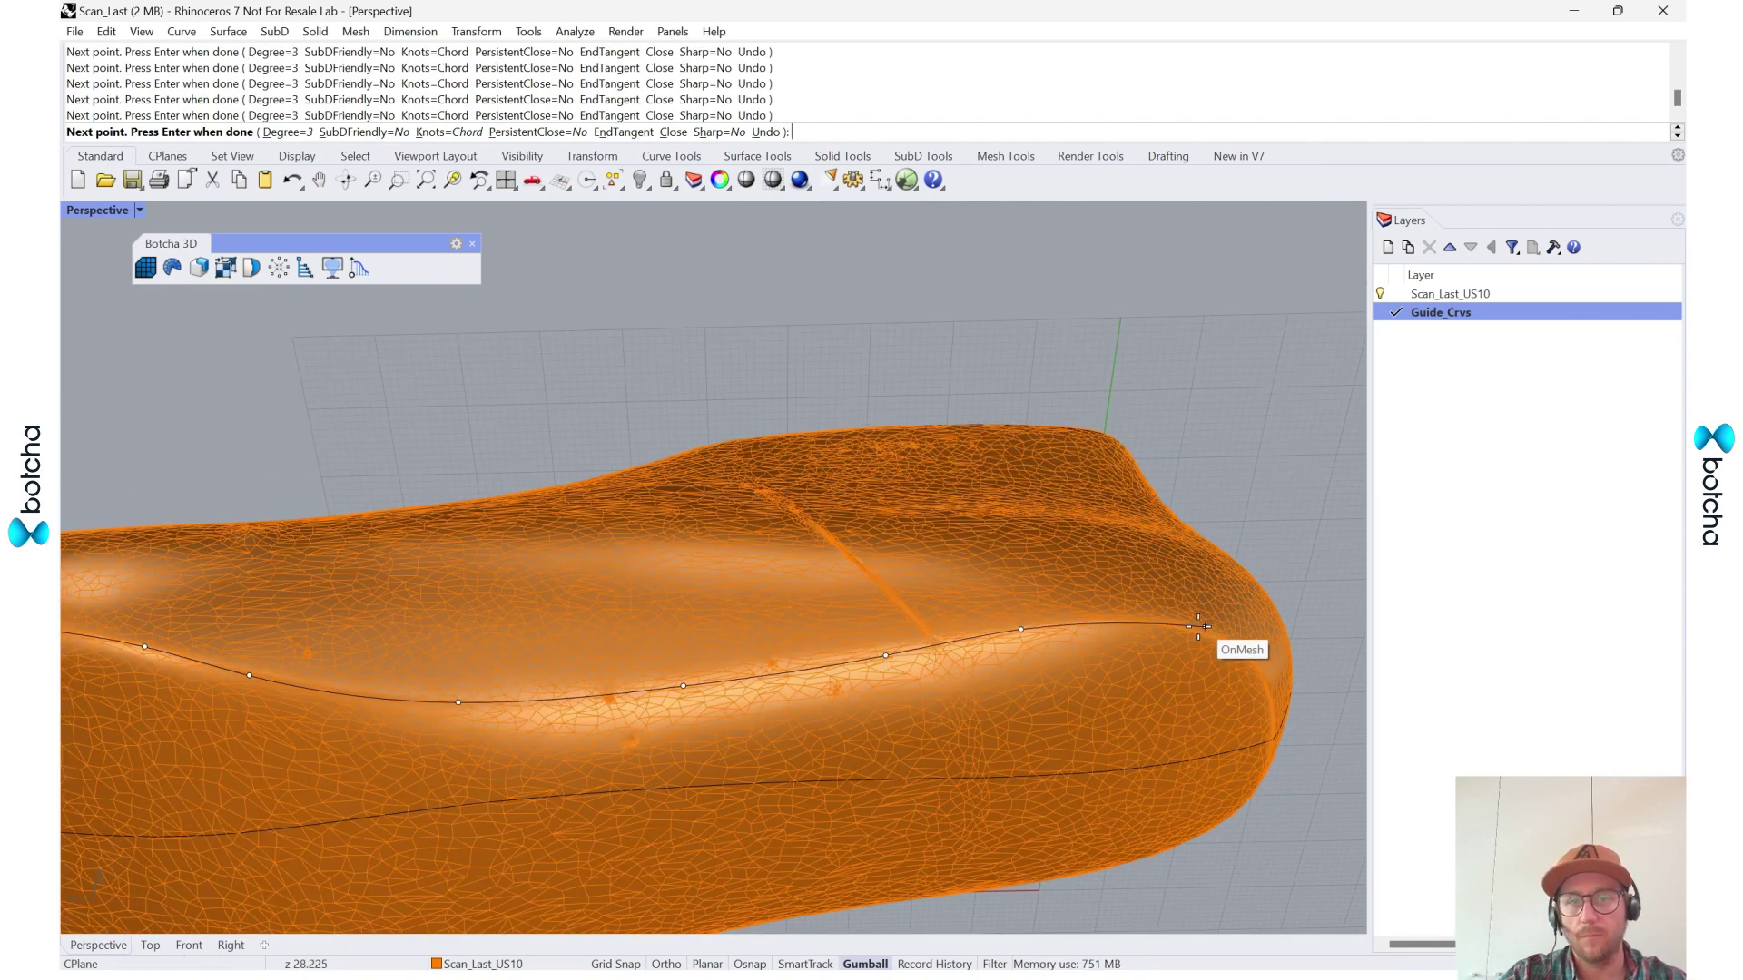
- Carry the curve around the rounded end and along the side edge past the crease
right_click_drag(1168, 627, 1071, 700)
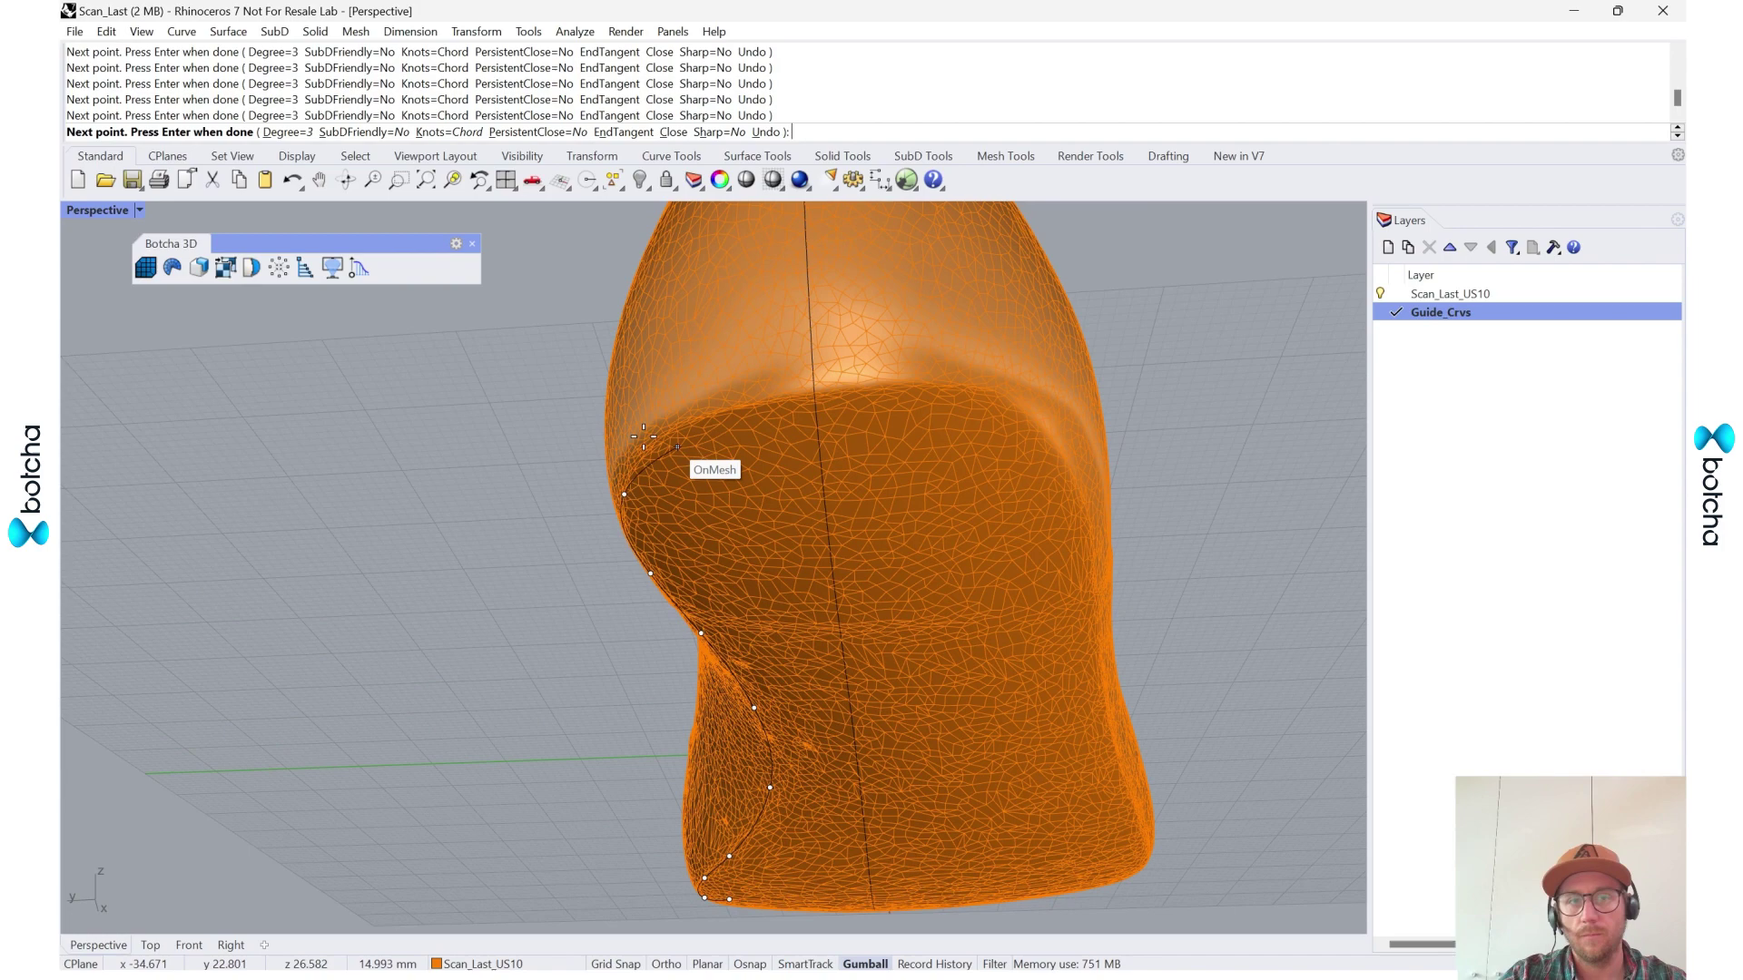
left_click(666, 435)
left_click(796, 395)
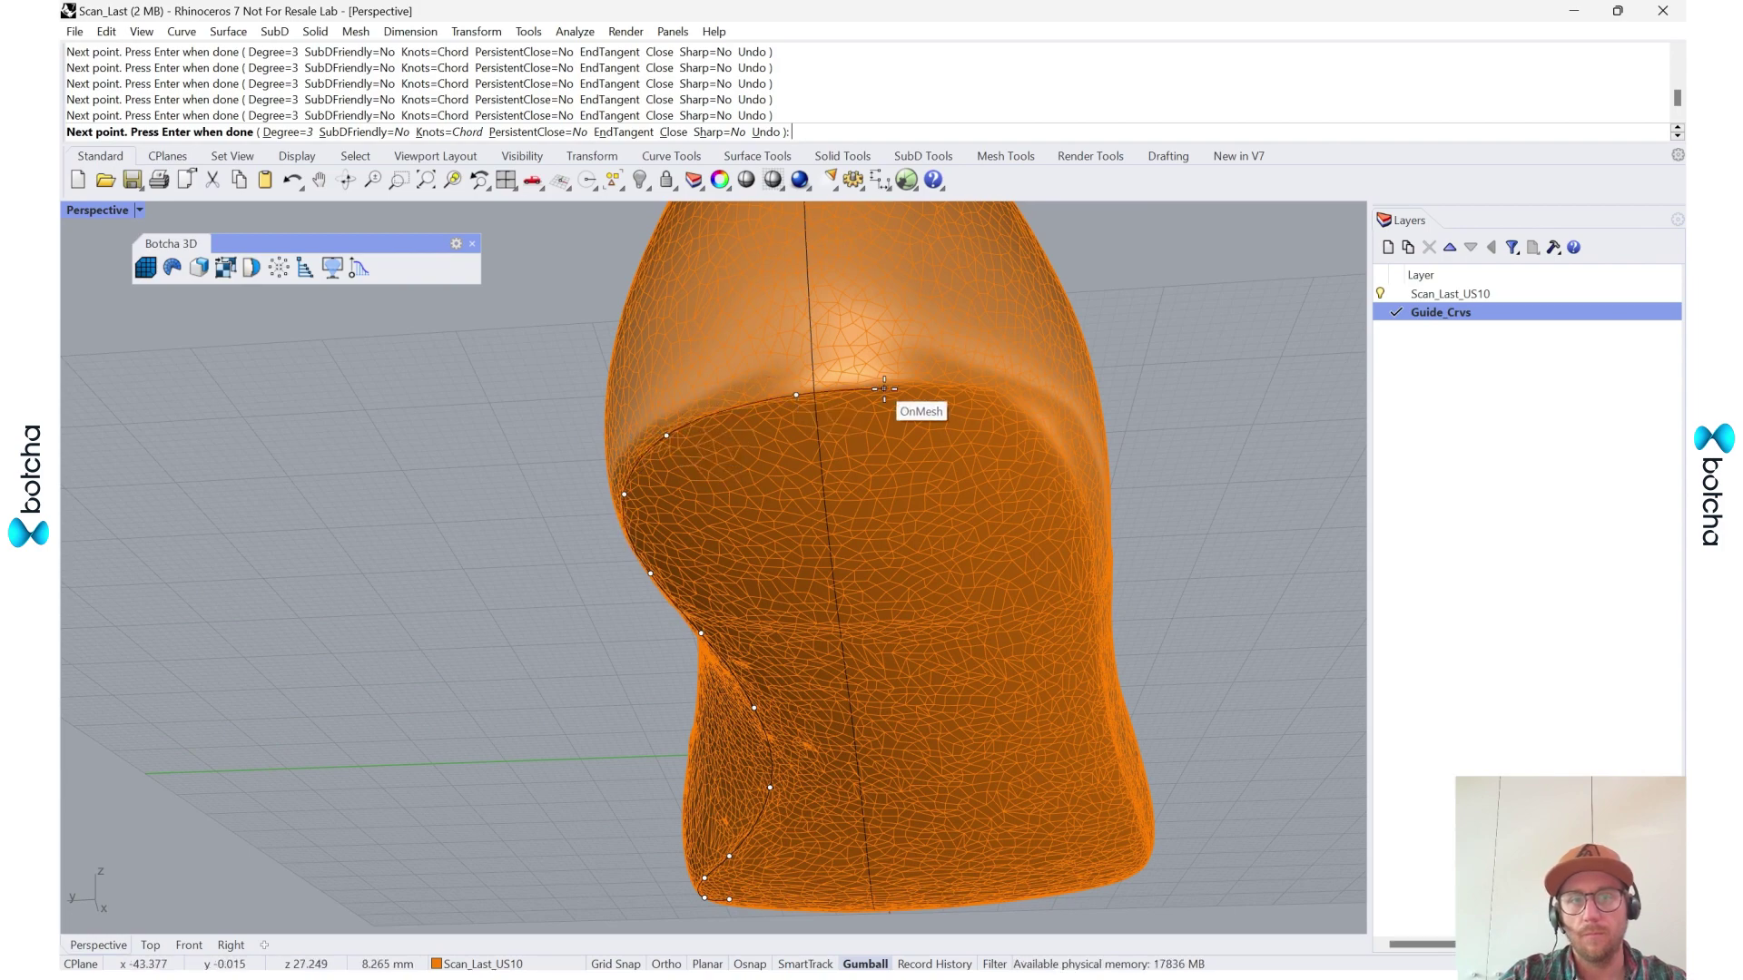
mouse_move(884, 388)
right_mouse_down()
mouse_move(981, 405)
mouse_move(811, 483)
right_mouse_up()
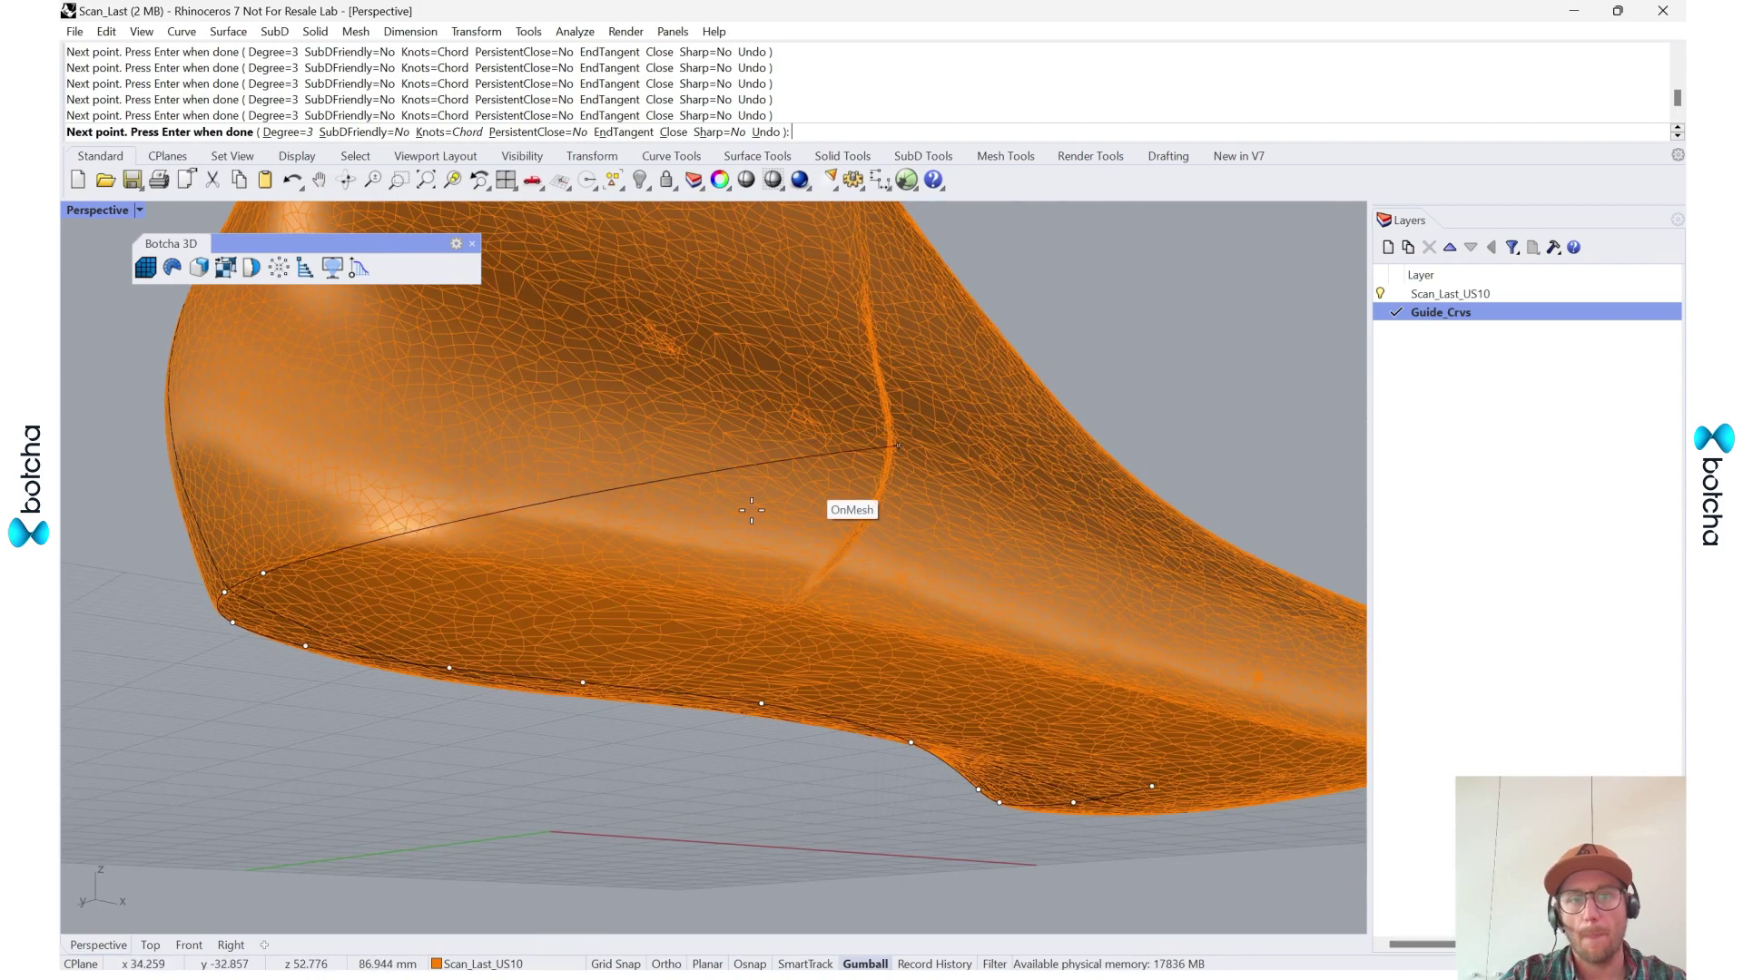
left_click(371, 551)
left_click(589, 579)
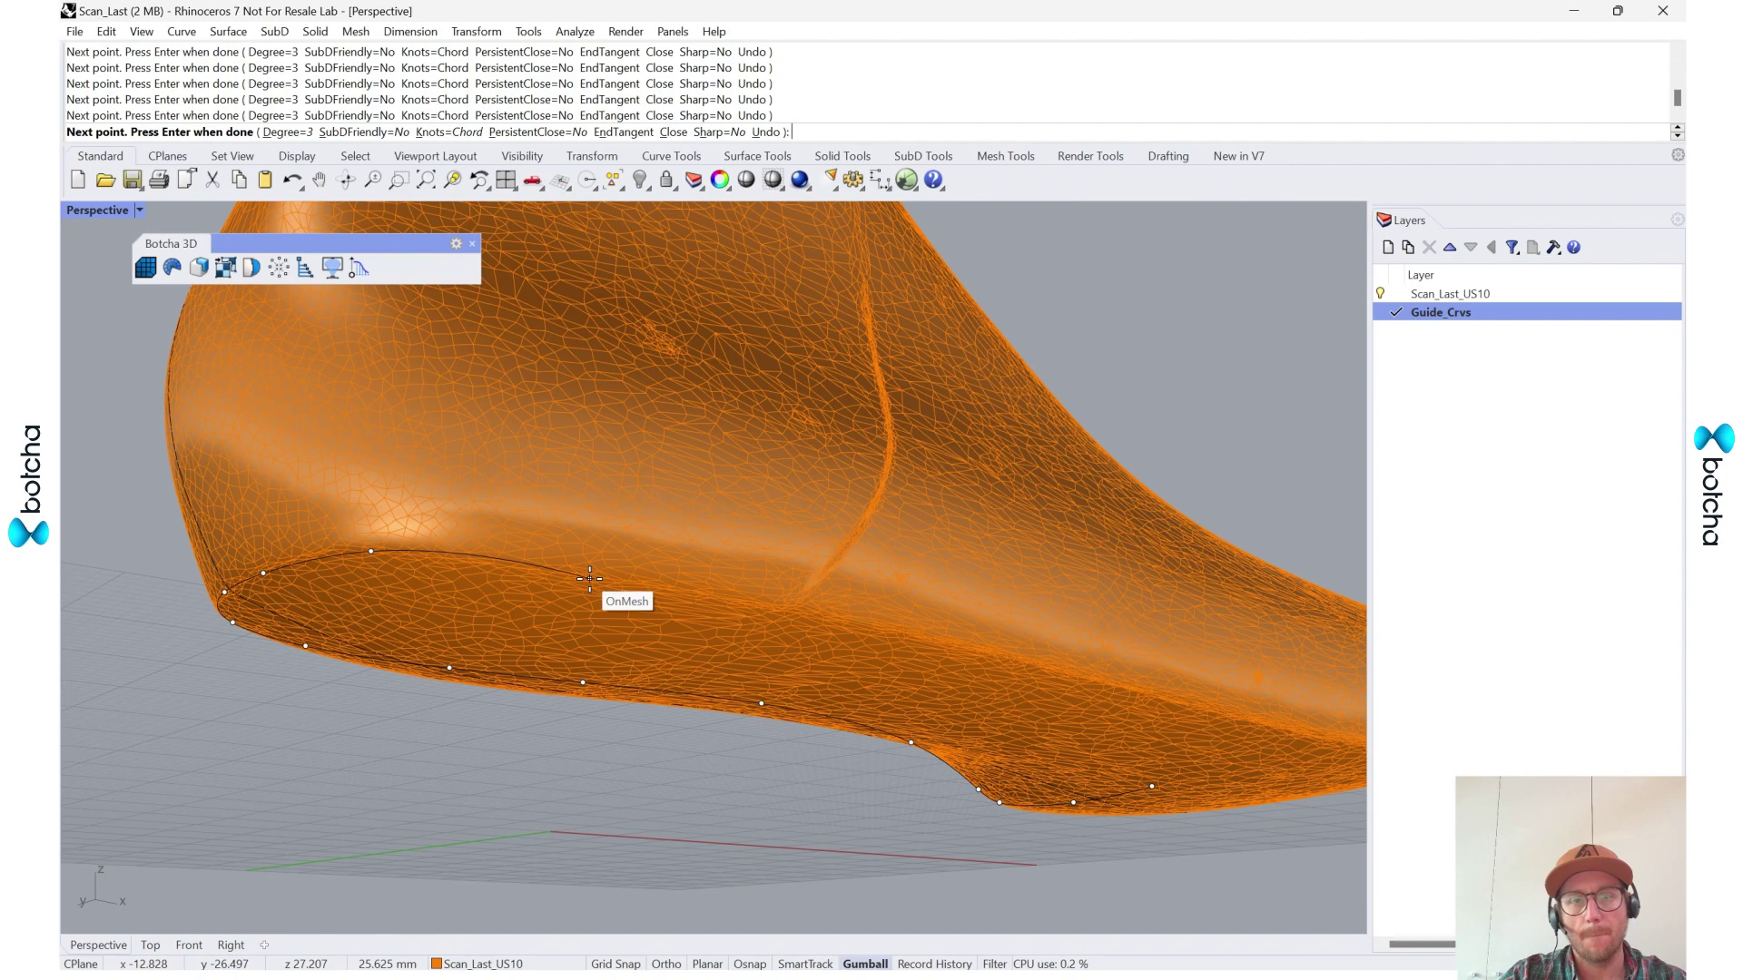
left_click(840, 630)
right_click_drag(980, 669, 831, 635)
left_click(541, 619)
left_click(720, 613)
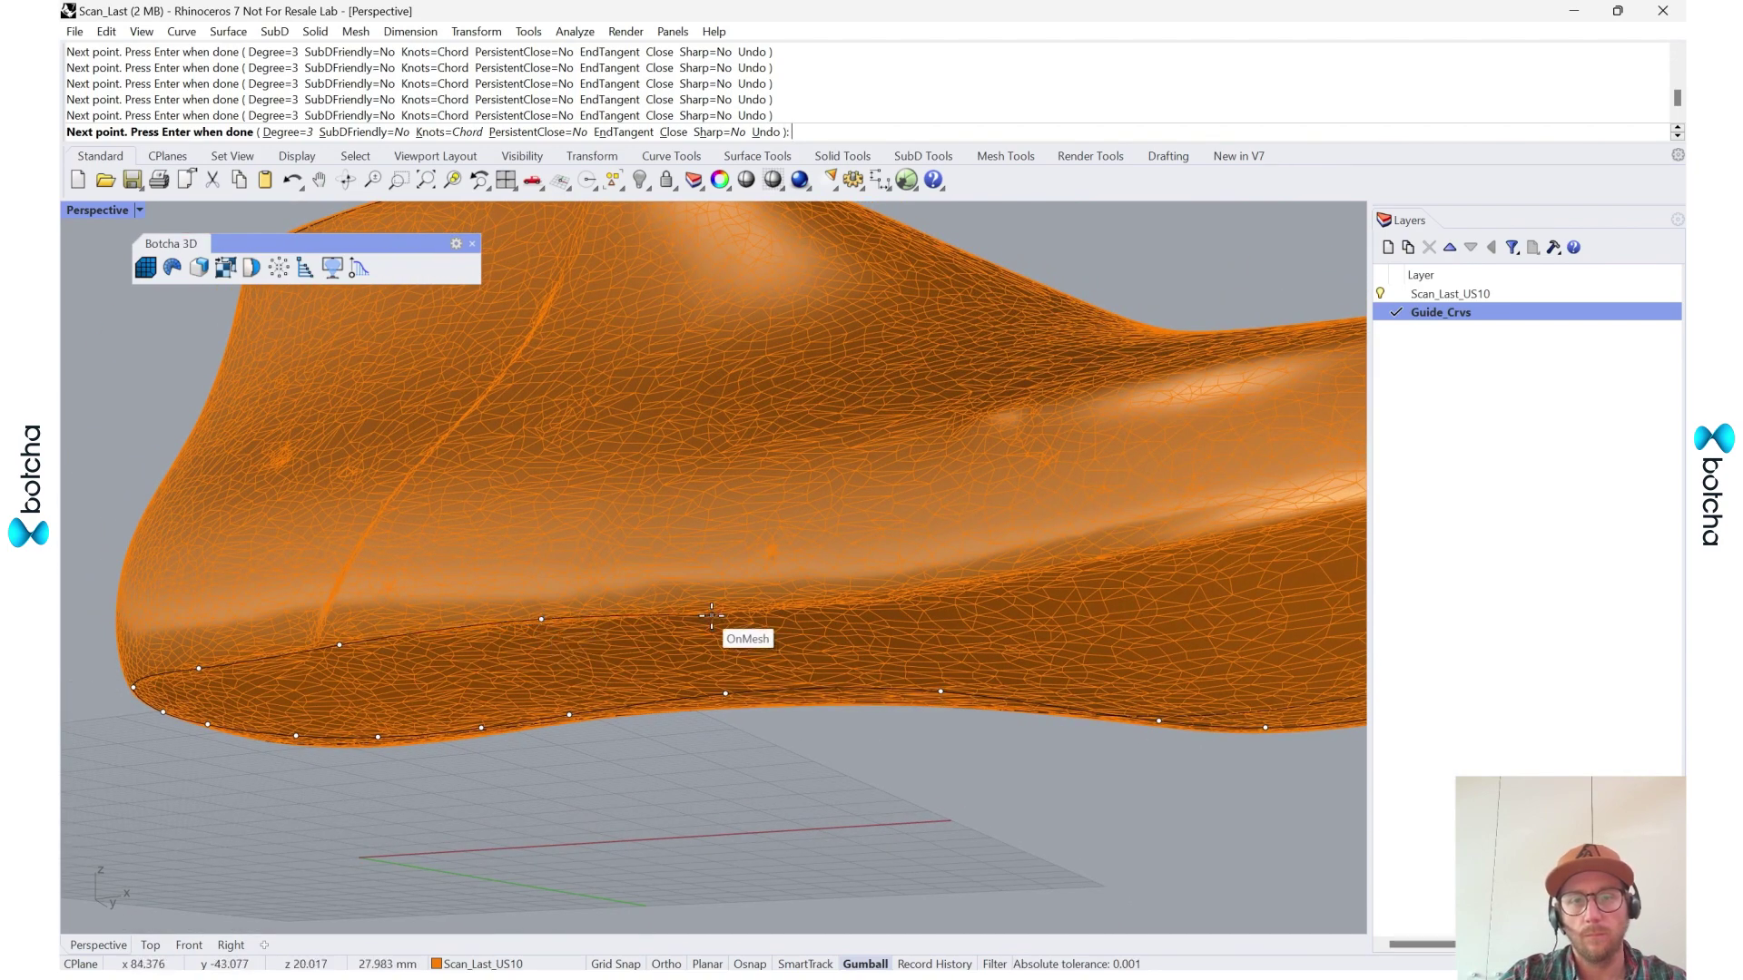
left_click(935, 595)
- Continue the points to the toe and close the curve
scroll(694, 608, "down", 8)
scroll(871, 590, "up", 6)
left_click(853, 562)
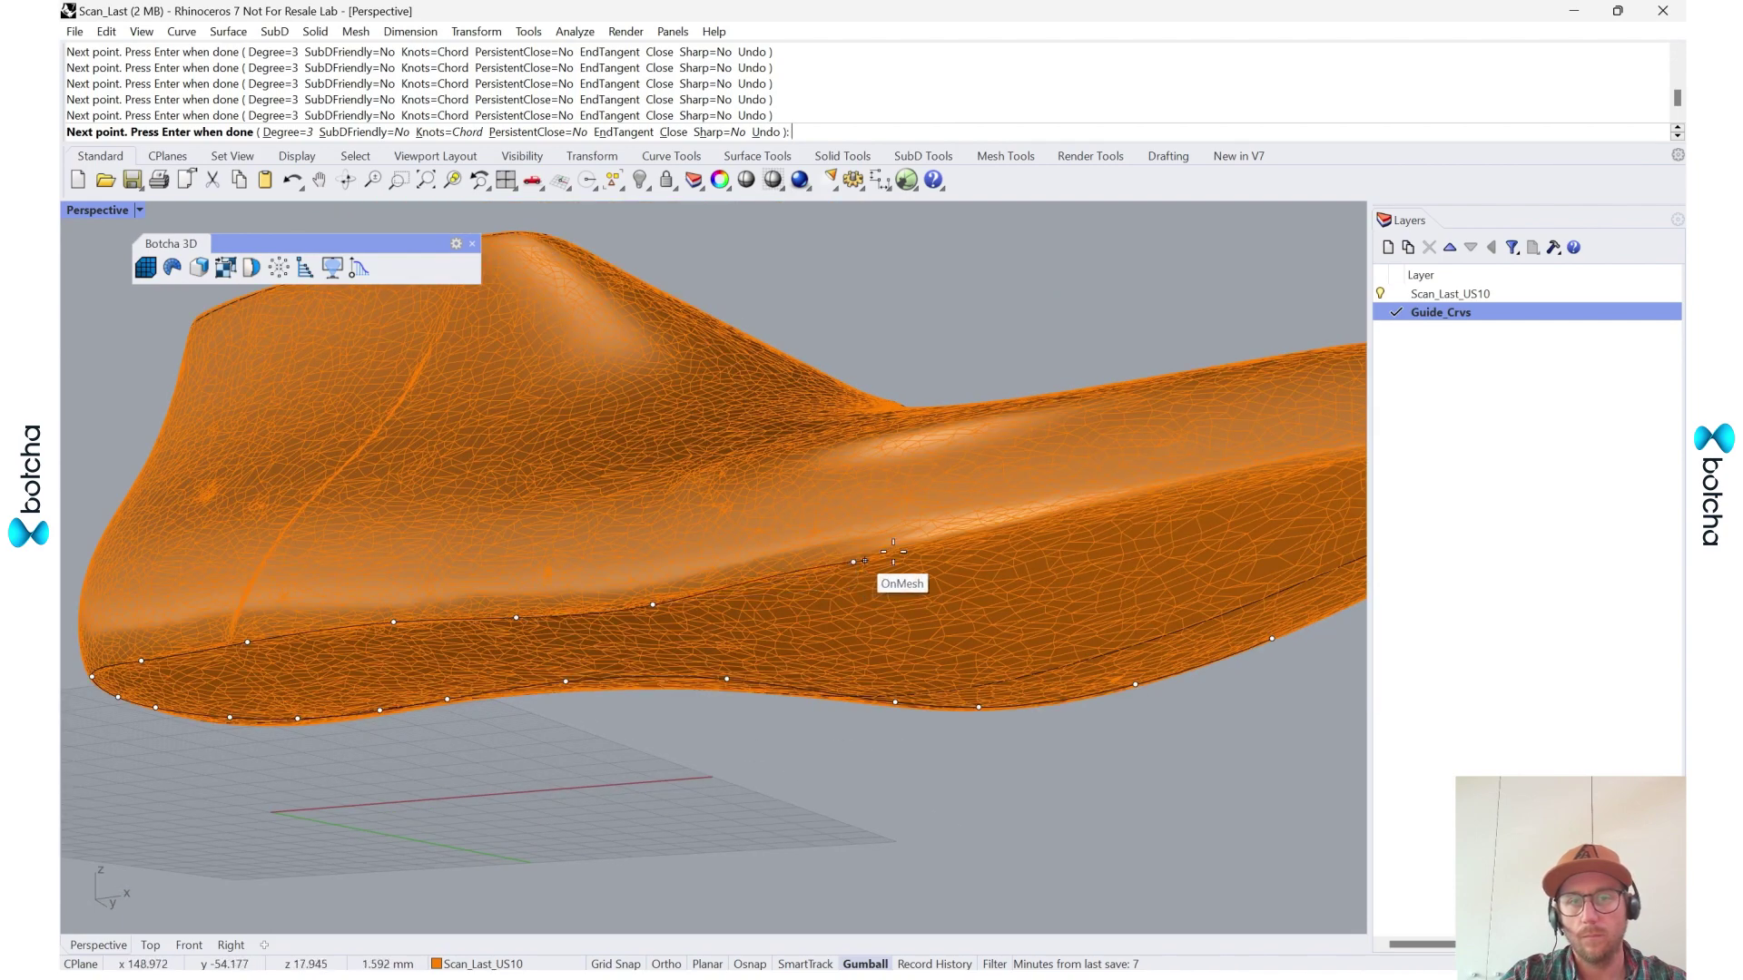
left_click(994, 536)
scroll(949, 550, "down", 3)
scroll(997, 507, "up", 3)
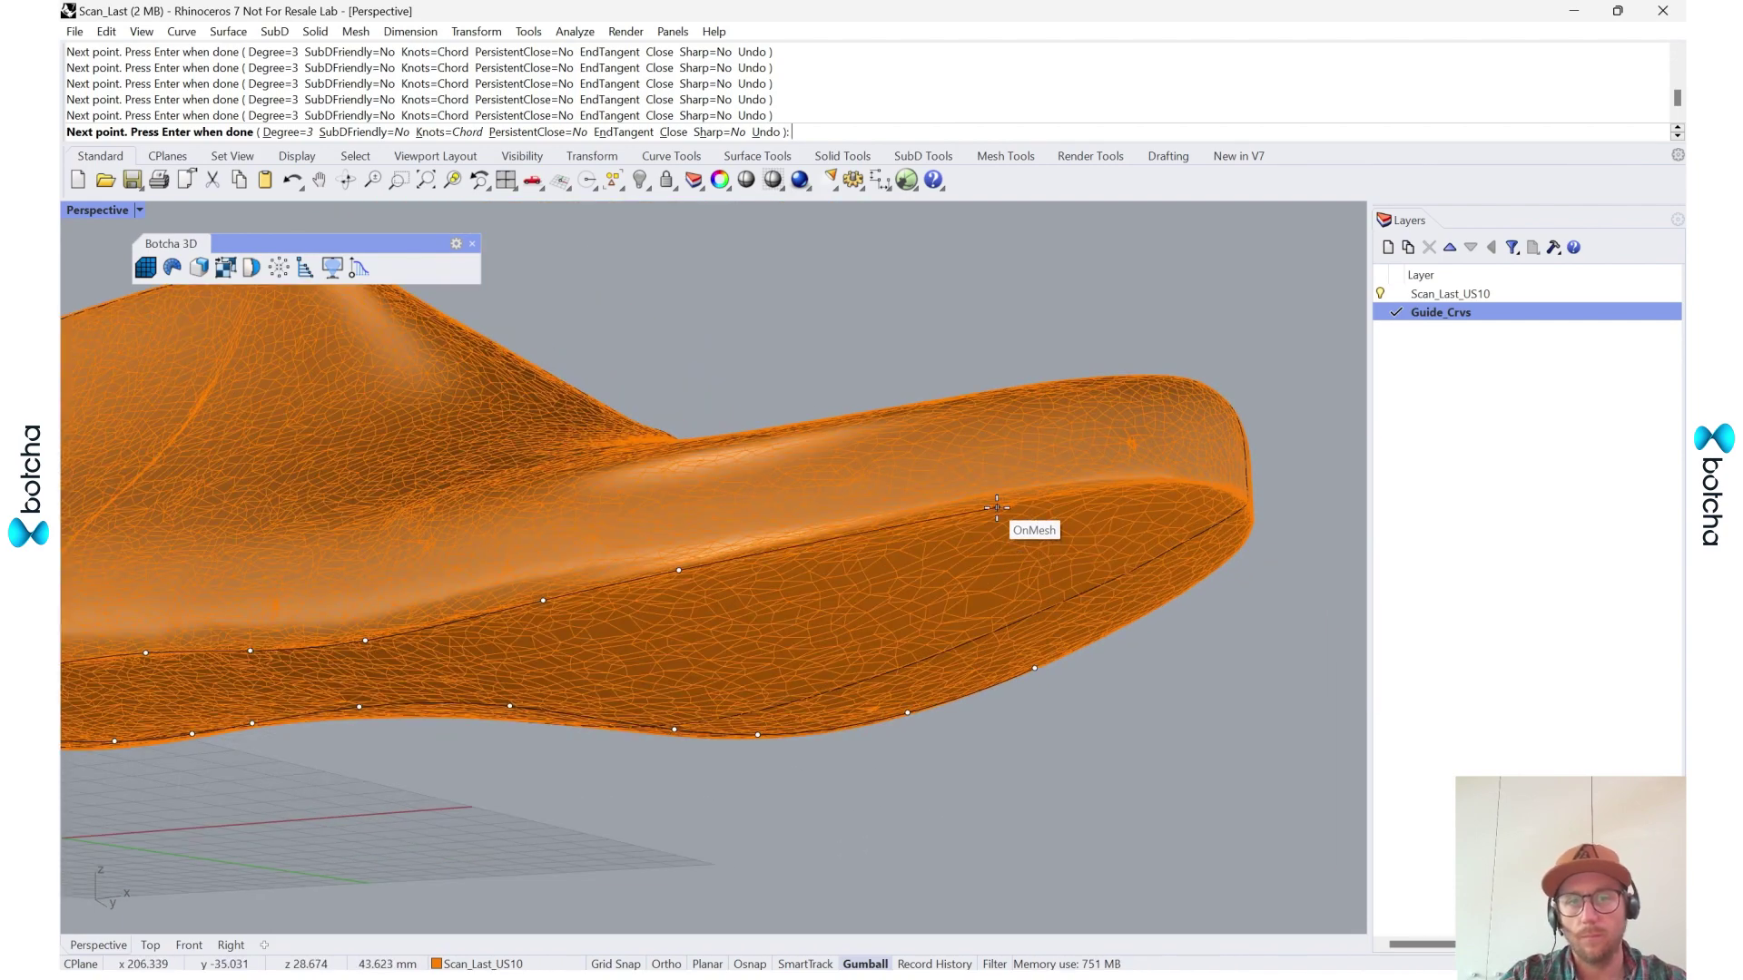
left_click(996, 499)
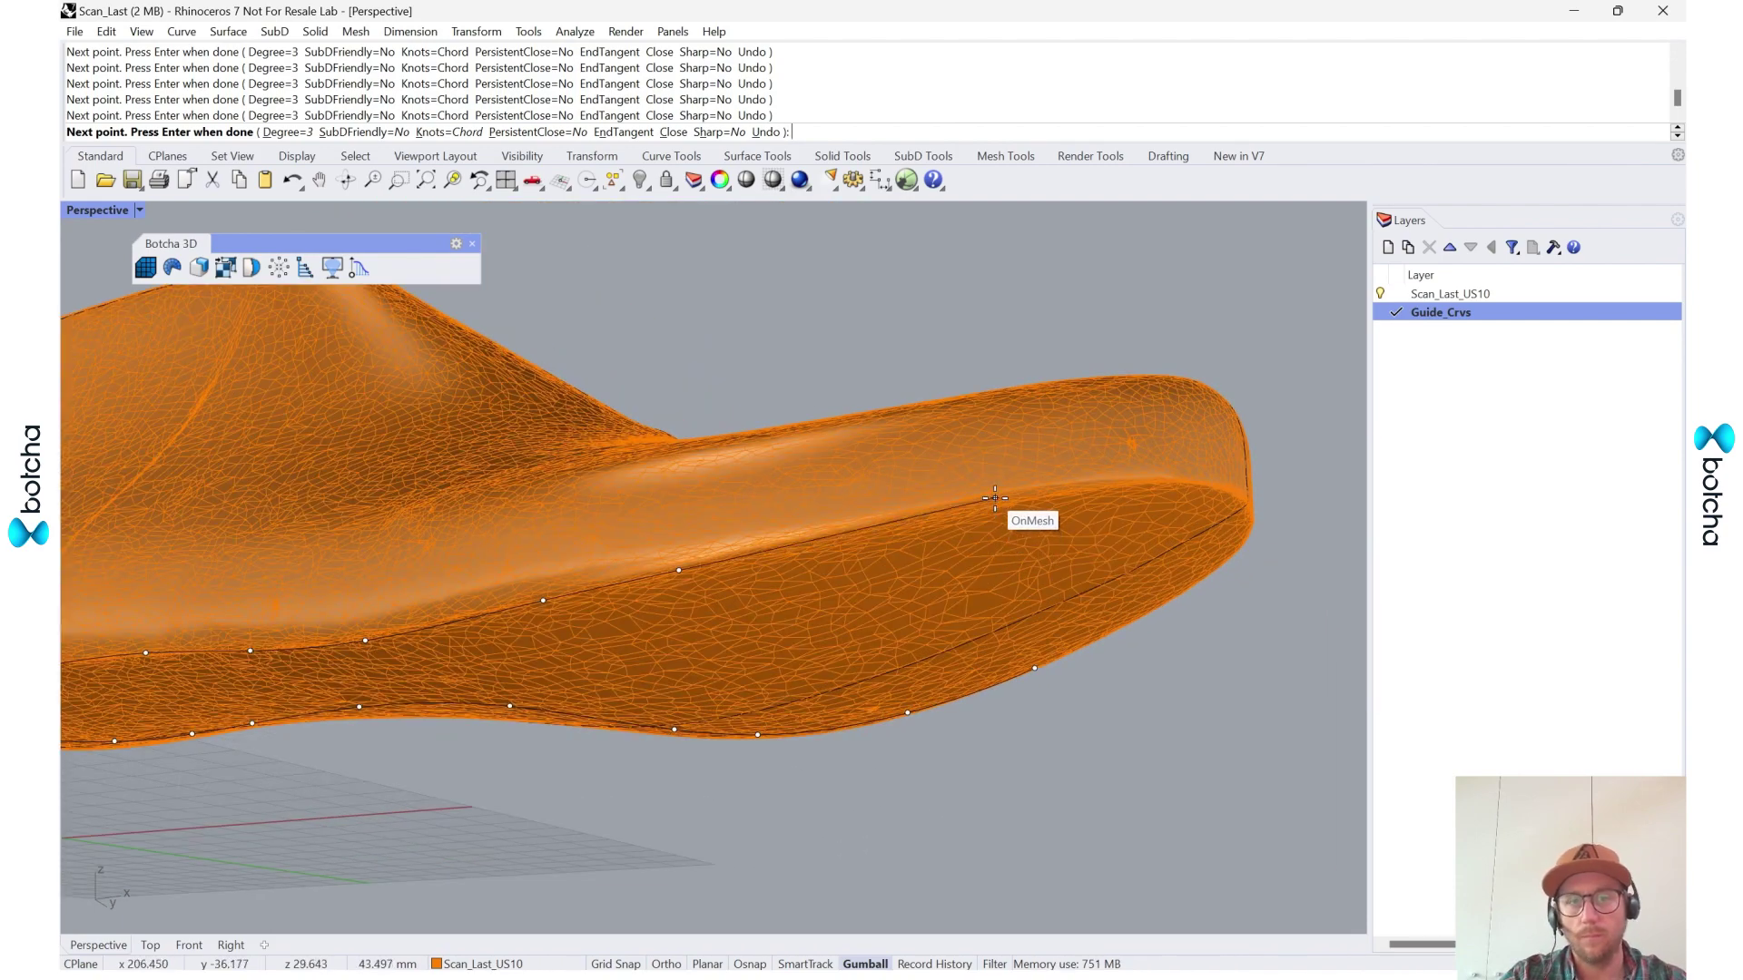
left_click(1151, 483)
right_click_drag(1151, 483, 1038, 505)
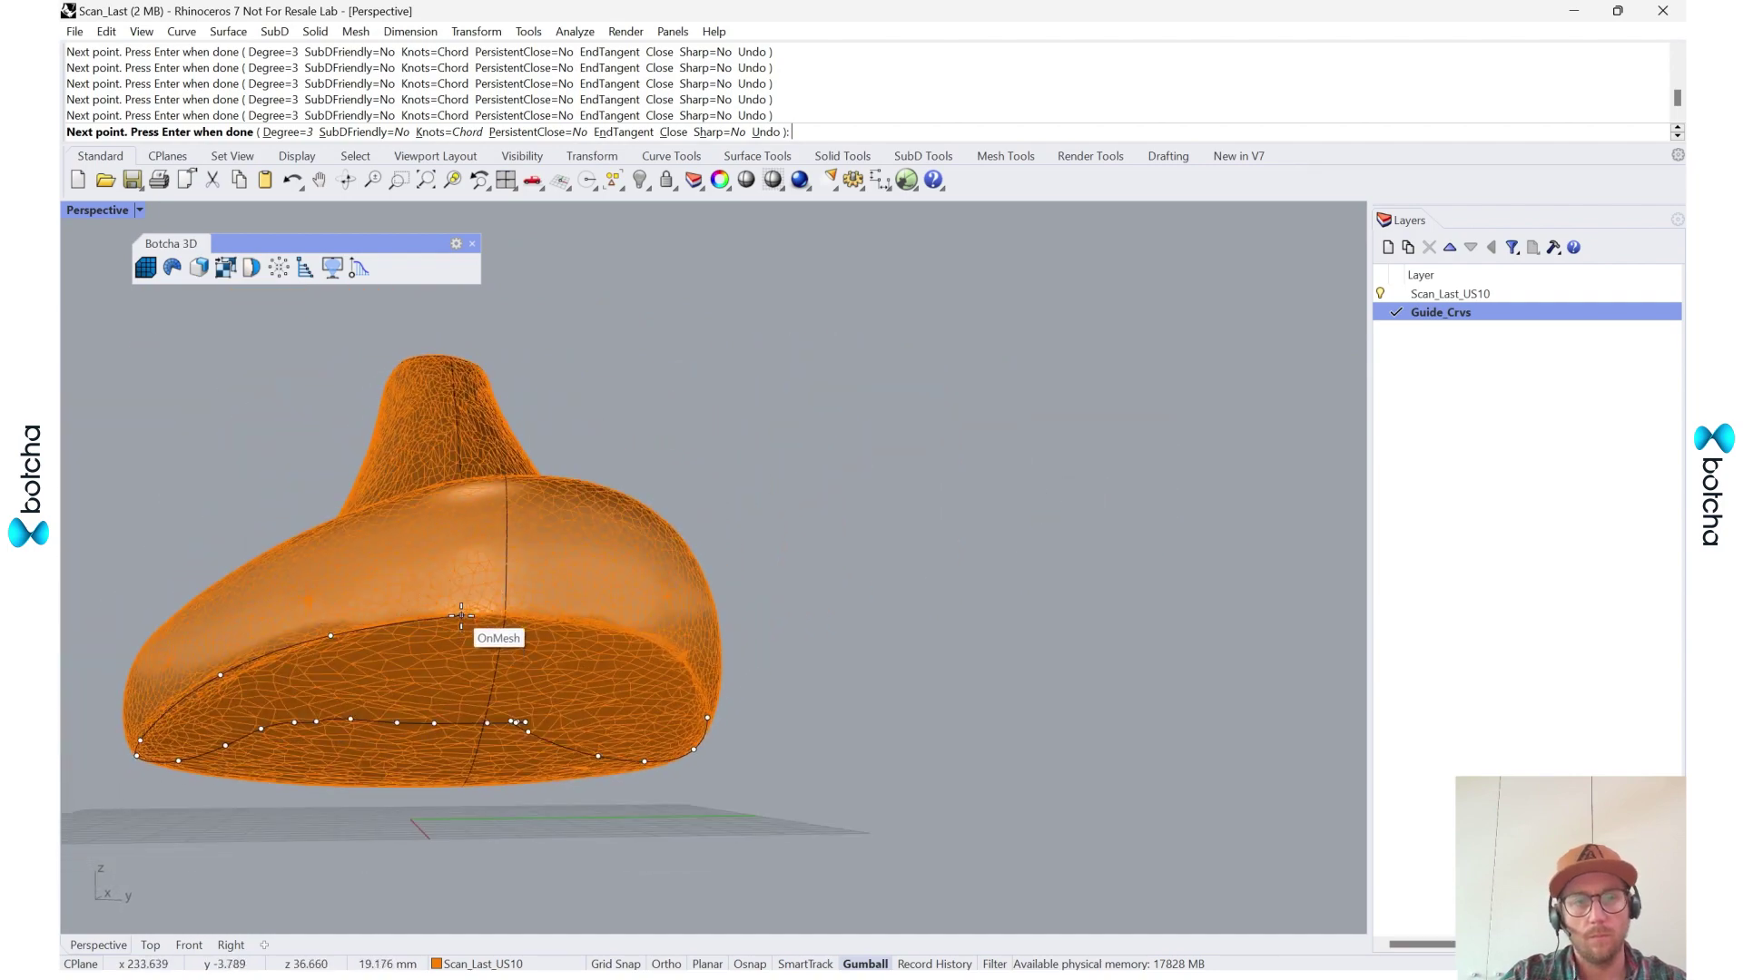
right_click_drag(718, 661, 607, 650)
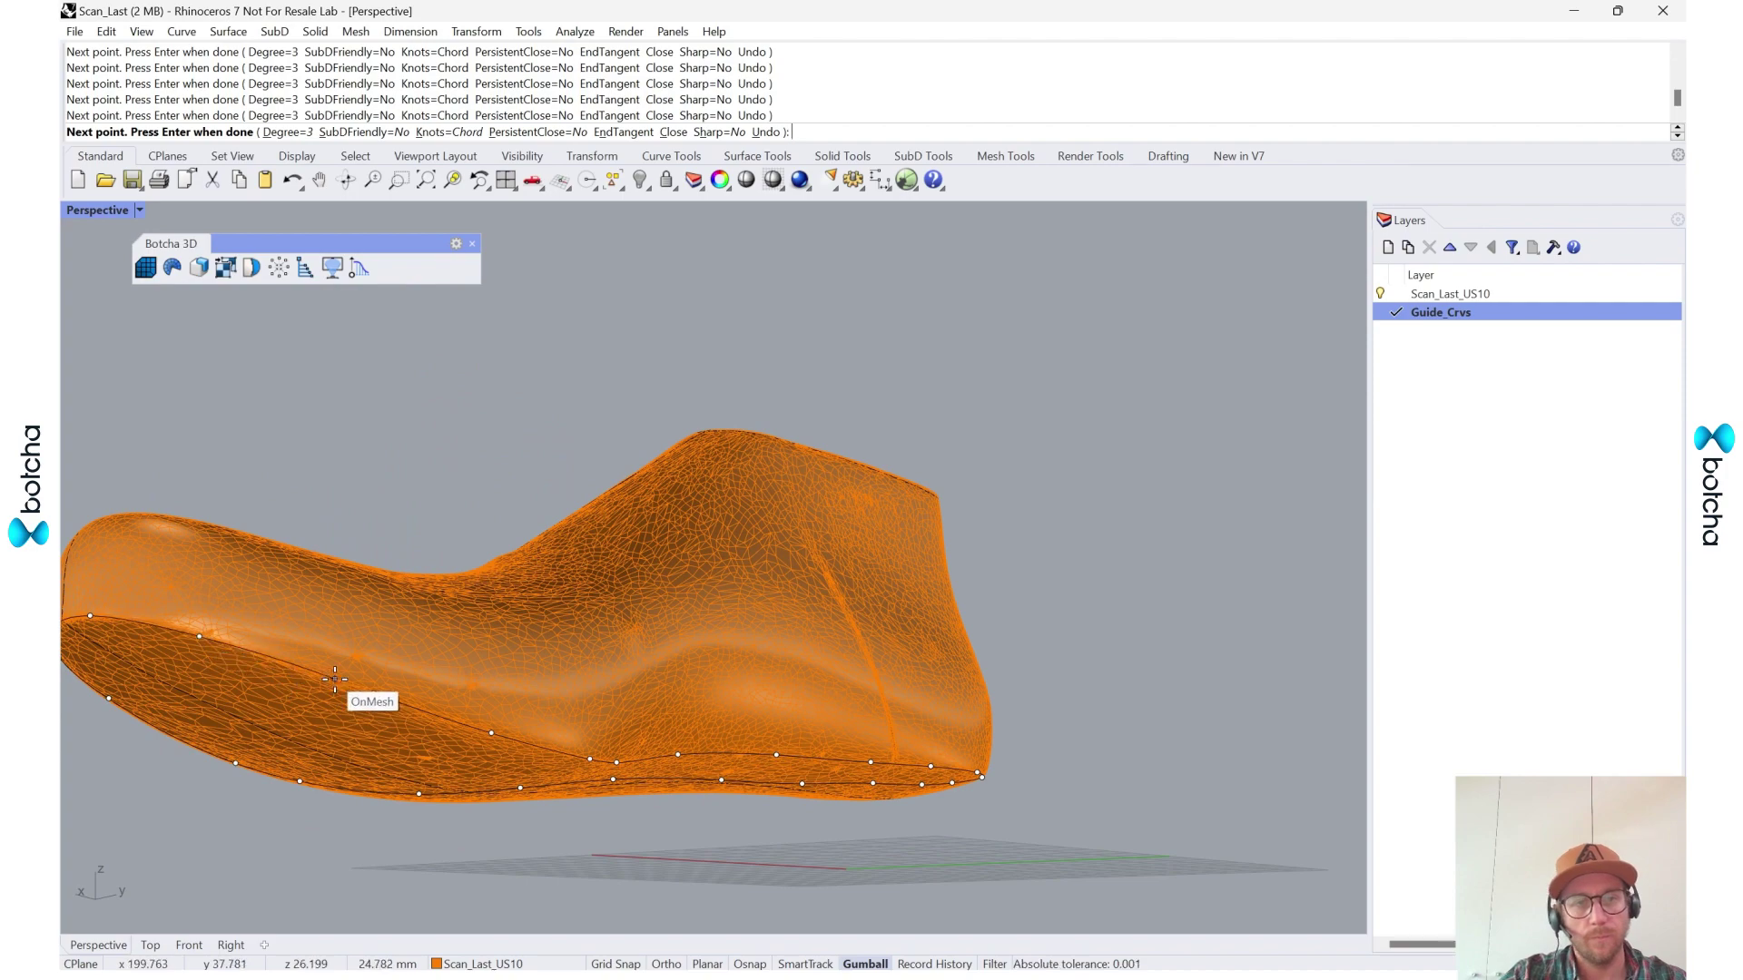
scroll(344, 687, "up", 5)
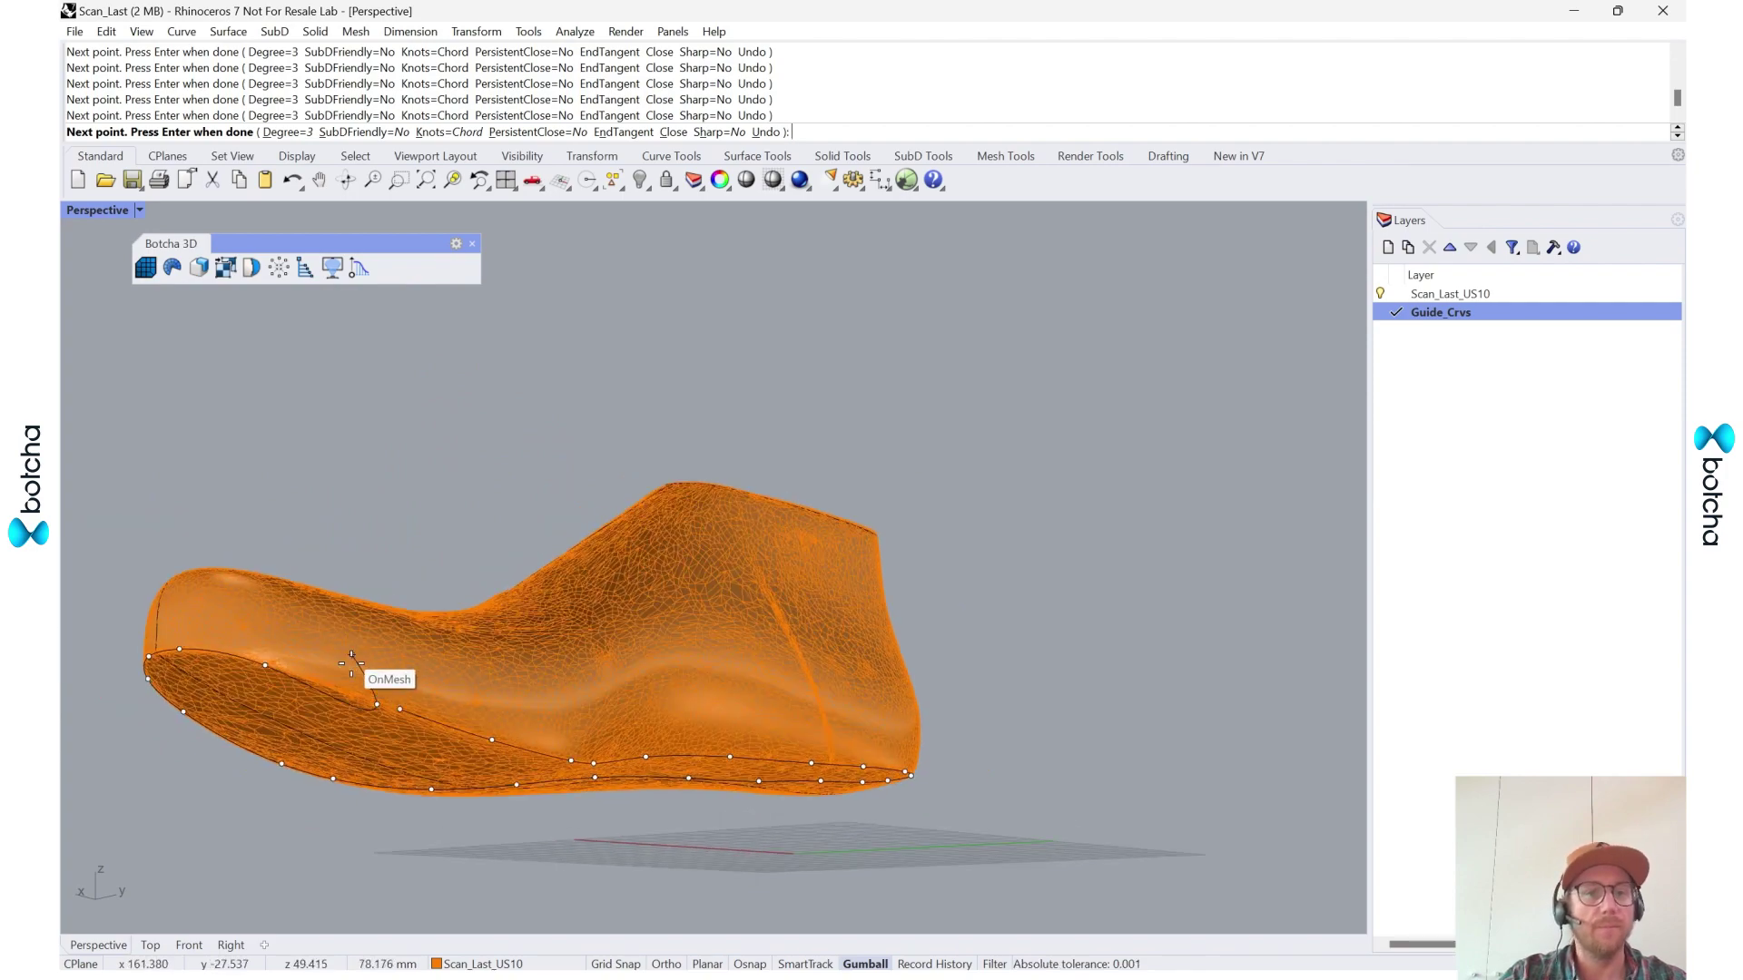
left_click(673, 132)
scroll(663, 734, "down", 5)
- Inspect the closed guide curve, then hide the Scan_Last_US10 mesh layer
right_click_drag(662, 733, 548, 757)
left_click(548, 757)
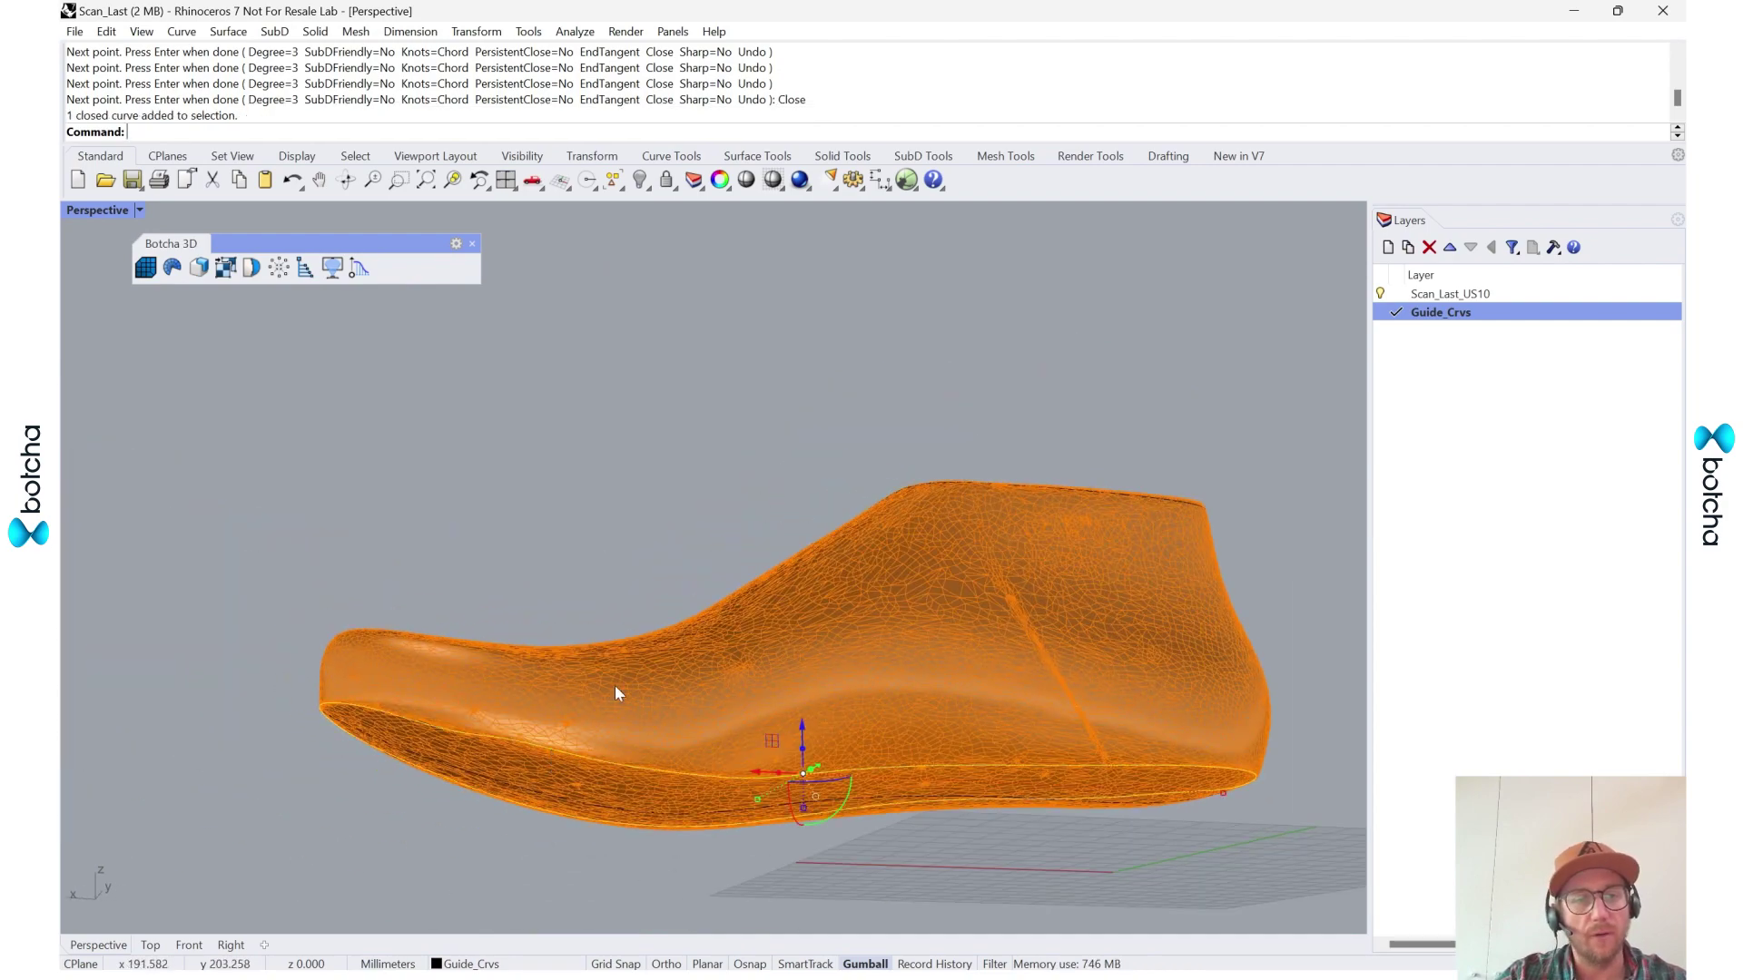
right_click_drag(615, 617, 575, 754)
right_click_drag(876, 852, 929, 871)
left_click(928, 871)
left_click(1380, 293)
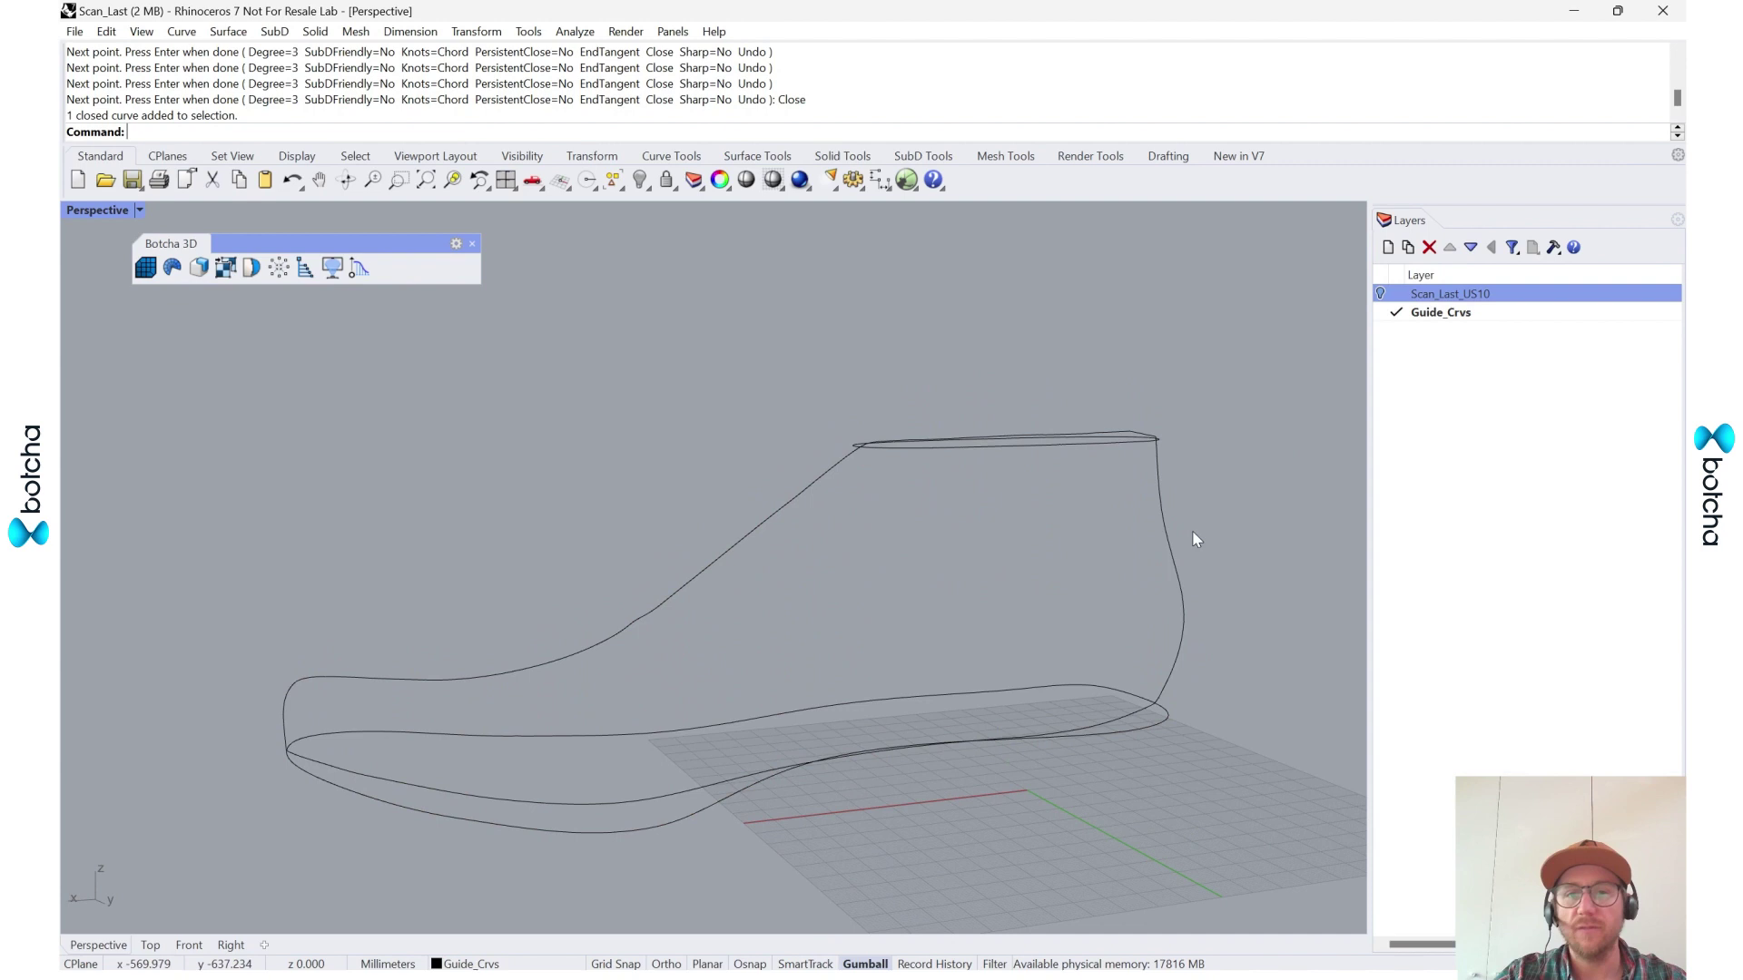
- Crossing-window select the three shoe outline curves
right_click_drag(1195, 541, 962, 778)
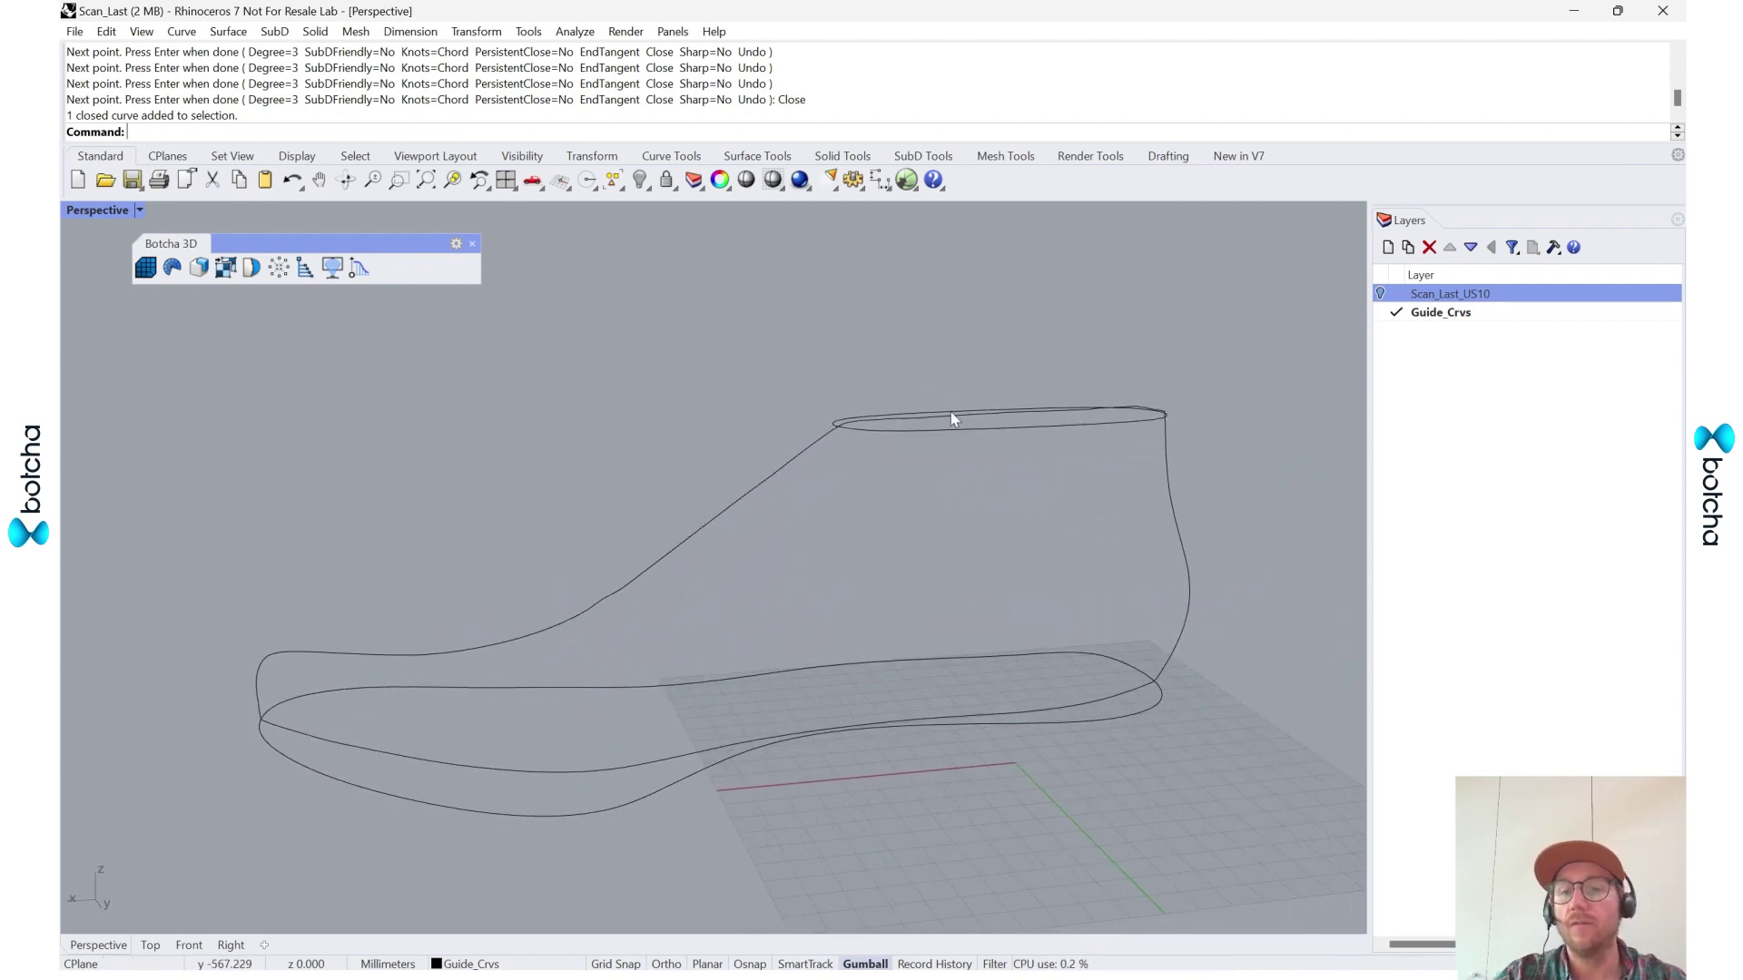
right_click_drag(1236, 674, 1089, 848)
scroll(1046, 677, "up", 5)
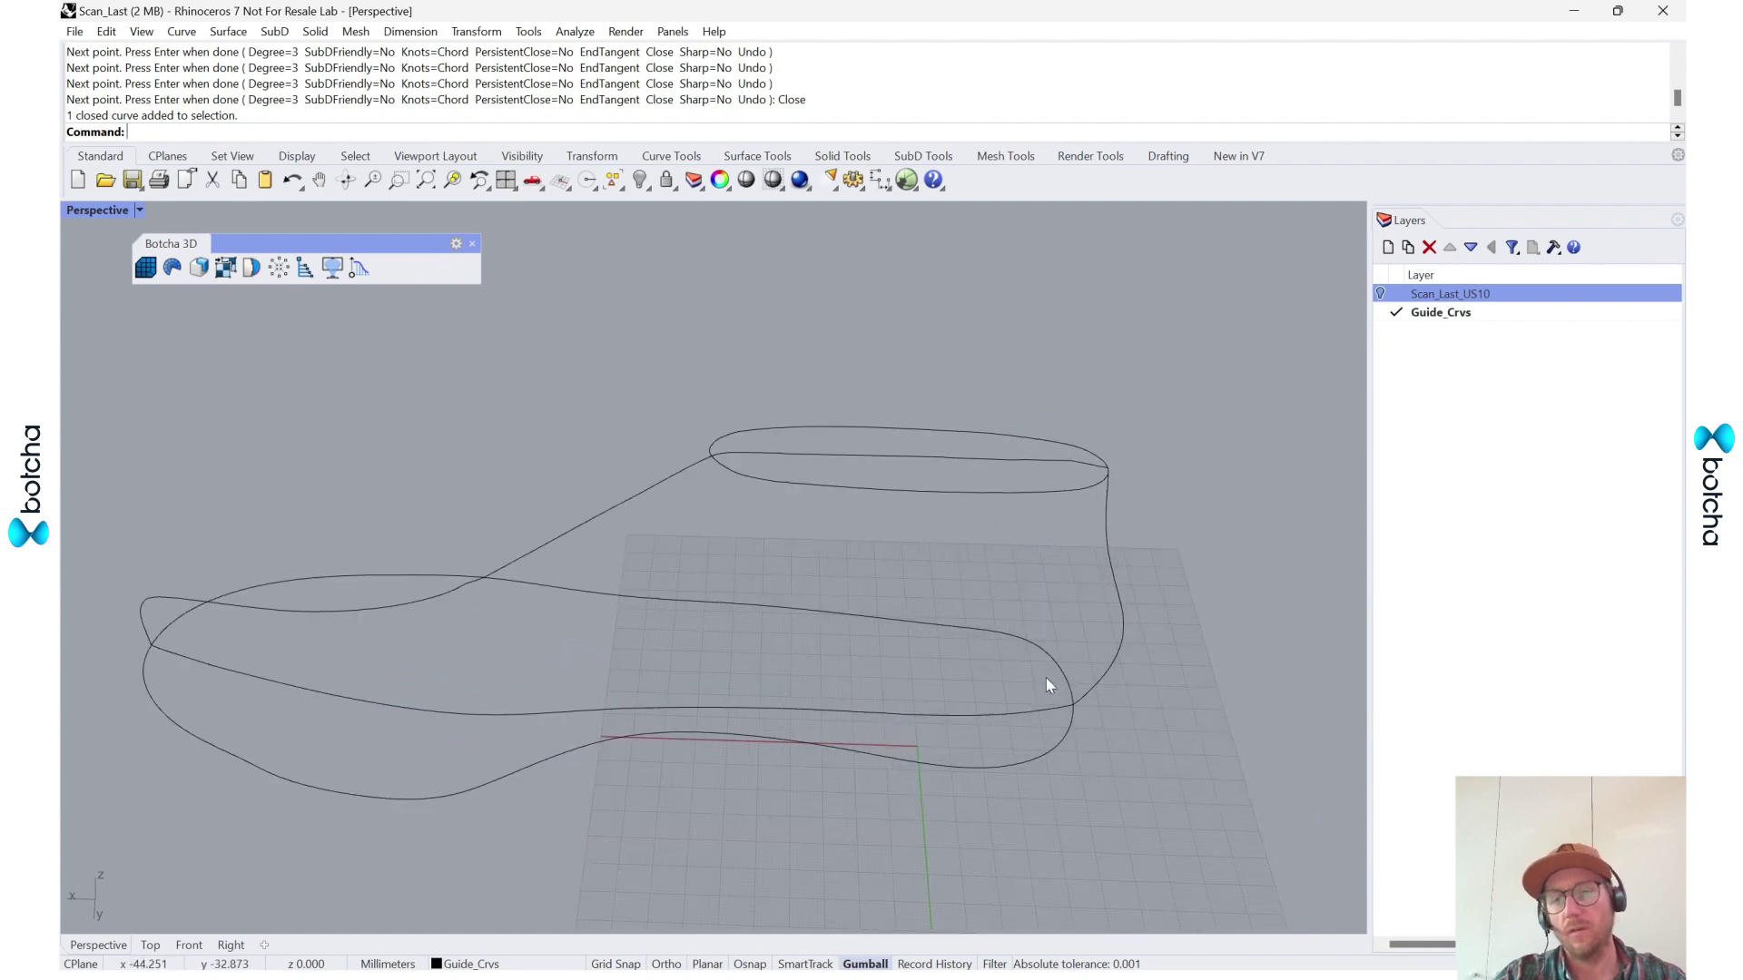
left_click_drag(1066, 815, 597, 232)
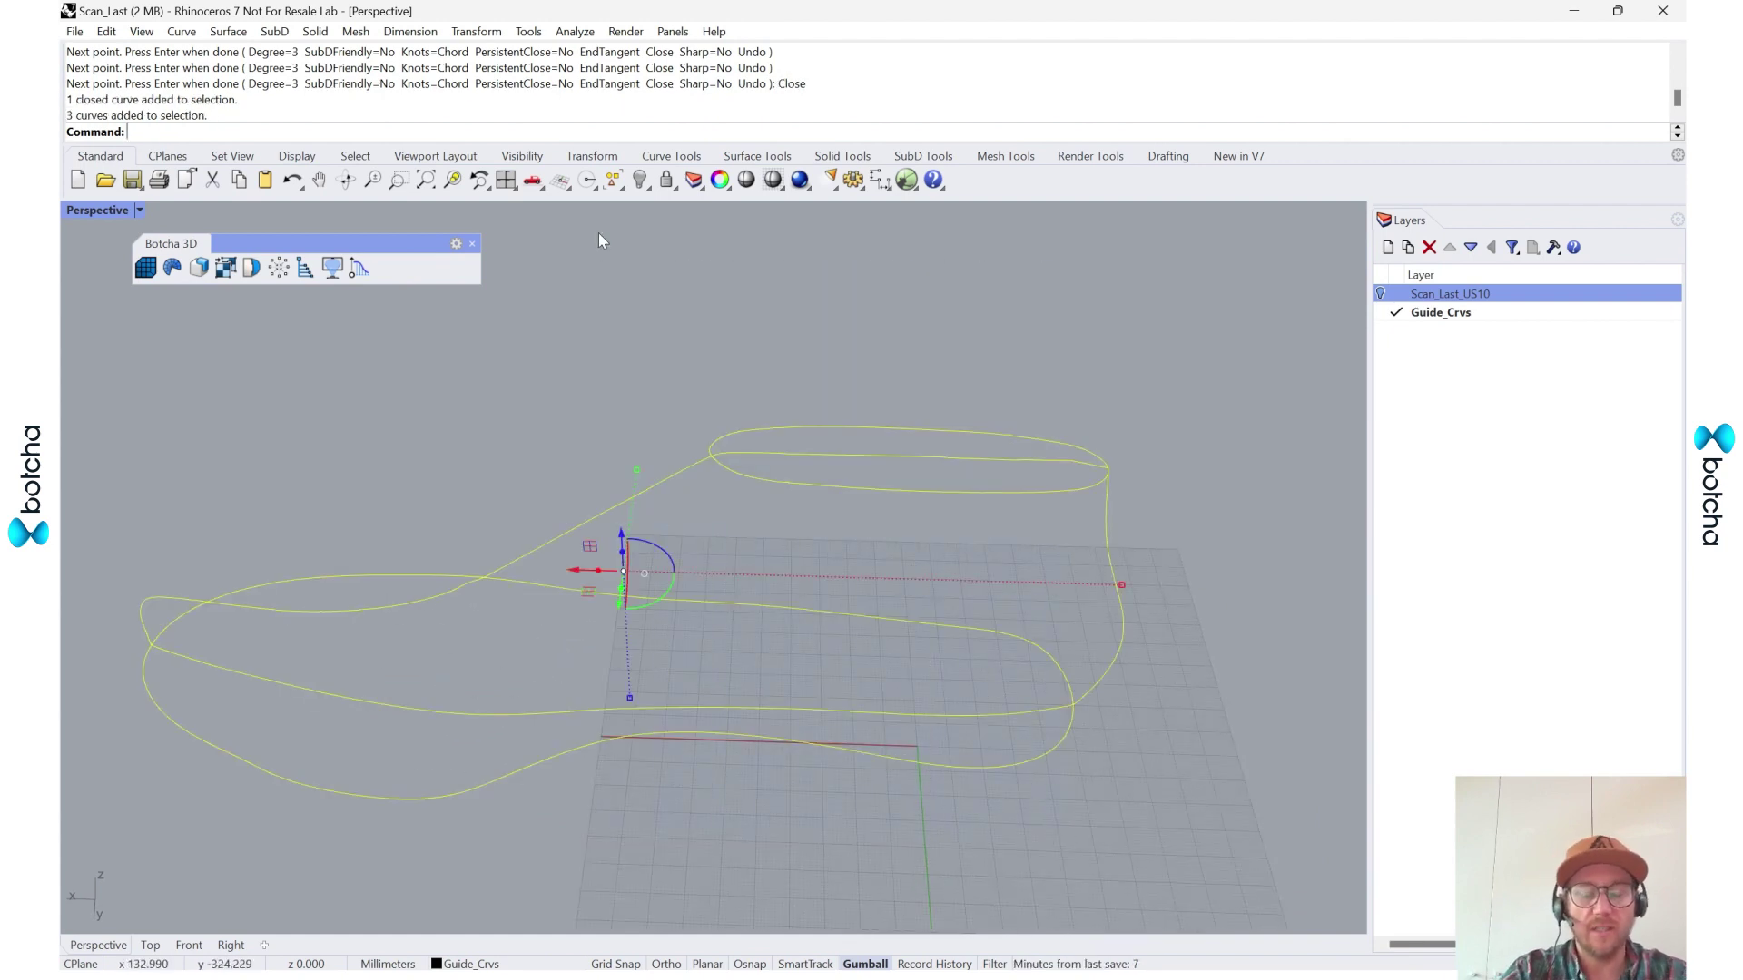
- Trim the inner segment across the top opening and the side curve's lower segment
type("trim")
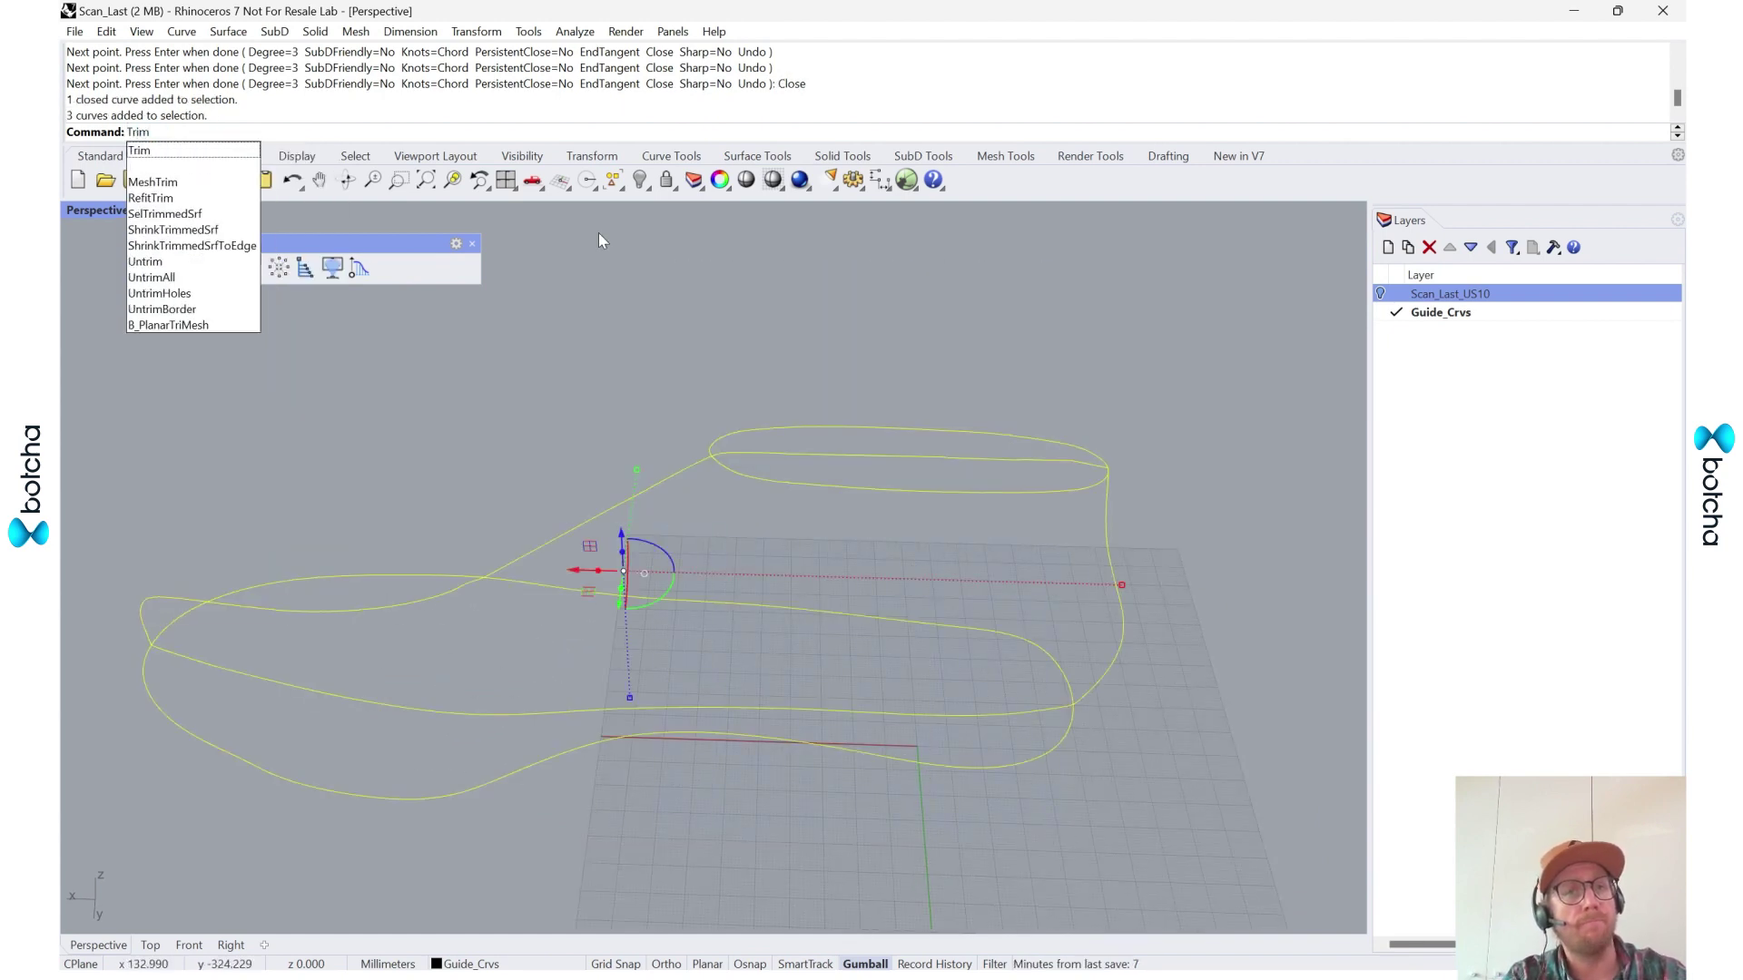
key("Return")
left_click(835, 456)
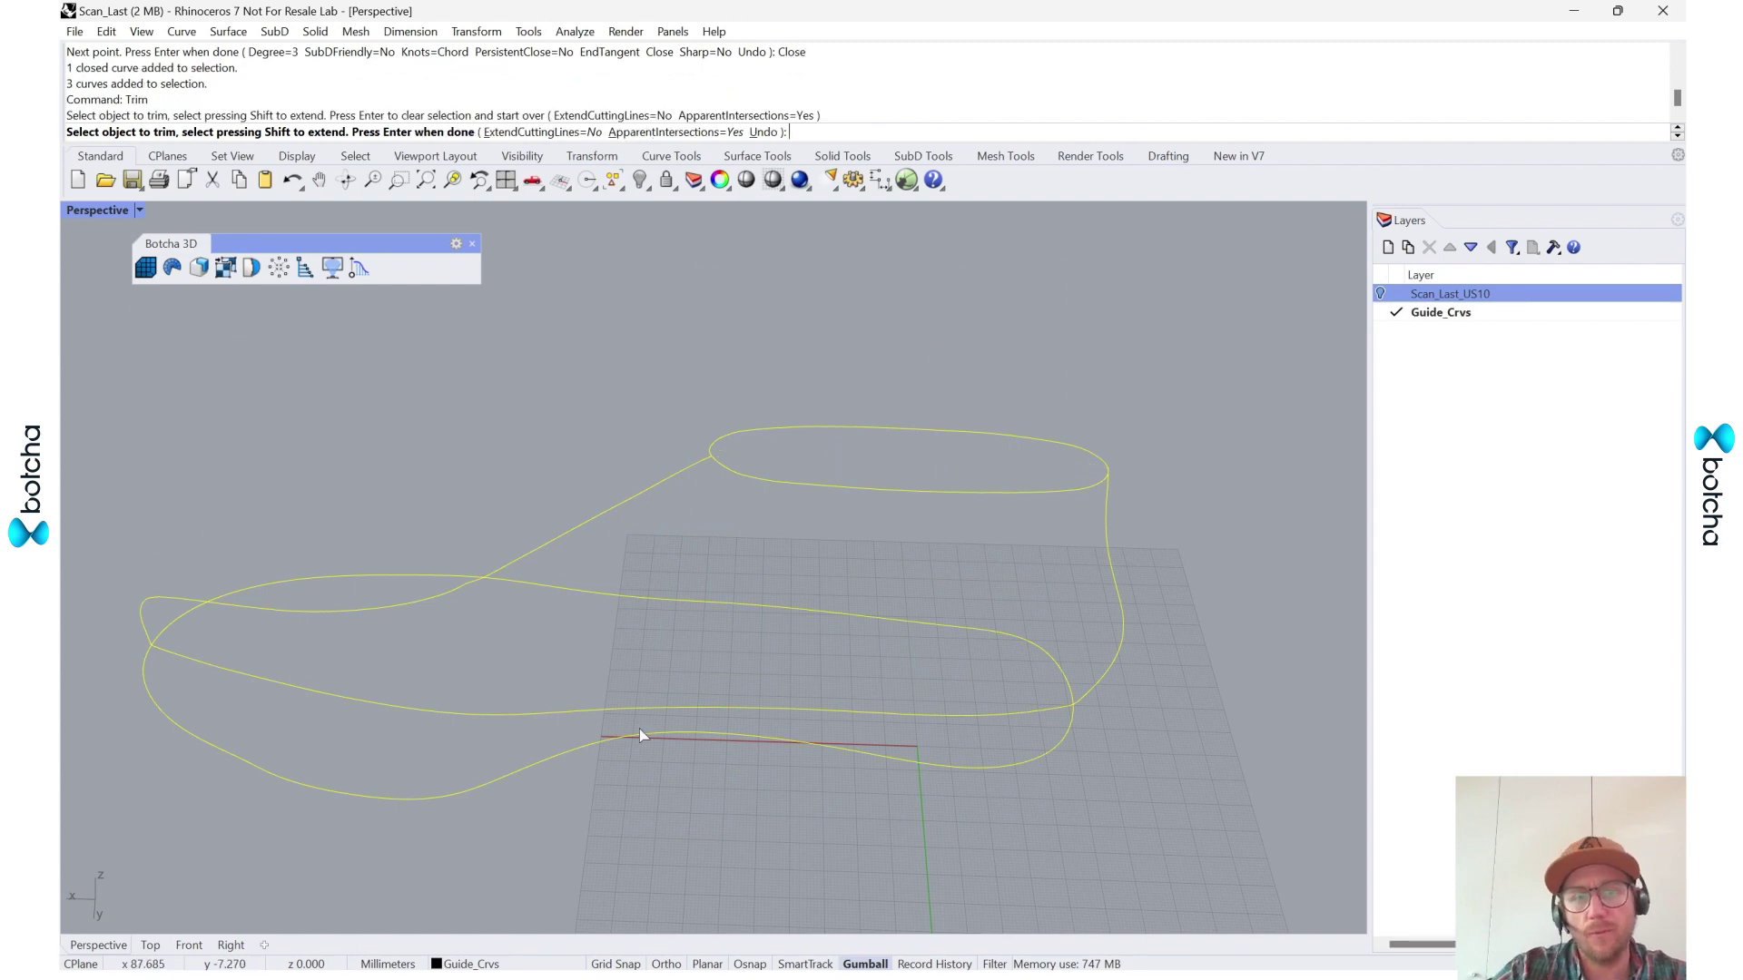
left_click(564, 710)
right_click_drag(963, 705, 1055, 700)
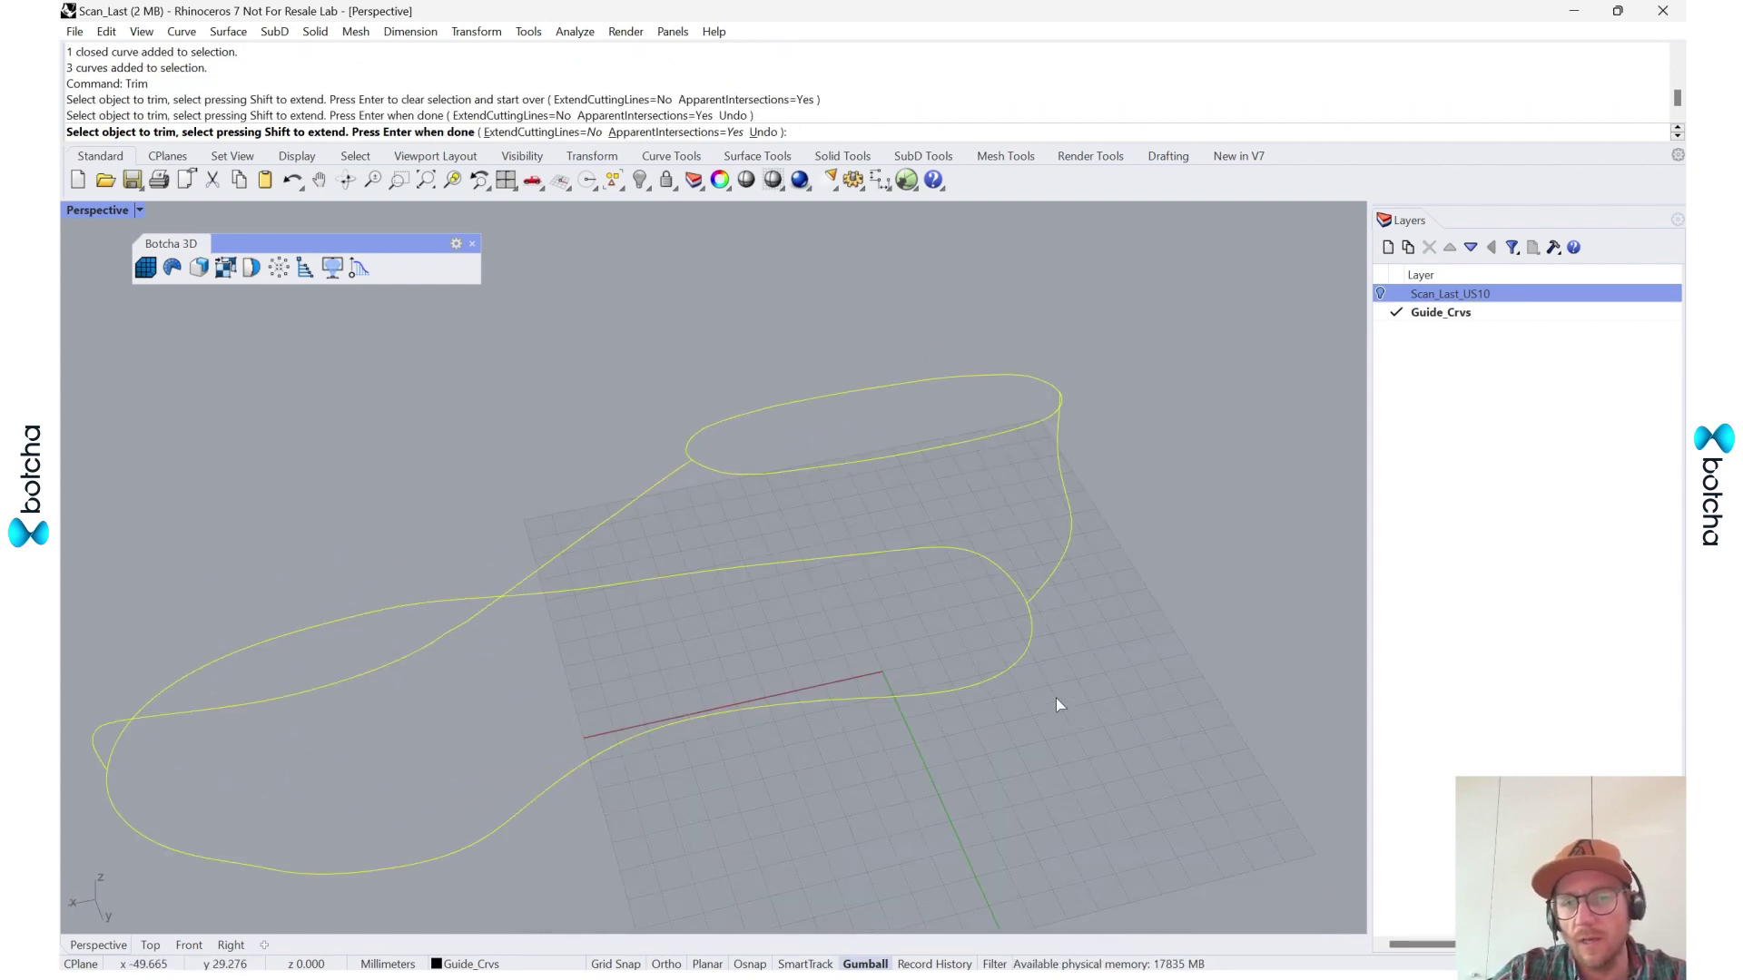
scroll(1026, 608, "up", 8)
scroll(1032, 514, "down", 10)
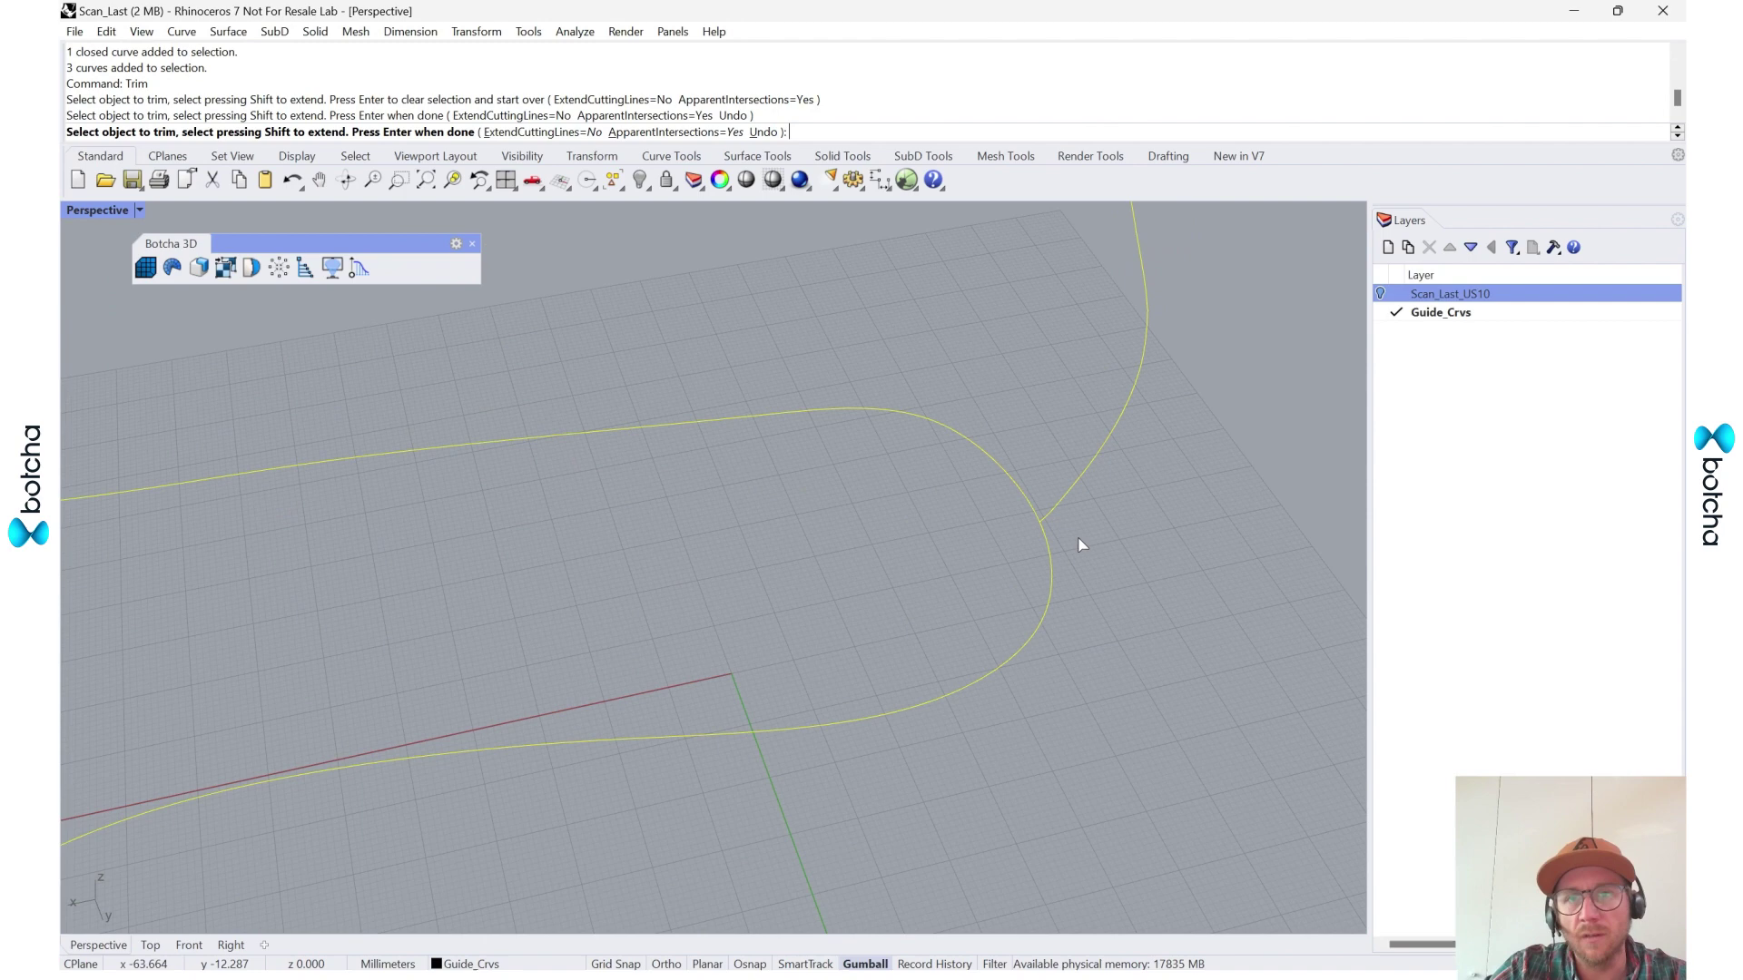
scroll(1074, 378, "up", 10)
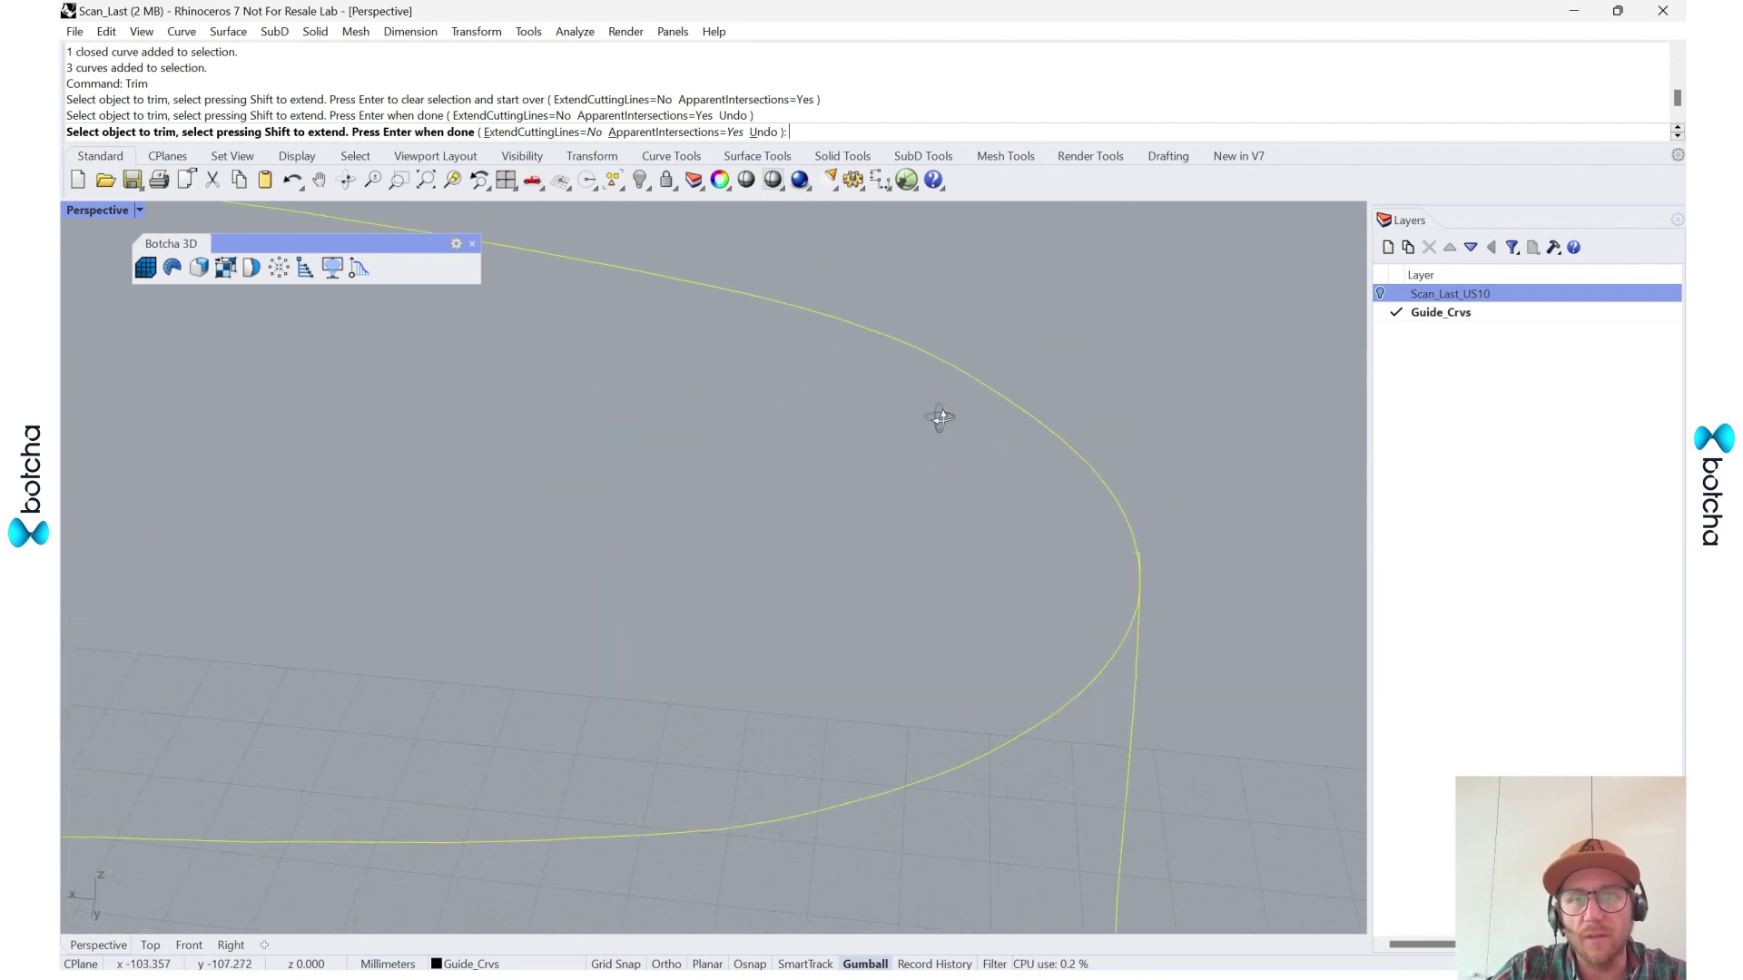
- Trim the side curve's stub near the toe, finish trimming and deselect
right_click_drag(961, 494, 617, 572)
scroll(1125, 710, "up", 5)
left_click(1097, 610)
scroll(1146, 601, "down", 10)
scroll(412, 628, "up", 8)
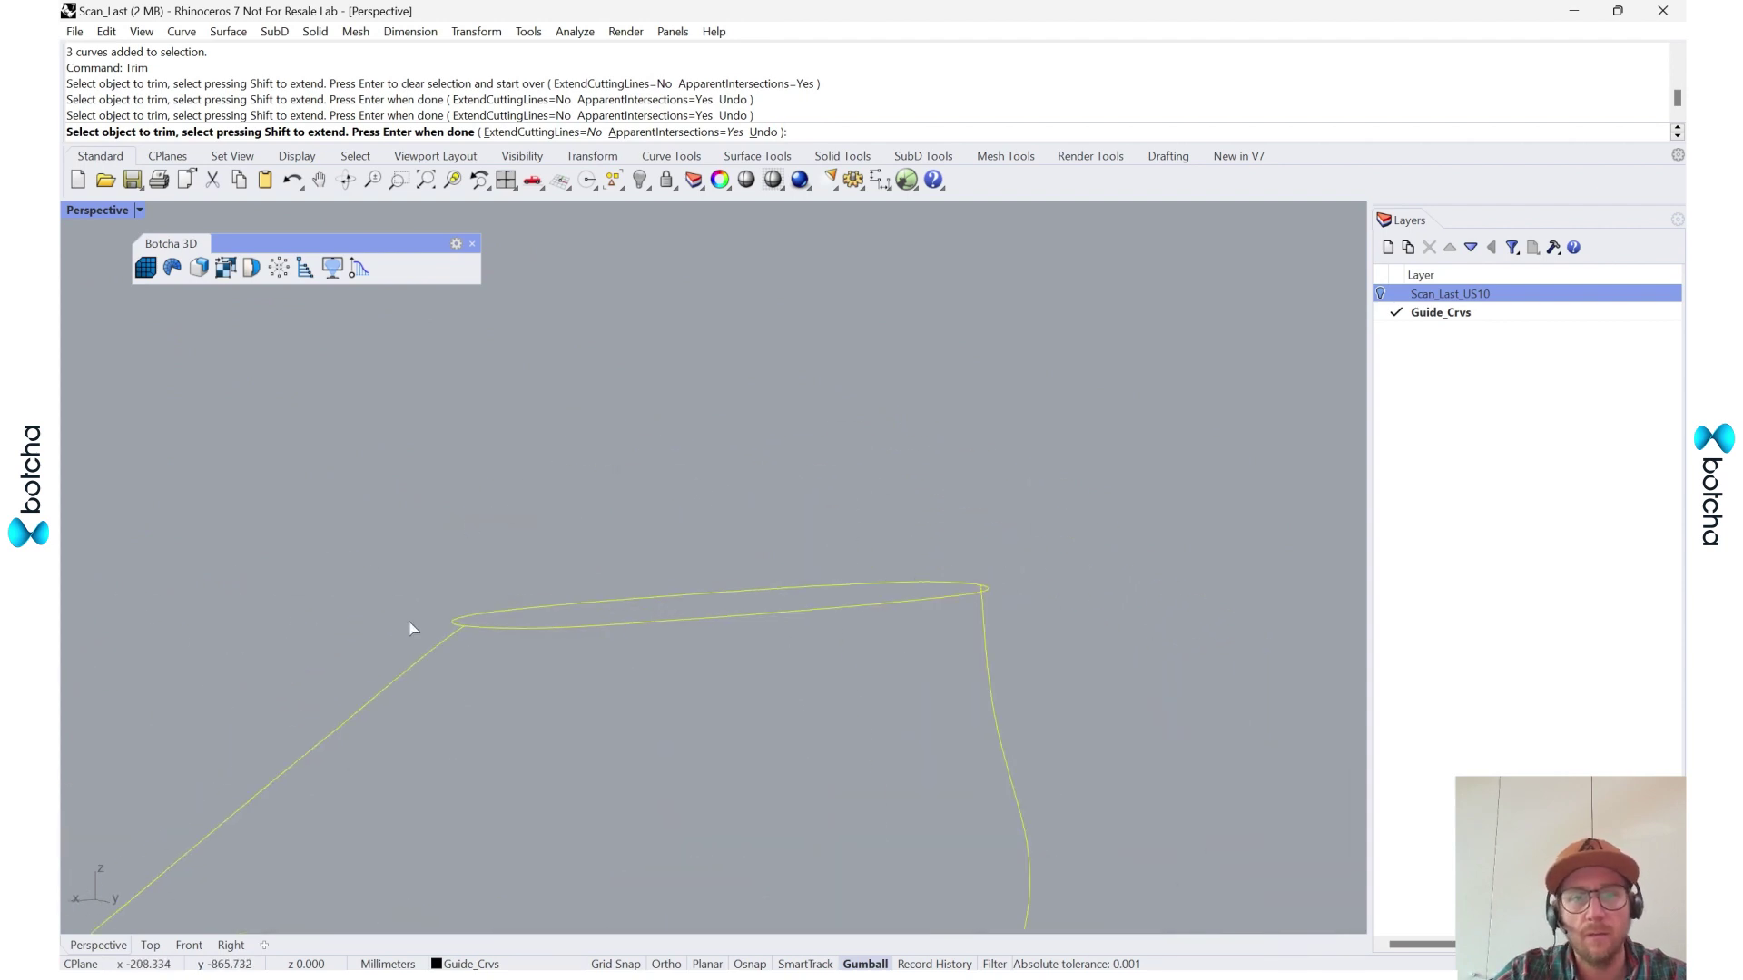
scroll(436, 617, "down", 15)
scroll(642, 659, "up", 12)
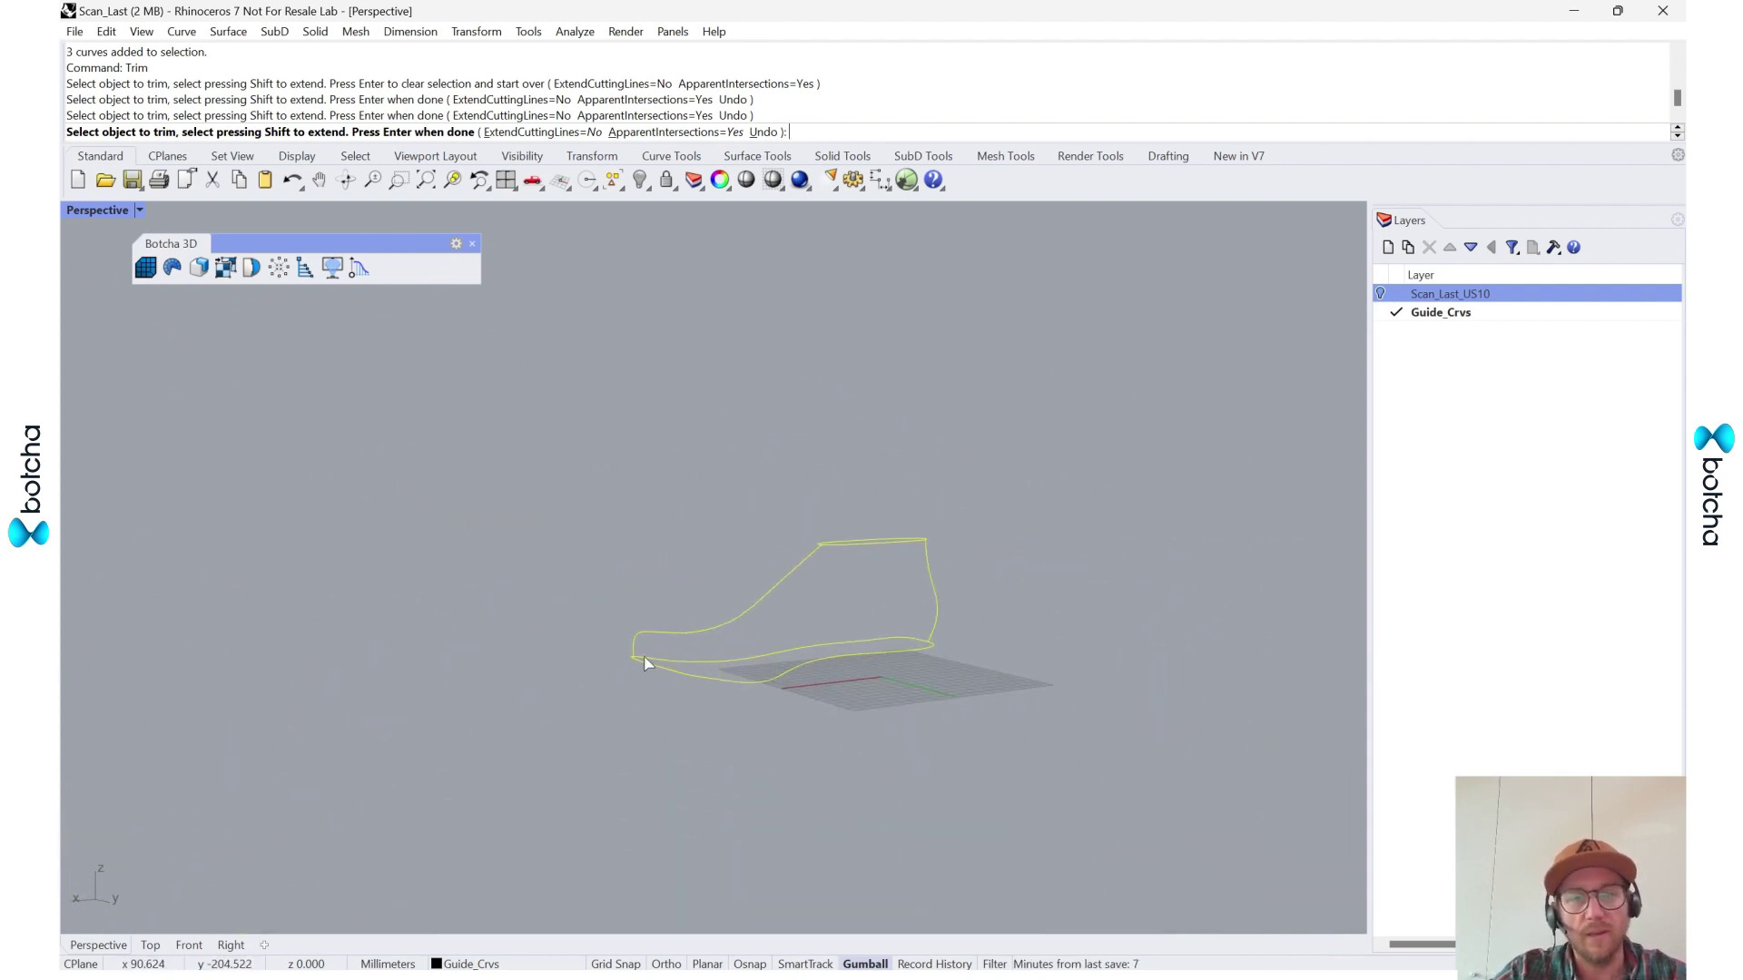
scroll(681, 668, "up", 9)
scroll(741, 666, "up", 8)
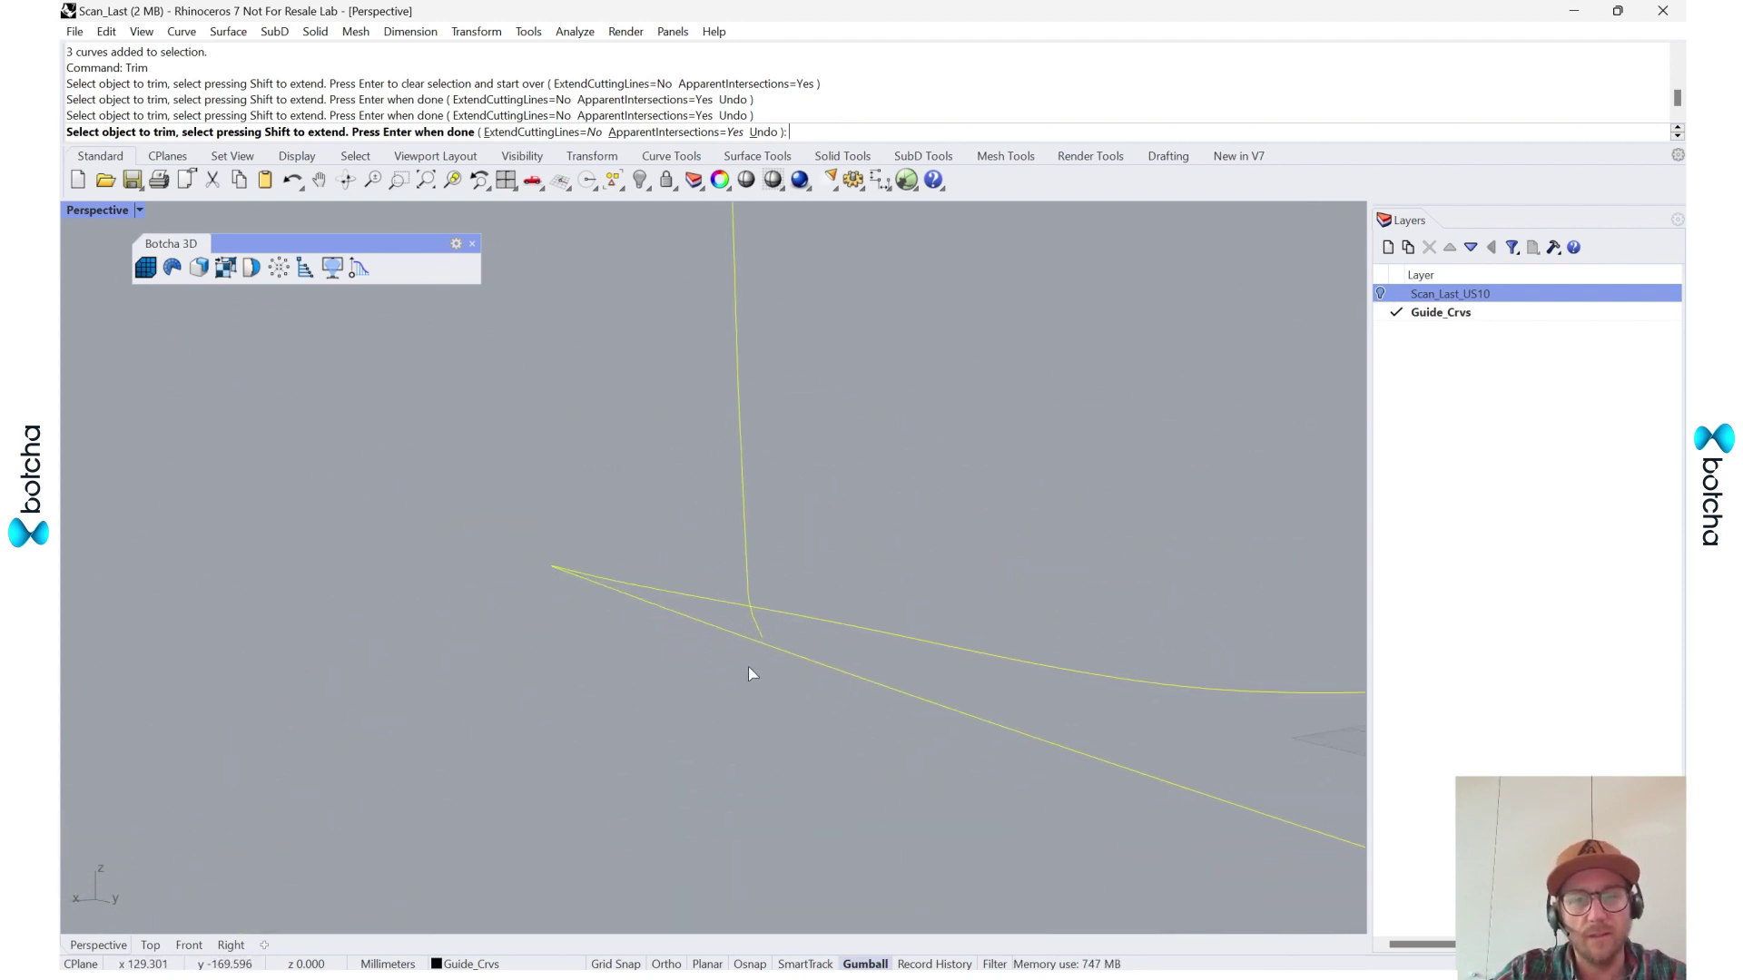
scroll(737, 666, "down", 16)
scroll(907, 712, "down", 5)
right_click_drag(957, 700, 848, 763)
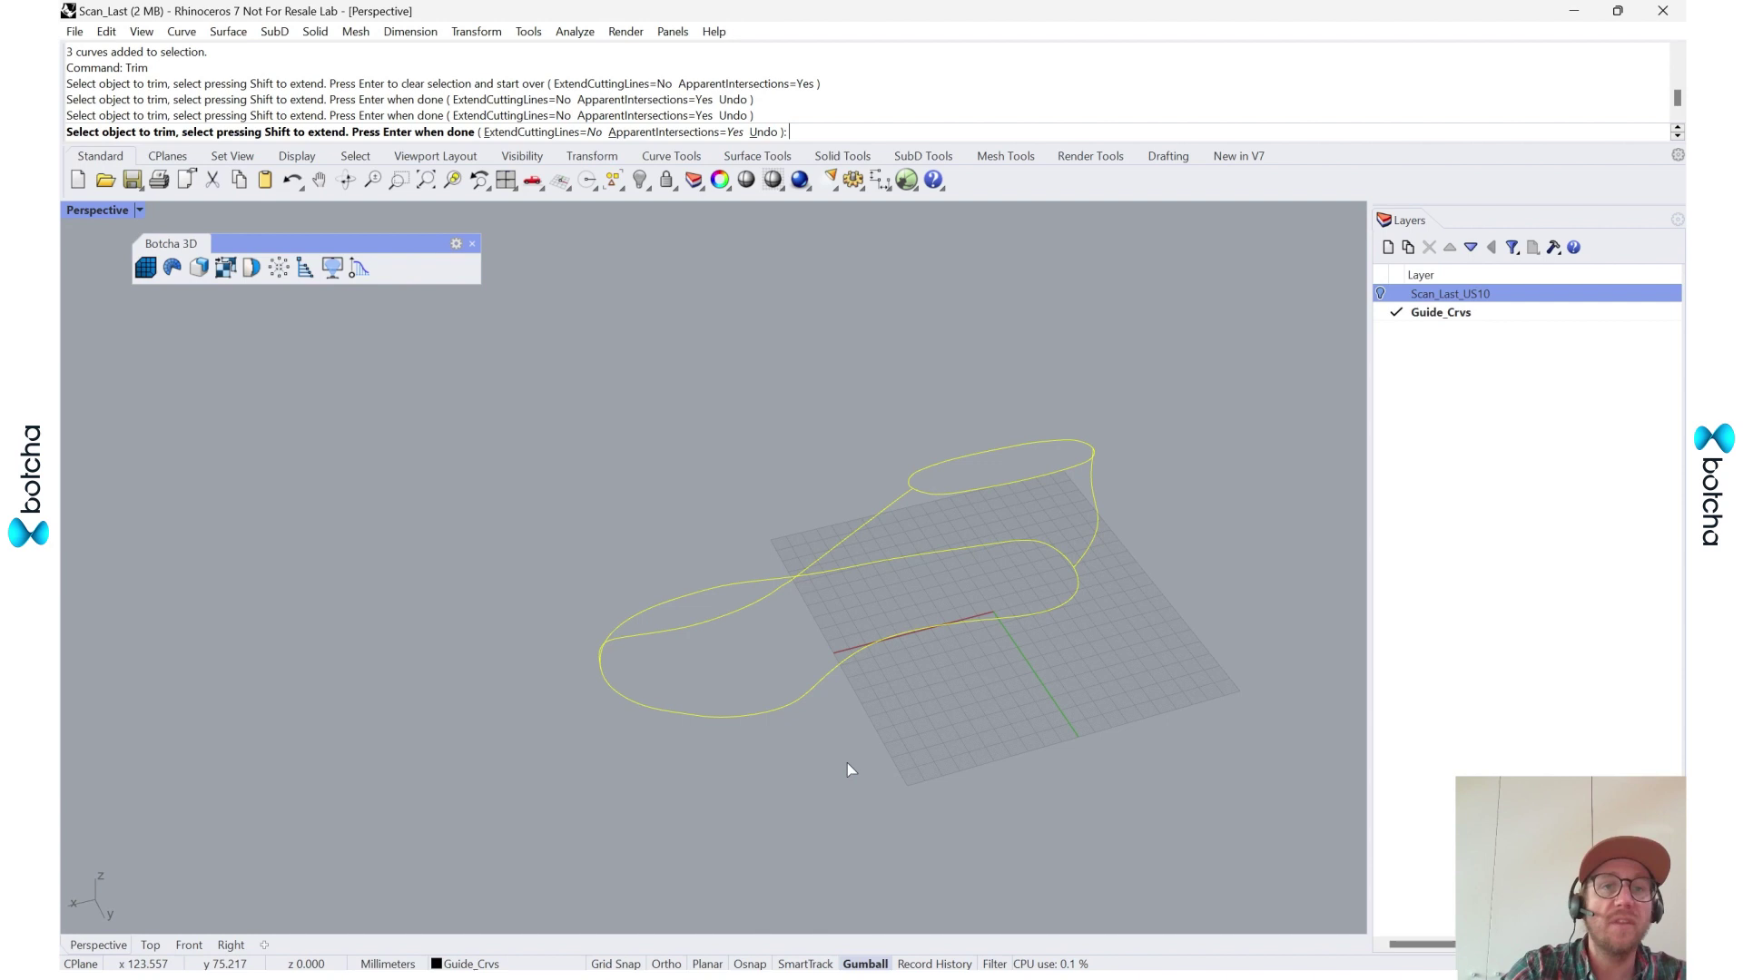
key("Return")
left_click(1190, 619)
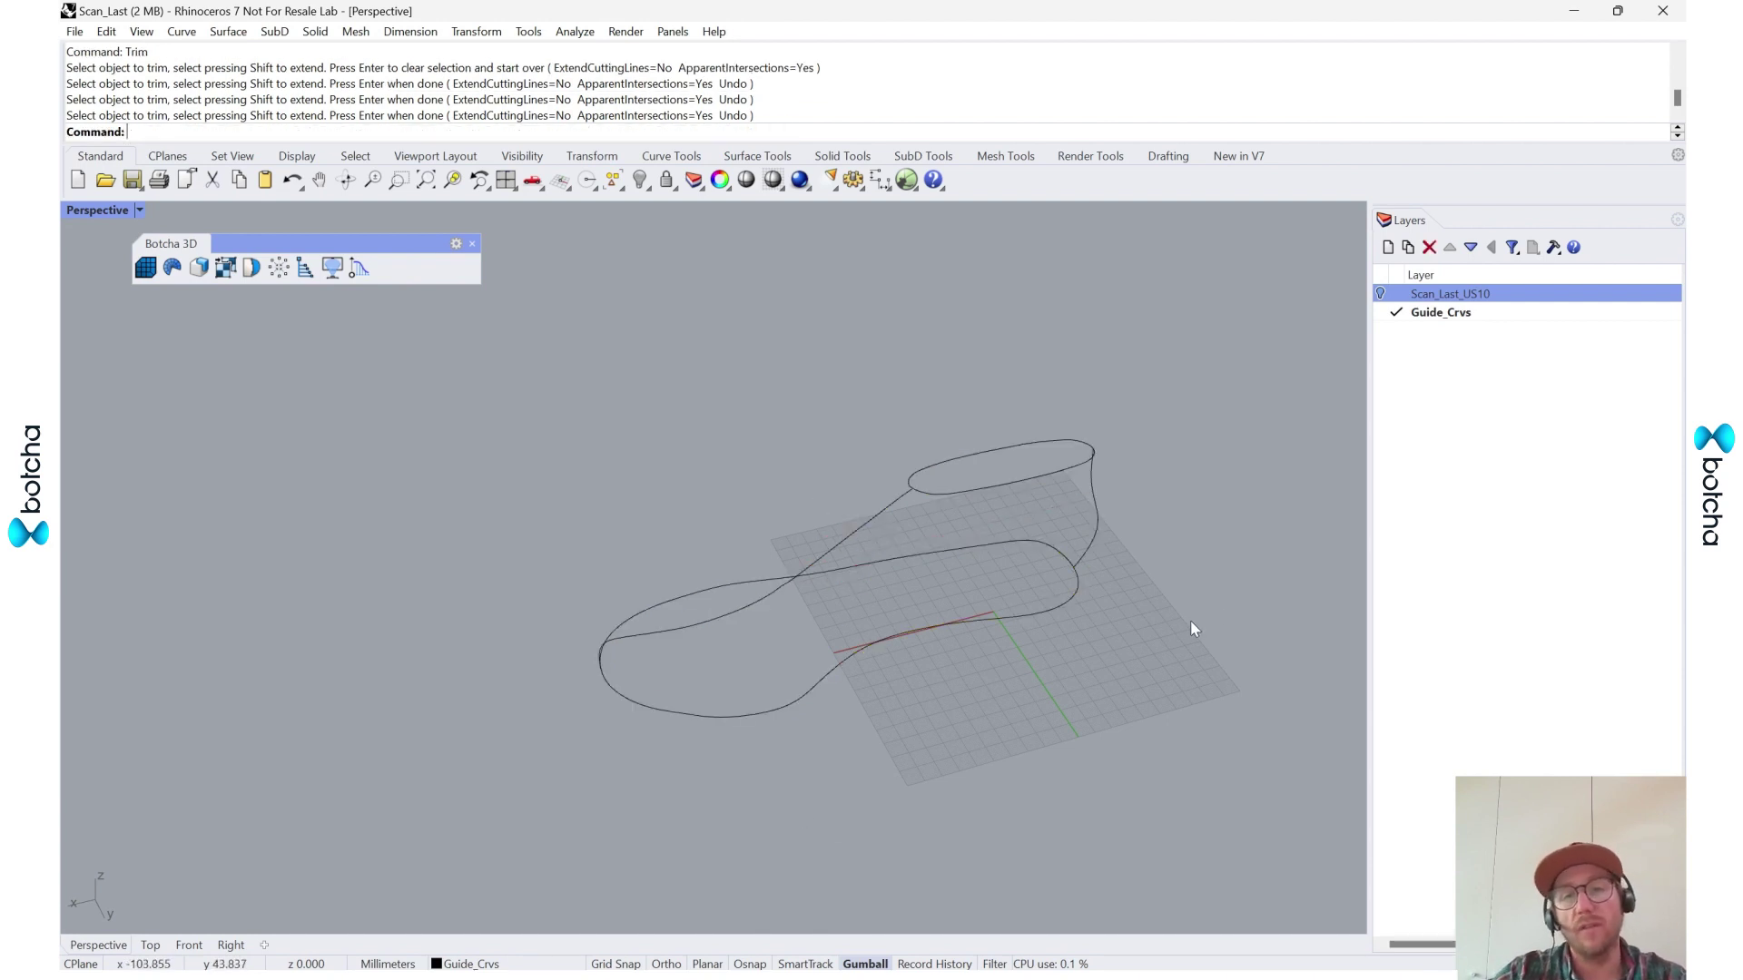
- Select the top opening curve, inspect its control points with POn/POff, and start Rebuild
right_click_drag(1190, 619, 1072, 658, "shift")
right_click_drag(894, 595, 879, 531)
scroll(876, 542, "up", 3)
left_click(869, 546)
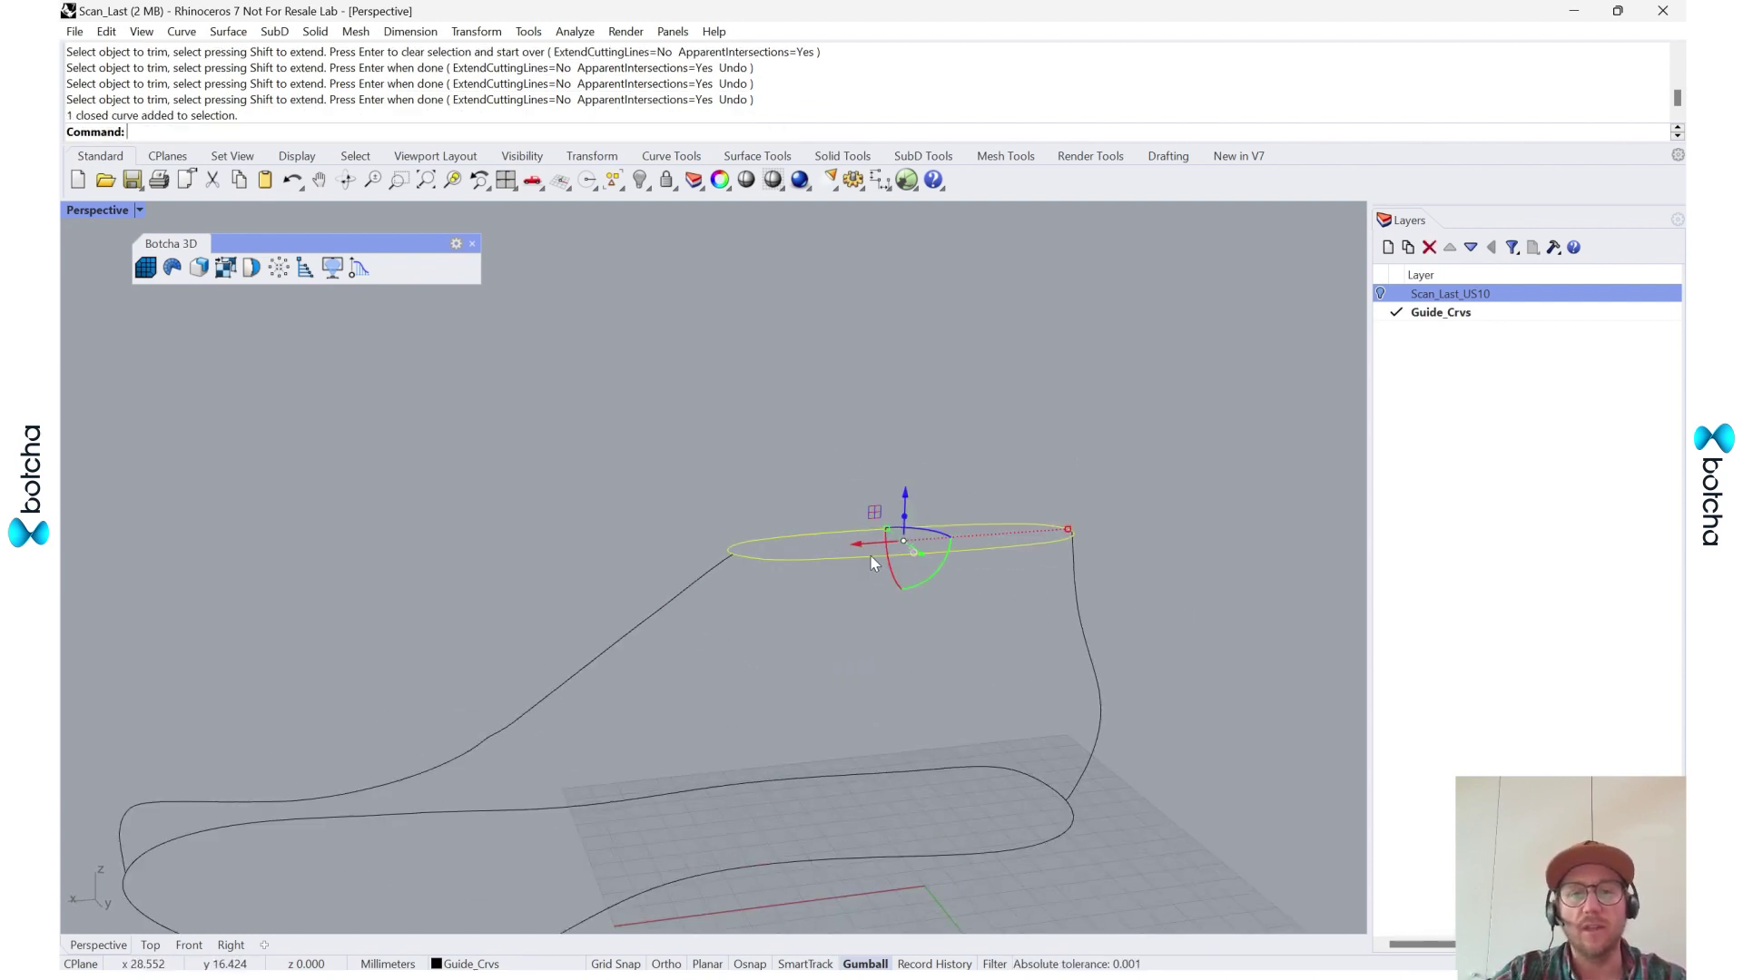
type("Pon")
key("Return")
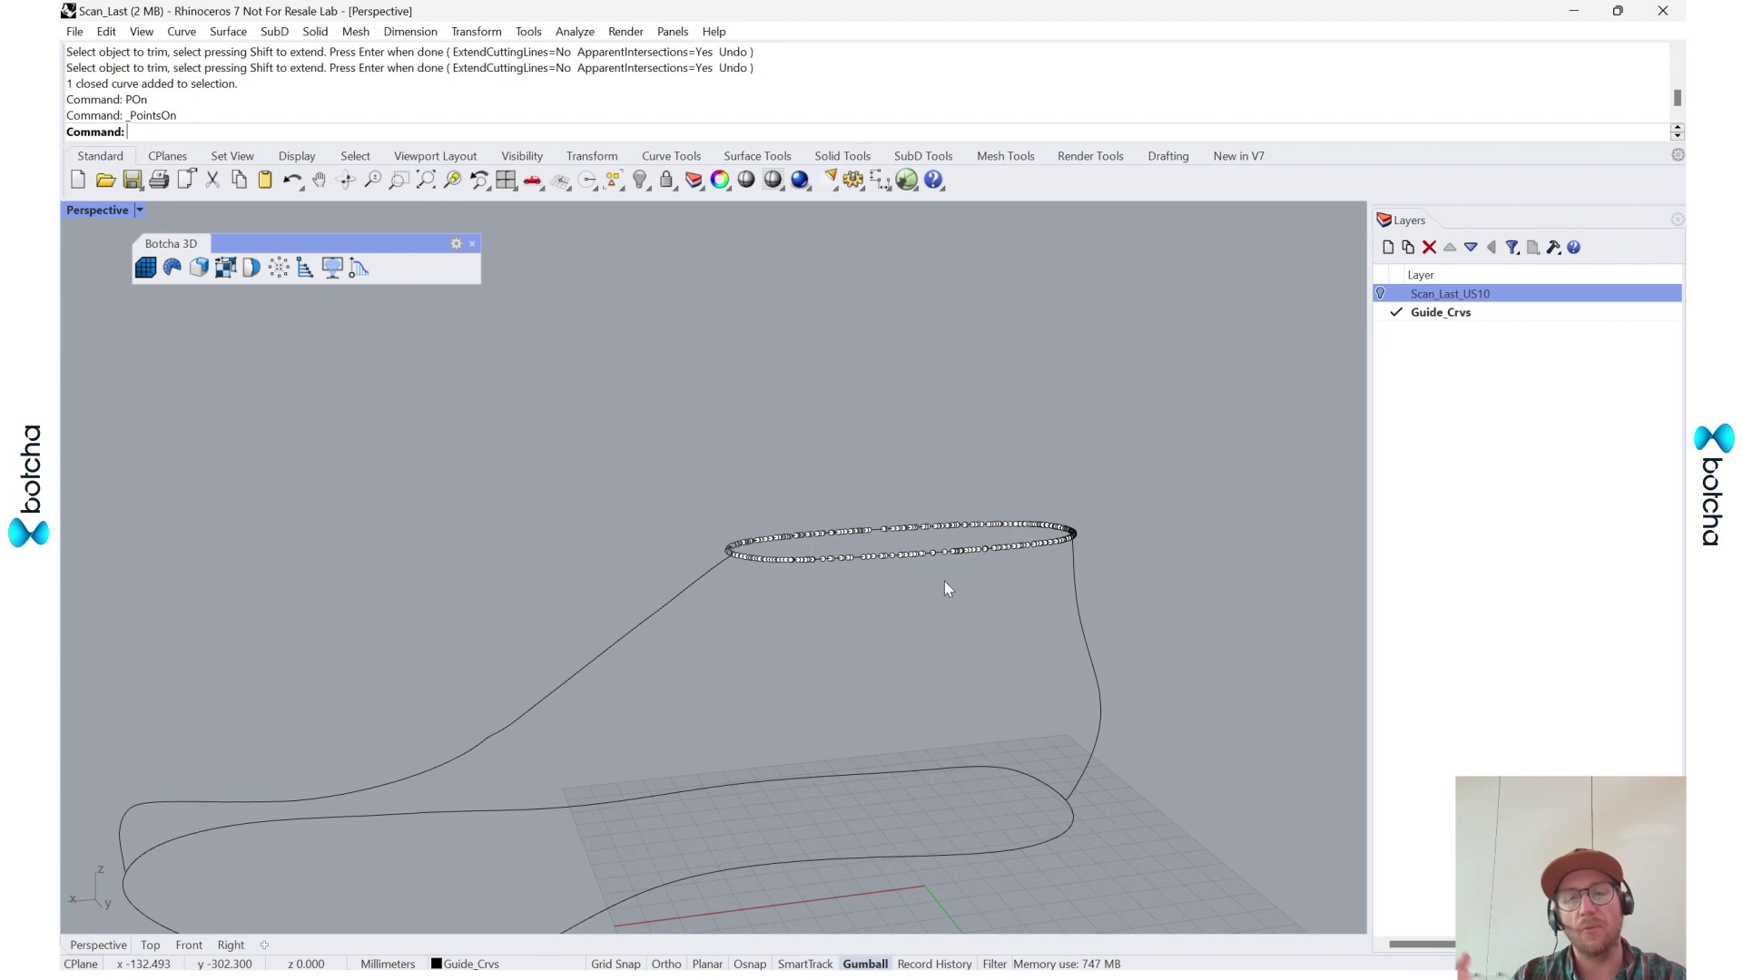
type("POff")
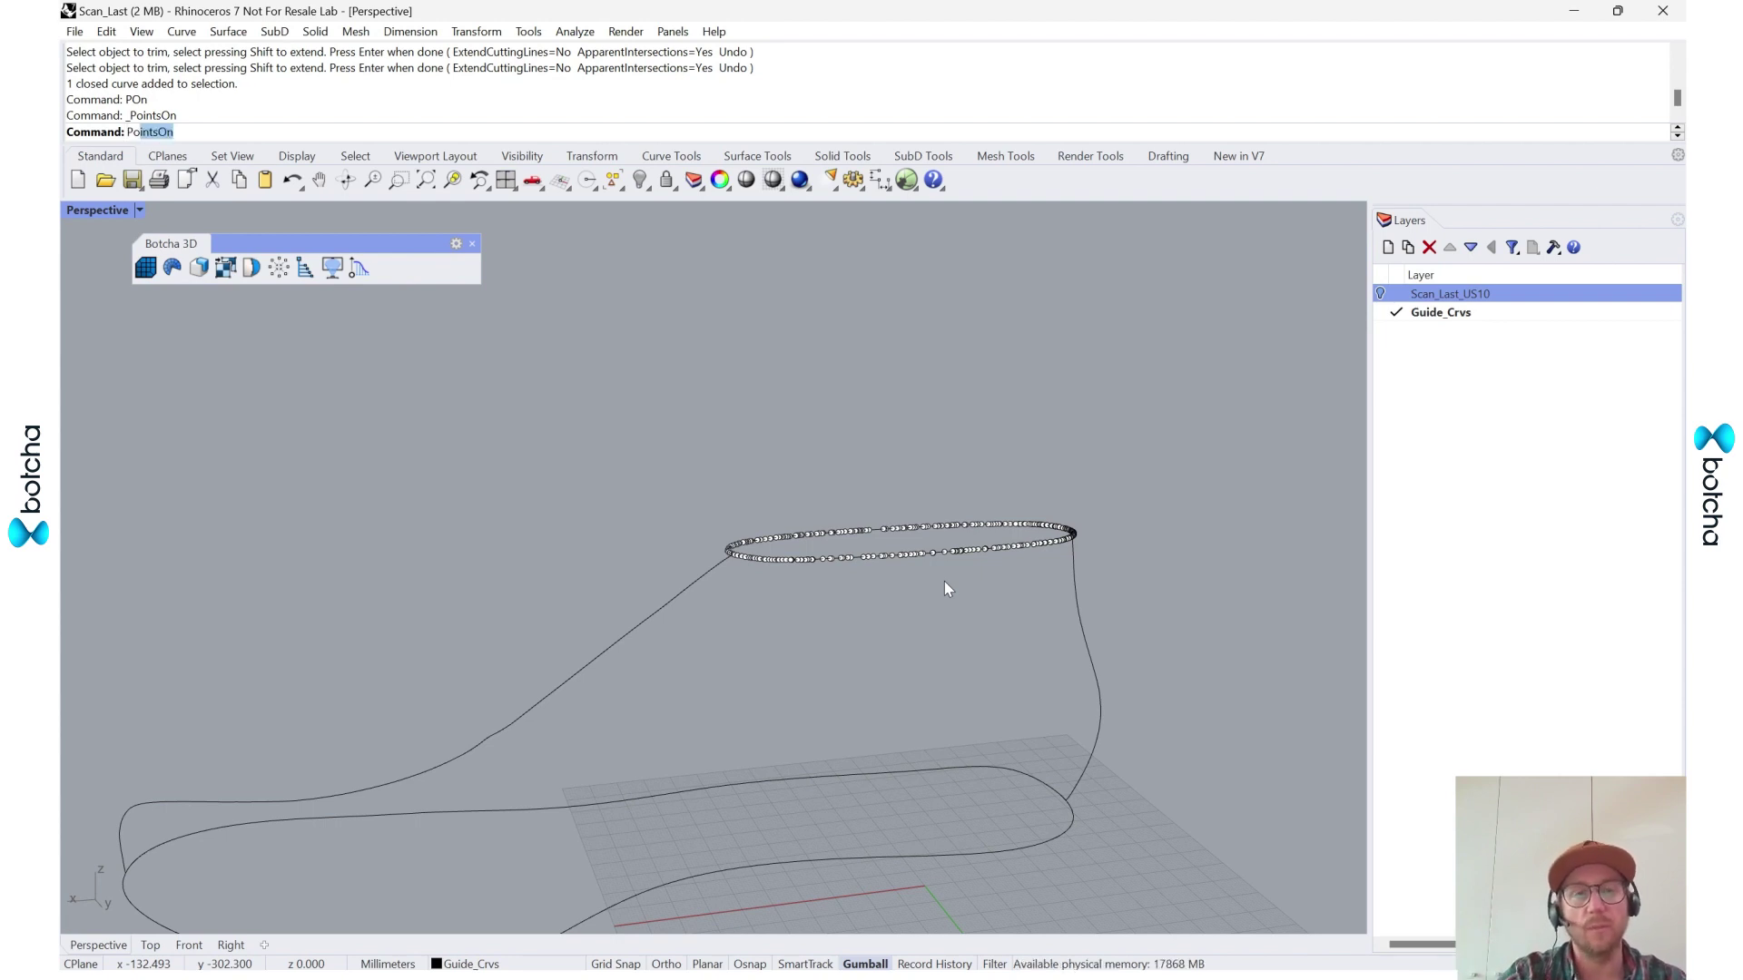
key("Return")
type("R")
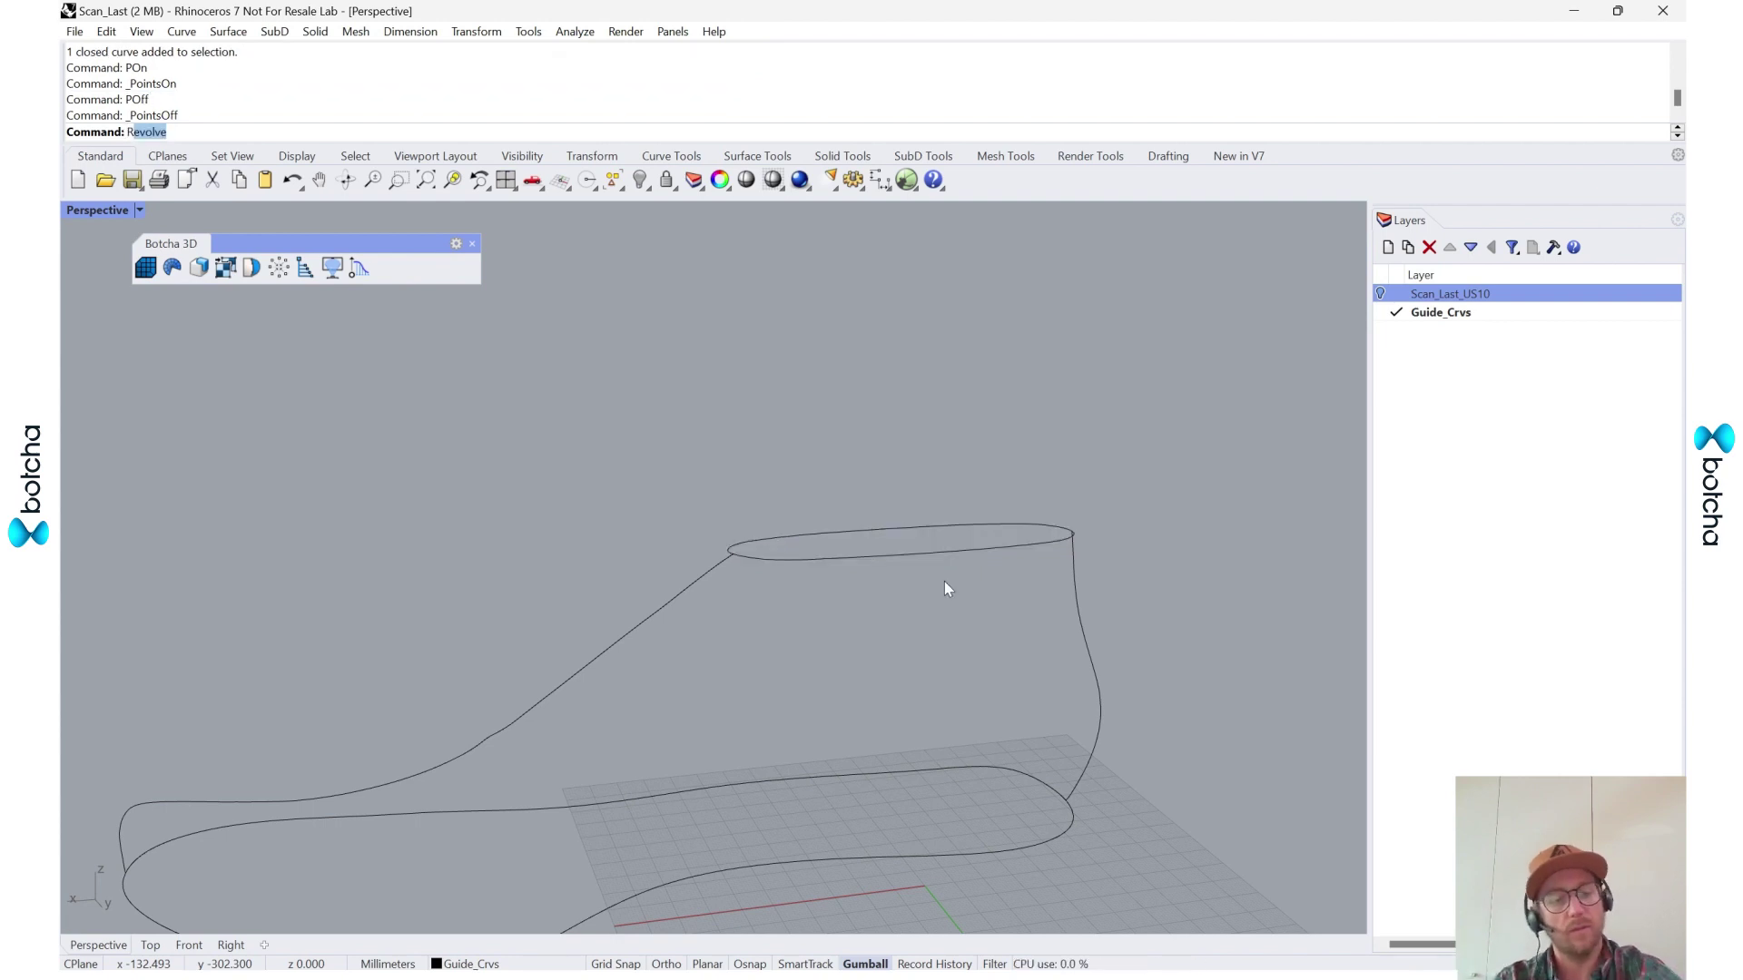
type("ebuil")
key("Return")
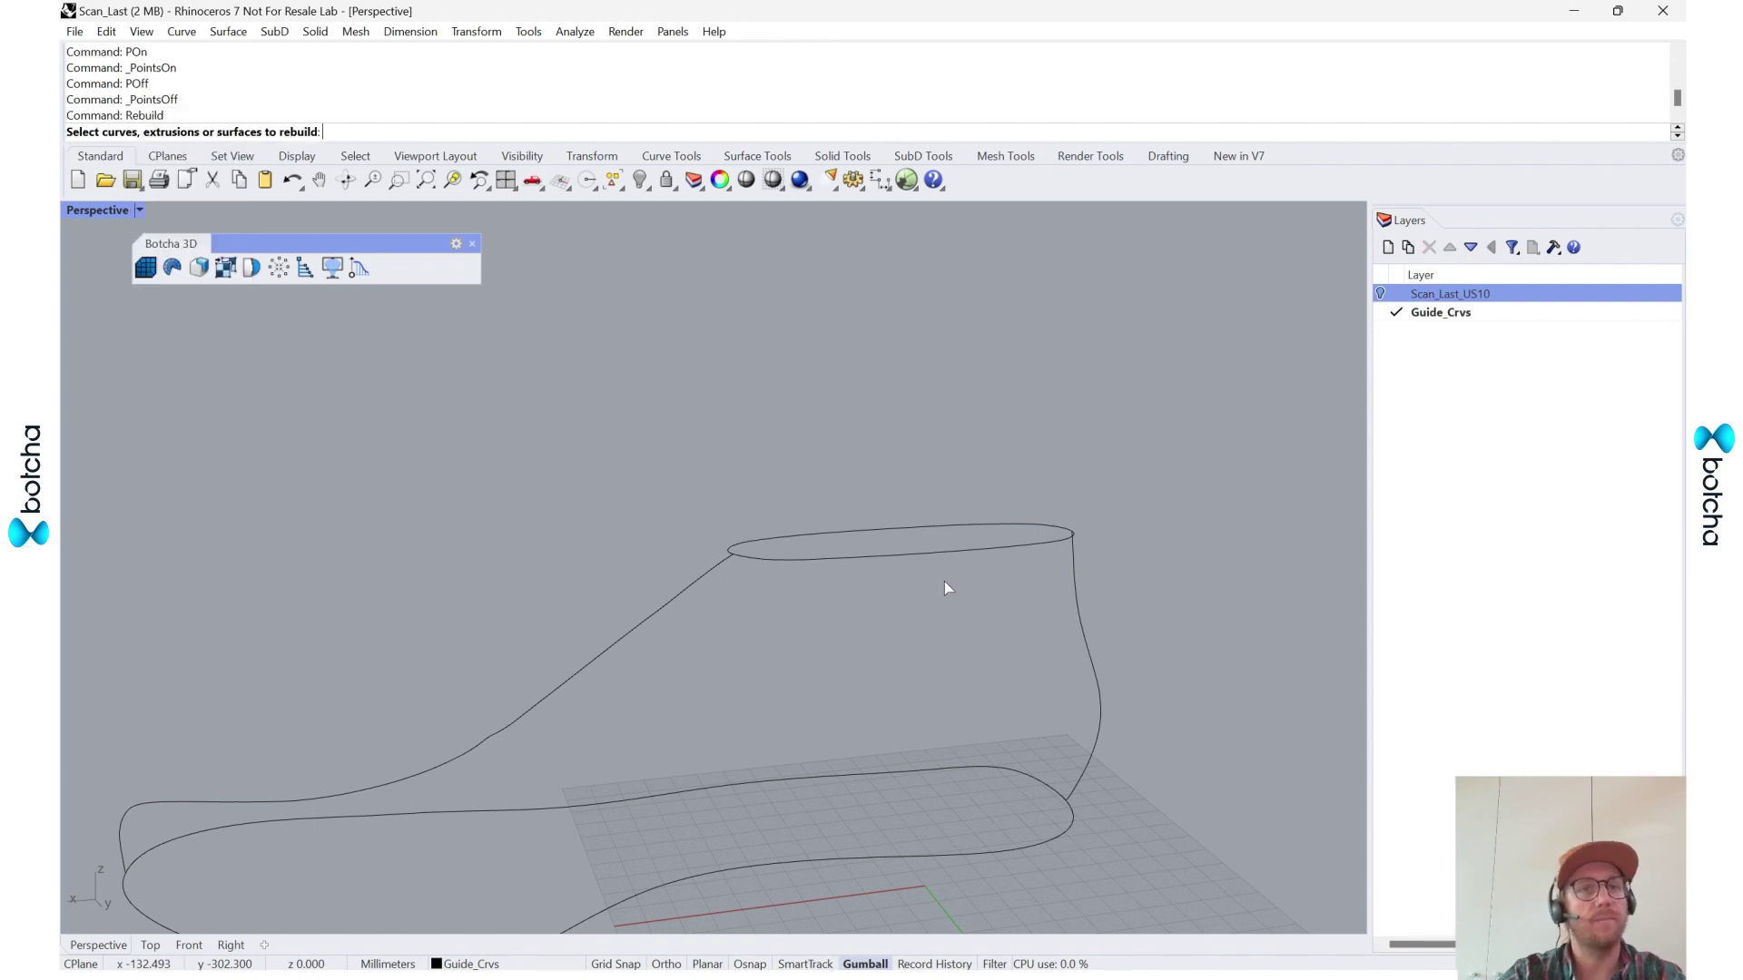
- Rebuild the top opening curve with a point count of 75
left_click(886, 556)
key("Return")
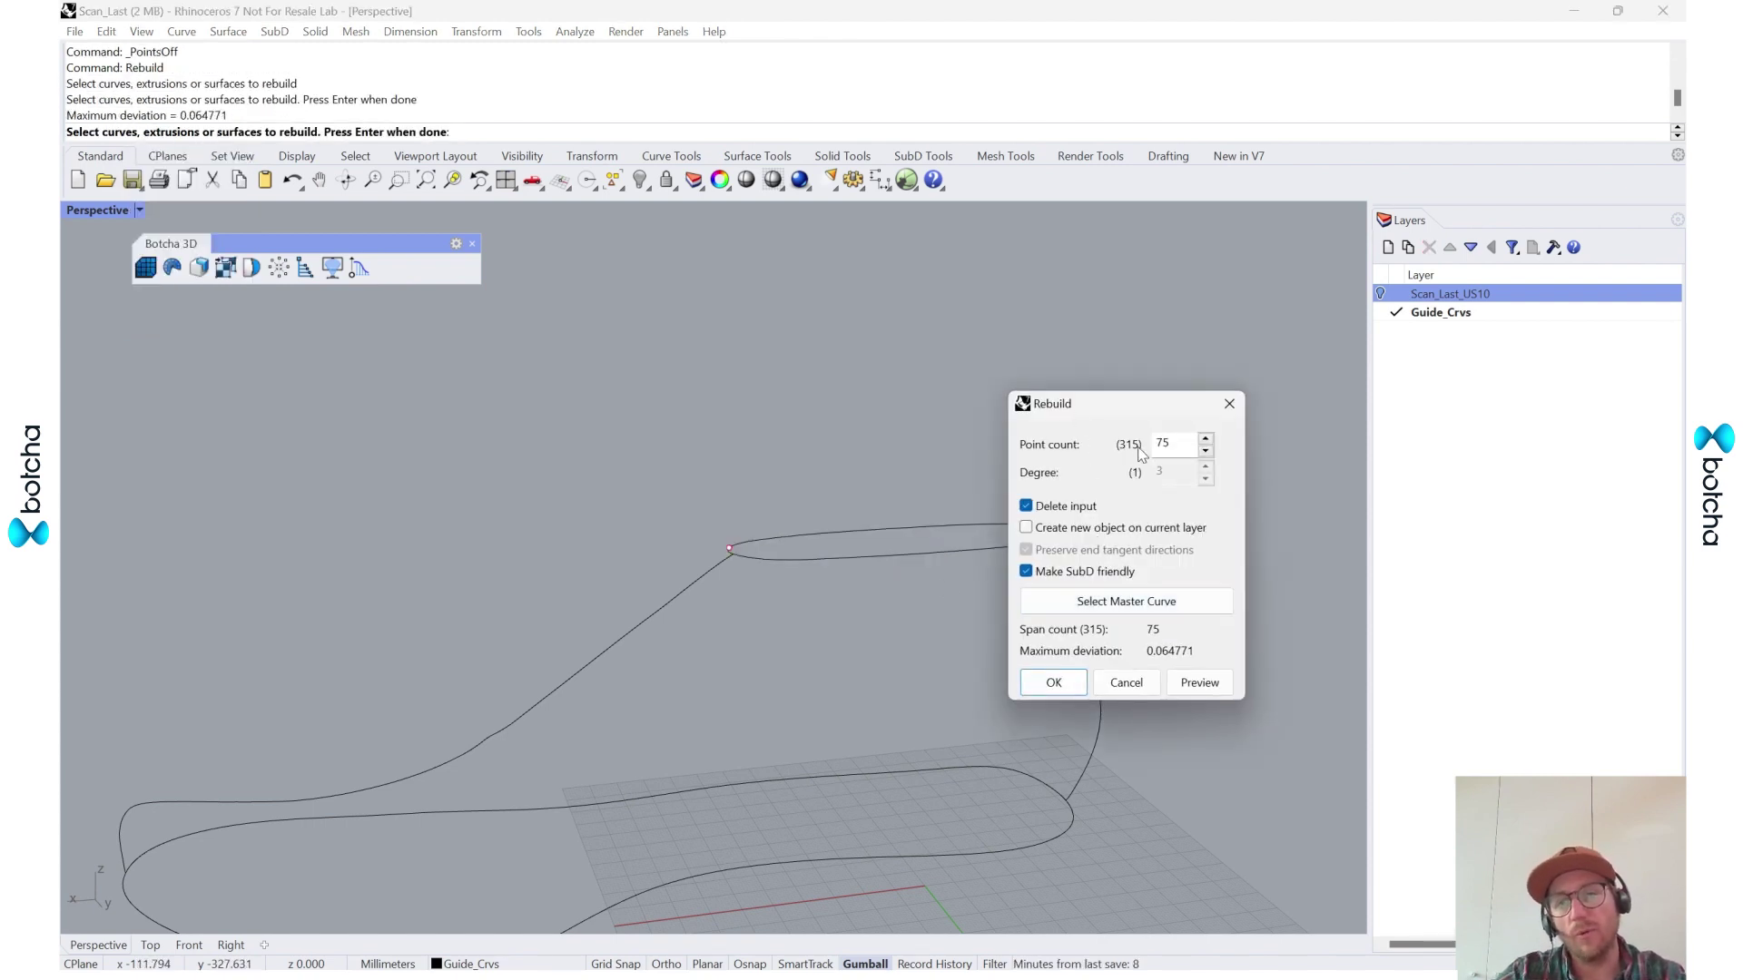
left_click(1368, 433)
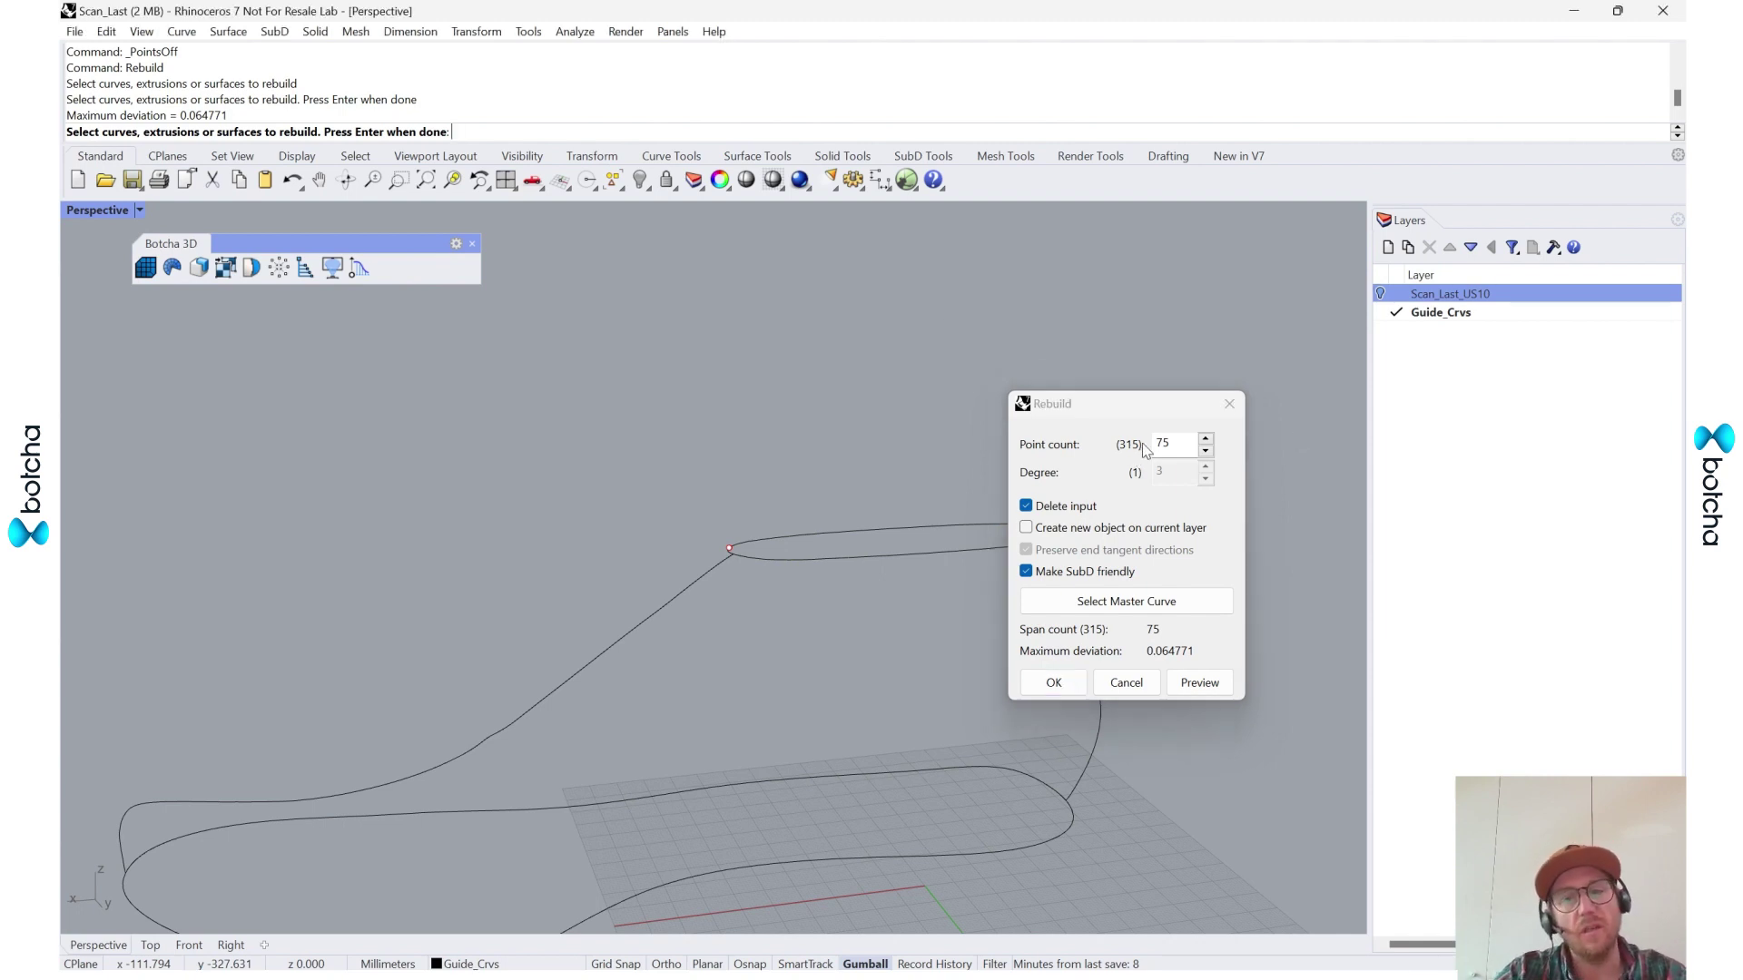
left_click_drag(1194, 442, 1148, 450)
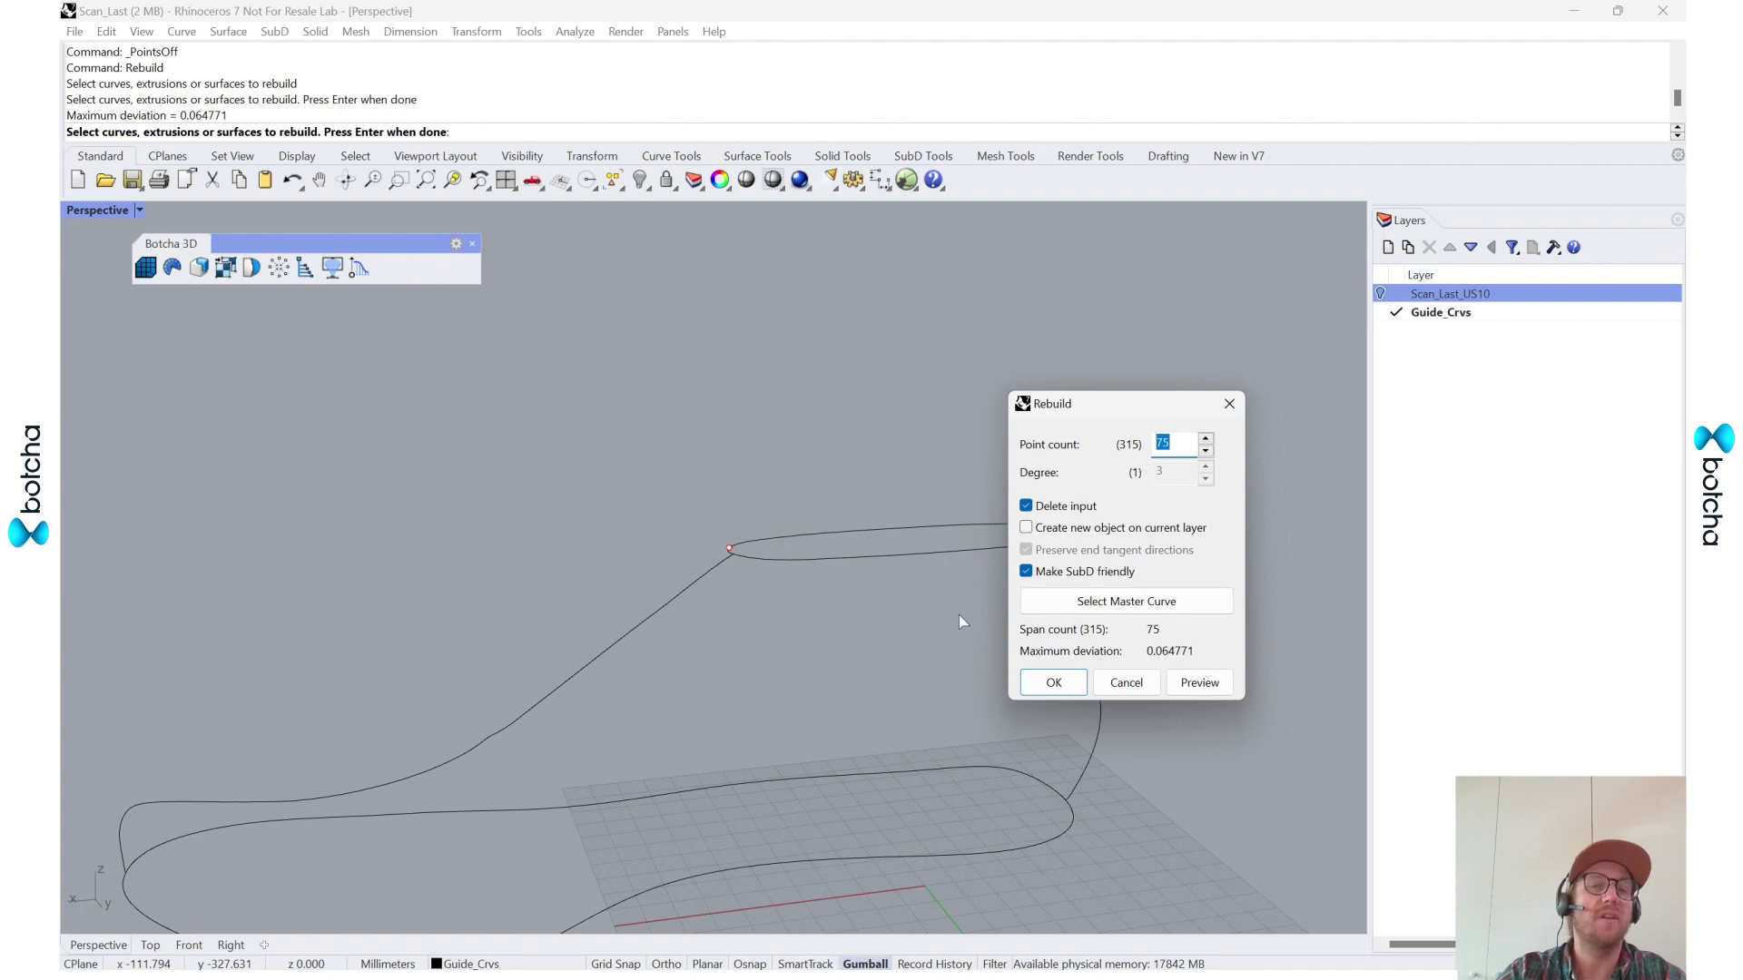
left_click(1053, 683)
- Turn on control points for the rebuilt opening curve
left_click(882, 521)
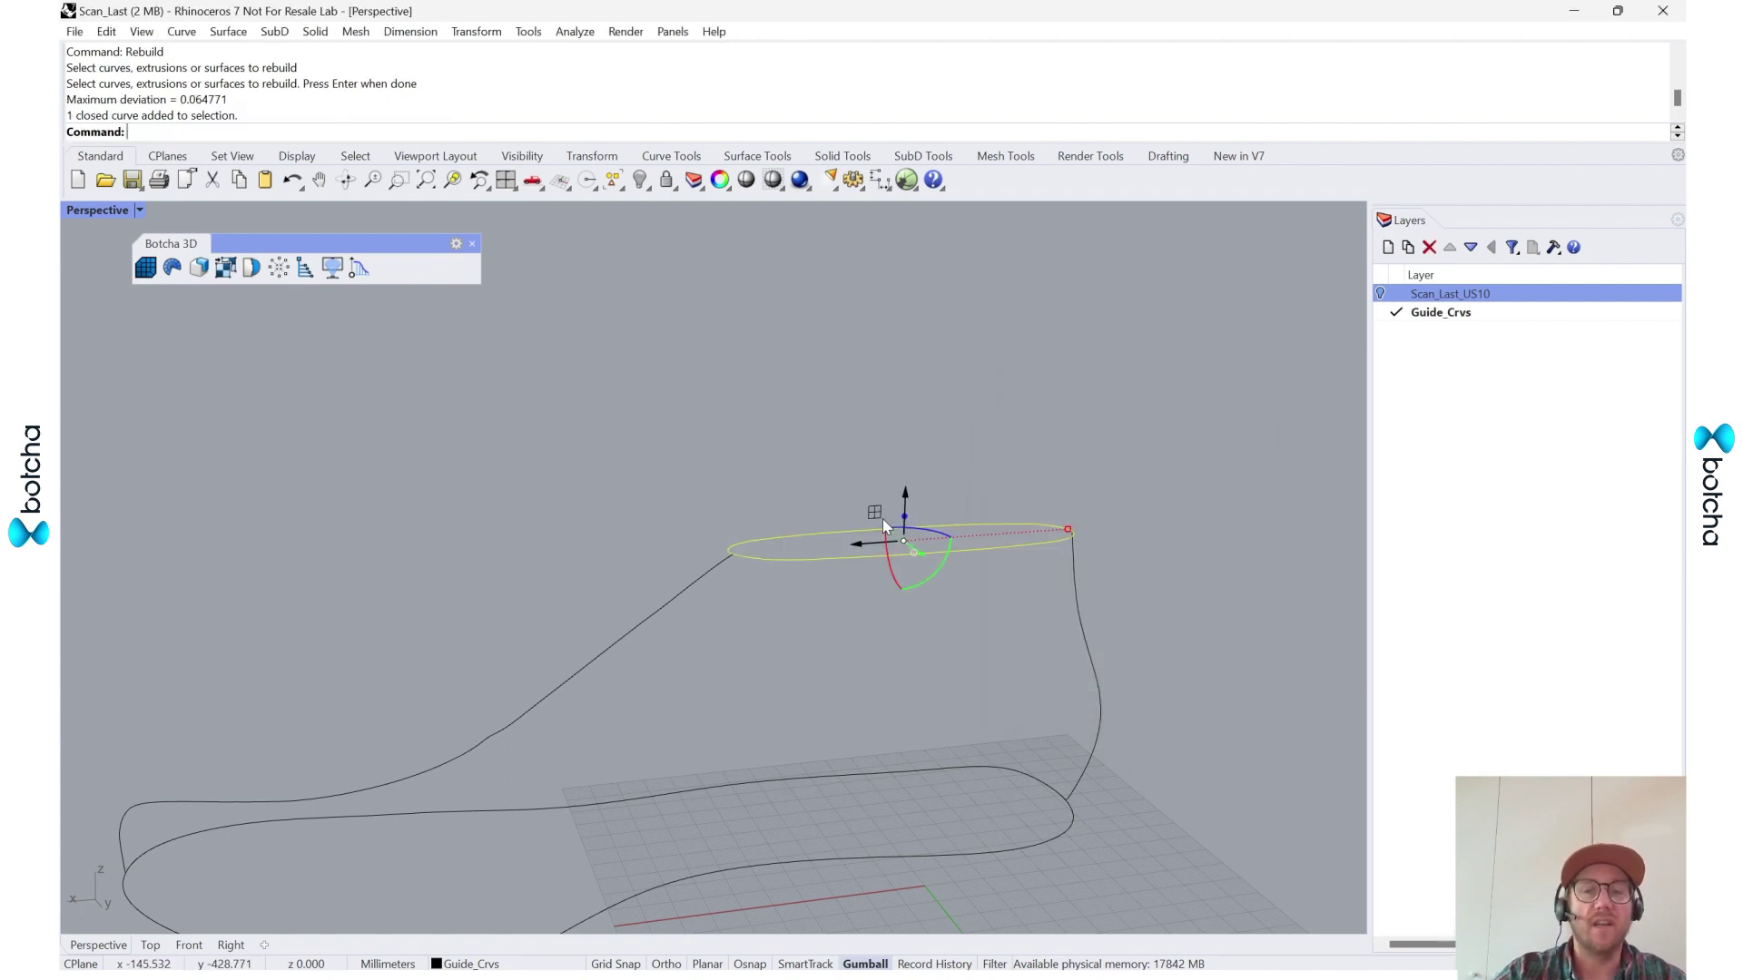
type("POn")
key("Return")
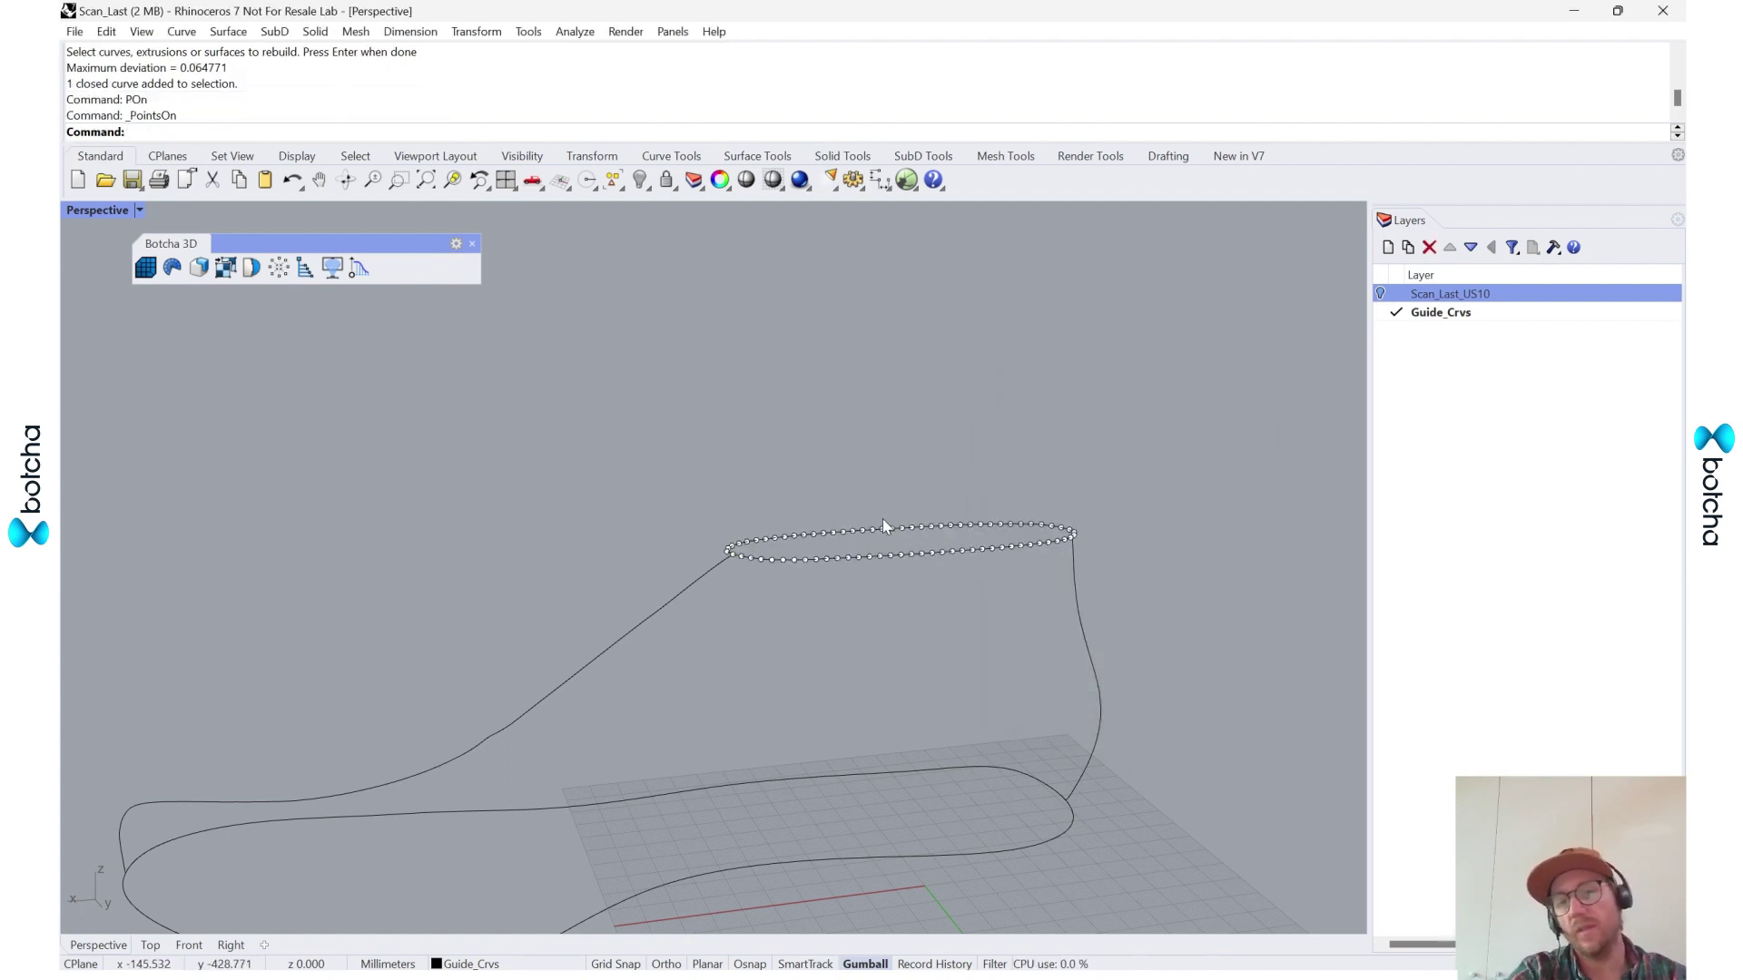
- Undo the opening curve's rebuild and inspect the heel curve's control points
right_click_drag(1010, 499, 1053, 587)
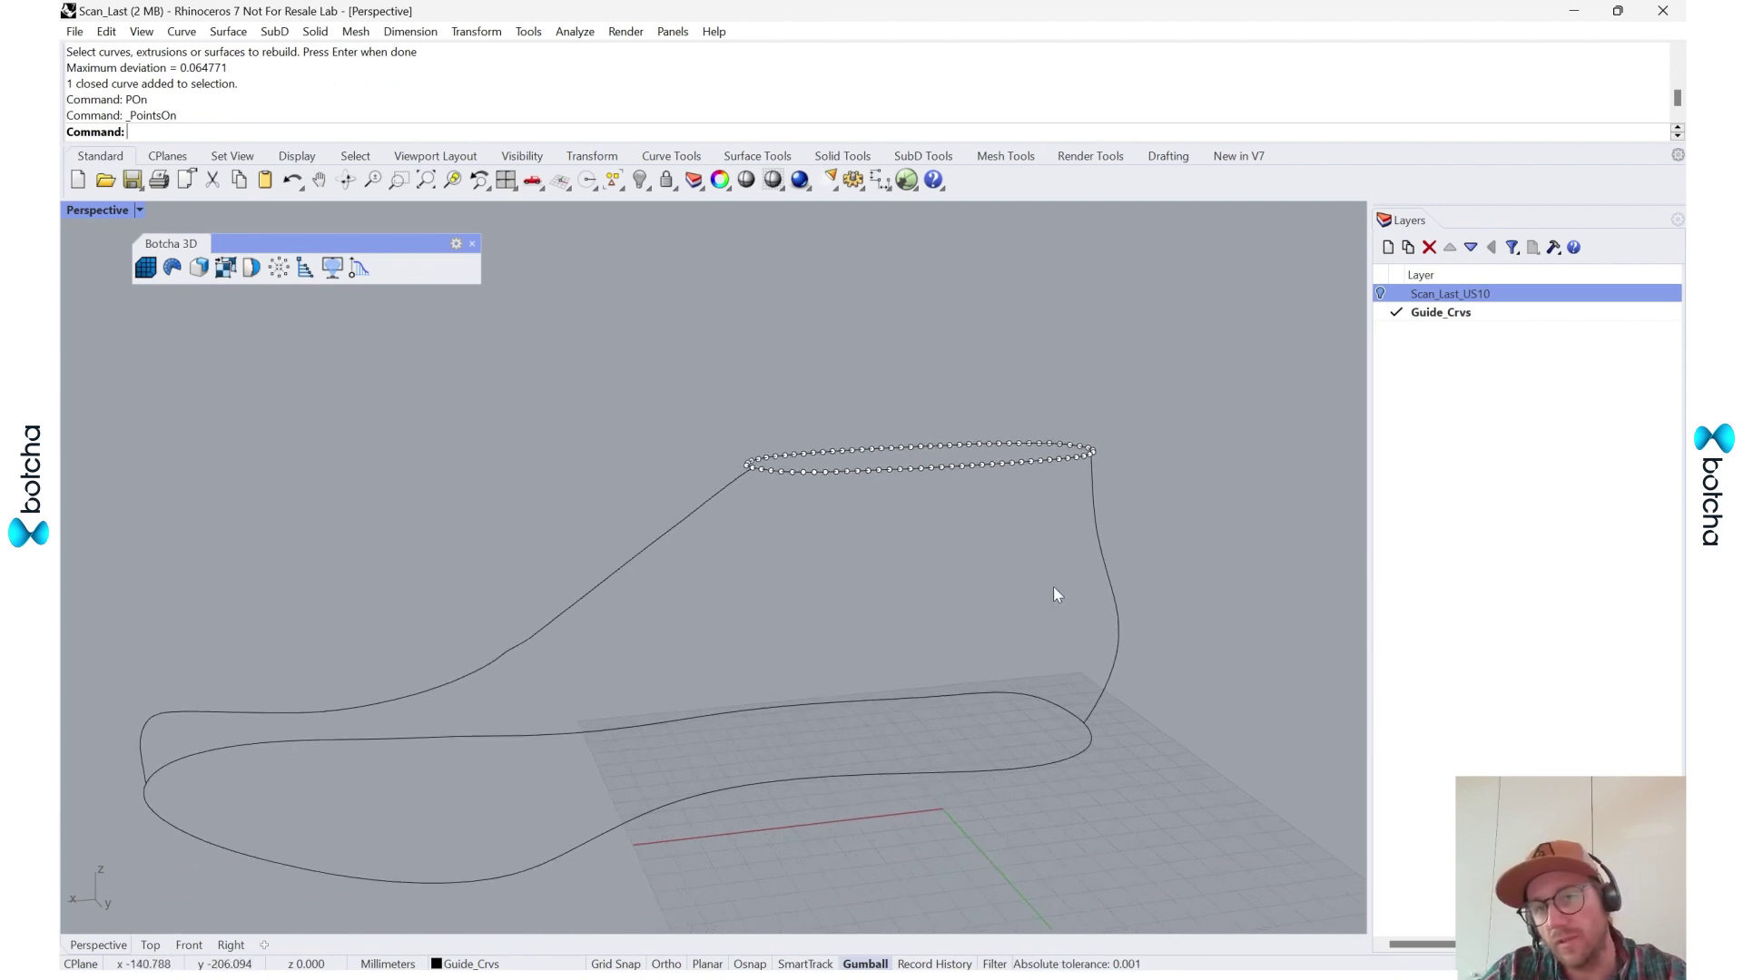
key("ctrl+z")
key("Escape")
left_click(1093, 513)
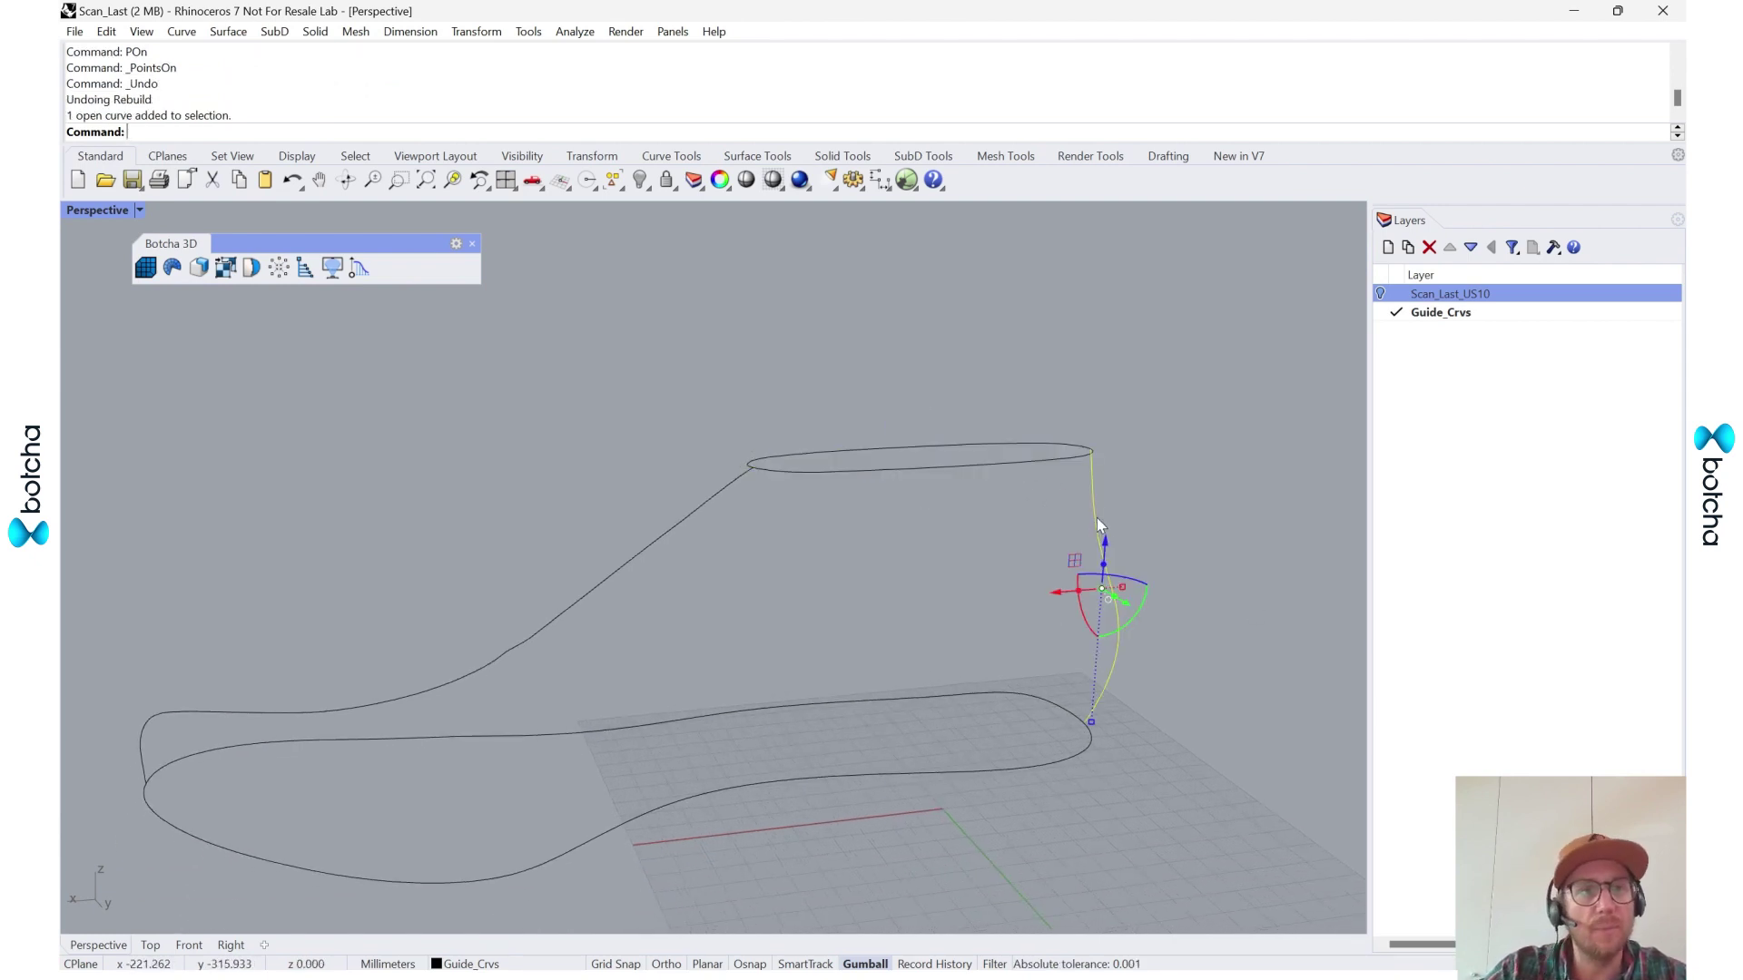
type("POn")
key("Return")
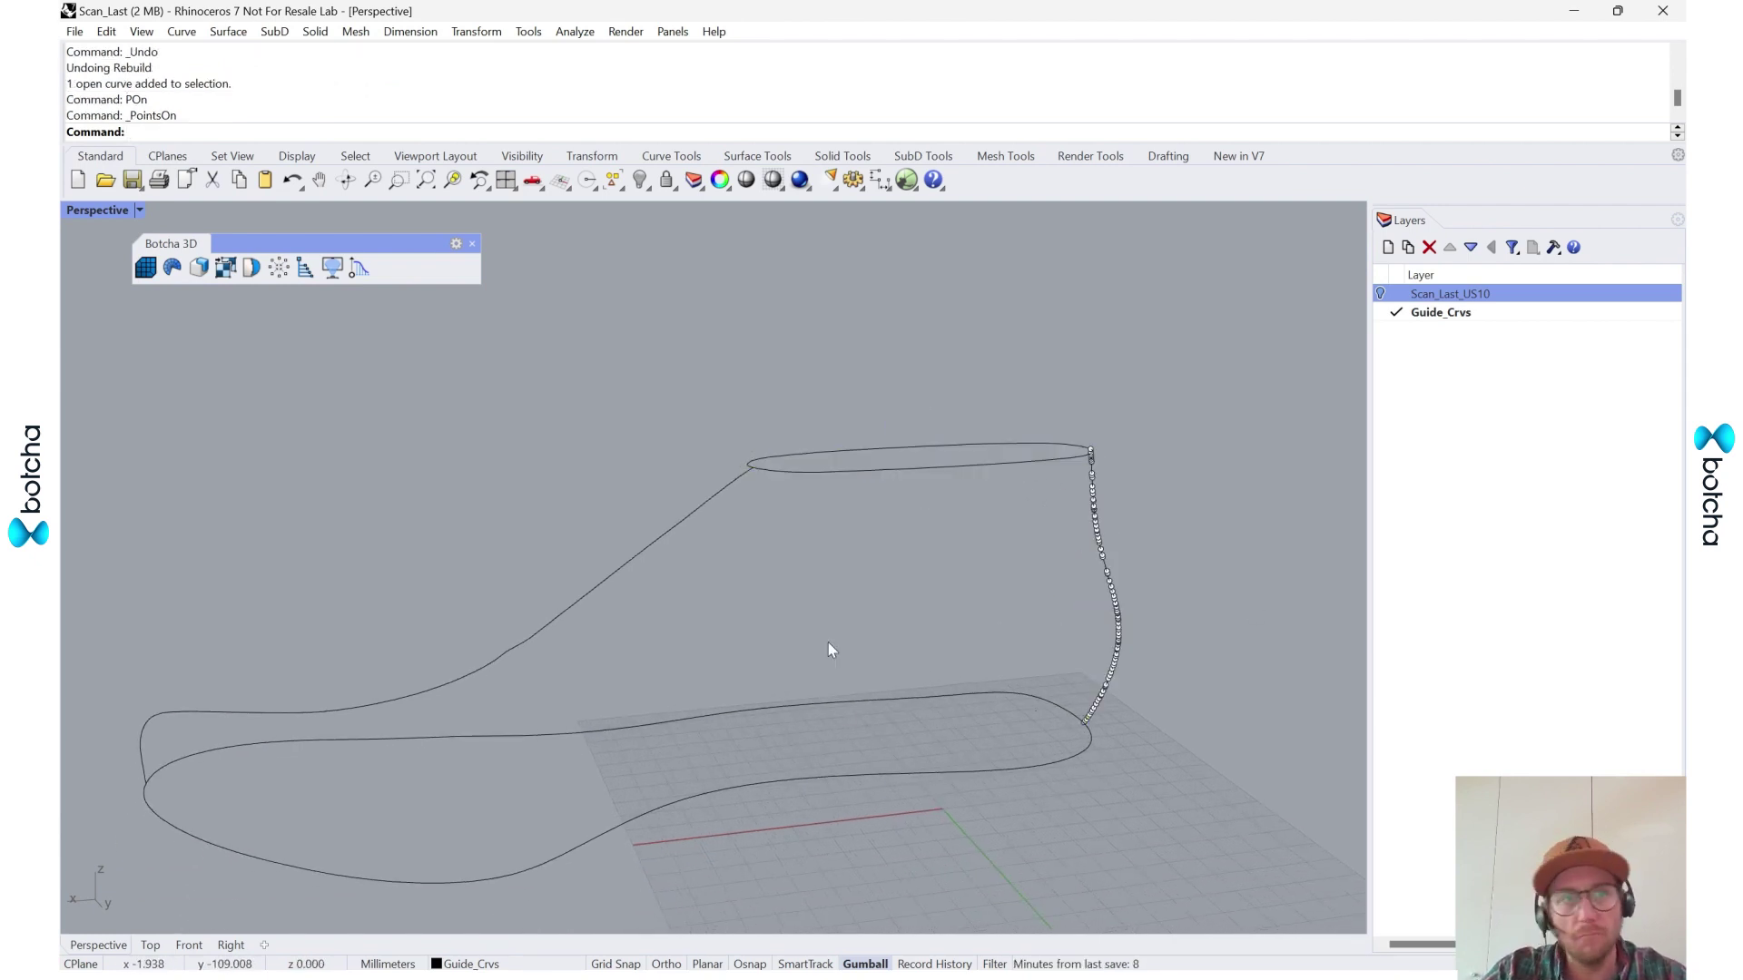
type("POff")
key("Return")
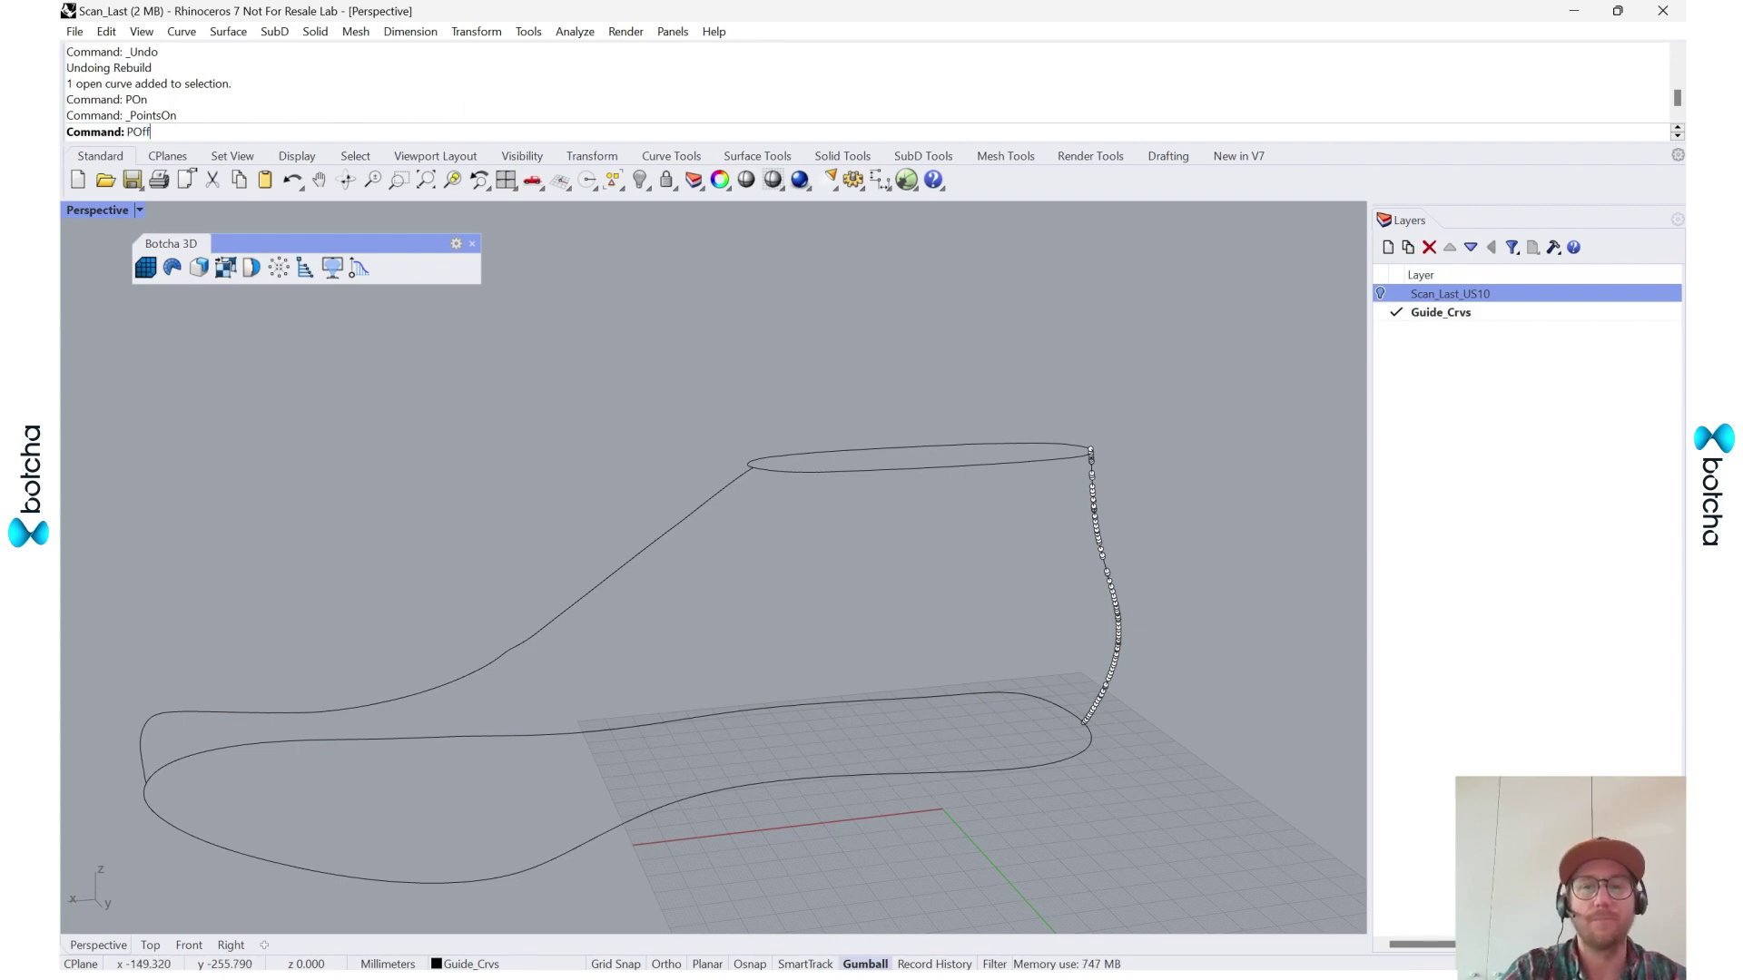
- Rebuild the heel curve with 75 points
type("Rebuild")
key("Return")
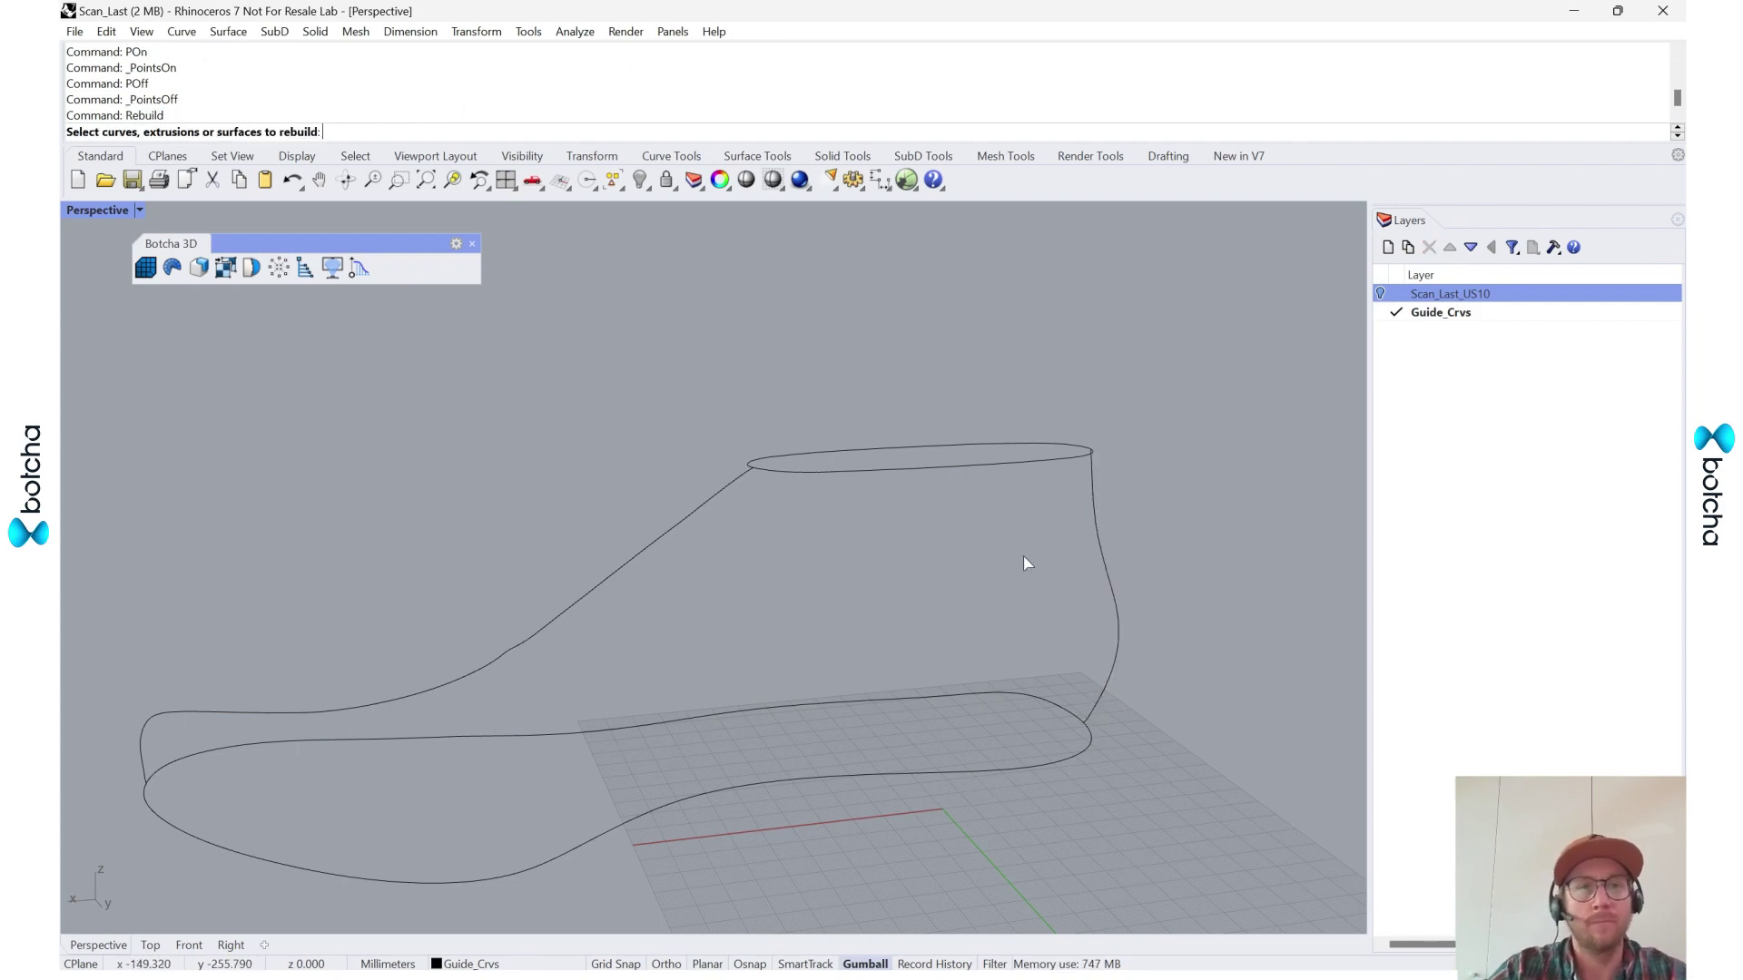
left_click(1097, 550)
key("Return")
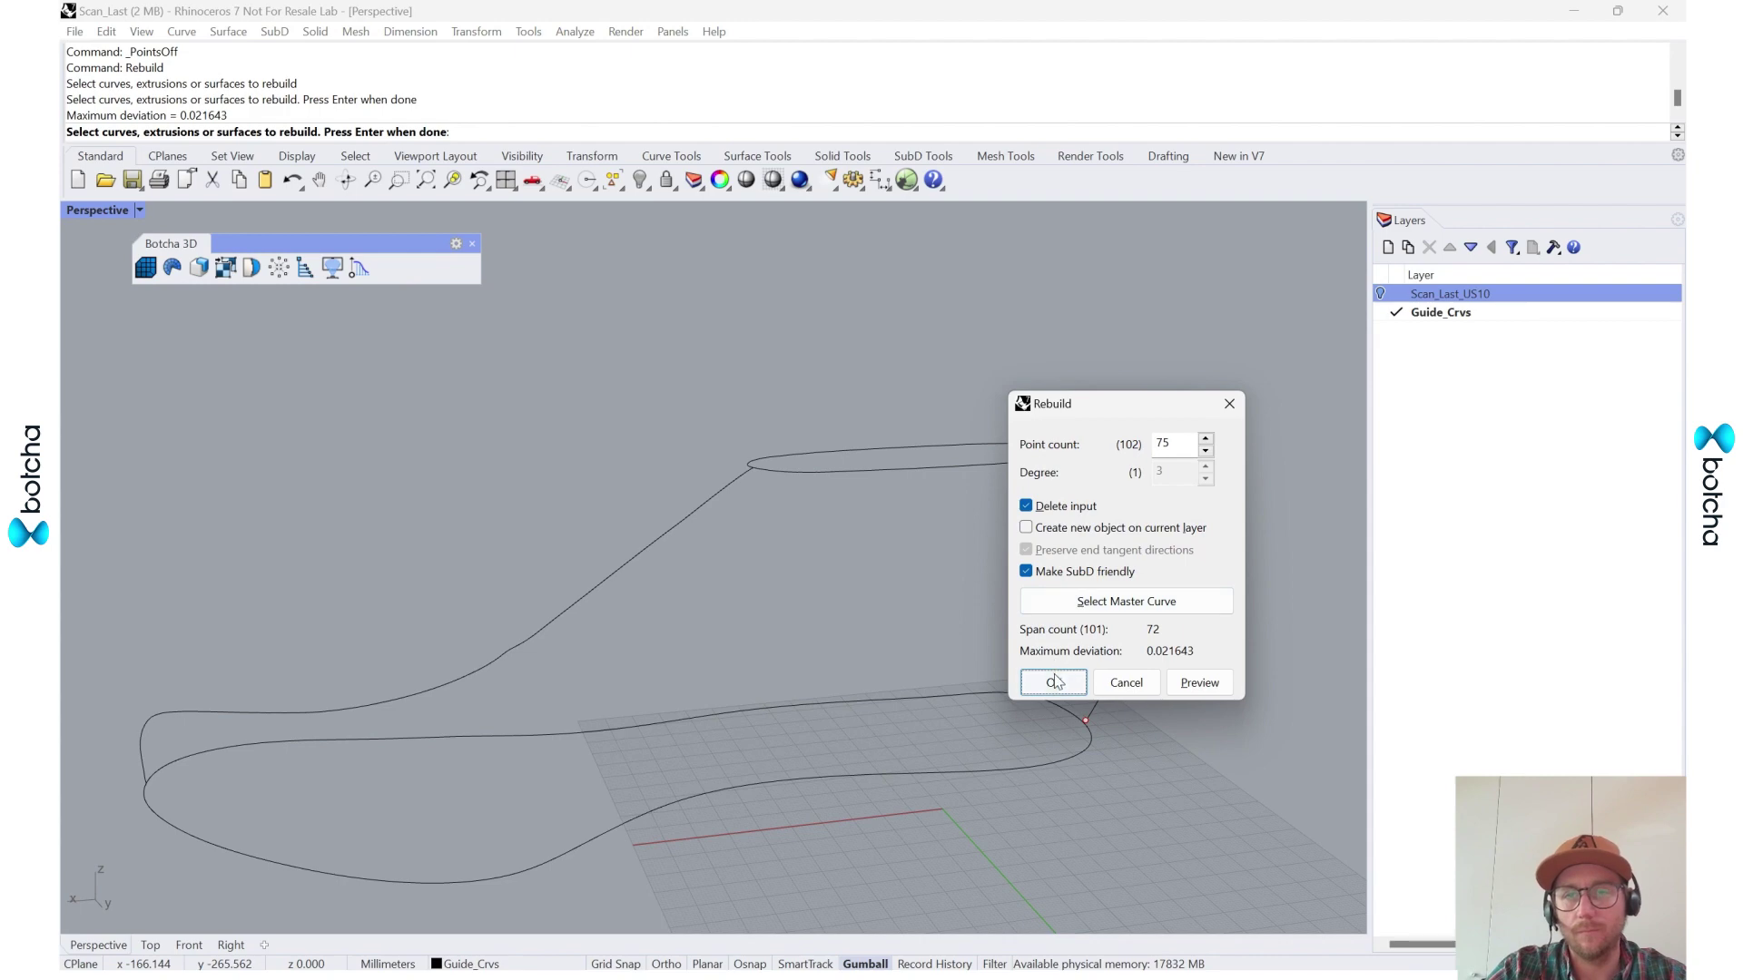
left_click(1056, 681)
- Rebuild the sole and toe curves with 75 points each
left_click(964, 707)
key("Return")
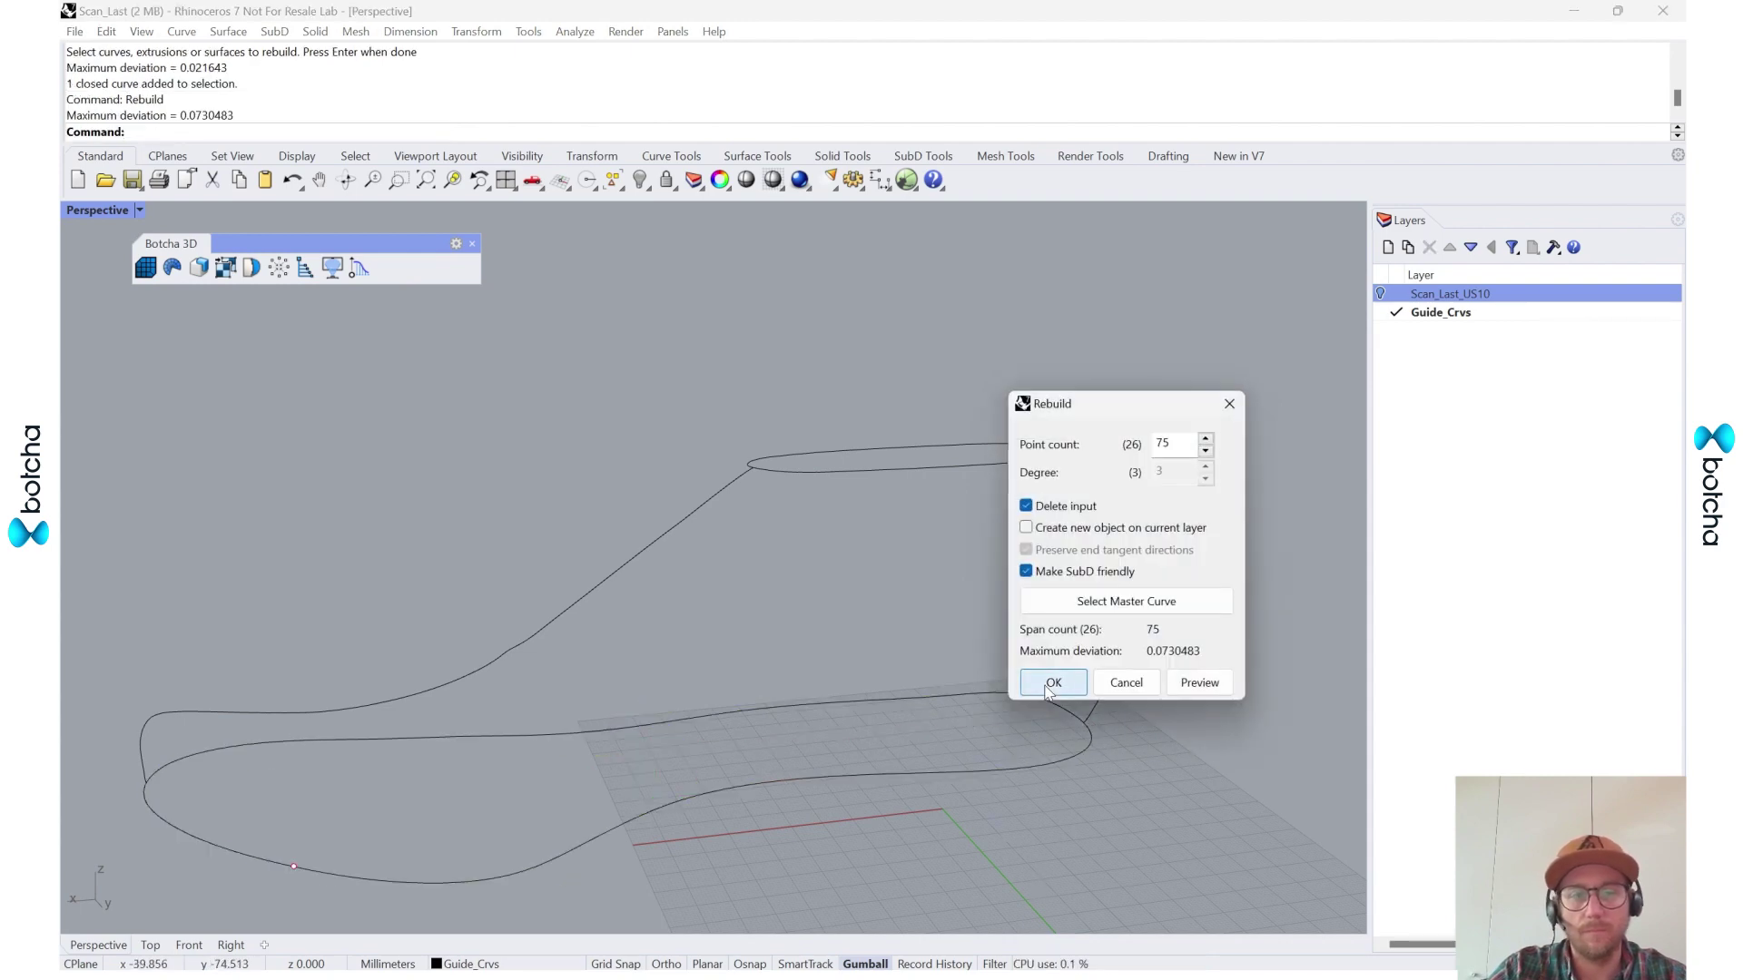
left_click(1053, 683)
key("Escape")
left_click(634, 554)
key("Return")
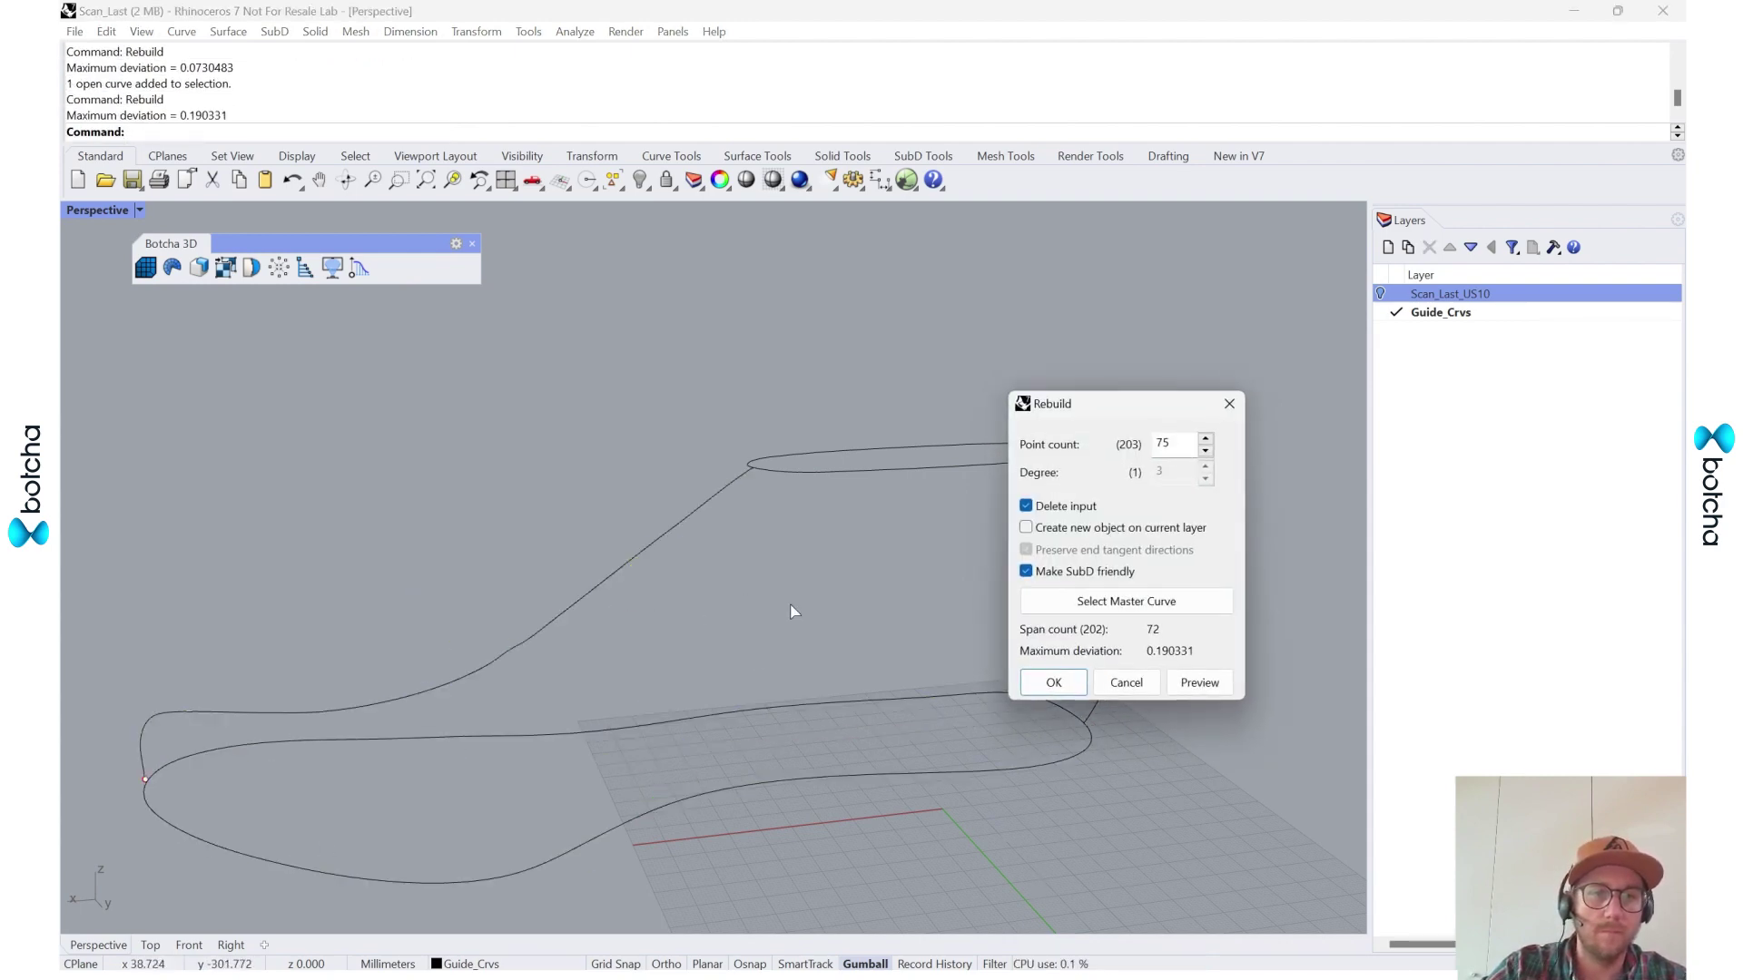
left_click(1053, 683)
right_click_drag(1053, 683, 1080, 577)
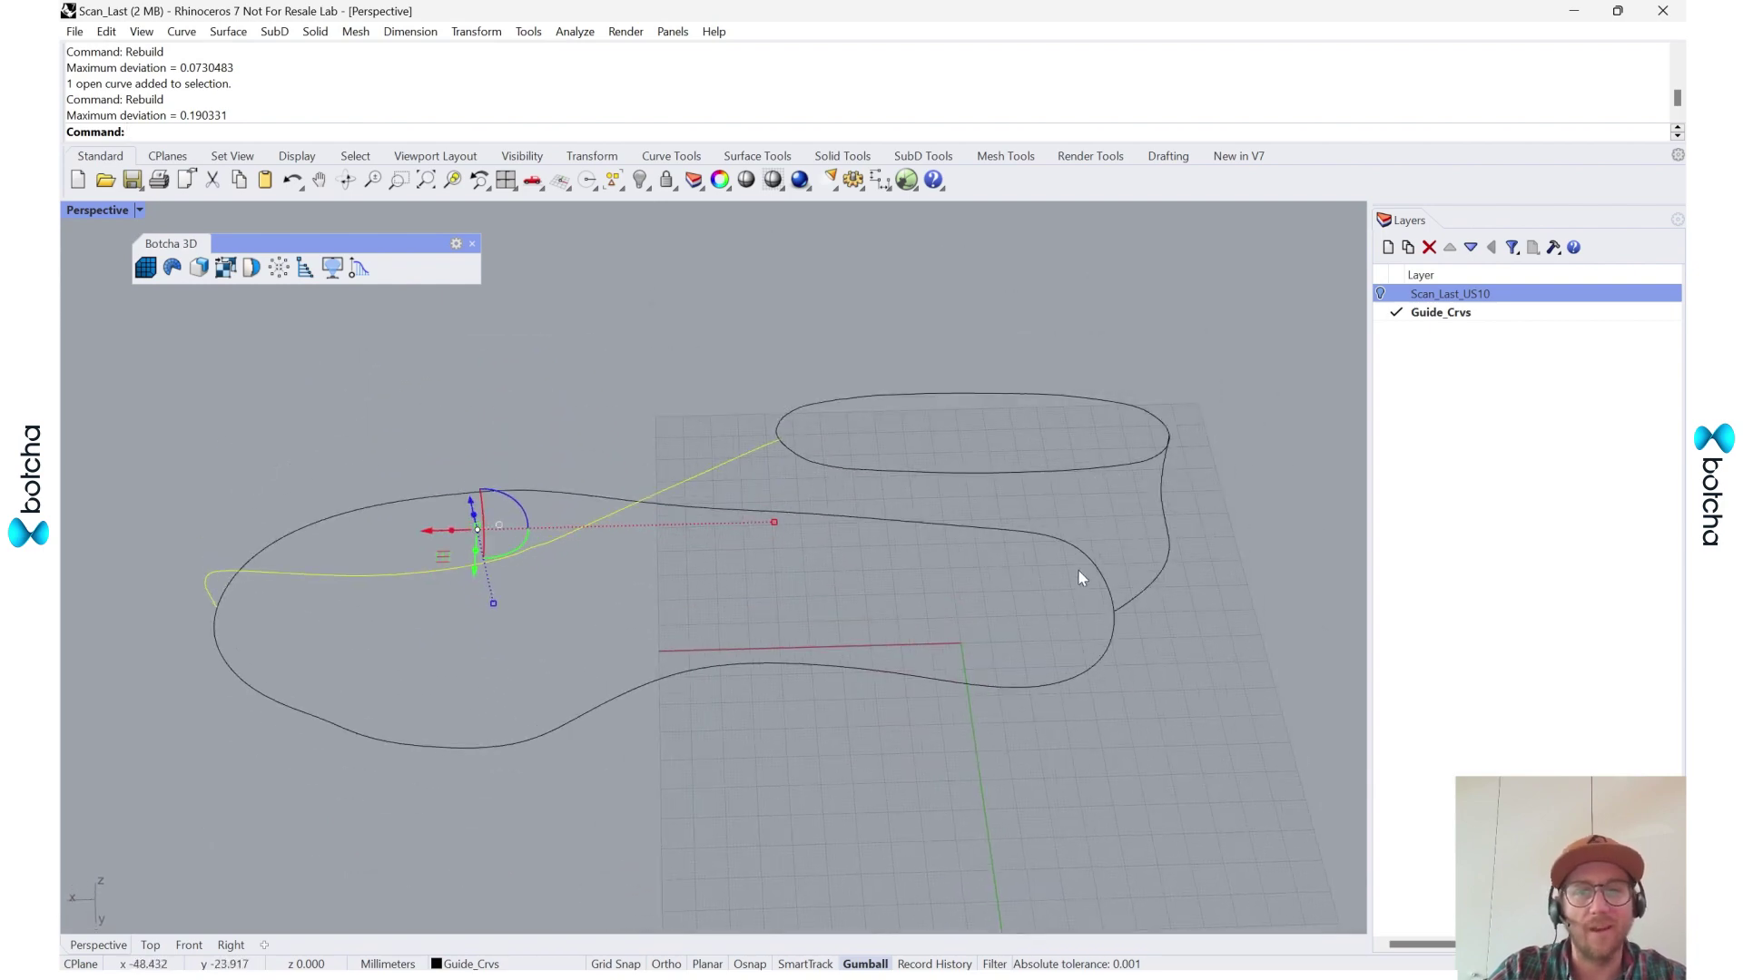
- Create a new layer named Quad_Last
right_click_drag(1214, 524, 1180, 635)
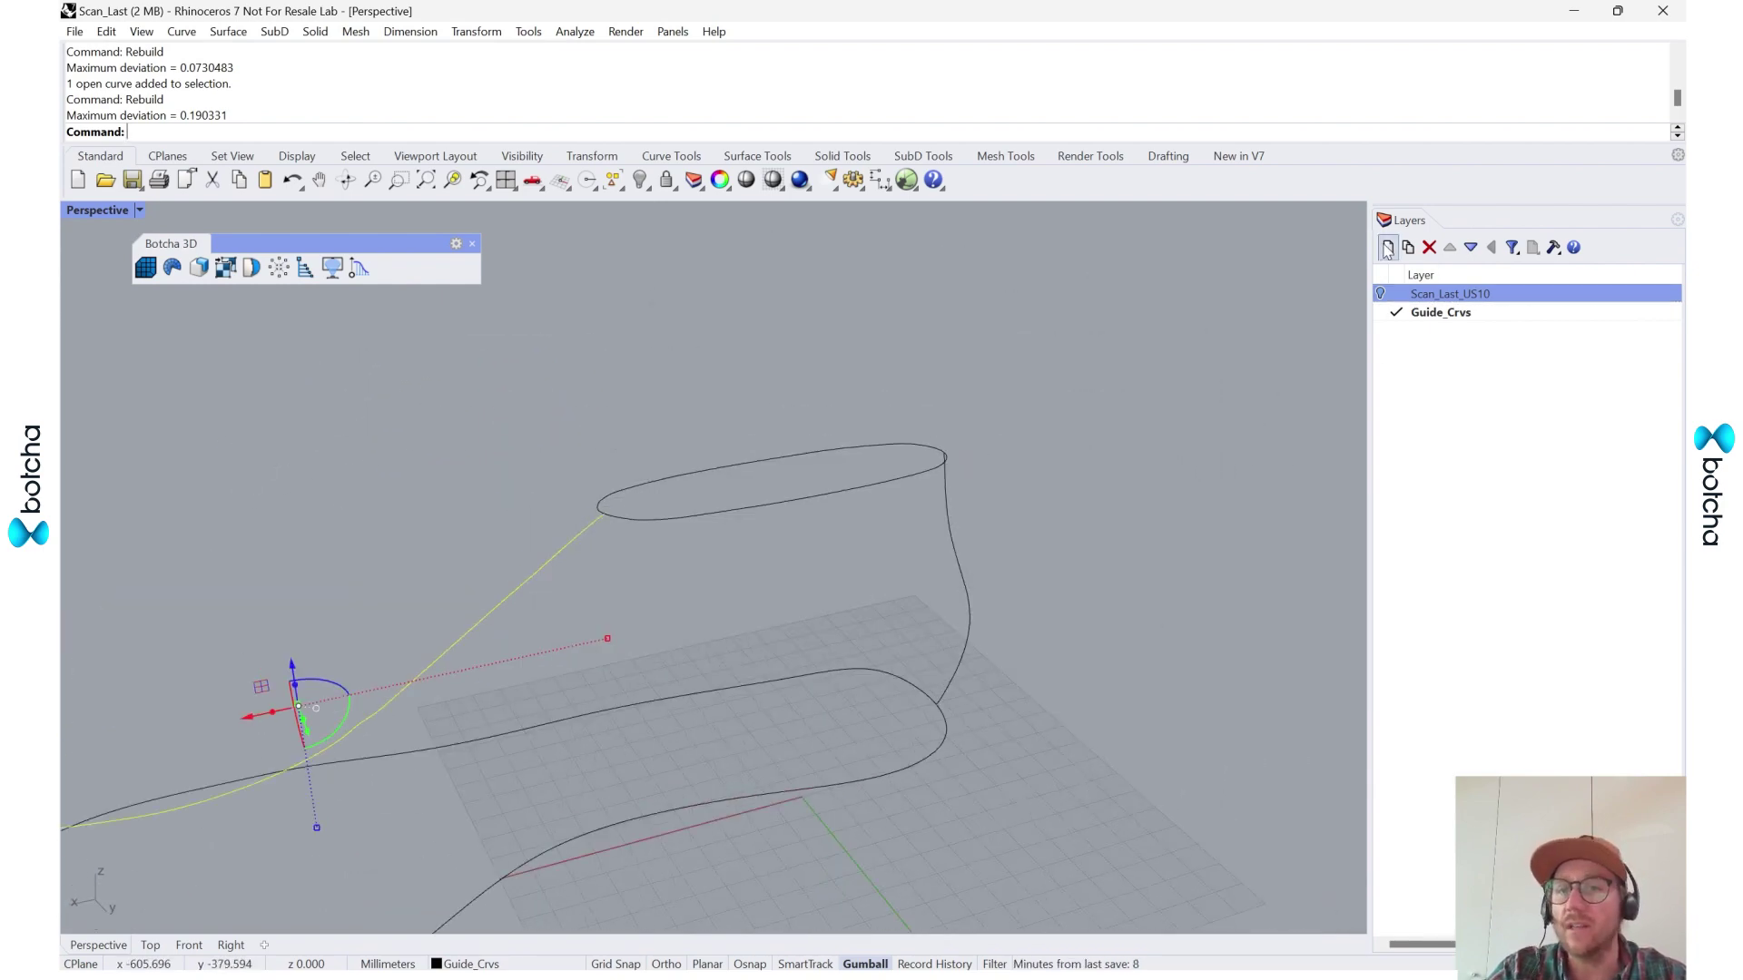
left_click(1387, 247)
right_click_drag(616, 766, 782, 674, "shift")
double_click(1417, 313)
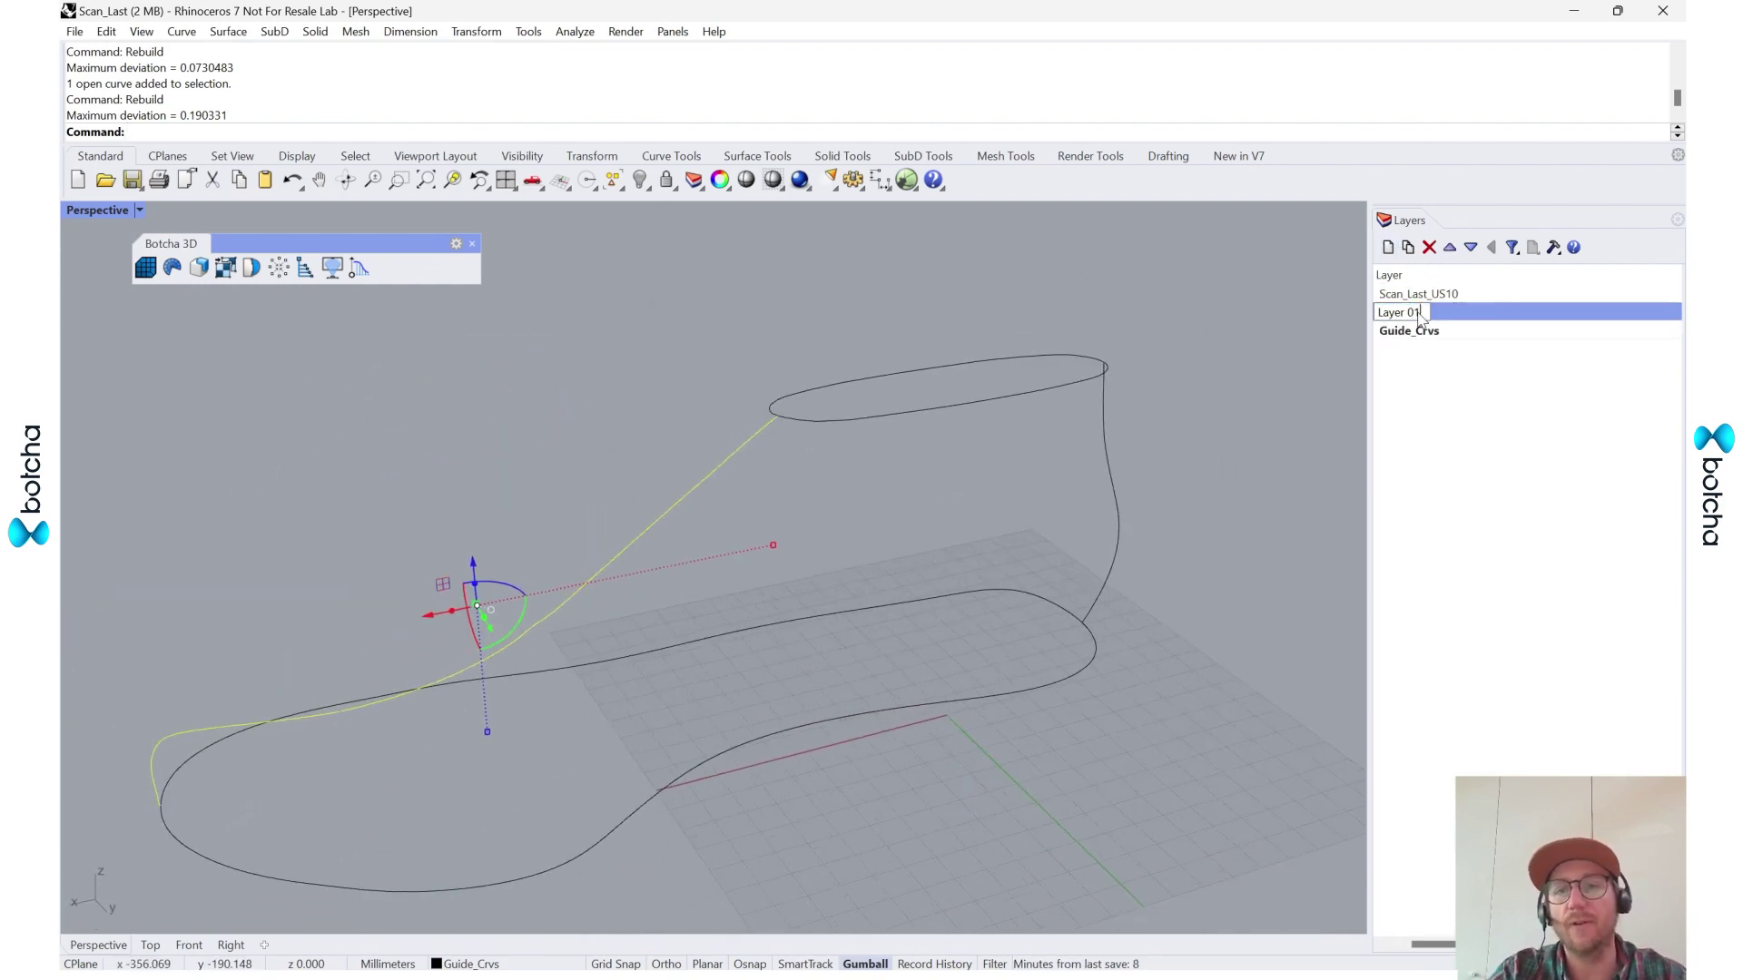
key("ctrl+a")
type("Quad_")
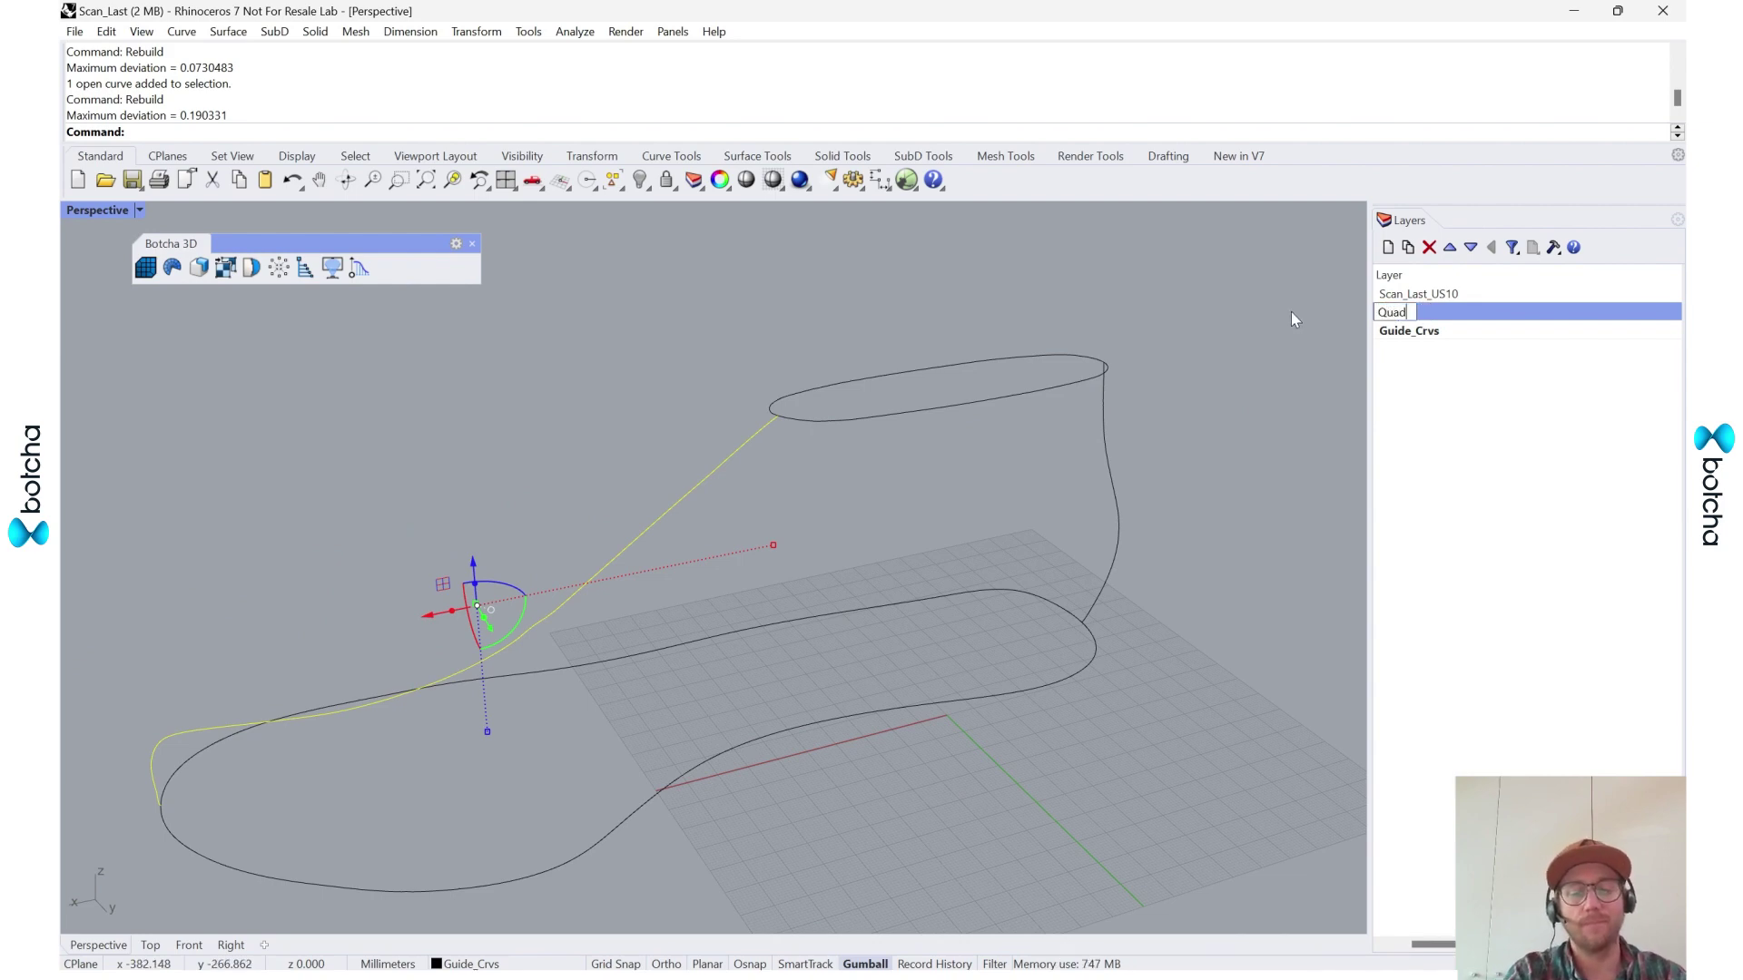
type("Last")
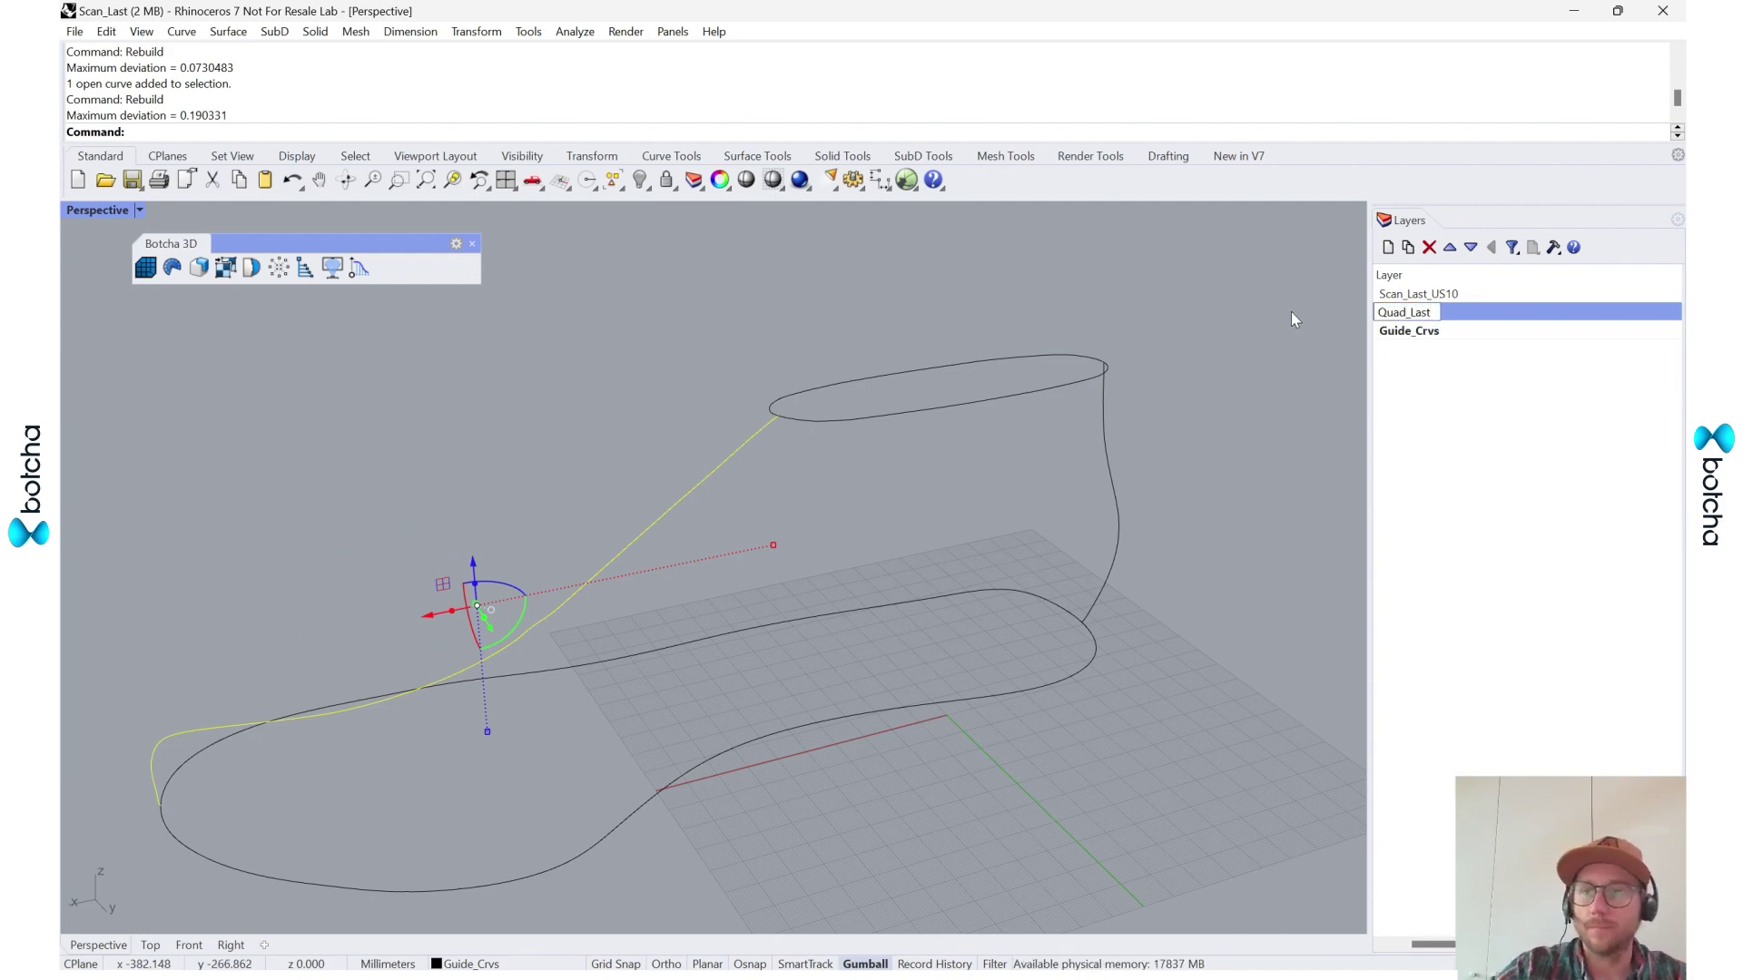
left_click(1124, 681)
- Show the Scan_Last_US10 layer again and make Quad_Last the current layer
right_click_drag(1123, 675, 1125, 615, "shift")
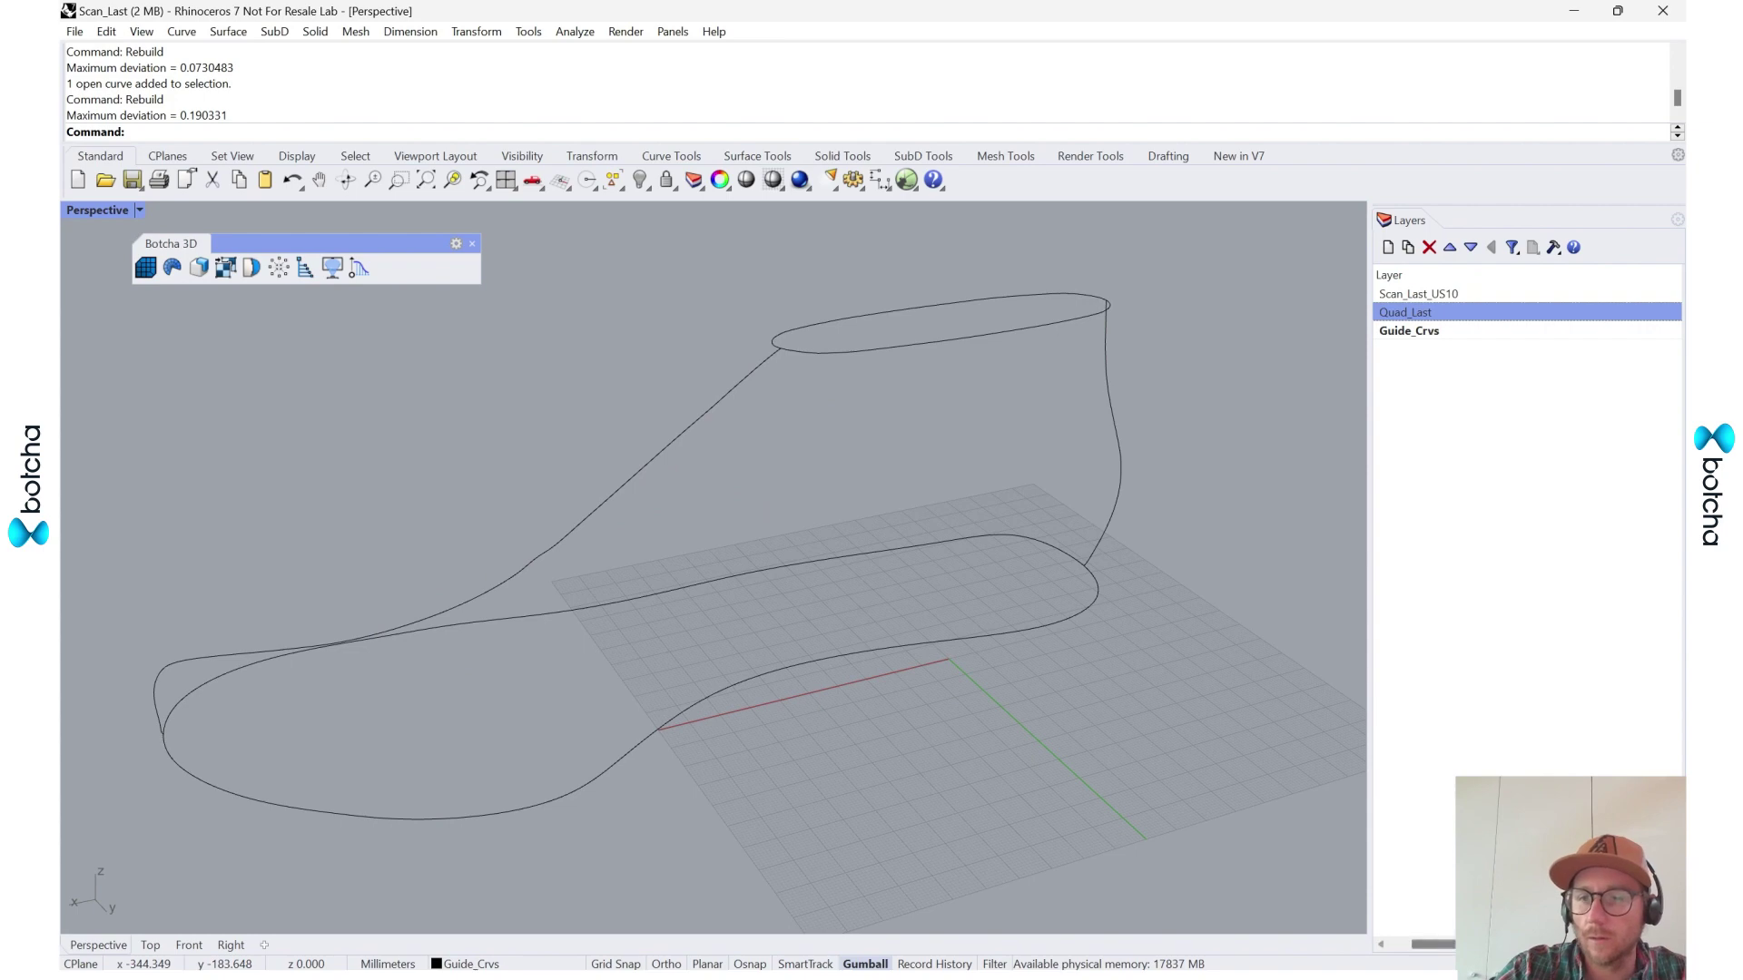
left_click(1381, 294)
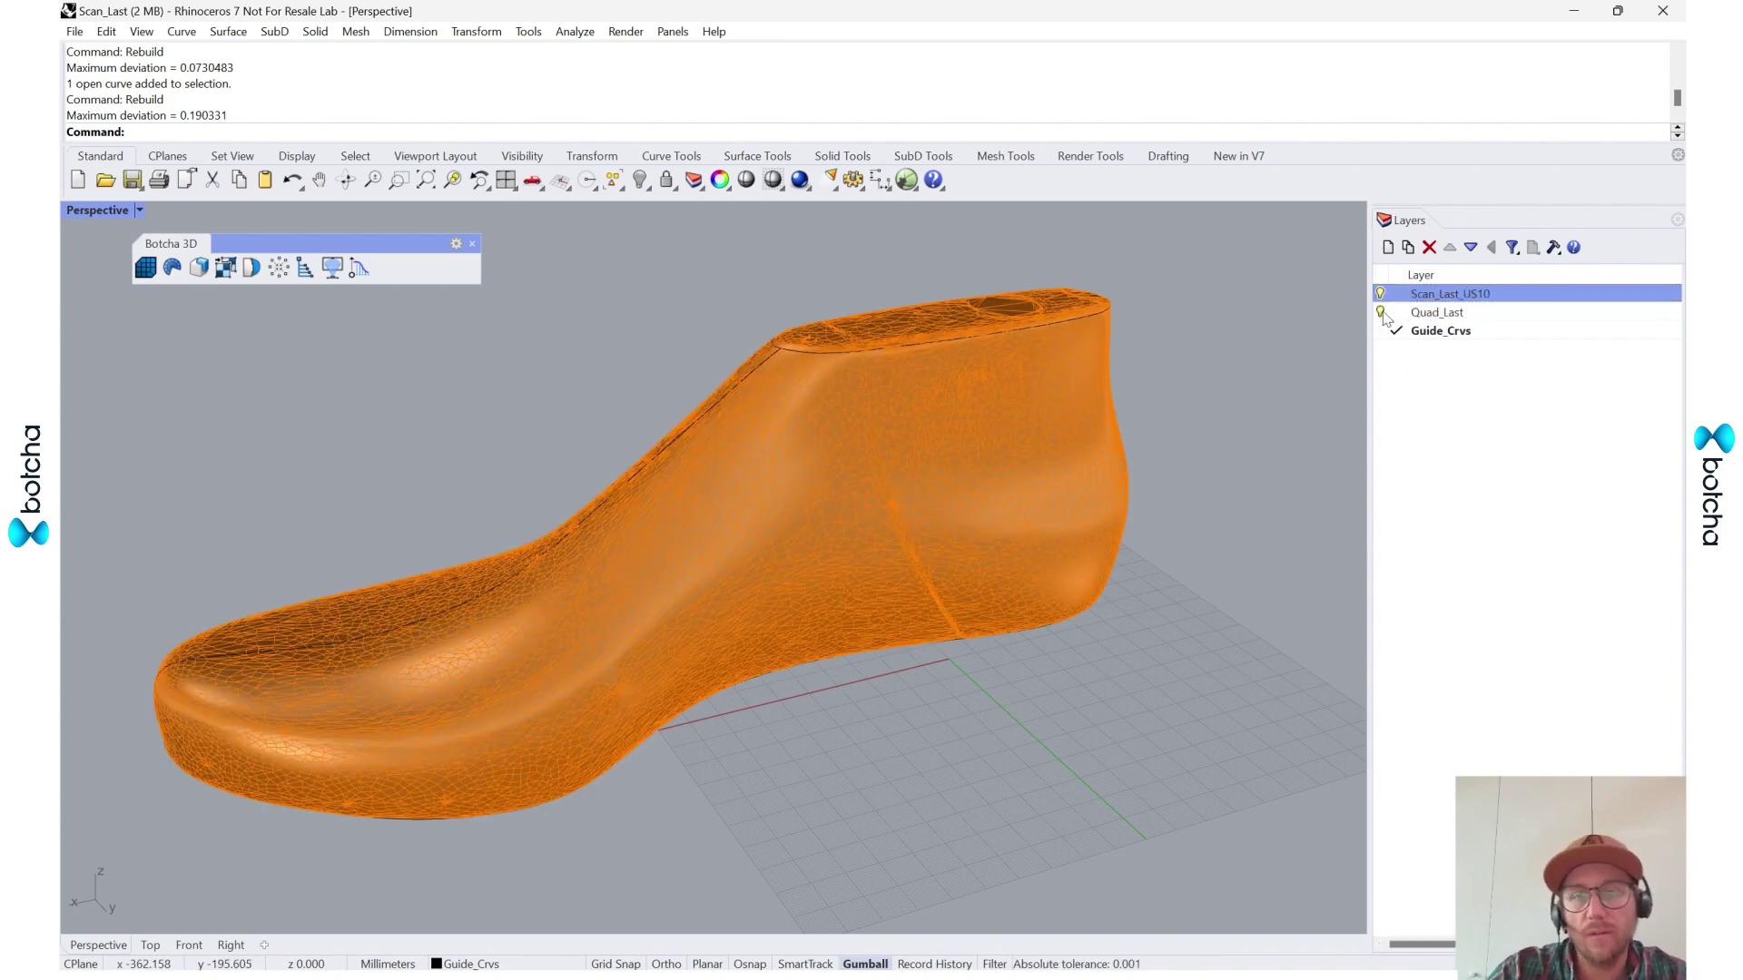
left_click(1395, 312)
left_click(1513, 316)
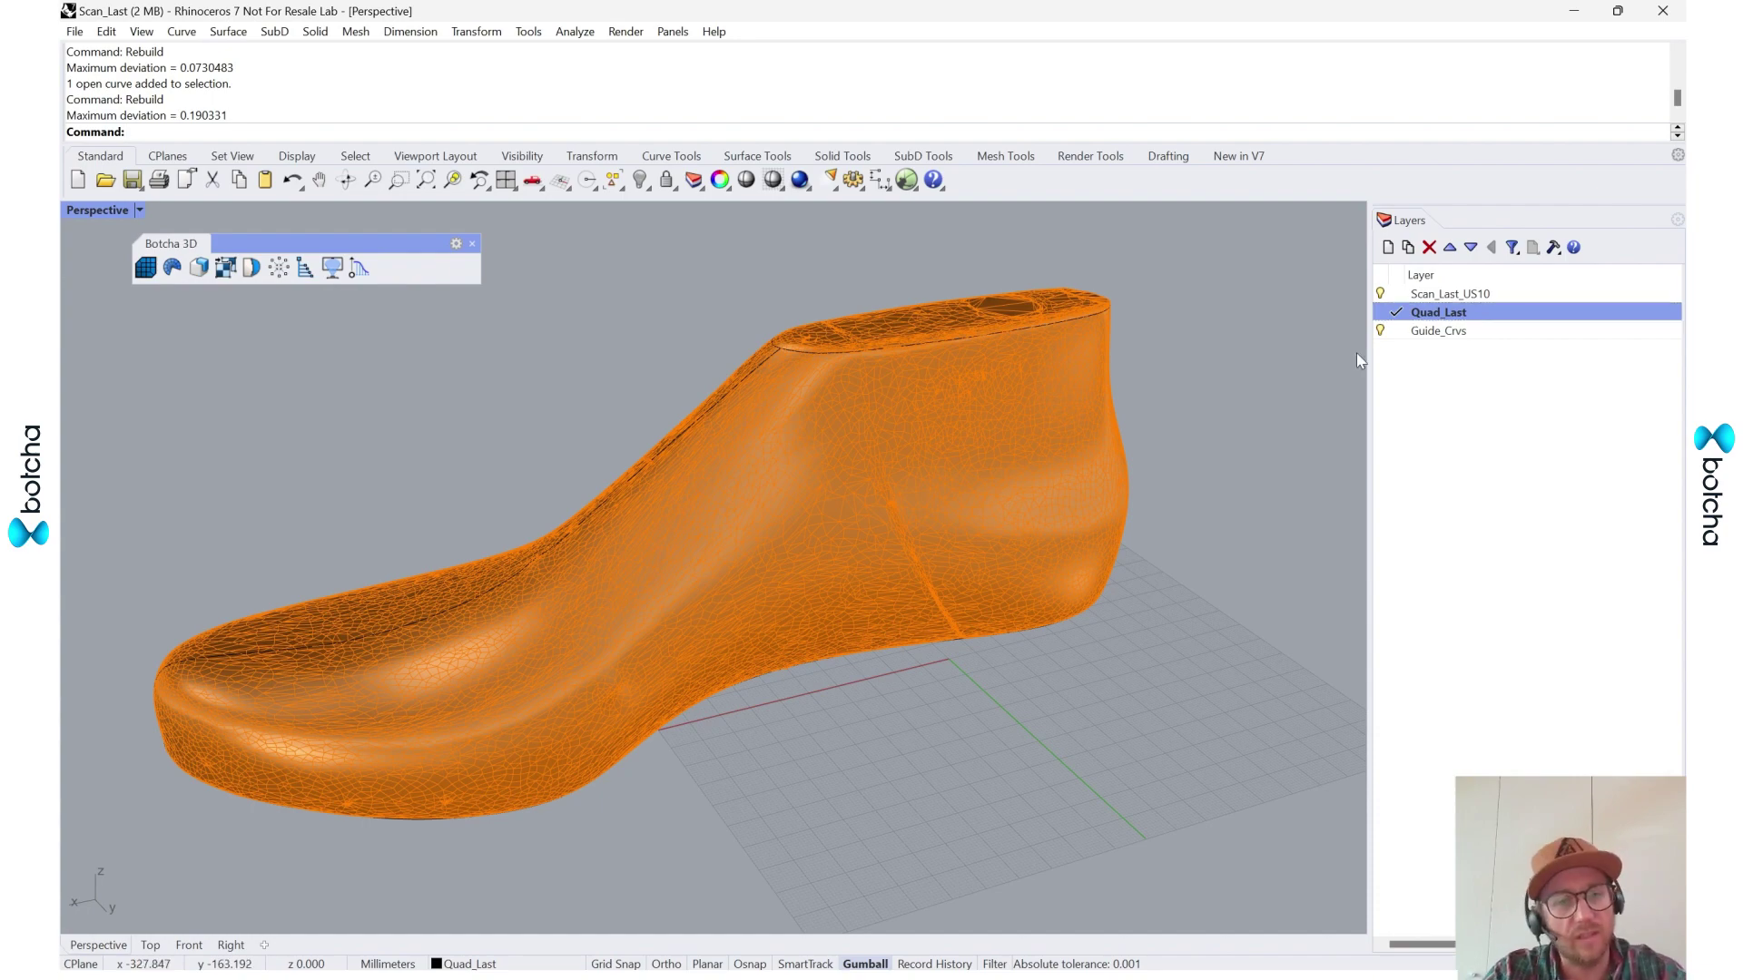
- Select the scanned last mesh and type 'Qur' for QuadRemesh
right_click_drag(1098, 596, 1163, 577)
left_click(1163, 574)
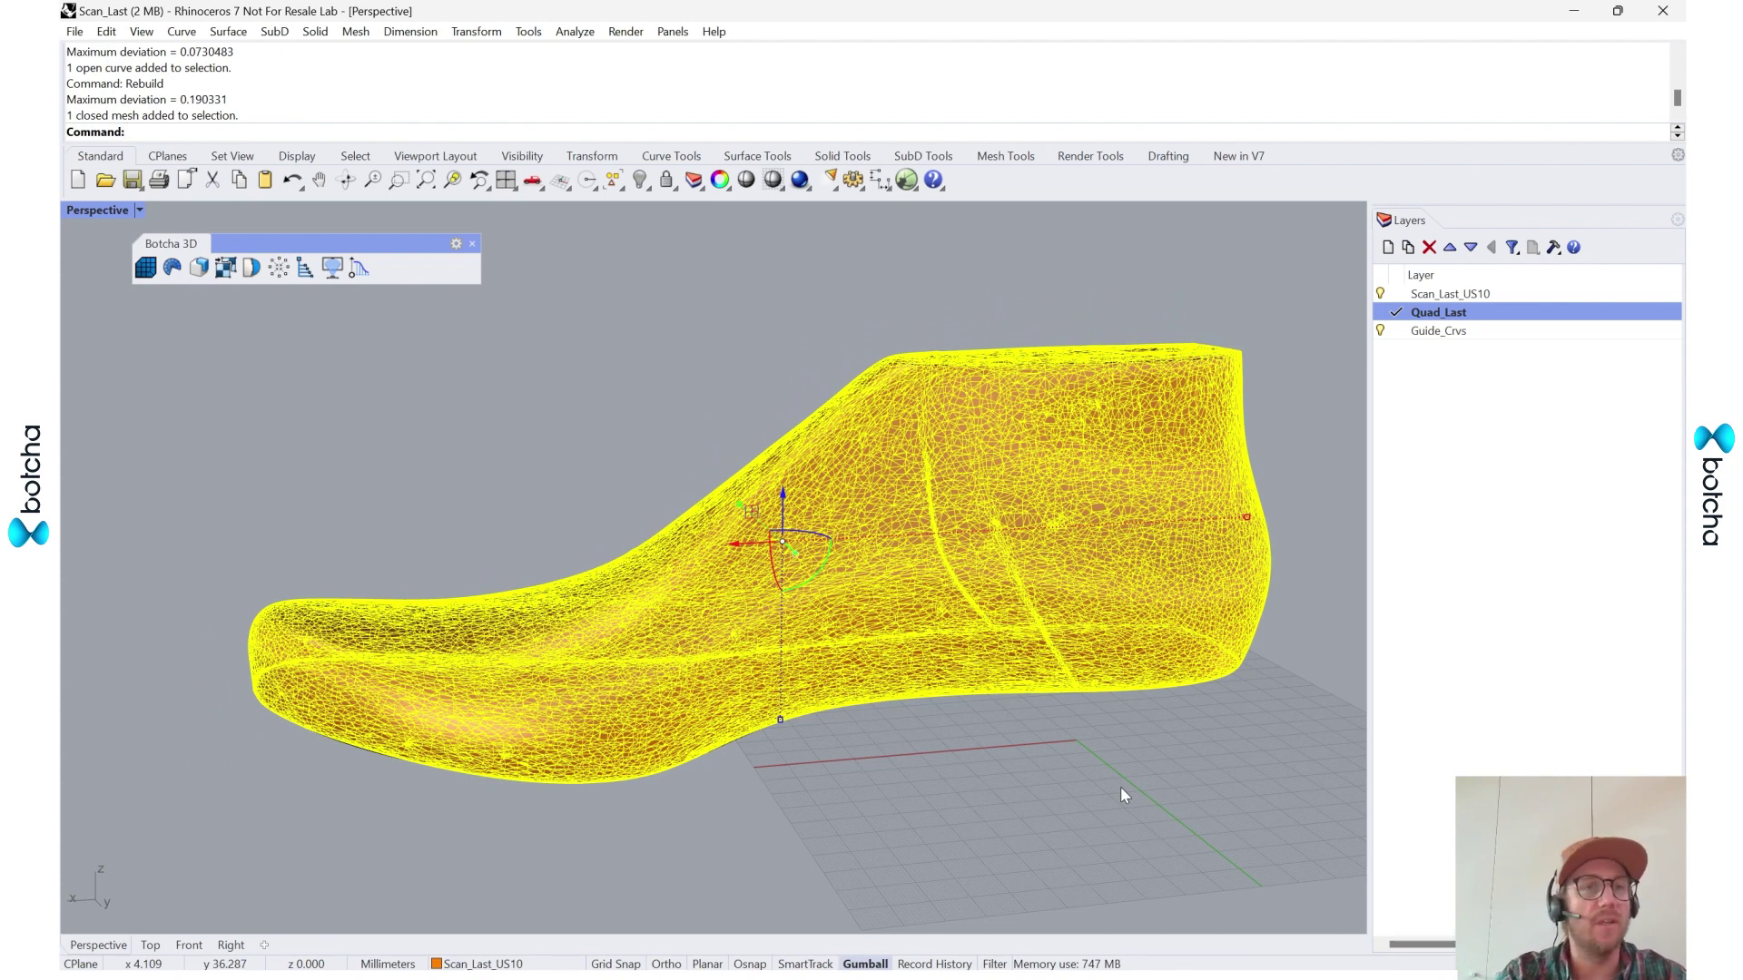
type("Qur")
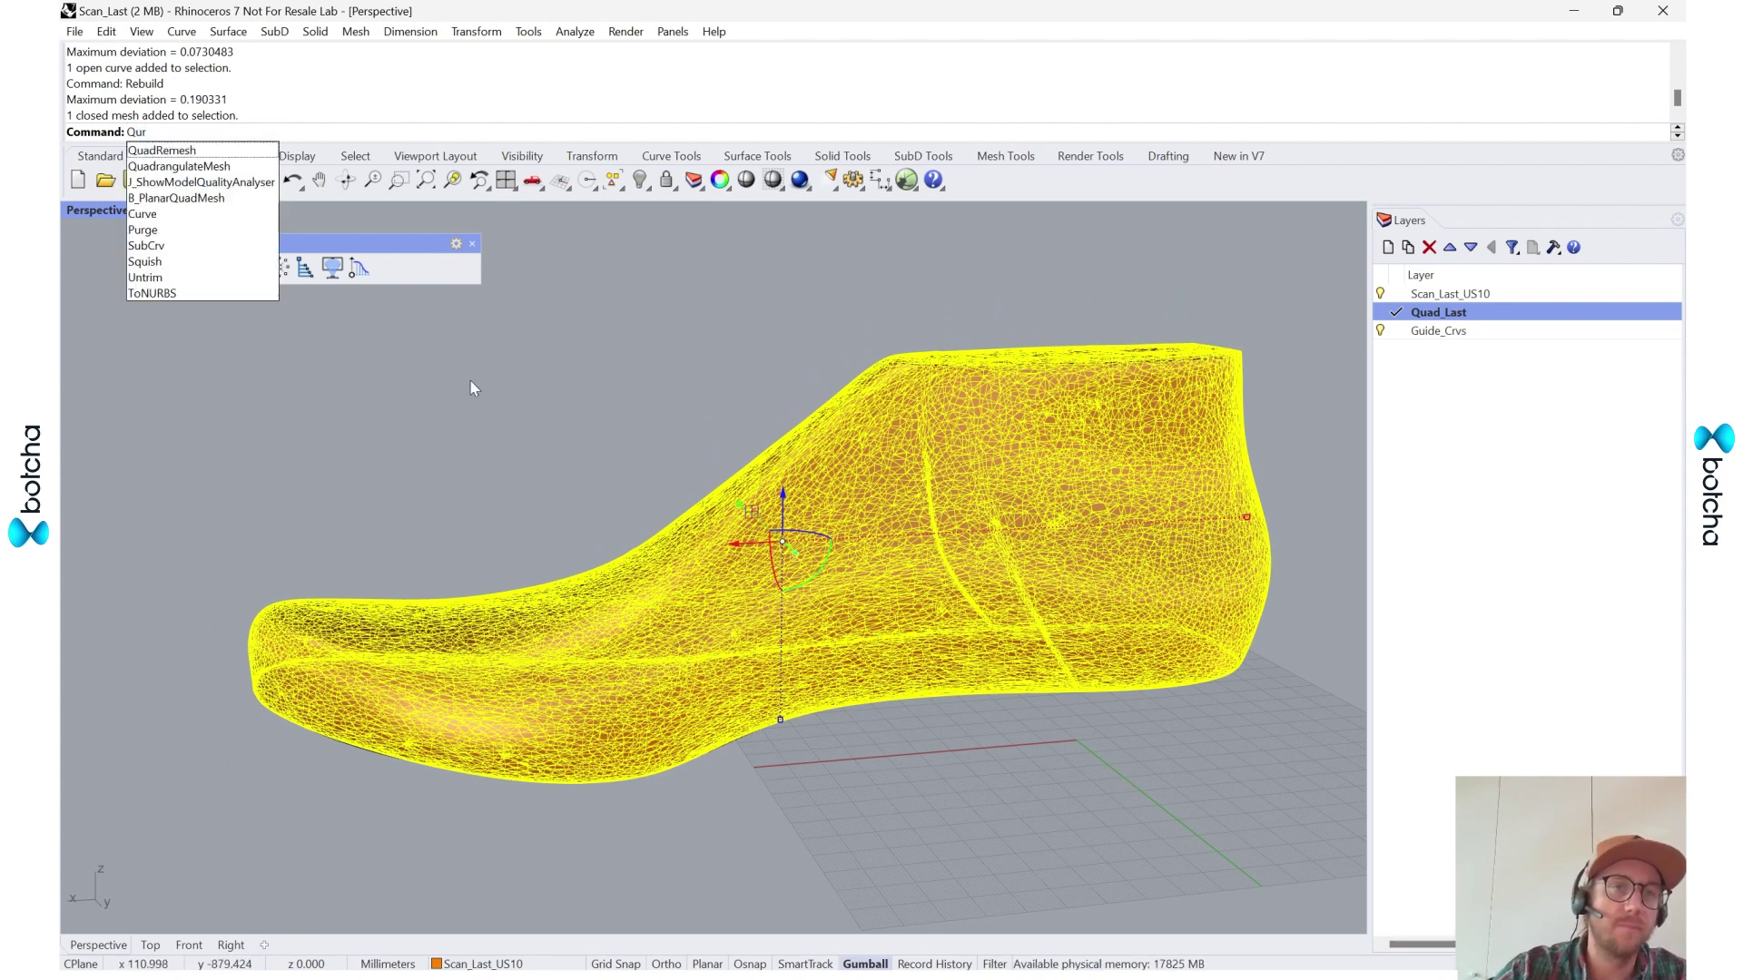
- Run QuadRemesh with Preview and Hide Input Objects turned on
left_click(226, 153)
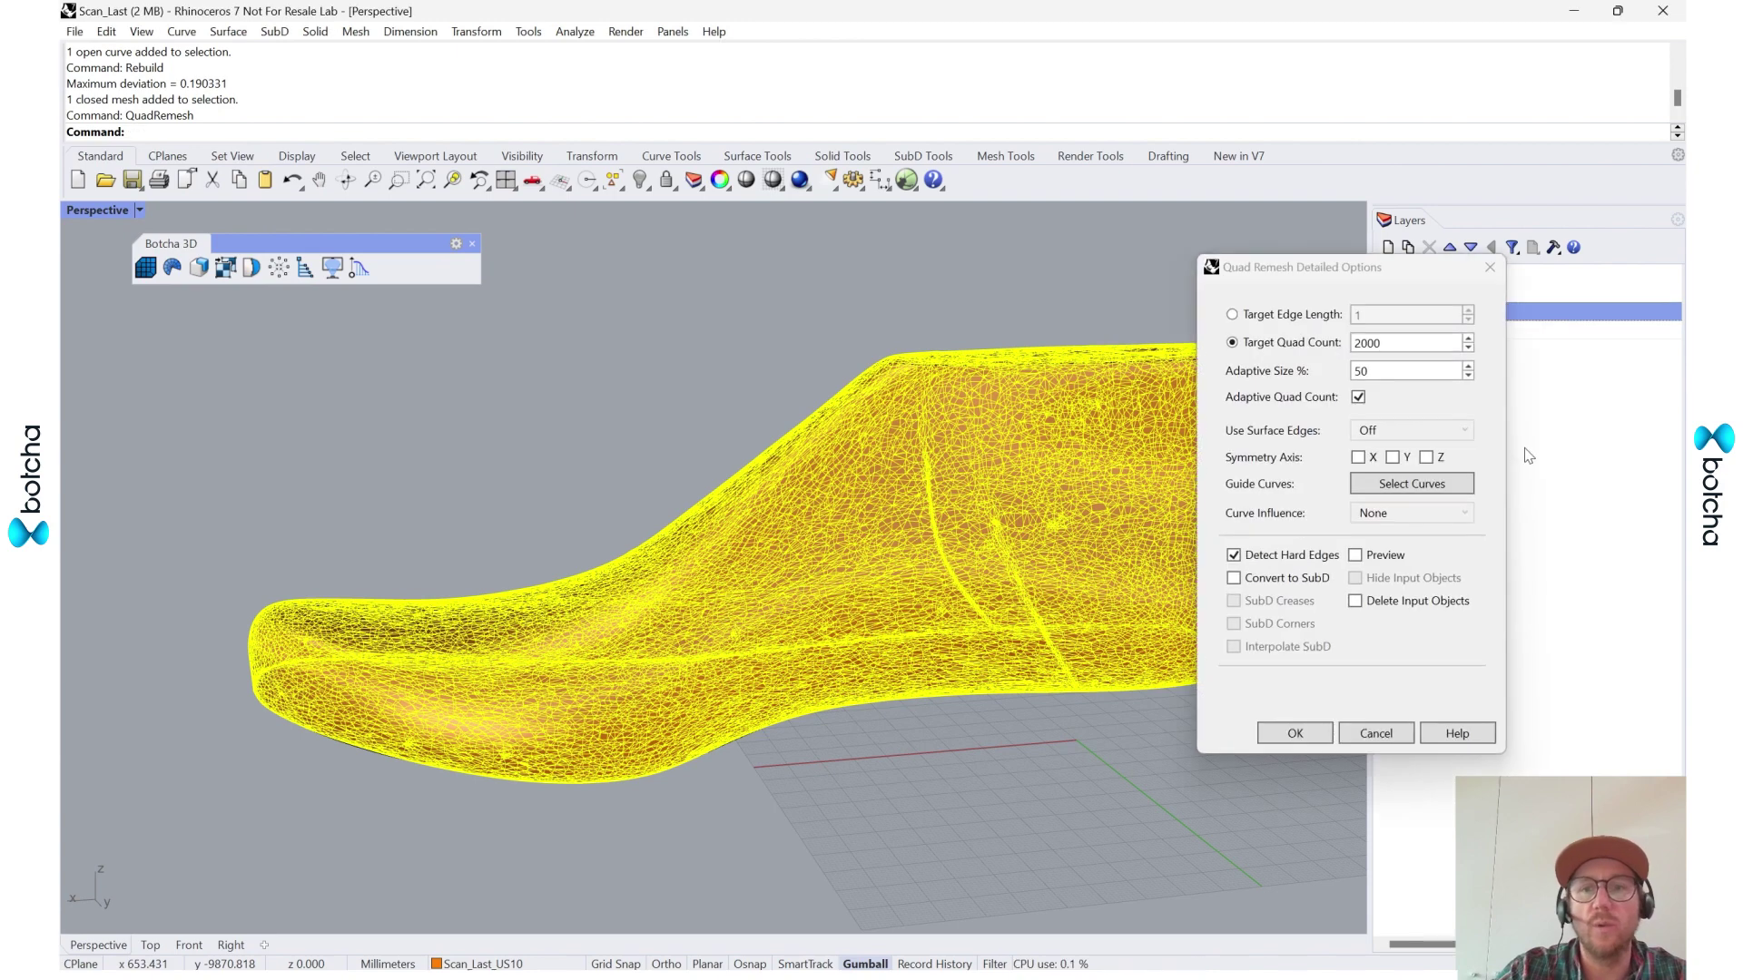
scroll(957, 536, "down", 2)
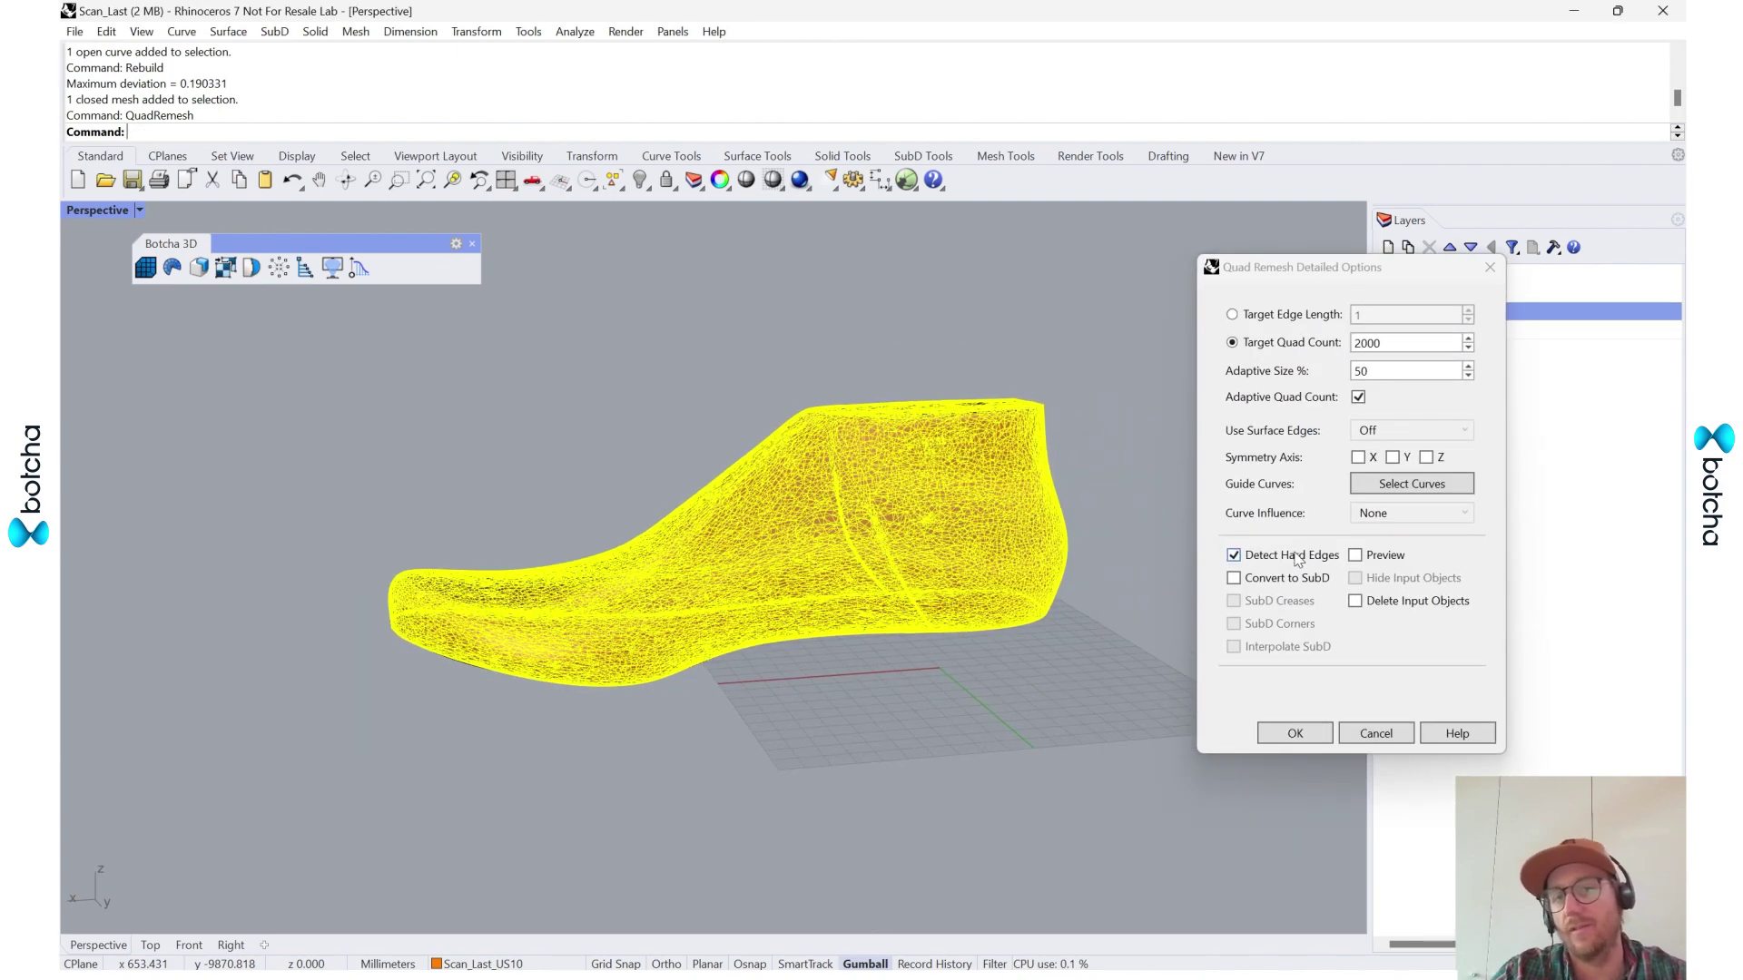
left_click(1369, 556)
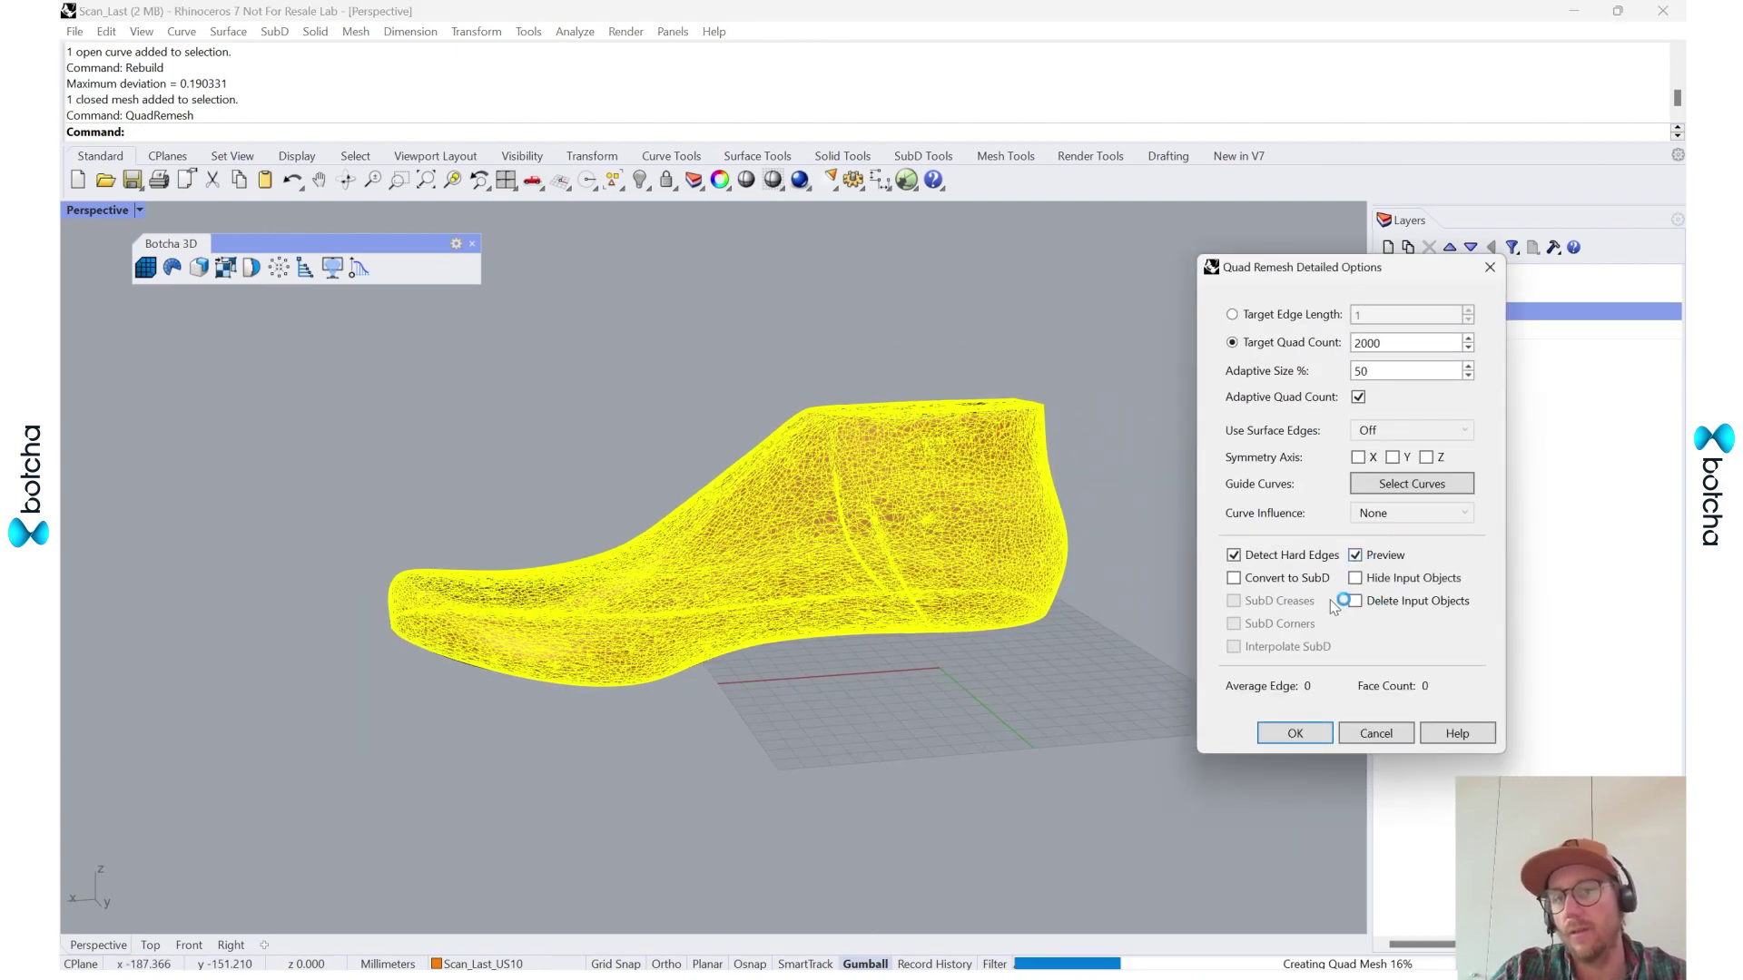
left_click(1406, 581)
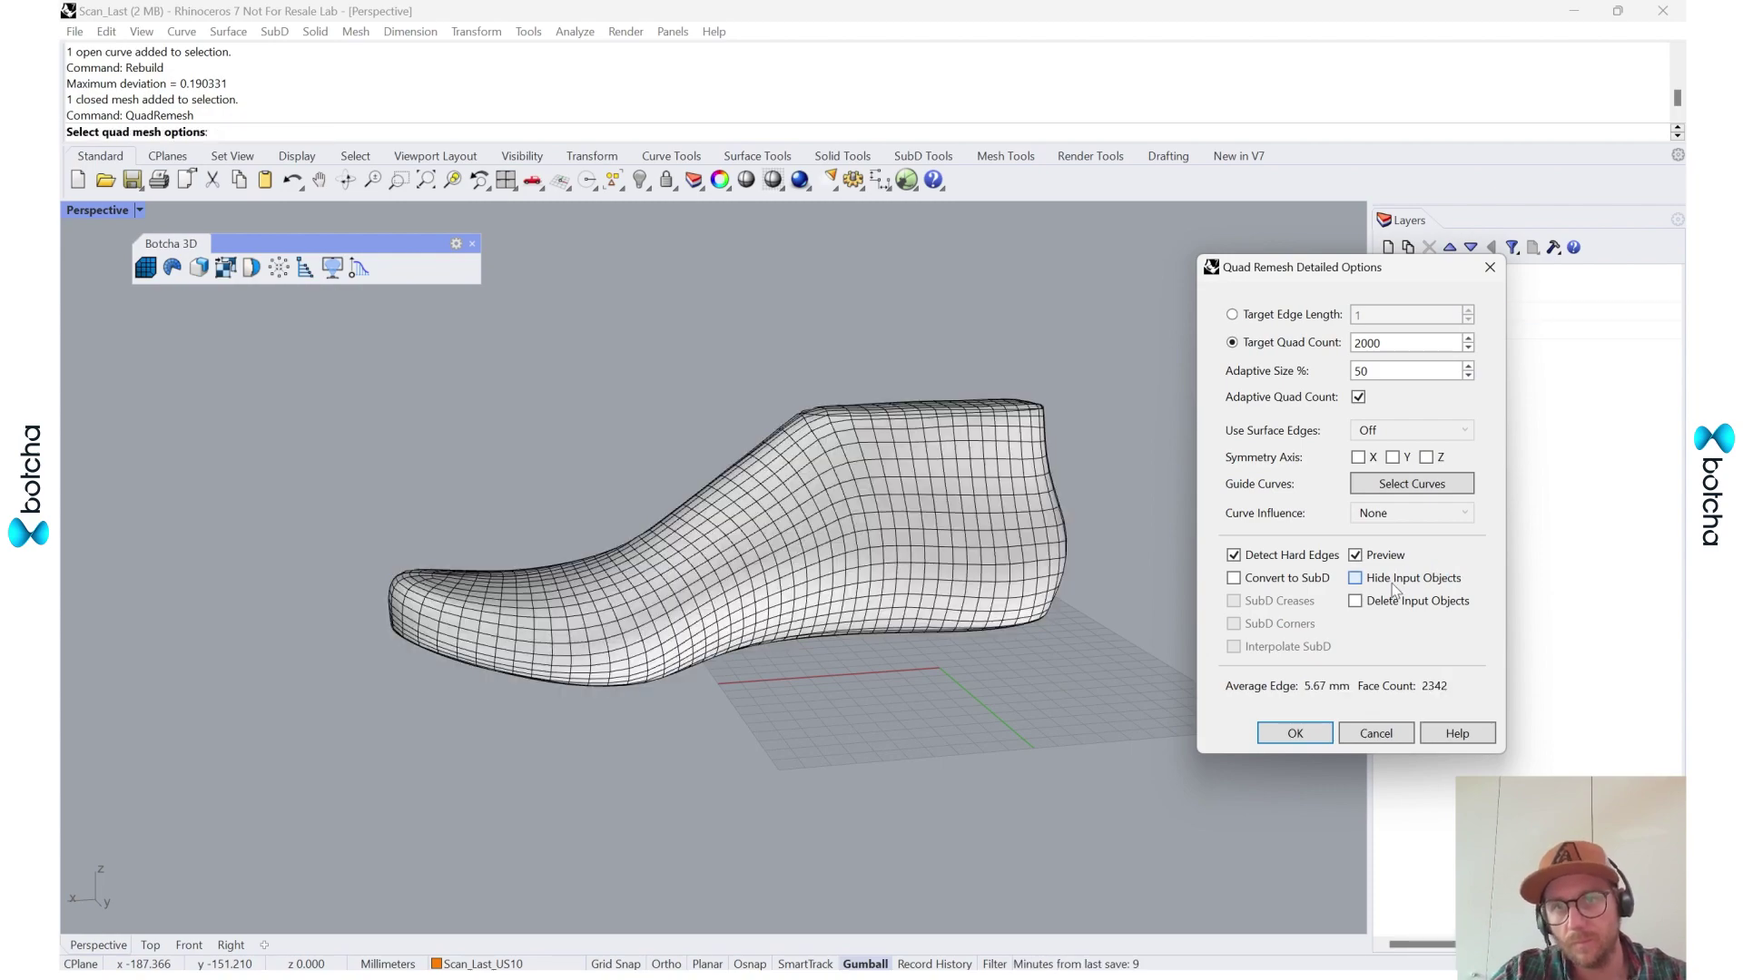
- Size the quads by Target Edge Length set to 3
right_click_drag(981, 435, 908, 508)
scroll(879, 414, "up", 8)
scroll(799, 438, "down", 8)
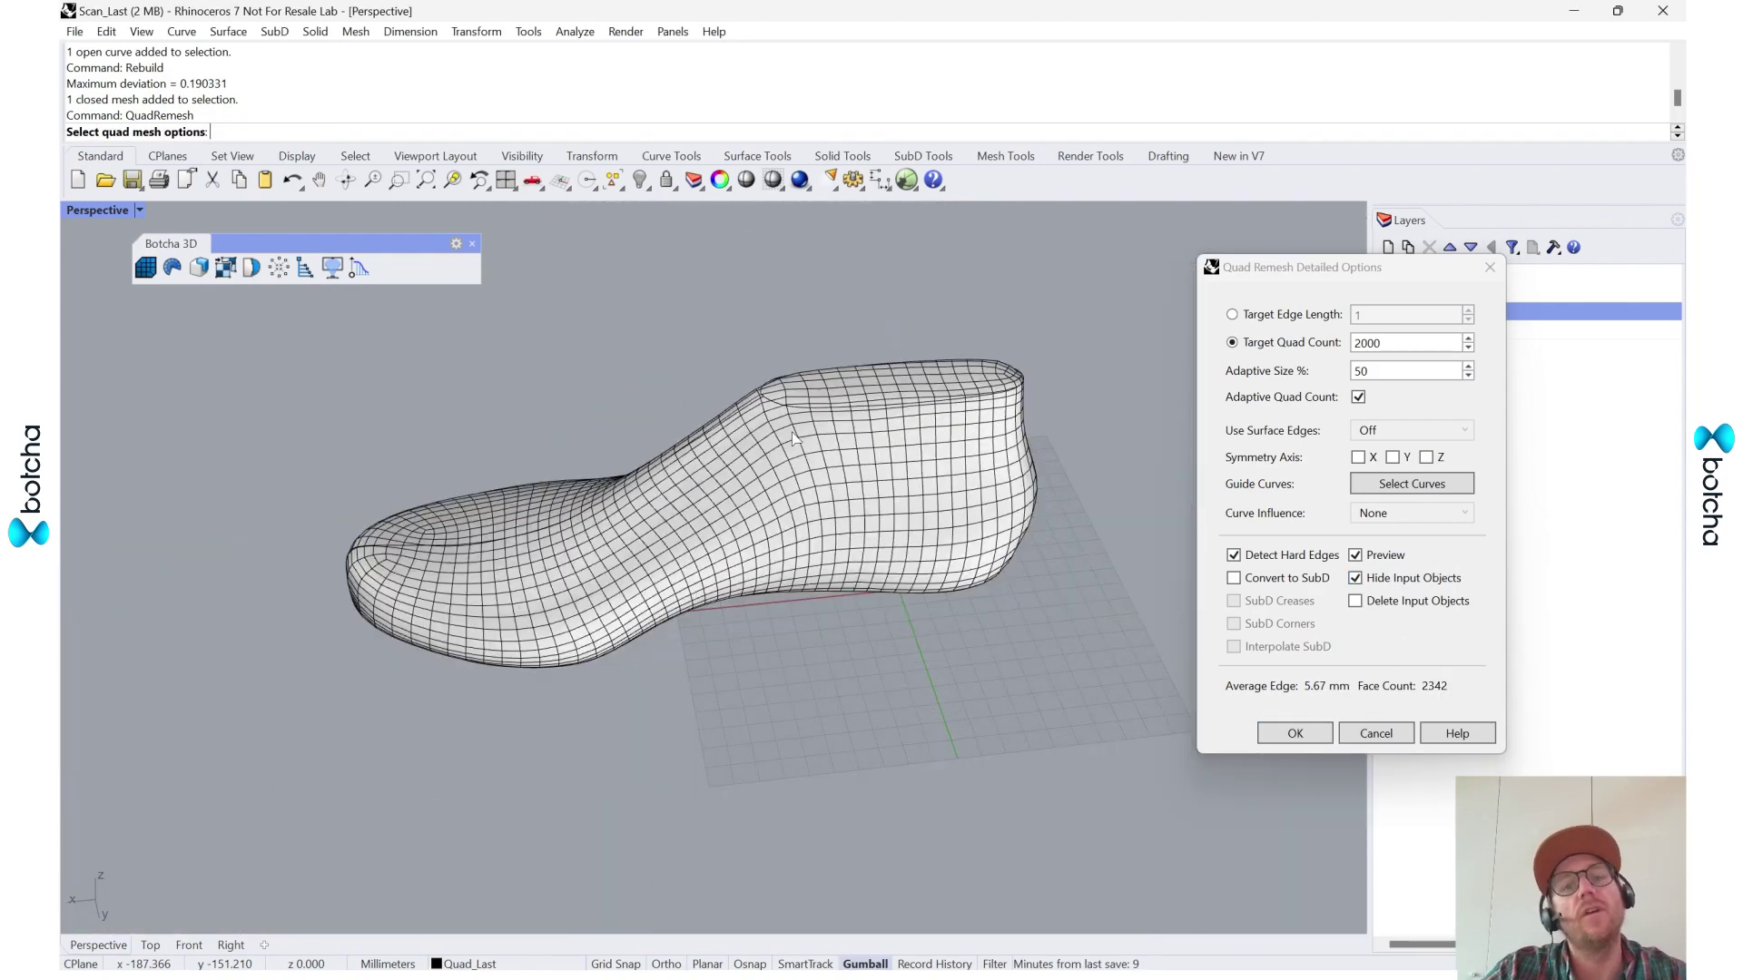
scroll(928, 373, "up", 5)
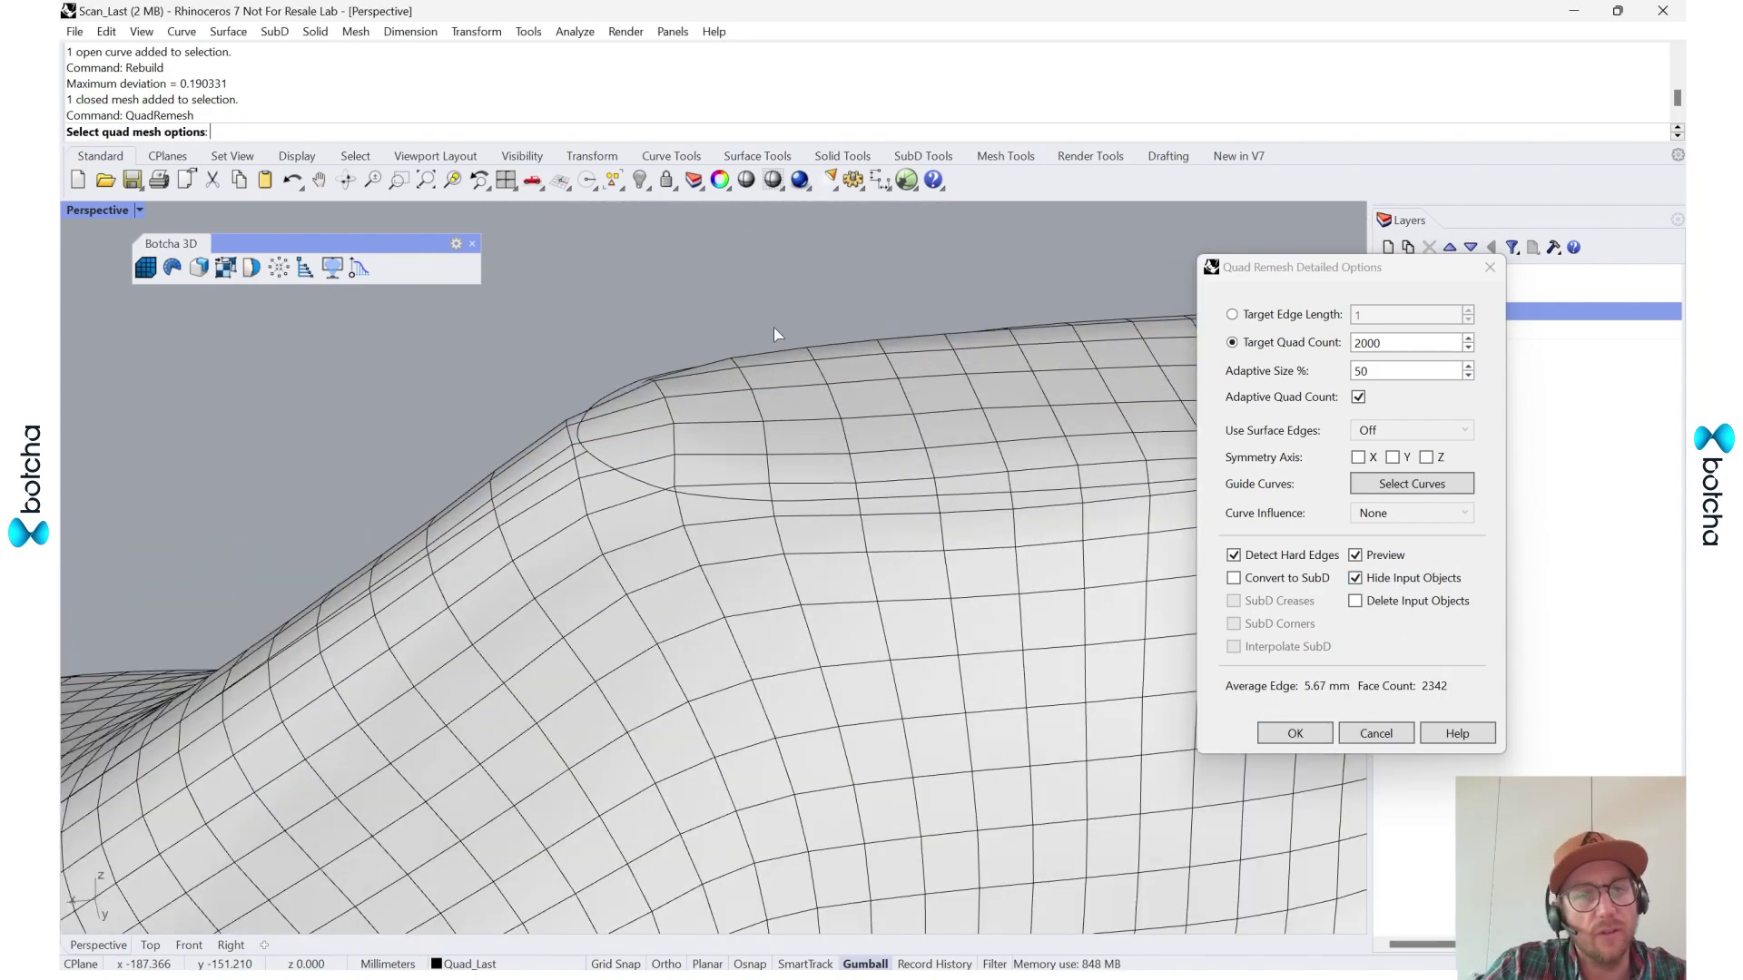
scroll(730, 525, "down", 5)
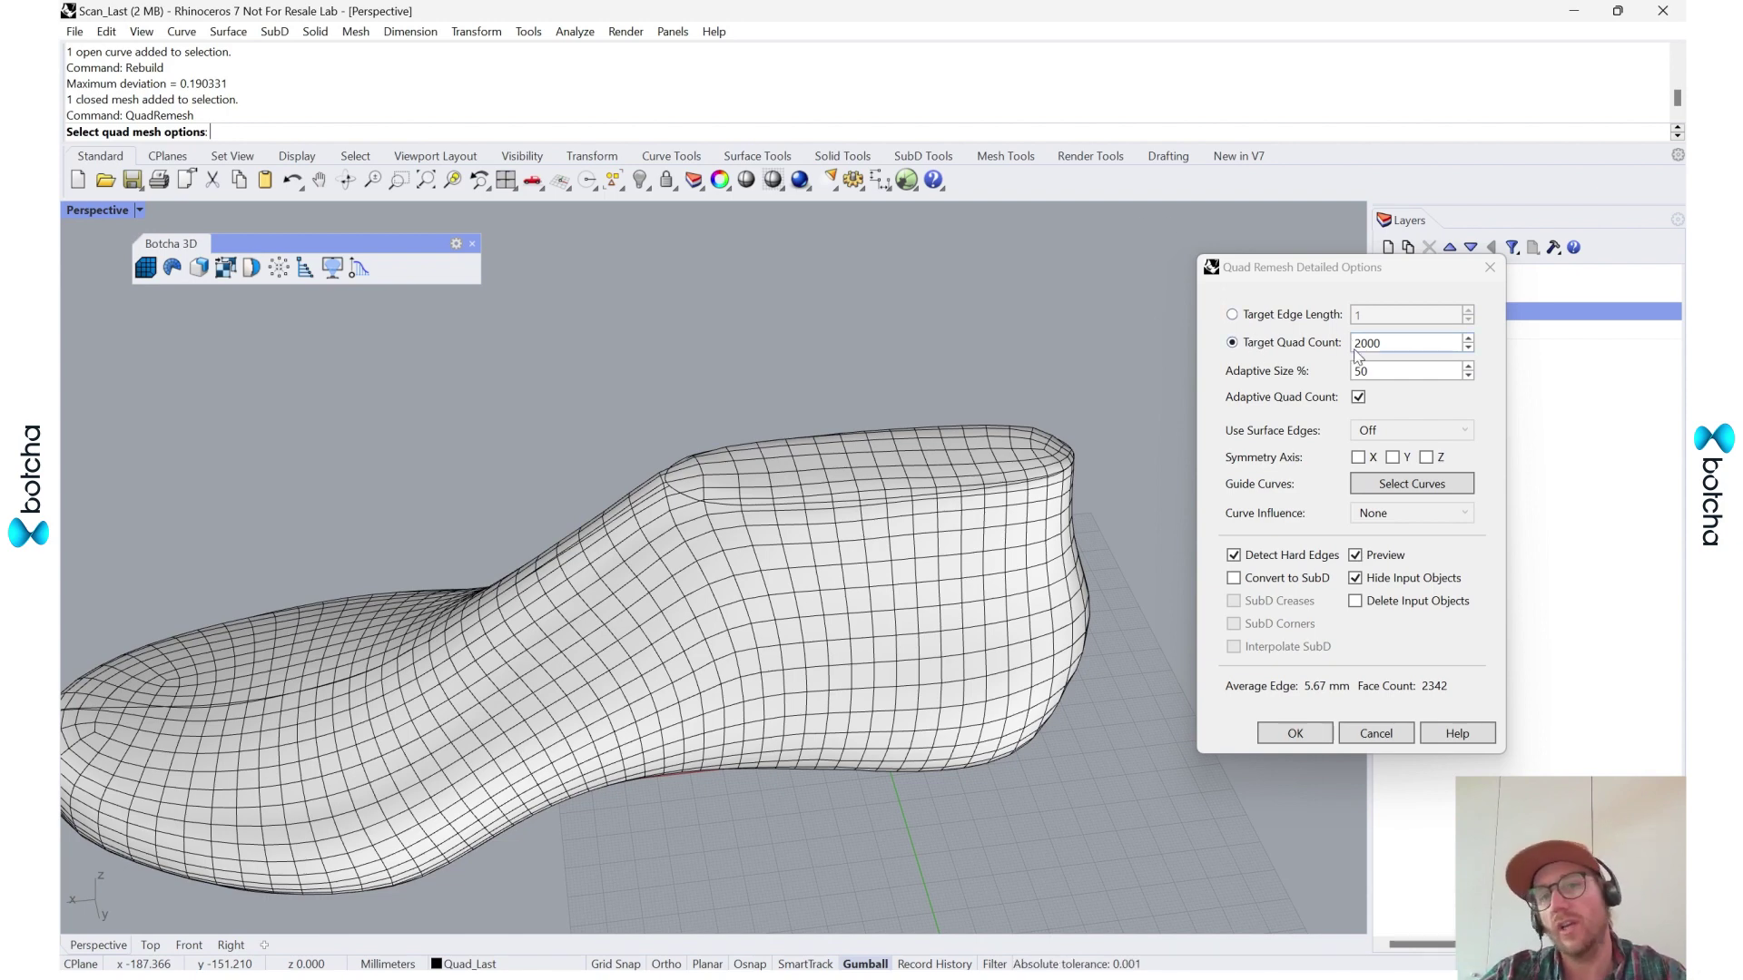
left_click(1250, 315)
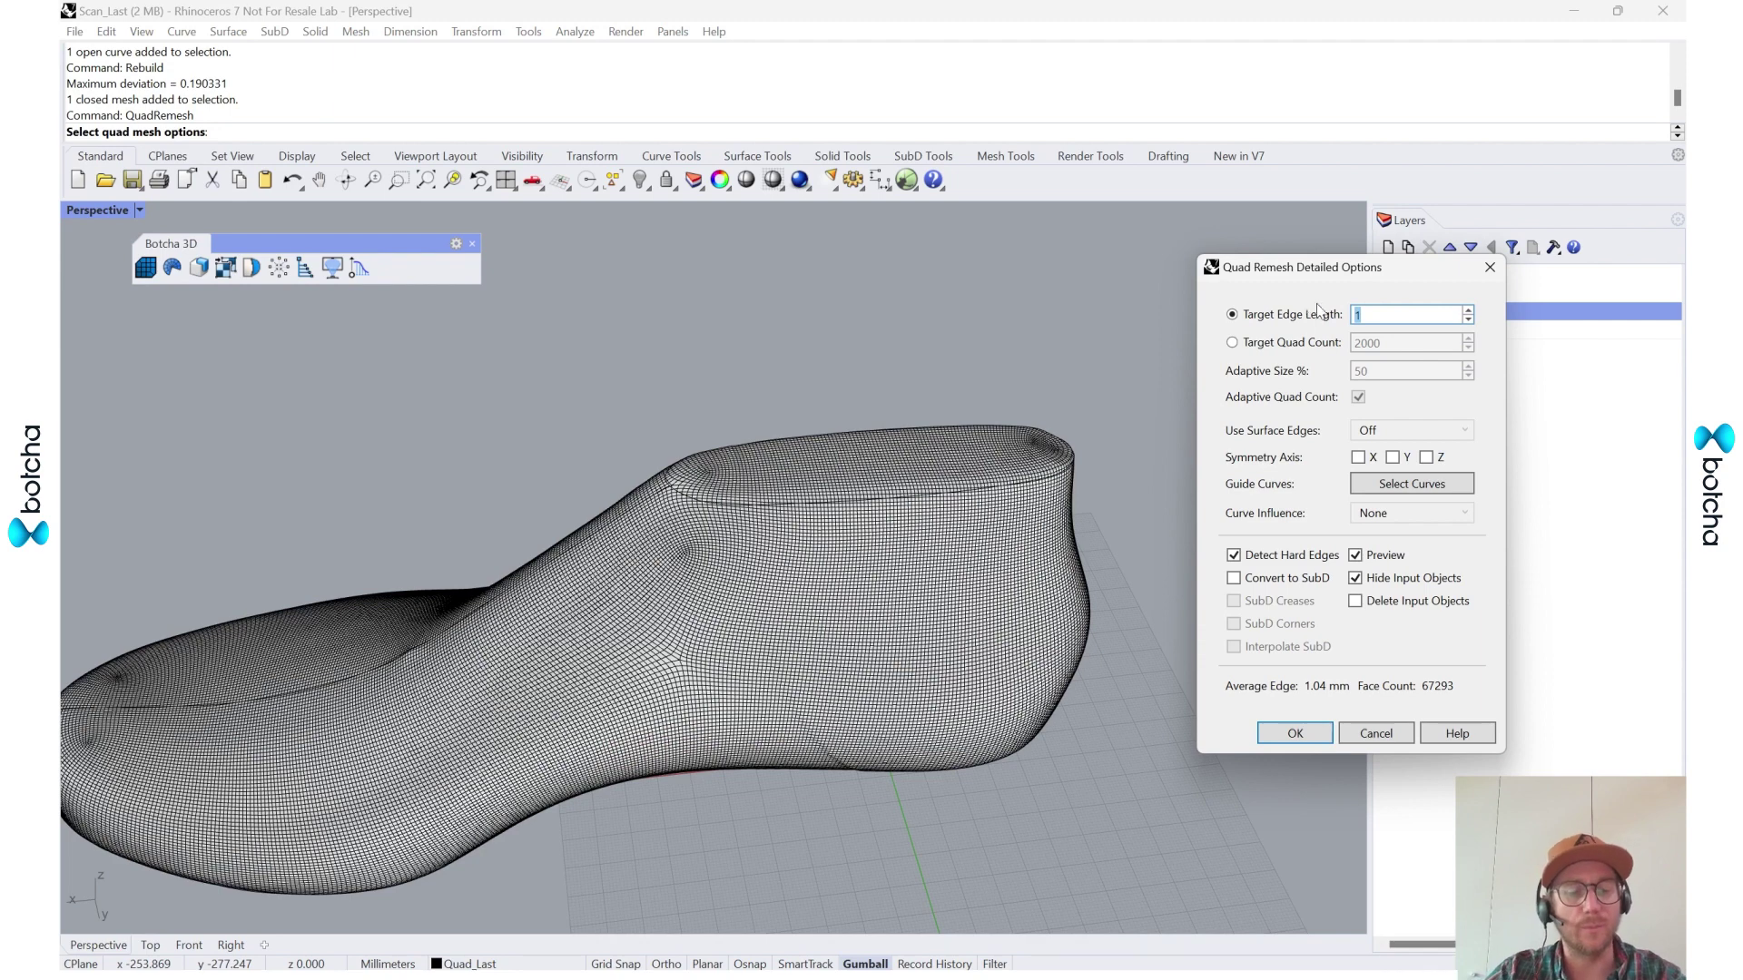
type("3")
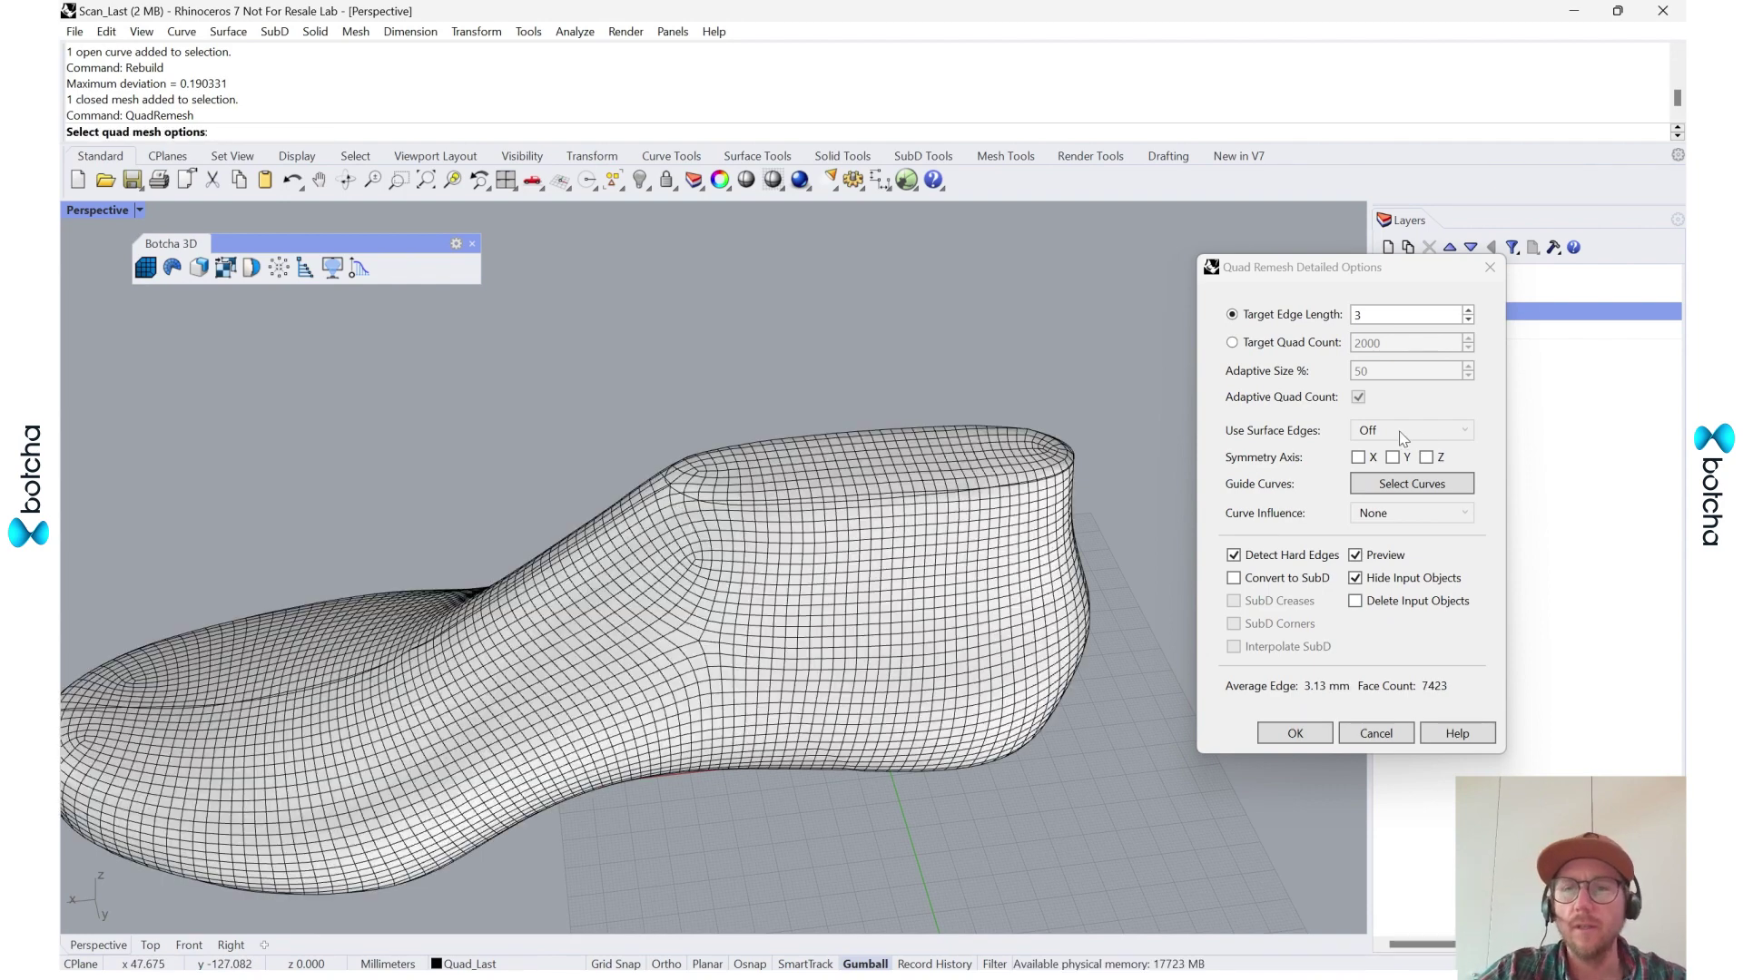
- Use the four Guide_Crvs layer curves as QuadRemesh guides, updating the preview to 7480 faces
left_click(1247, 491)
left_click(1381, 488)
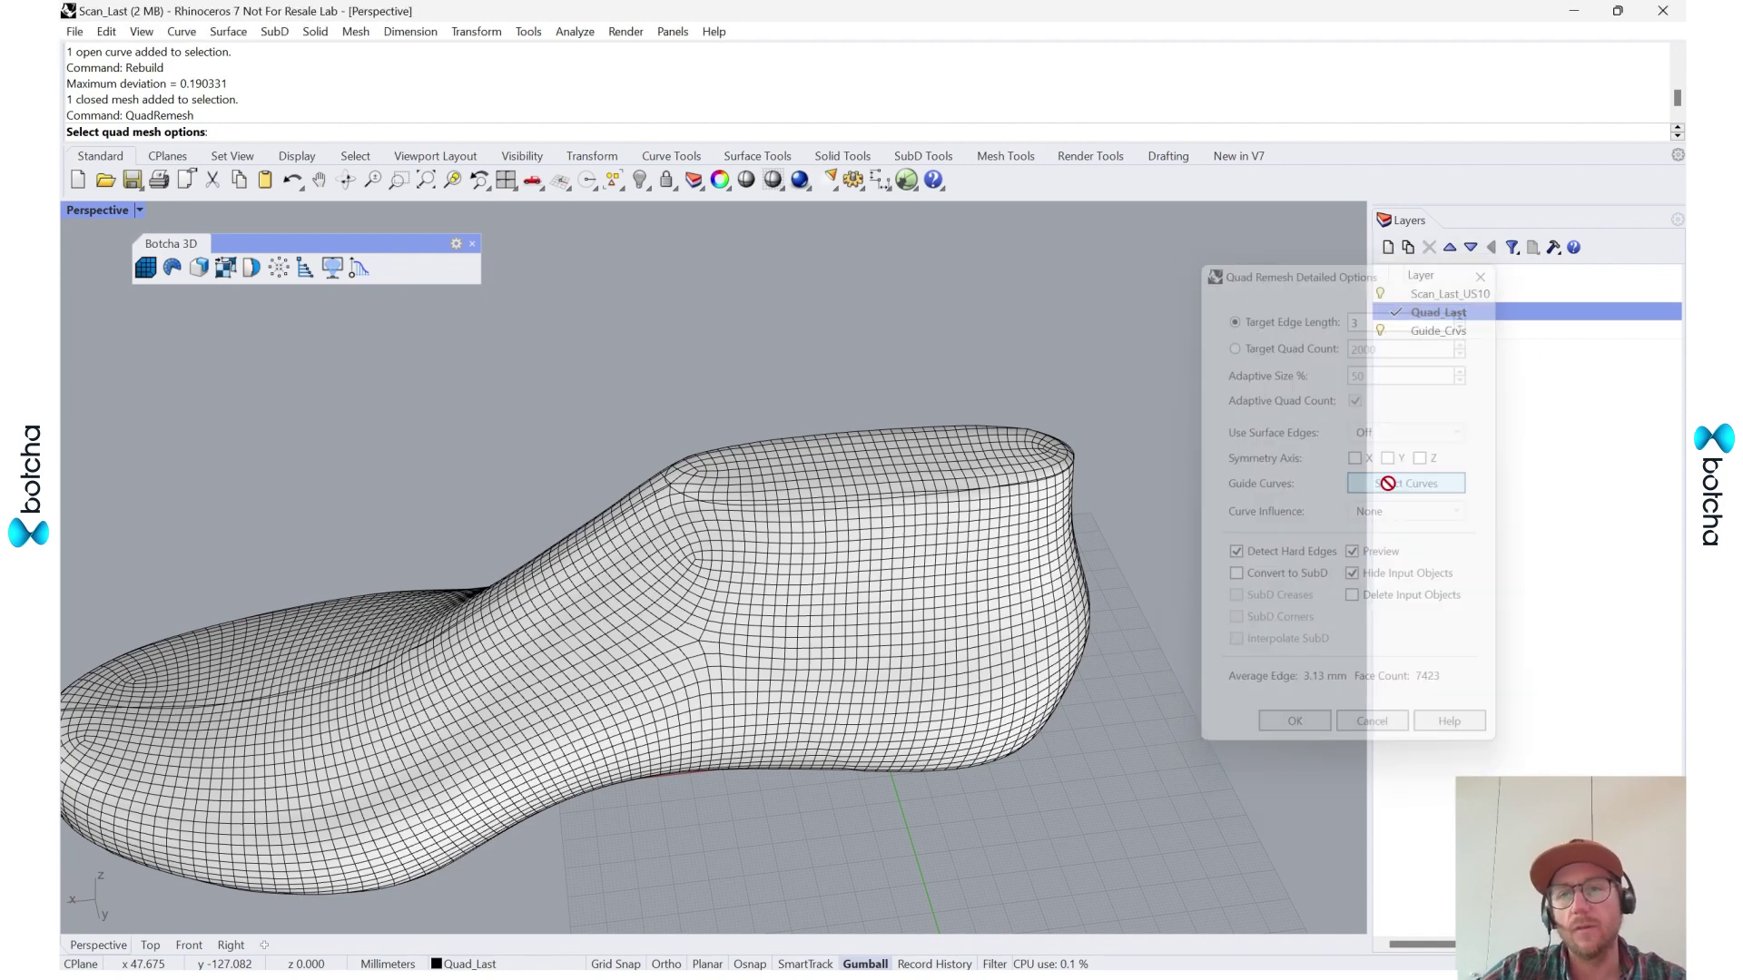
left_click(1471, 330)
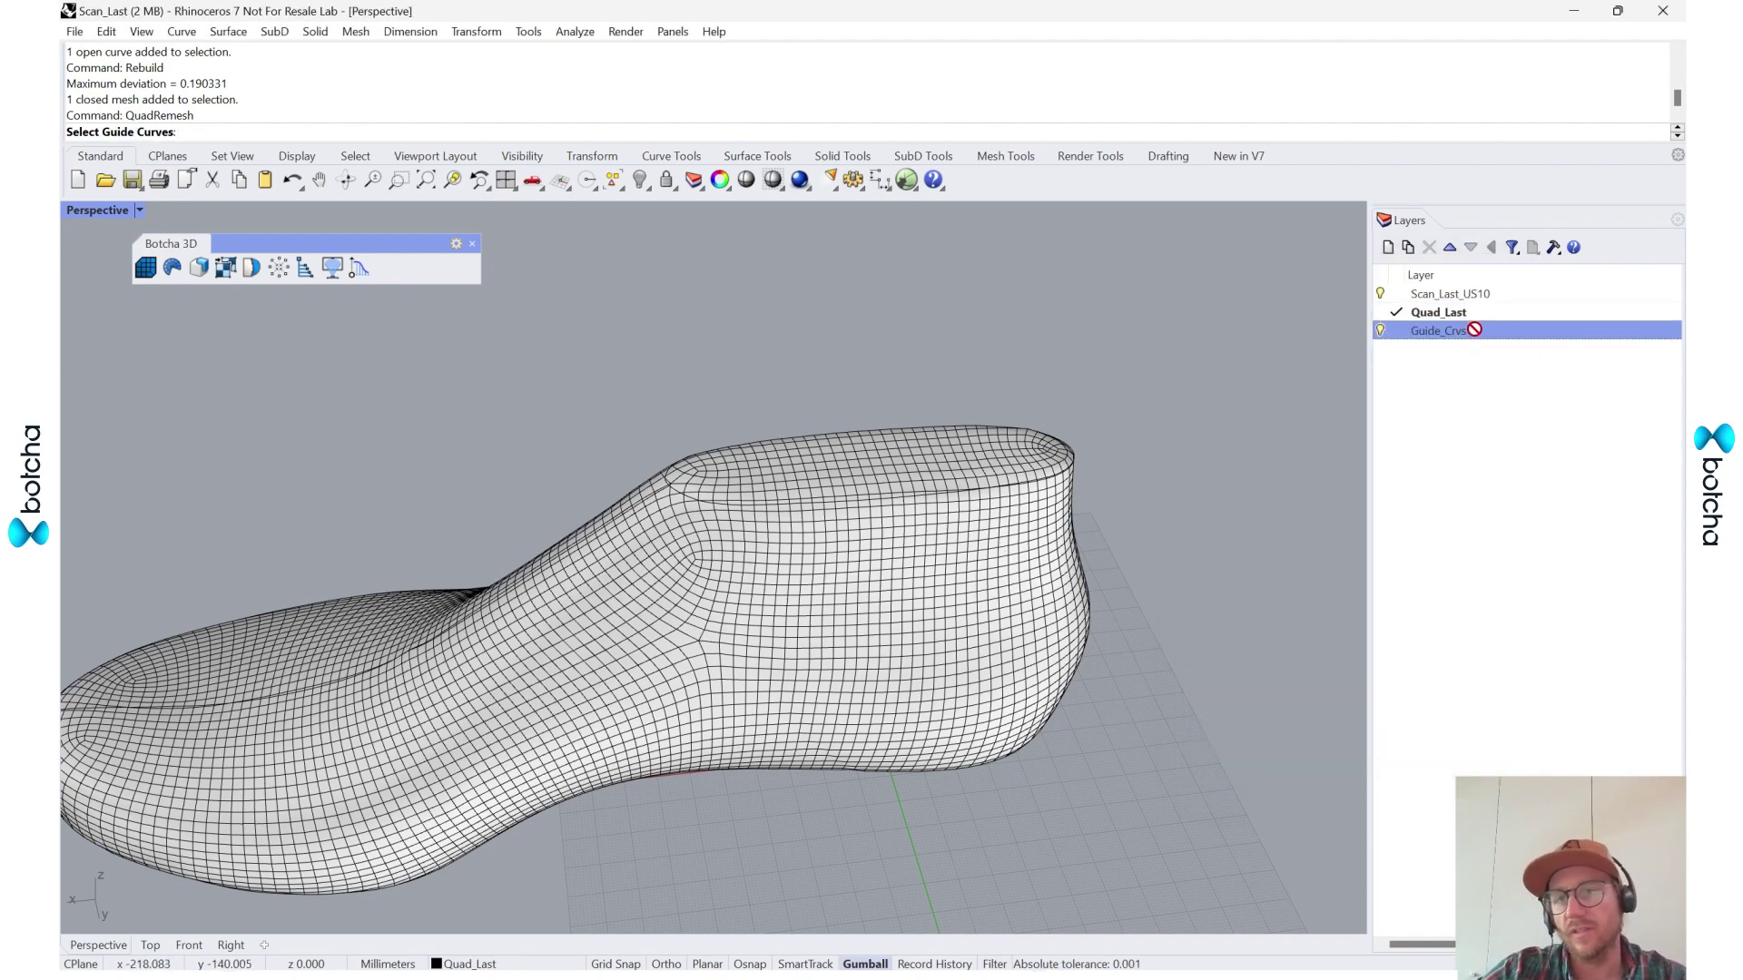
right_click(1465, 331)
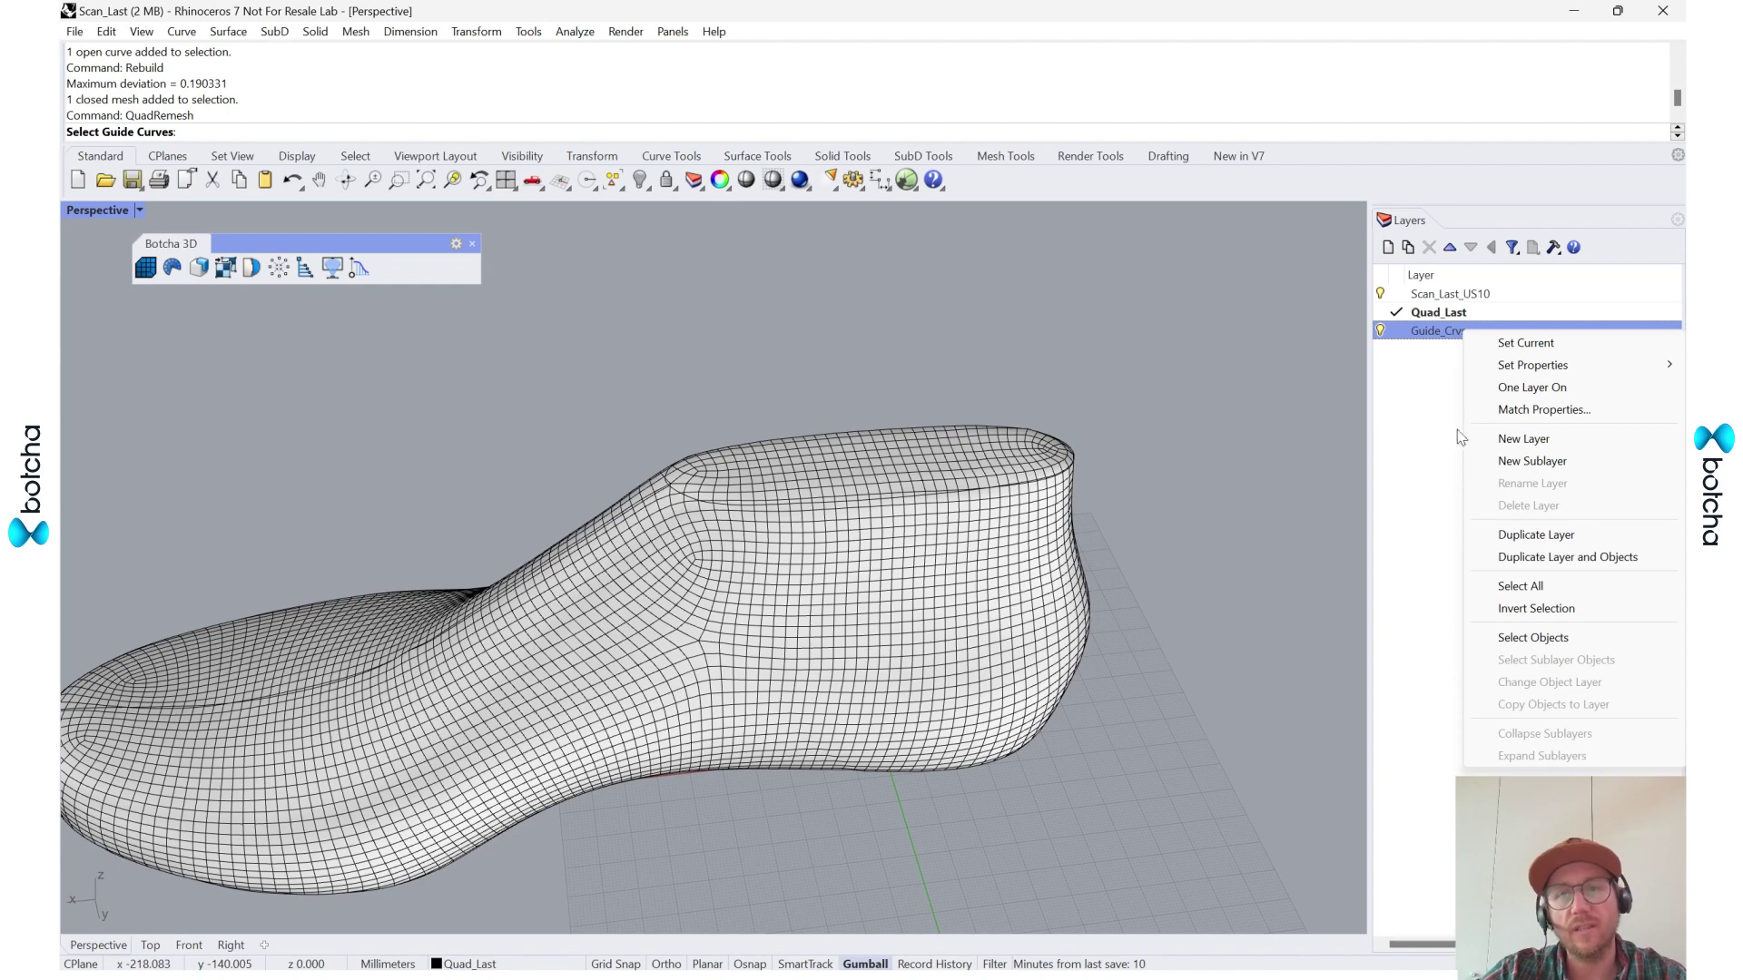
left_click(1533, 638)
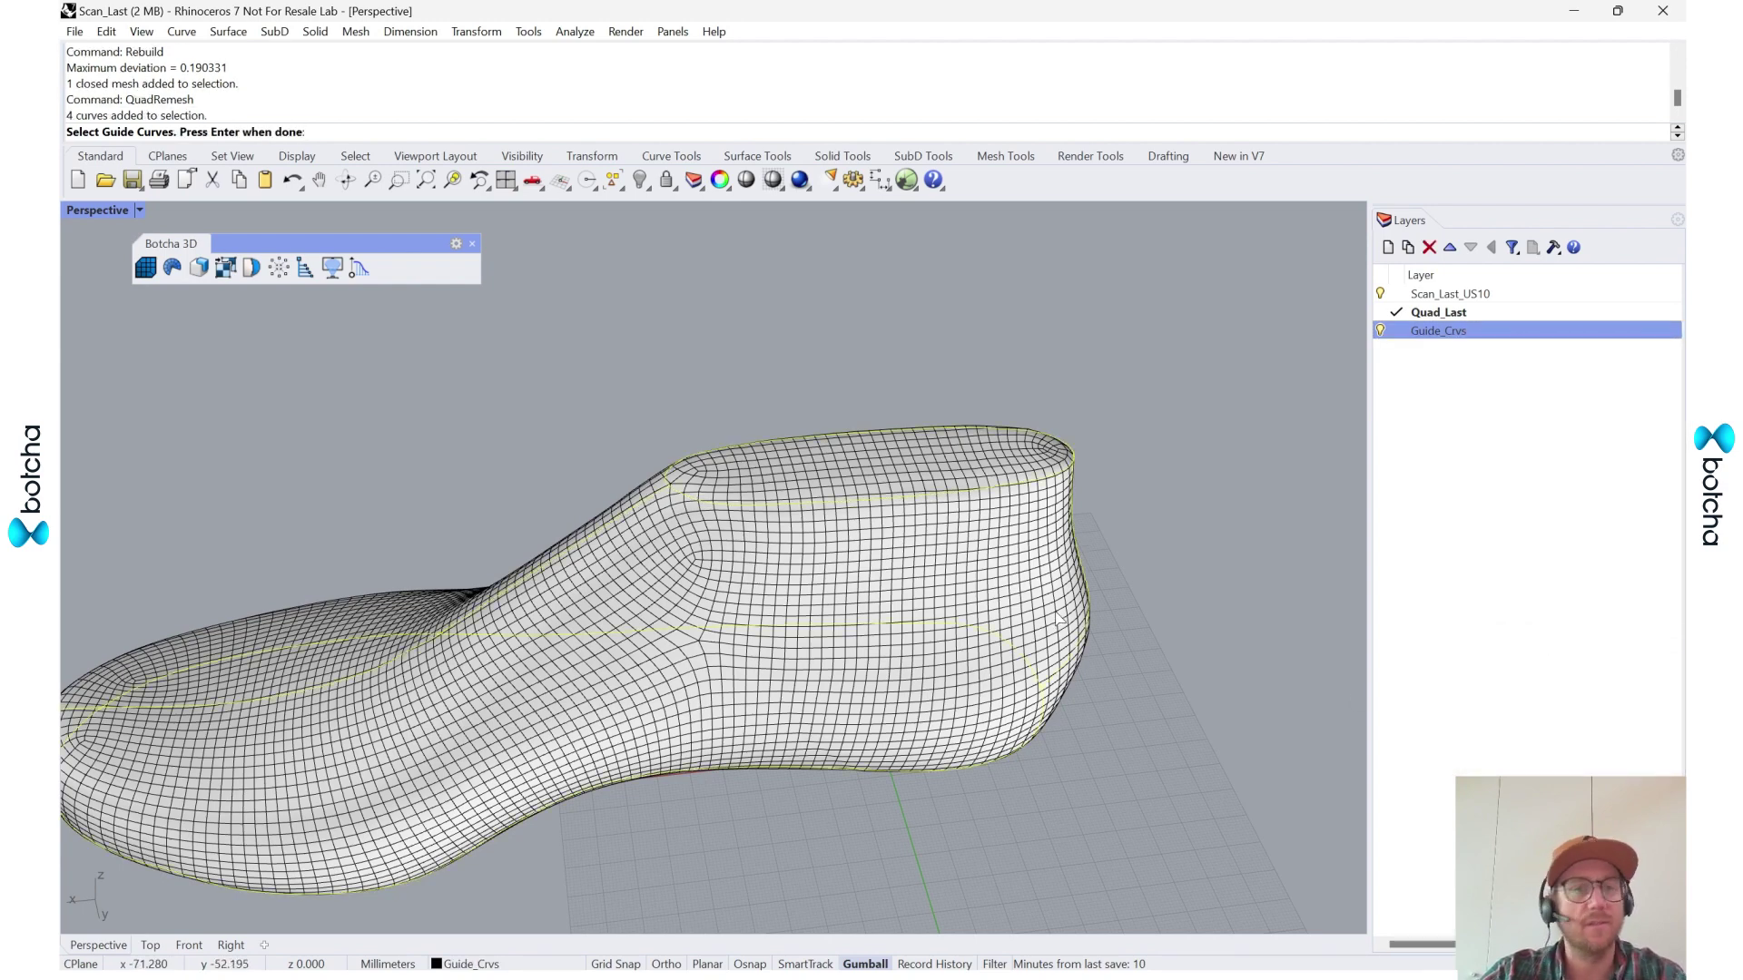
key("Return")
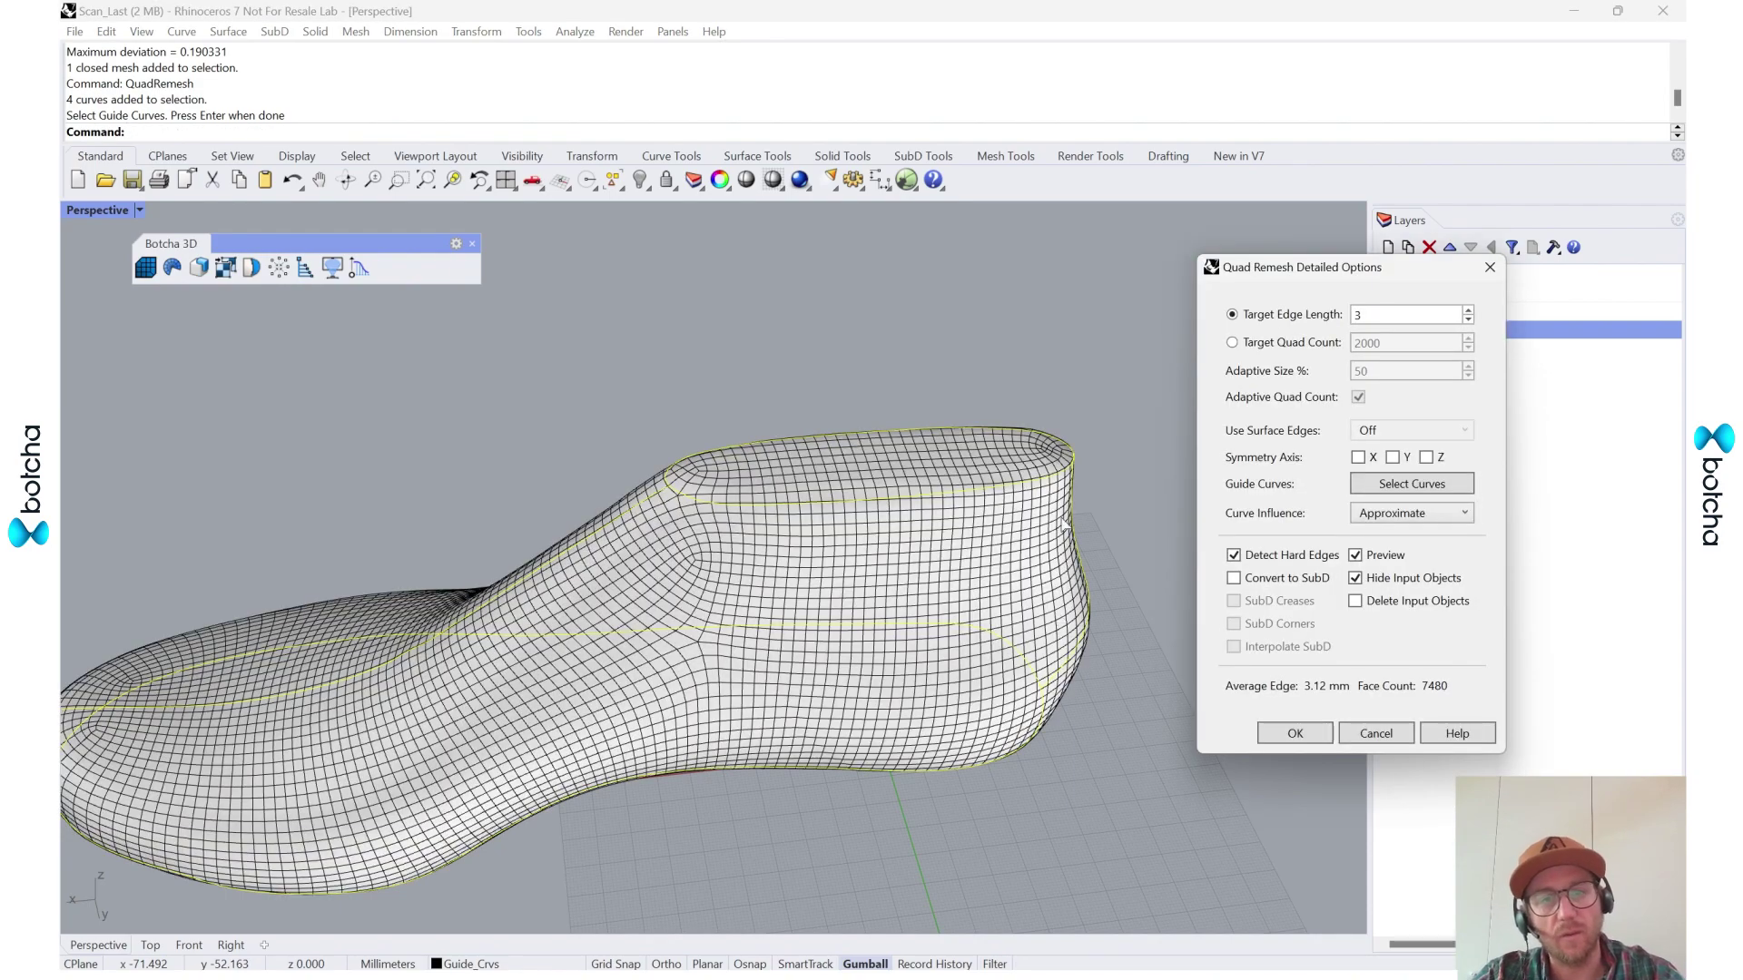
scroll(1066, 525, "up", 8)
scroll(917, 567, "down", 4)
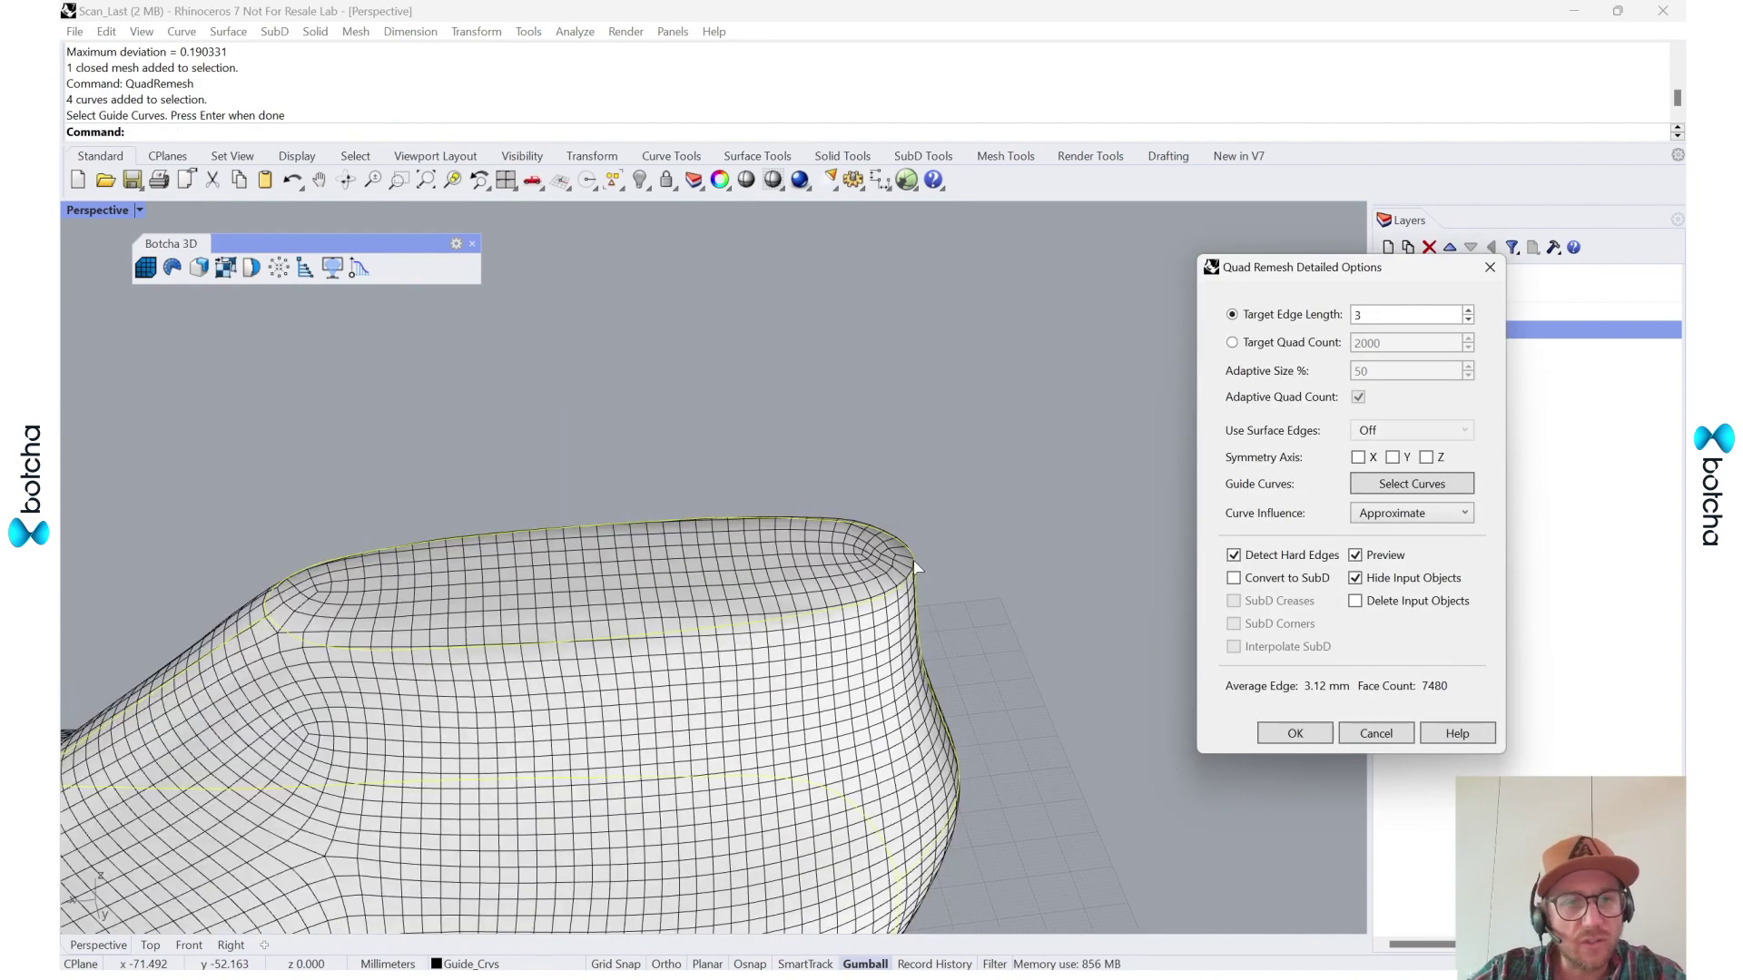
right_click_drag(1011, 728, 808, 628)
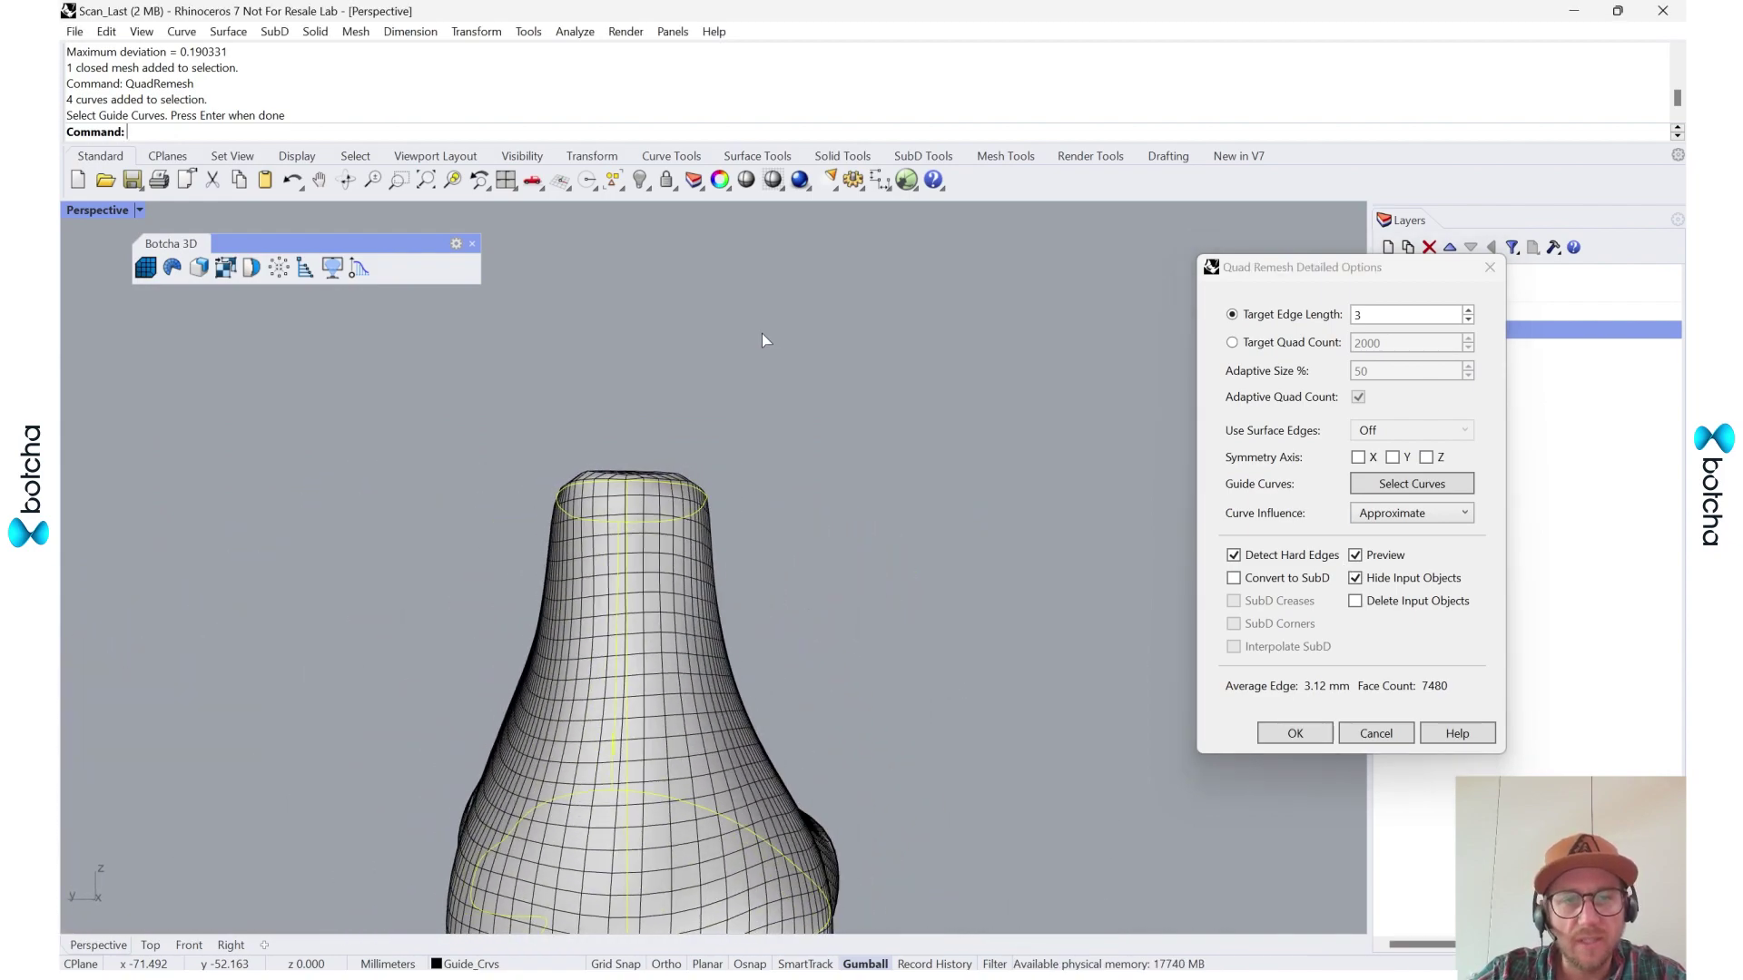
scroll(759, 378, "down", 9)
scroll(604, 529, "up", 10)
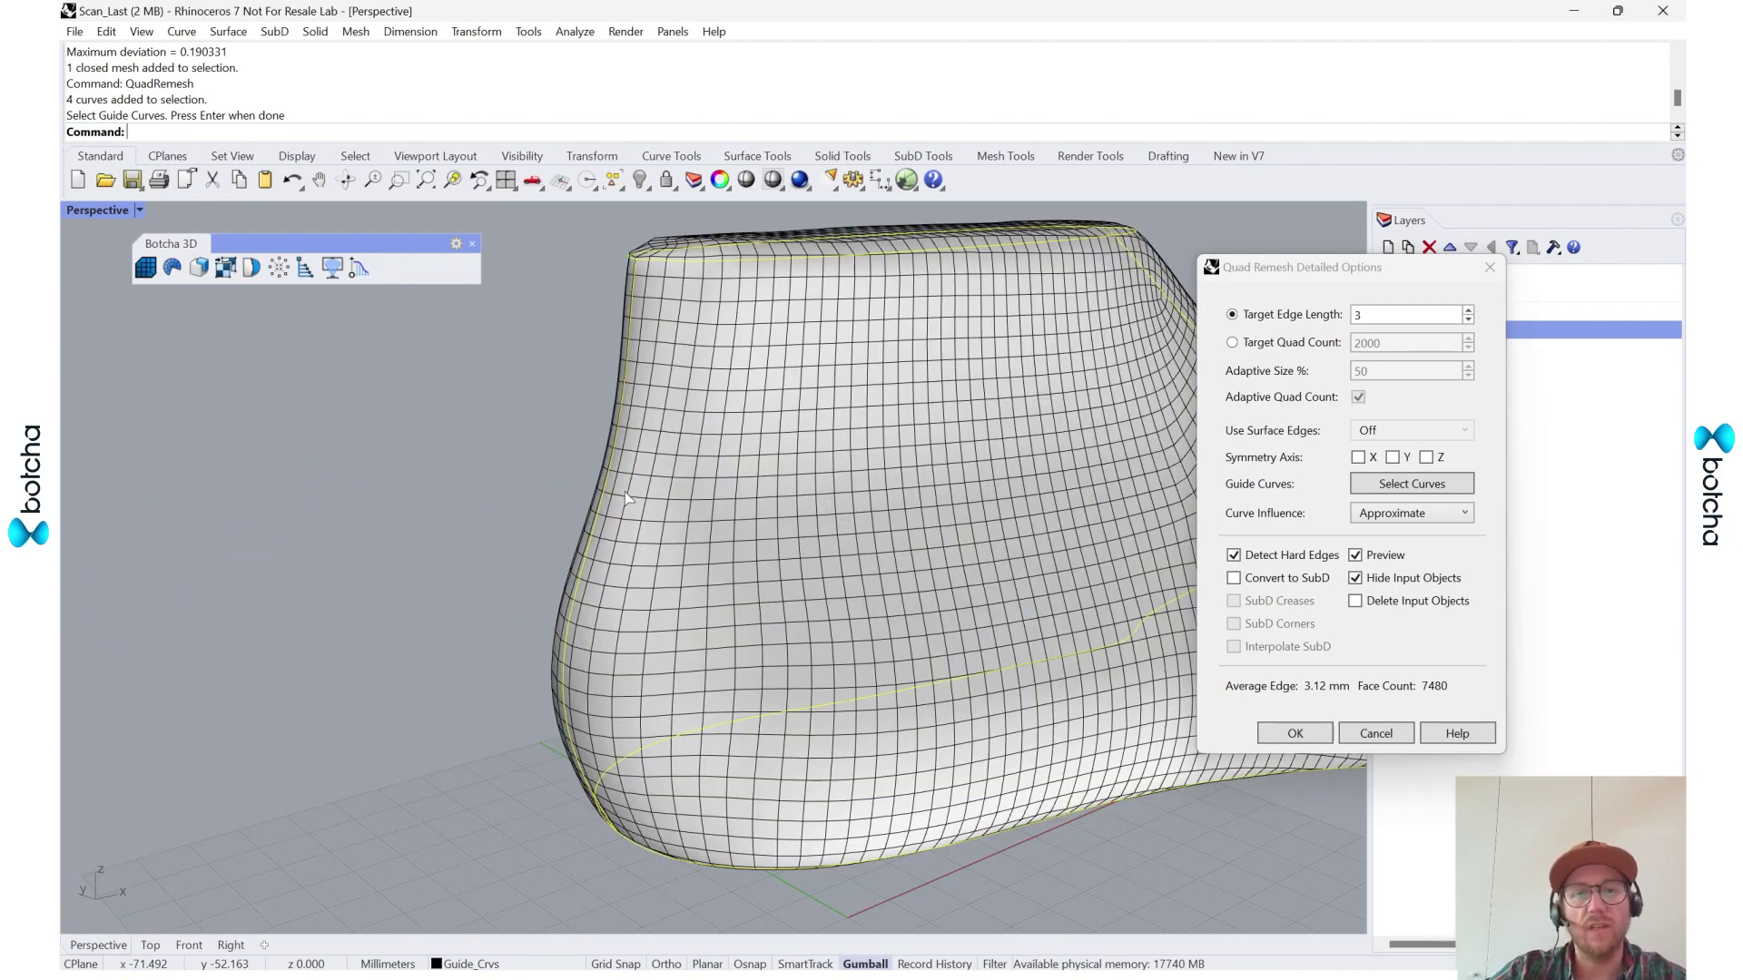
left_click(1458, 514)
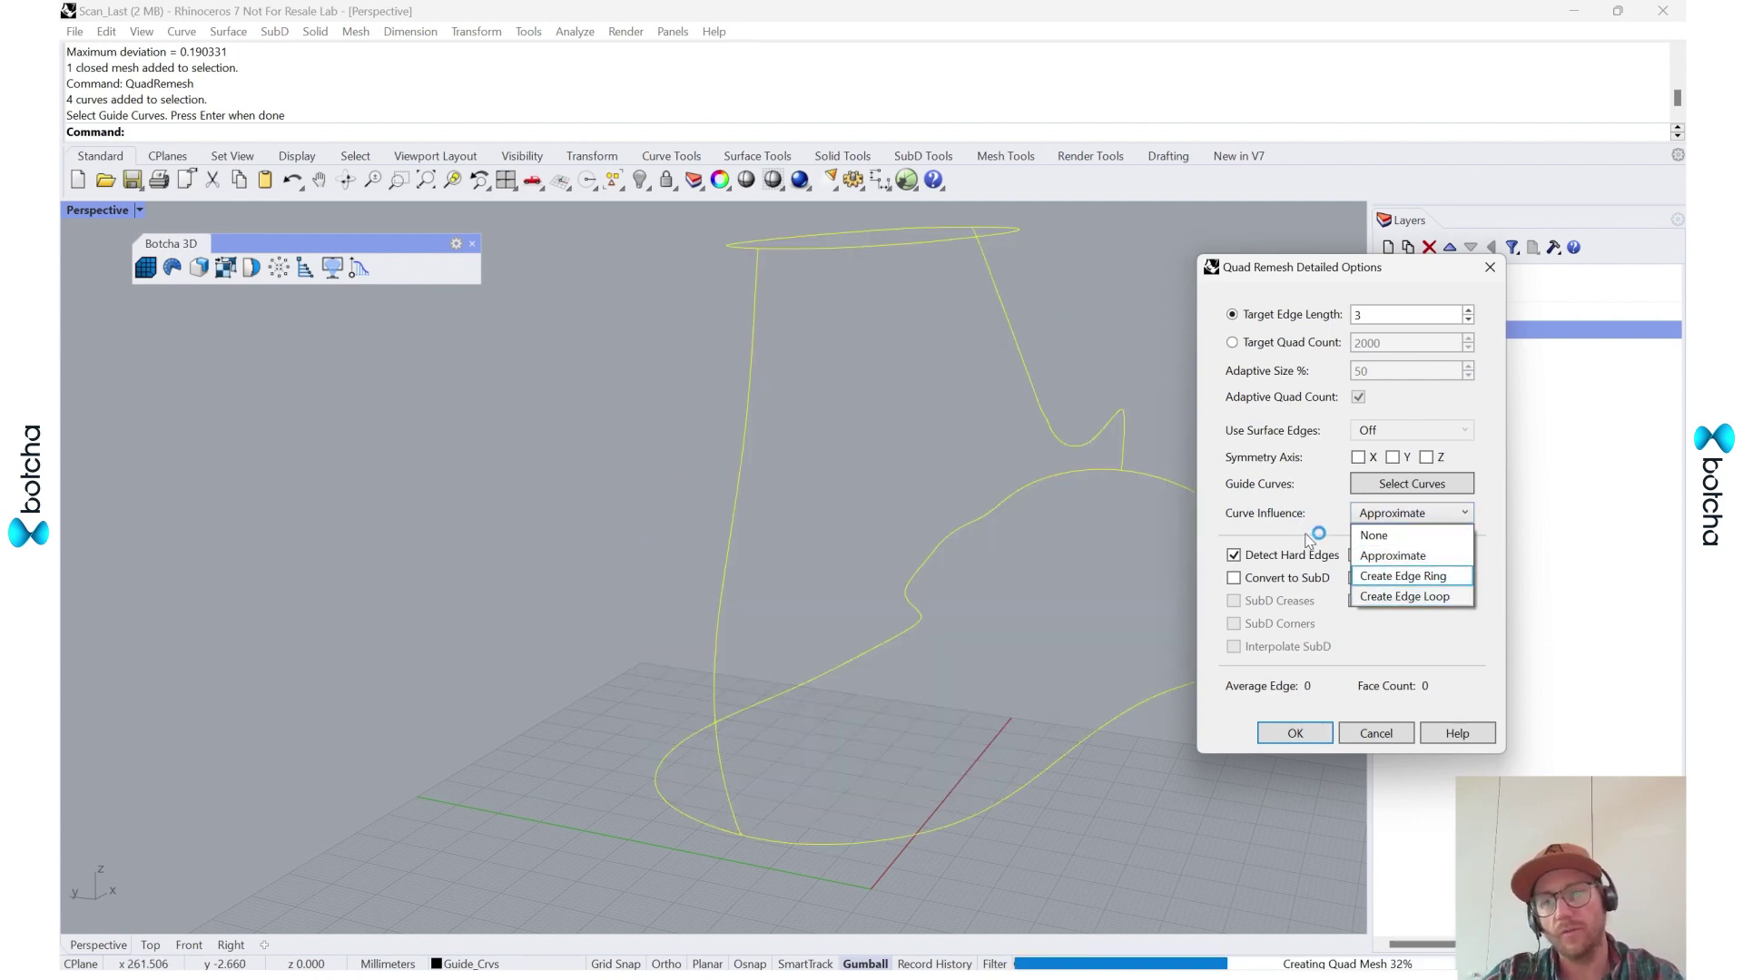
left_click(1456, 599)
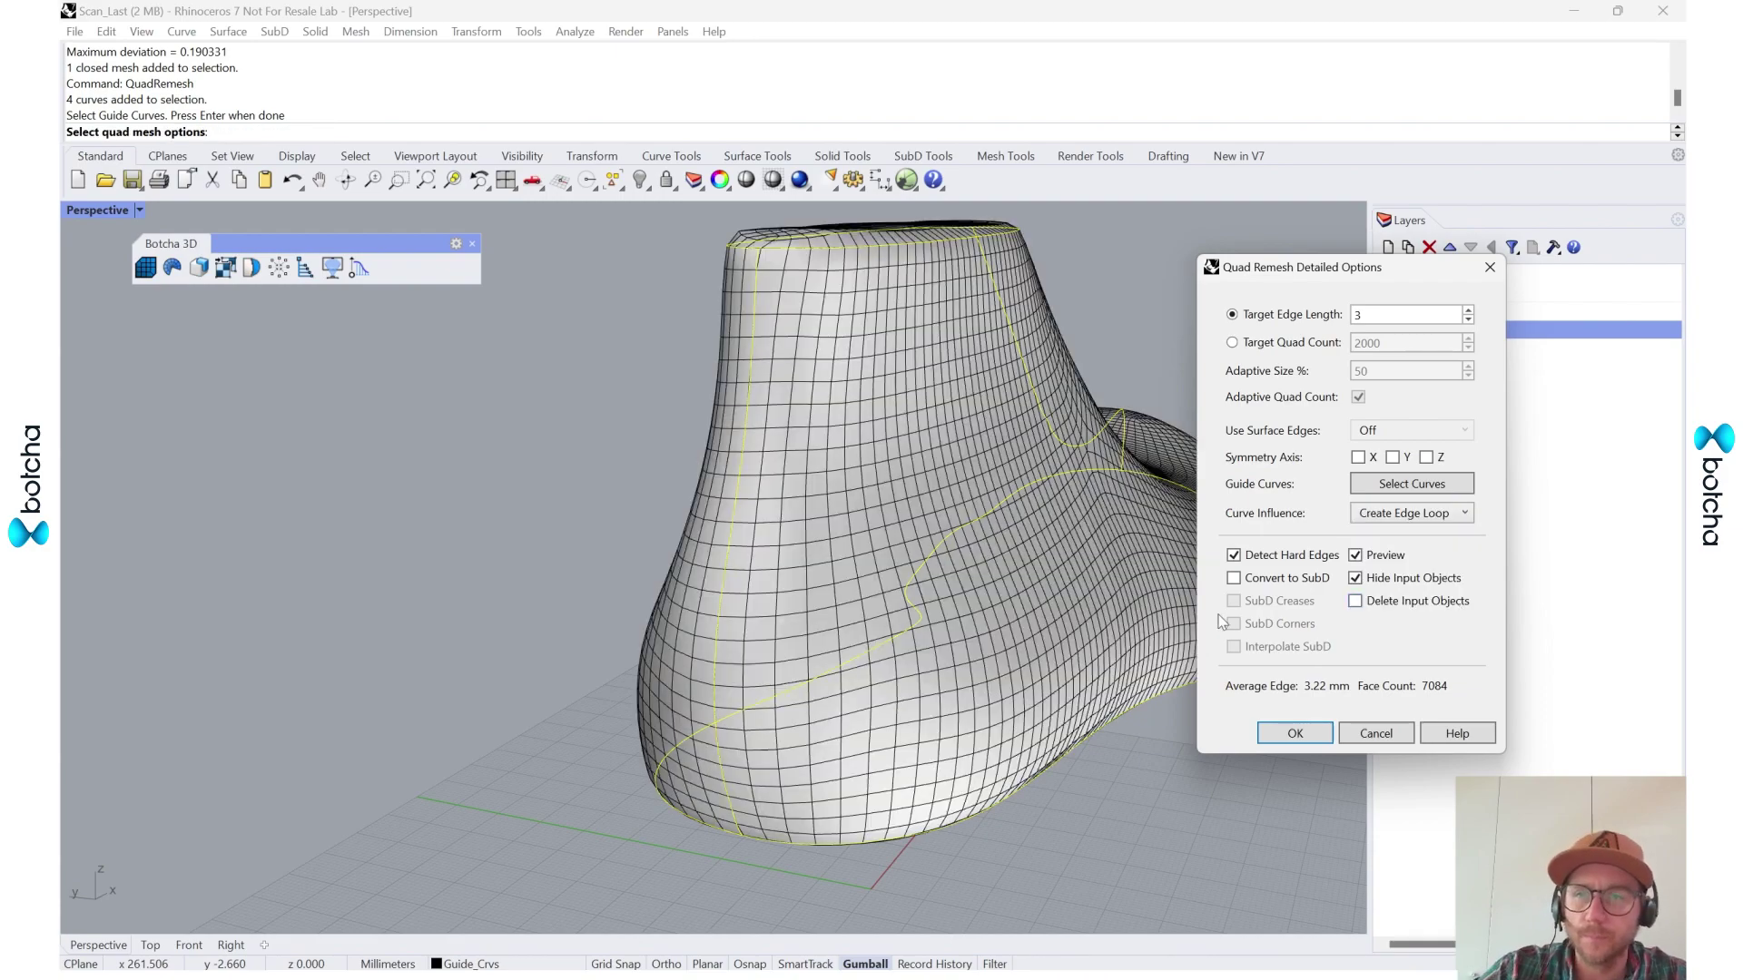
right_click_drag(1008, 688, 1088, 706)
scroll(931, 318, "up", 10)
scroll(942, 288, "down", 7)
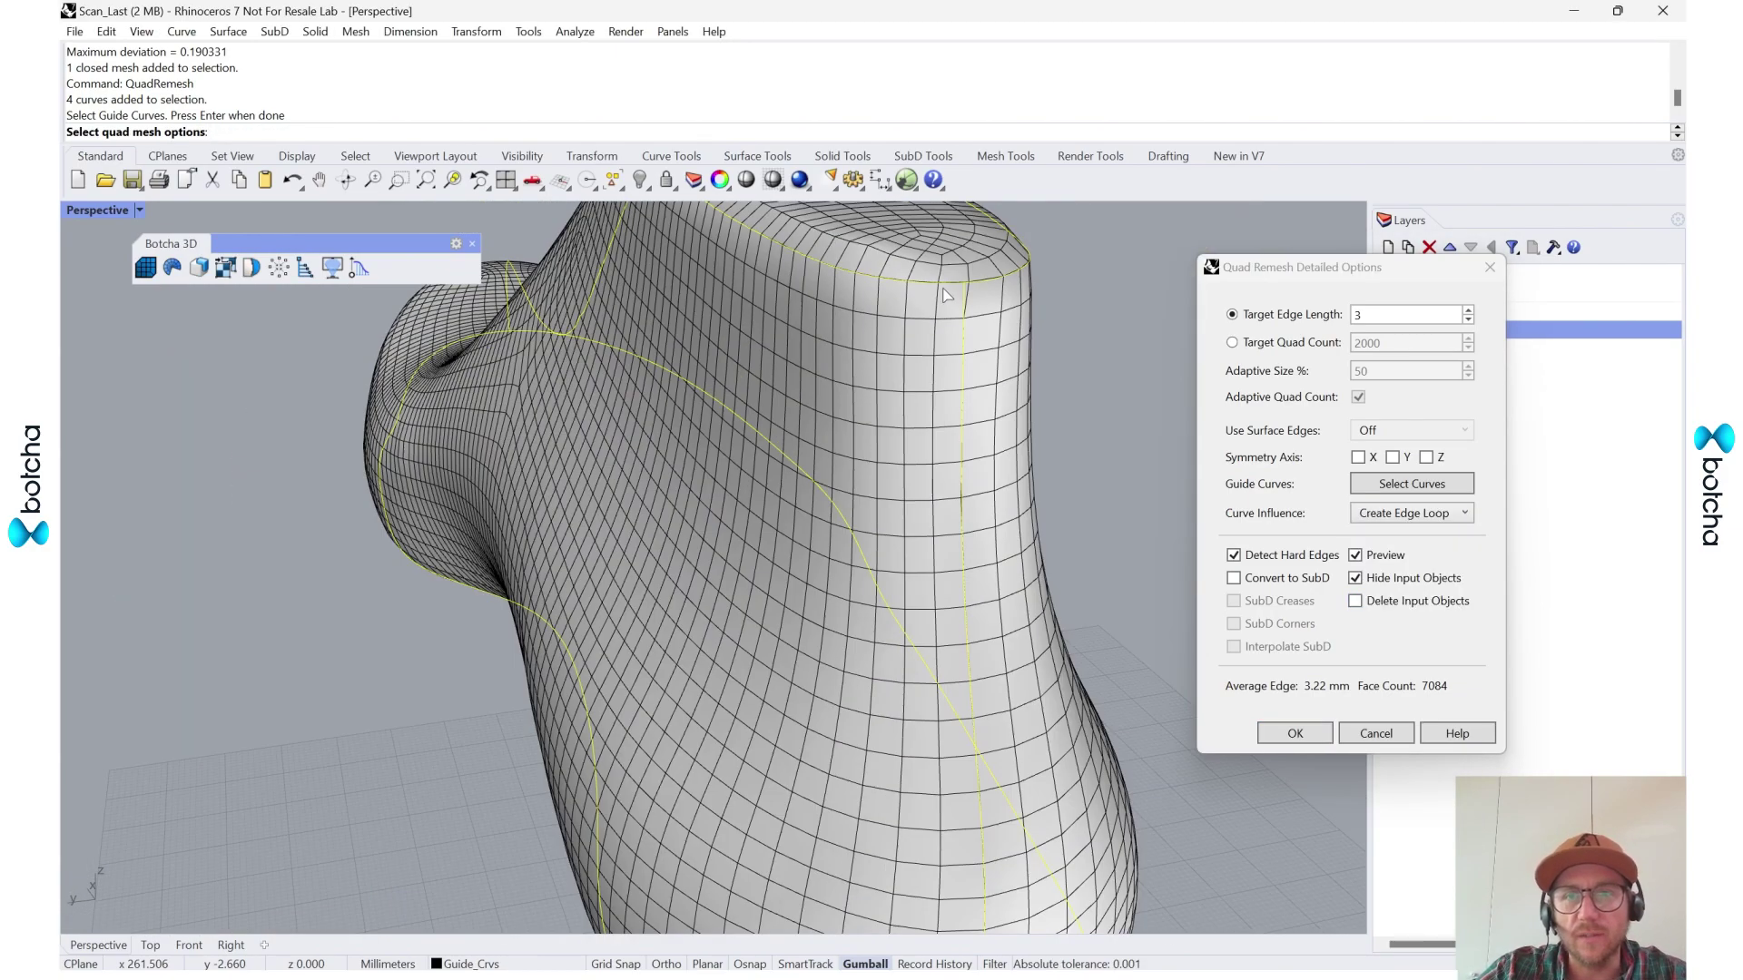
scroll(944, 486, "down", 9)
right_click_drag(718, 581, 1035, 681)
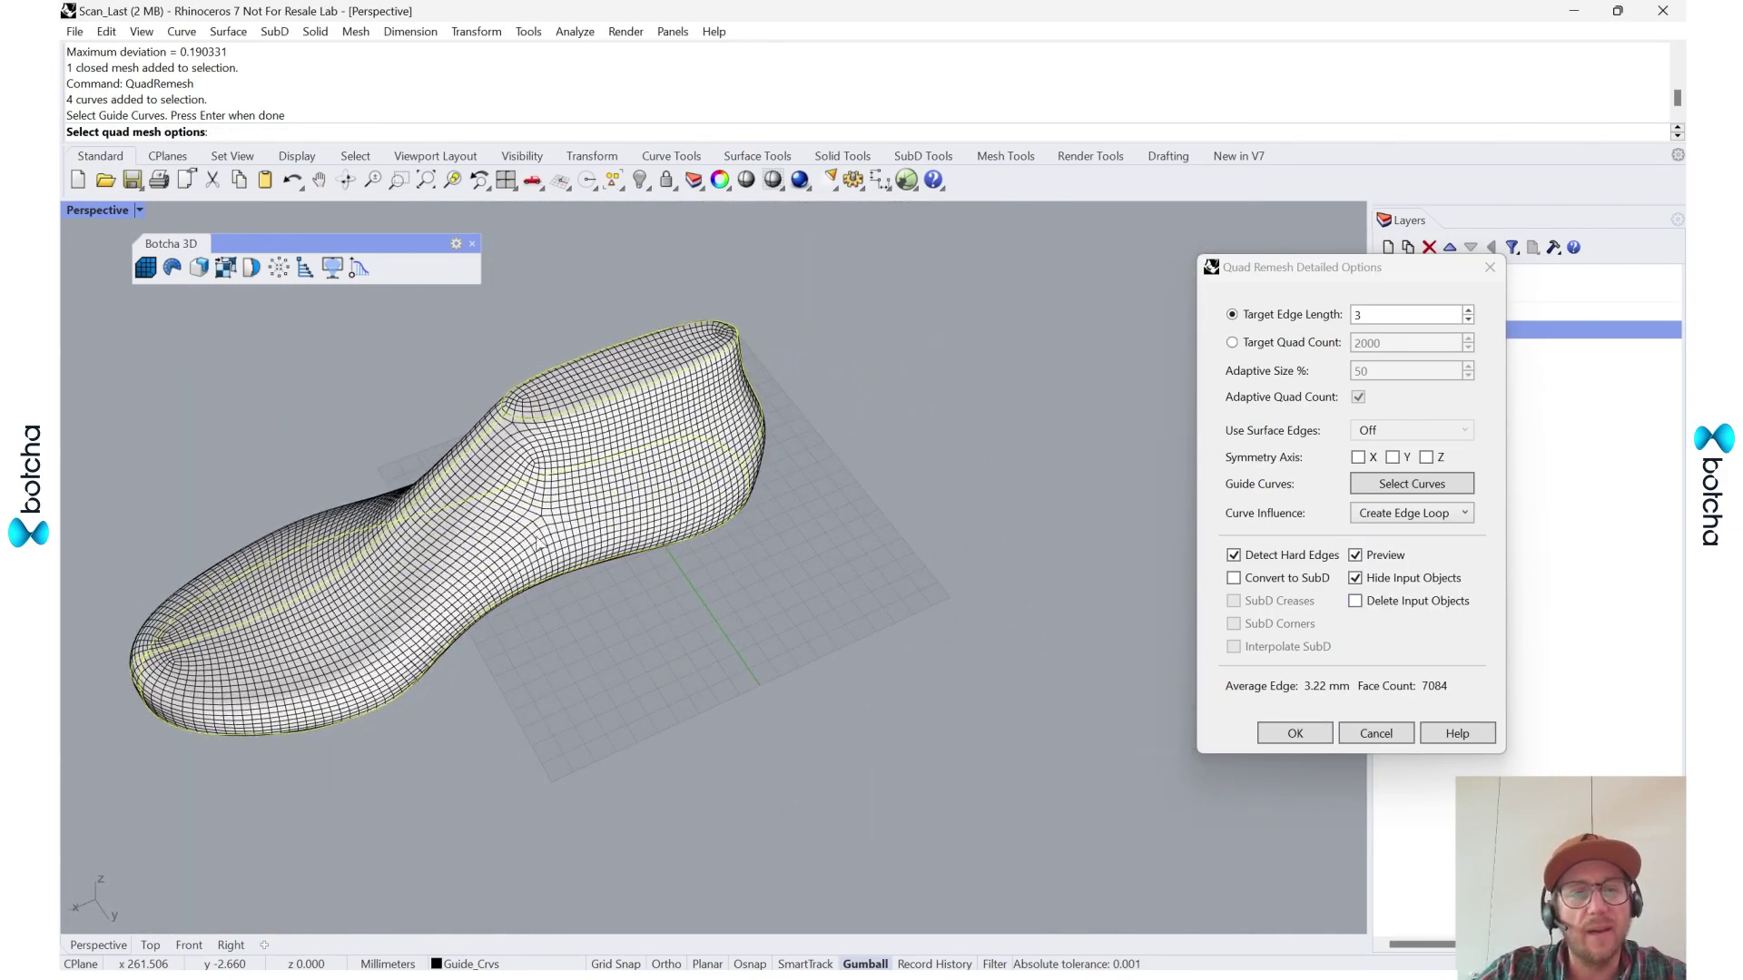
scroll(165, 696, "up", 13)
scroll(166, 671, "down", 3)
scroll(408, 610, "down", 5)
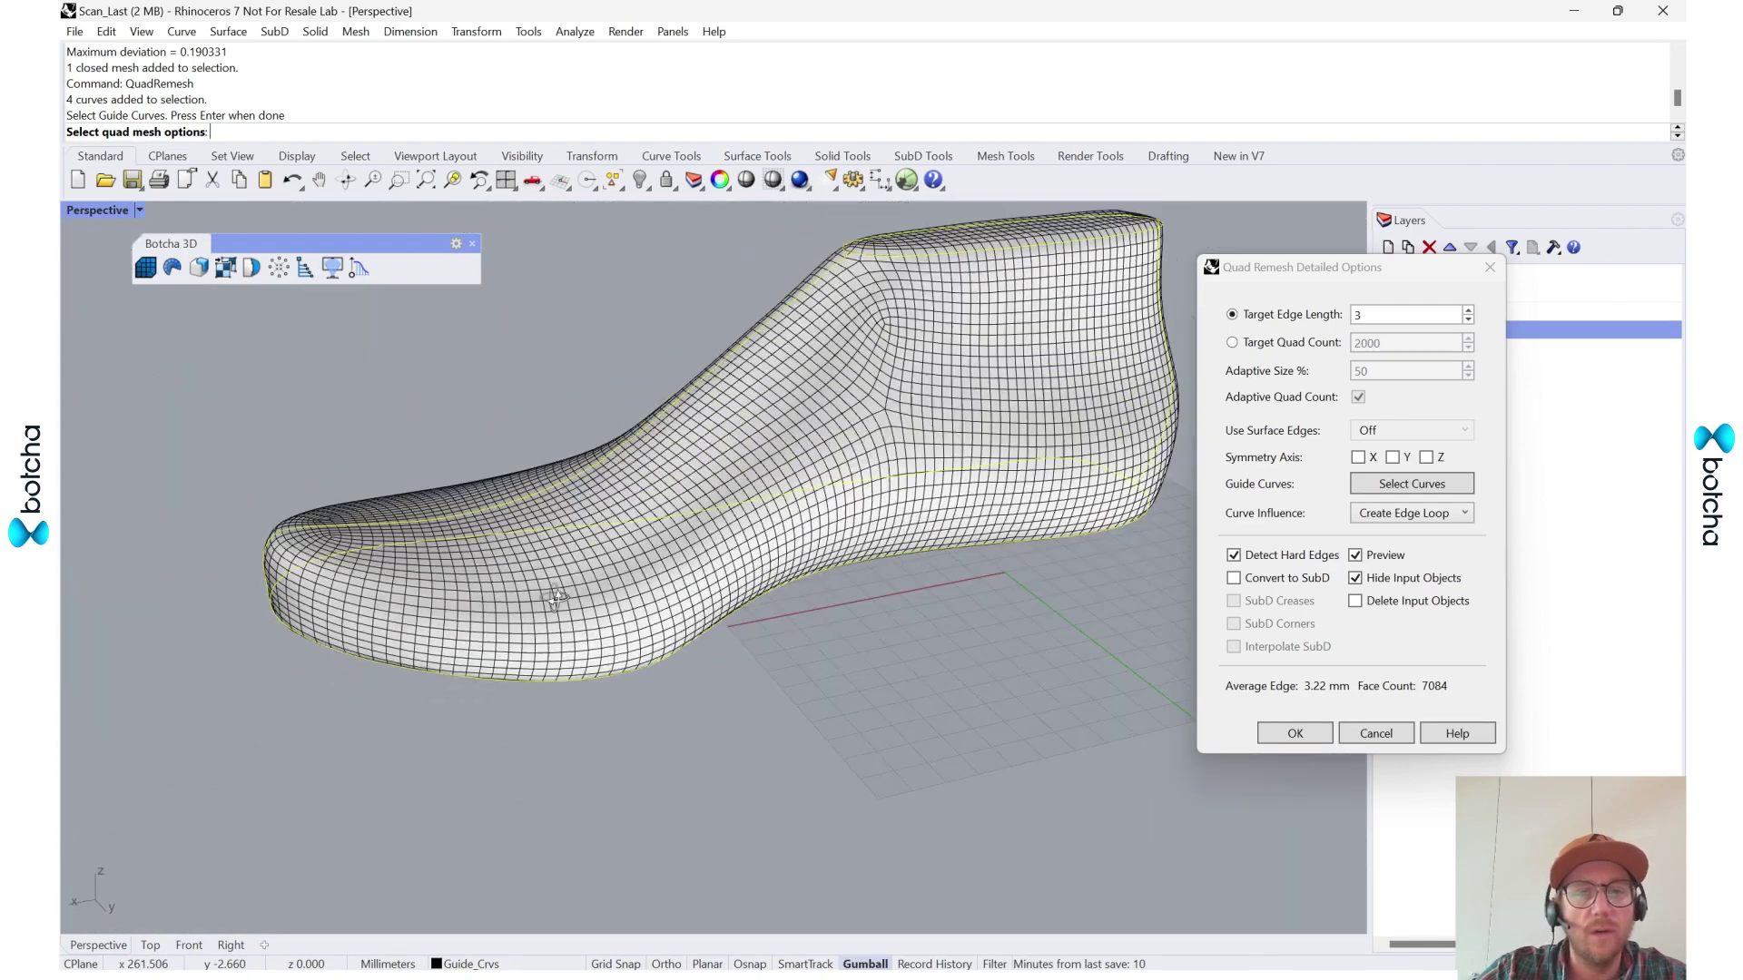
right_click_drag(407, 610, 263, 502)
scroll(263, 502, "up", 5)
scroll(536, 590, "down", 3)
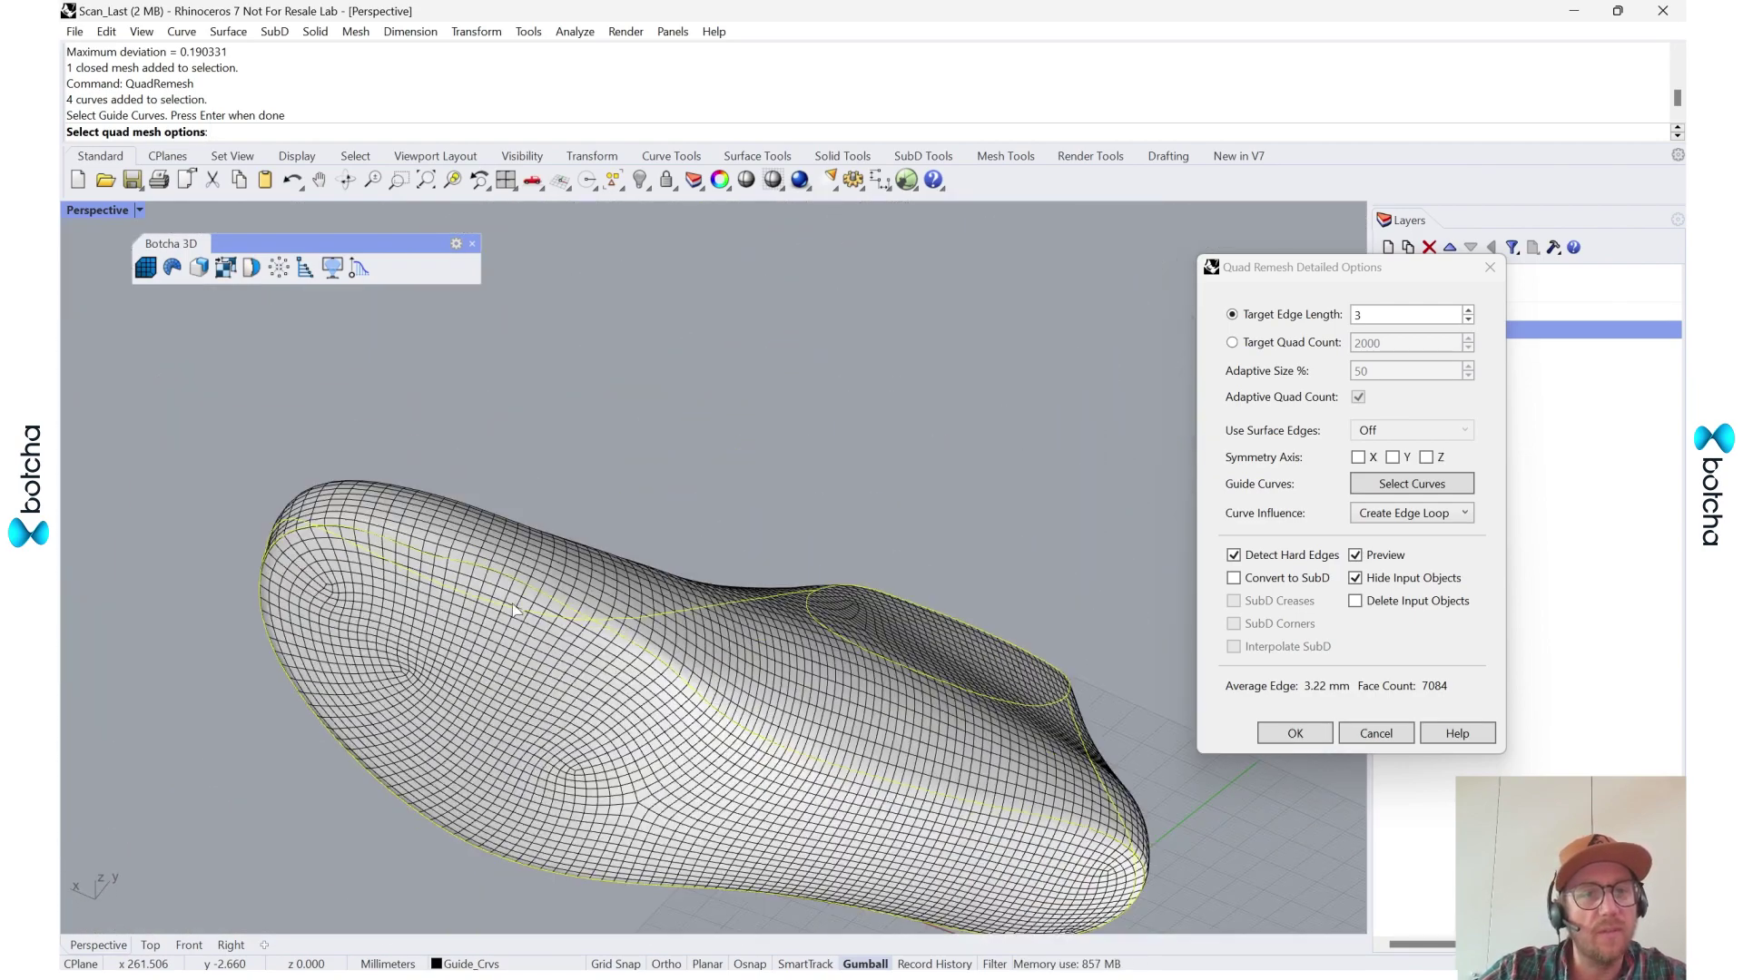
right_click_drag(427, 556, 849, 624)
scroll(849, 624, "up", 5)
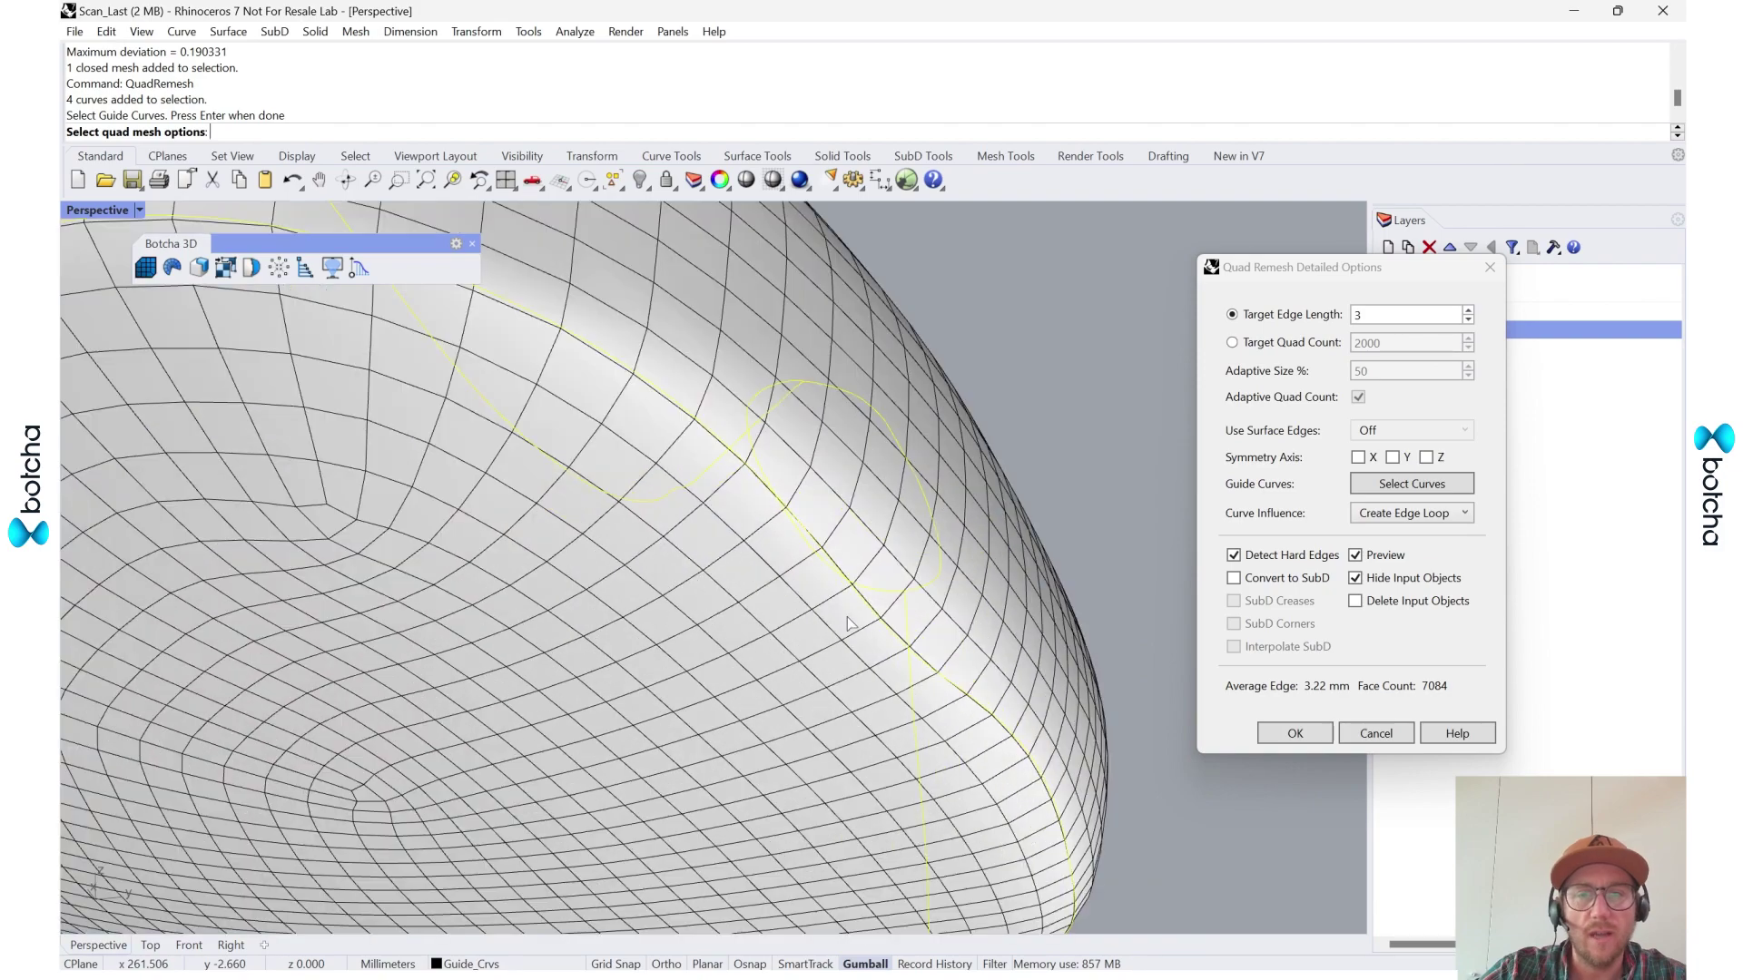
scroll(746, 474, "down", 5)
right_click_drag(747, 474, 878, 561)
scroll(878, 561, "up", 5)
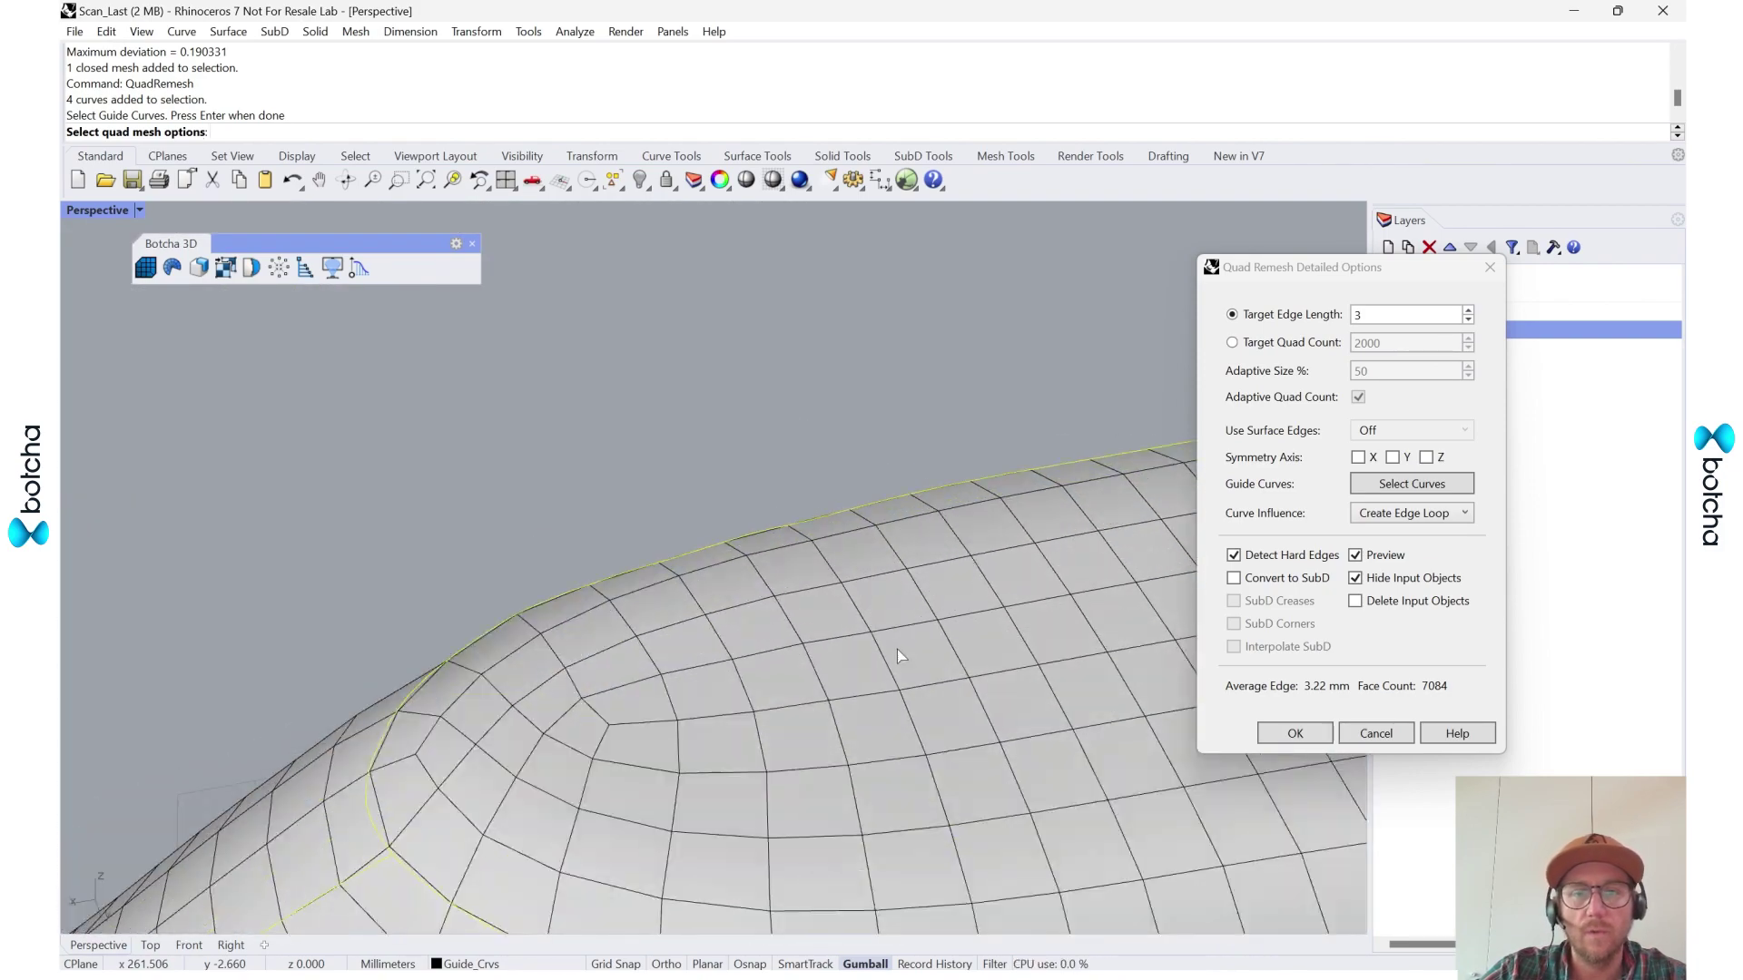
scroll(792, 622, "down", 5)
right_click_drag(792, 622, 938, 588)
scroll(813, 557, "up", 5)
scroll(792, 542, "down", 5)
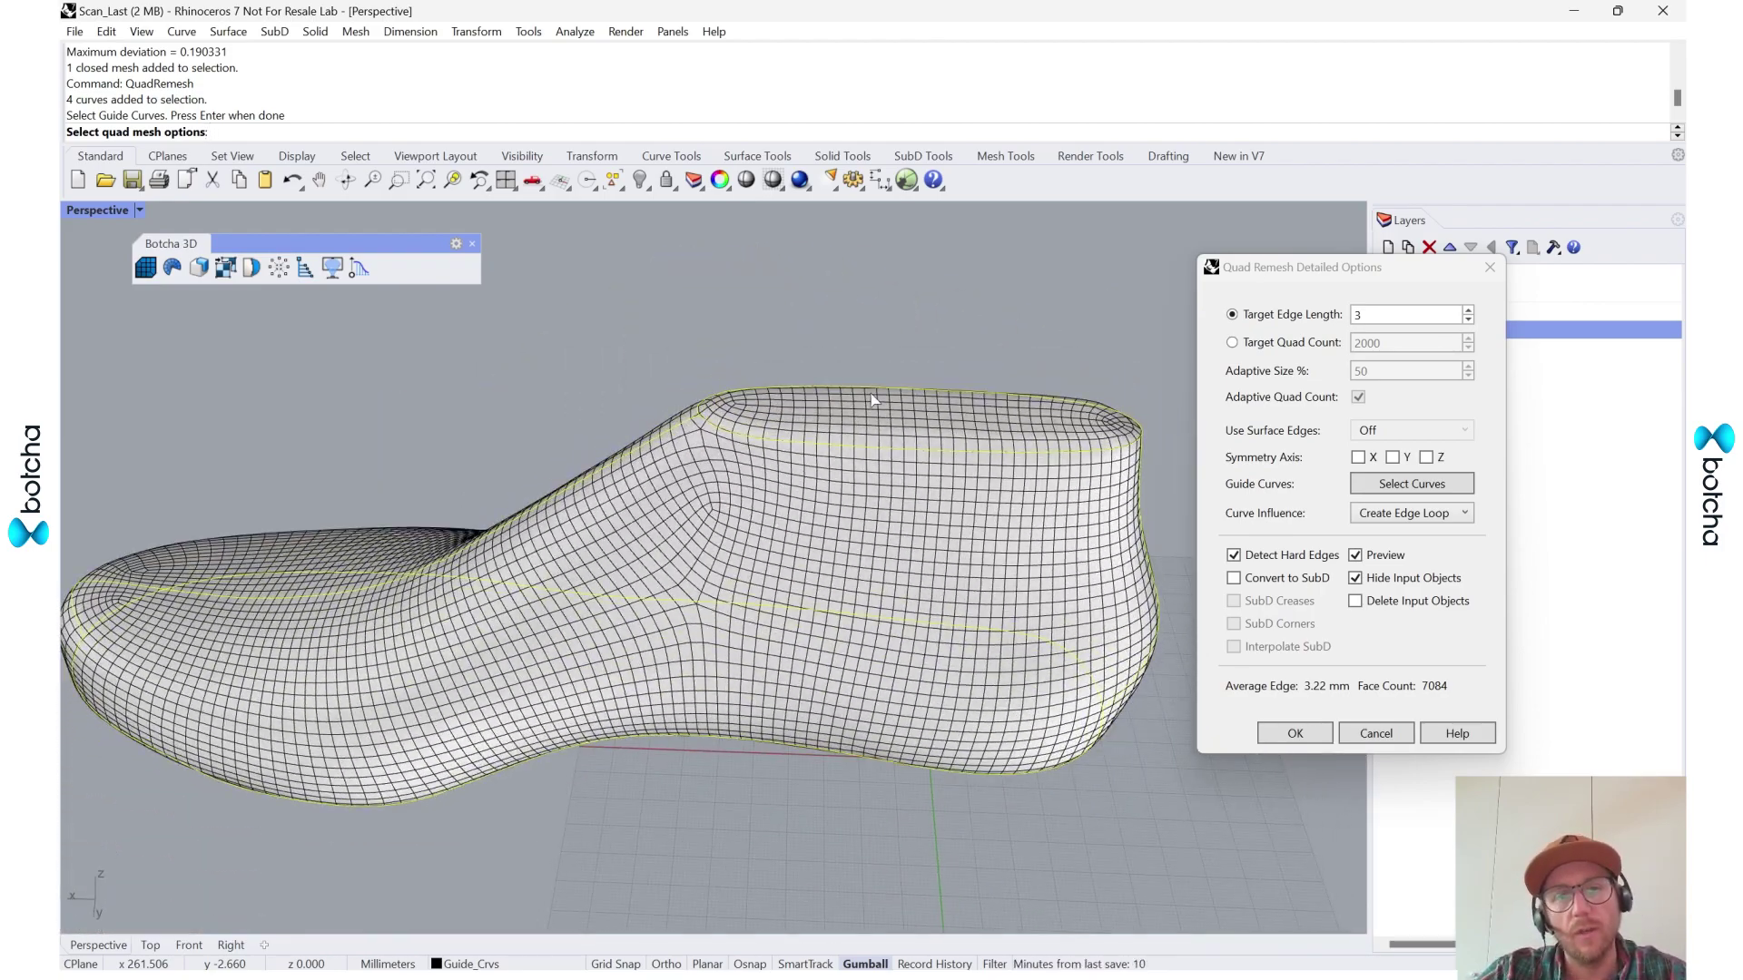
scroll(837, 461, "up", 5)
- Accept the quad remesh to create the new quad mesh
left_click(1295, 733)
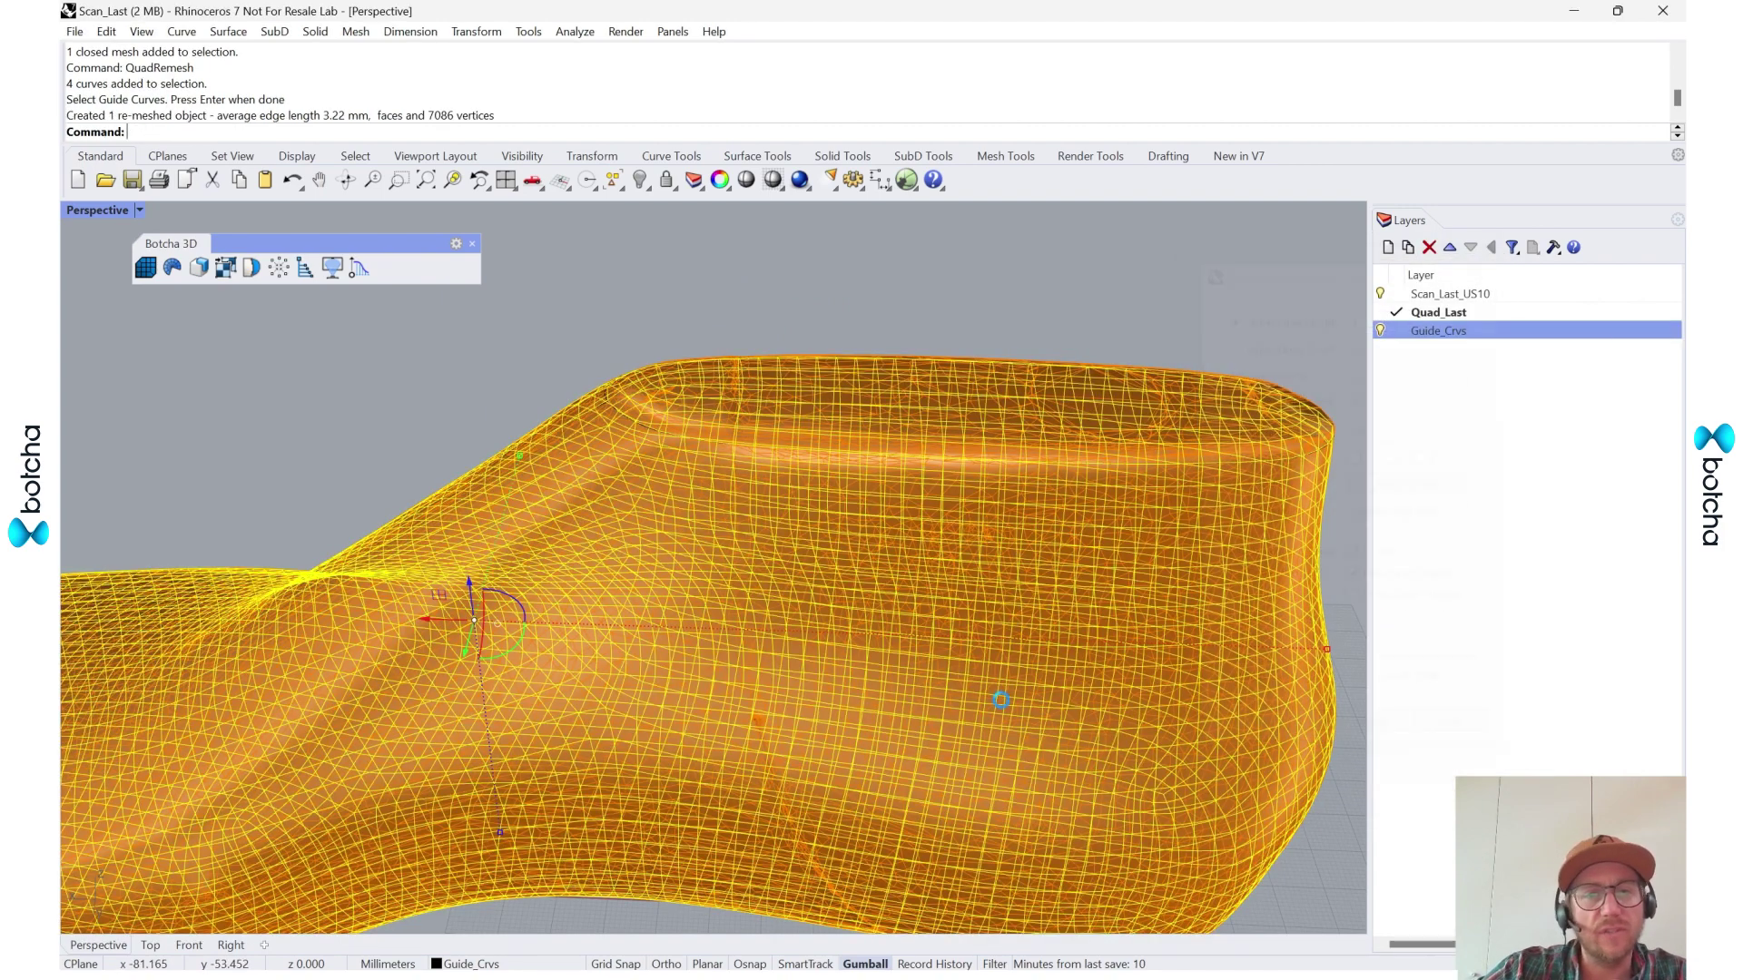
scroll(793, 433, "down", 5)
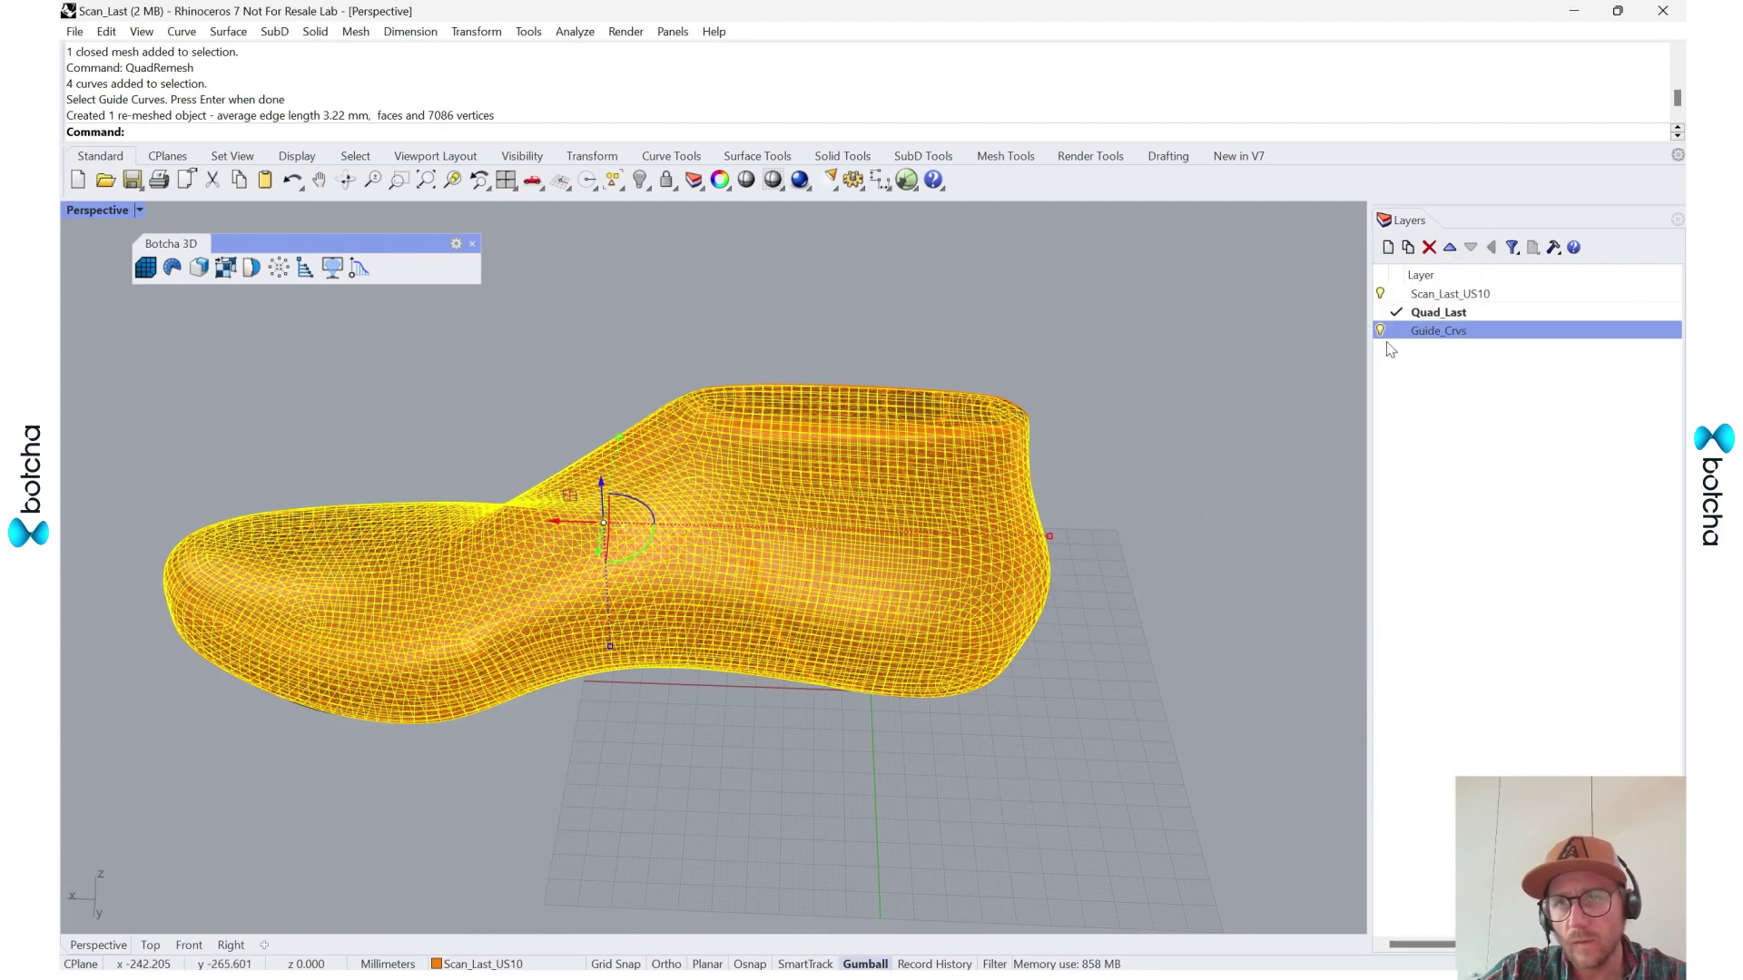
left_click_drag(1380, 331, 1380, 293)
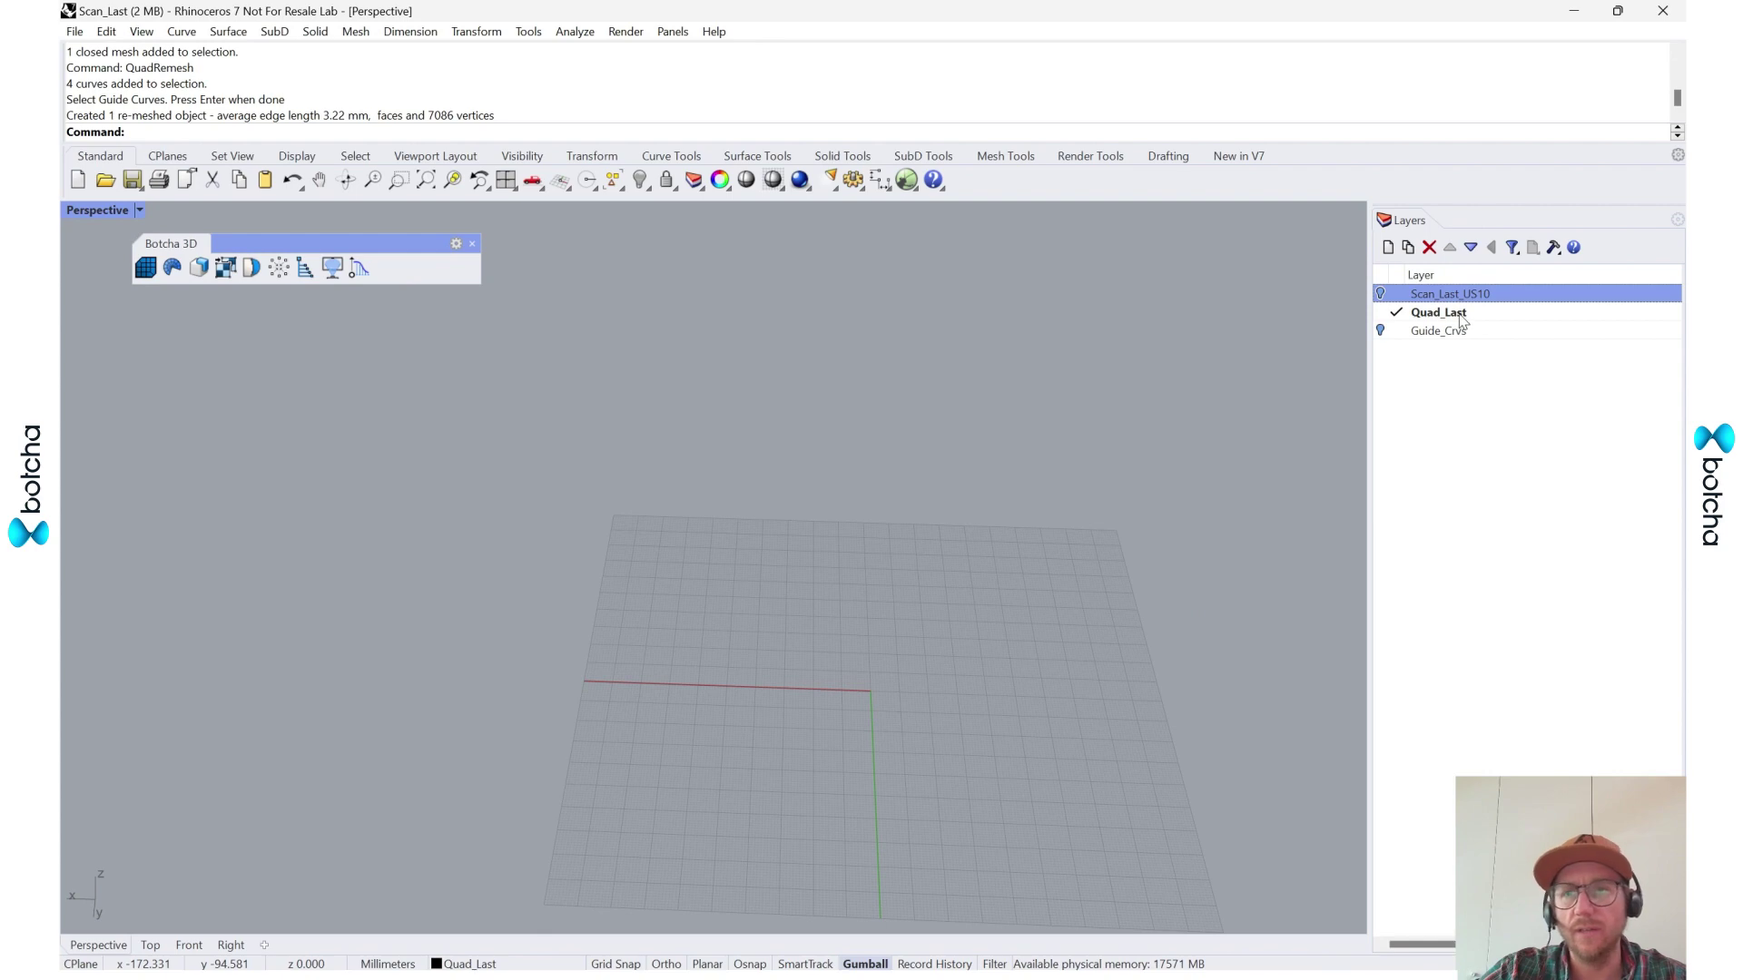
key("ctrl+z")
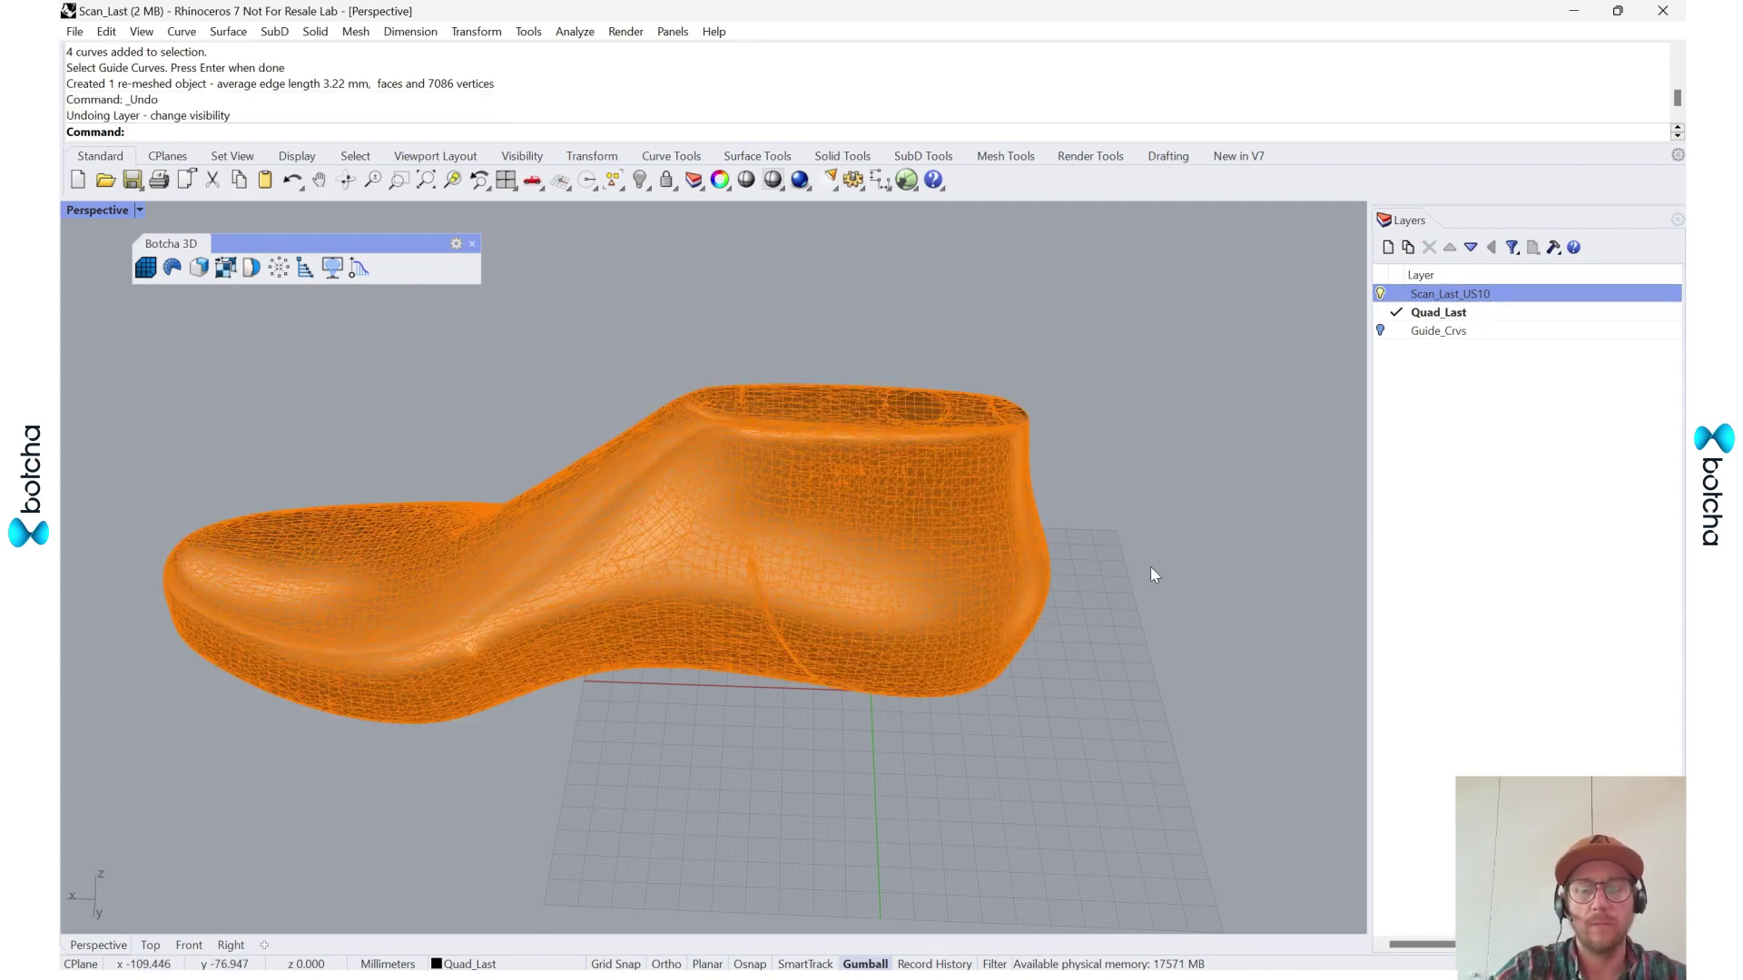
- Select the new quad mesh with SelLast and move it onto the Quad_Last layer
type("Last")
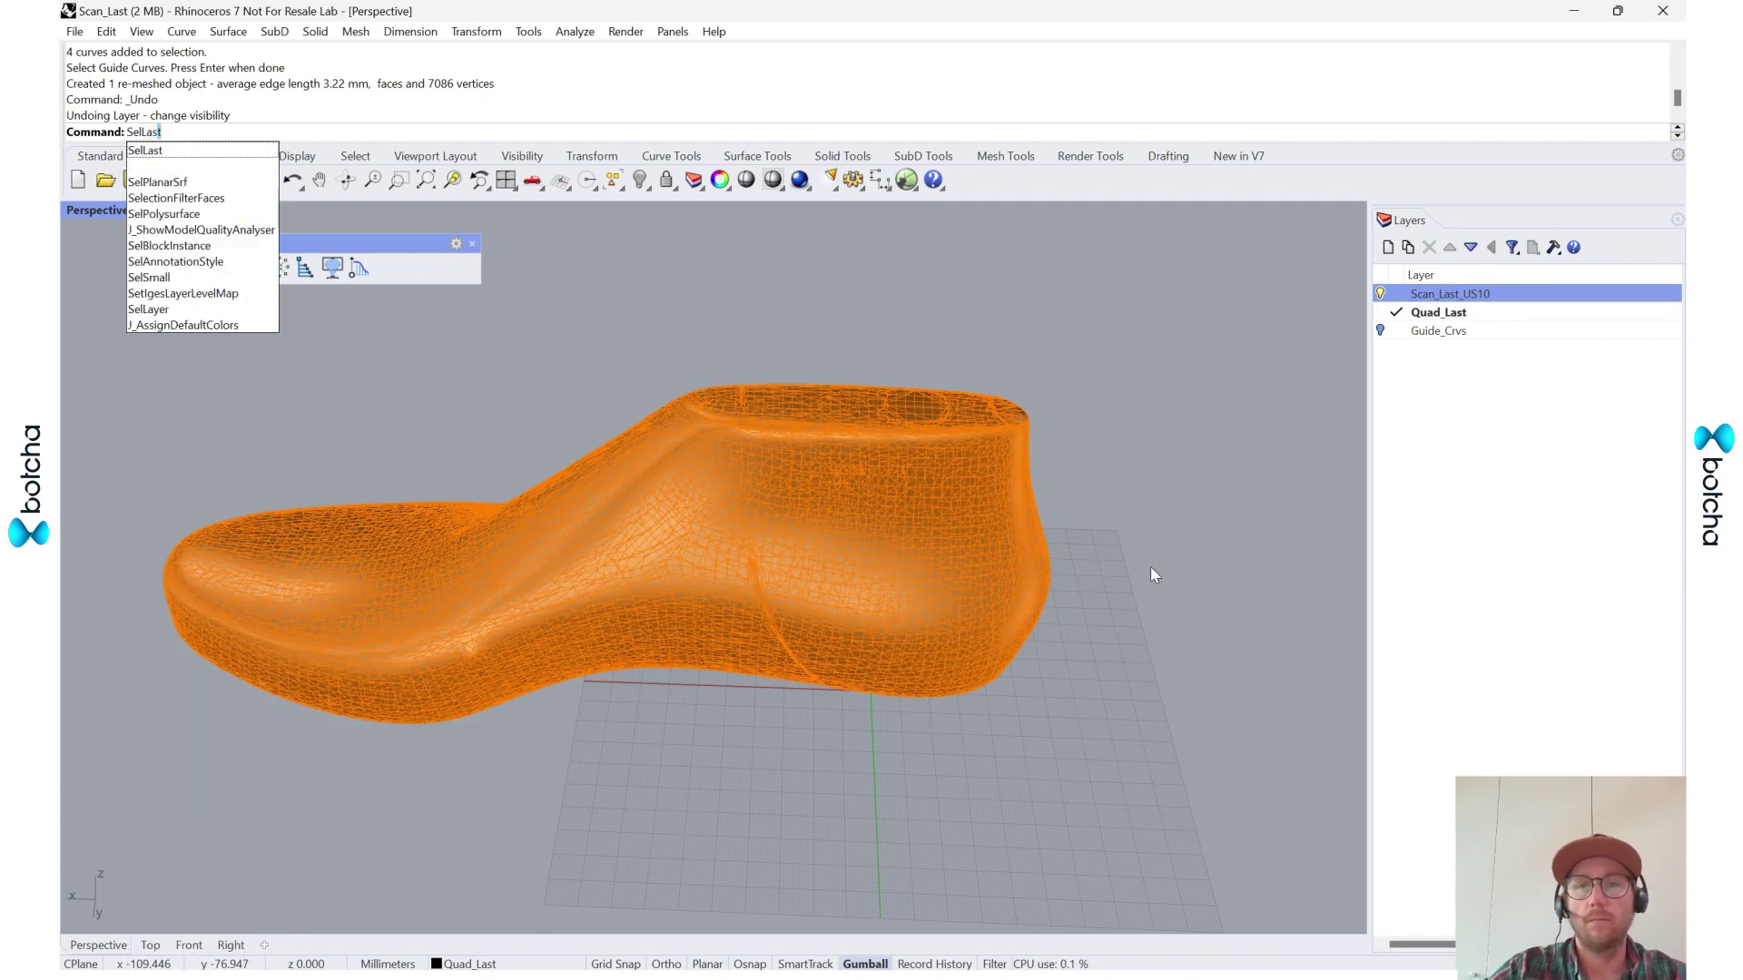
key("Return")
left_click(1453, 312)
right_click(1463, 312)
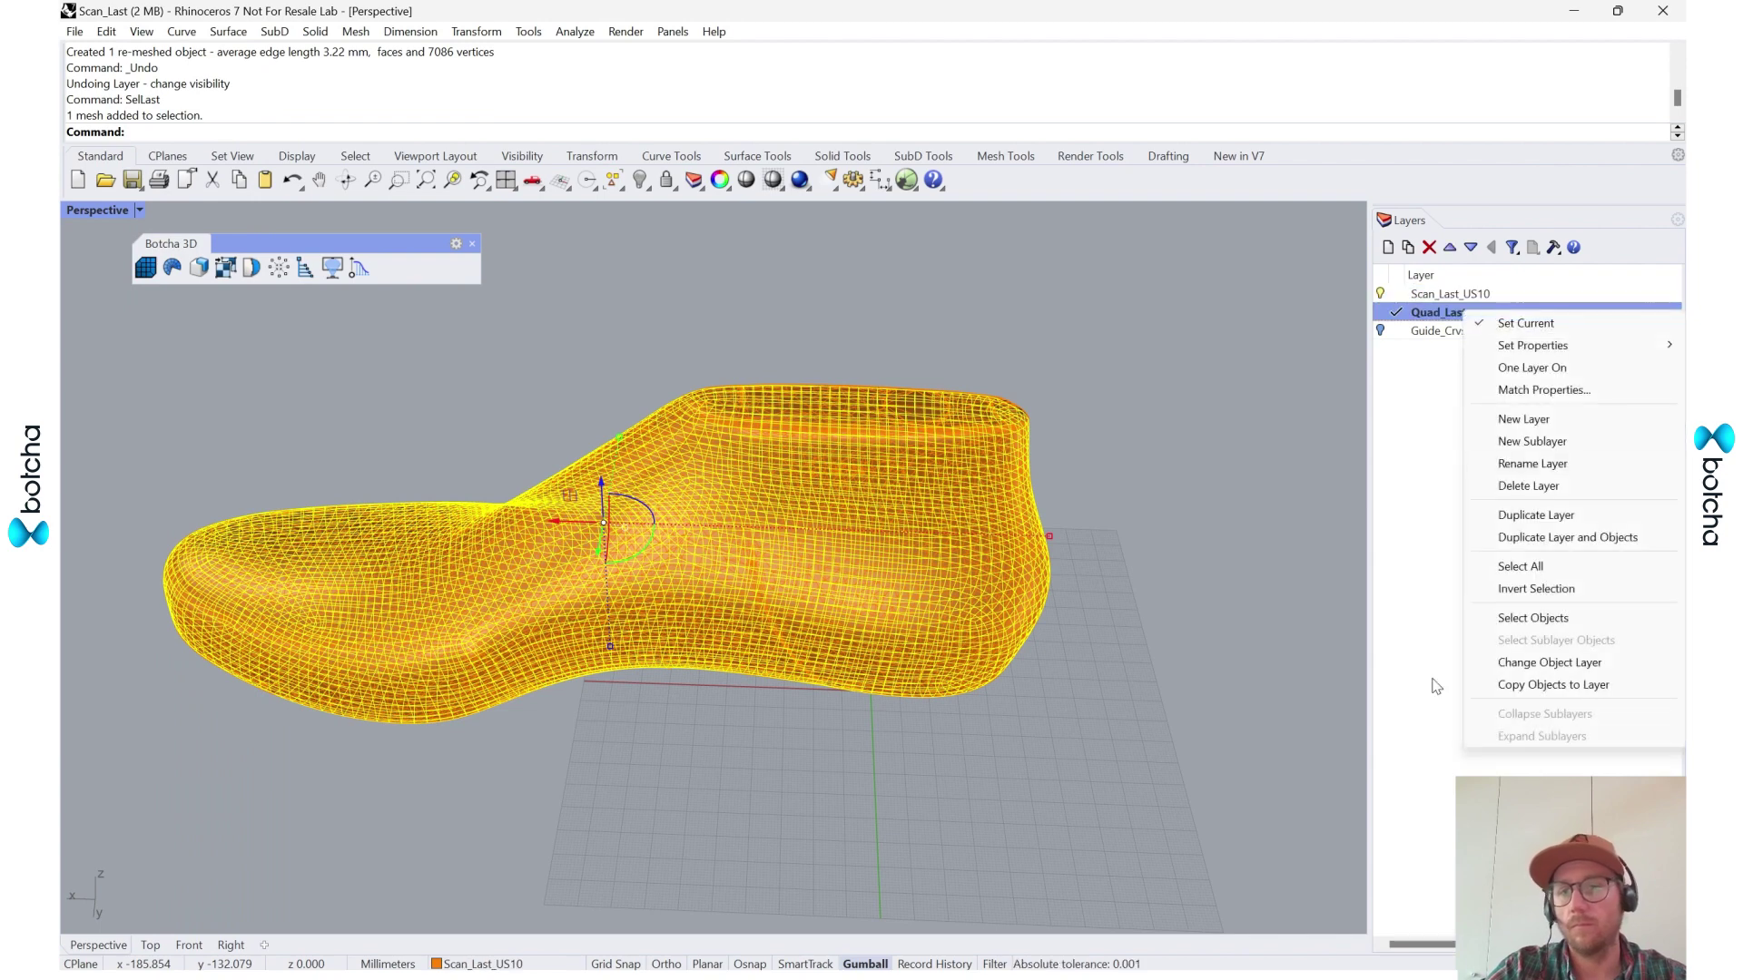
left_click(1534, 663)
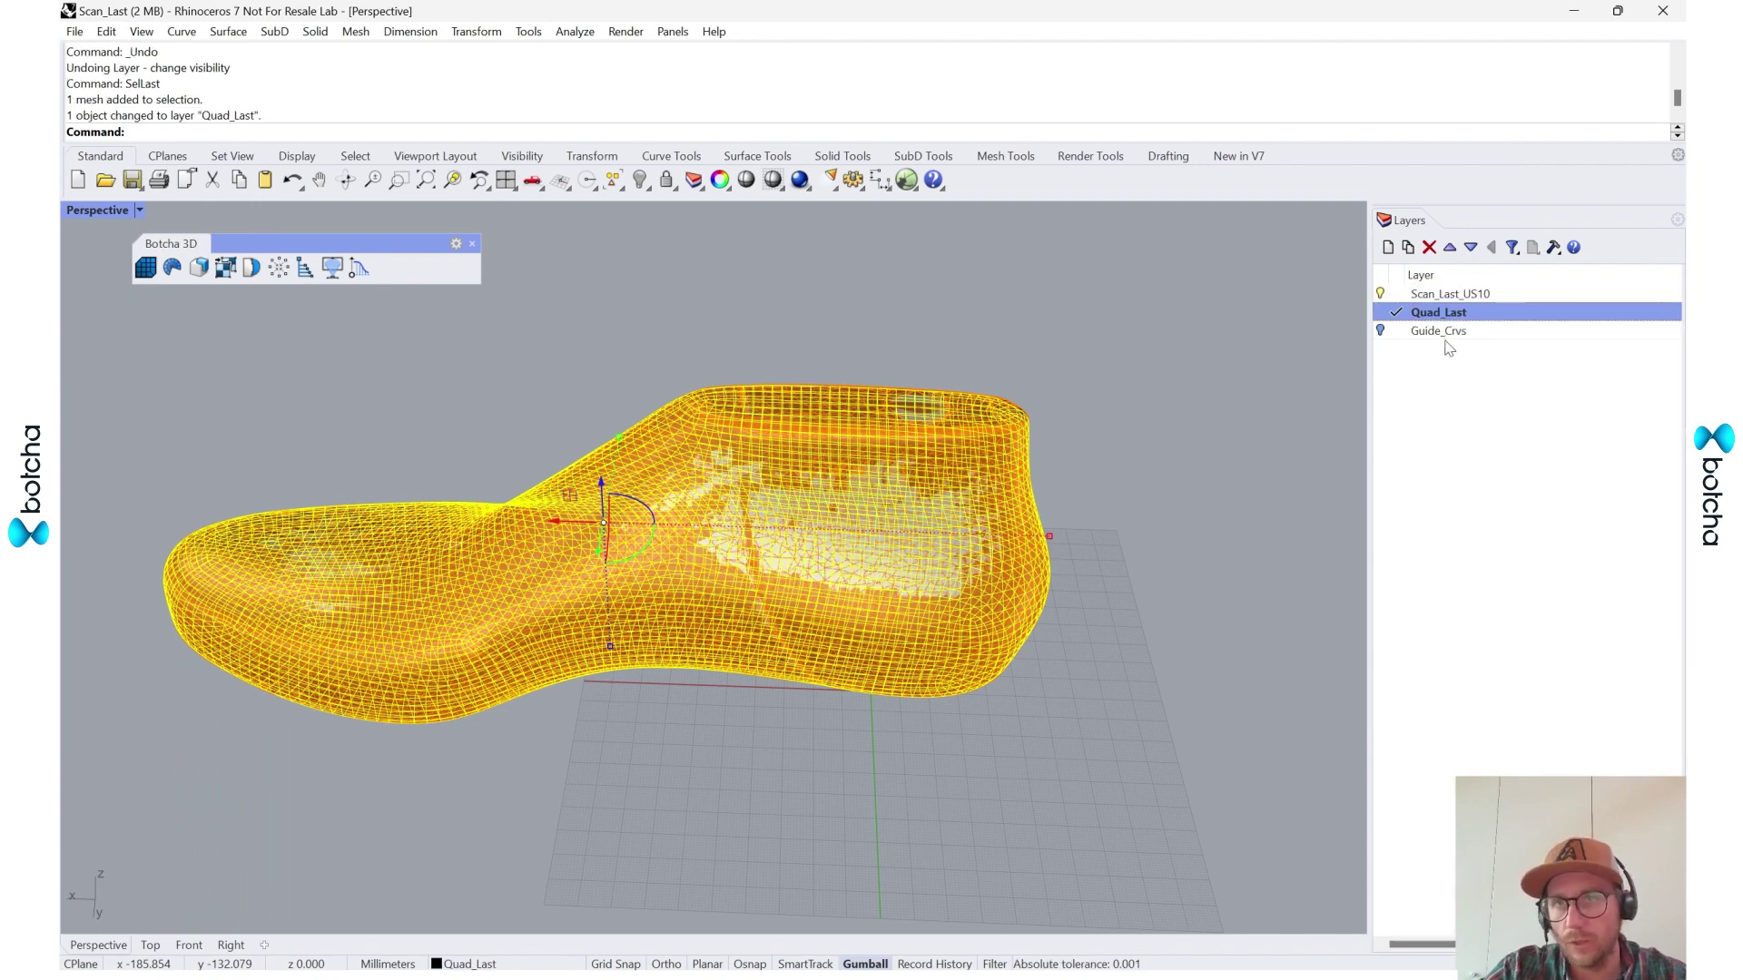
- Turn off the Scan_Last_US10 layer so only the quad mesh is visible
left_click(1467, 314)
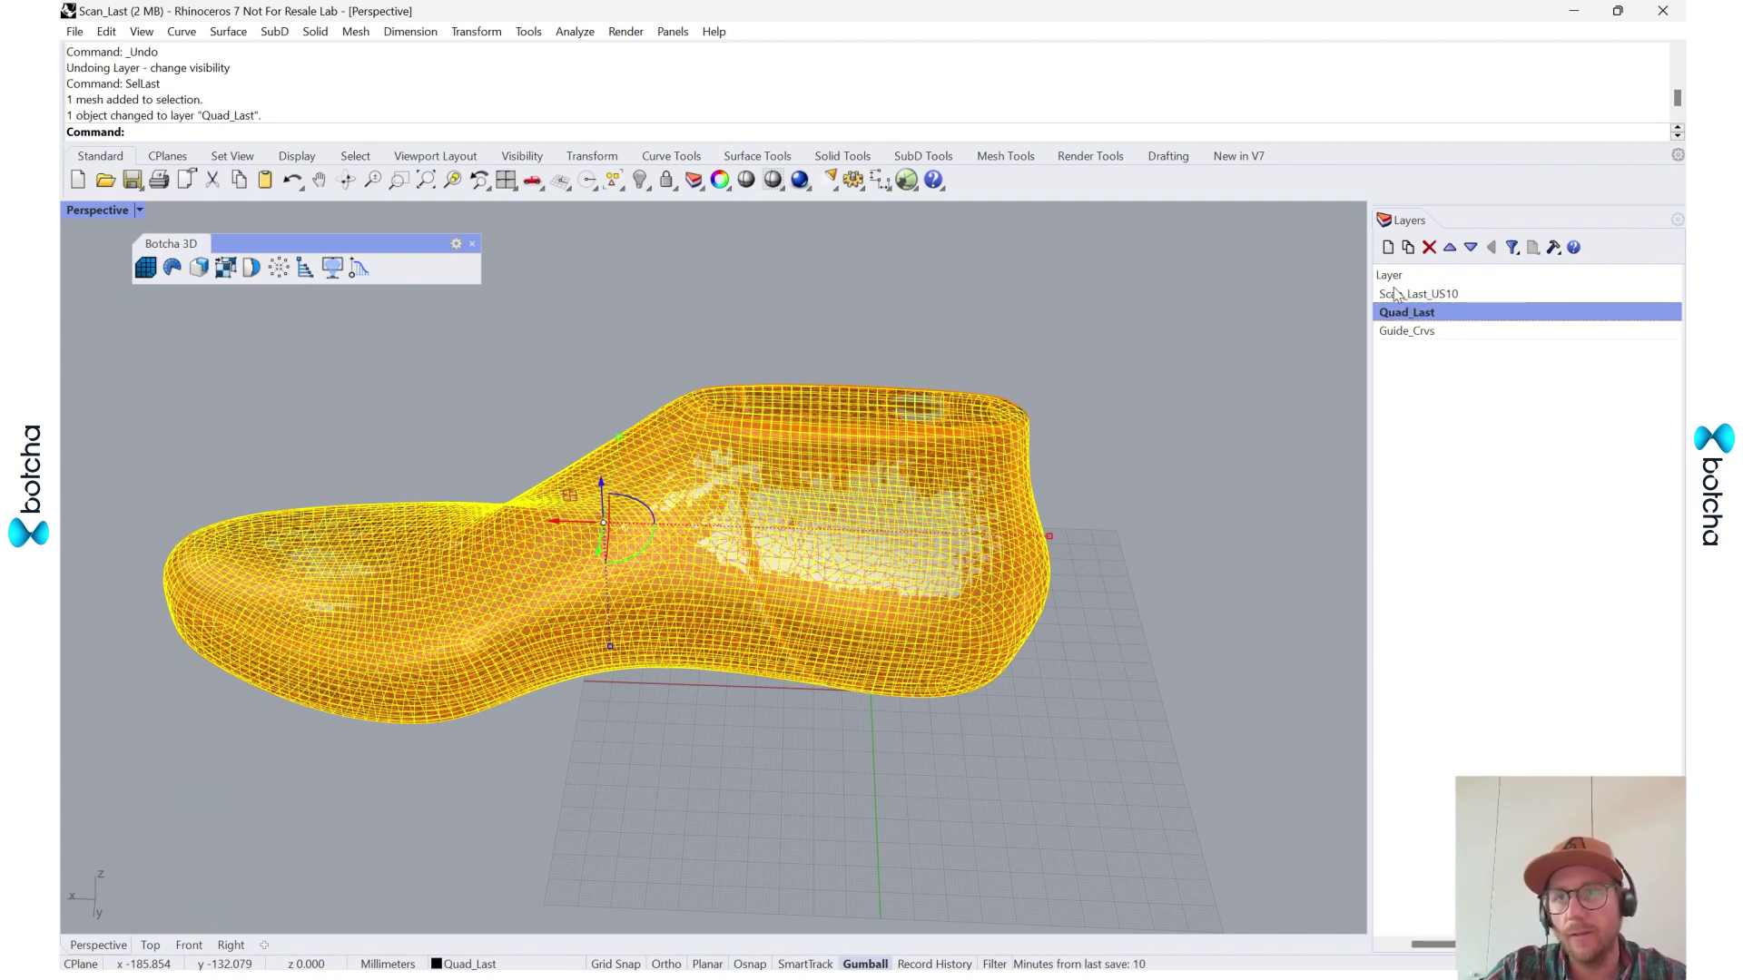
left_click_drag(1475, 945, 1421, 944)
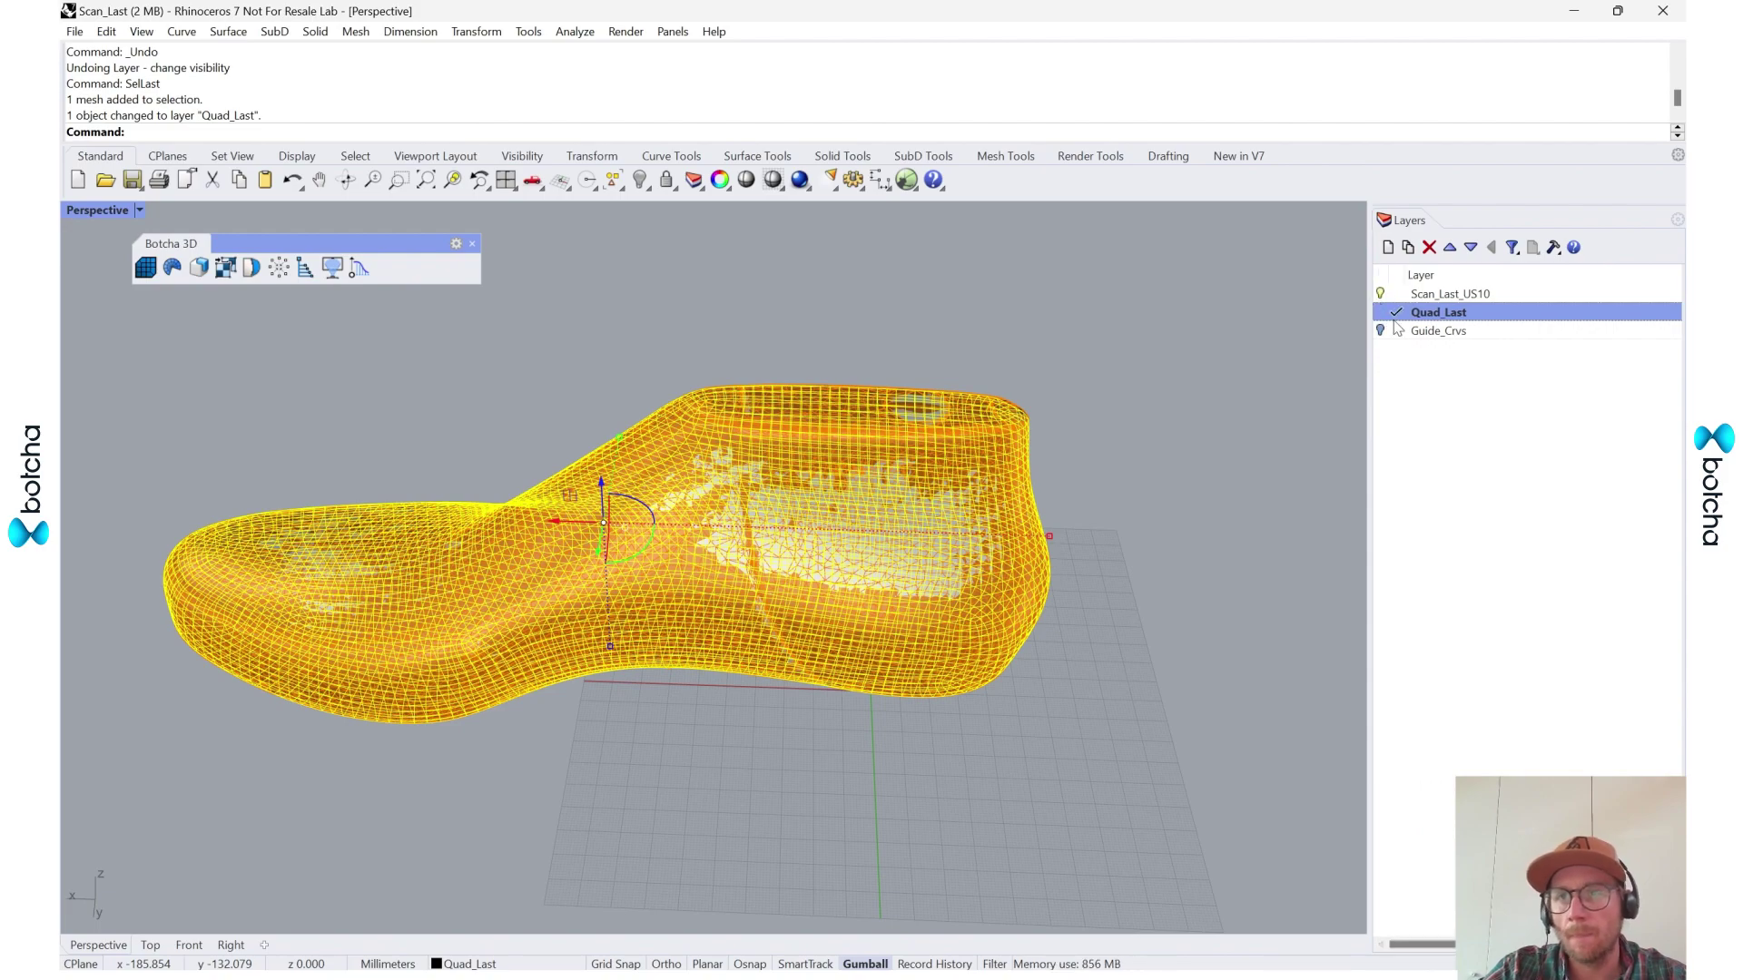
left_click(1381, 293)
left_click(1173, 645)
right_click_drag(1176, 651, 633, 504)
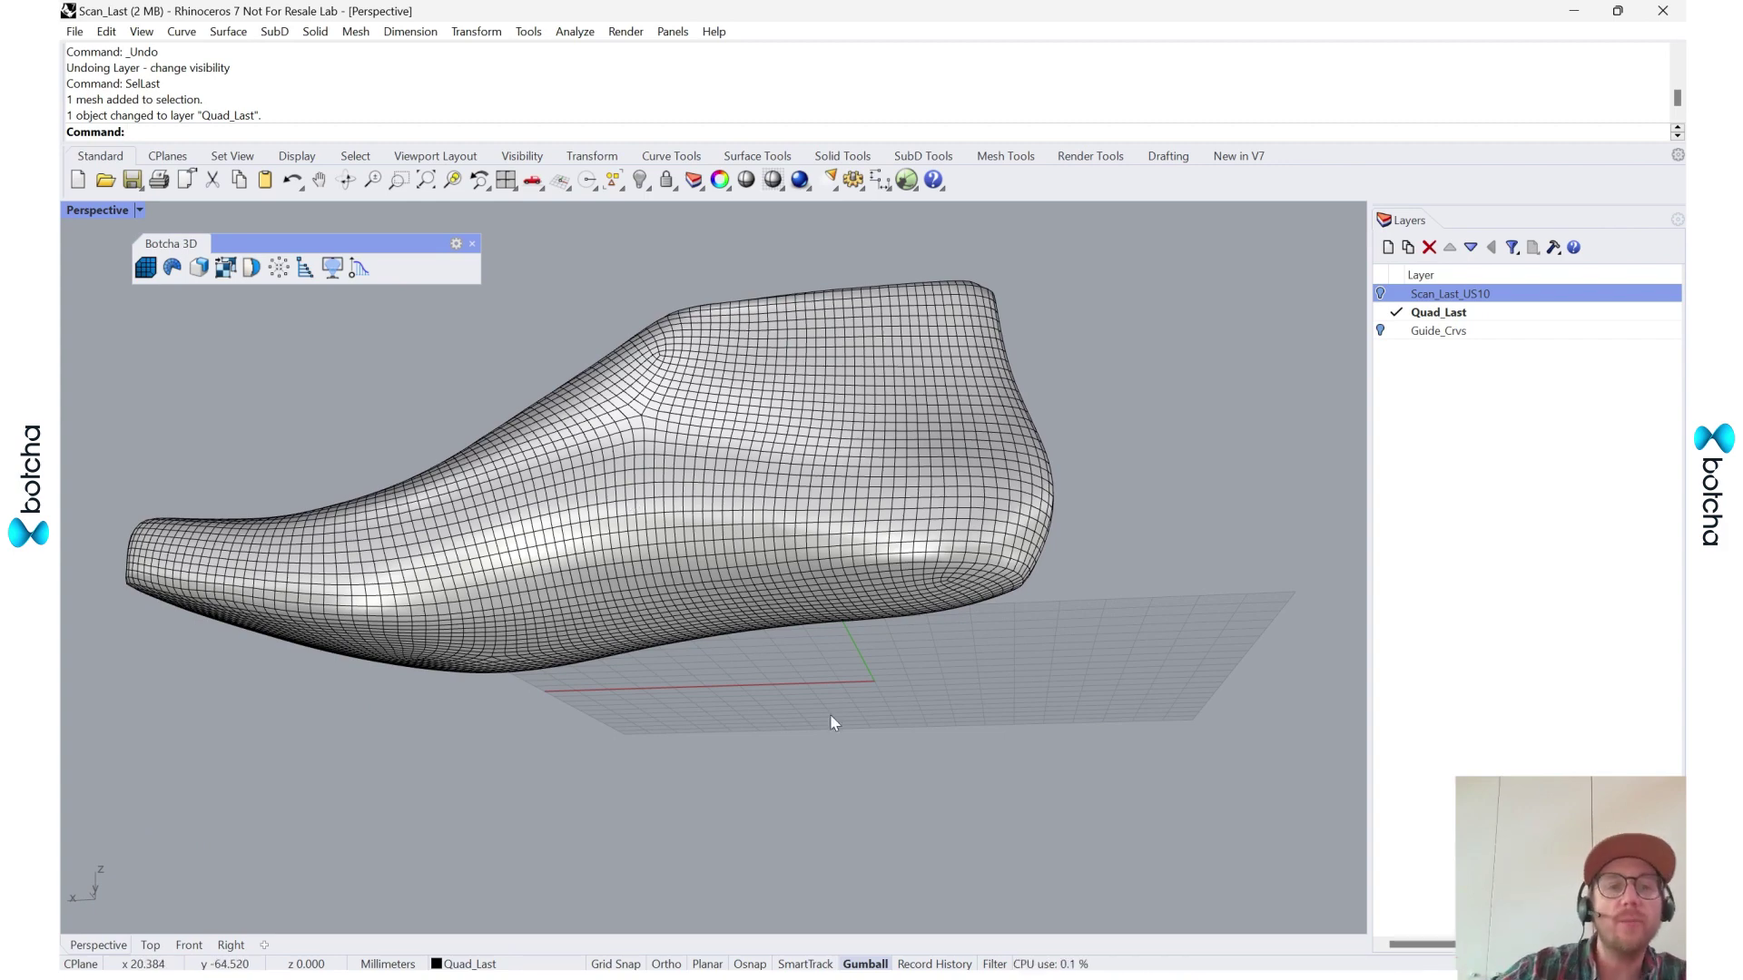
- Select the 78-edge loop ringing the top opening of the quad last
right_click_drag(1091, 541, 403, 465)
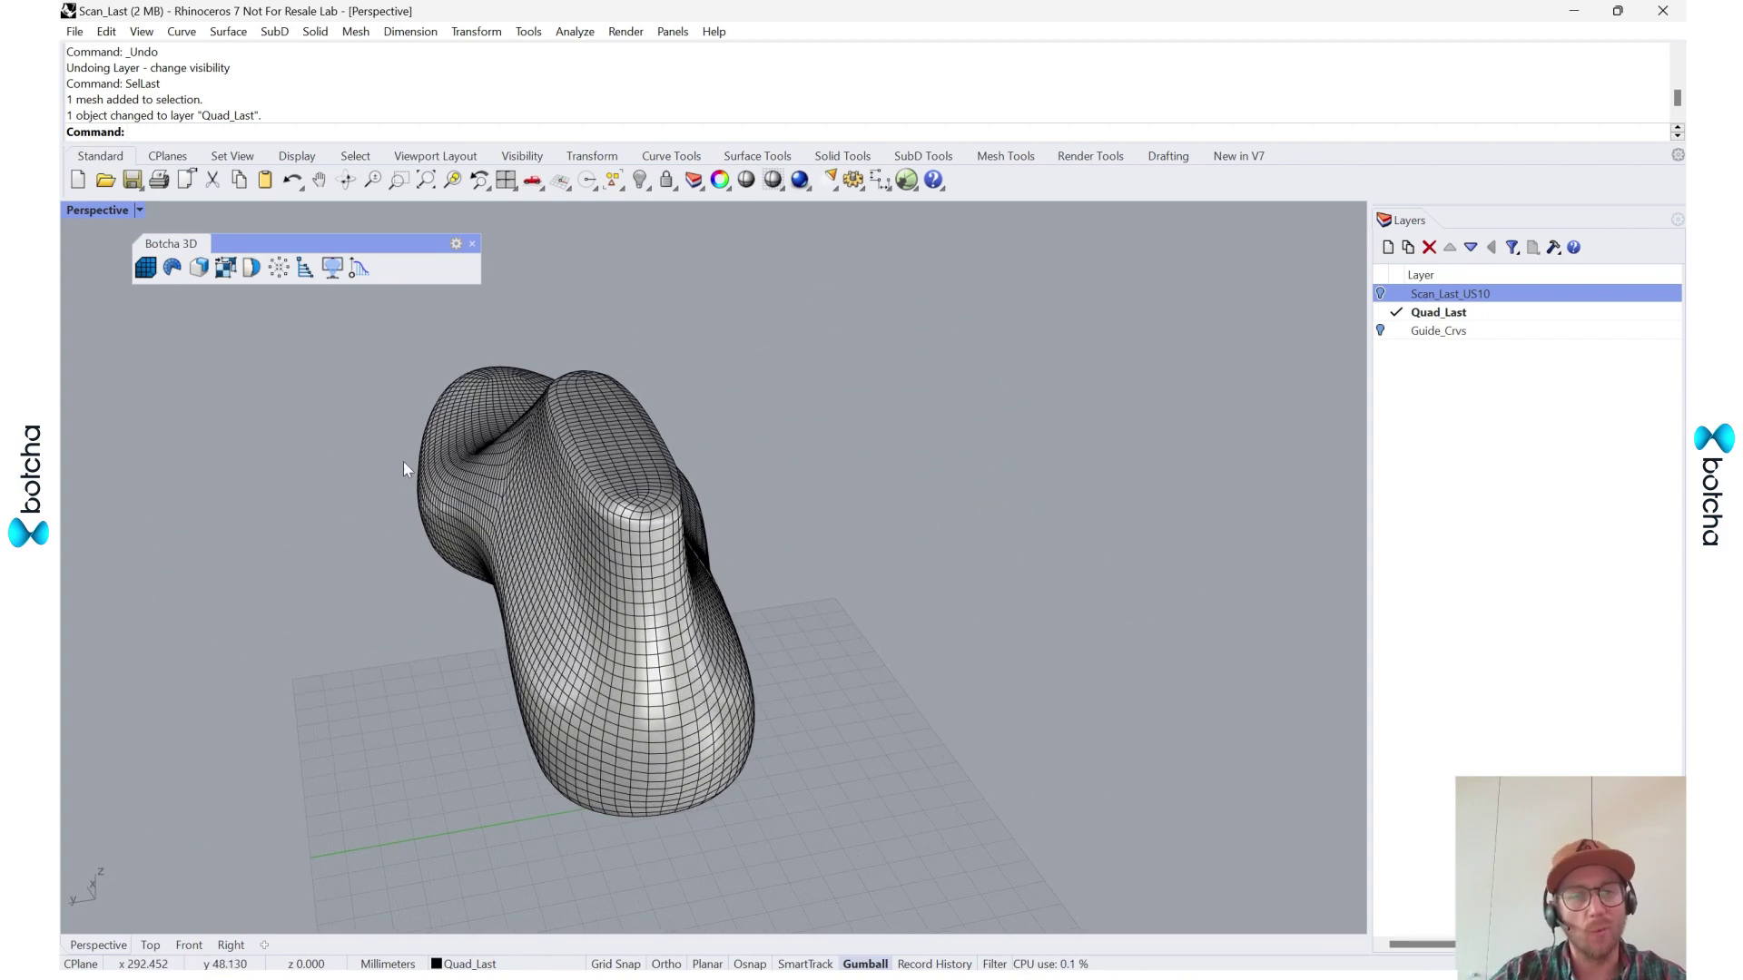
scroll(694, 550, "up", 5)
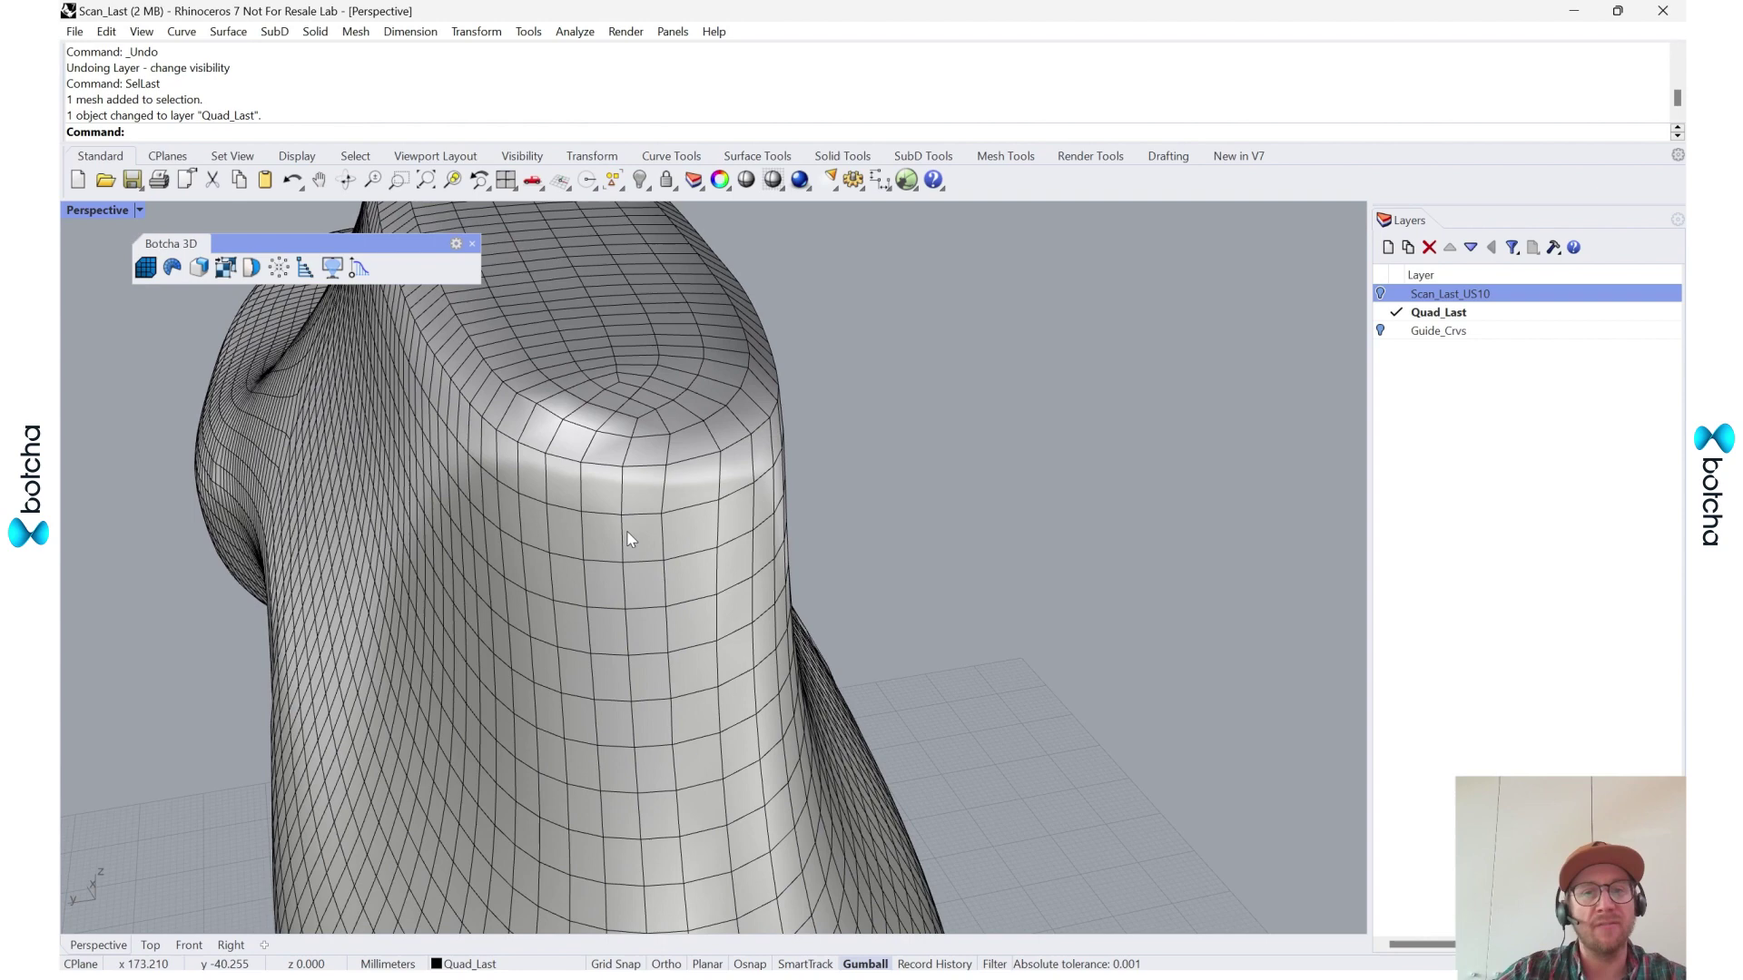
left_click(650, 472, "ctrl+shift")
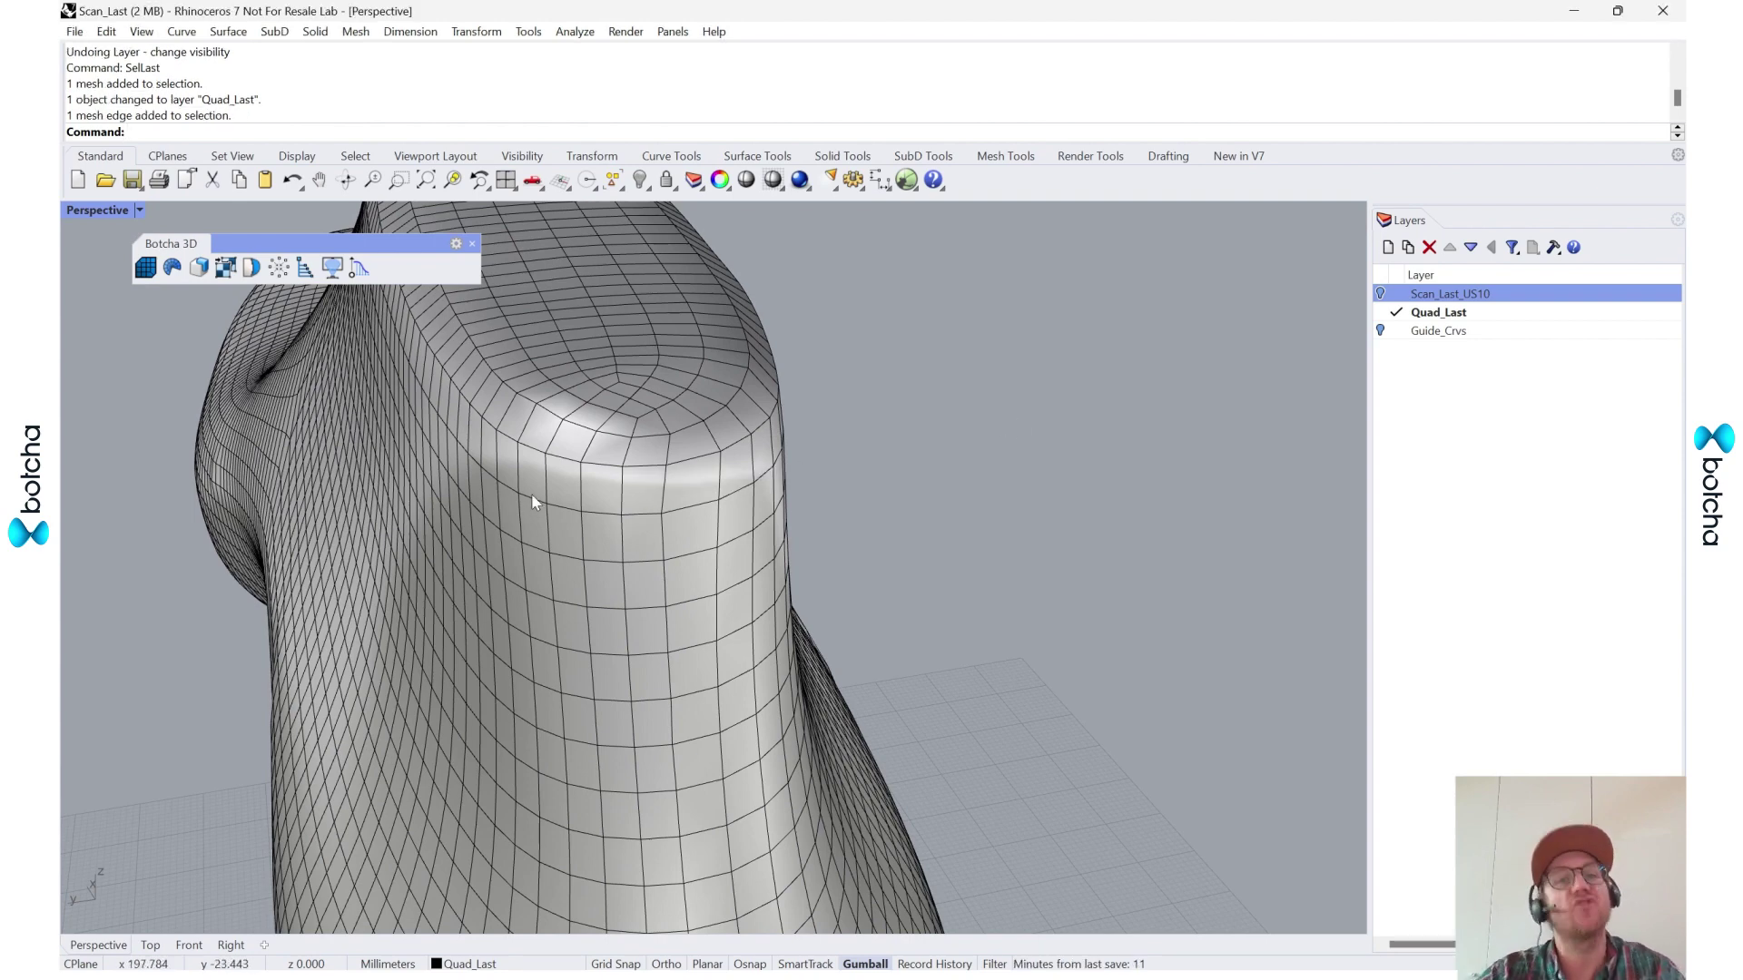
scroll(652, 466, "up", 5)
left_click(645, 461, "ctrl+shift")
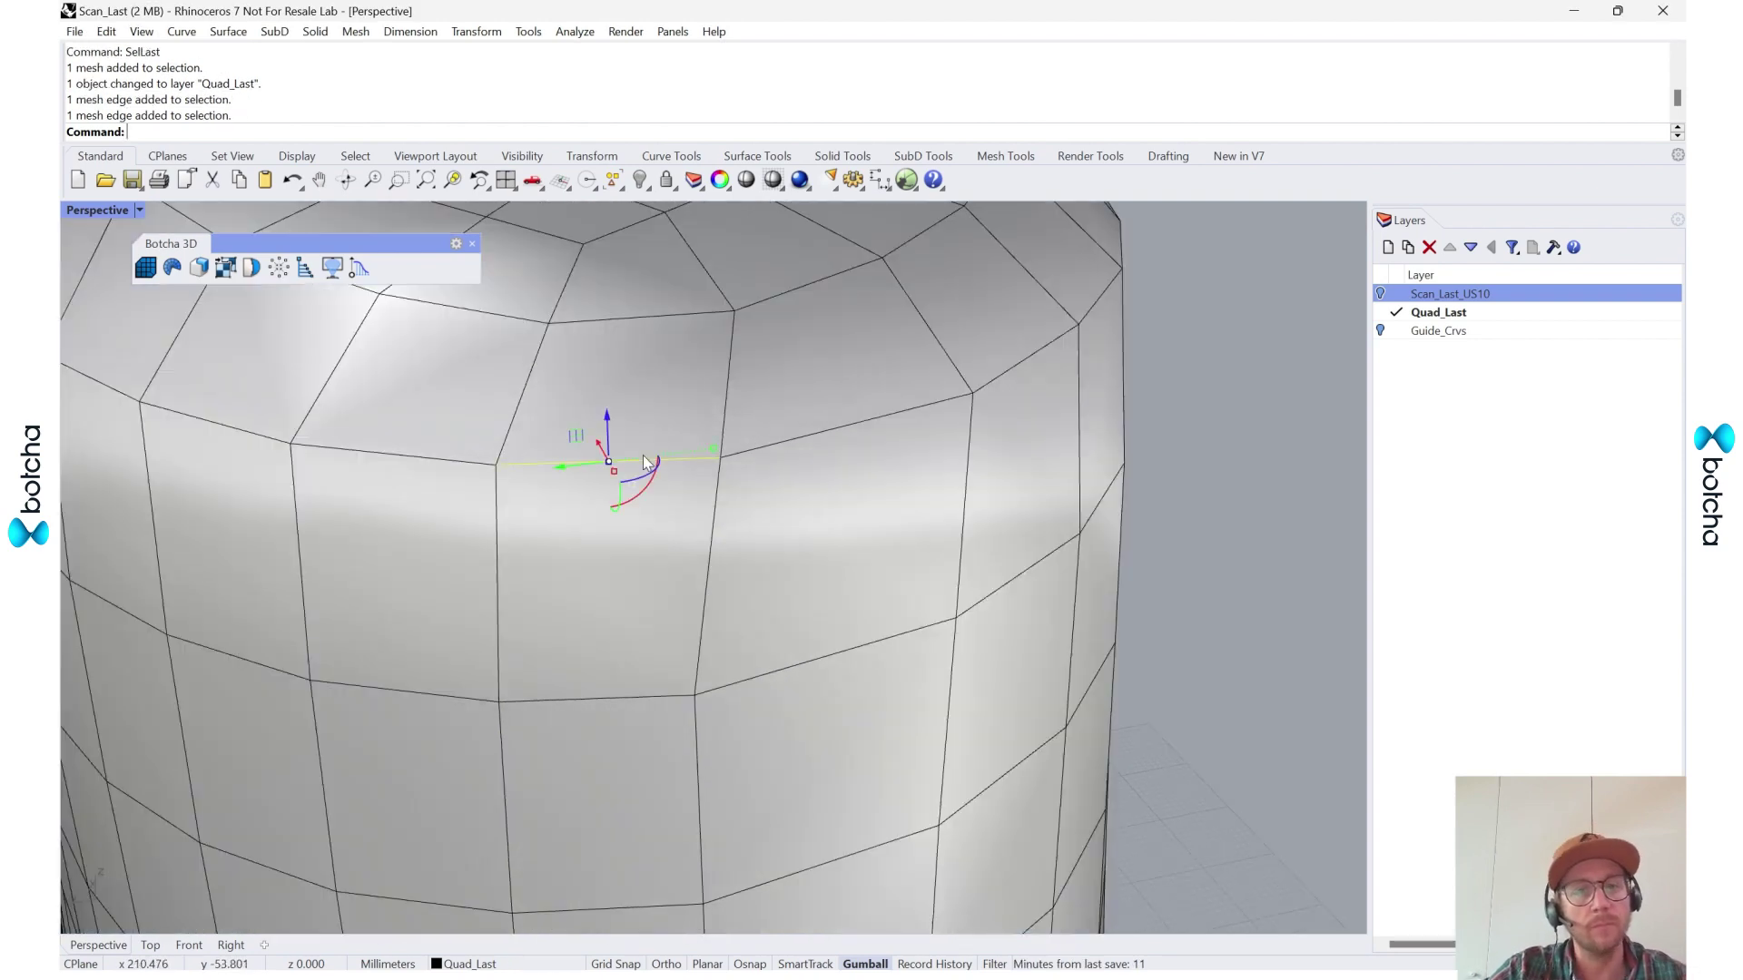
double_click(652, 467, "ctrl+shift")
scroll(871, 549, "down", 10)
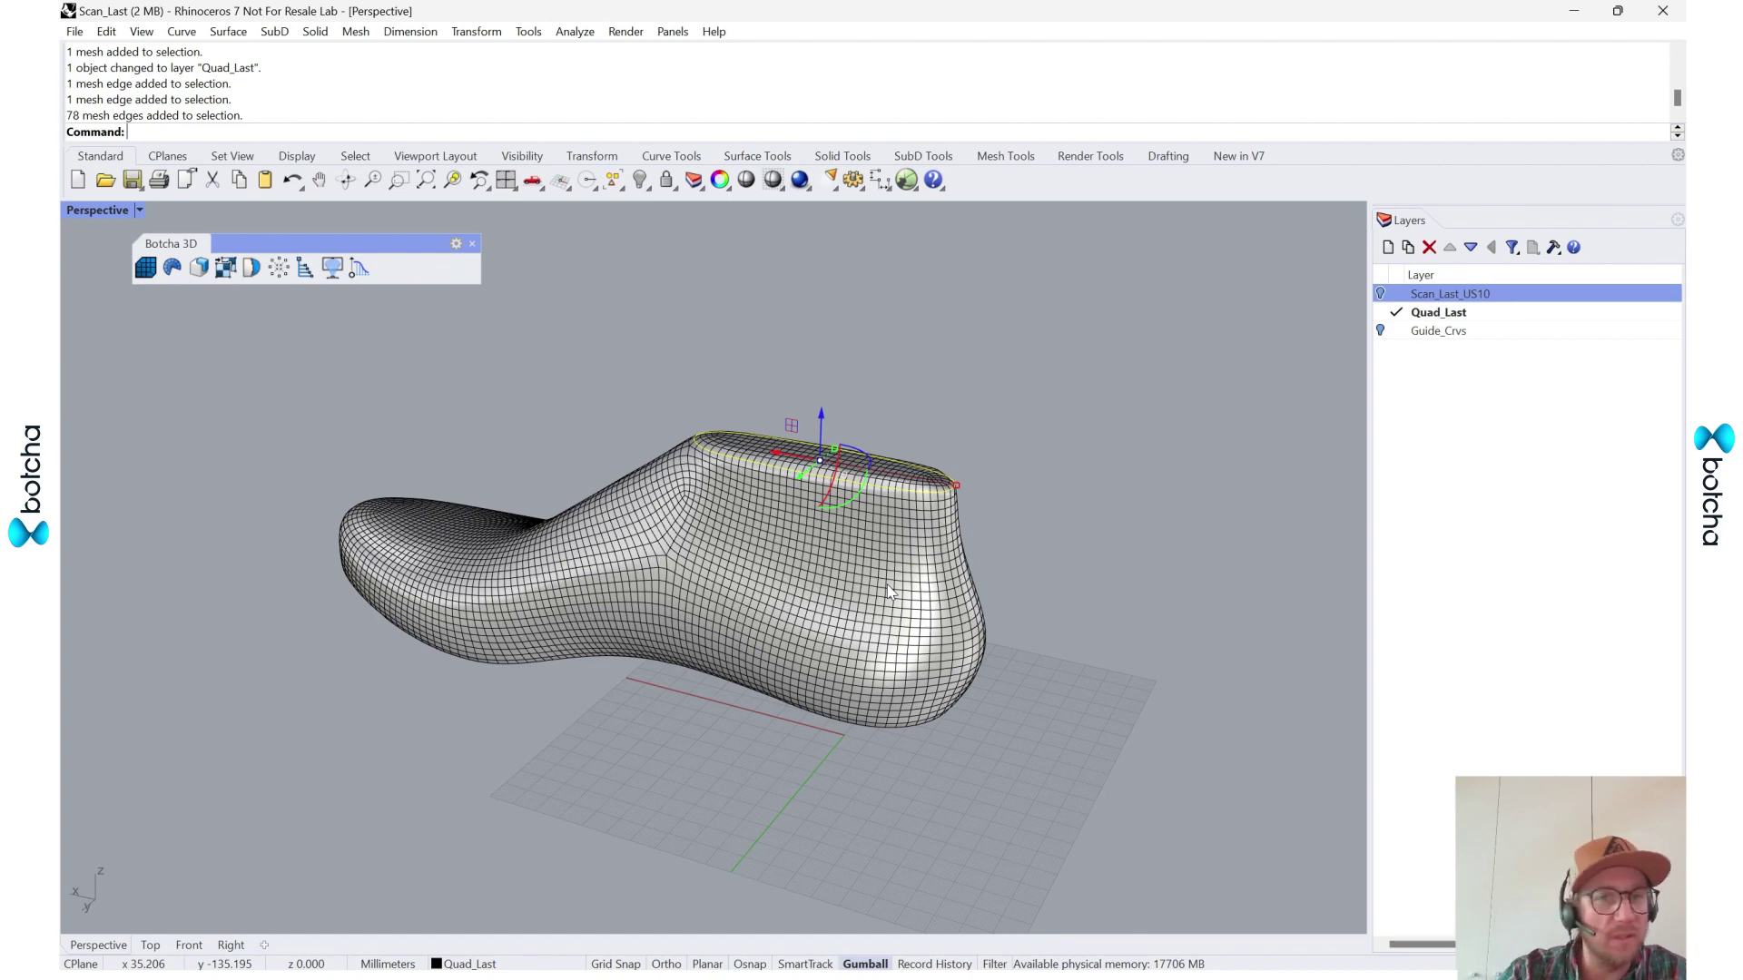
- Unweld the mesh along the selected 78-edge top loop with UnweldEdge
type("UnweldEdge")
key("Return")
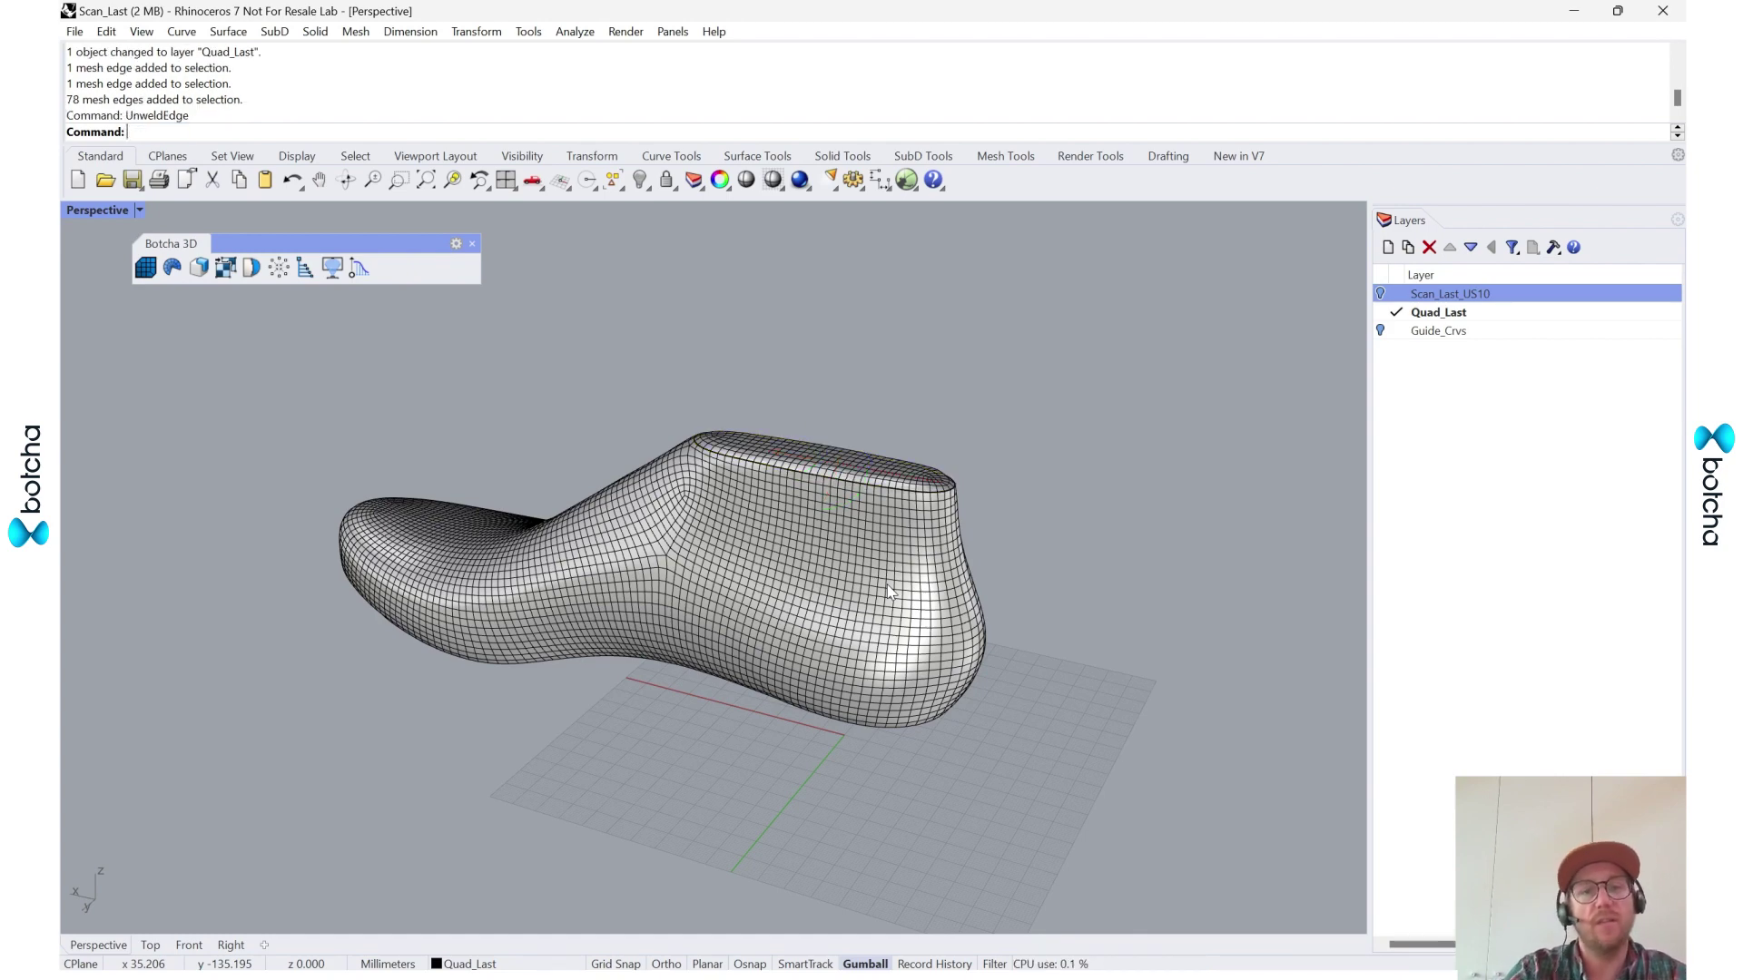
right_click_drag(888, 584, 1146, 482)
scroll(754, 570, "up", 8)
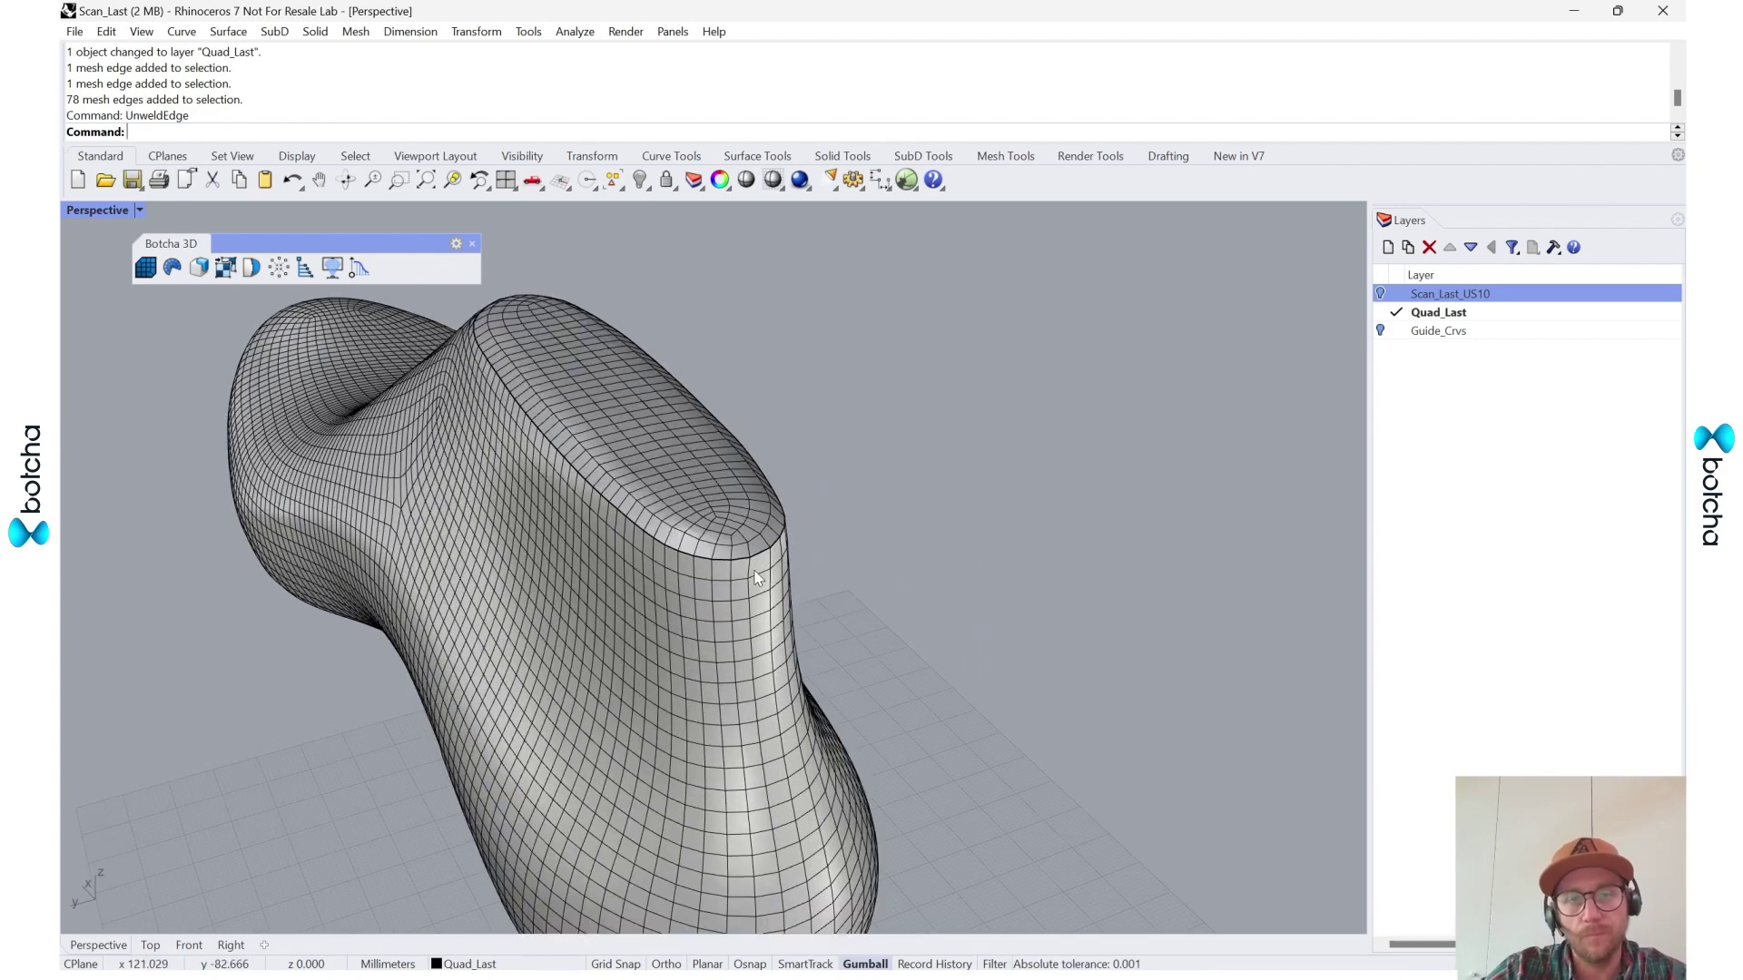
double_click(748, 574, "ctrl+shift")
right_click_drag(843, 564, 935, 514)
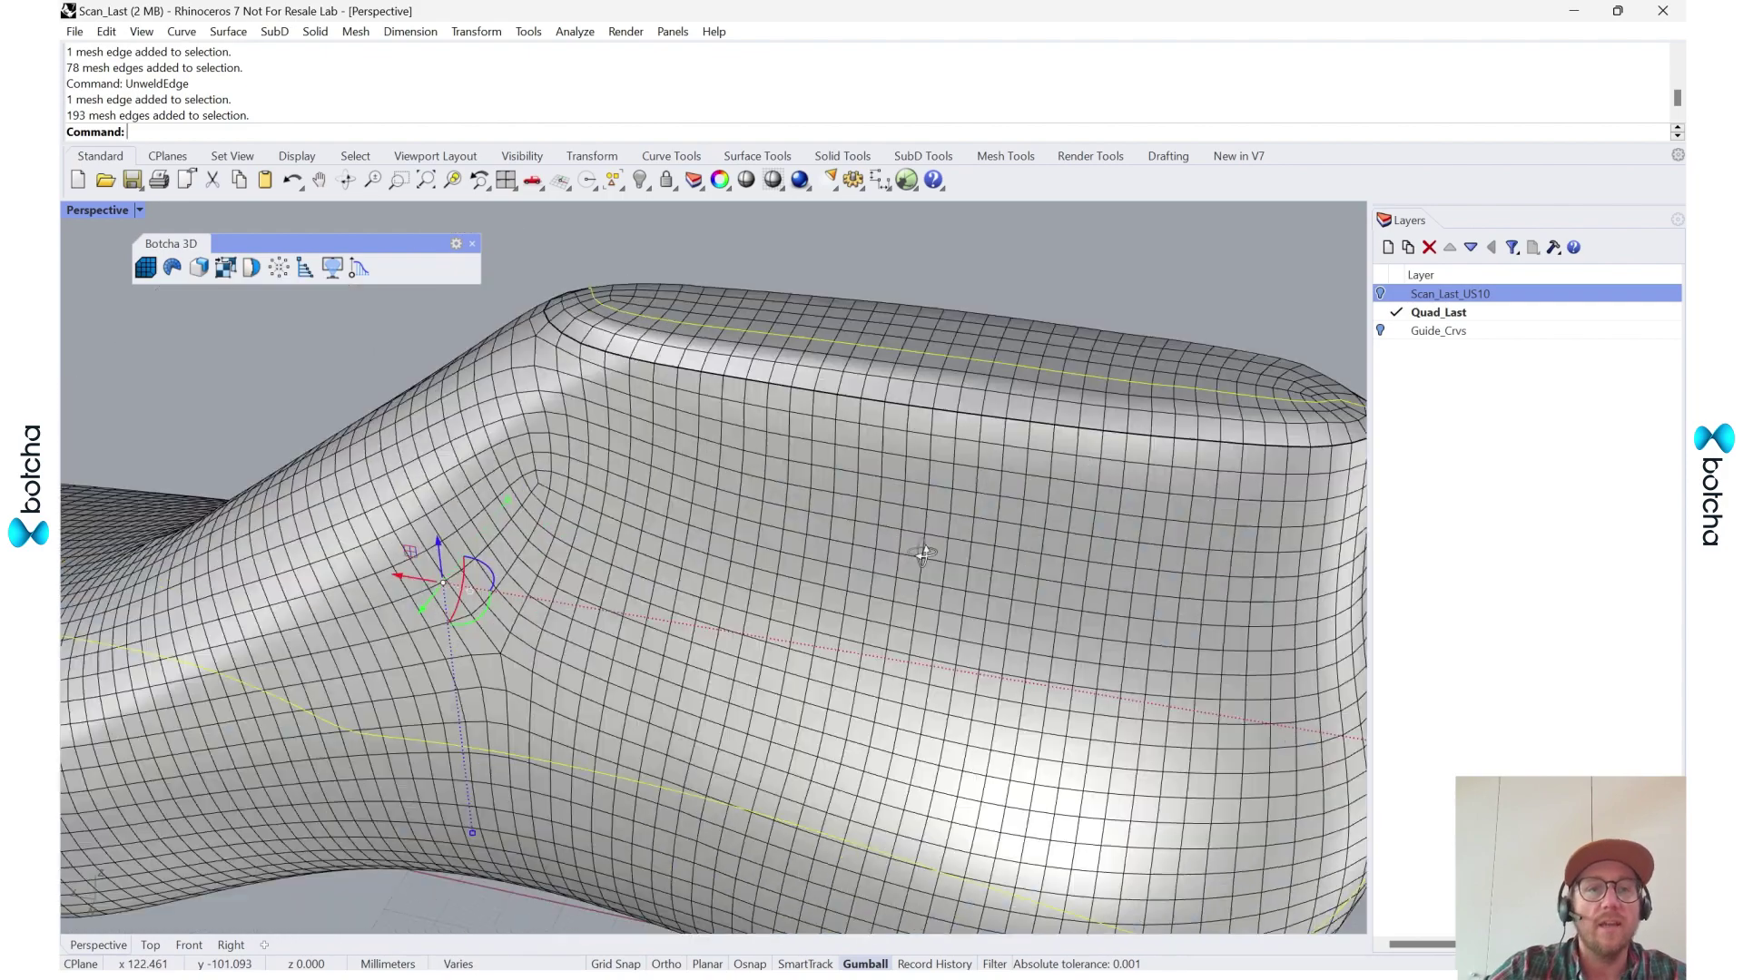
scroll(935, 514, "down", 3)
right_click_drag(949, 749, 994, 639)
left_click(1065, 766)
- Select the 186-edge loop bounding the footbed and unweld it too
scroll(788, 532, "up", 4)
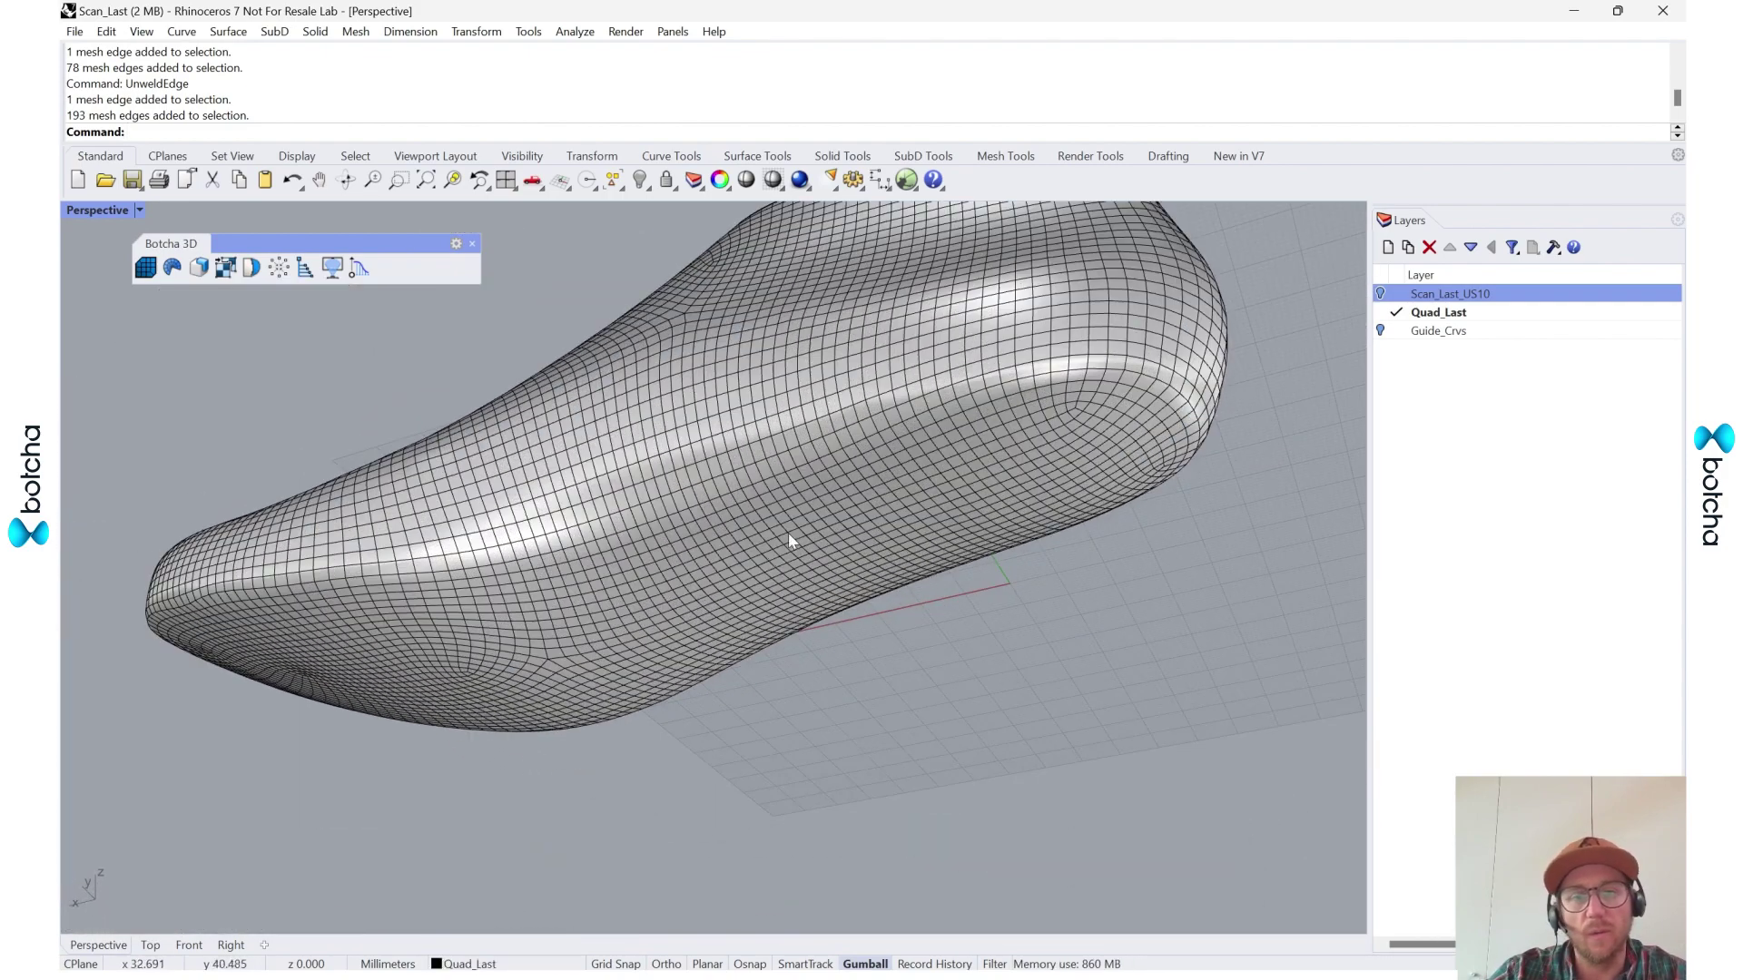
right_click_drag(788, 532, 871, 558, "shift")
scroll(415, 614, "up", 5)
double_click(538, 627, "ctrl+shift")
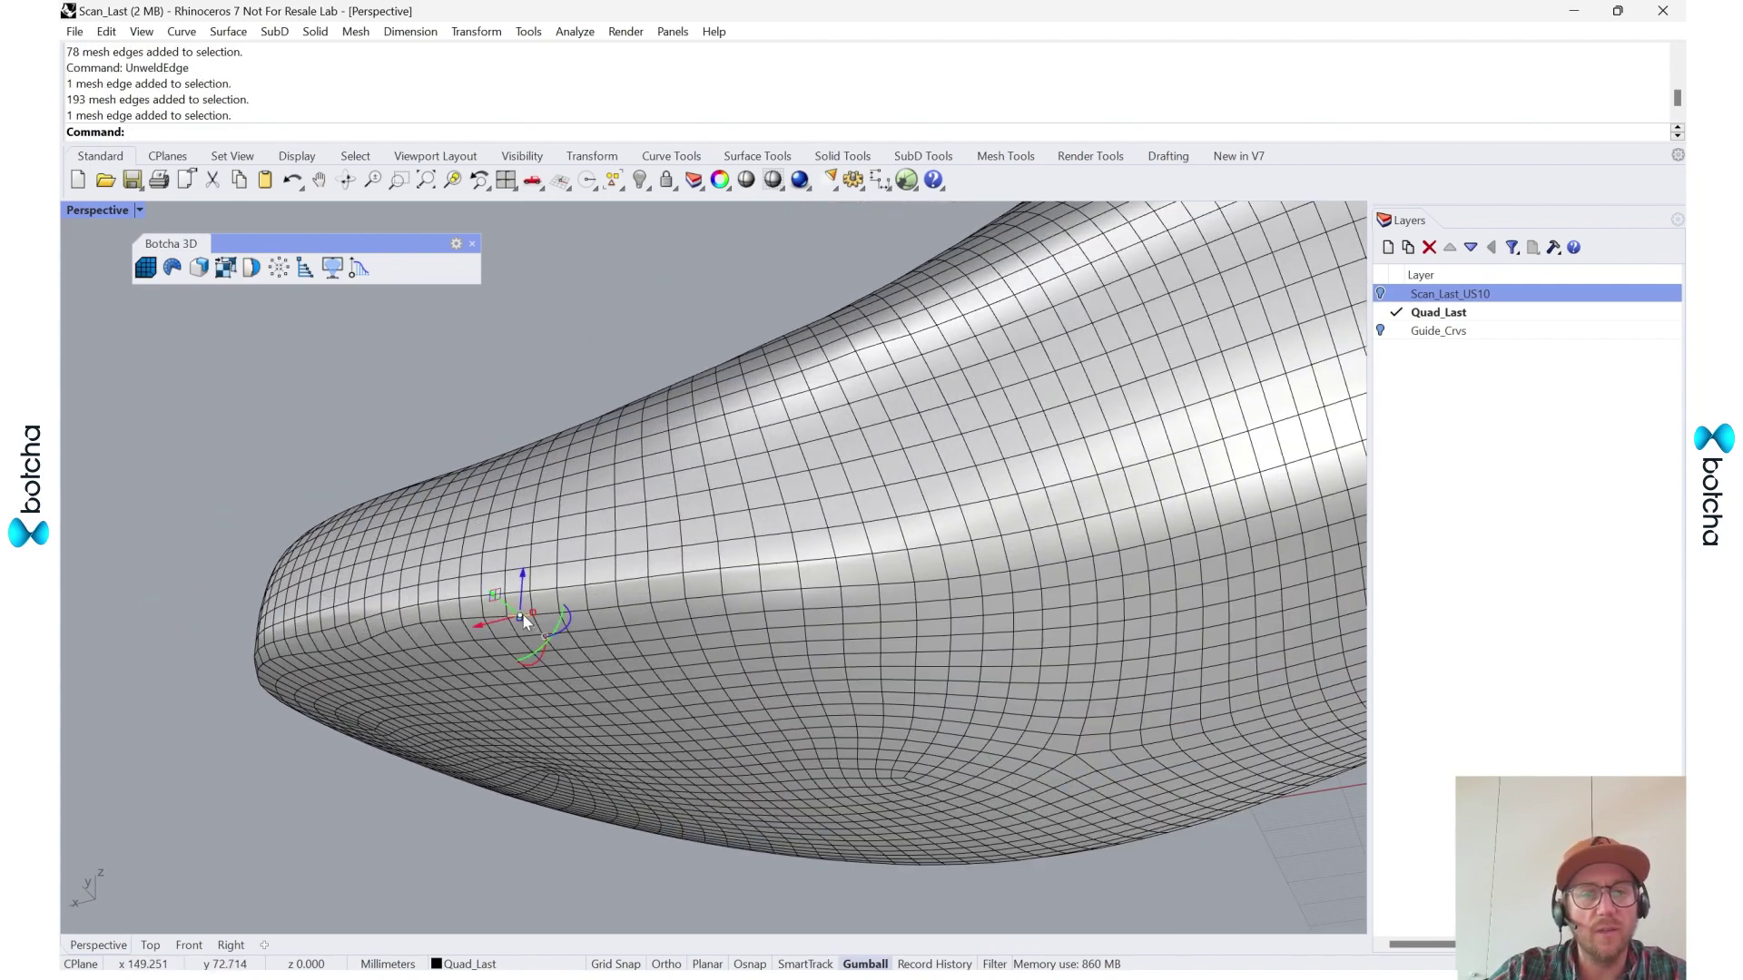
scroll(532, 619, "down", 5)
right_click_drag(532, 619, 771, 644)
key("Return")
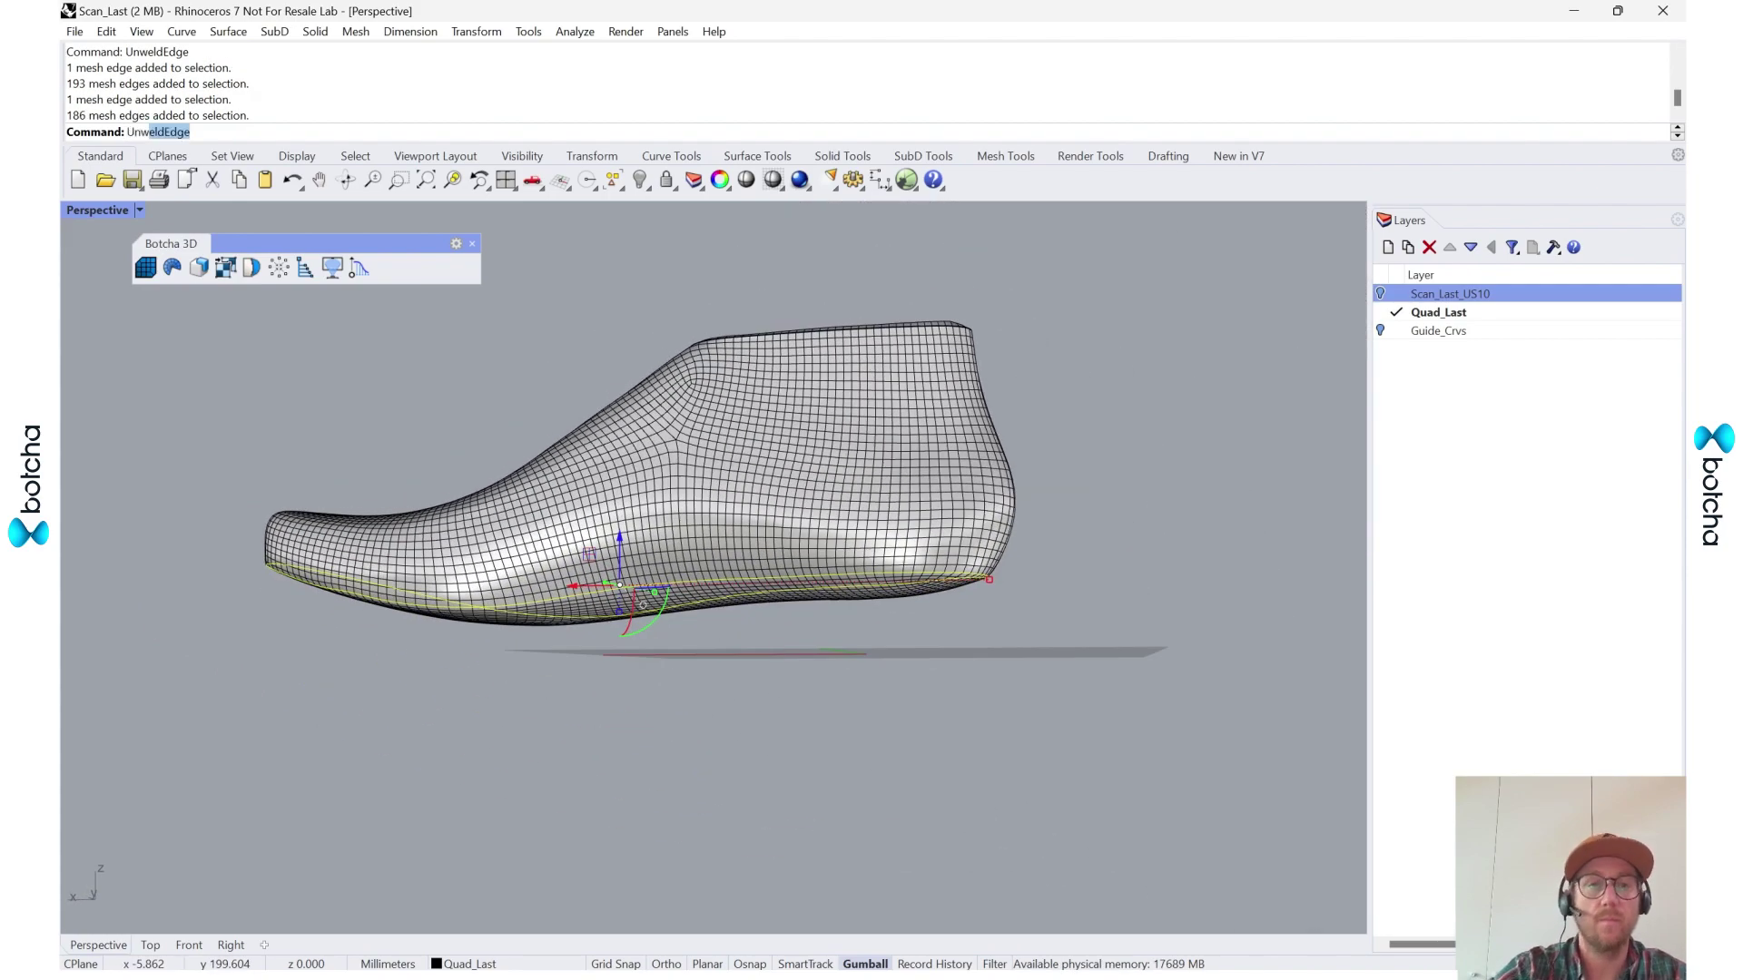
- Select the entire quad mesh of the last
right_click_drag(1083, 537, 940, 581)
scroll(656, 496, "up", 4)
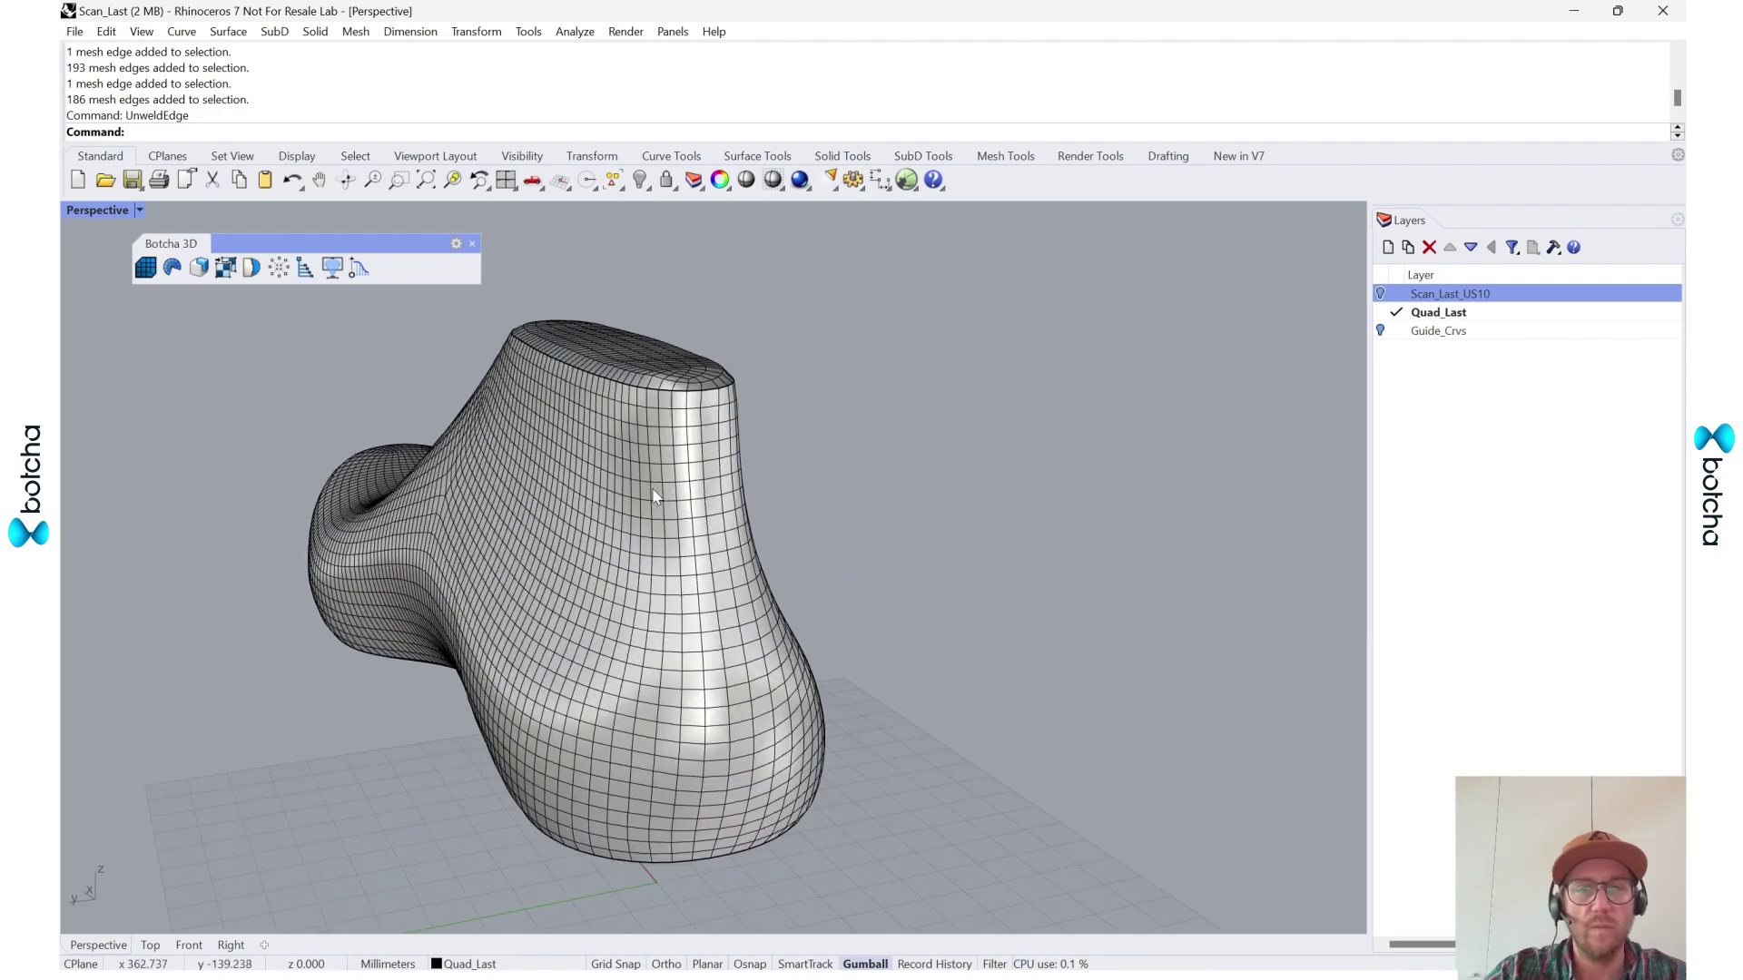
right_click_drag(655, 495, 678, 543)
left_click(678, 543)
type("E")
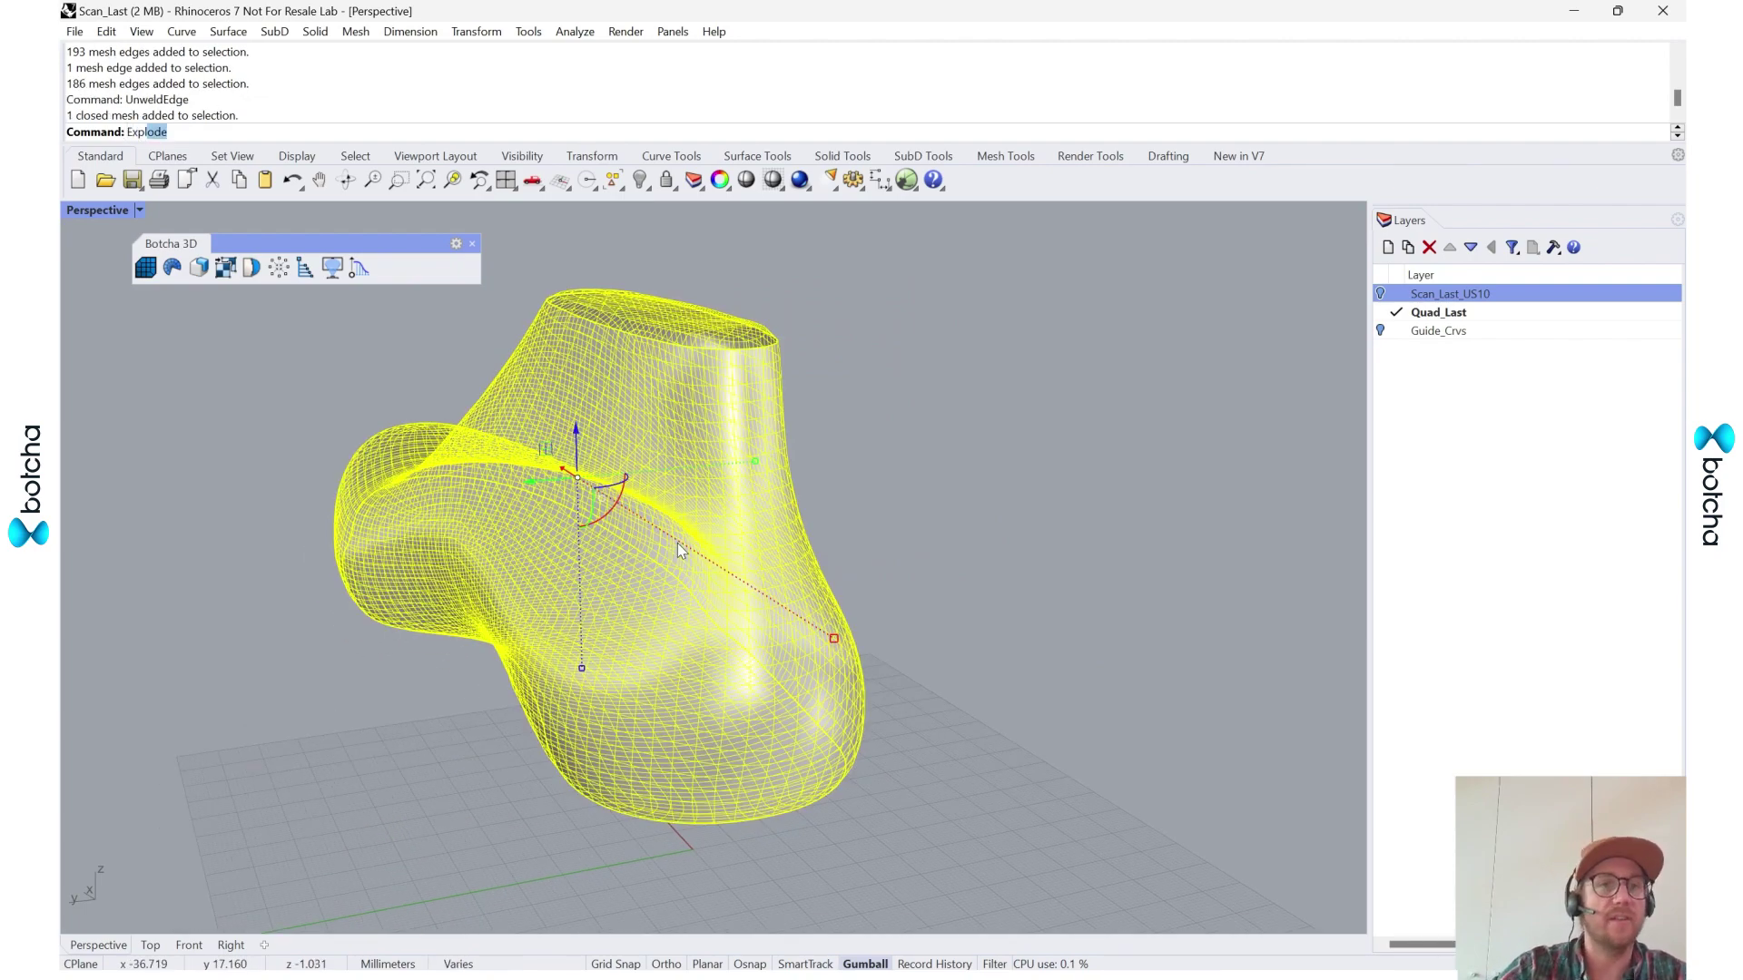
type("xpl")
key("Return")
left_click(986, 657)
right_click_drag(986, 657, 1027, 749)
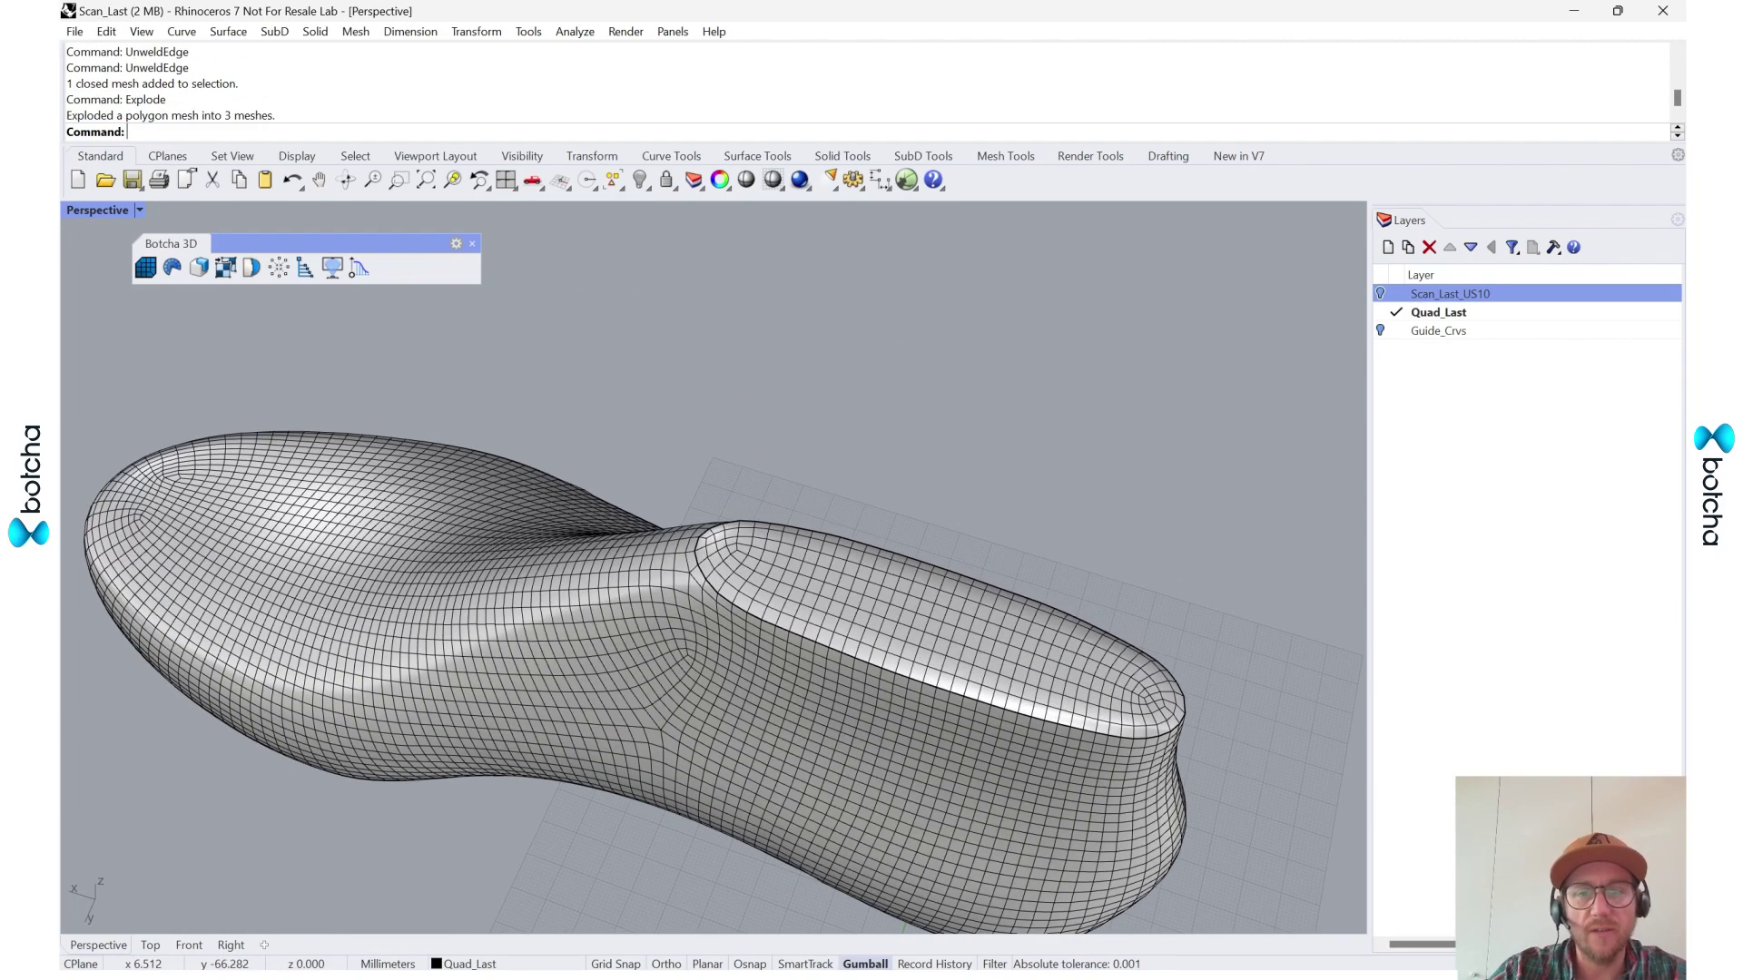
left_click(973, 638)
key("Delete")
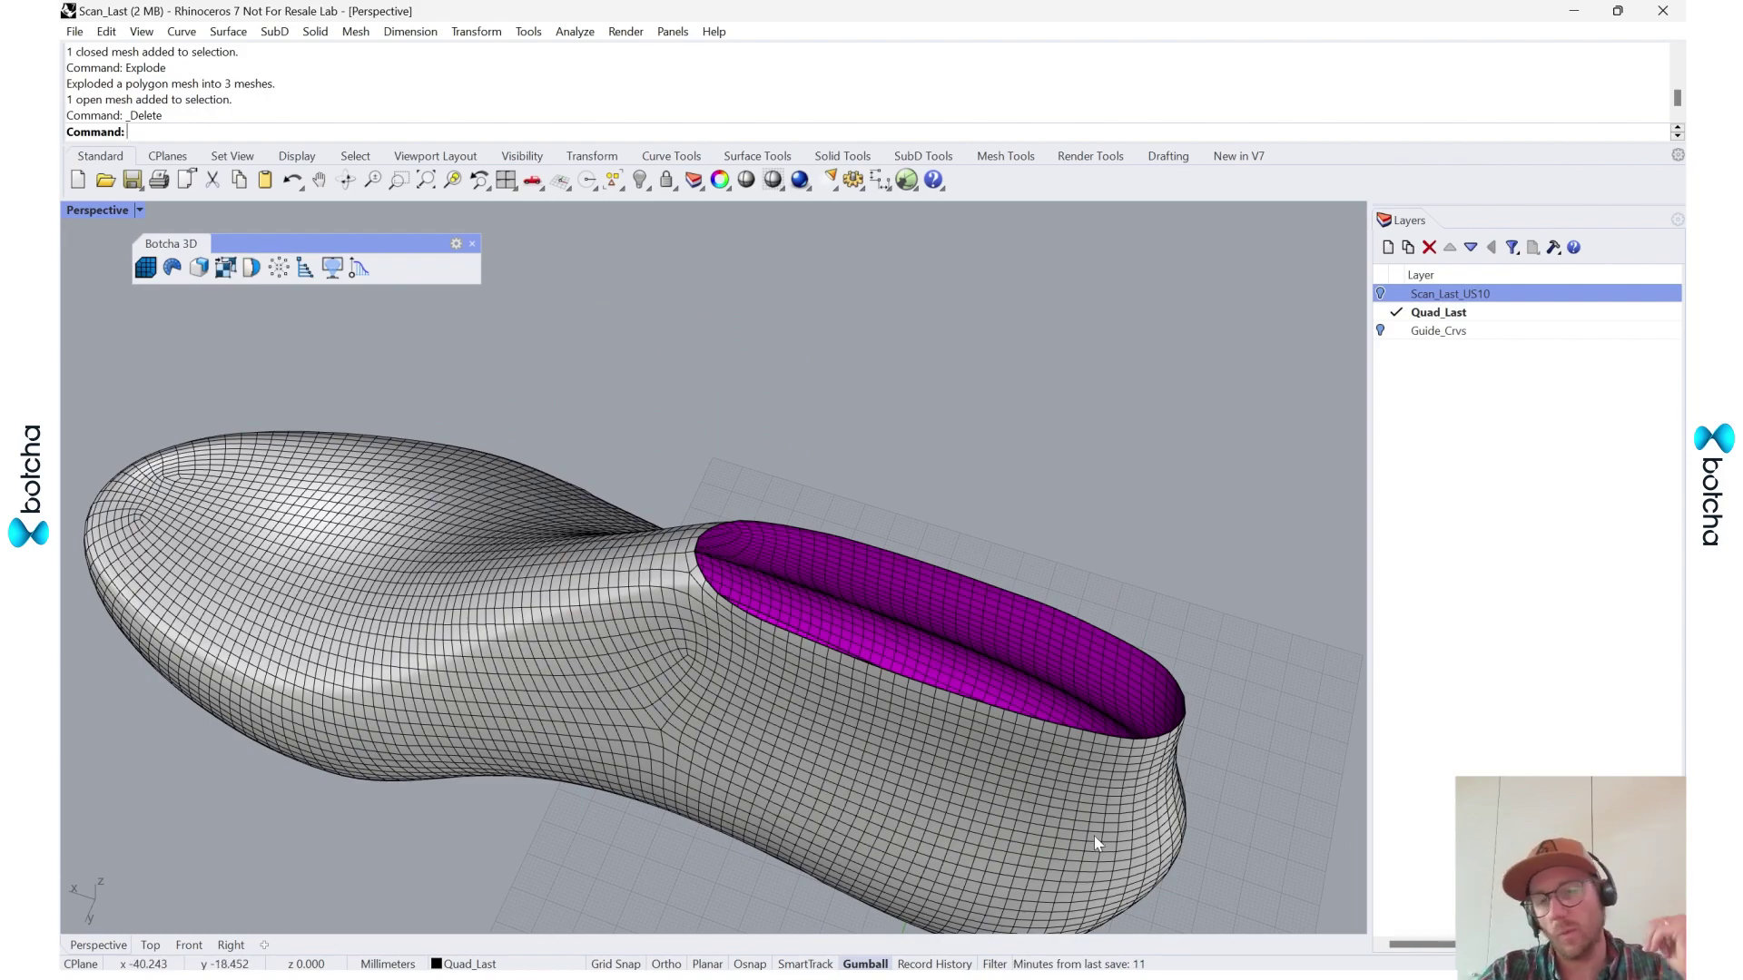
right_click_drag(978, 799, 1004, 569)
left_click(1004, 576)
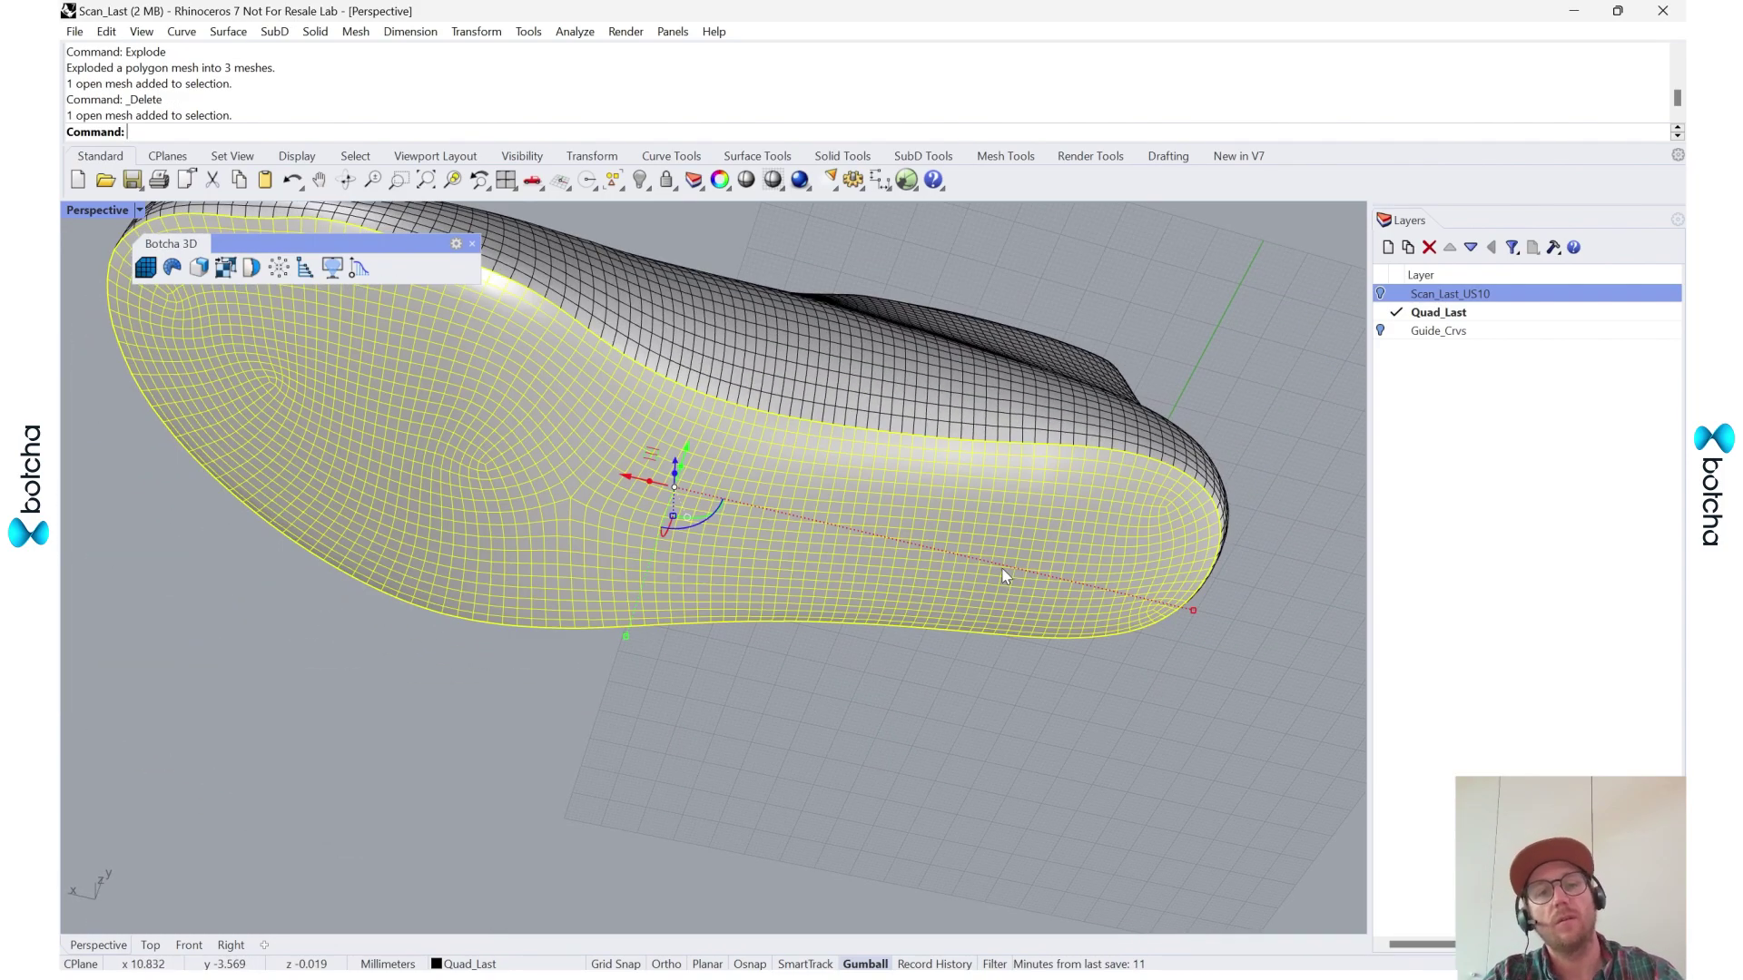
right_click_drag(1097, 509, 1021, 556)
left_click(1022, 555)
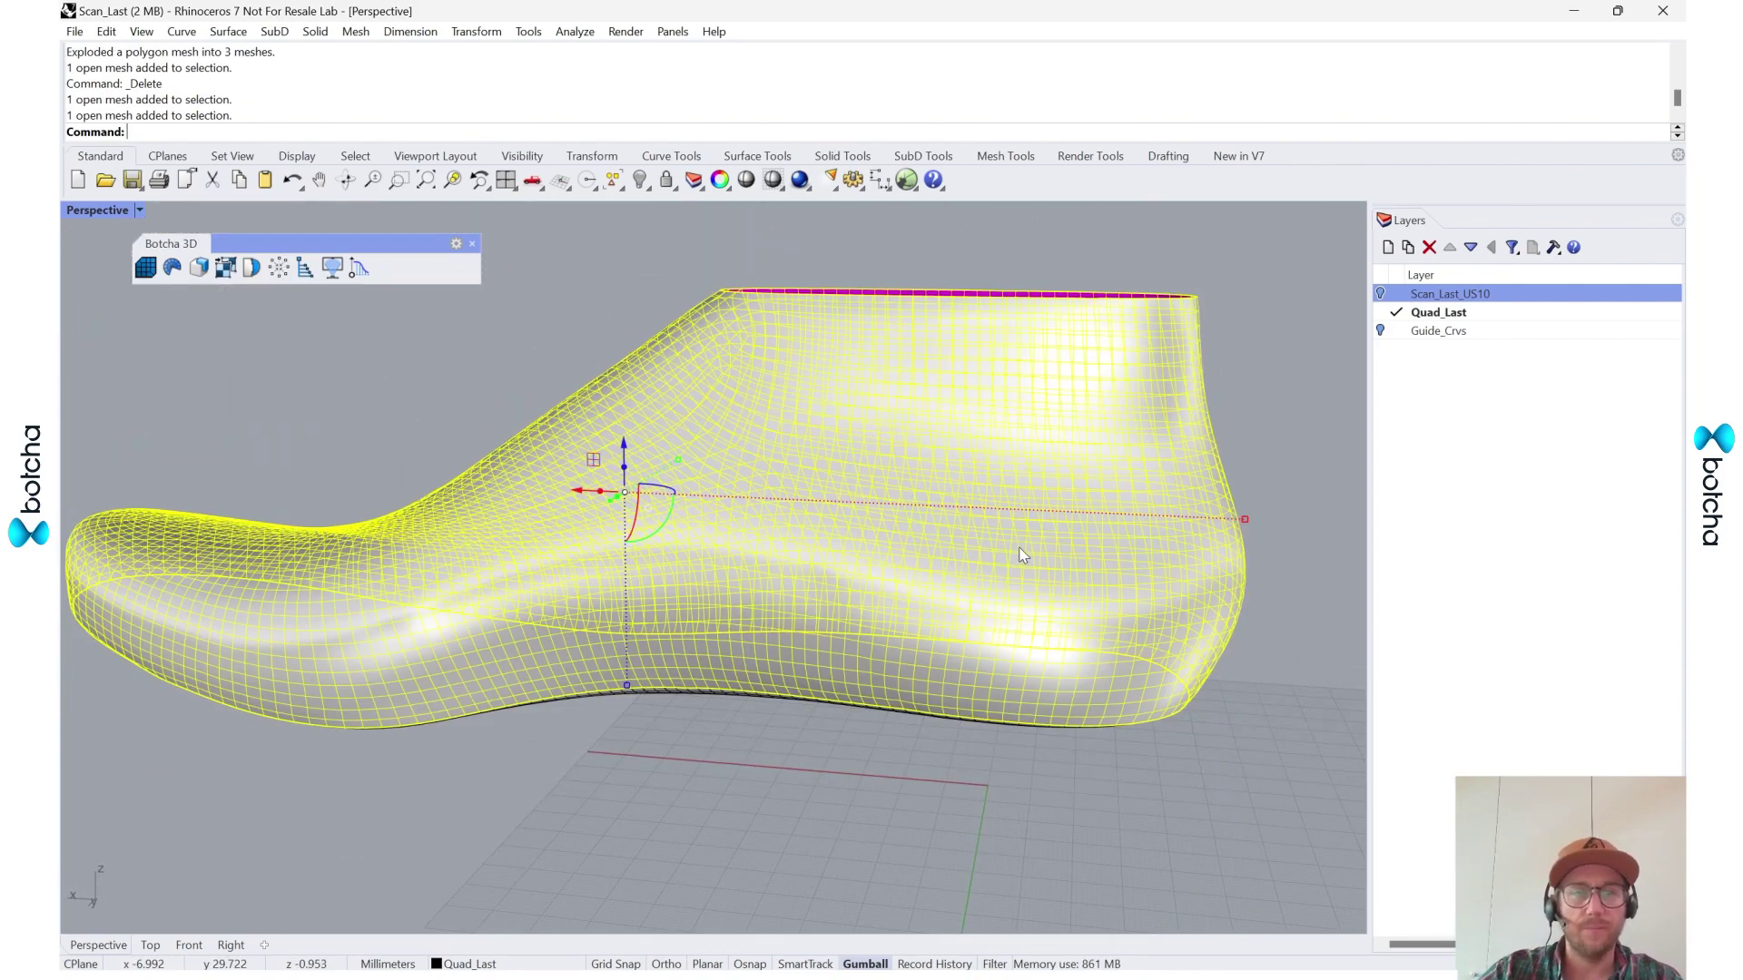
right_click_drag(1199, 705, 1099, 644)
key("Escape")
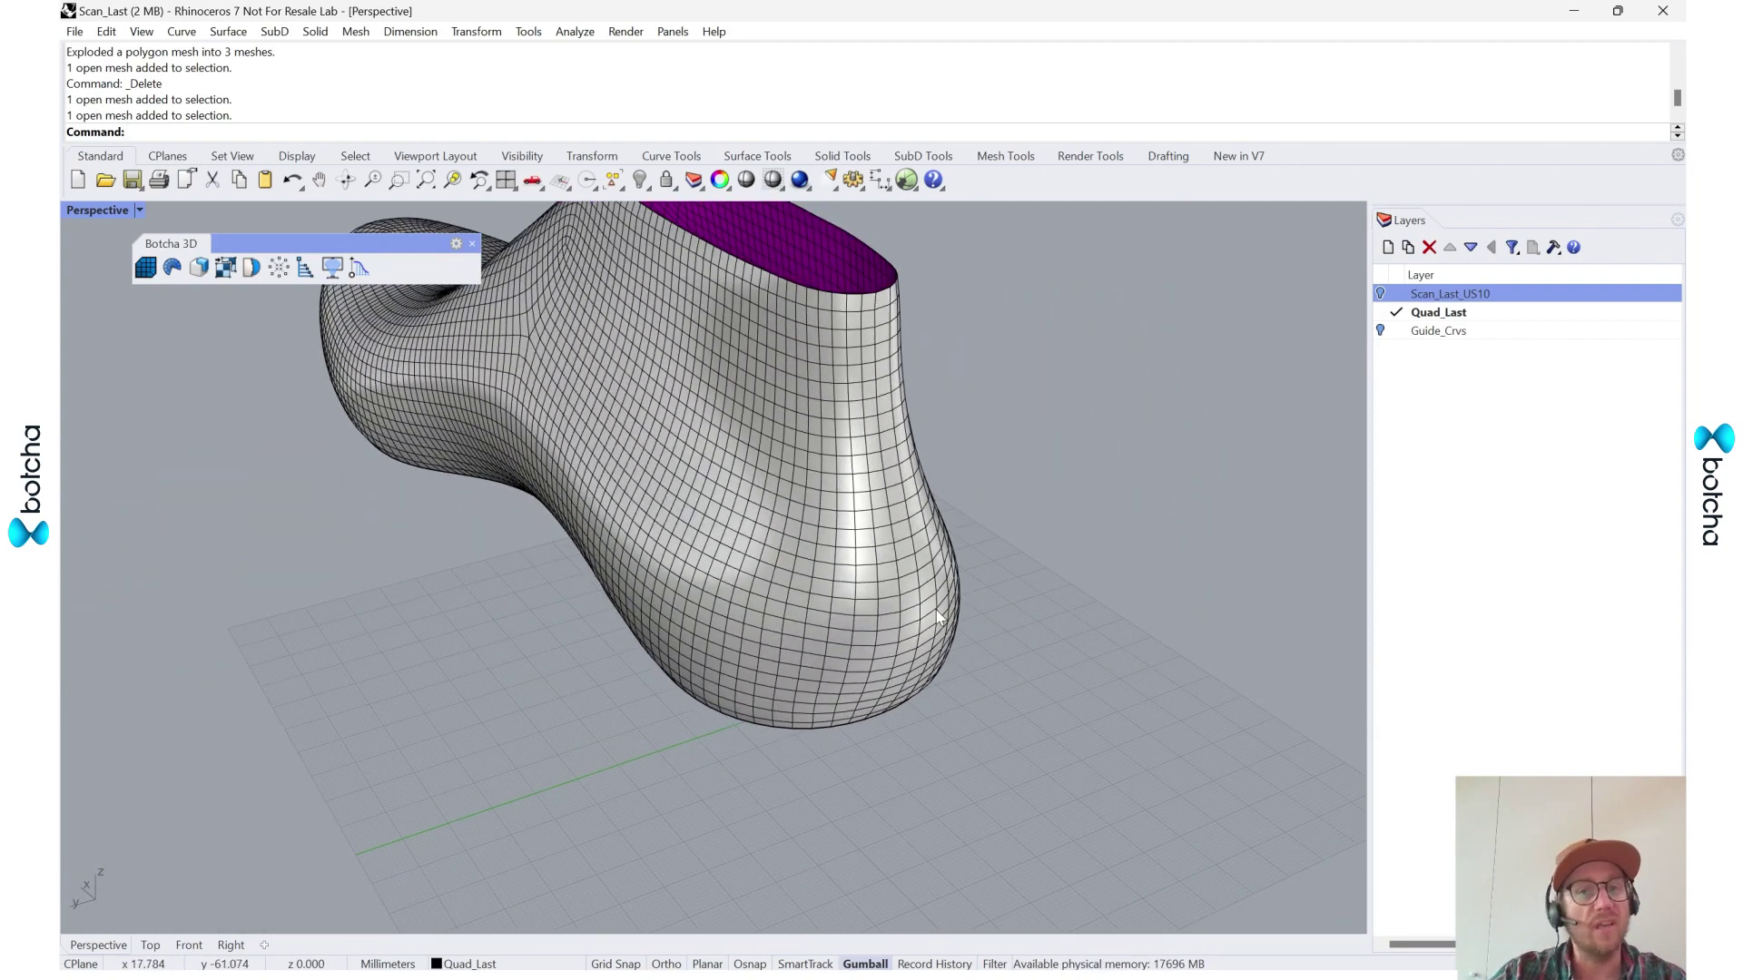
left_click(937, 611)
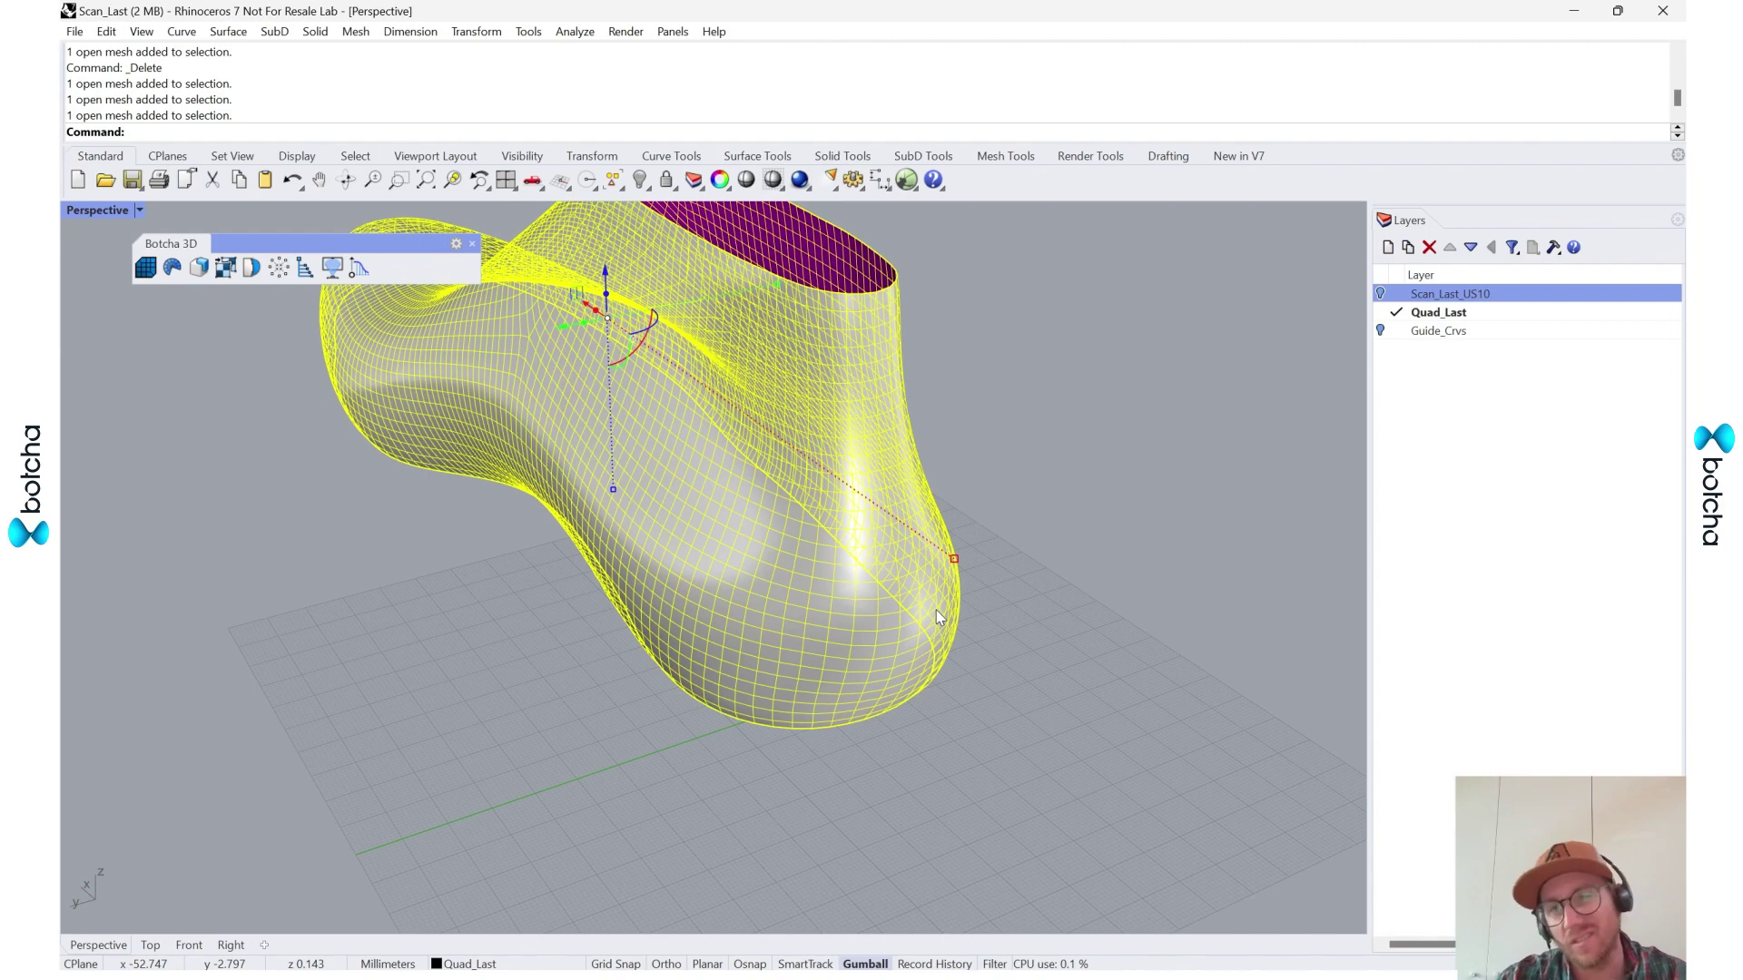
right_click_drag(938, 613, 1020, 653)
key("Escape")
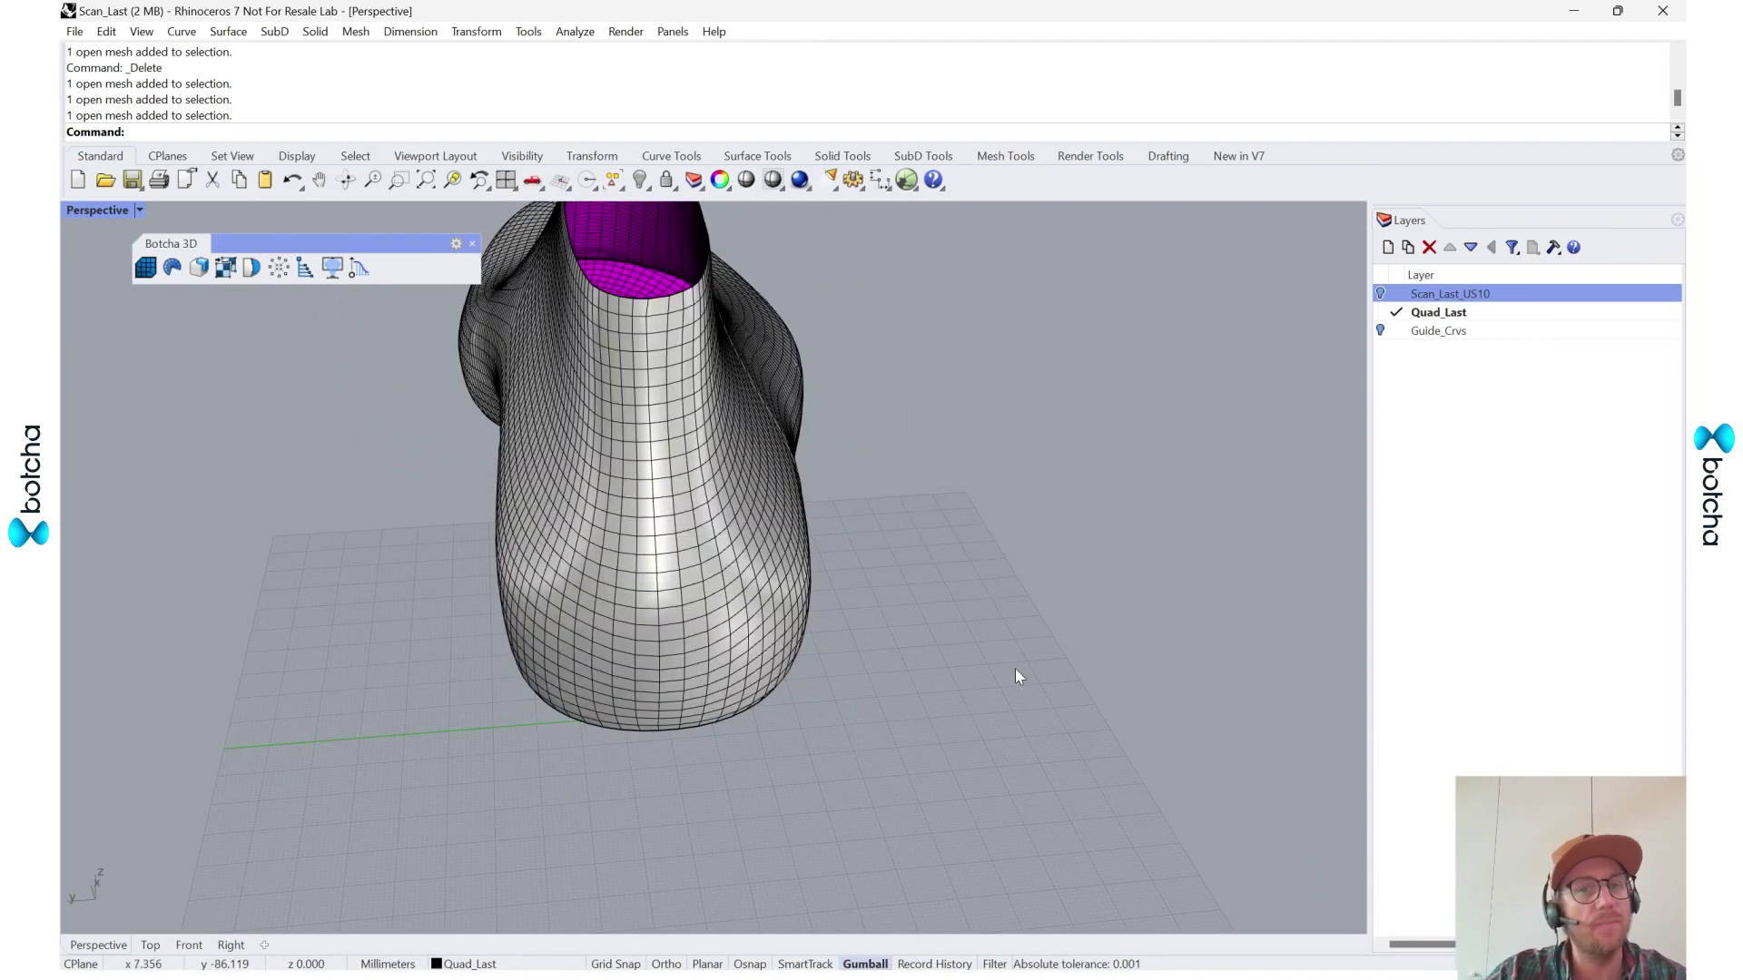
scroll(548, 298, "up", 4)
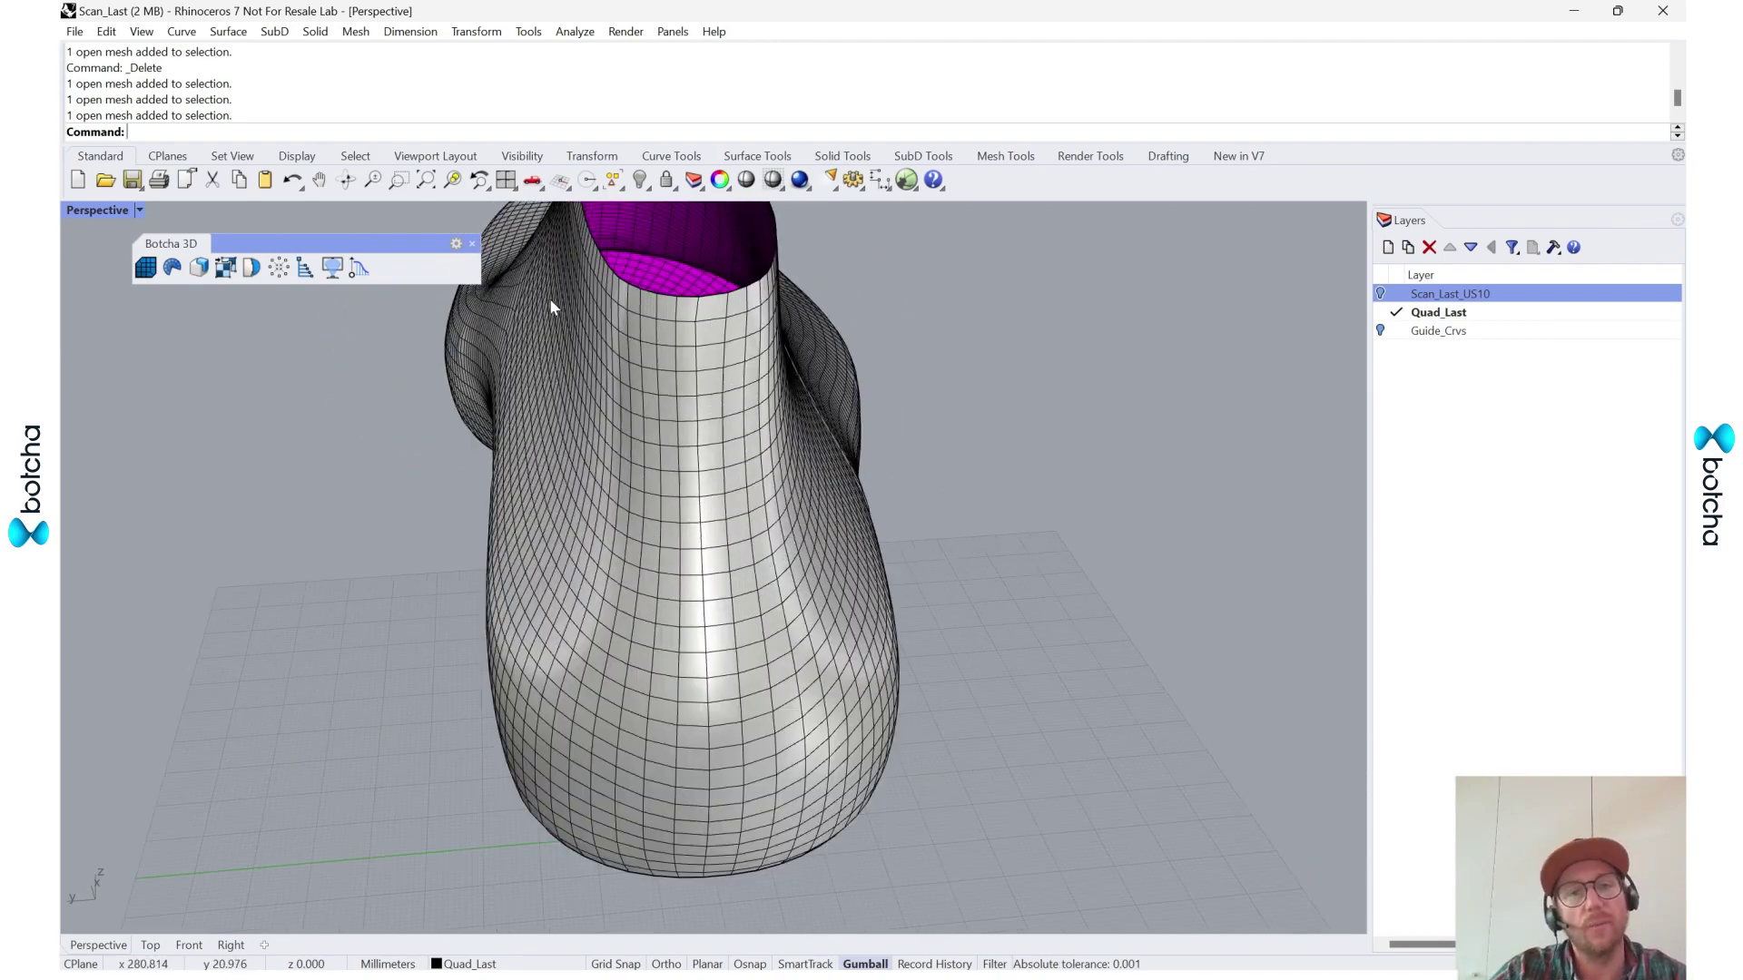
- Unweld the 28-edge vertical loop at the heel to cut a seam in the upper
double_click(755, 347, "ctrl+shift")
scroll(794, 428, "down", 8)
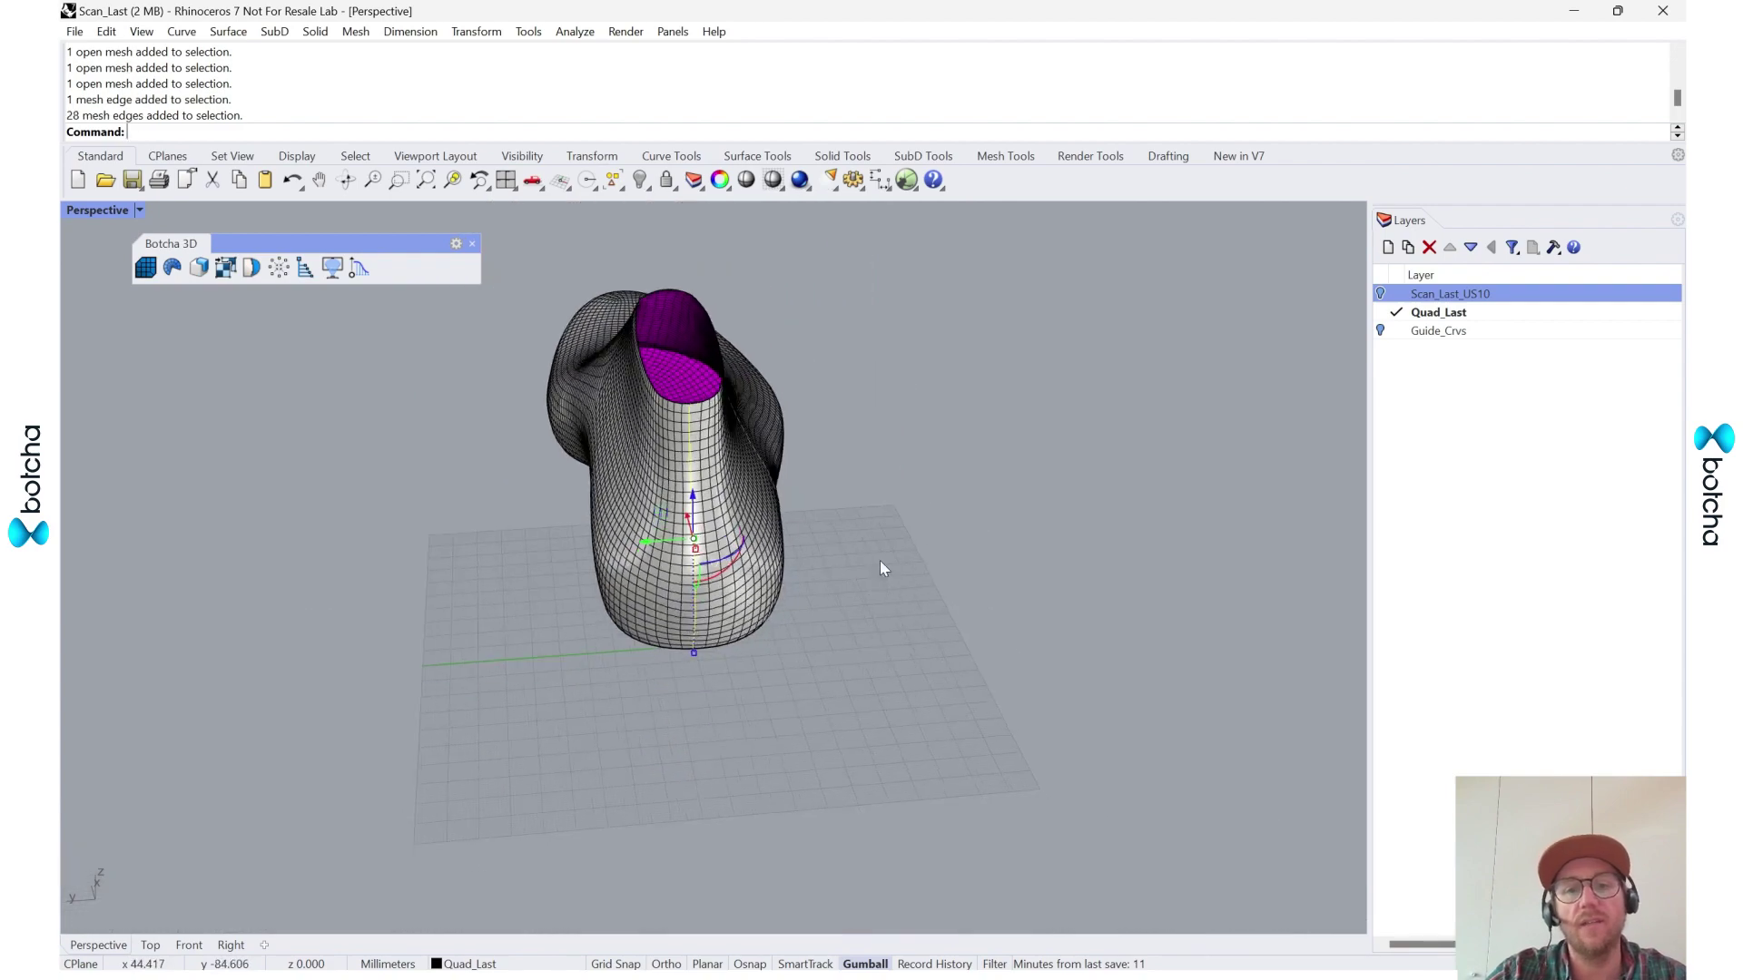
right_click_drag(880, 559, 899, 615)
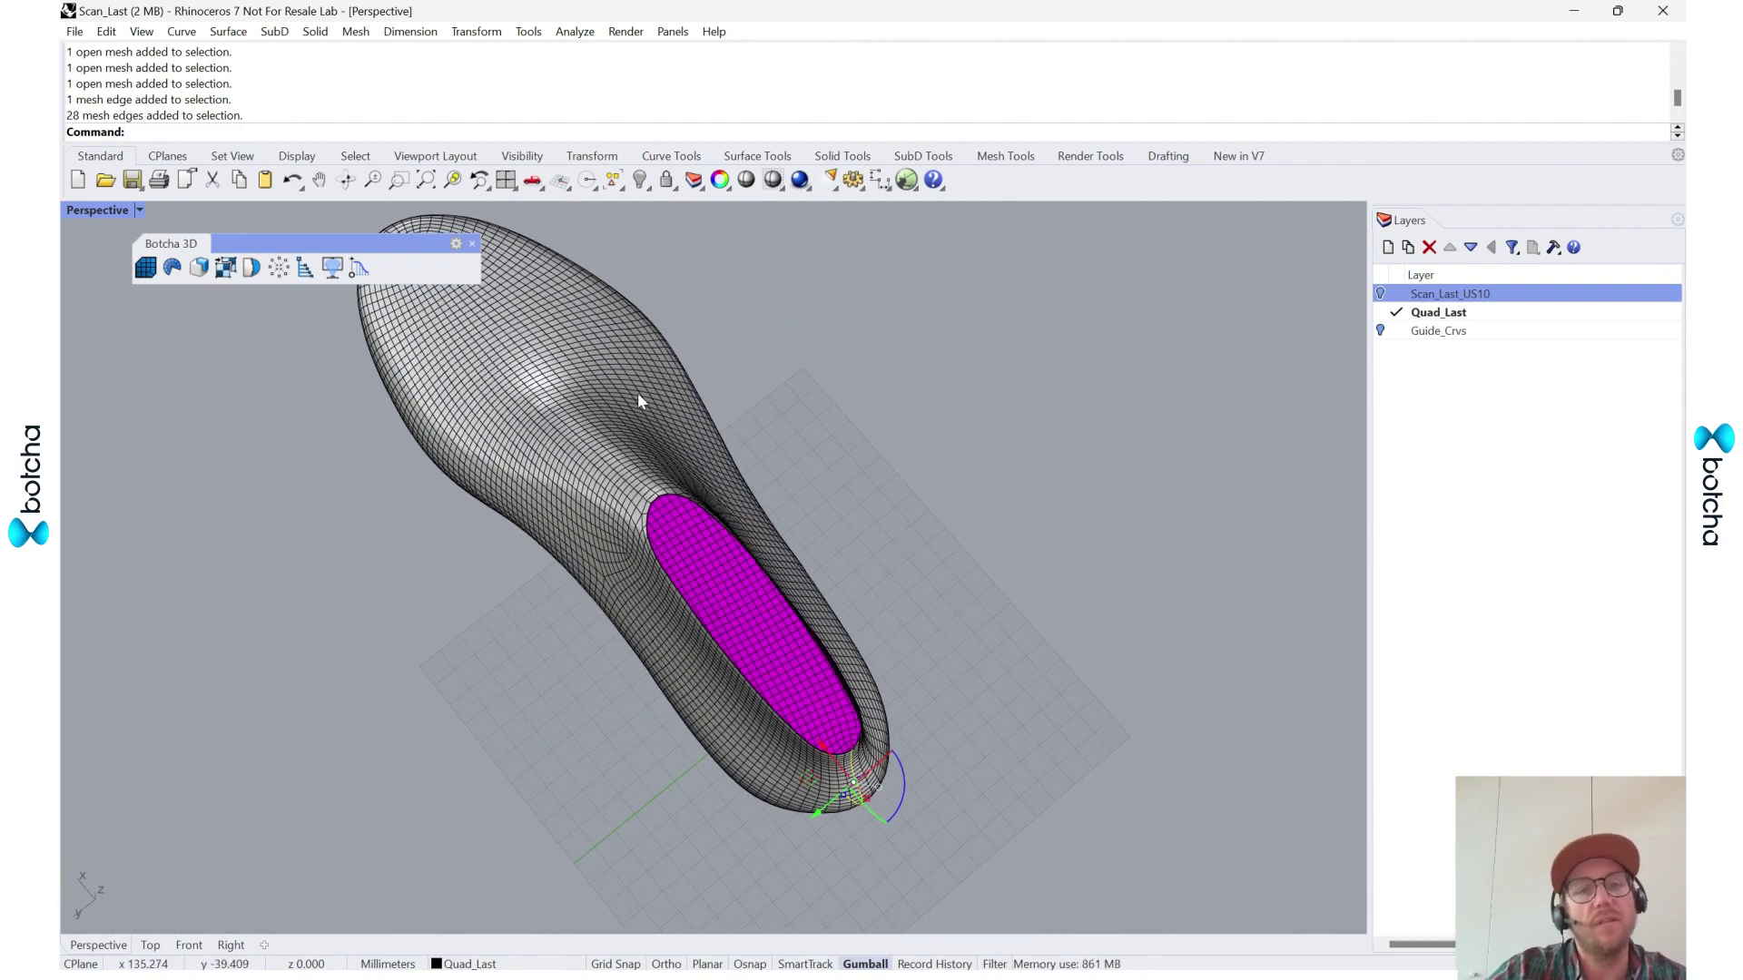
right_click_drag(637, 392, 886, 510)
type("UnweldEdge")
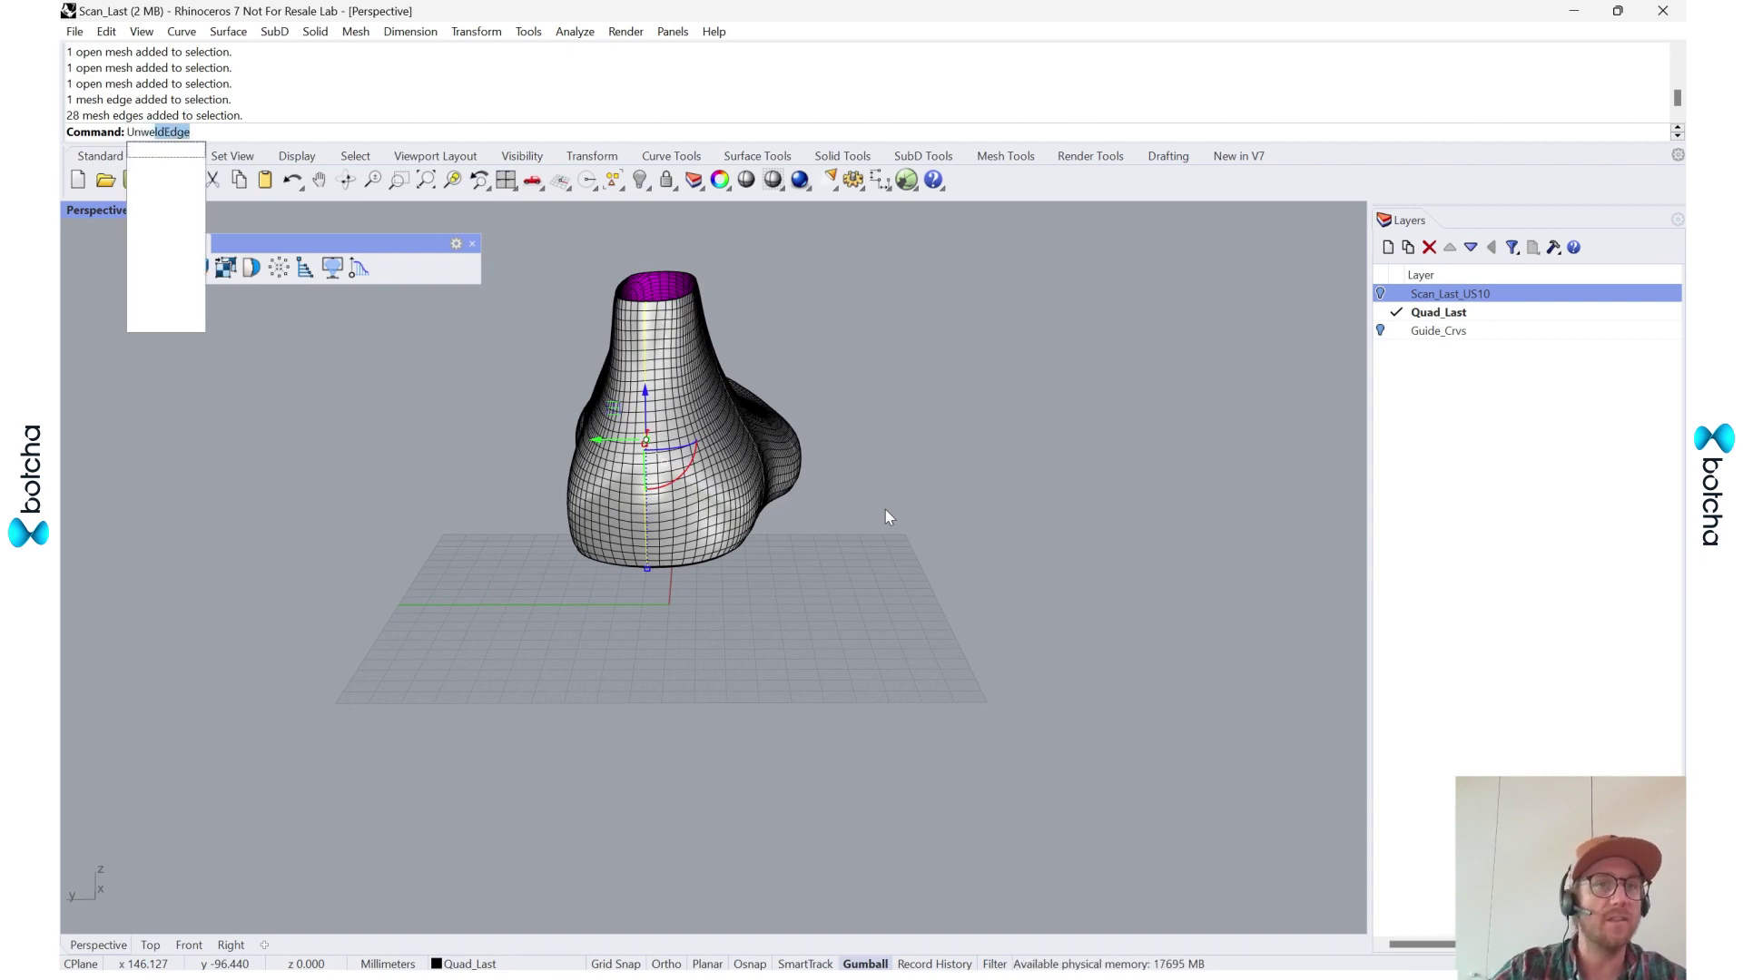
key("Return")
- Select the upper mesh, ready for unwrapping
right_click_drag(886, 513, 613, 546)
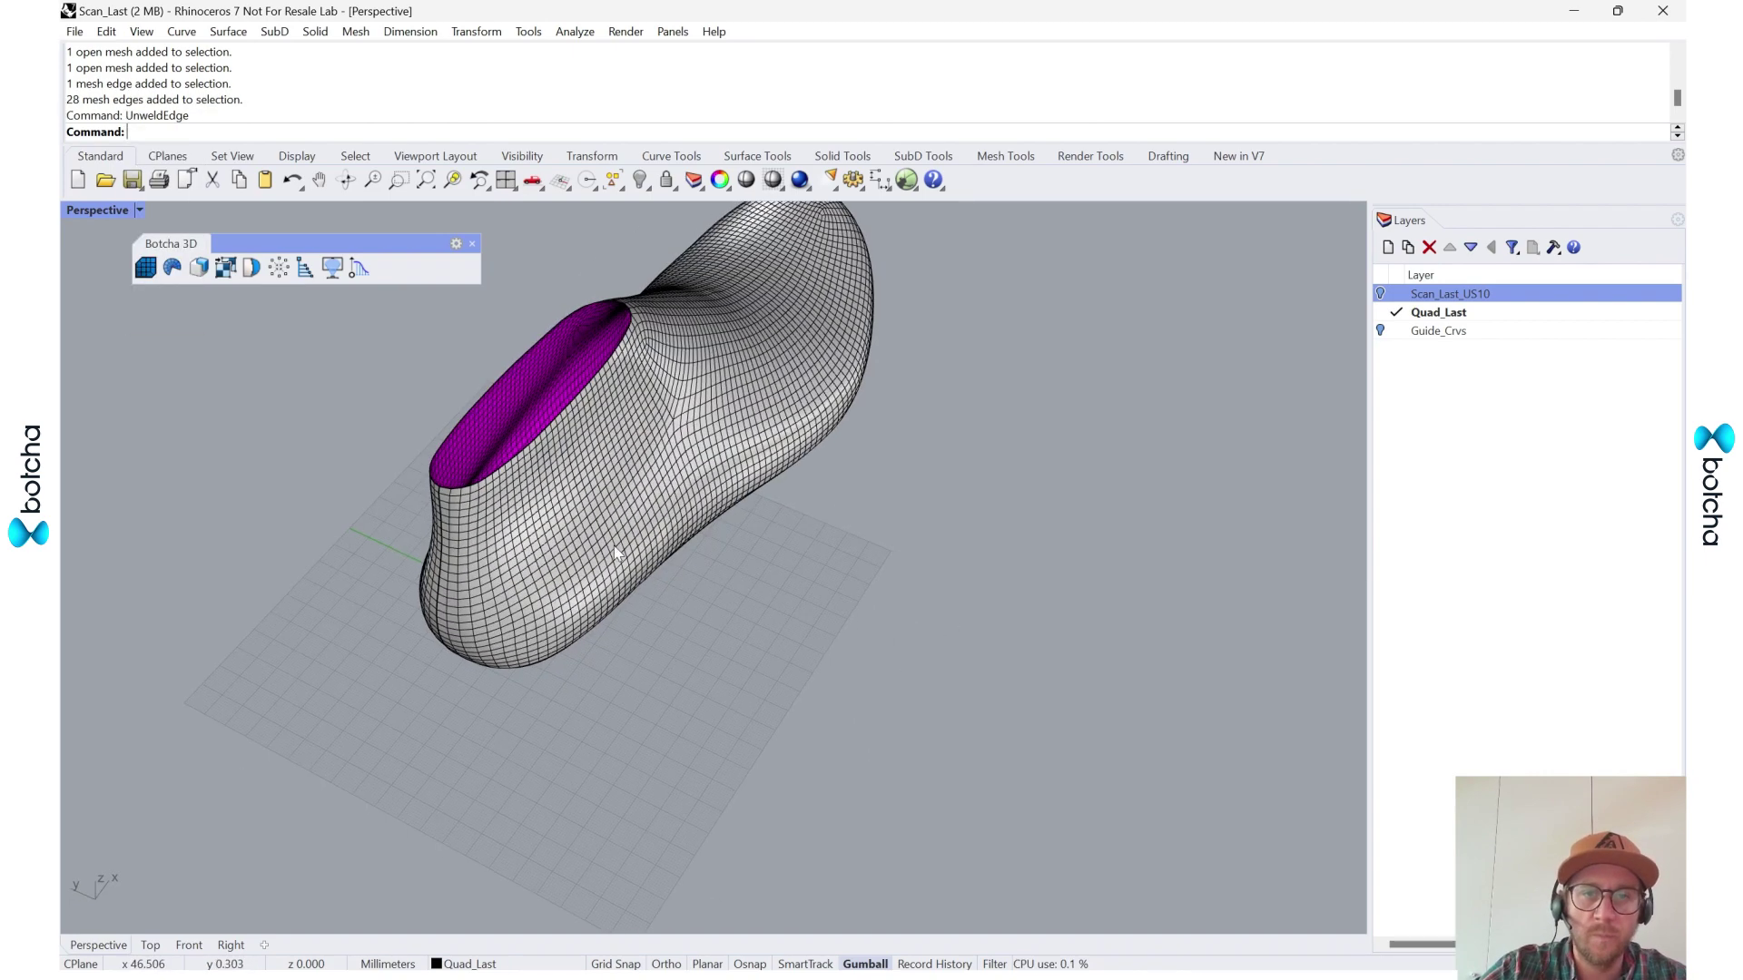
left_click(614, 546)
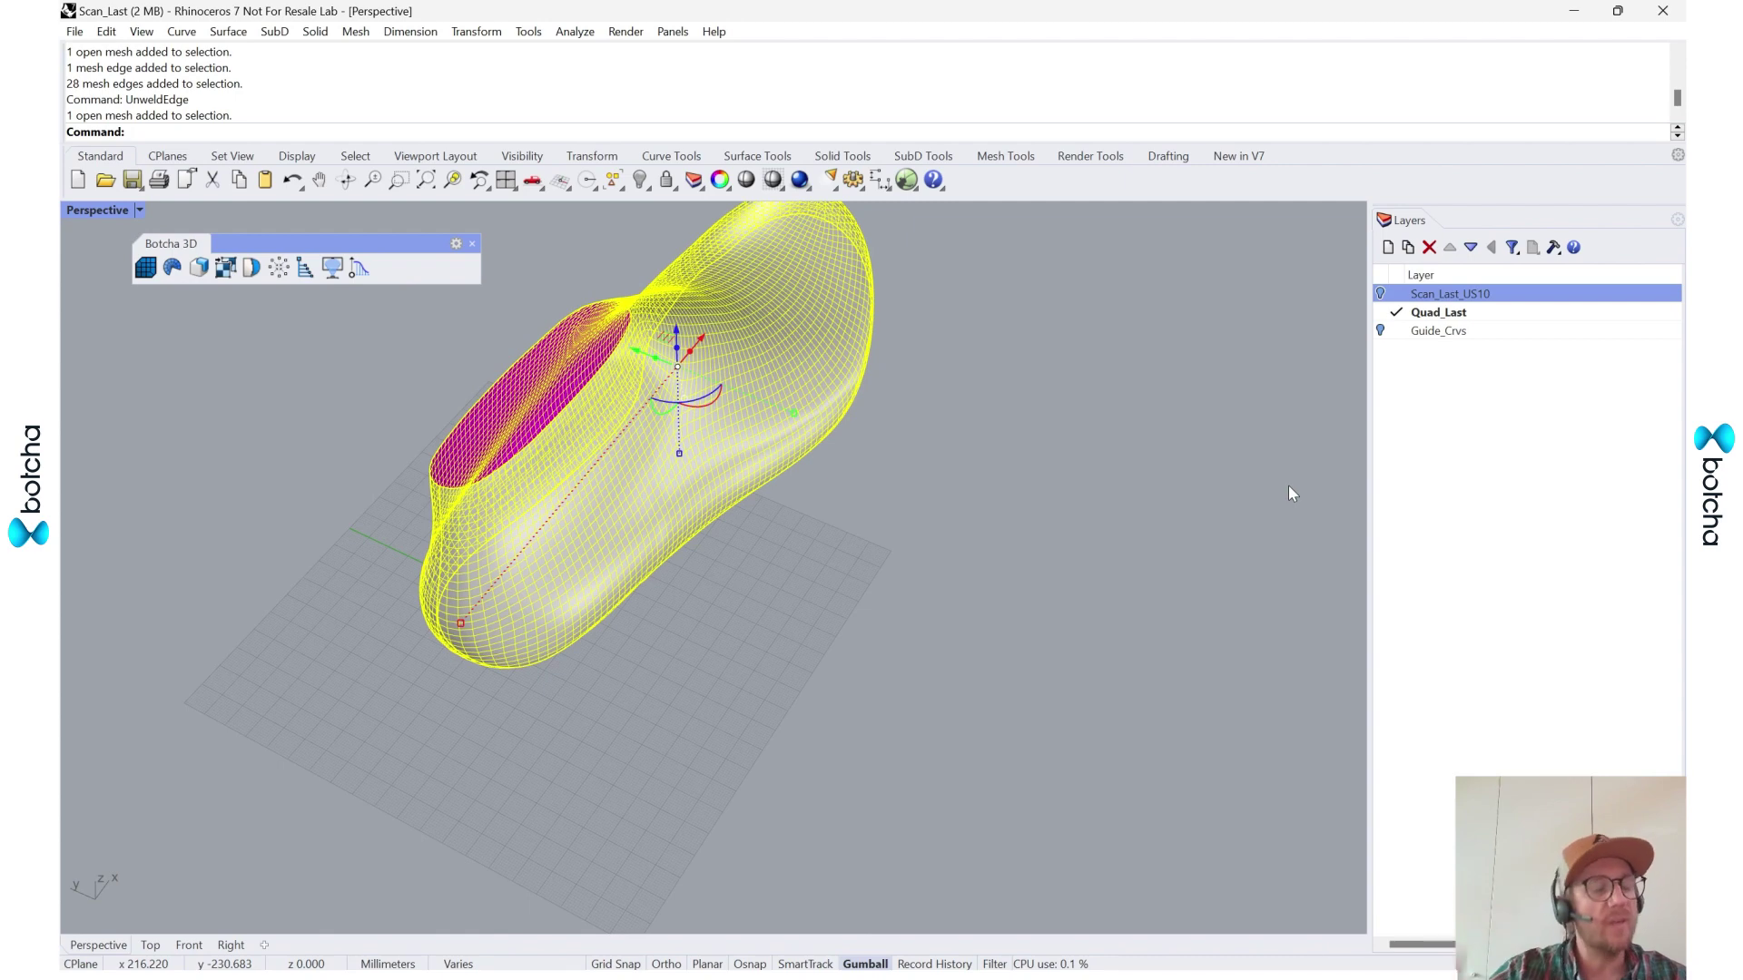
right_click_drag(844, 673, 810, 644)
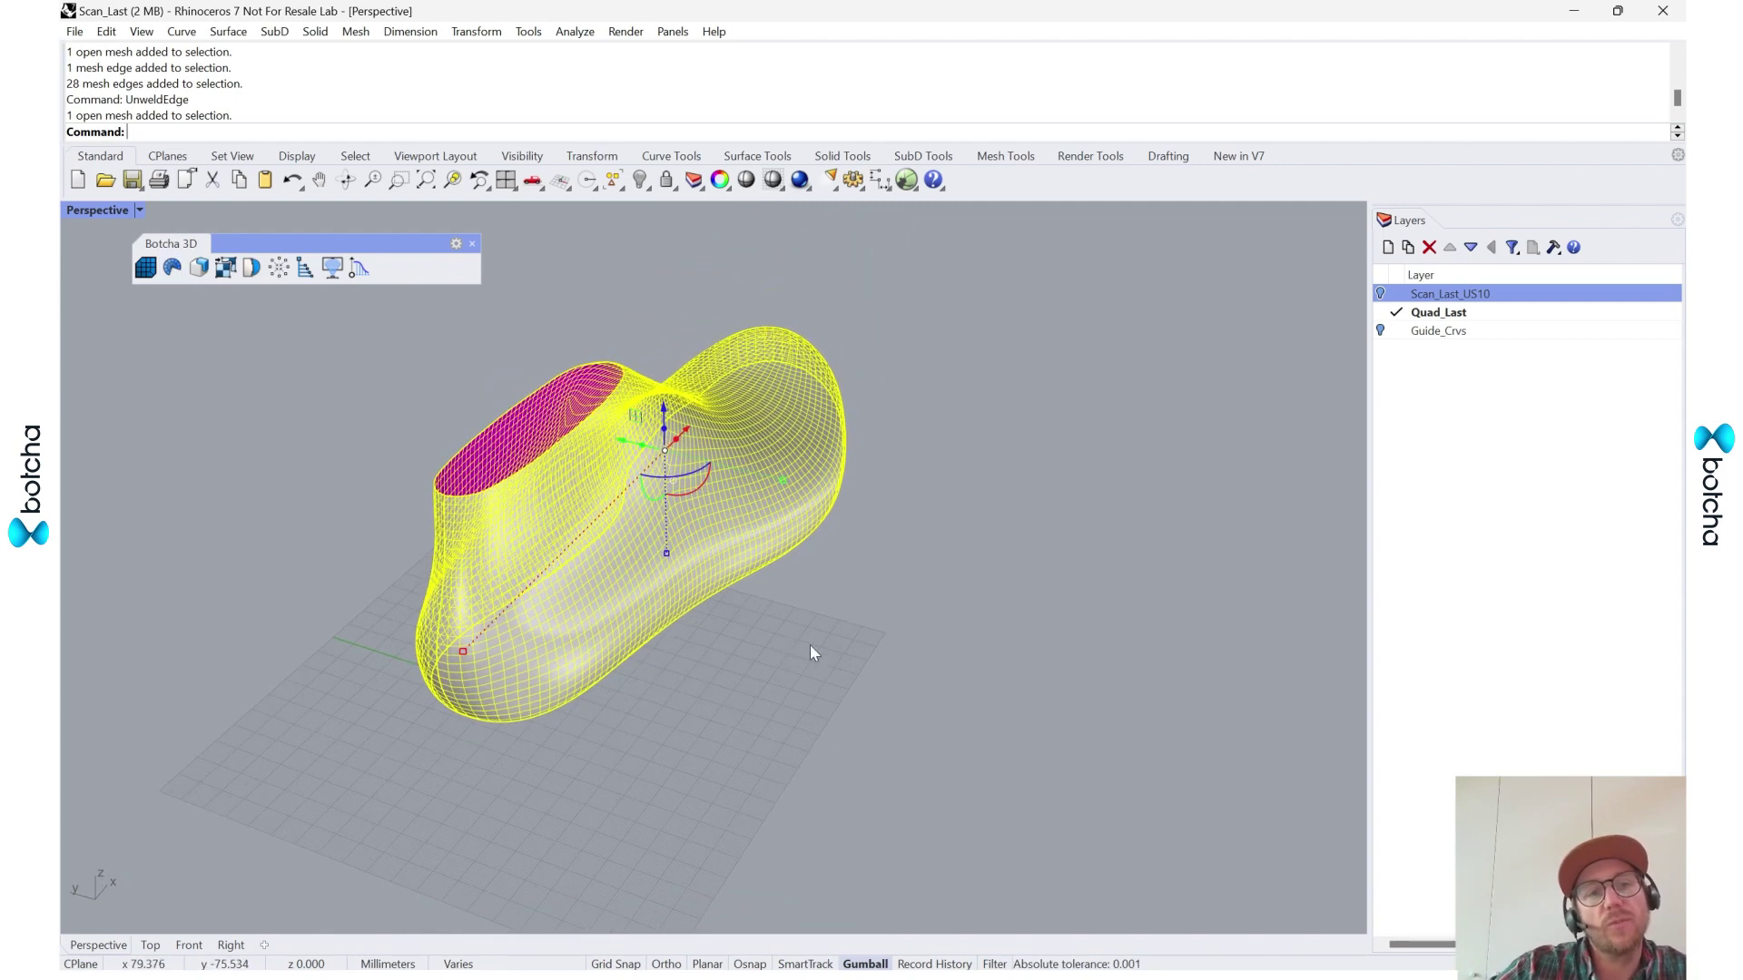
- Show and enlarge the Botcha UV editor, then unwrap the upper into a V-shaped layout
left_click(173, 272)
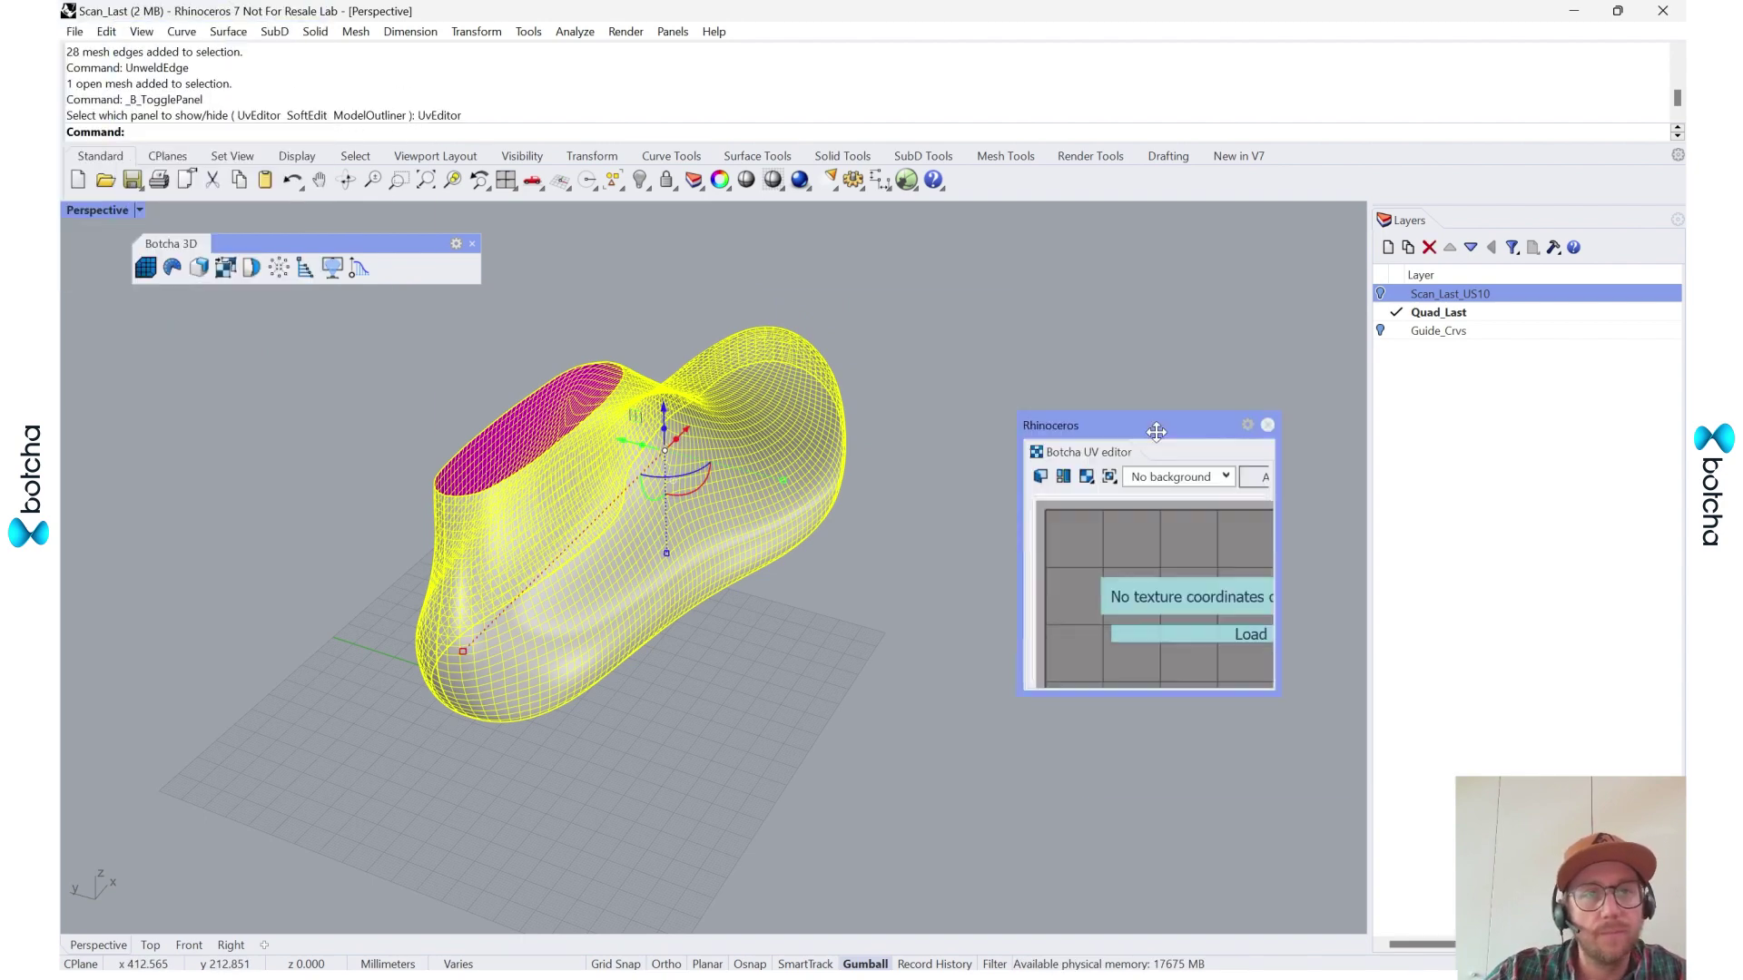
left_click_drag(1156, 432, 1121, 325)
left_click_drag(1439, 947, 1448, 953)
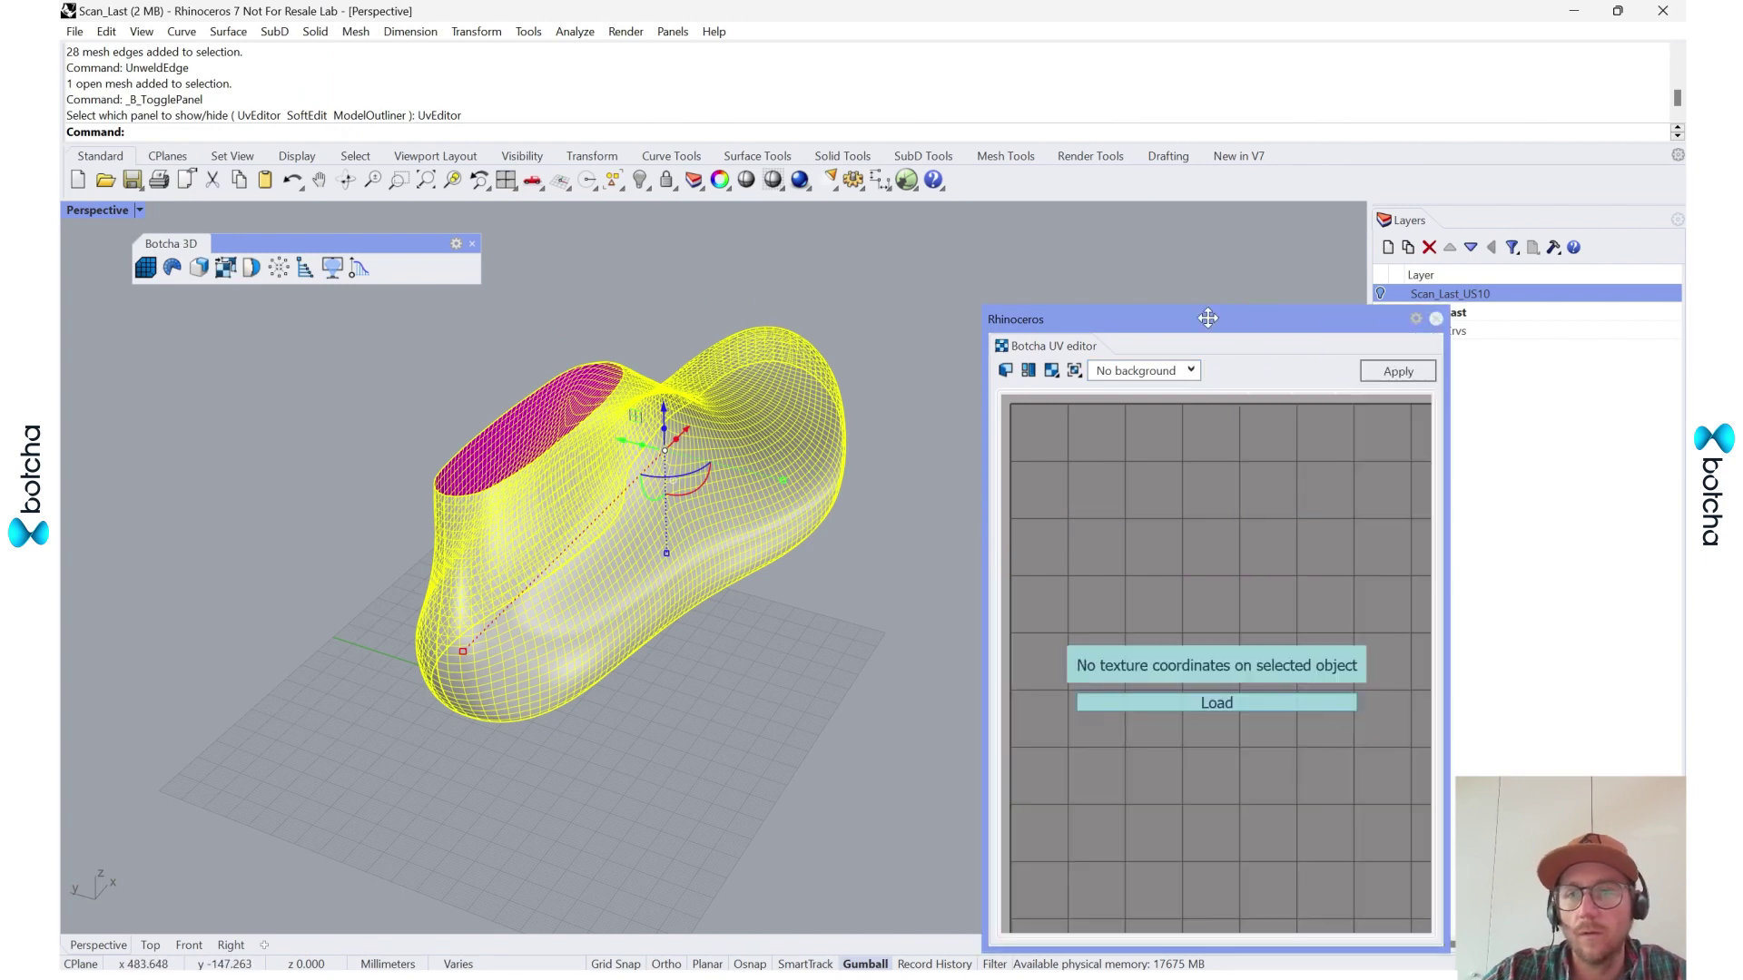
left_click_drag(1204, 316, 1159, 252)
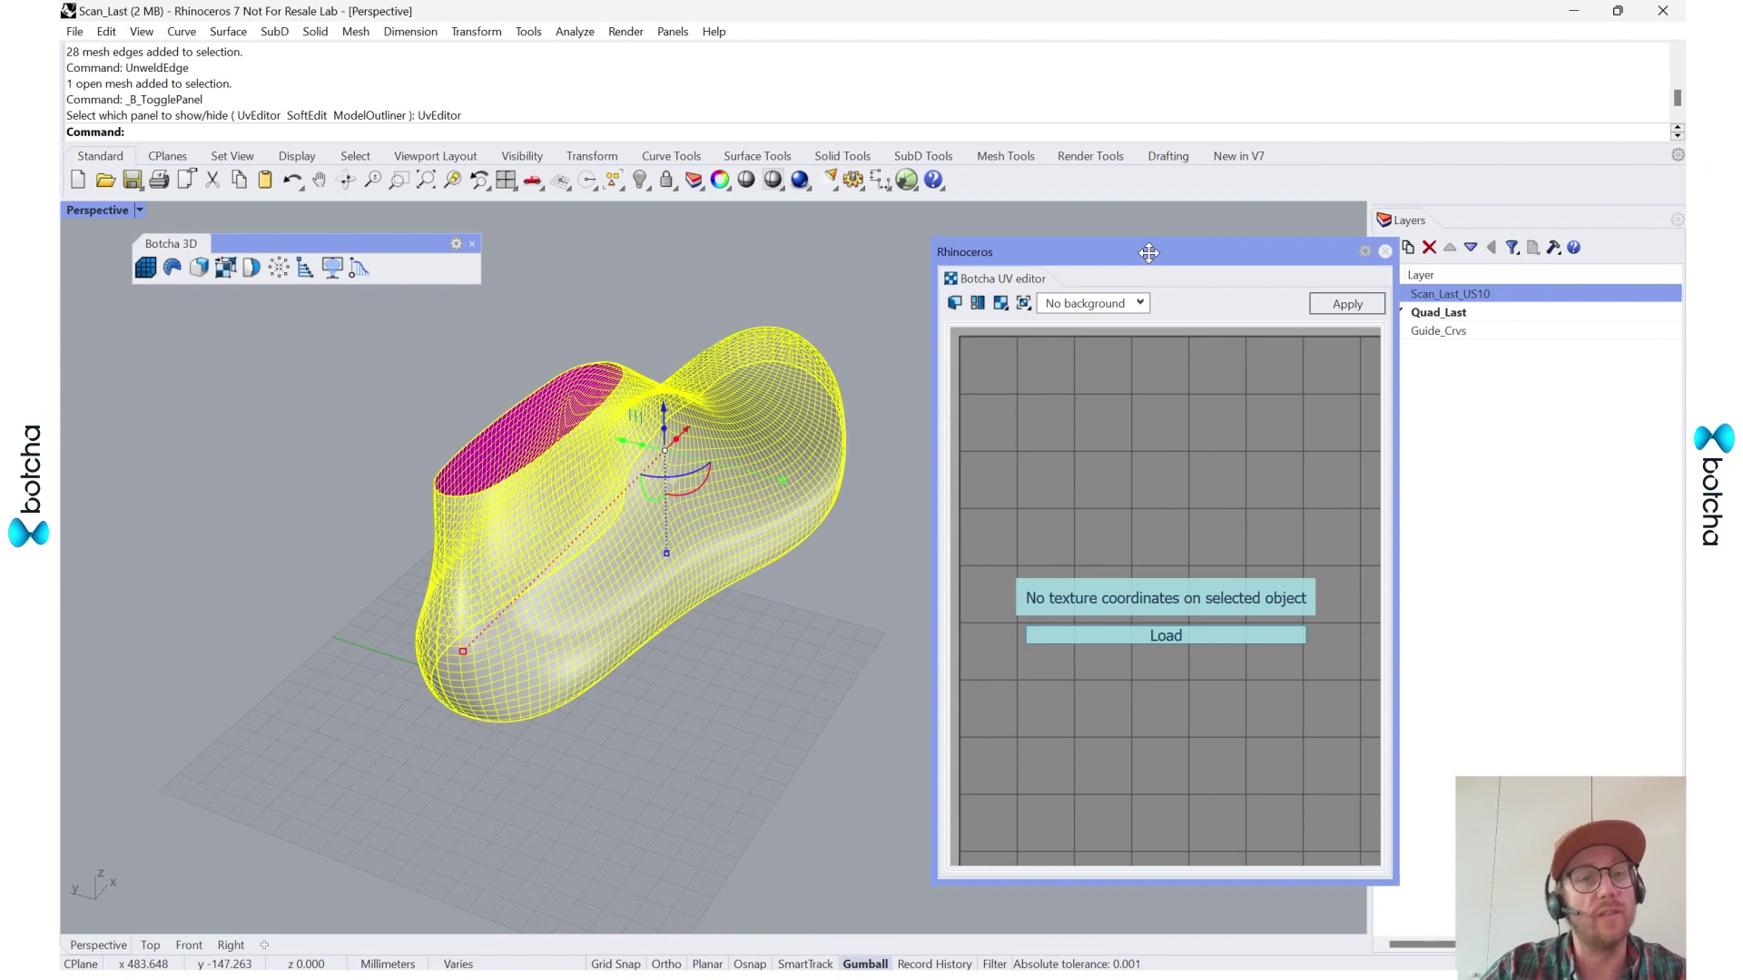
left_click(954, 303)
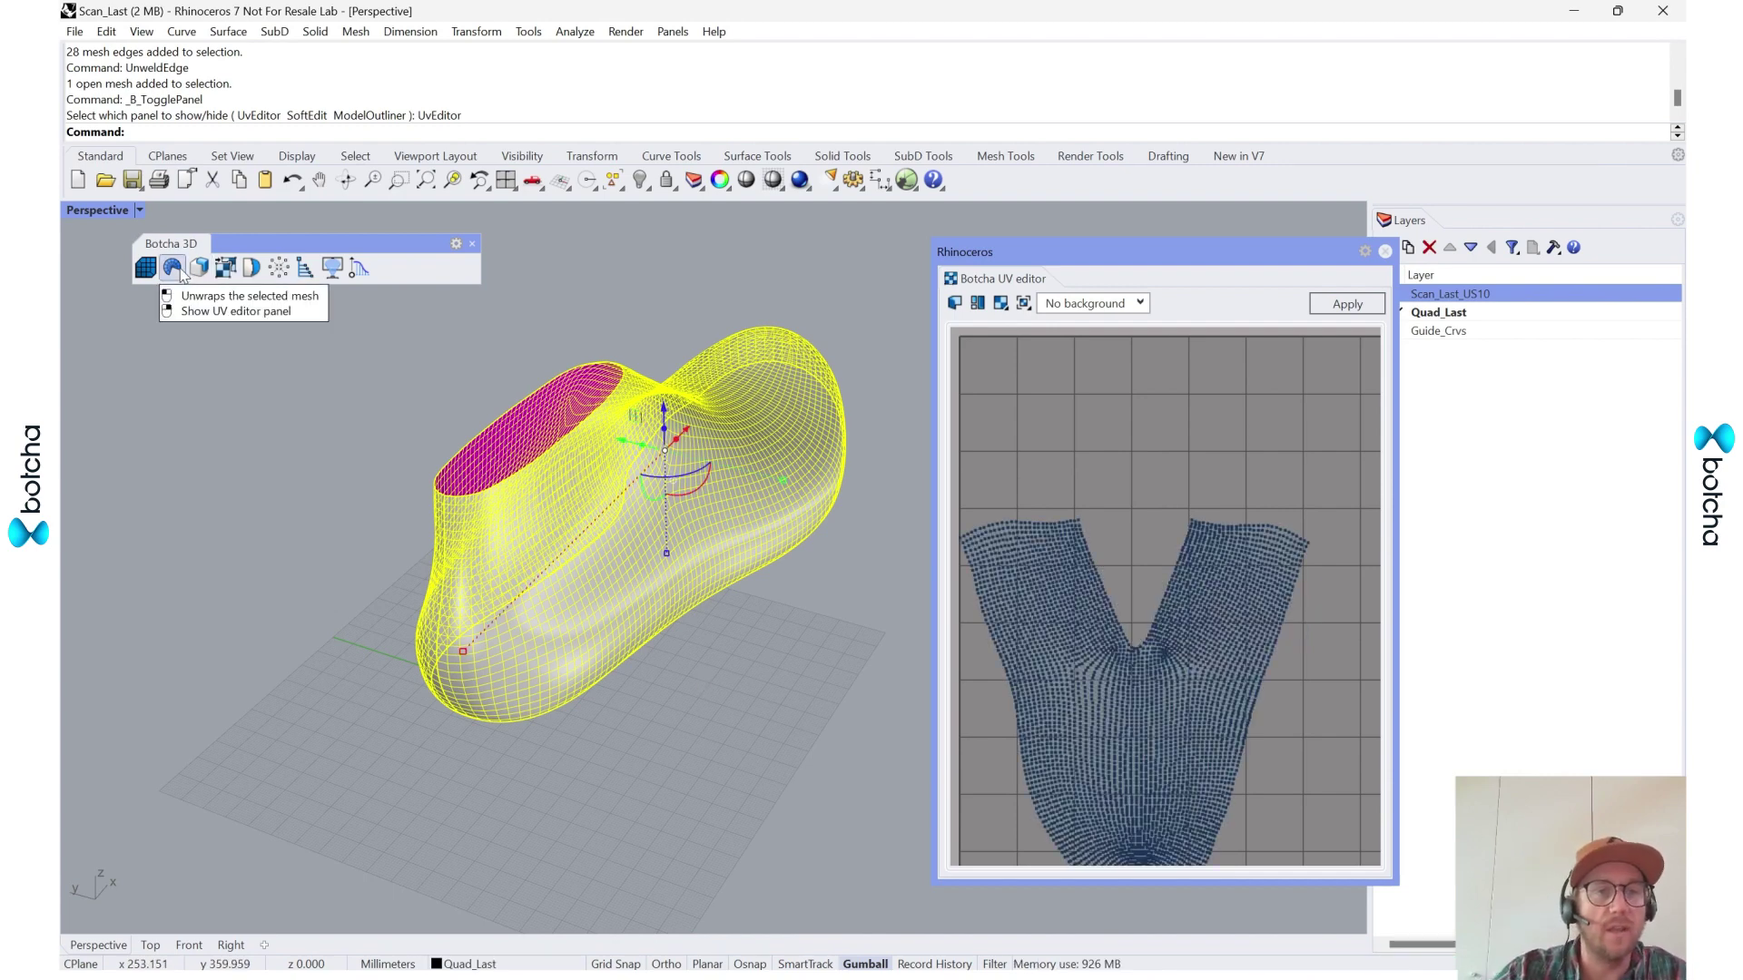
- Using UV Island selection, rotate the upper's island 180° and move it up-right
scroll(1222, 603, "down", 2)
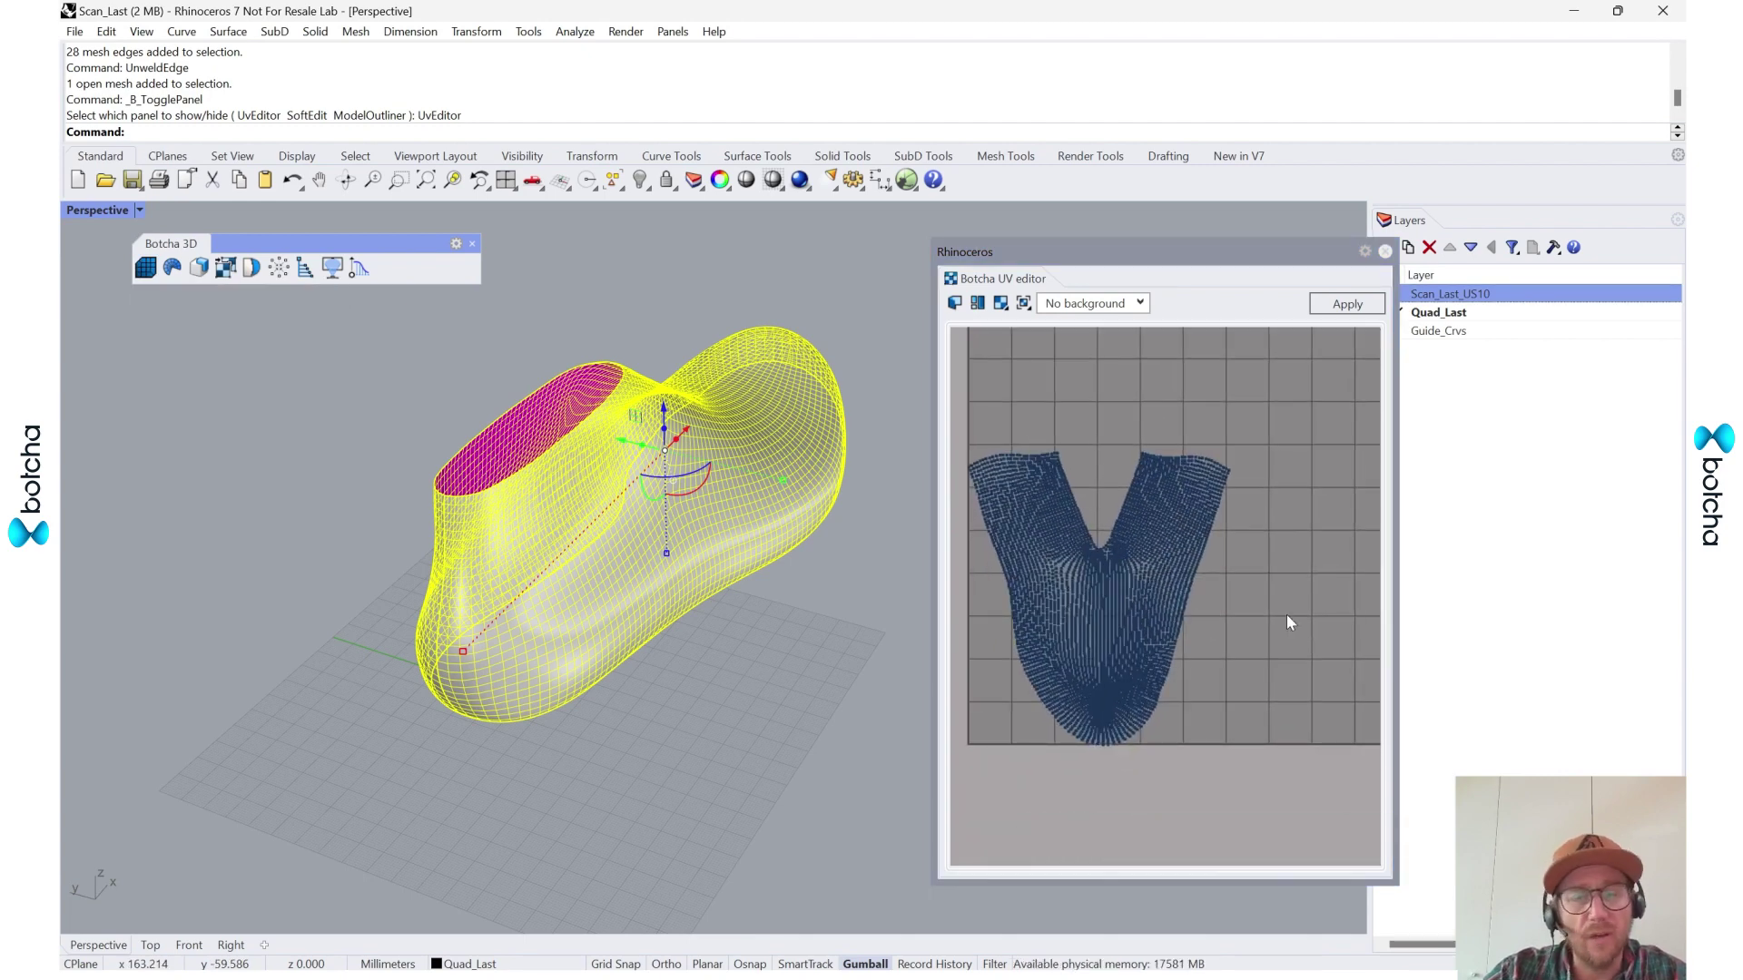
right_click_drag(836, 737, 723, 745, "shift")
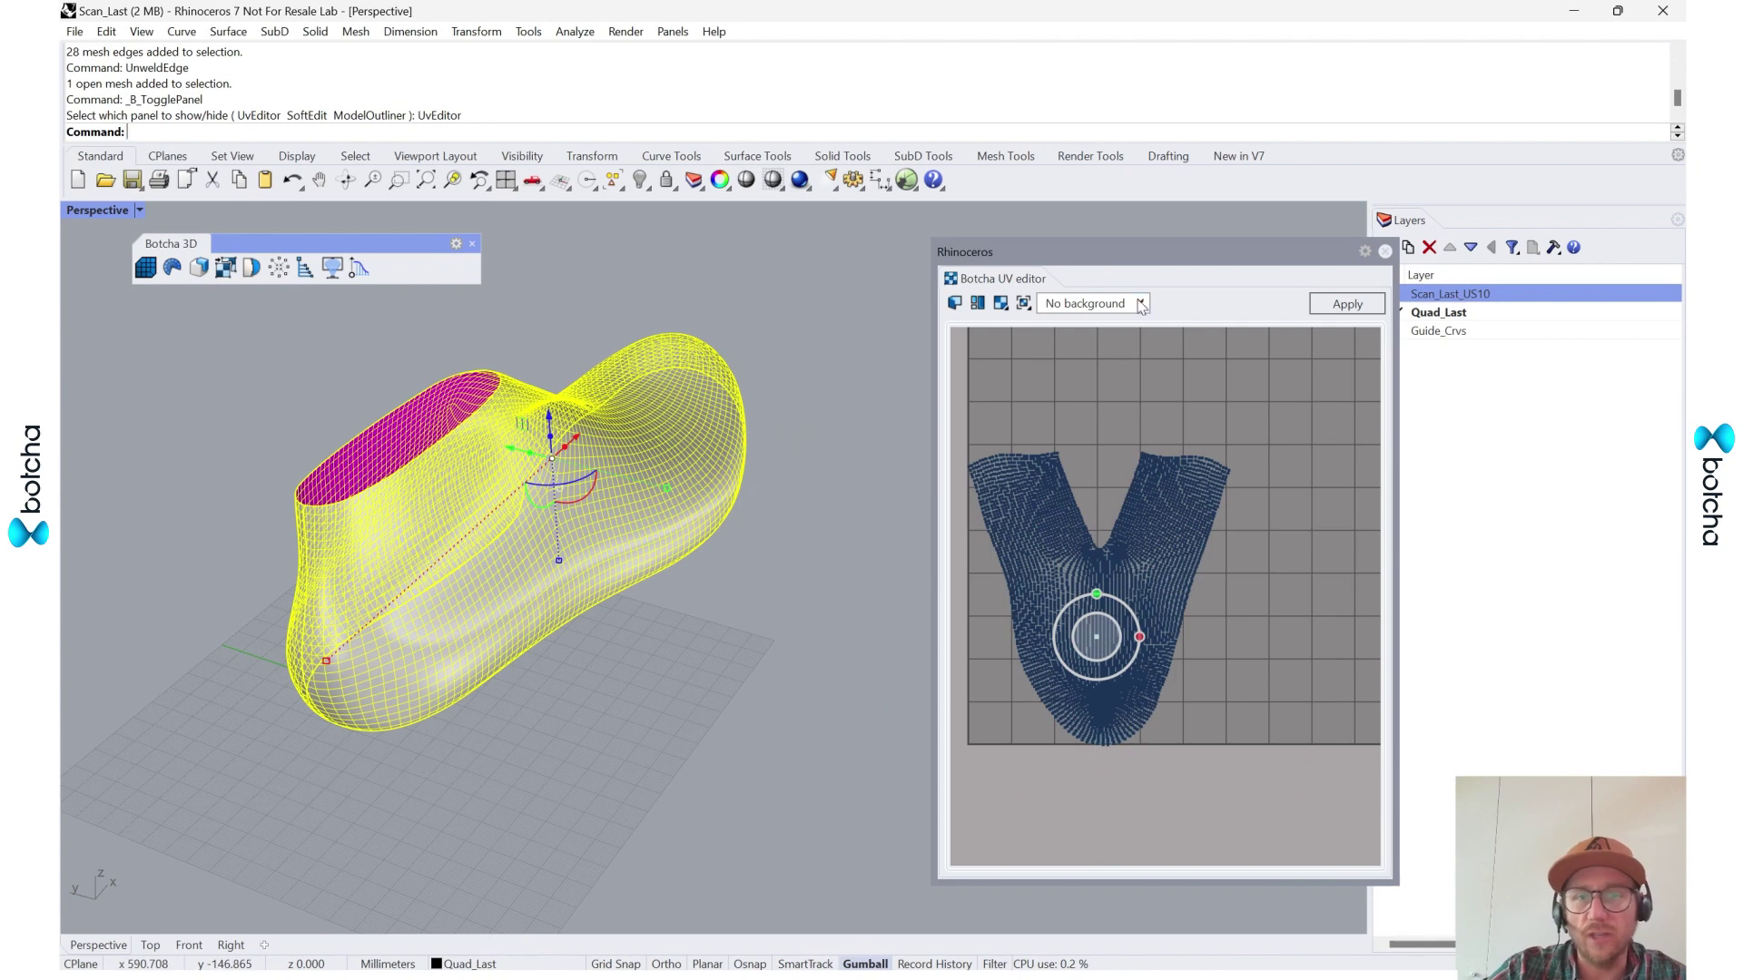
left_click(1024, 305)
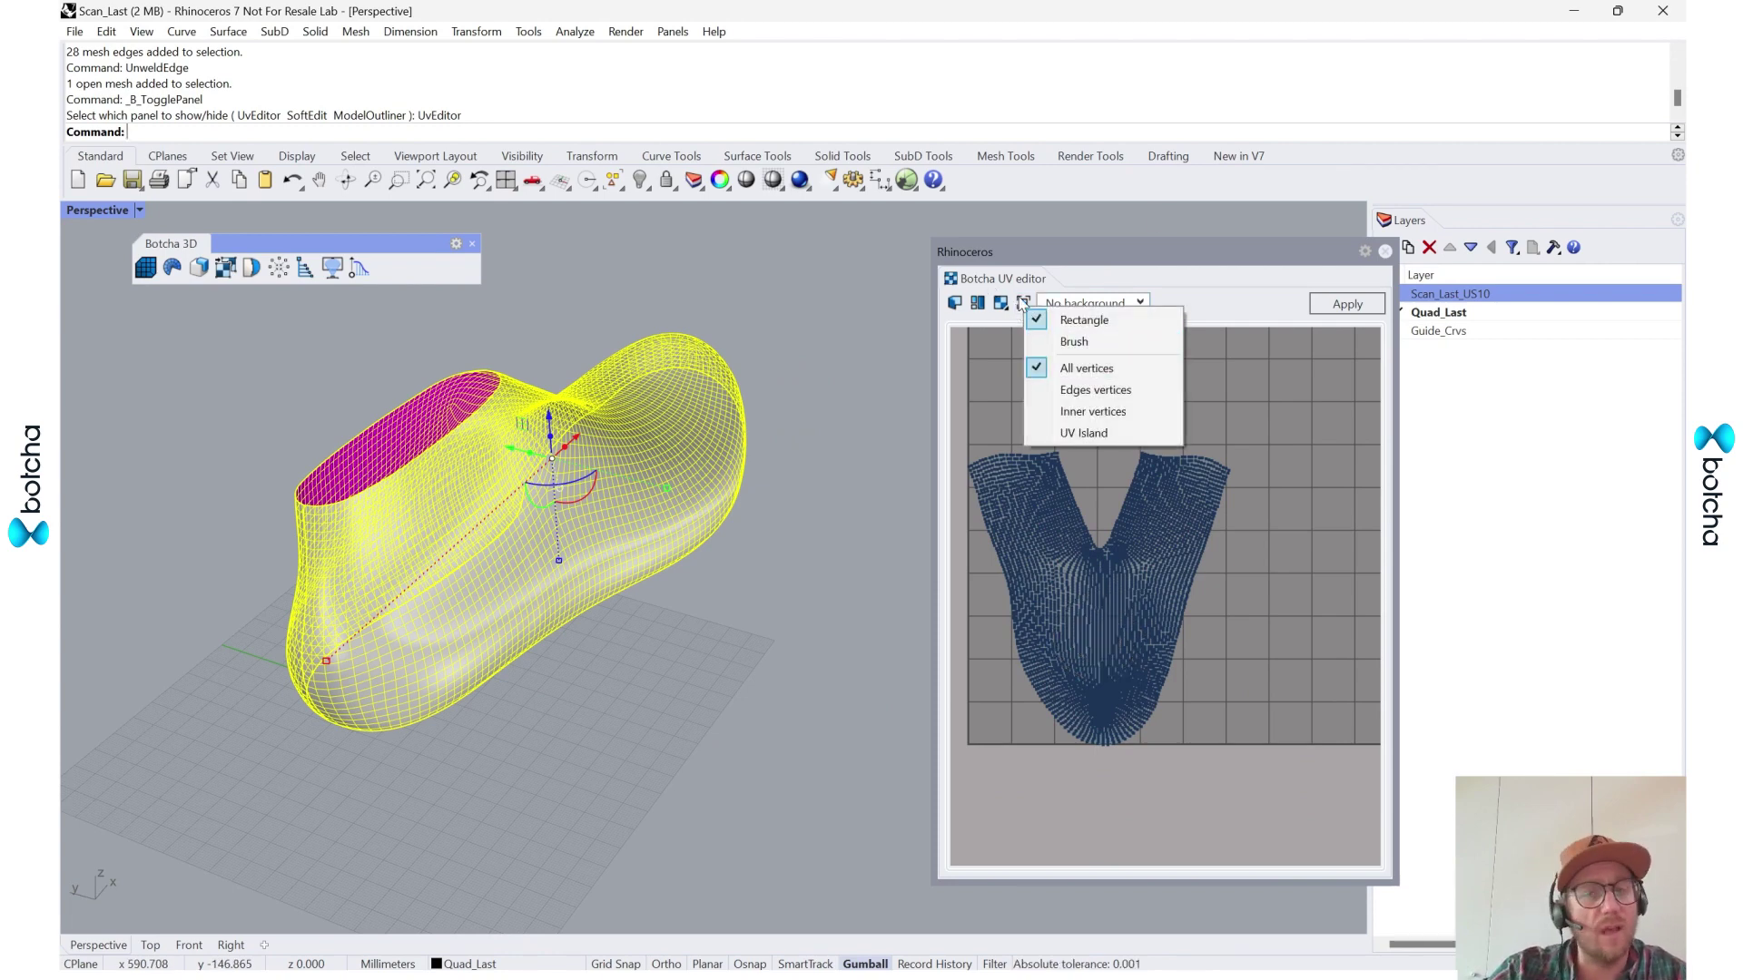
left_click(1084, 433)
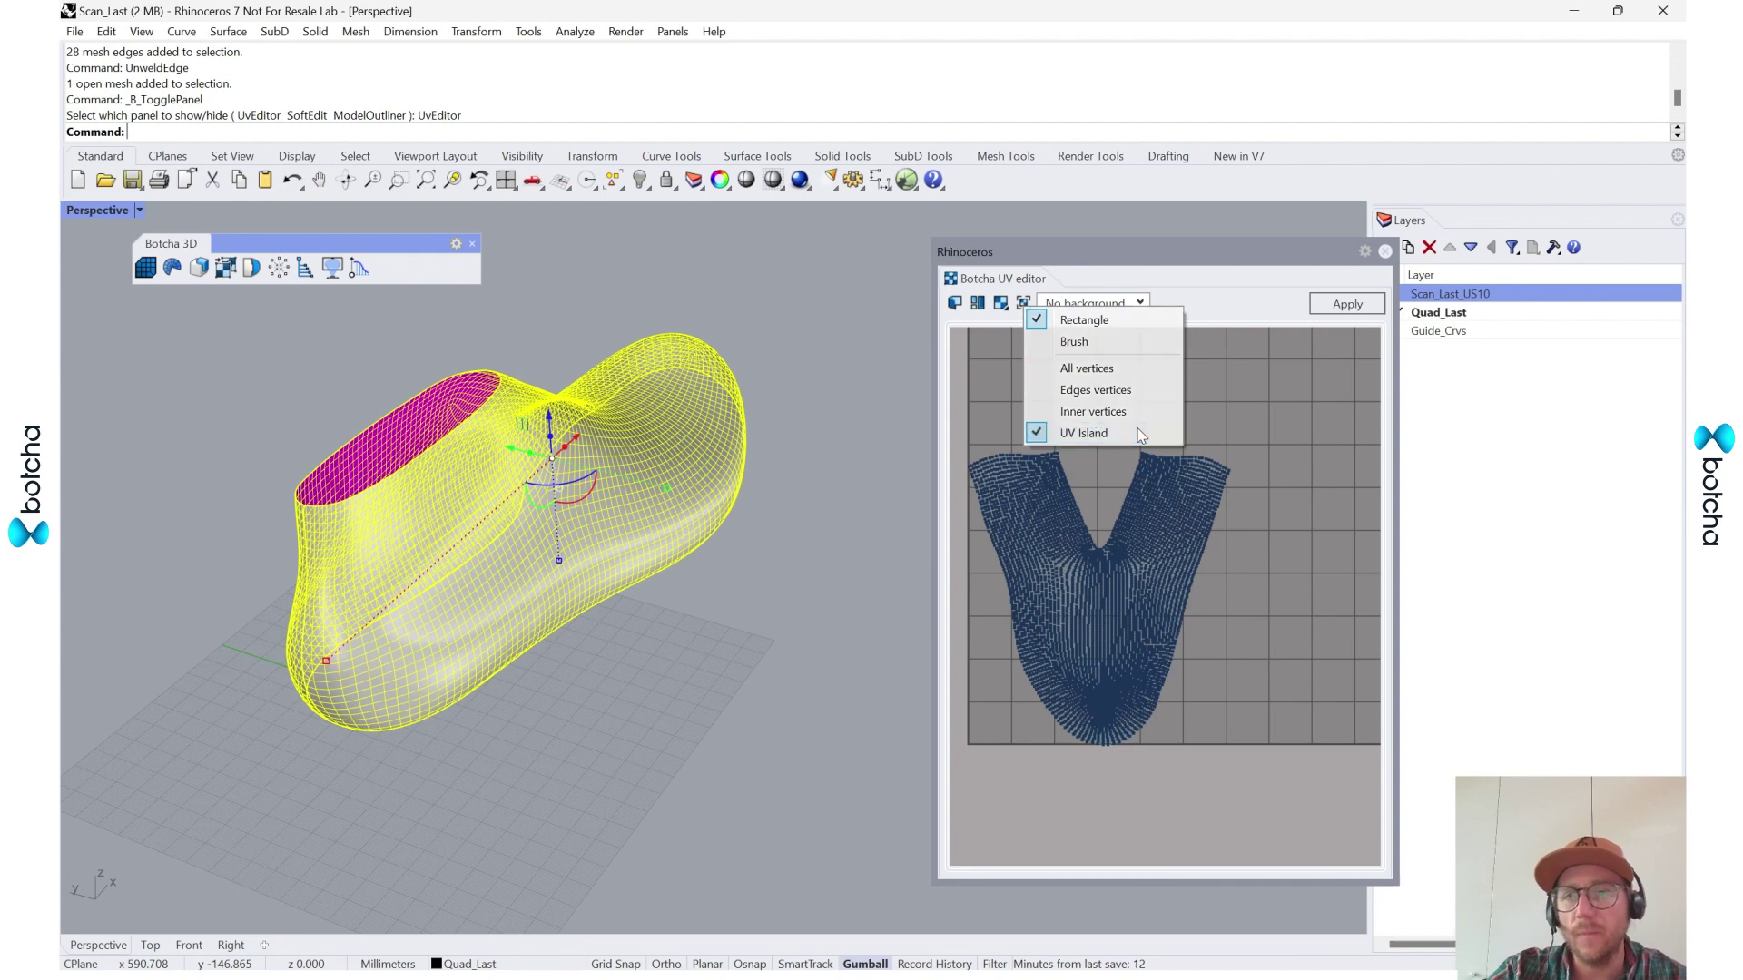
left_click(1100, 595)
mouse_move(1136, 581)
left_mouse_down()
mouse_move(1087, 670)
mouse_move(1043, 650)
mouse_move(1112, 561)
left_mouse_up()
left_click(1198, 701)
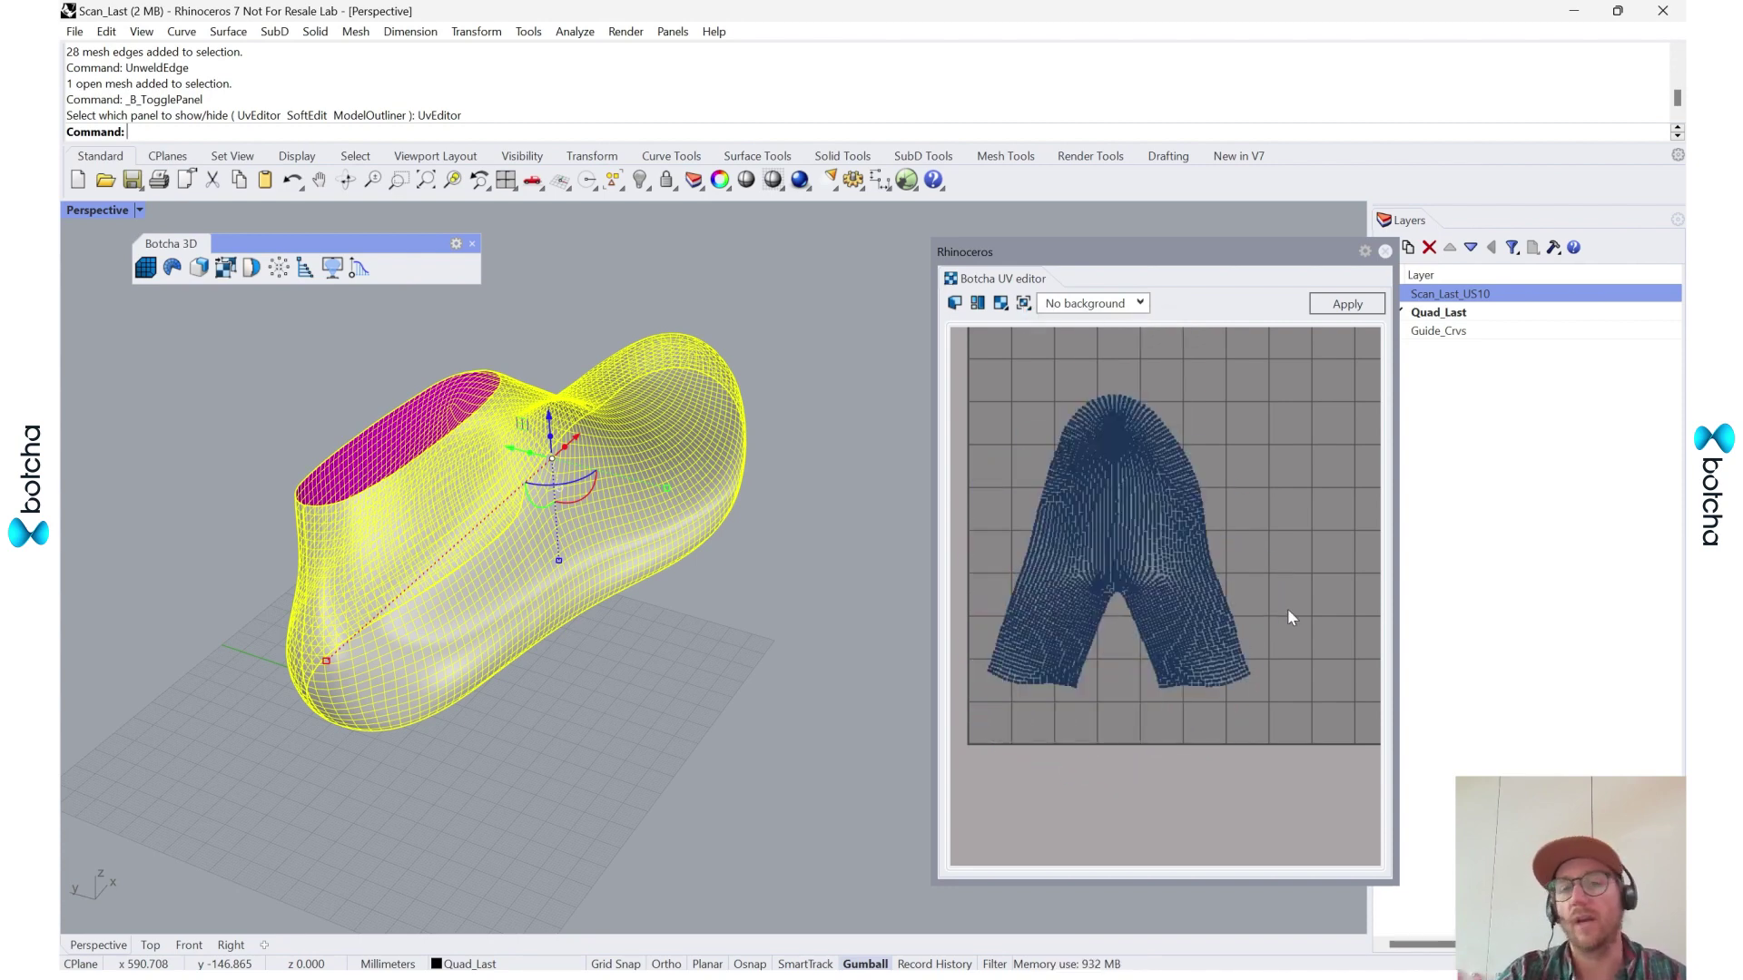
left_click(1022, 304)
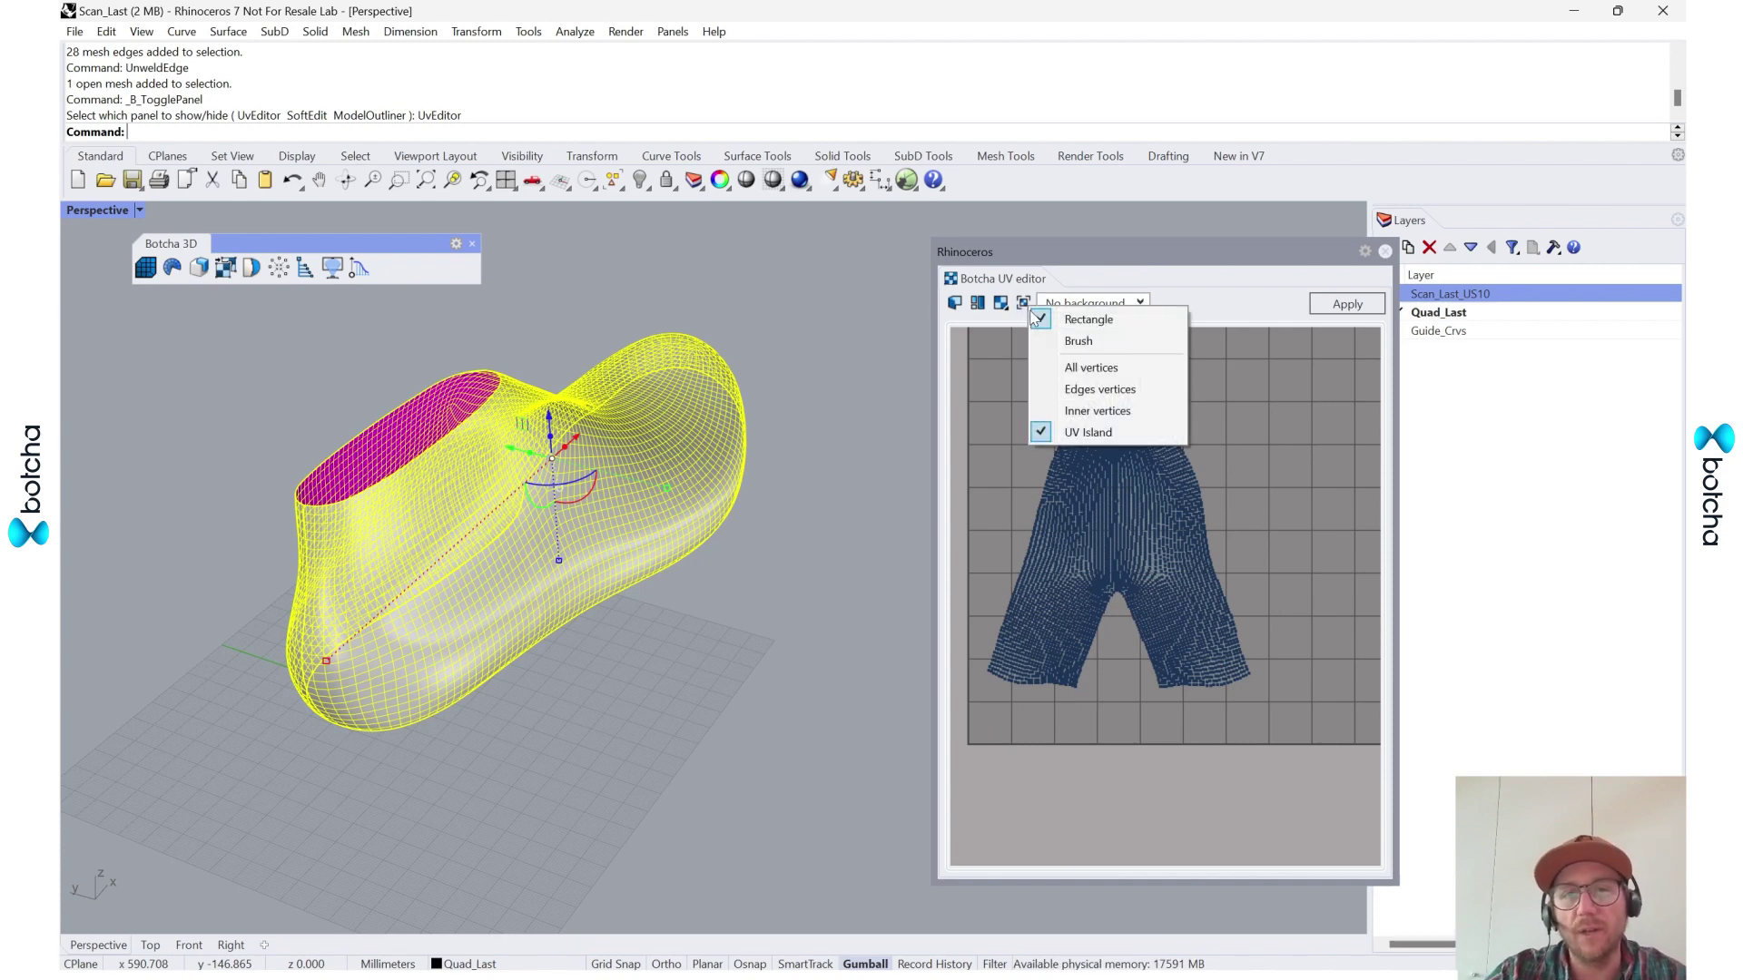
- Add the flattened upper to the model, position it beside the last, and close the UV editor
left_click(1000, 303)
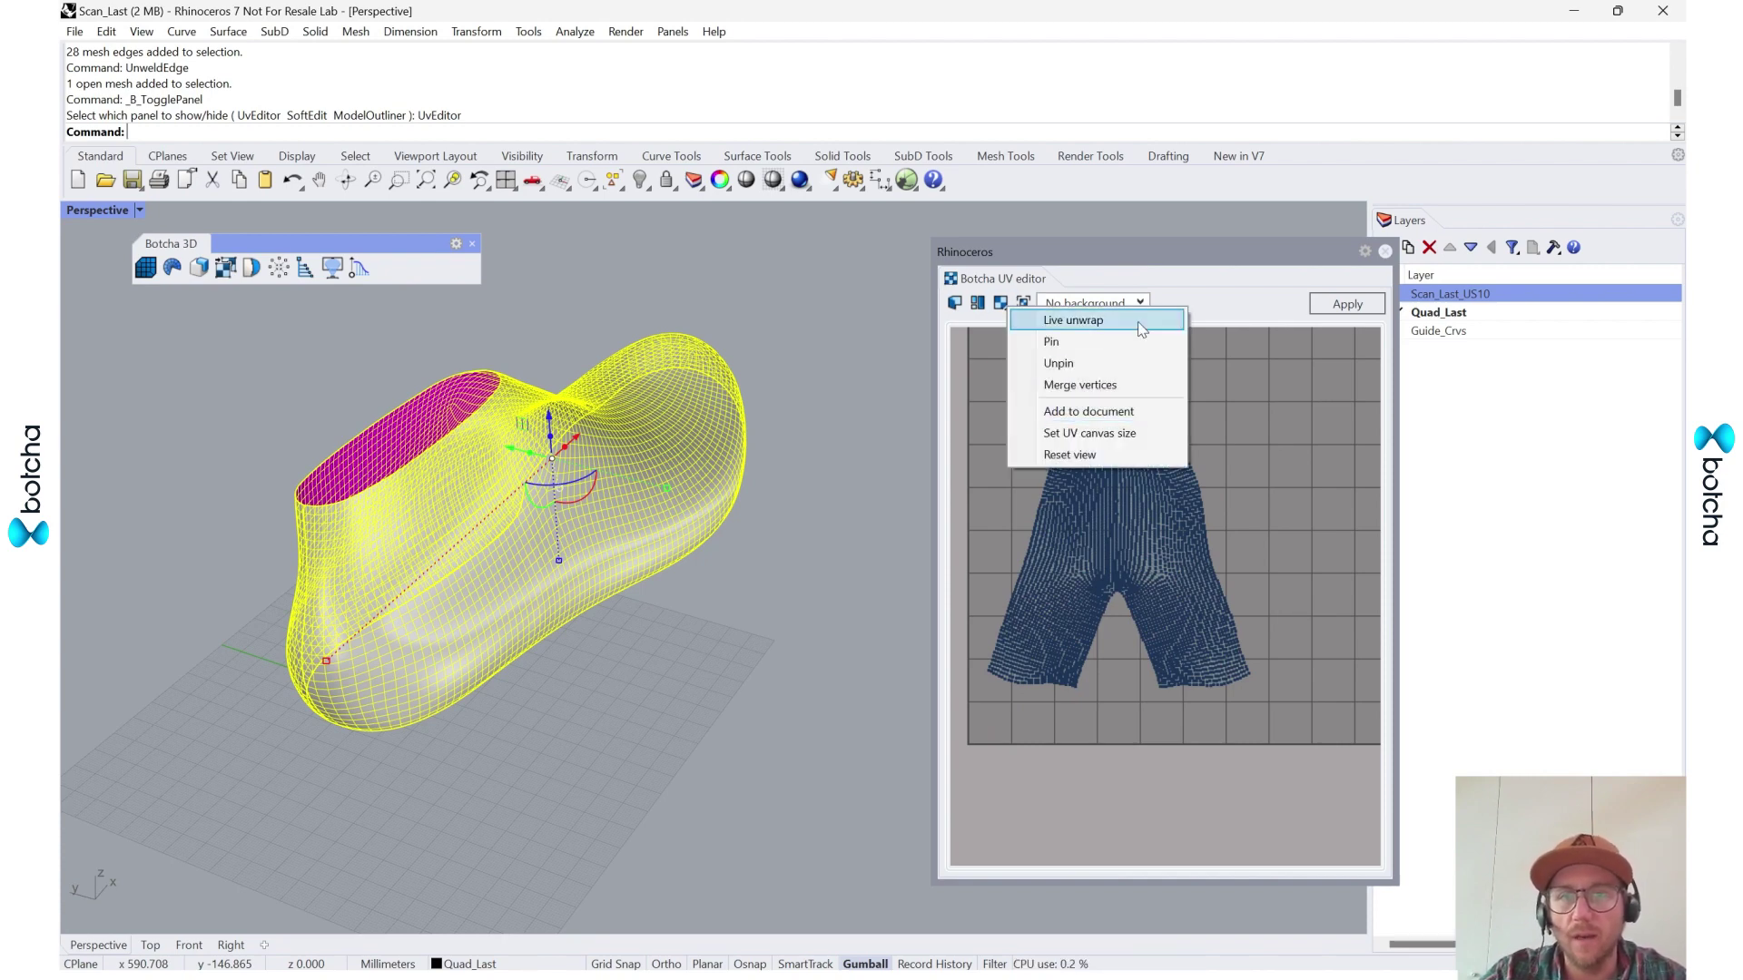
left_click(1163, 416)
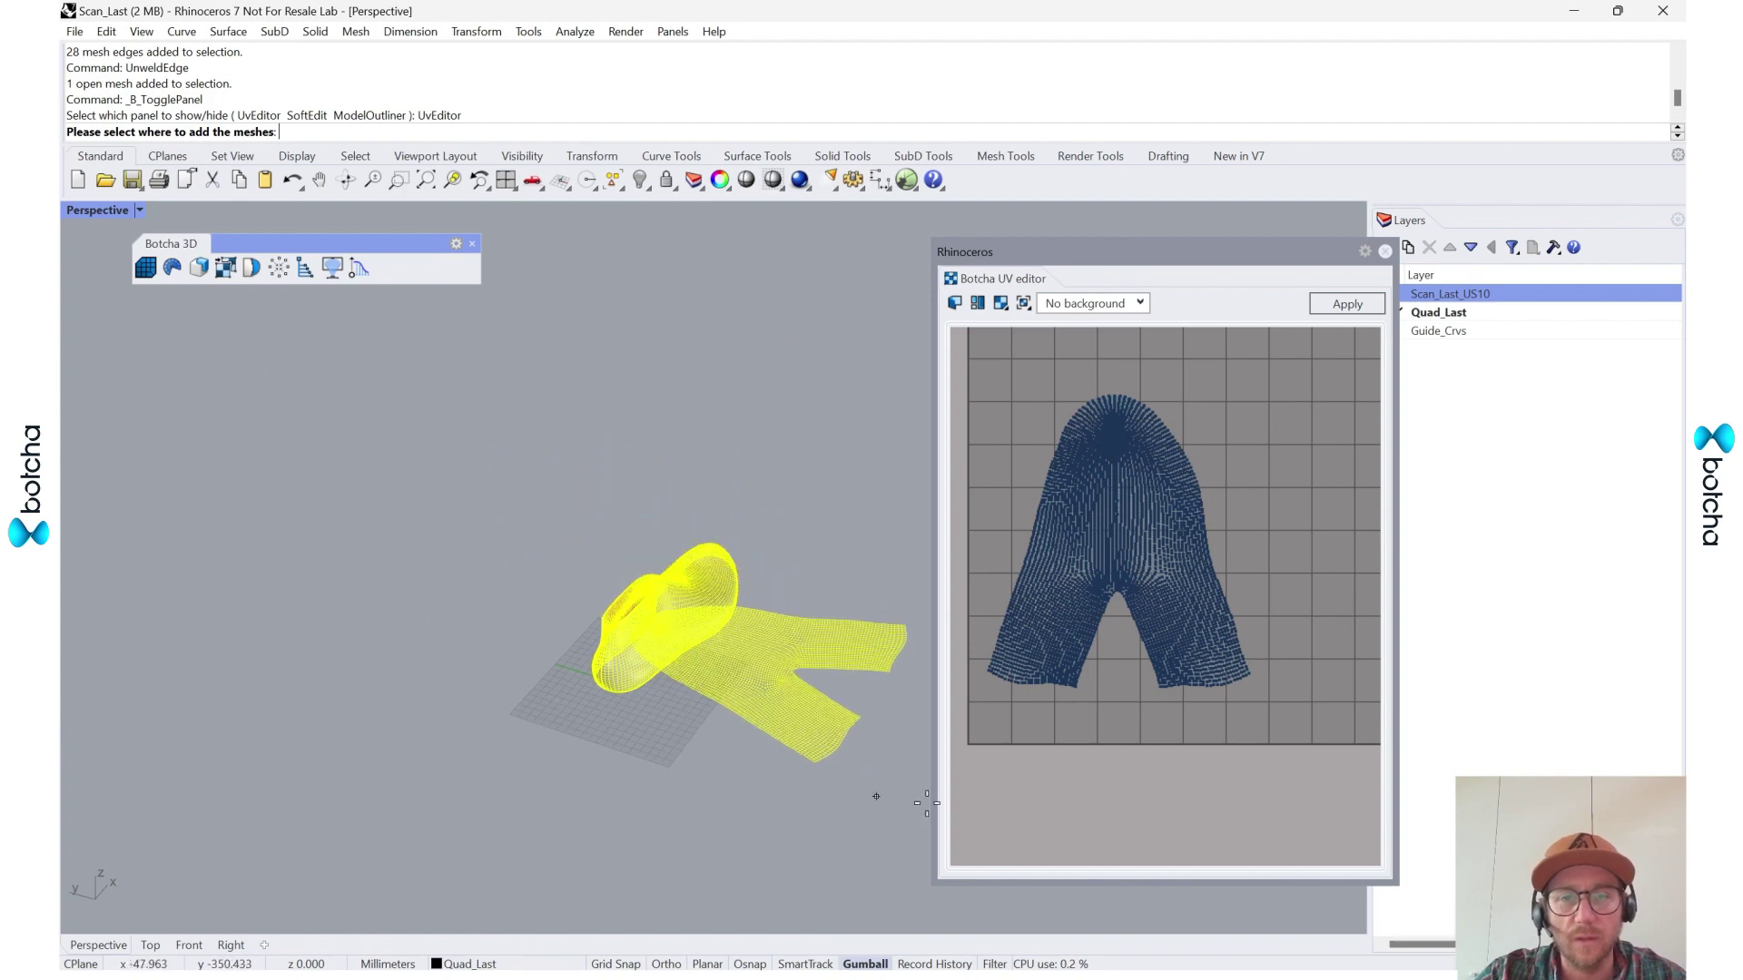
right_click_drag(783, 695, 710, 724)
left_click(708, 723)
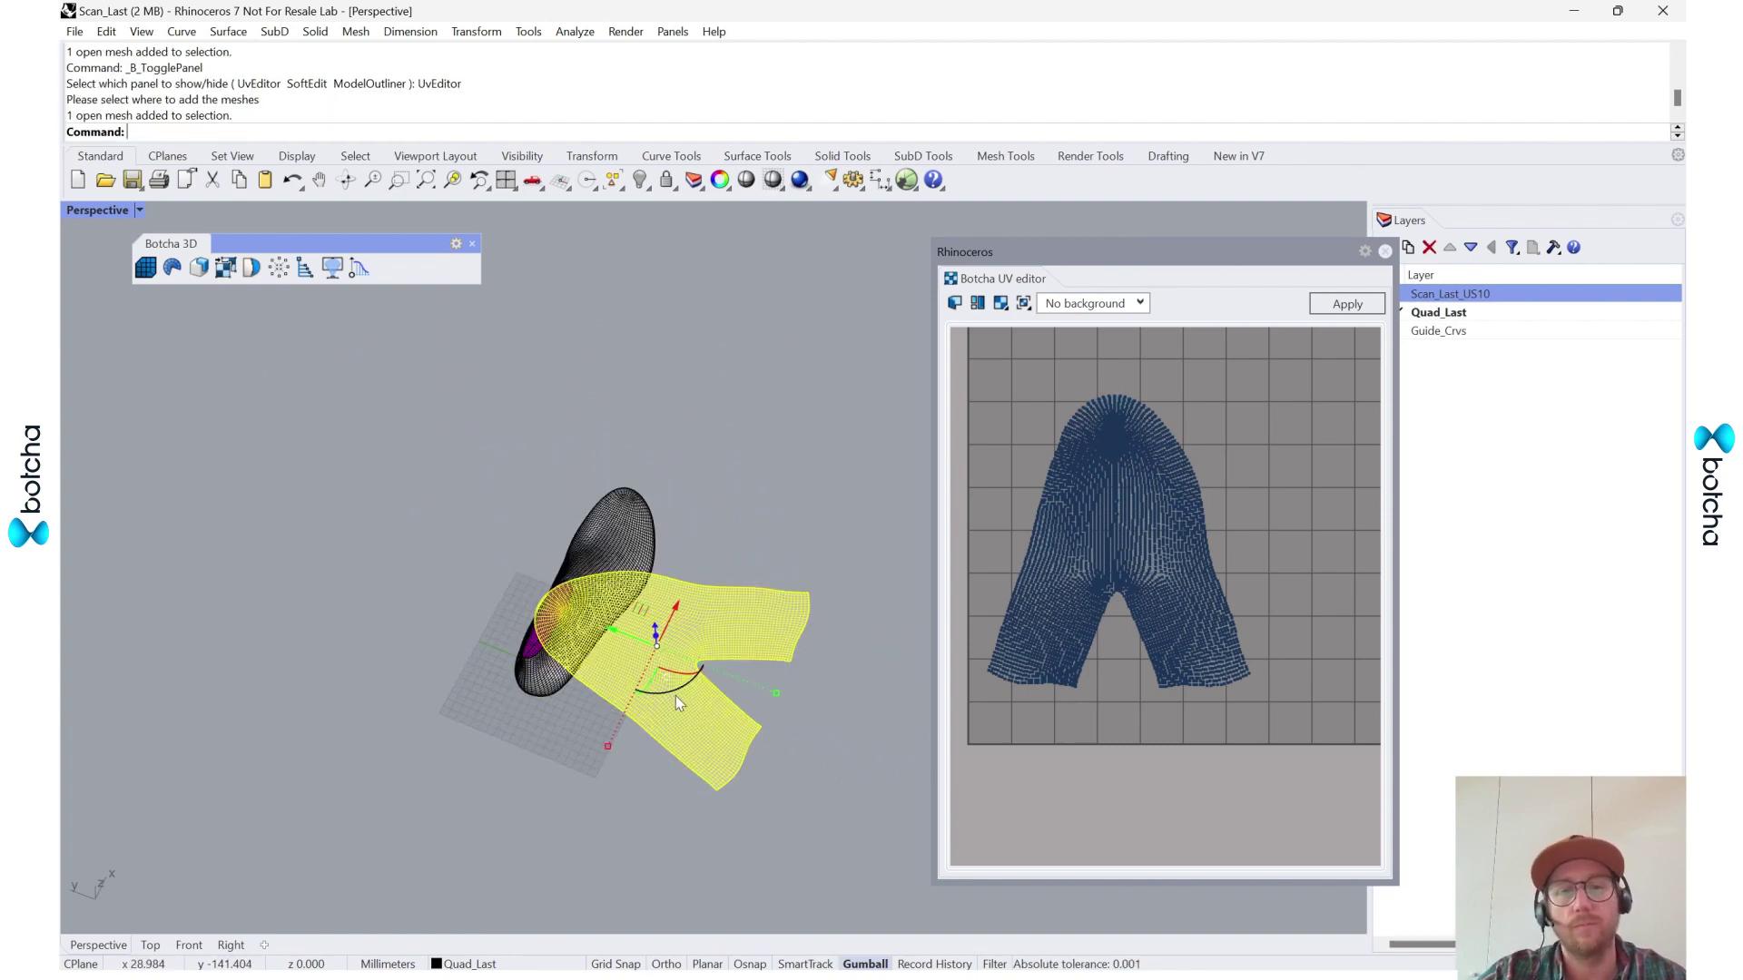
left_click_drag(689, 694, 783, 700)
left_click_drag(755, 637, 777, 590)
left_click(764, 864)
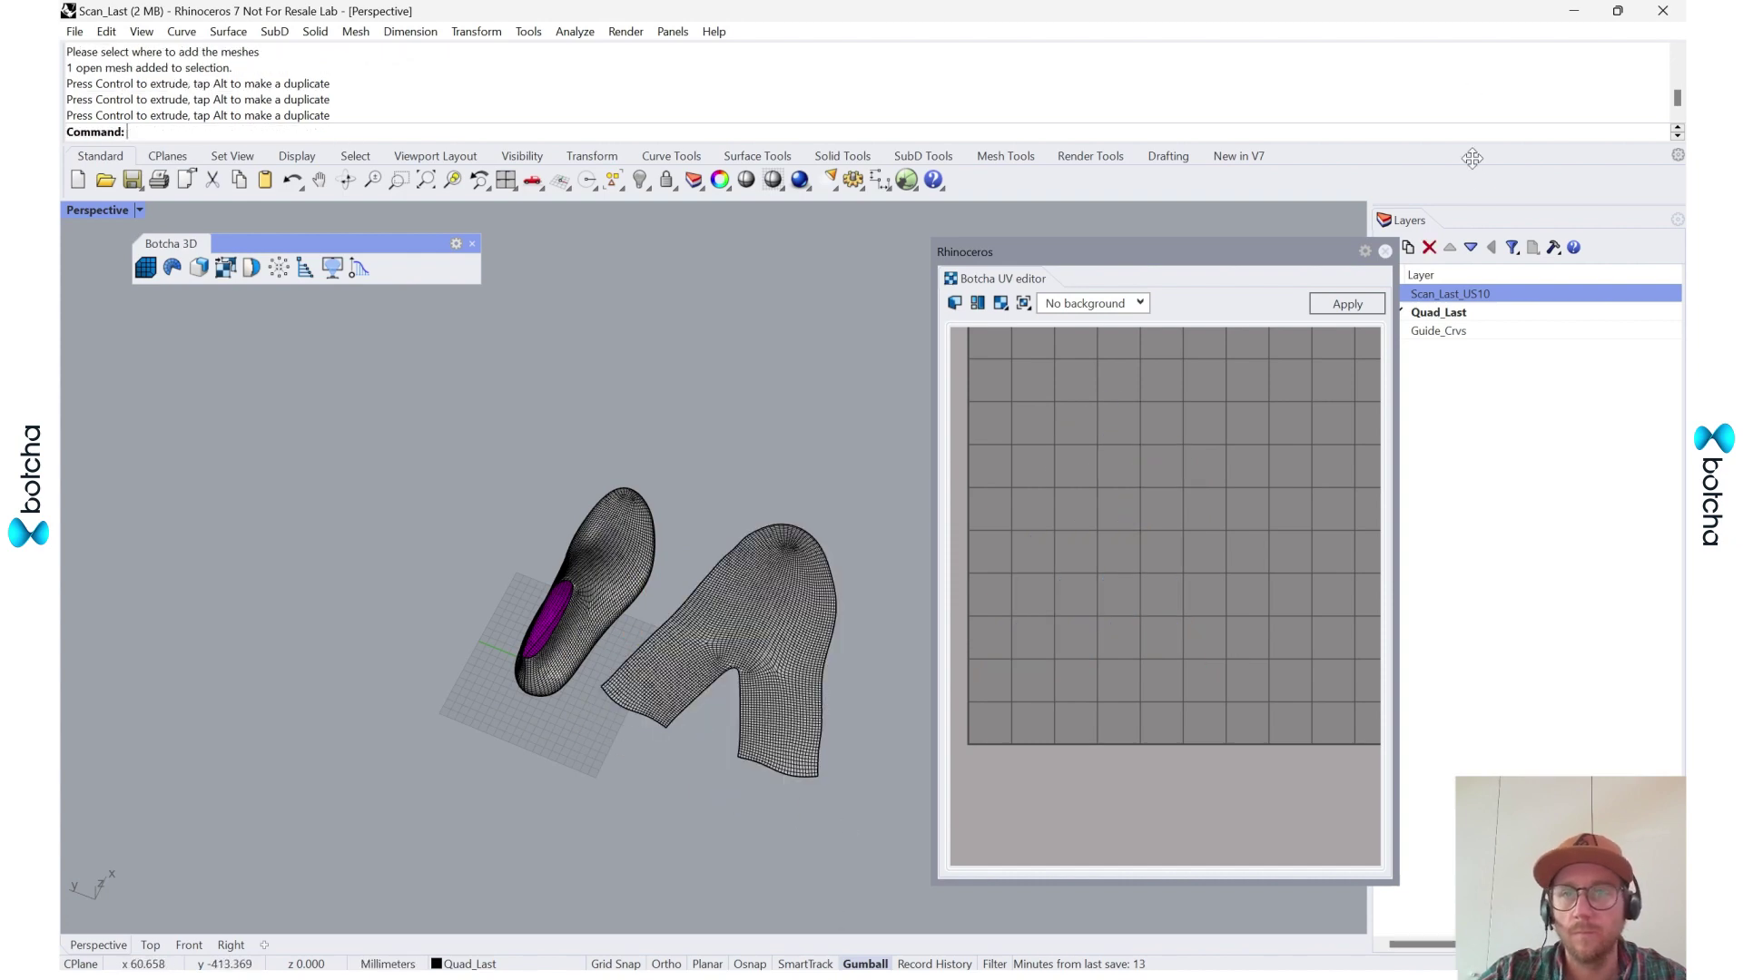
left_click(1385, 251)
right_click_drag(897, 670, 681, 435)
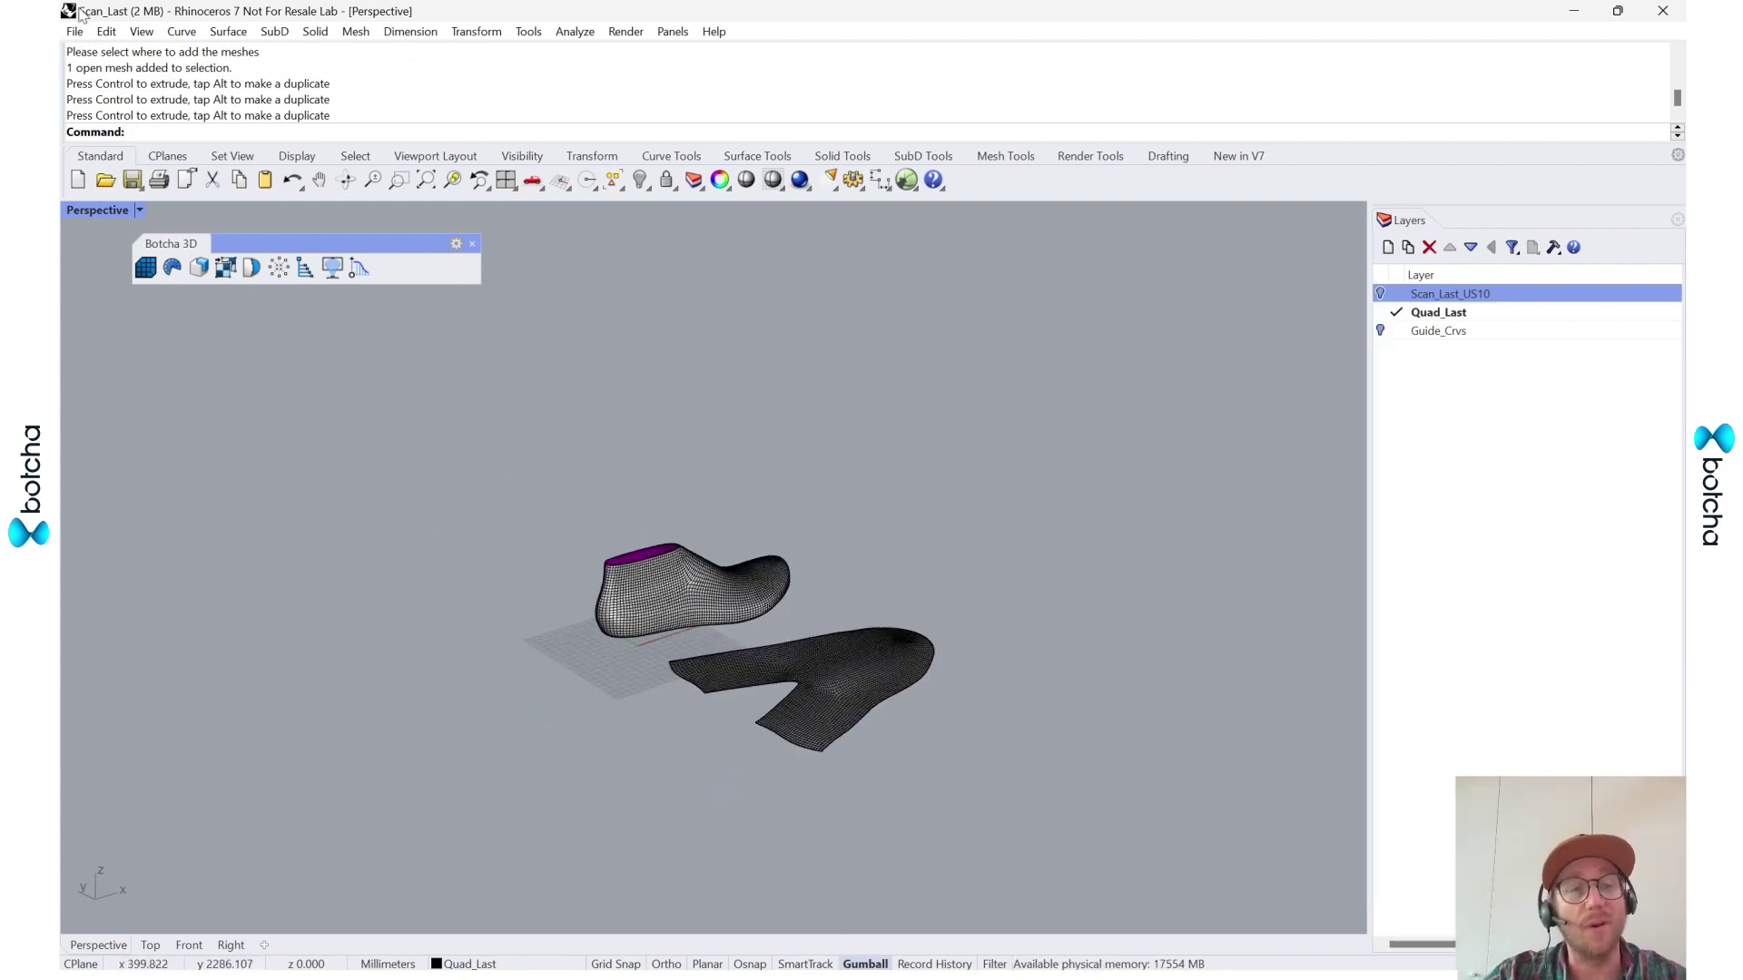
- Start Save As and navigate to the Video_Tutorials > Video_02 folder
left_click(77, 32)
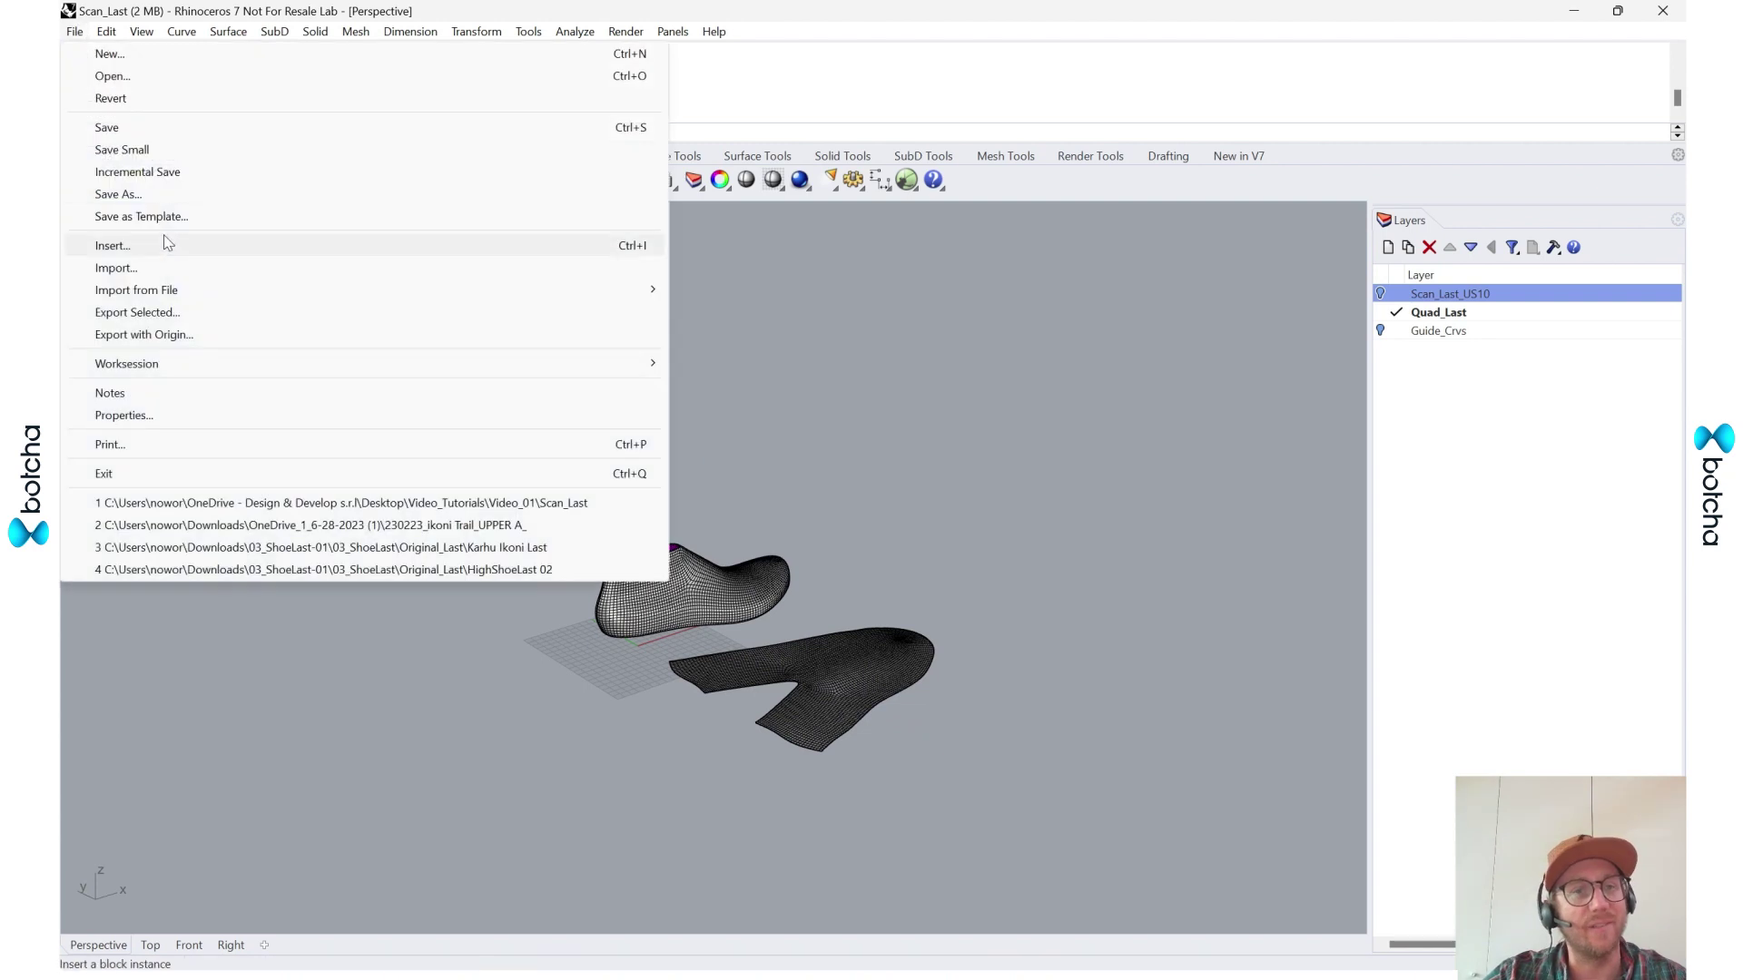
left_click(168, 185)
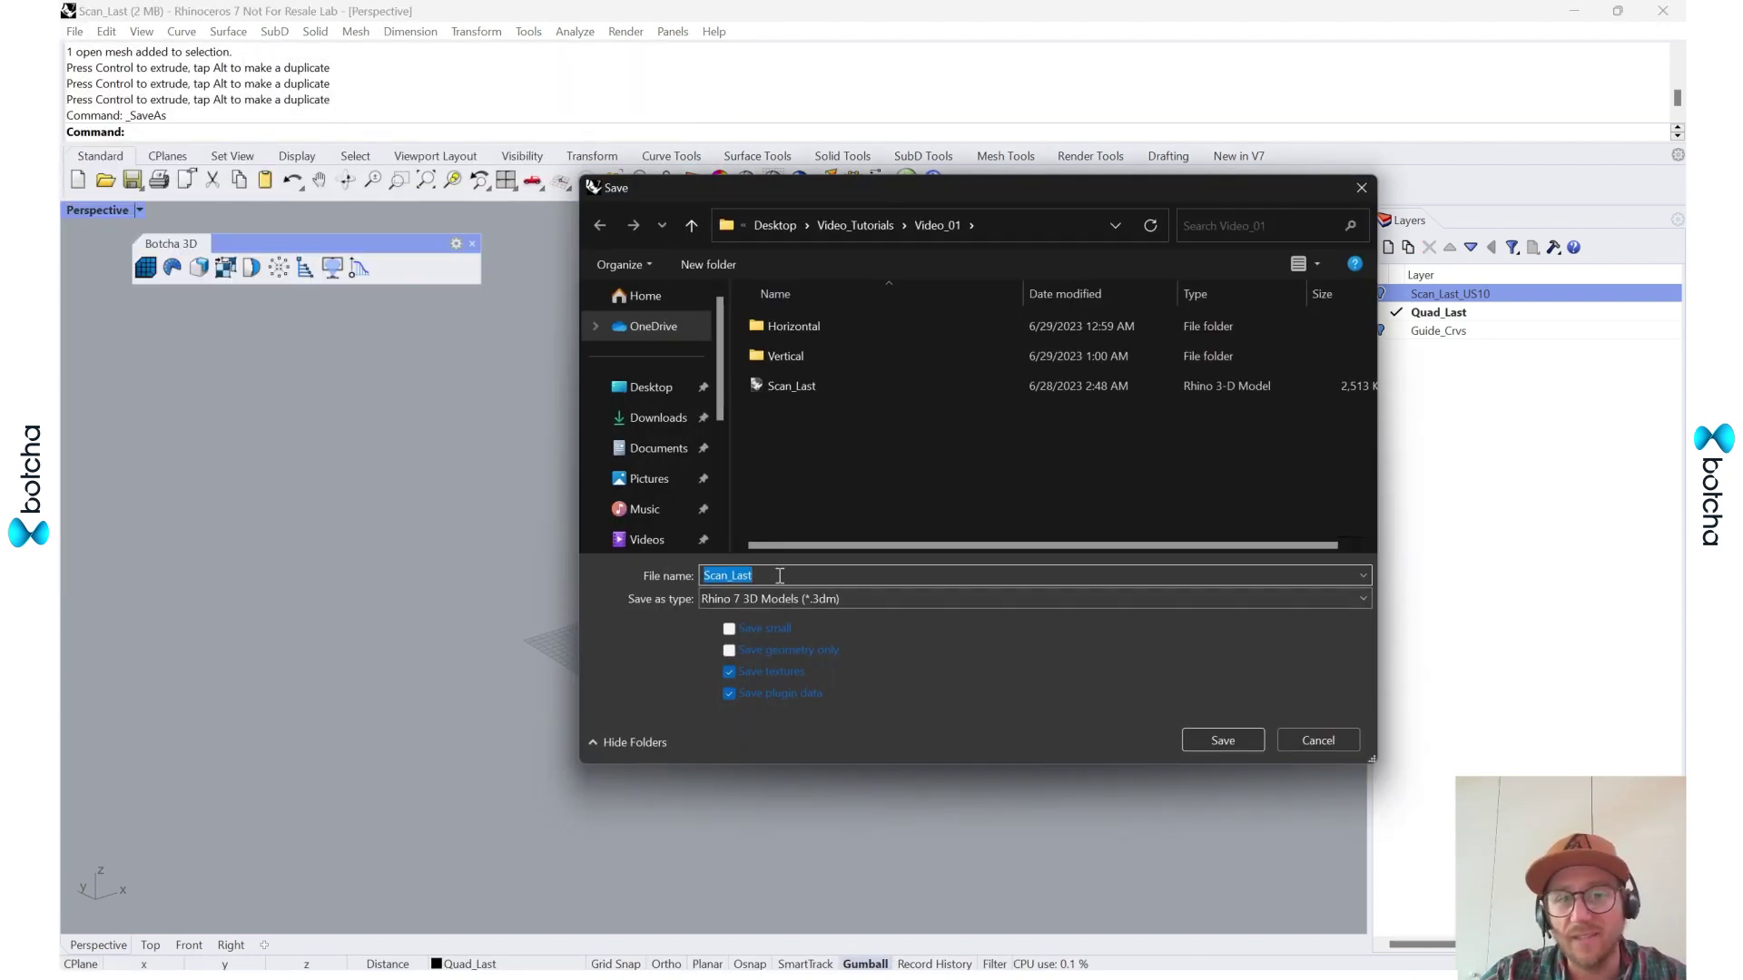
left_click(884, 223)
double_click(792, 360)
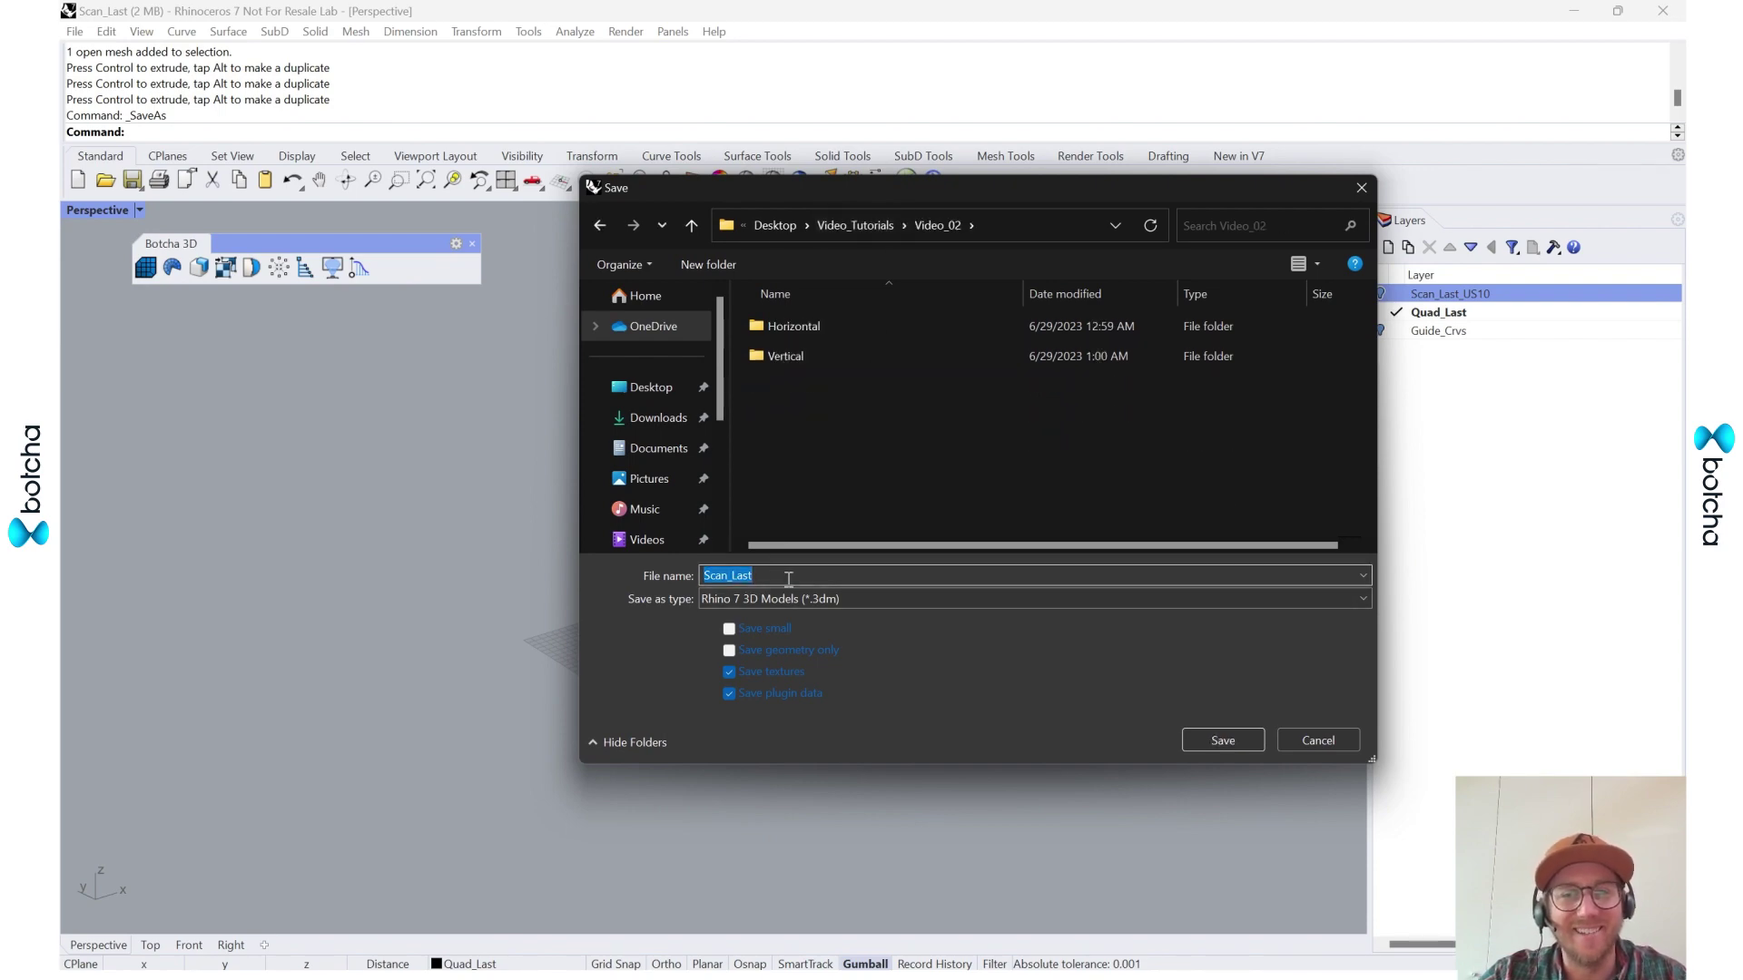